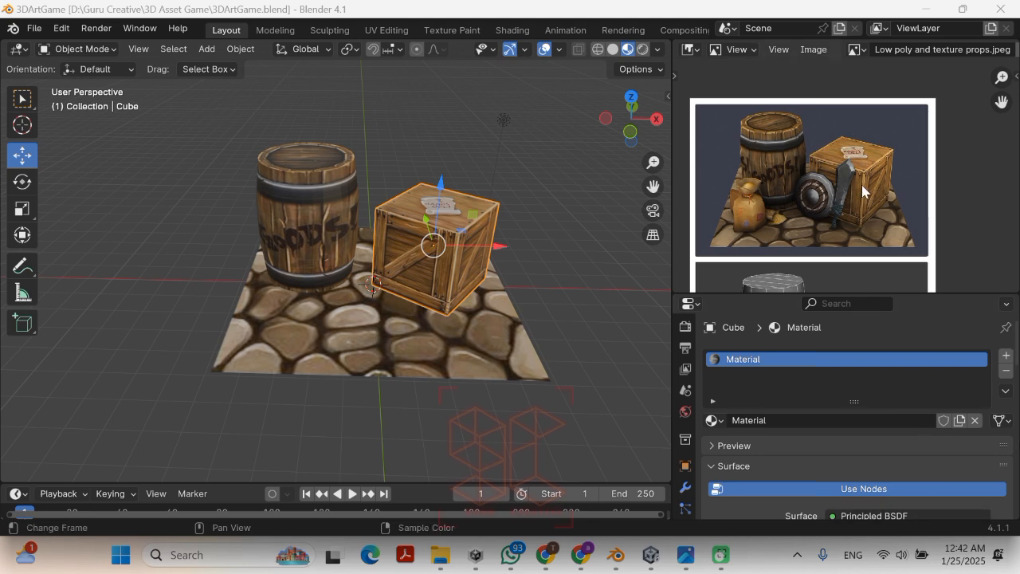
Step: Examine the sword and shield in the reference image, comparing the rendered scene, the wireframe and the texture sheet
middle_click_drag(856, 244, 849, 271)
scroll(851, 132, "up", 3)
middle_click_drag(858, 120, 862, 194)
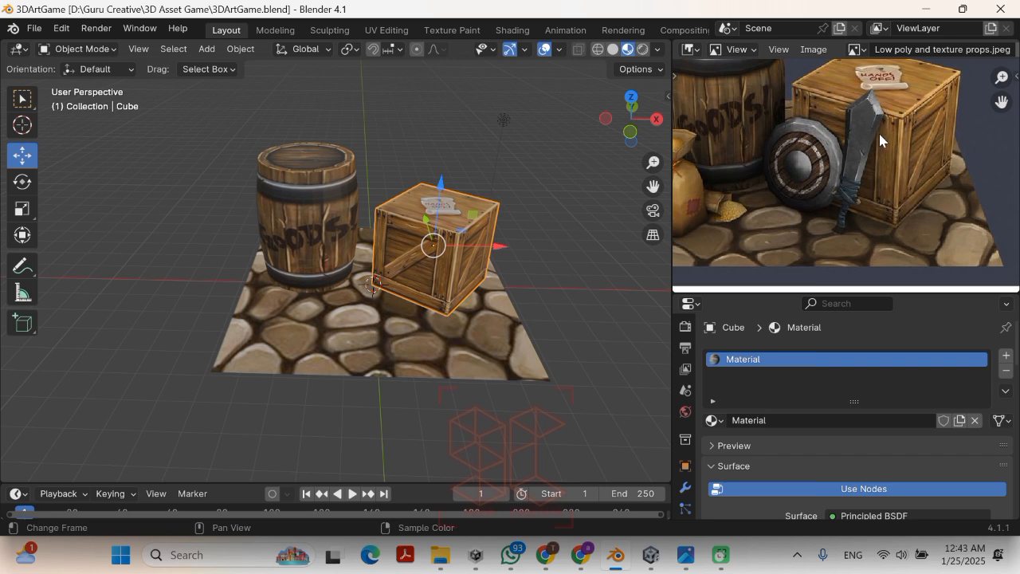
scroll(854, 185, "down", 3)
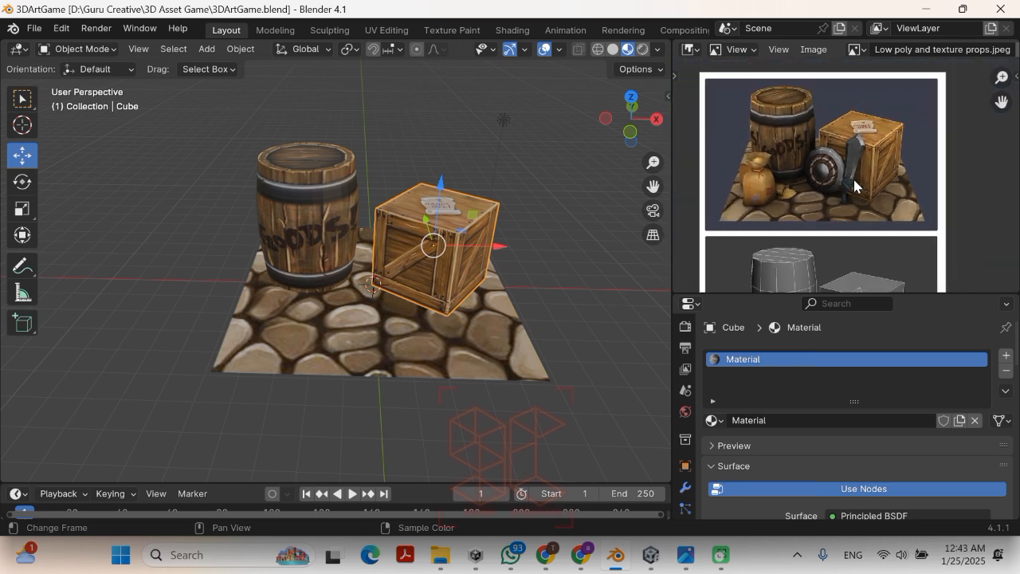
scroll(846, 223, "down", 10)
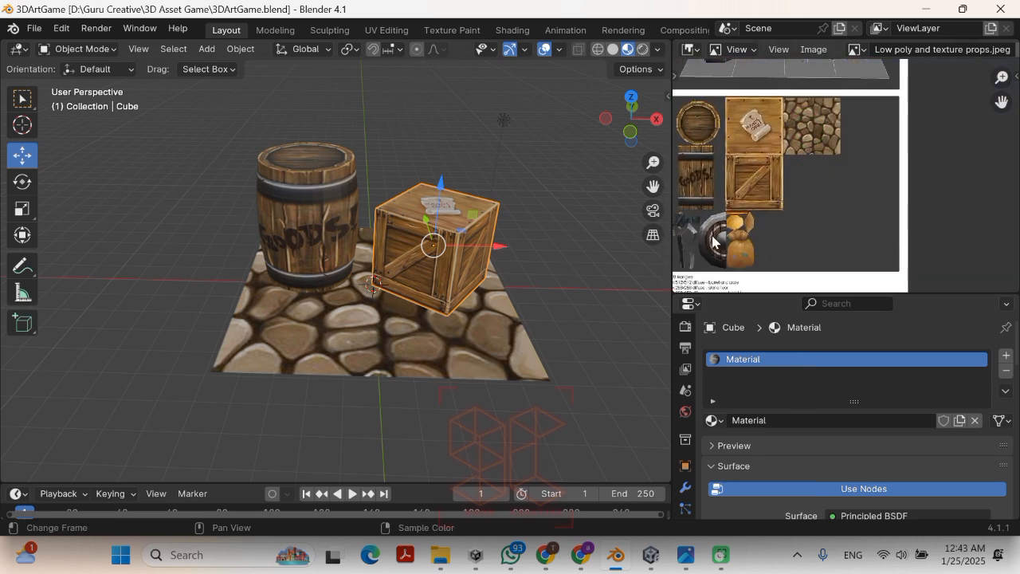
scroll(713, 240, "up", 6)
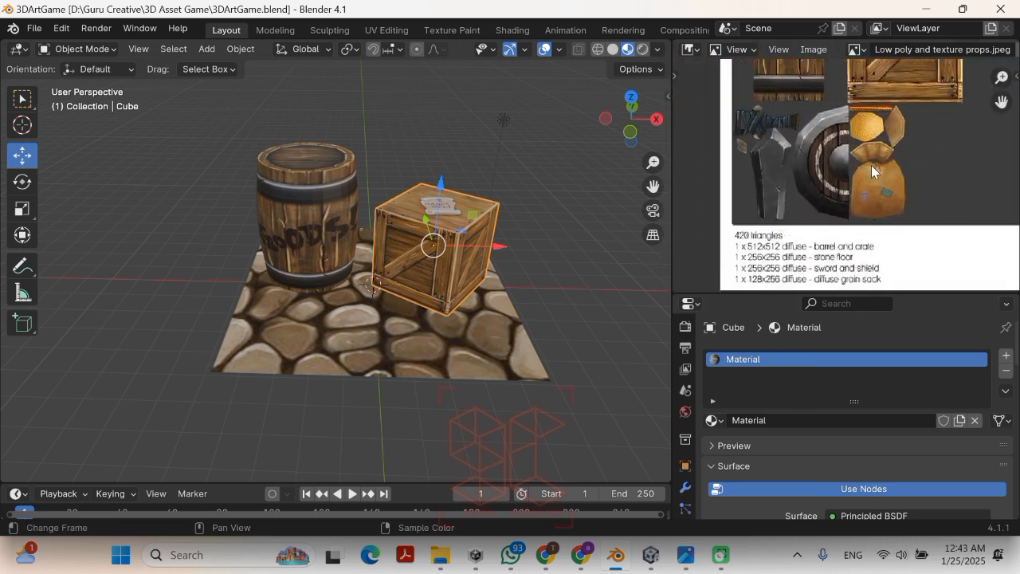
scroll(871, 171, "up", 2)
mouse_move(760, 152)
middle_mouse_down()
mouse_move(781, 224)
mouse_move(753, 145)
middle_mouse_up()
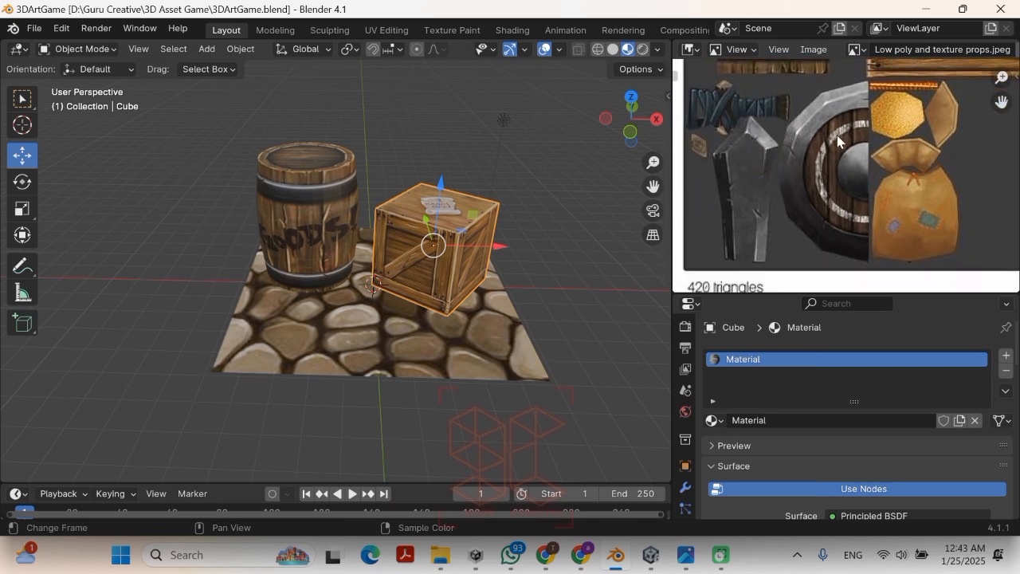
middle_click_drag(805, 133, 841, 105)
scroll(808, 182, "down", 5)
scroll(829, 133, "up", 3)
middle_click_drag(811, 197, 825, 210)
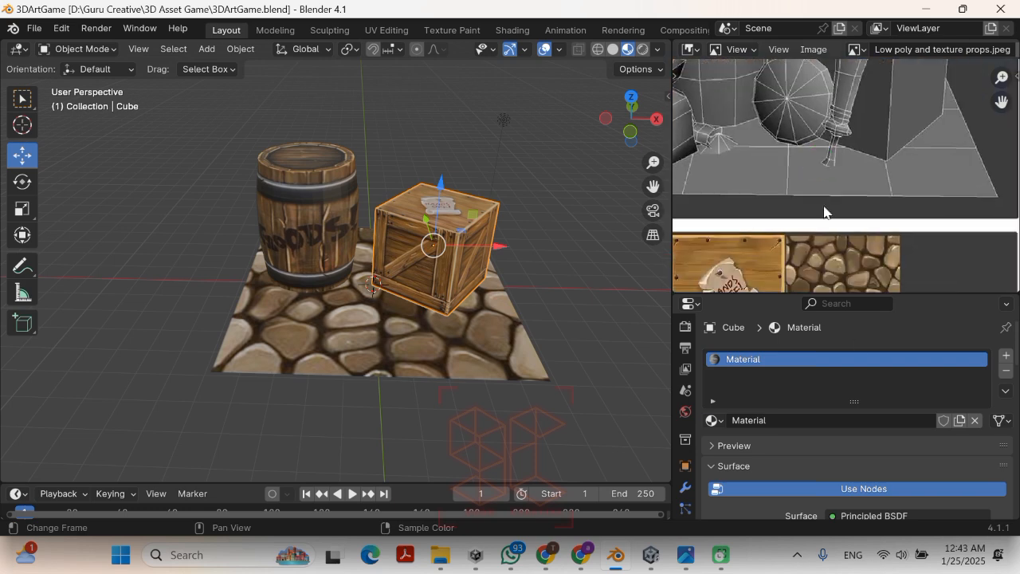
middle_click_drag(792, 250, 902, 101)
middle_click_drag(810, 201, 855, 54)
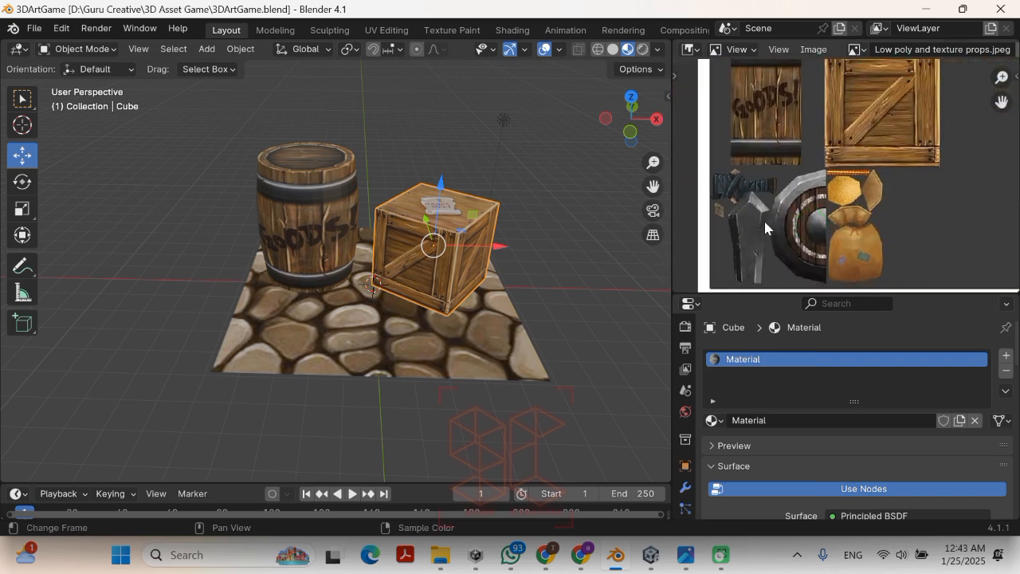
scroll(761, 257, "up", 3)
middle_click_drag(759, 248, 859, 117)
middle_click_drag(811, 142, 826, 177)
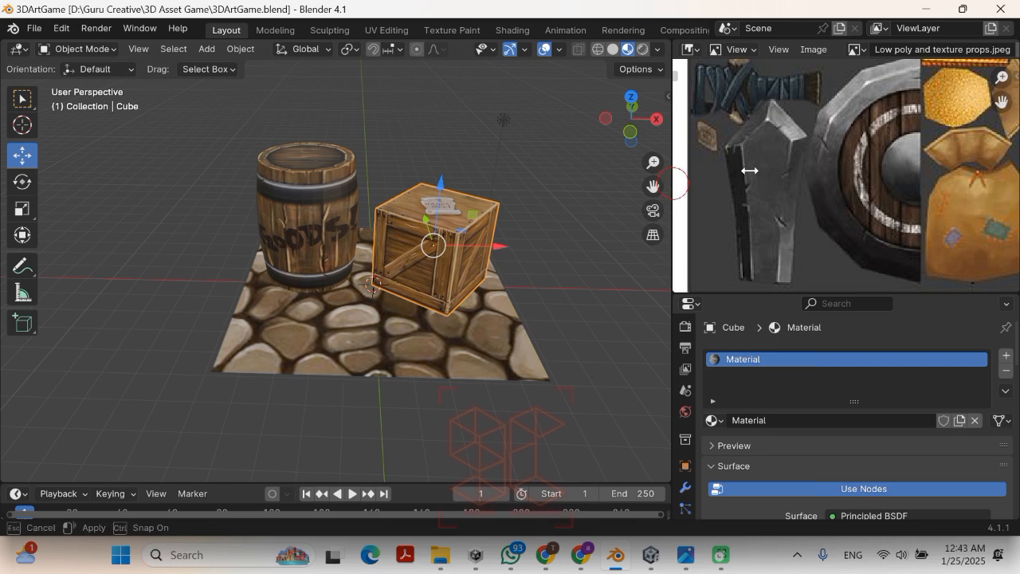
Step: Widen the 3D viewport into the reference image area and look up the Images as Planes import option
left_click_drag(674, 185, 784, 160)
left_click(34, 29)
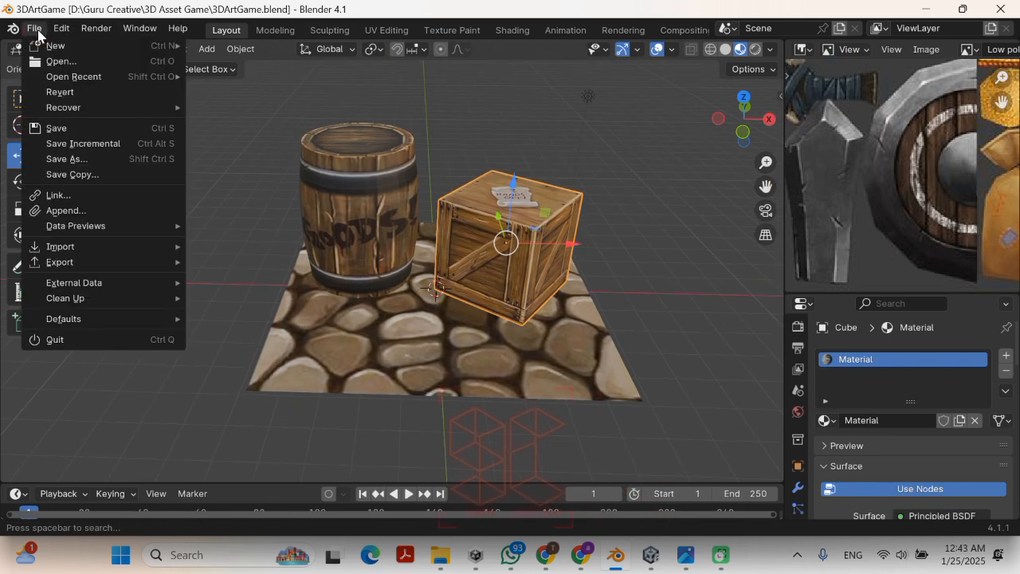
mouse_move(98, 252)
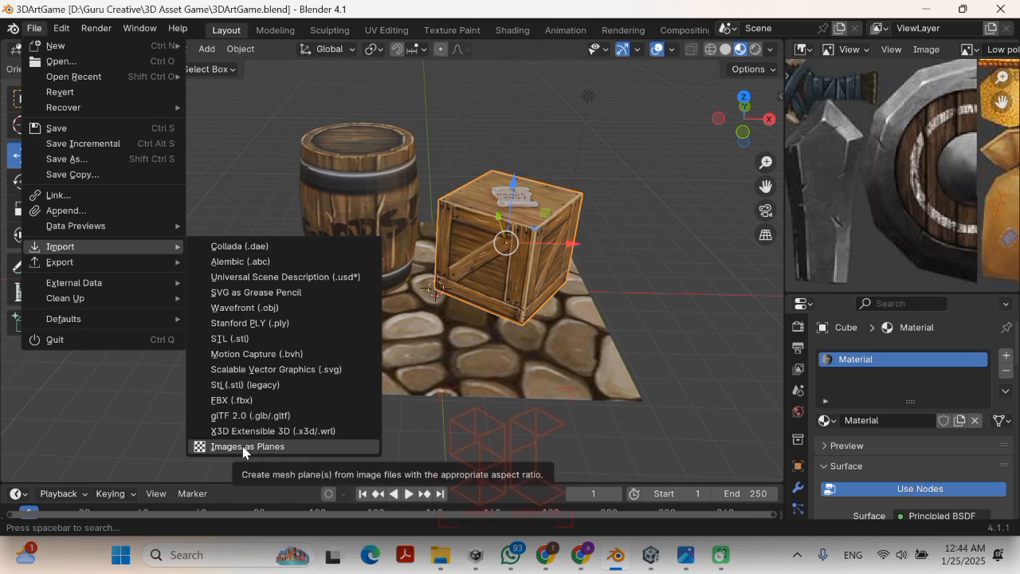
Step: Search the add-on preferences for "image" to check the Import Images as Planes add-on
mouse_move(60, 34)
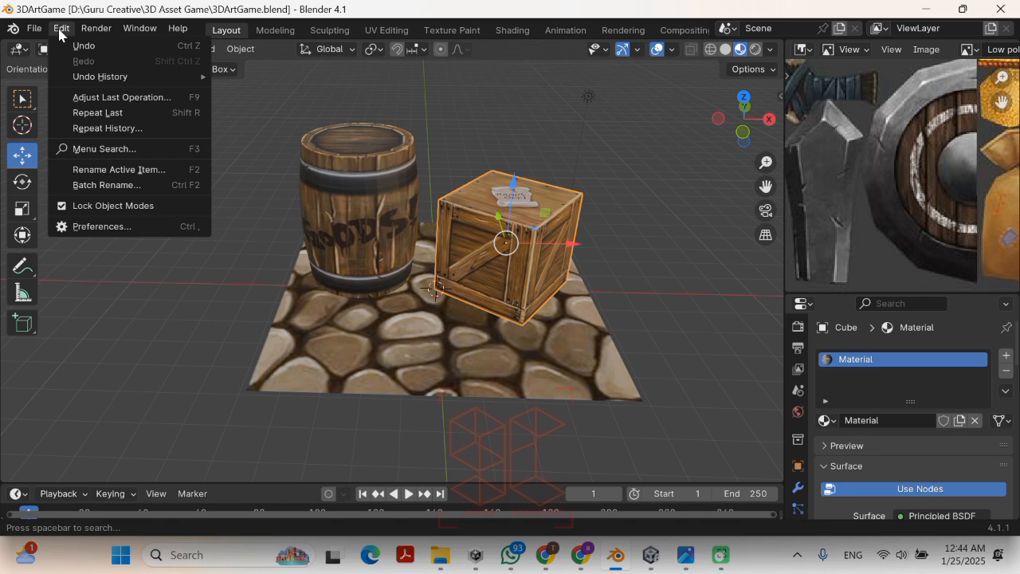
left_click(84, 226)
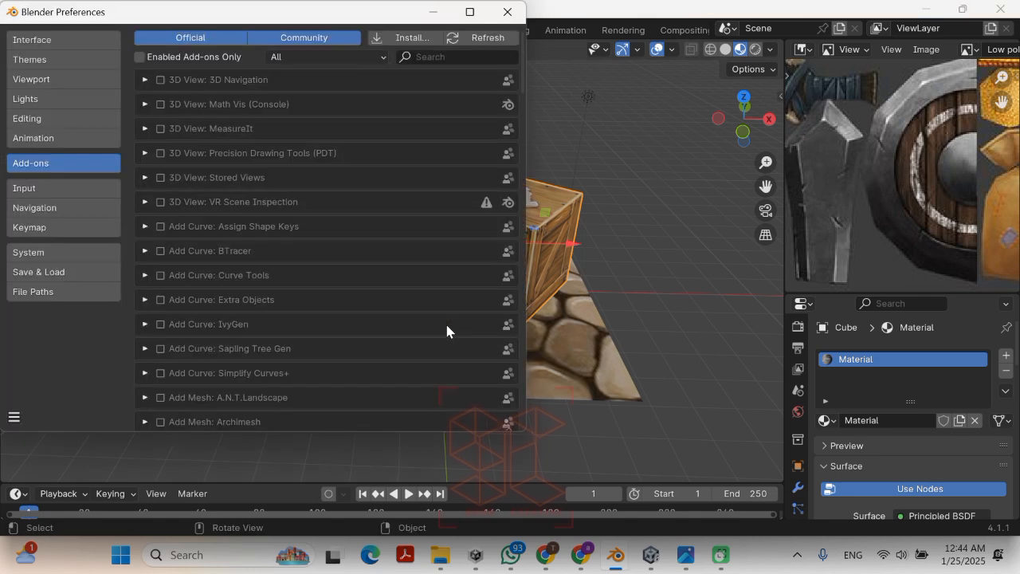
left_click(460, 55)
type("image")
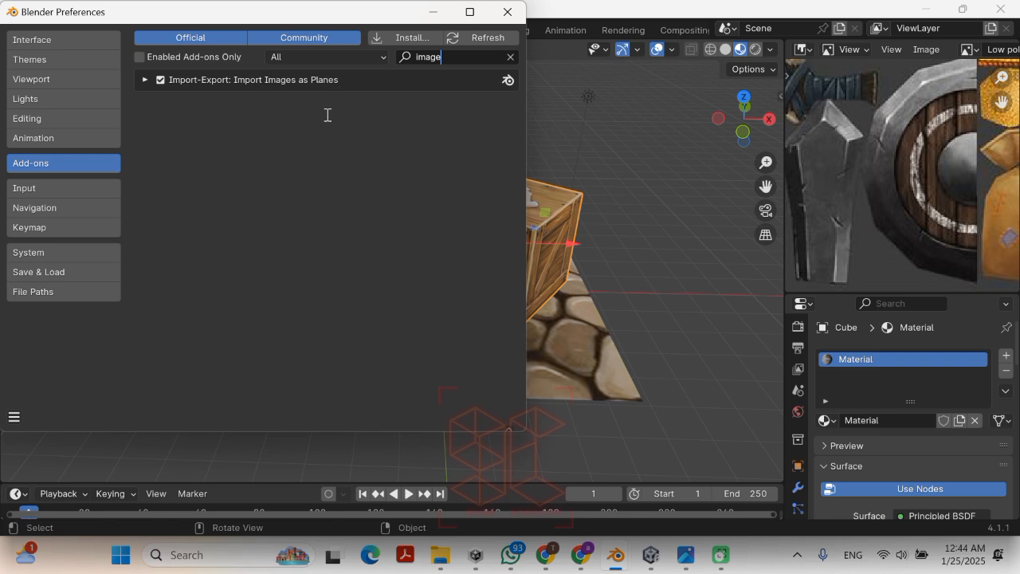
left_click(796, 554)
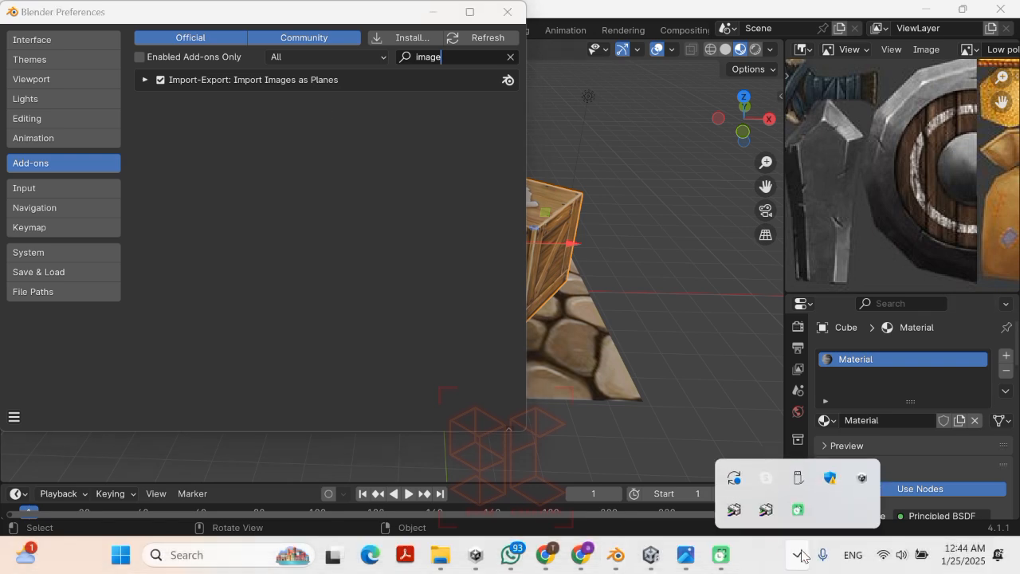
right_click(811, 508)
left_click(826, 448)
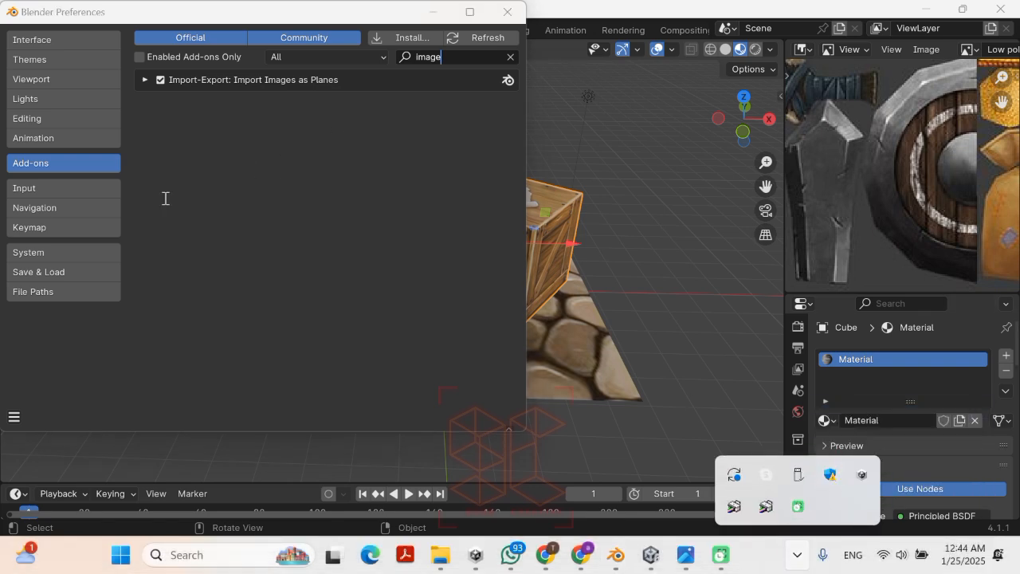
Step: Close the preferences and import the "Low poly and texture props" reference image as a plane
left_click(514, 13)
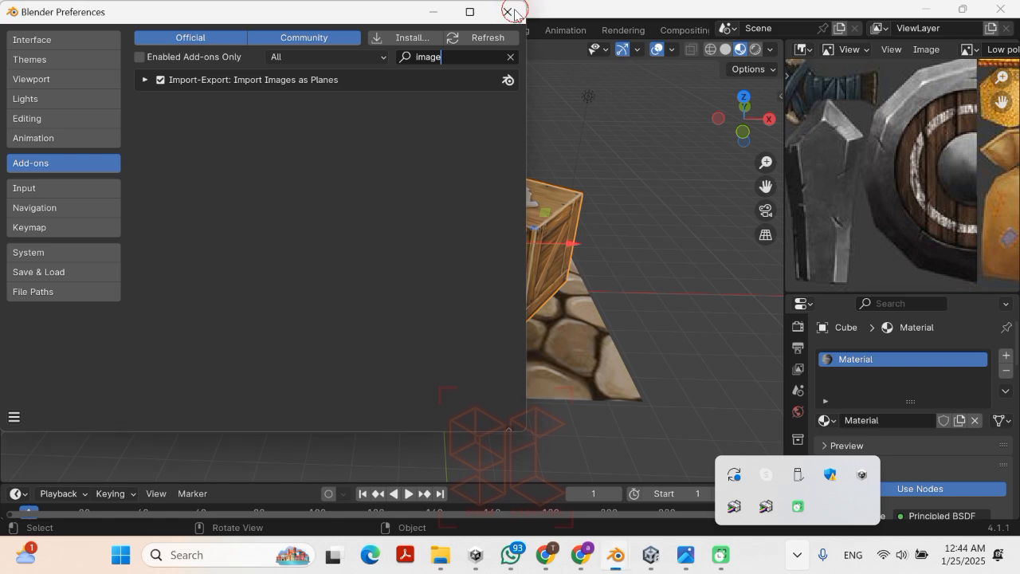
left_click(34, 27)
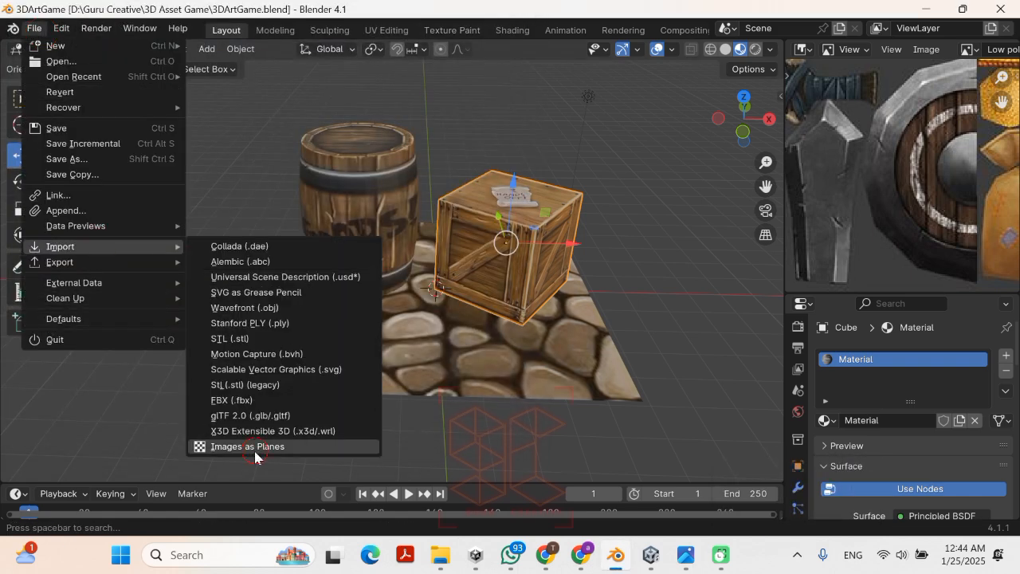
left_click(253, 448)
key("Escape")
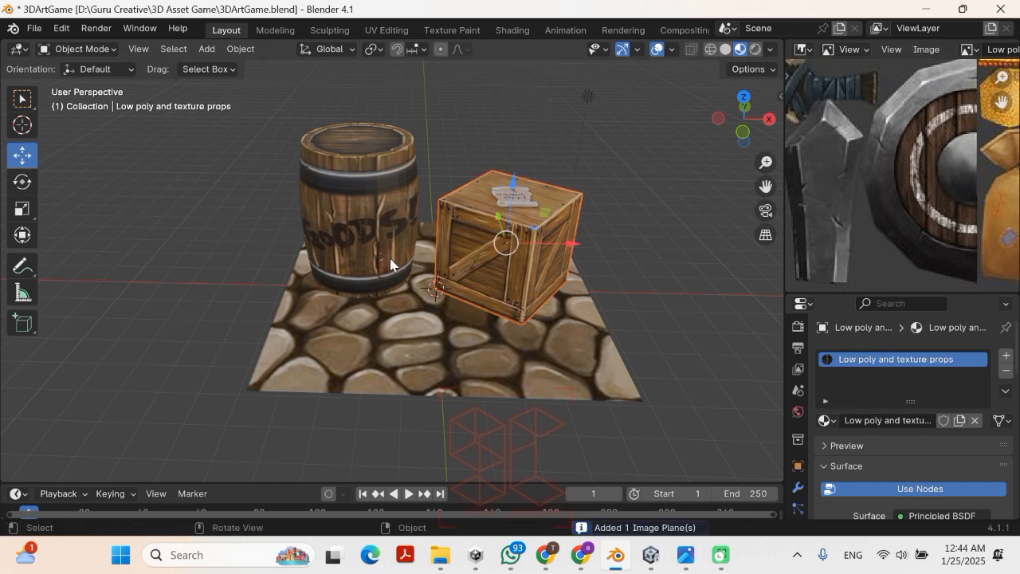
middle_click_drag(463, 278, 446, 256)
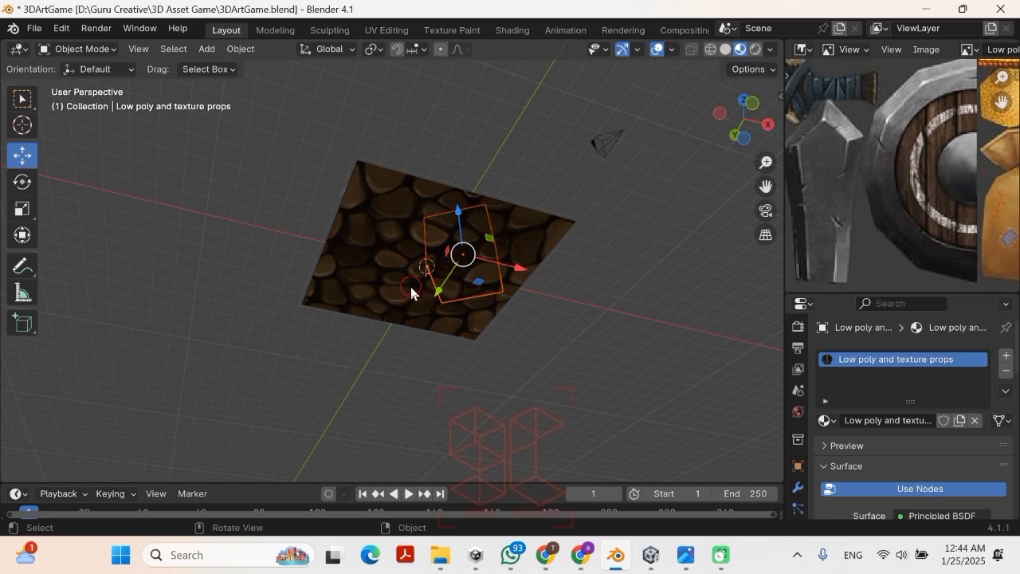
left_click(415, 270)
left_click(417, 265)
left_click(419, 262)
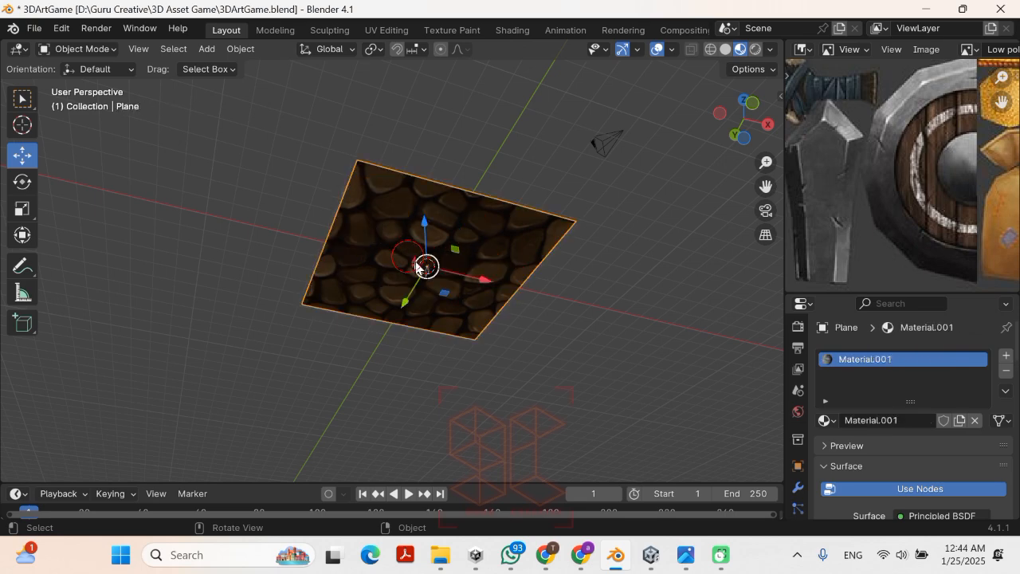
middle_click_drag(430, 237, 417, 327)
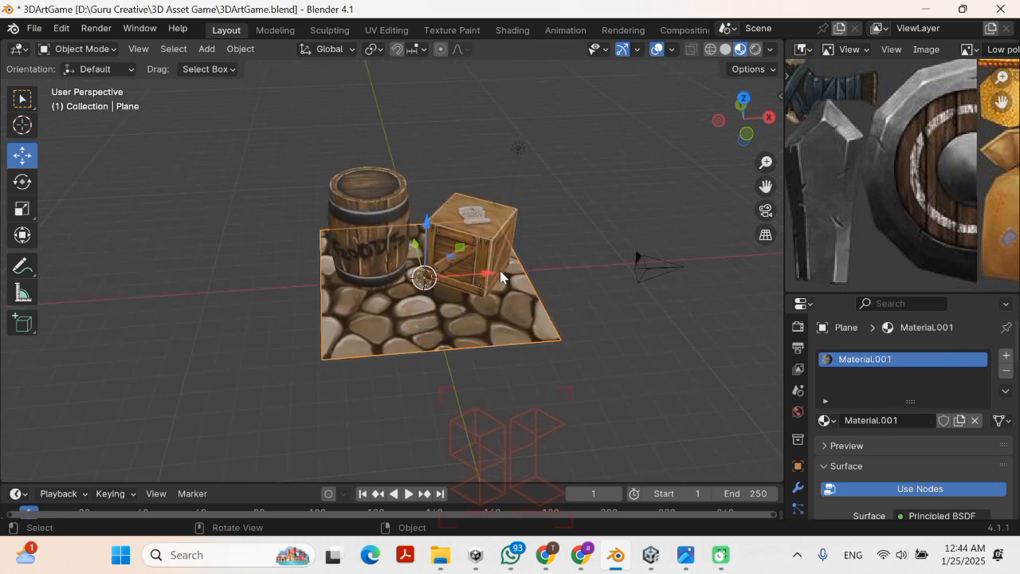
scroll(502, 287, "up", 5)
scroll(503, 293, "up", 2)
left_click_drag(539, 300, 111, 308)
key("ctrl+z")
scroll(557, 298, "down", 4)
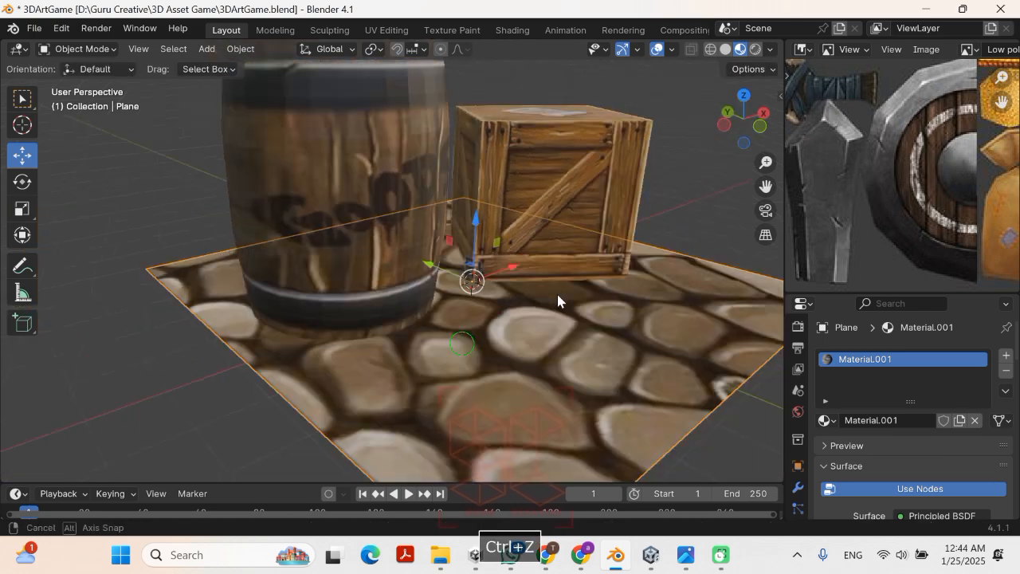
Step: Select the small imported image plane behind the barrel and move it out in front of the crate
middle_click_drag(558, 298, 495, 424)
left_click(430, 333)
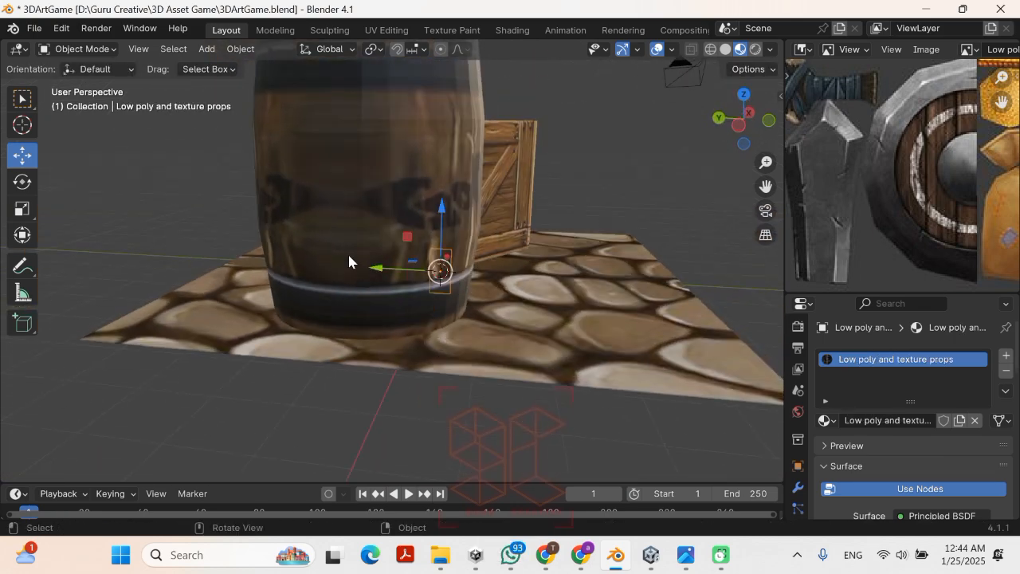
left_click_drag(372, 273, 597, 280)
left_click_drag(673, 231, 667, 102)
middle_click_drag(665, 134, 510, 167)
scroll(510, 163, "down", 3)
Step: Rotate the image plane 90 degrees about Z and scale it up until it is taller than the barrel
type("r")
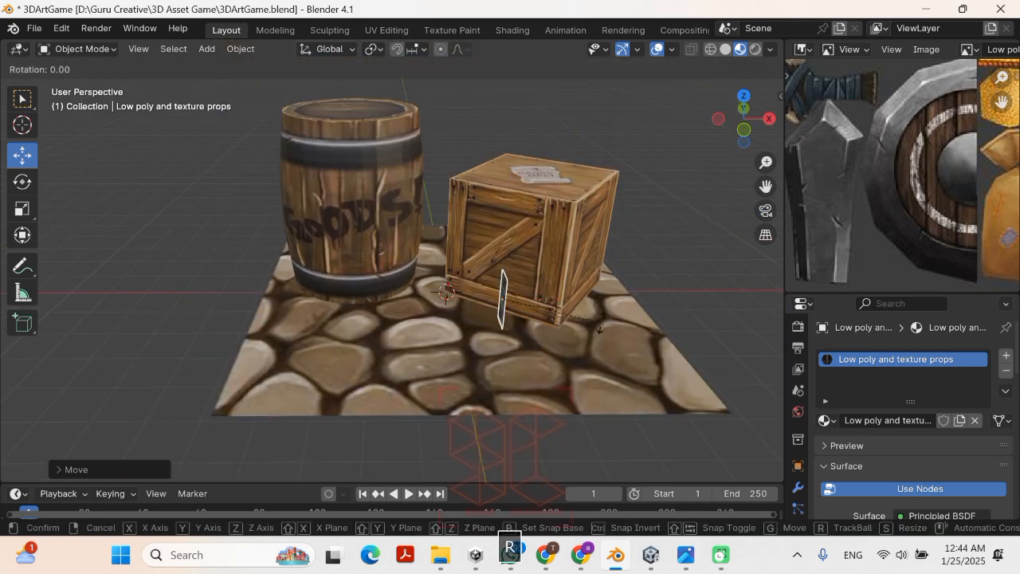
type("z90")
key("Return")
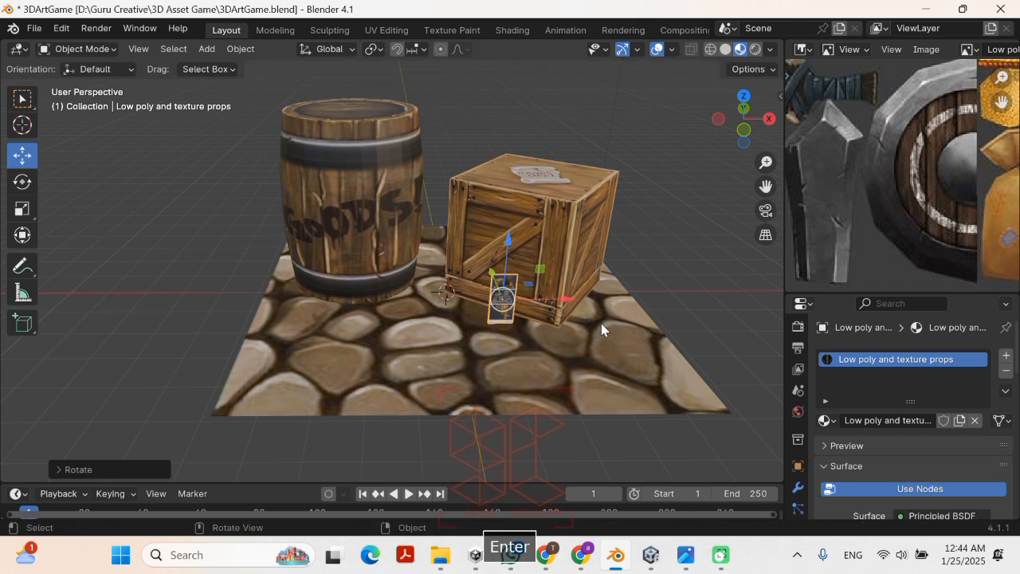
key("s")
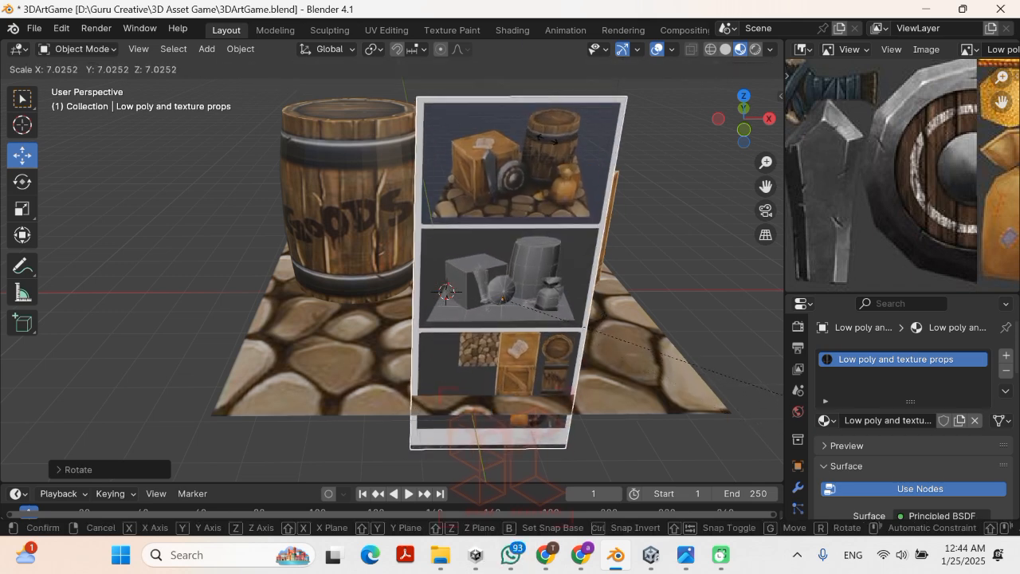
left_click(596, 156)
Step: Move the image plane up and along X until it stands beside the barrel, clear of the stone floor
scroll(505, 178, "down", 3)
middle_click_drag(507, 188, 443, 163)
left_click_drag(451, 230, 279, 225)
middle_click_drag(279, 225, 312, 208)
left_click_drag(312, 208, 311, 144)
left_click_drag(367, 204, 299, 209)
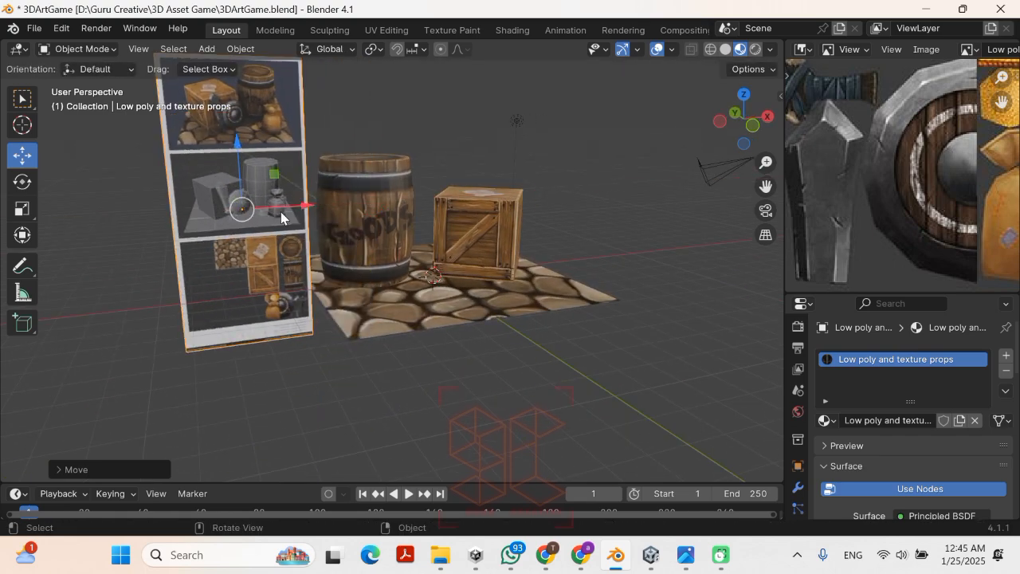
Step: Rotate the image plane 180 degrees about Z so that its unmirrored side faces the front
scroll(279, 209, "up", 4)
scroll(279, 209, "down", 4)
middle_click_drag(279, 209, 332, 155, "shift")
scroll(333, 154, "up", 4)
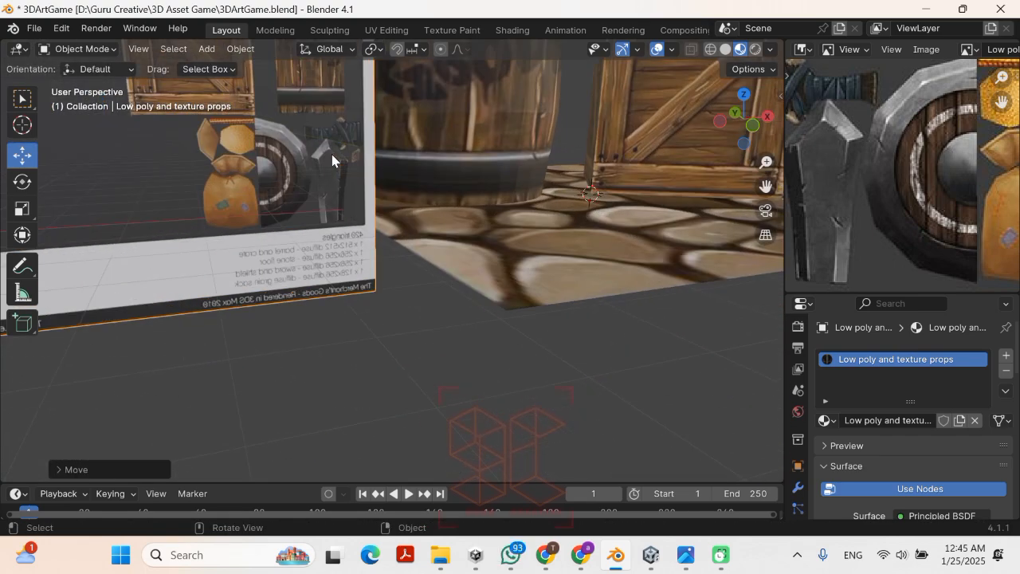
scroll(330, 156, "down", 4)
middle_click_drag(336, 190, 380, 255, "shift")
type("z")
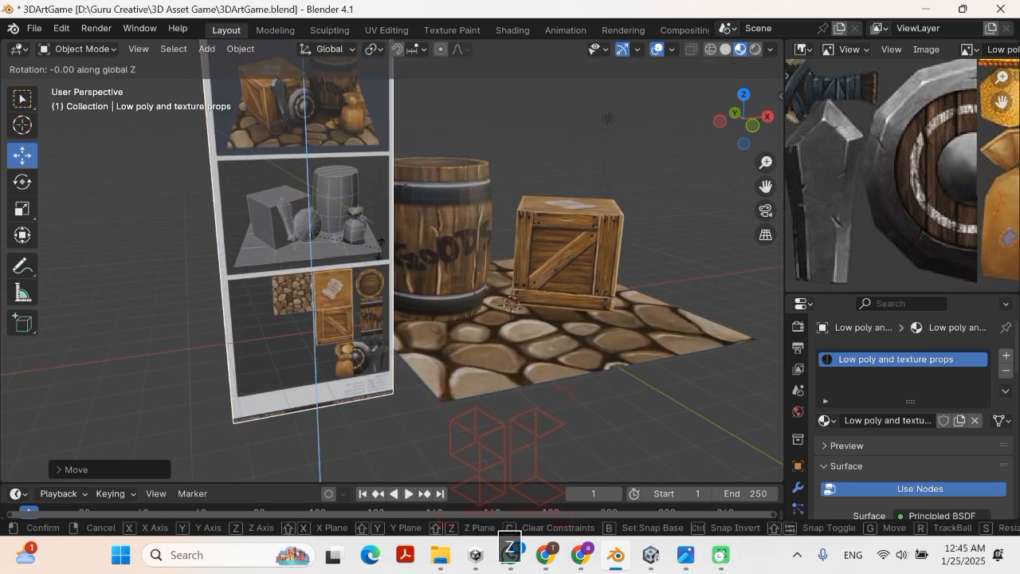
type("180")
key("Return")
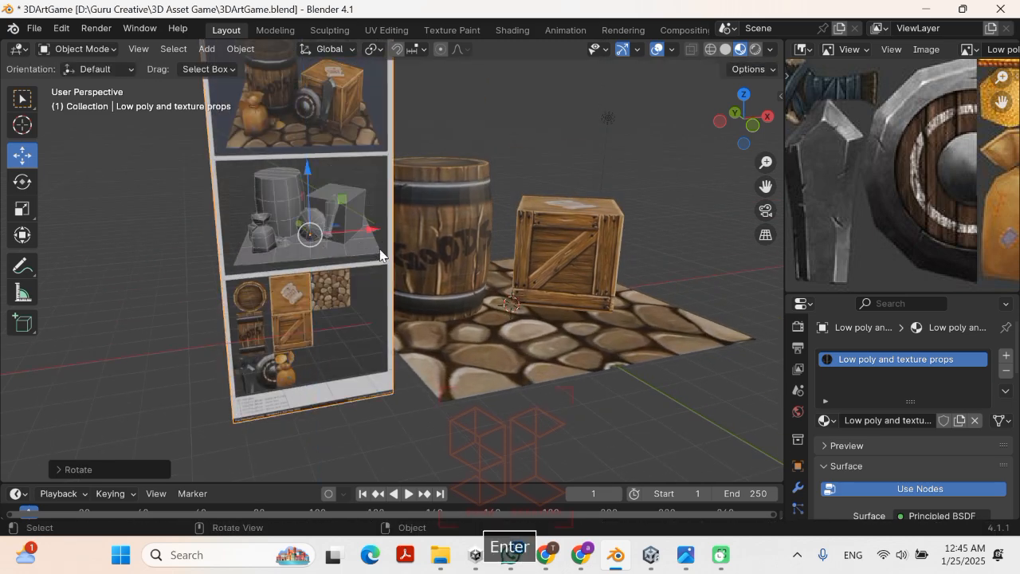
Step: Raise the image plane slightly along Z and scale it up further
scroll(322, 360, "up", 4)
scroll(321, 359, "down", 4)
middle_click_drag(442, 279, 489, 271, "shift")
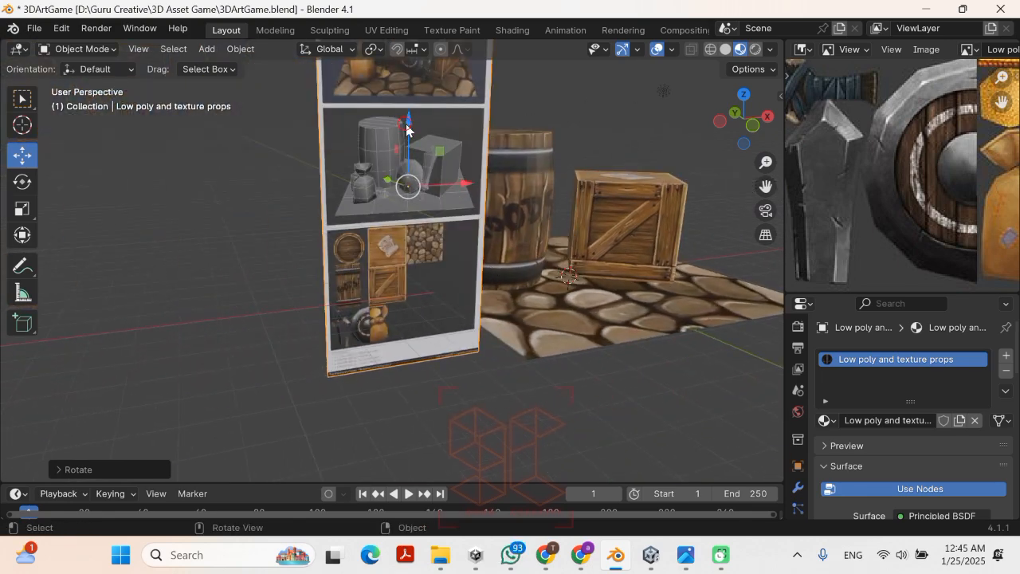
left_click_drag(407, 125, 403, 93)
key("s")
left_click(605, 251)
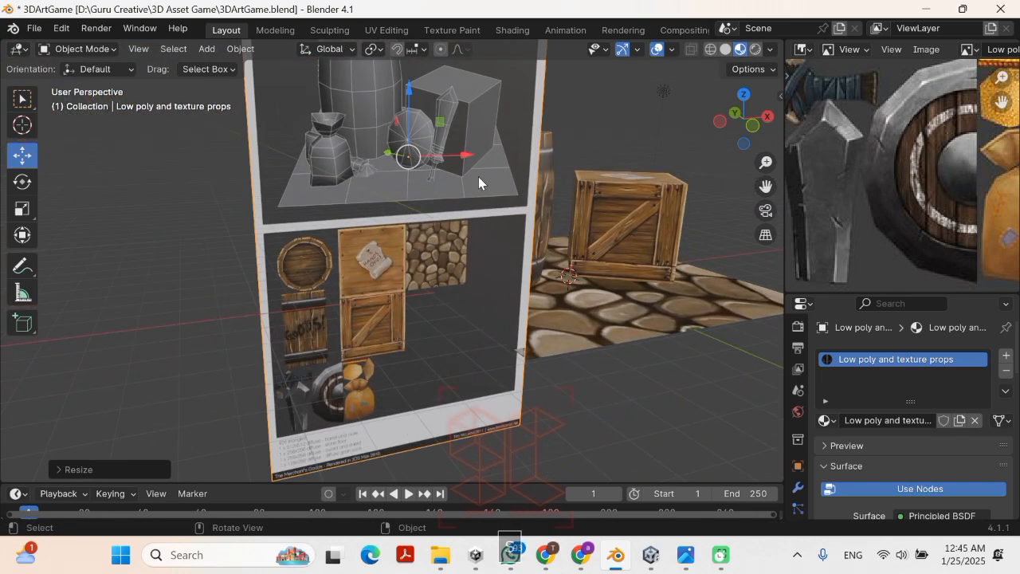
Step: Move the image plane along X in front of the barrel and crate, and lower it along Z to the ground
left_click_drag(469, 156, 683, 108)
left_click_drag(610, 93, 604, 446)
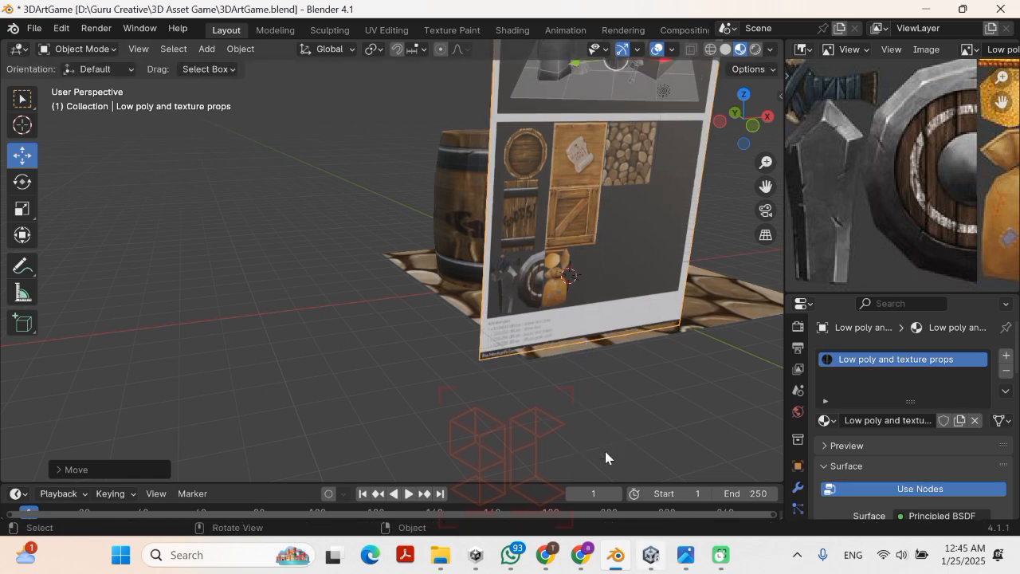
middle_click_drag(666, 266, 613, 254)
scroll(623, 247, "down", 1)
key("KP_3")
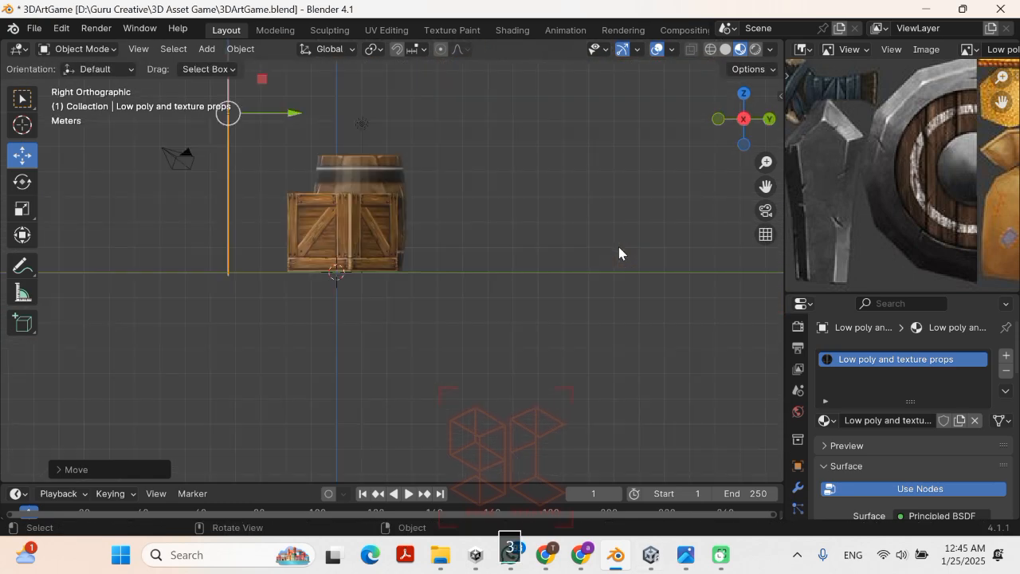
key("KP_1")
left_click_drag(523, 113, 578, 100)
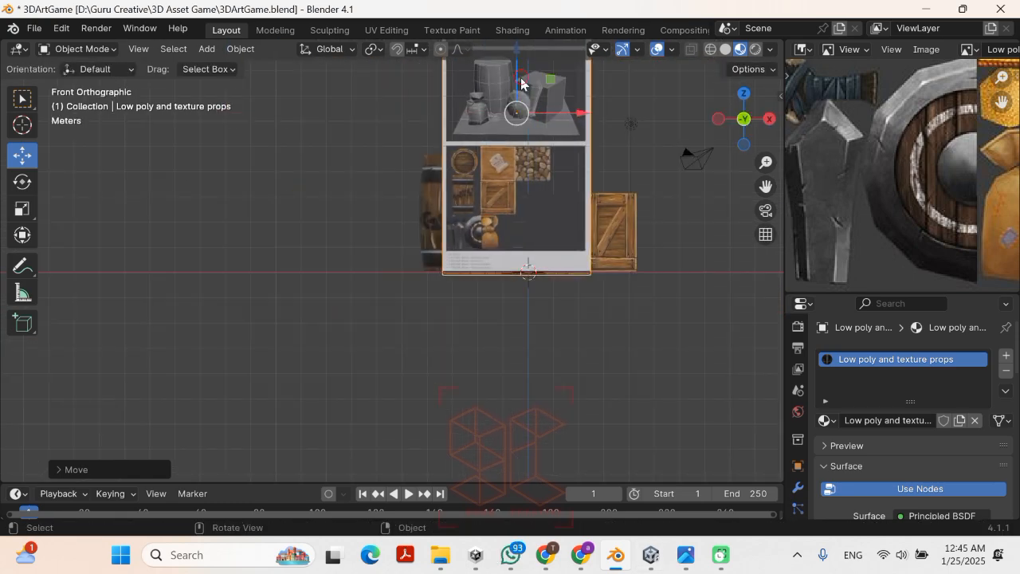
Step: Scale the image plane up and reposition it in front view so its lower edge sits just above the ground, partly overlapping the barrel
key("s")
left_click(515, 66)
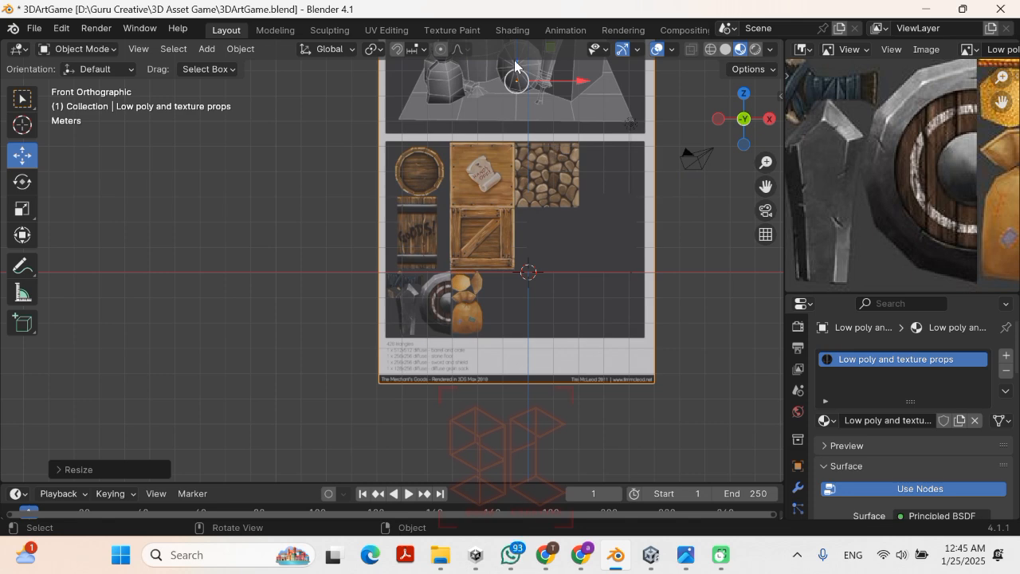
scroll(507, 144, "down", 3)
left_click_drag(467, 93, 466, 442)
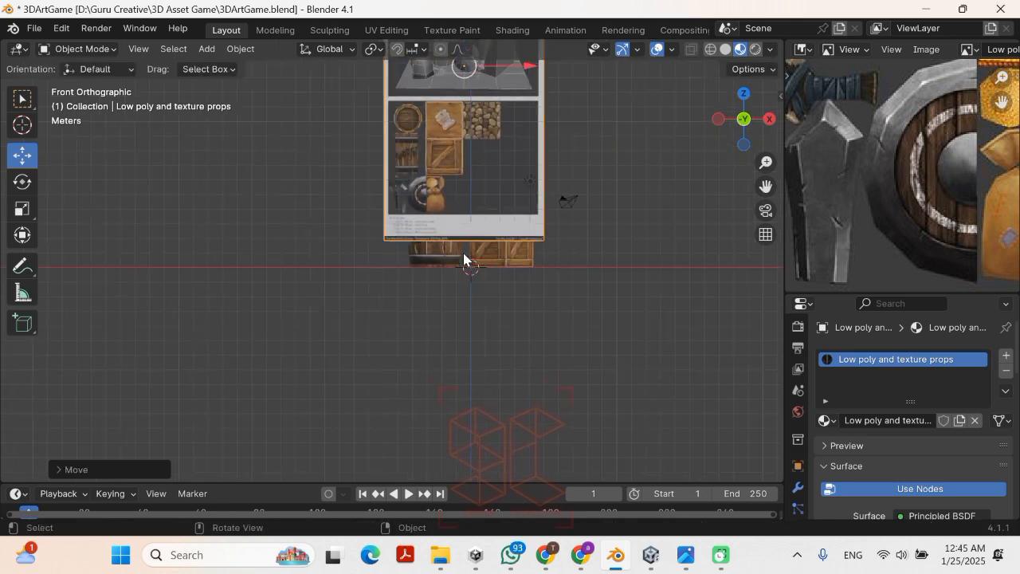
scroll(475, 234, "up", 4)
middle_click_drag(478, 231, 410, 373, "shift")
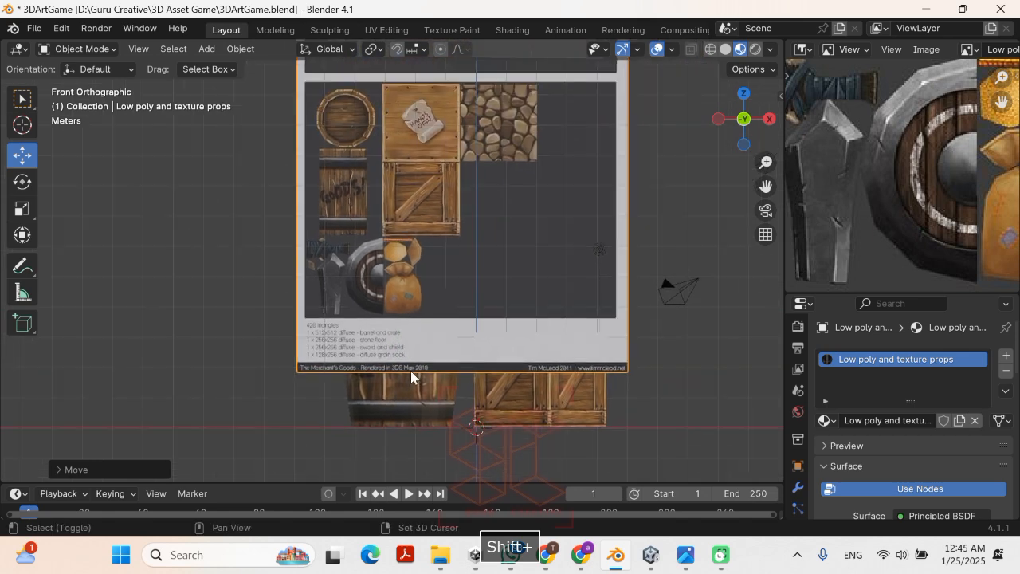
key("g")
left_click(579, 353)
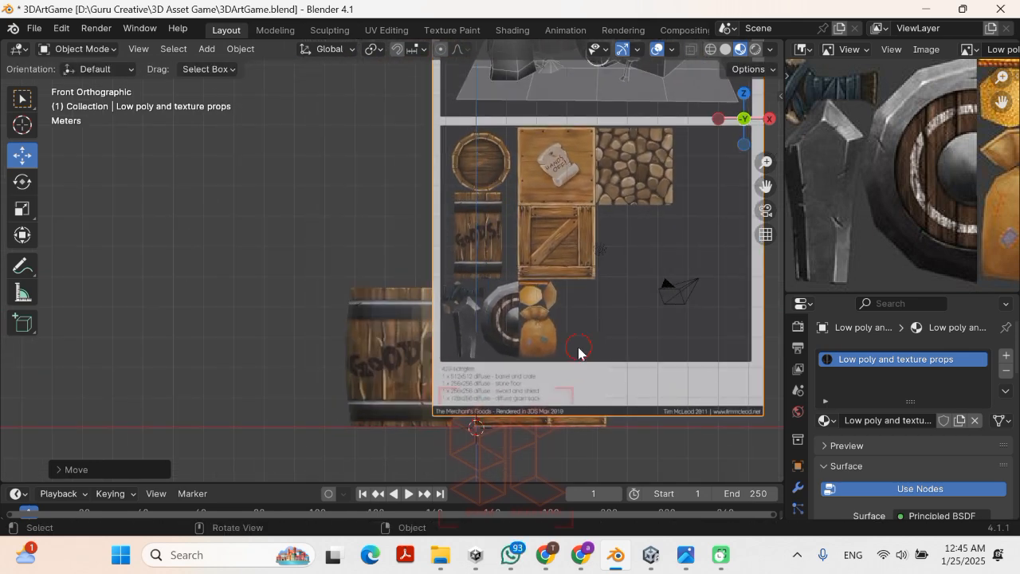
Step: Add a cube and raise it along Z to the height of the sword drawing on the reference image
scroll(453, 346, "up", 5)
middle_click_drag(453, 347, 406, 241, "shift")
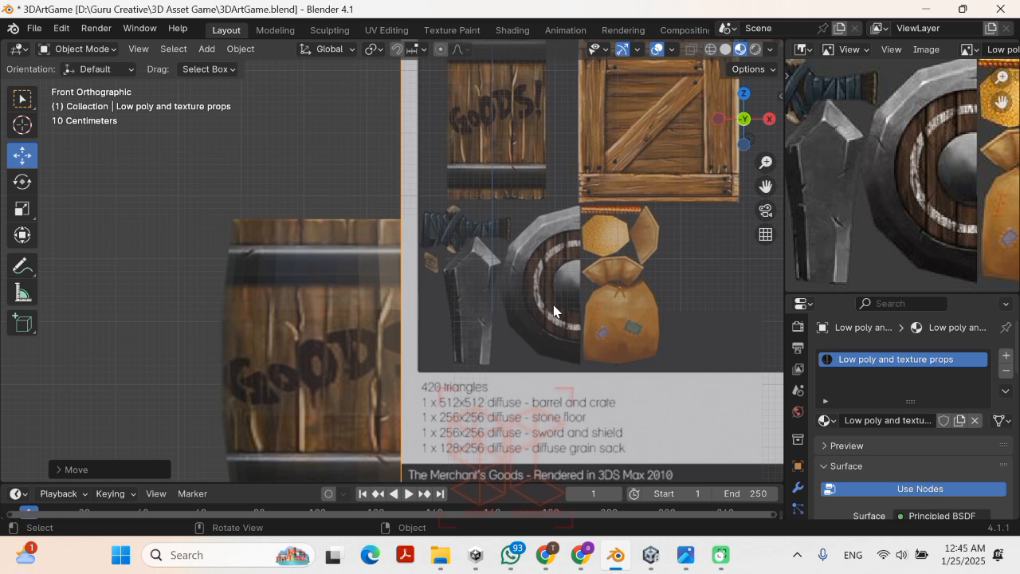
scroll(571, 317, "up", 1)
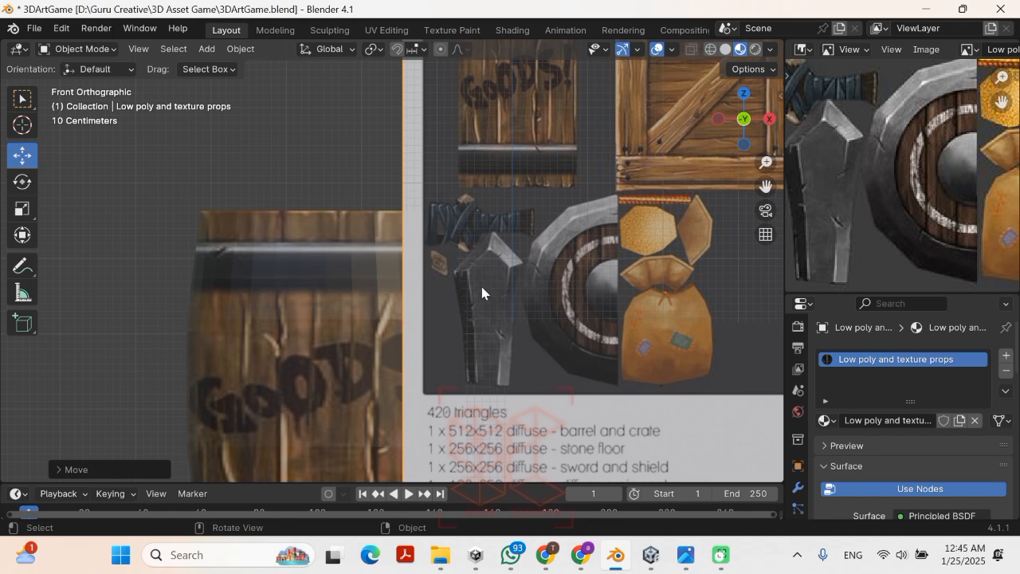
scroll(502, 330, "down", 5)
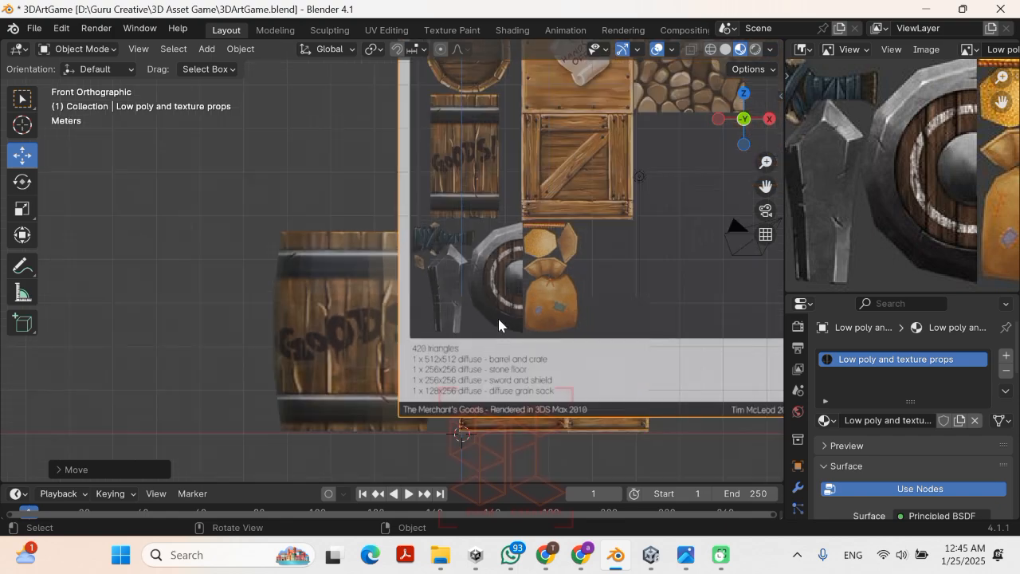
scroll(491, 328, "up", 6)
key("shift+a")
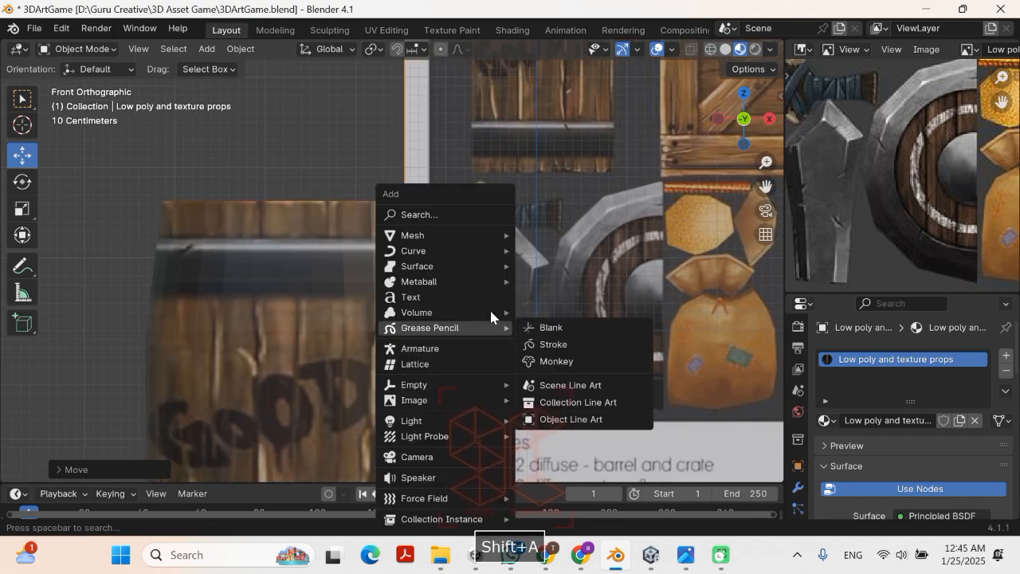
mouse_move(470, 250)
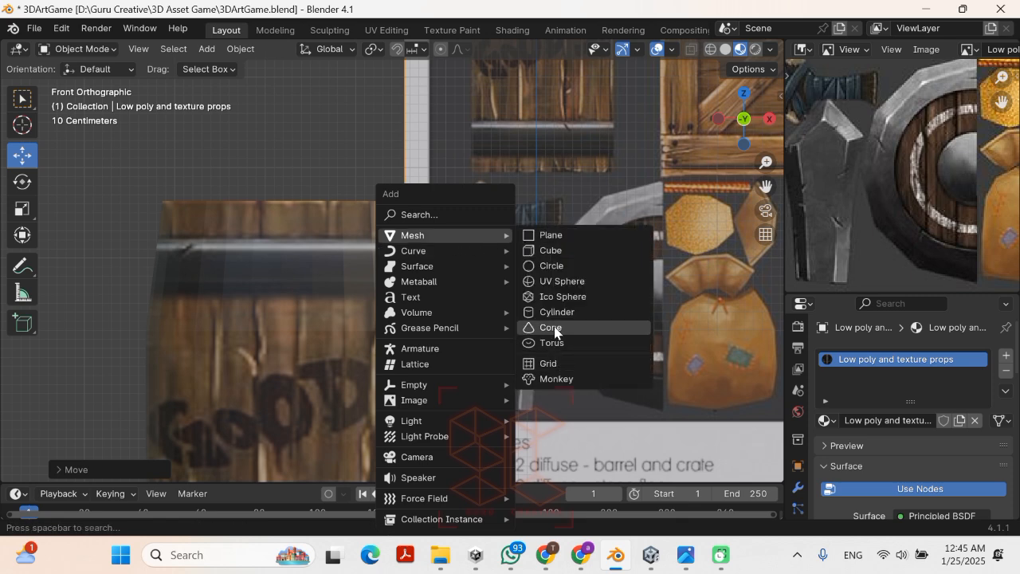
left_click(548, 252)
scroll(558, 368, "down", 5)
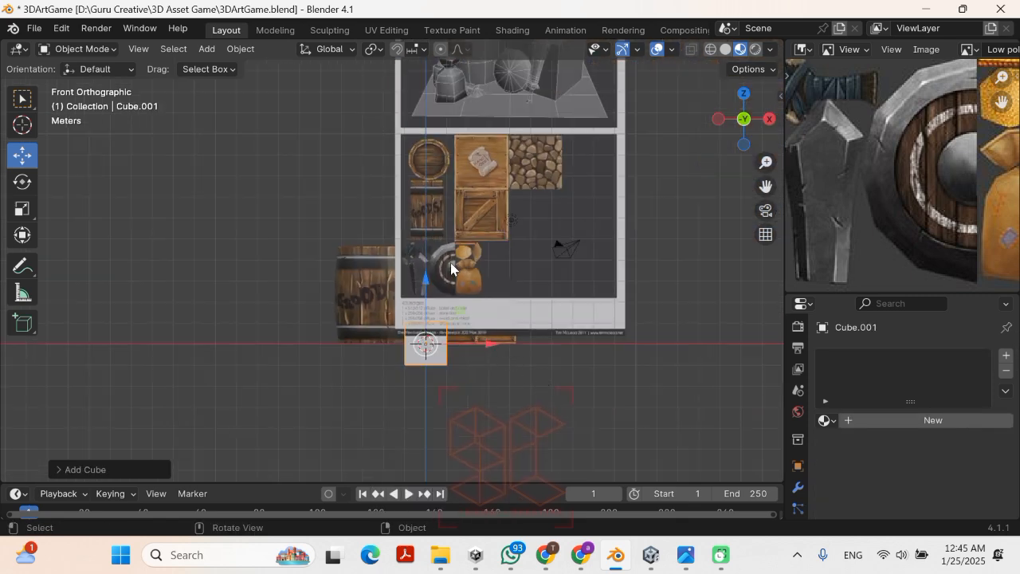
key("g")
key("z")
left_click(466, 237)
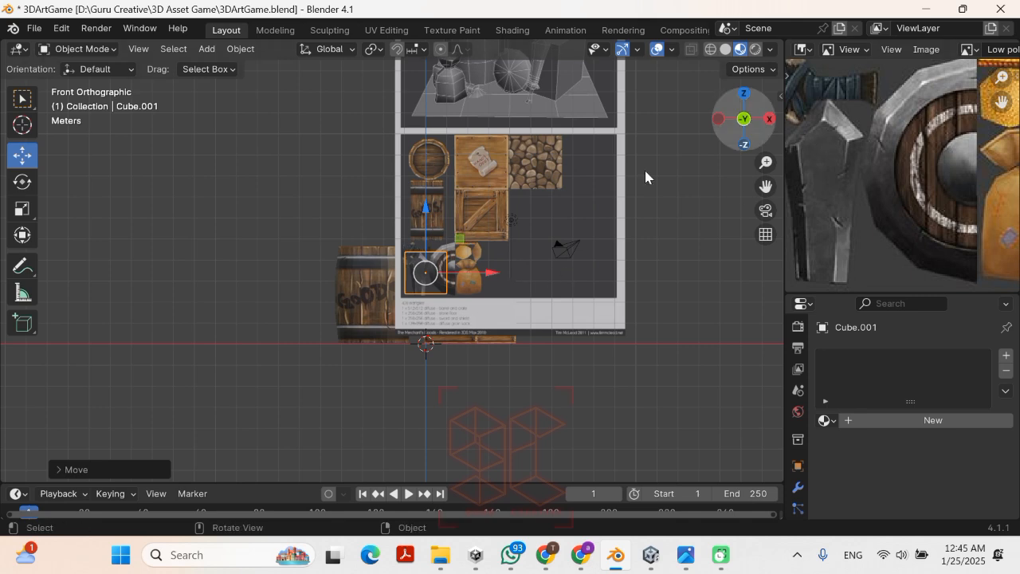
Step: Move the cube about 6.6 m along negative Y so that it stands in front of the image plane
middle_click_drag(646, 175, 389, 247)
key("g")
key("y")
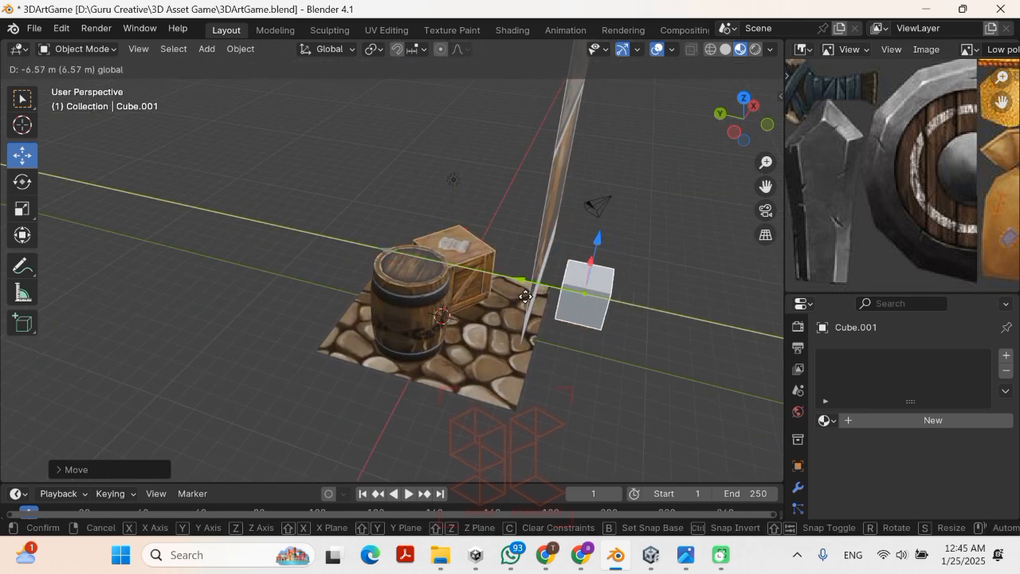
left_click(525, 296)
key("KP_3")
key("KP_1")
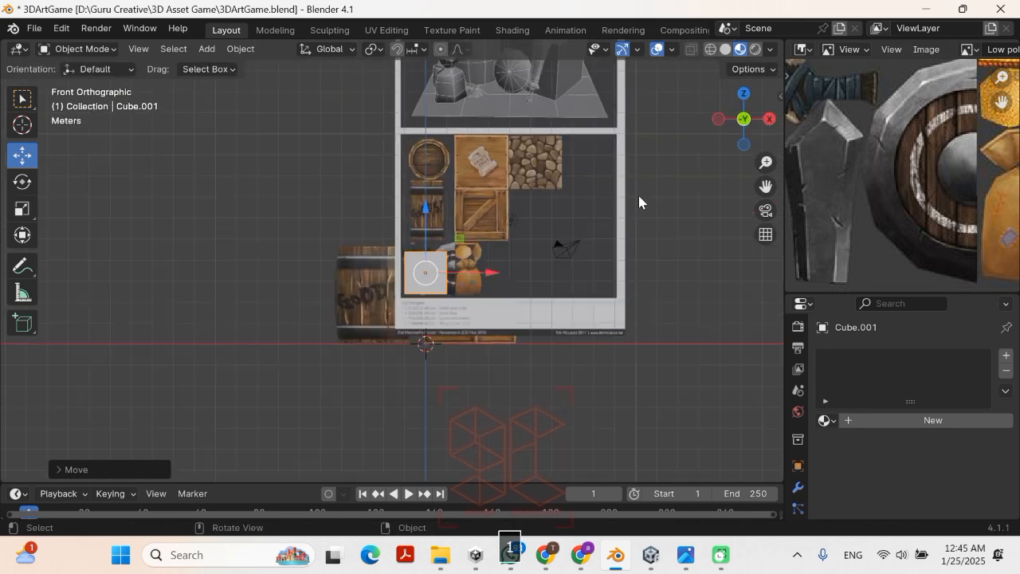
scroll(551, 243, "up", 3)
Step: Turn on X-ray display and open the cube in Edit Mode
left_click(690, 49)
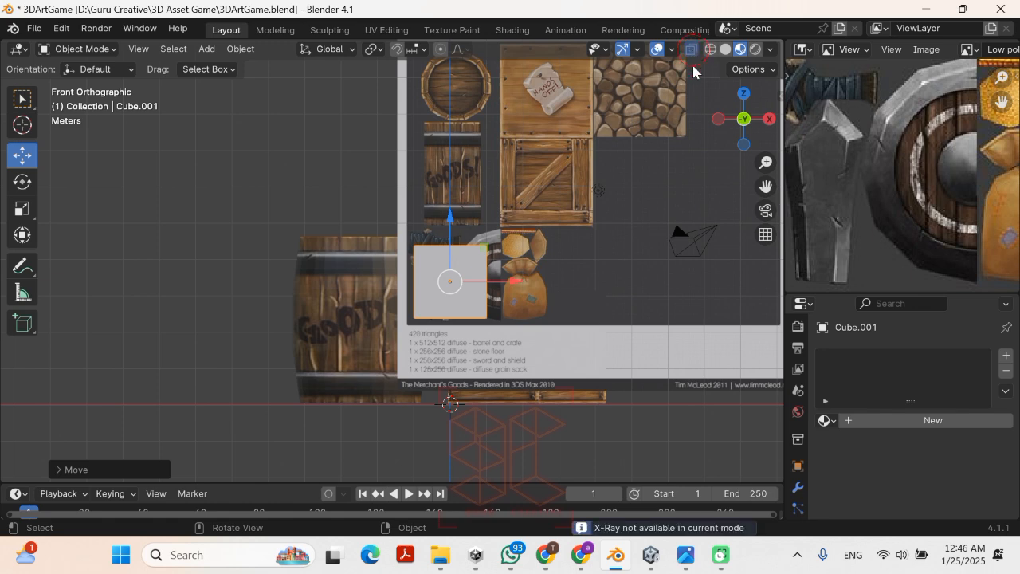
scroll(446, 255, "up", 6)
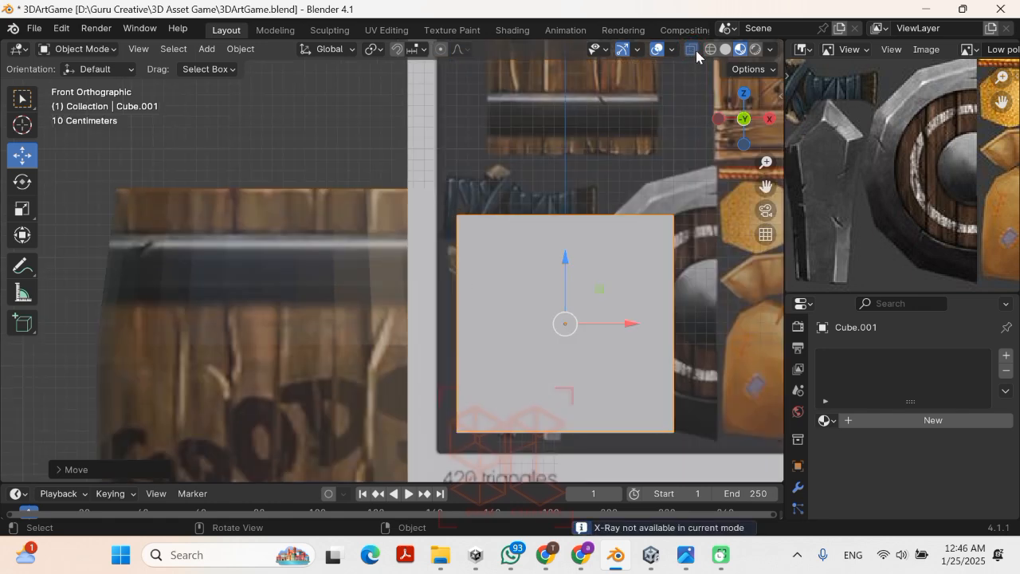
key("Tab")
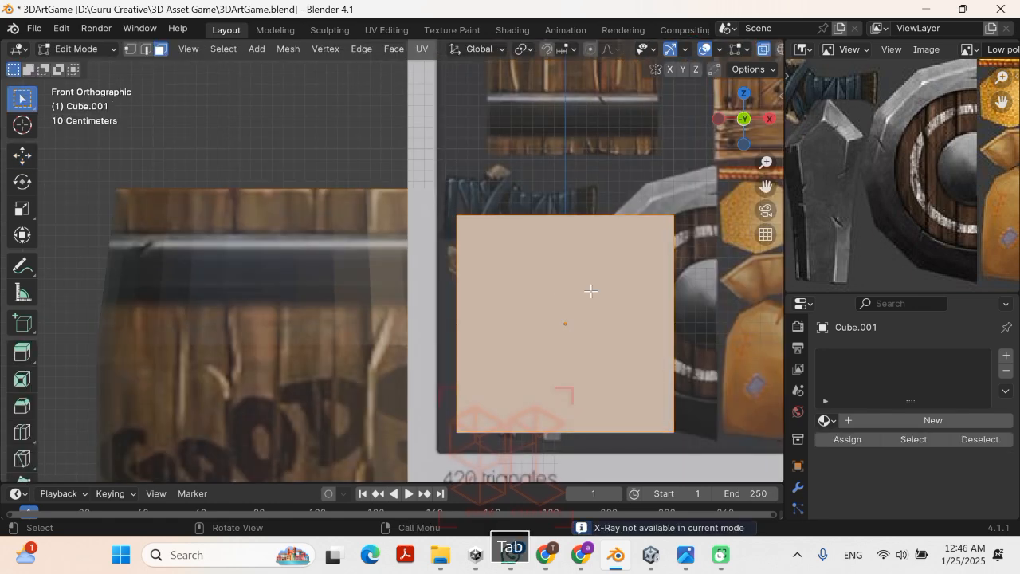
scroll(591, 291, "down", 2)
scroll(591, 291, "up", 4)
middle_click_drag(521, 289, 423, 205, "shift")
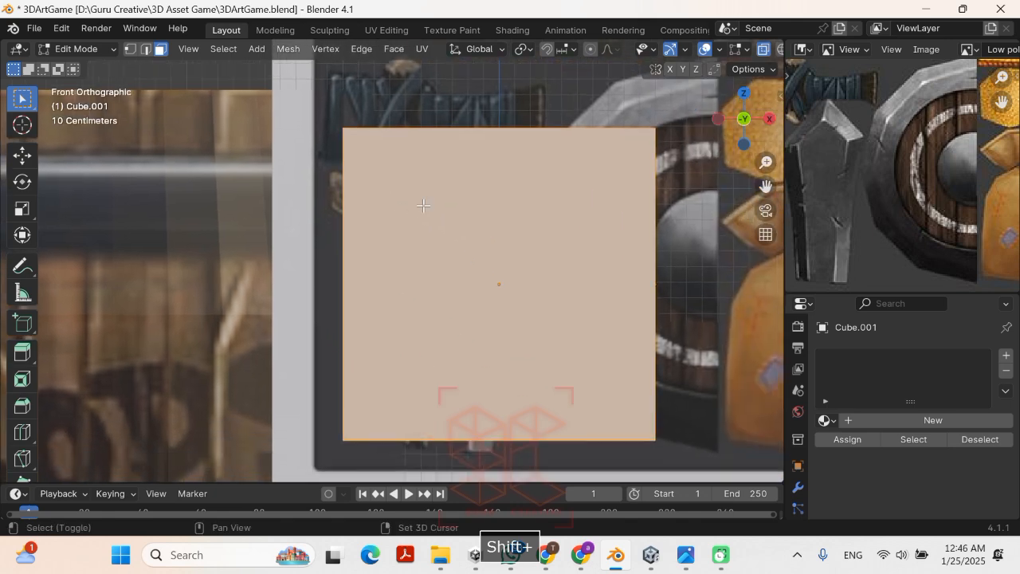
key("ctrl+r")
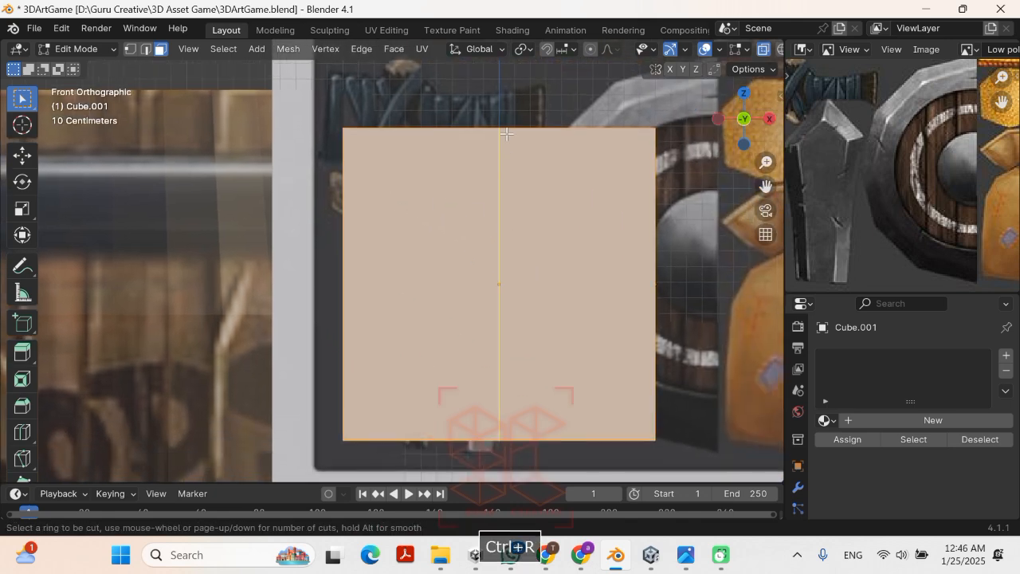
key("Escape")
Step: Enlarge the properties area, return the cube to Object Mode and assign it a new material
scroll(472, 317, "down", 3)
middle_click_drag(471, 317, 660, 342)
scroll(799, 482, "down", 5)
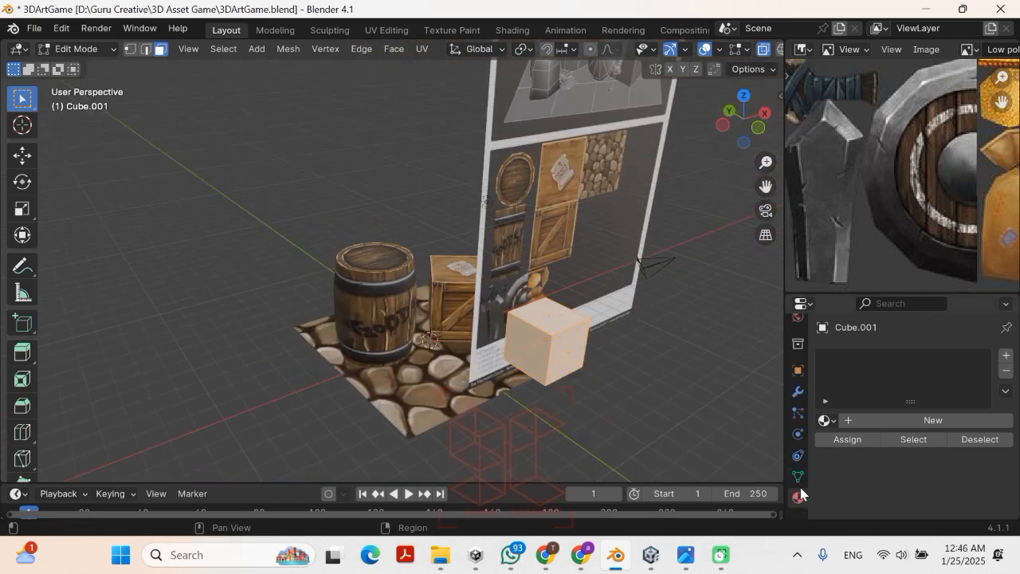
left_click_drag(838, 293, 838, 149)
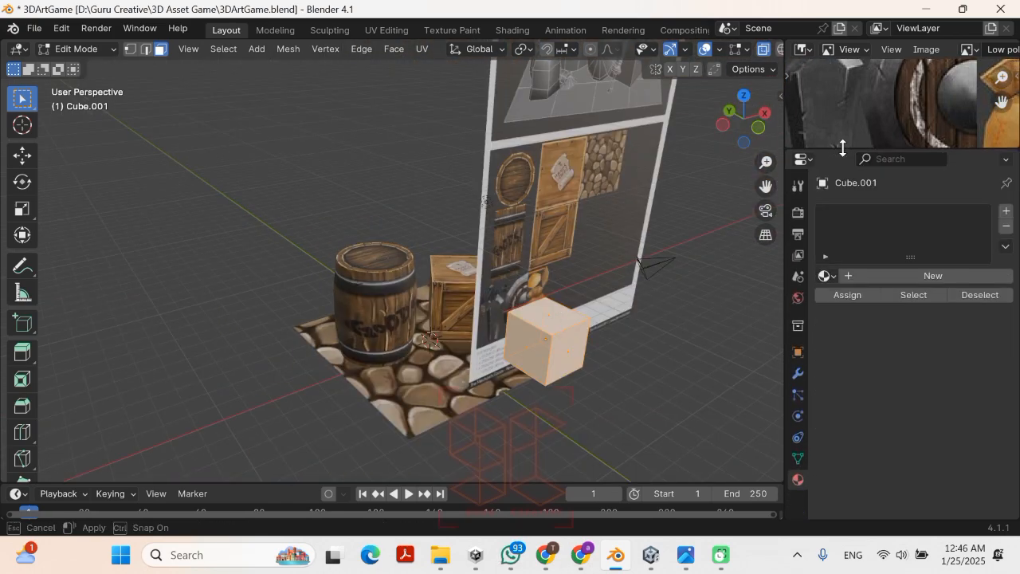
key("Tab")
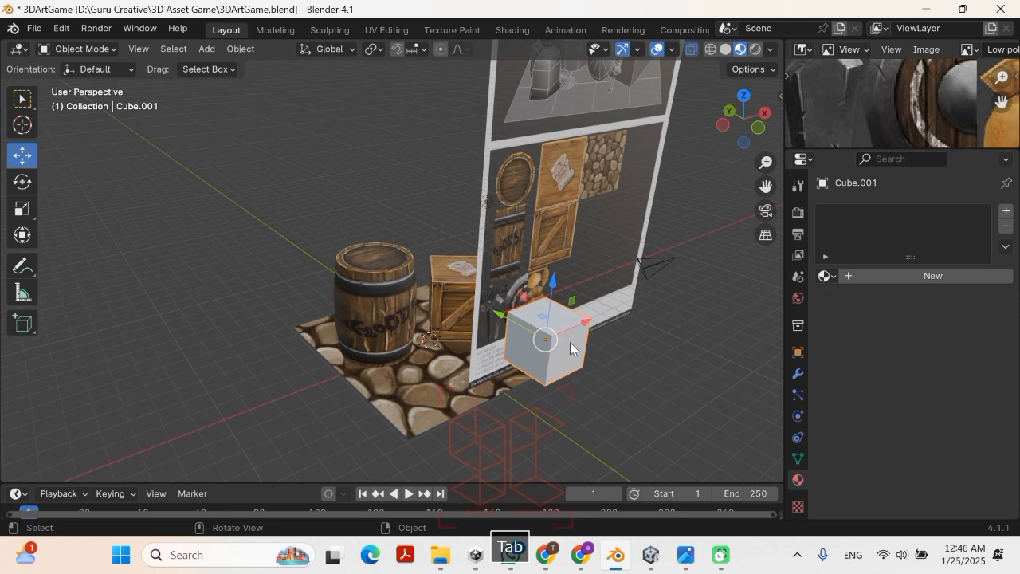
left_click(880, 279)
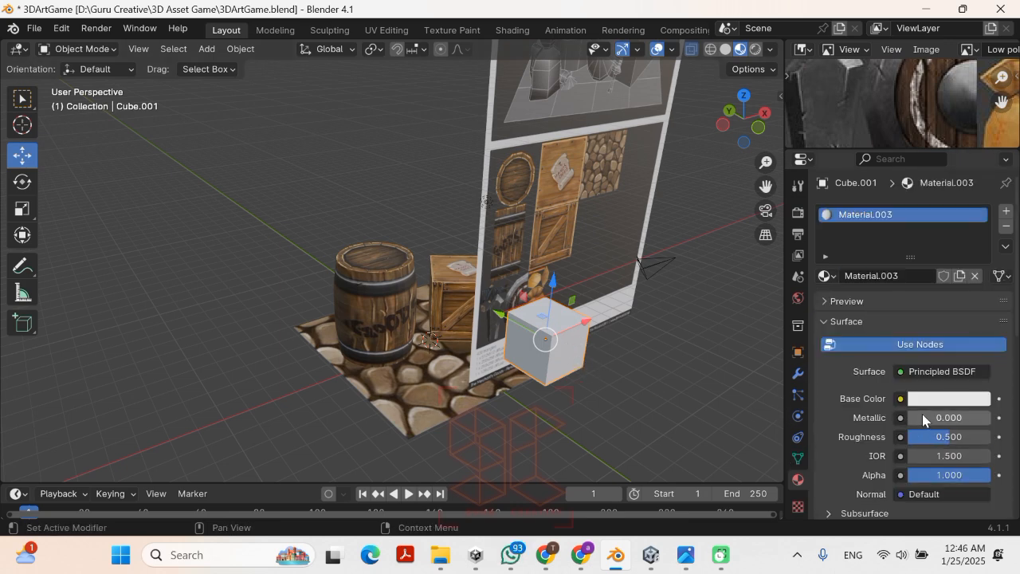
Step: Set the cube material's alpha to 0.318 and its blend mode to Alpha Blend
scroll(922, 419, "down", 3)
left_click_drag(956, 381, 908, 381)
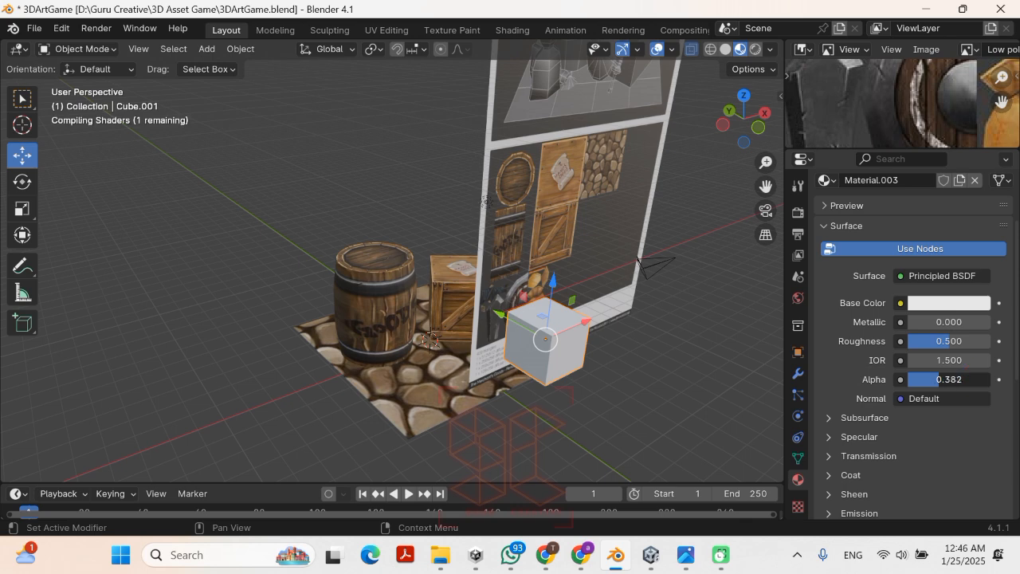
scroll(931, 381, "down", 3)
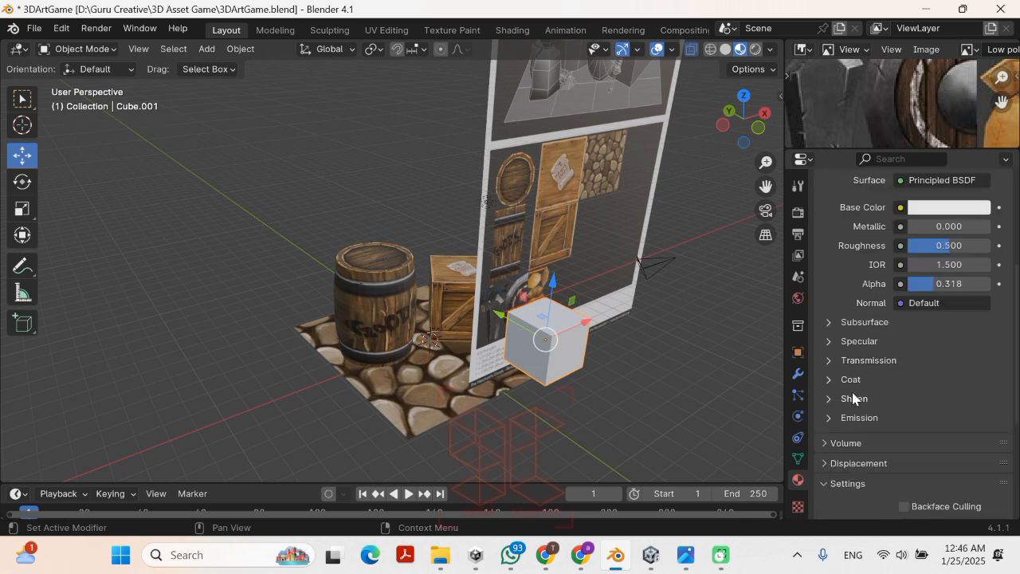
scroll(852, 398, "down", 3)
left_click(920, 430)
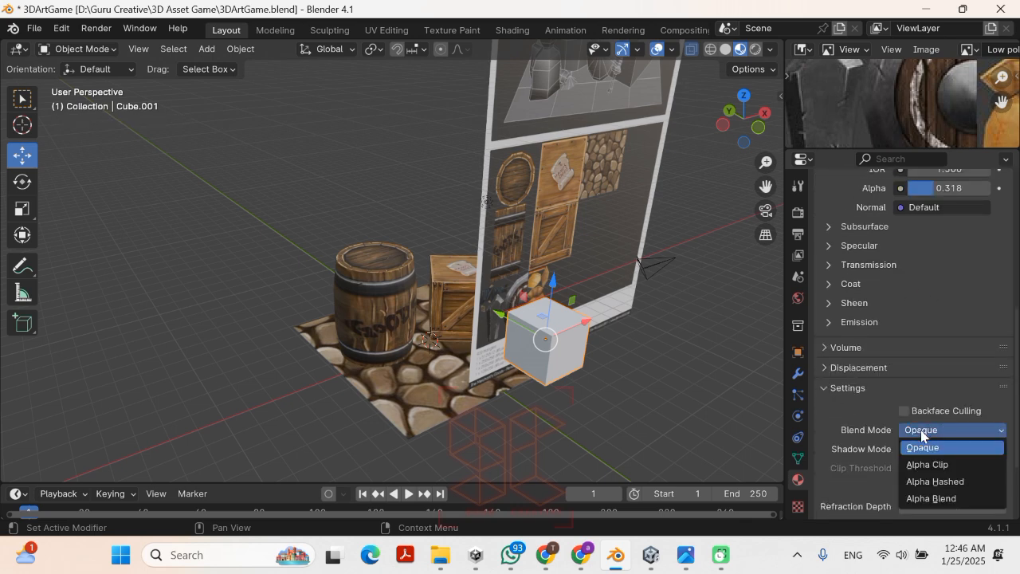
left_click(917, 499)
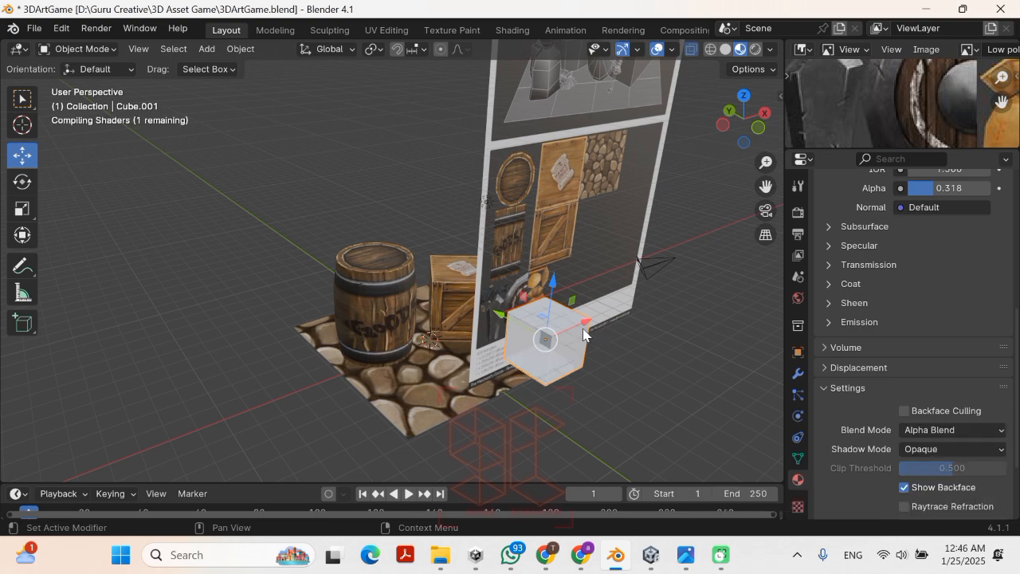
Step: Reduce the cube material's alpha to 0.083 so the sword reference can be seen through it in front view
middle_click_drag(583, 333, 556, 304)
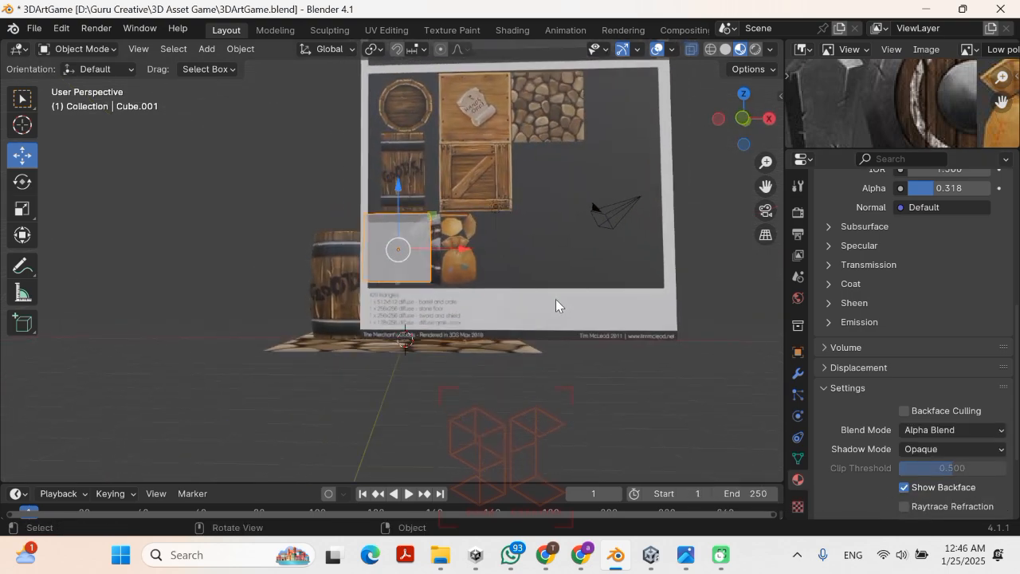
key("KP_1")
scroll(374, 281, "up", 5)
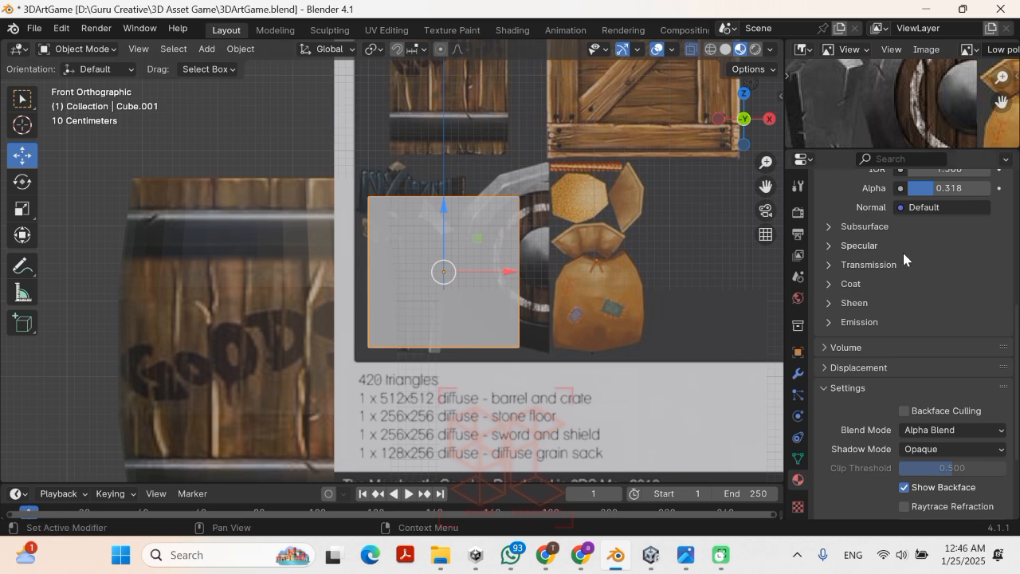
scroll(902, 253, "up", 3)
left_click_drag(933, 284, 918, 283)
key("Tab")
key("Tab")
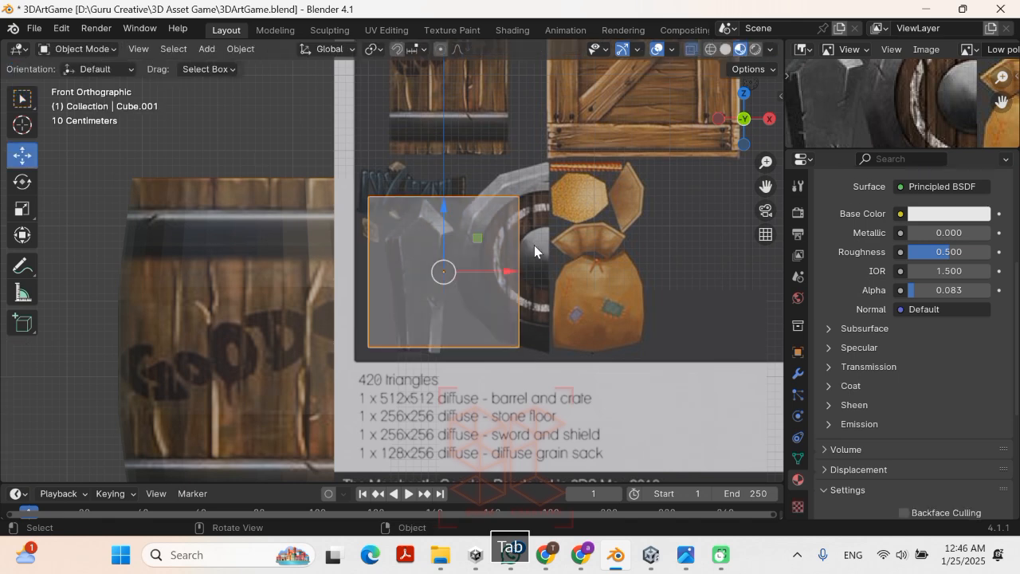
Step: Switch the cube to Edit Mode with vertex selection, framed over the sword reference
key("Tab")
key("Tab")
scroll(521, 249, "up", 4)
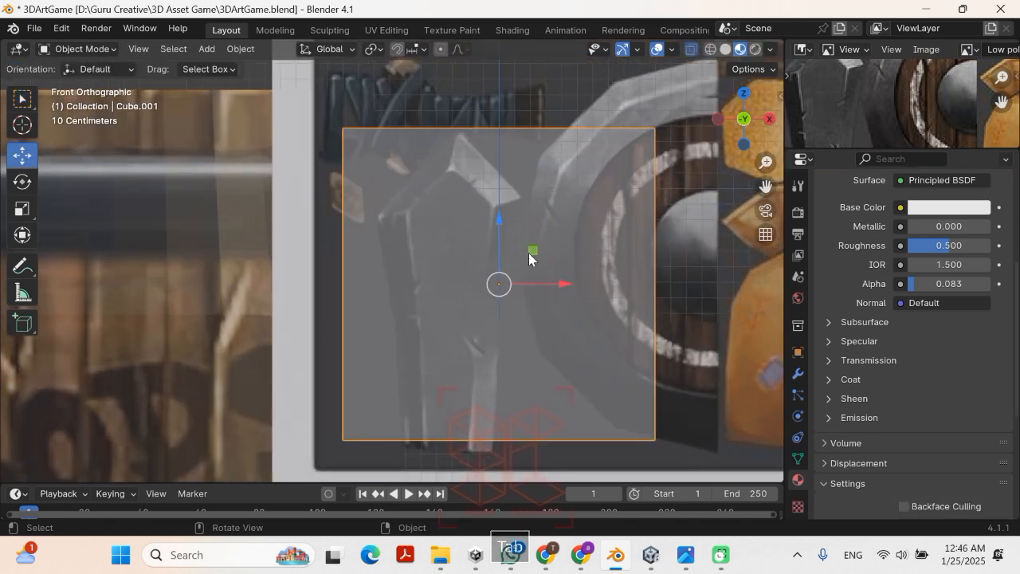
middle_click_drag(528, 253, 448, 198, "shift")
scroll(478, 212, "down", 1)
key("Tab")
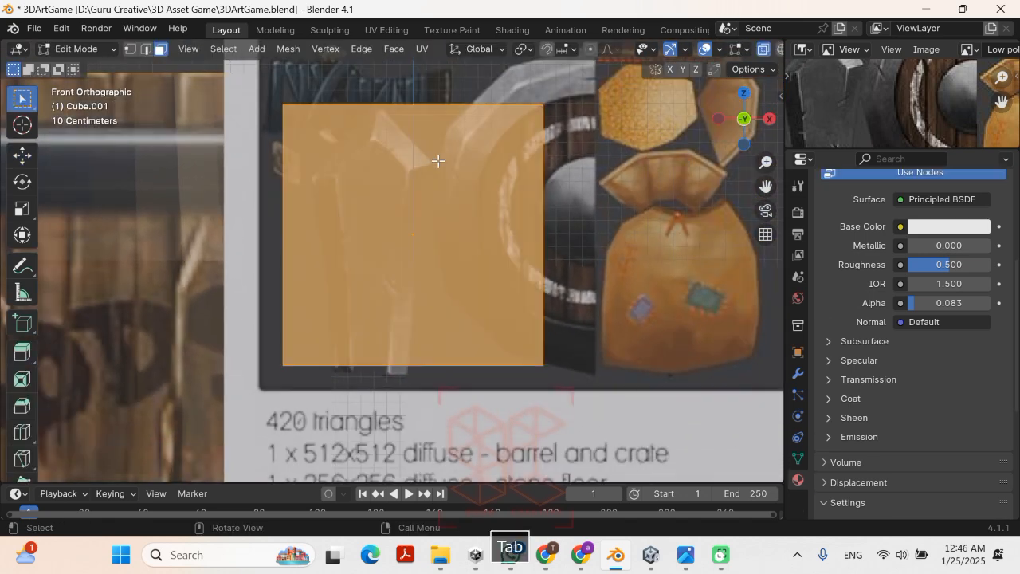
key("Tab")
key("Tab")
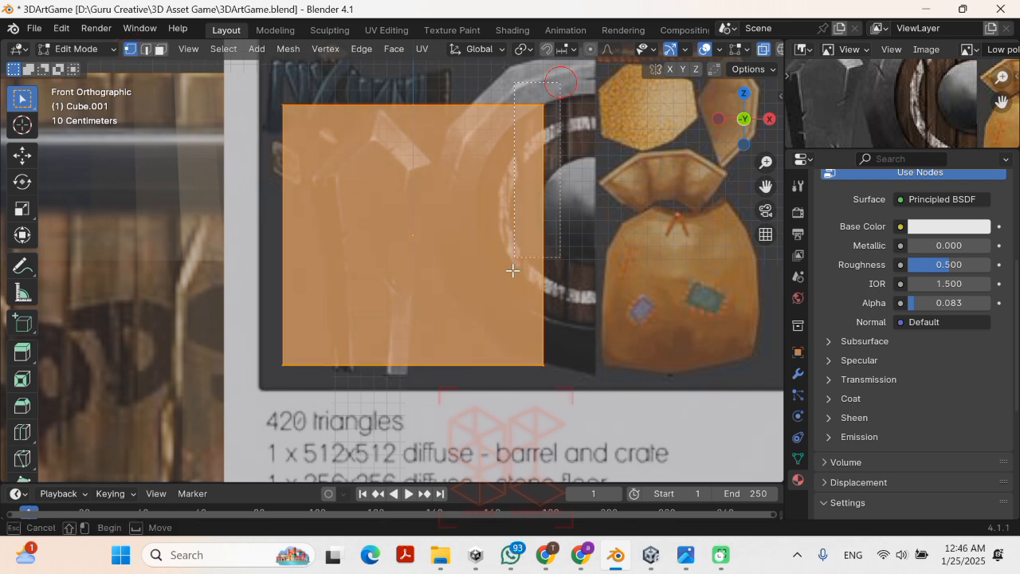
Step: Move the cube's lower-right and upper-right corner vertices onto the matching corners of the sword reference in front view
left_click(521, 384)
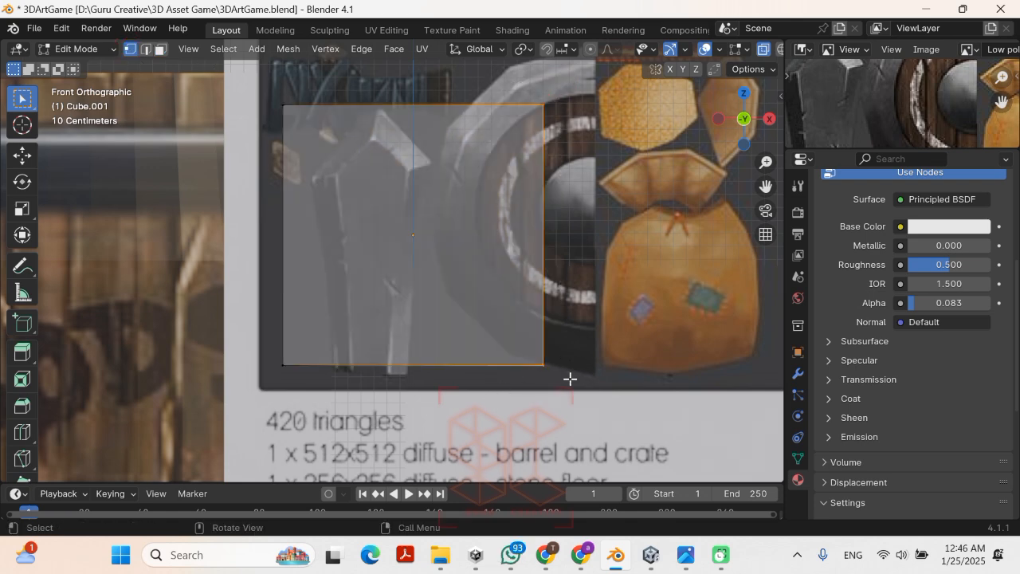
left_click_drag(580, 392, 484, 317)
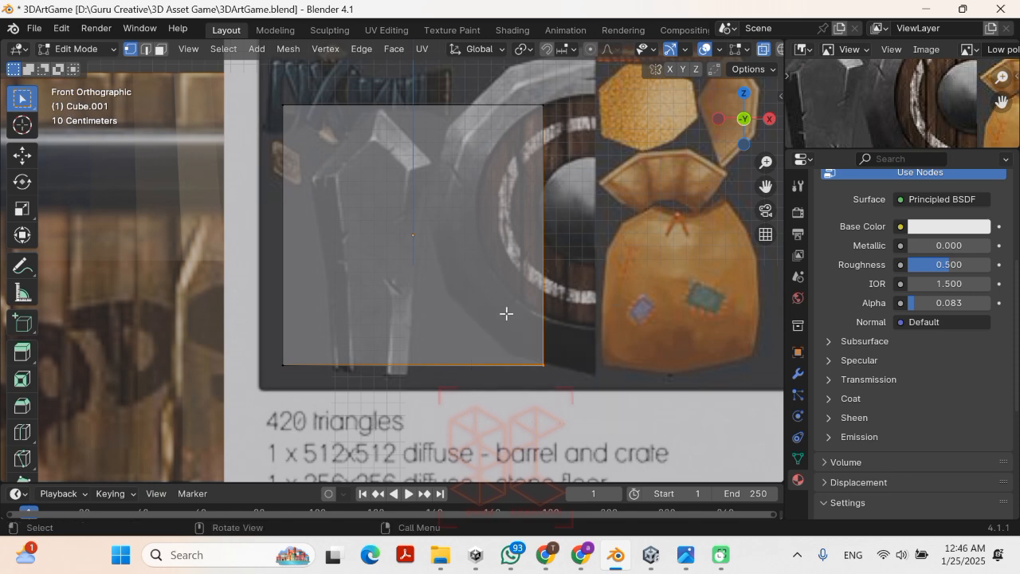
key("g")
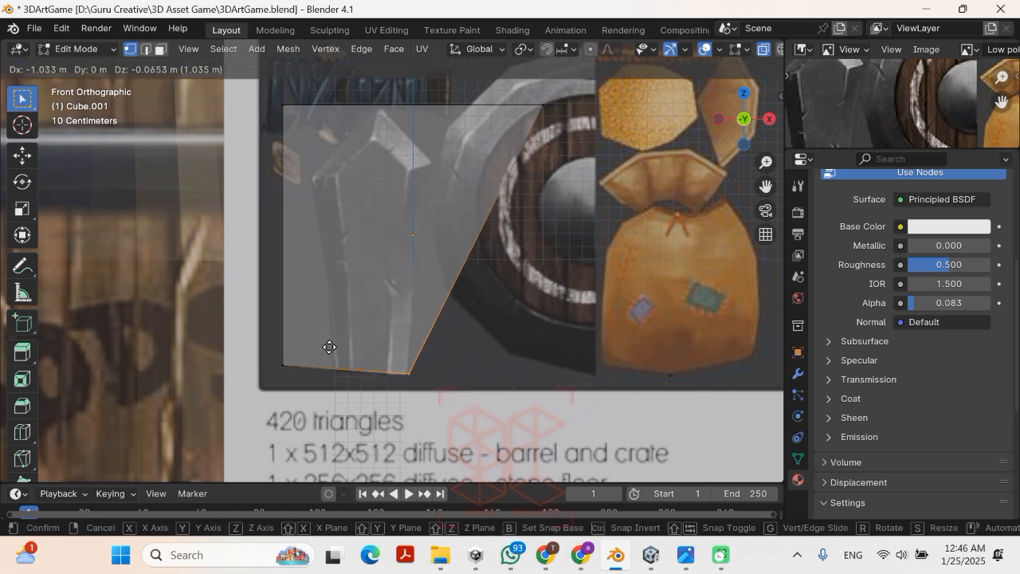
left_click(328, 345)
left_click_drag(481, 92, 558, 128)
key("g")
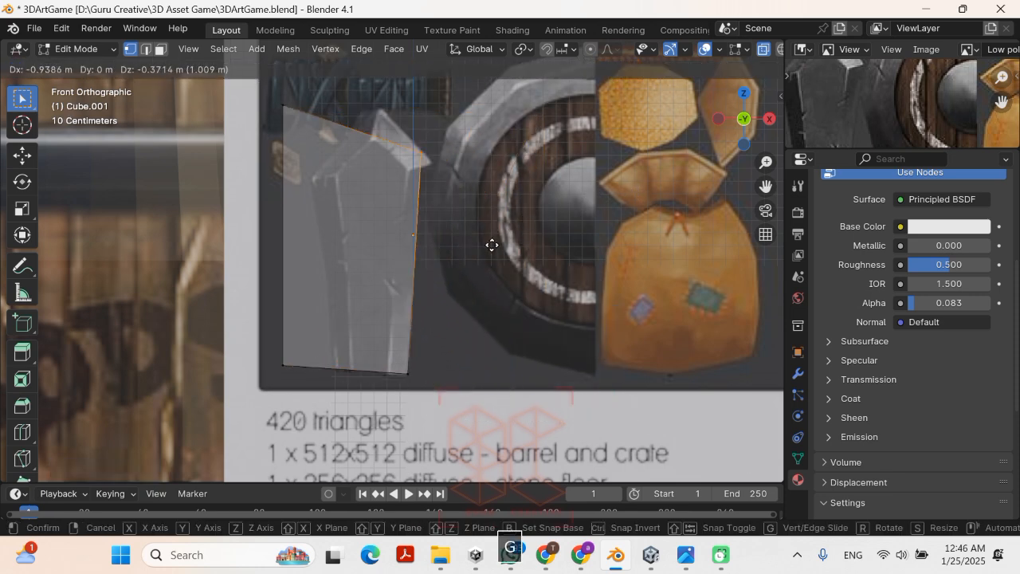
left_click(501, 253)
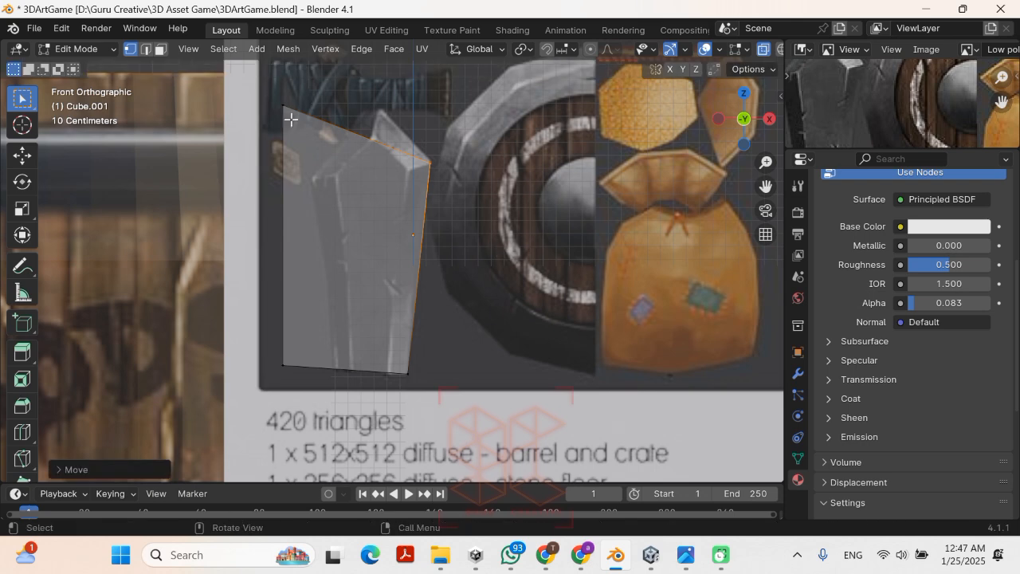
Step: Move the cube's upper-left and lower-left corner vertices onto the left edge of the sword reference
left_click_drag(266, 96, 328, 173)
key("g")
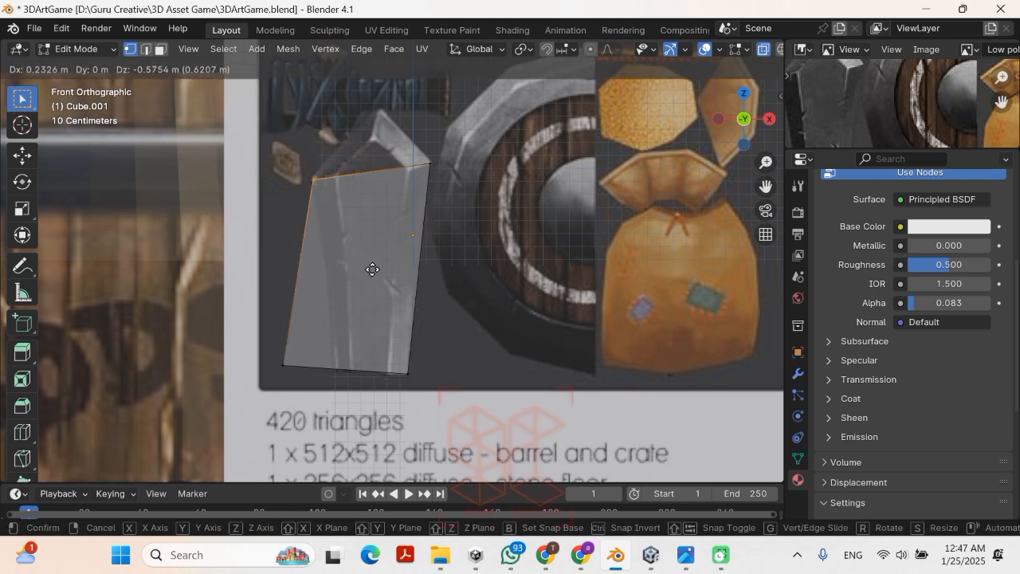
left_click(371, 269)
left_click_drag(271, 326, 321, 407)
key("g")
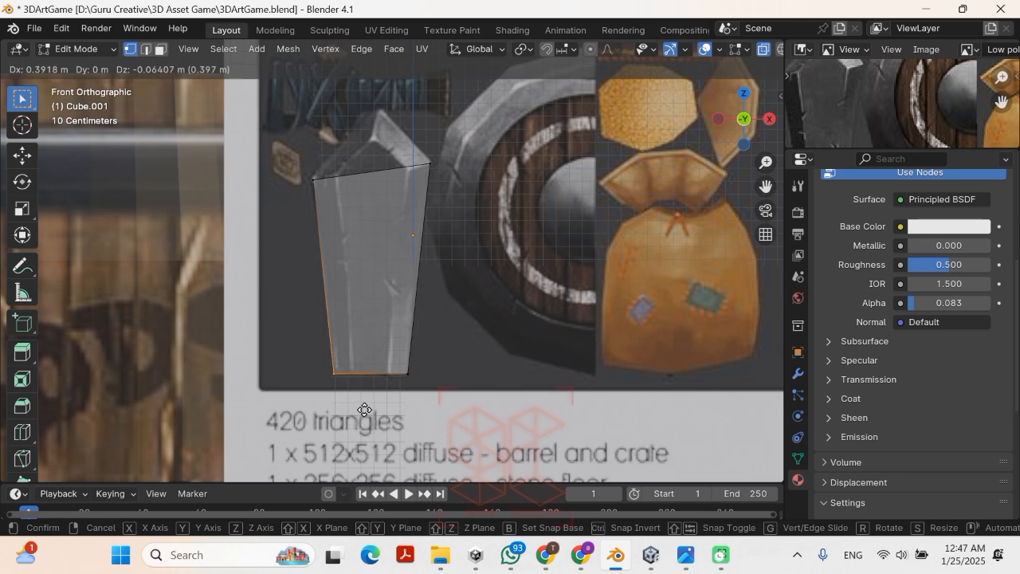
left_click(364, 408)
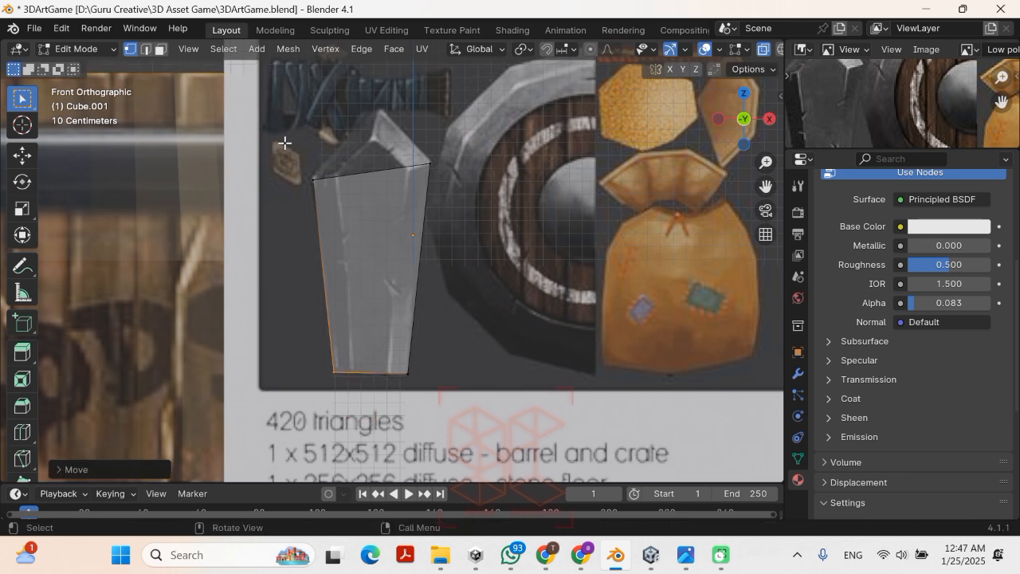
Step: Fine-tune the blade's upper-left and lower-left corner vertices to match the reference outline
left_click_drag(285, 142, 350, 221)
key("g")
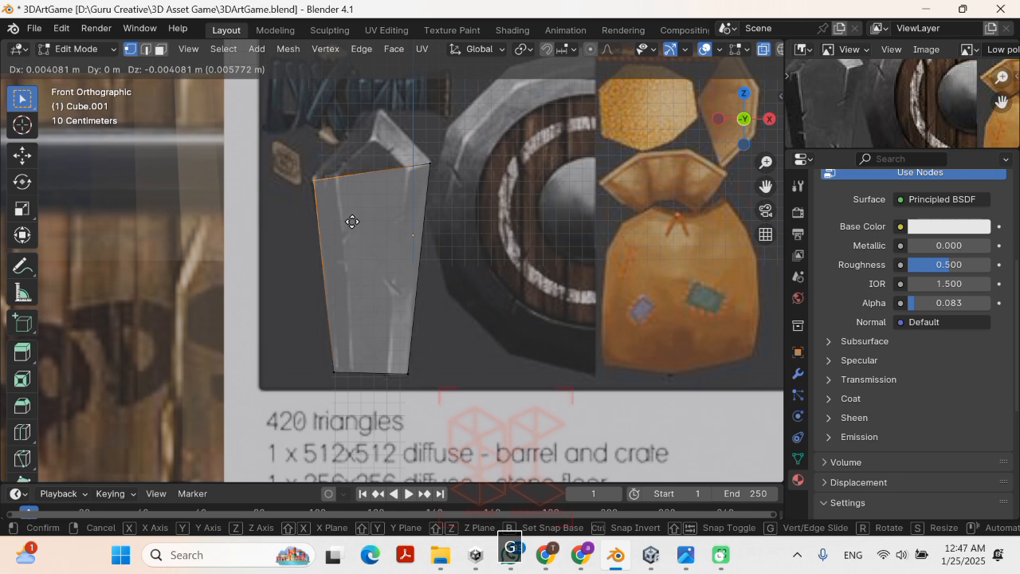
left_click(351, 221)
left_click_drag(399, 142, 443, 174)
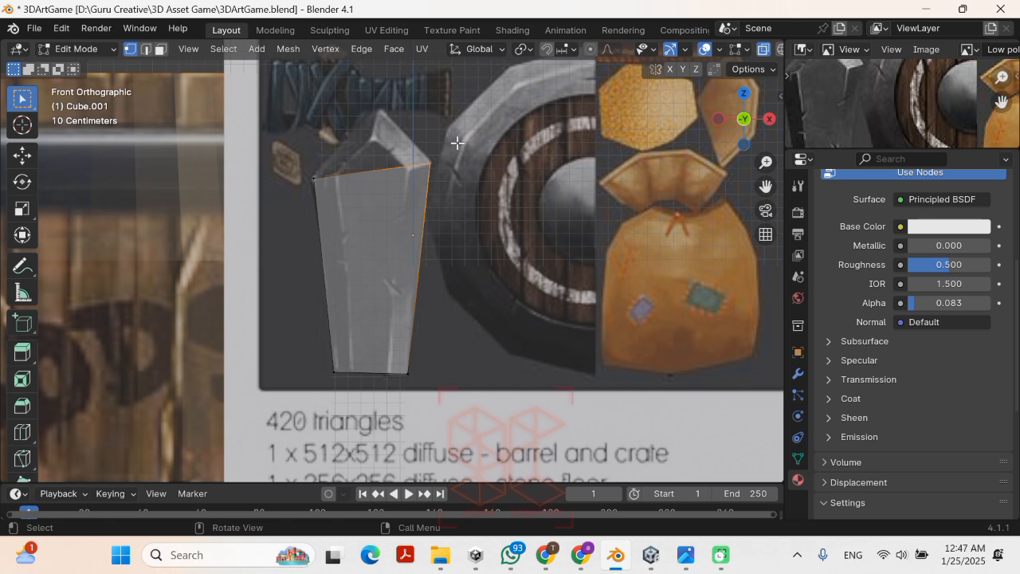
scroll(417, 331, "up", 3)
middle_click_drag(421, 329, 471, 191, "shift")
left_click_drag(328, 264, 385, 362)
key("g")
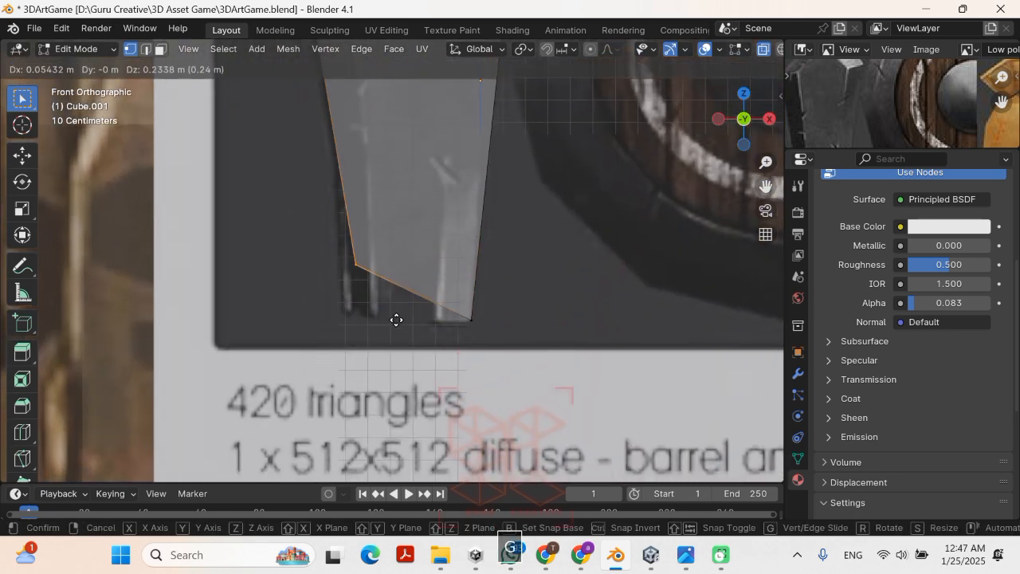
left_click(386, 363)
scroll(393, 234, "down", 2)
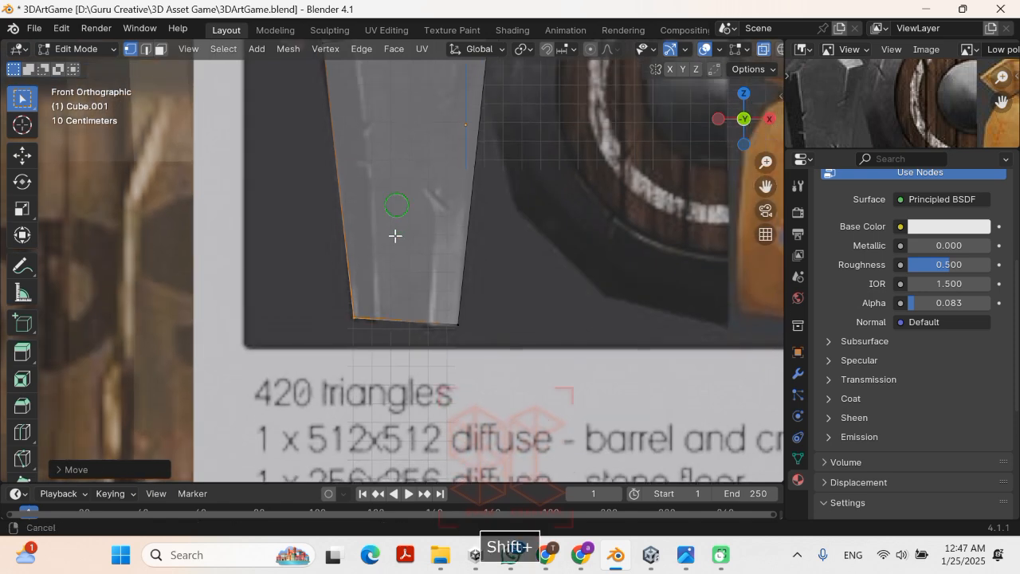
middle_click_drag(393, 234, 398, 353, "shift")
scroll(410, 210, "down", 2)
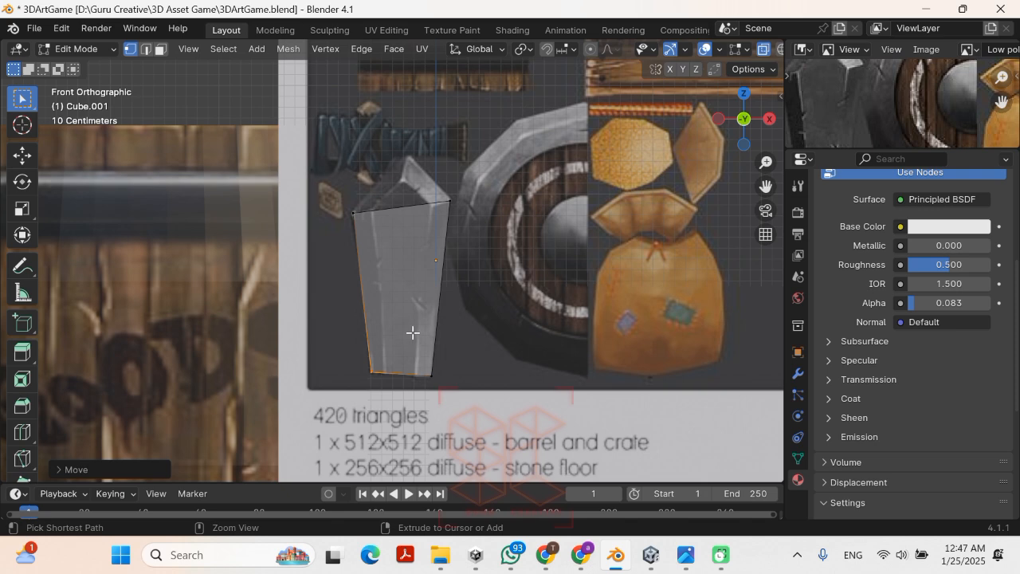
Step: Add a centred lengthwise loop cut to the blade and raise its top vertices to the reference's pointed tip
key("ctrl+r")
left_click(413, 214)
right_click(414, 215)
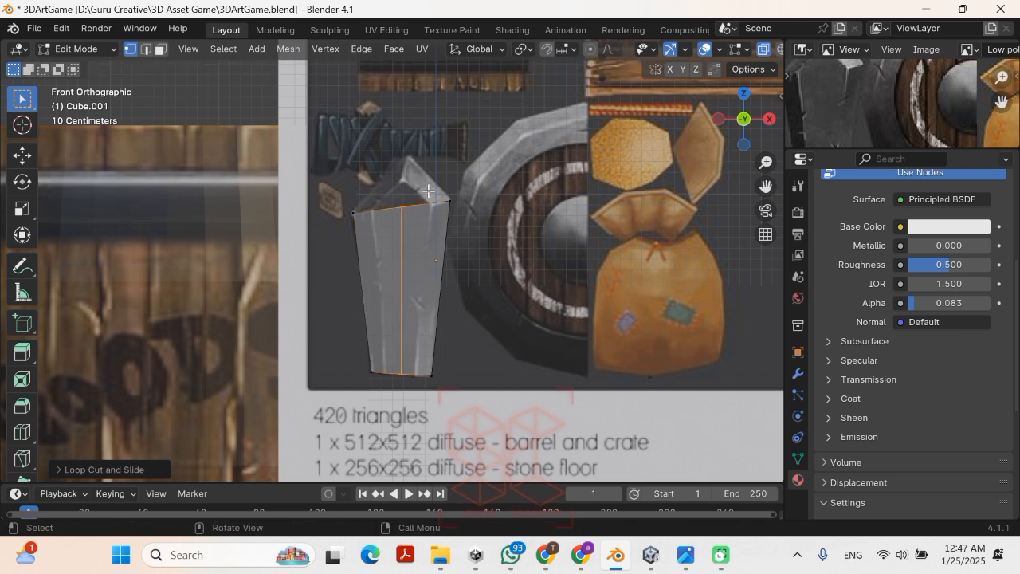
key("g")
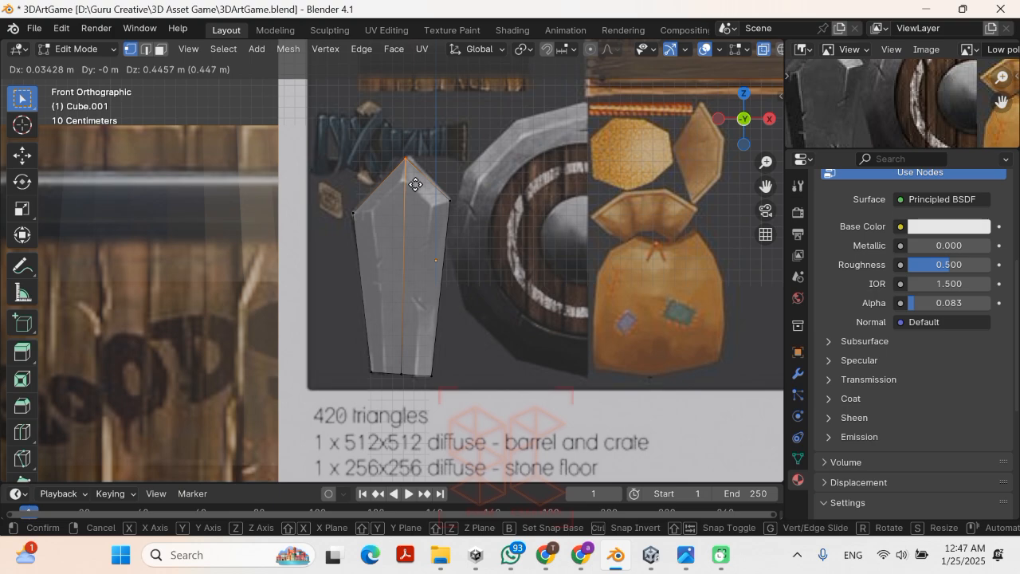
left_click(415, 184)
Step: Return the blade to Object Mode and examine its outline and depth against the reference sheet
scroll(462, 252, "down", 4)
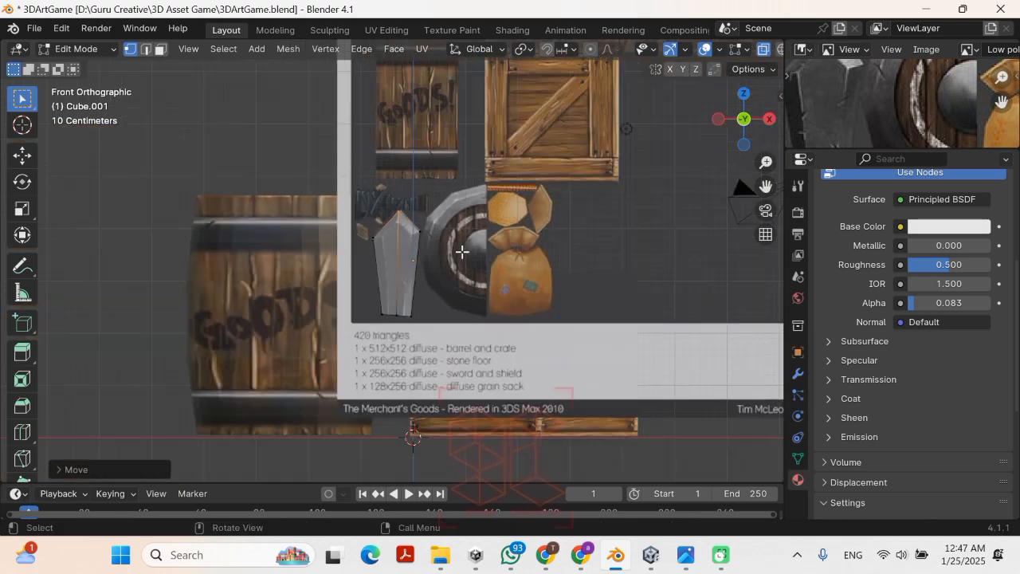
scroll(462, 252, "up", 6)
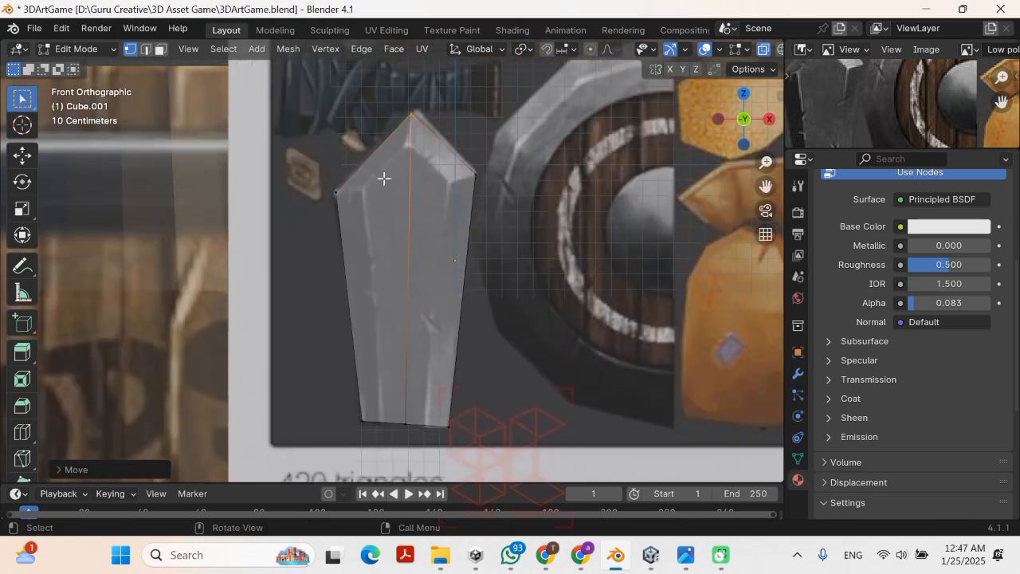
scroll(384, 179, "down", 6)
scroll(403, 247, "up", 2)
key("Tab")
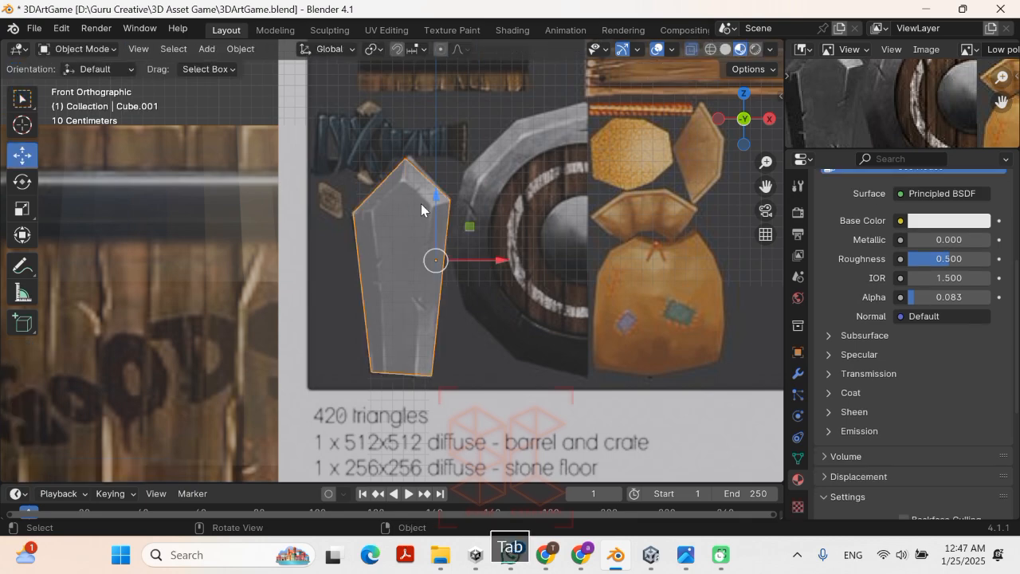
middle_click_drag(389, 226, 650, 316)
scroll(488, 261, "down", 6)
middle_click_drag(611, 258, 465, 221, "shift")
scroll(464, 221, "up", 6)
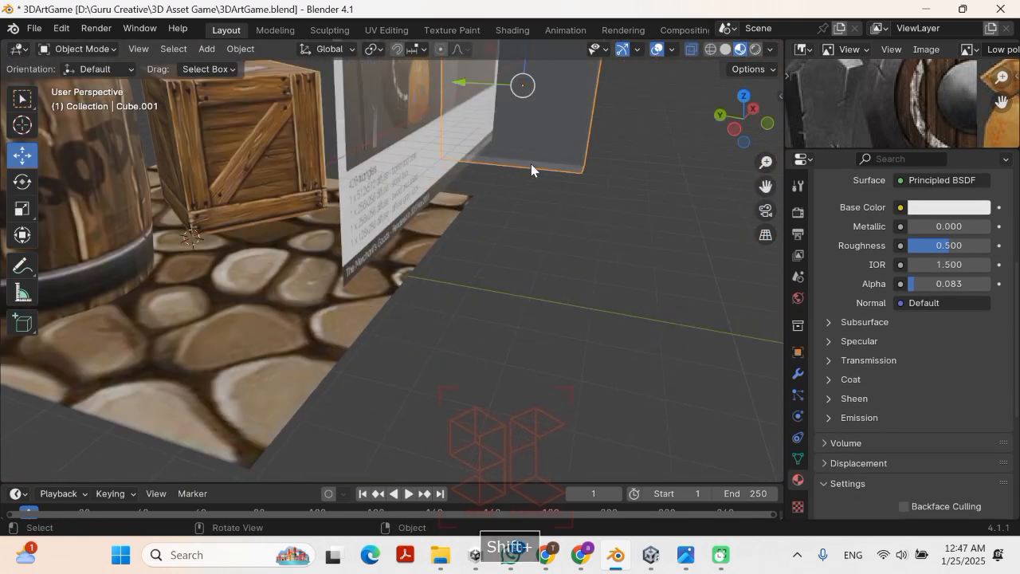
middle_click_drag(531, 163, 450, 270, "shift")
Step: Set the blade material's blend mode to Opaque and its alpha to 1.000
scroll(915, 424, "down", 5)
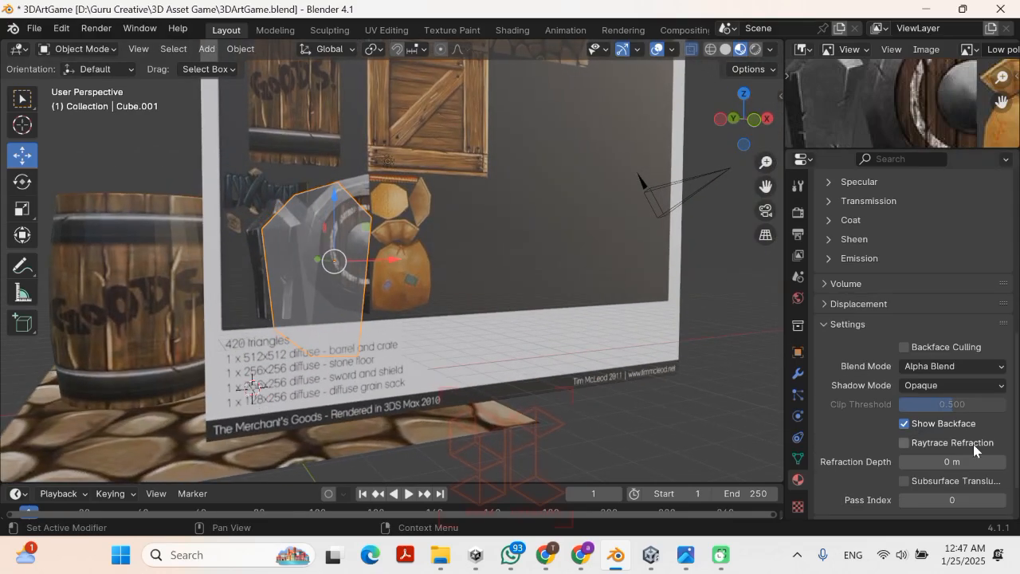
left_click(948, 368)
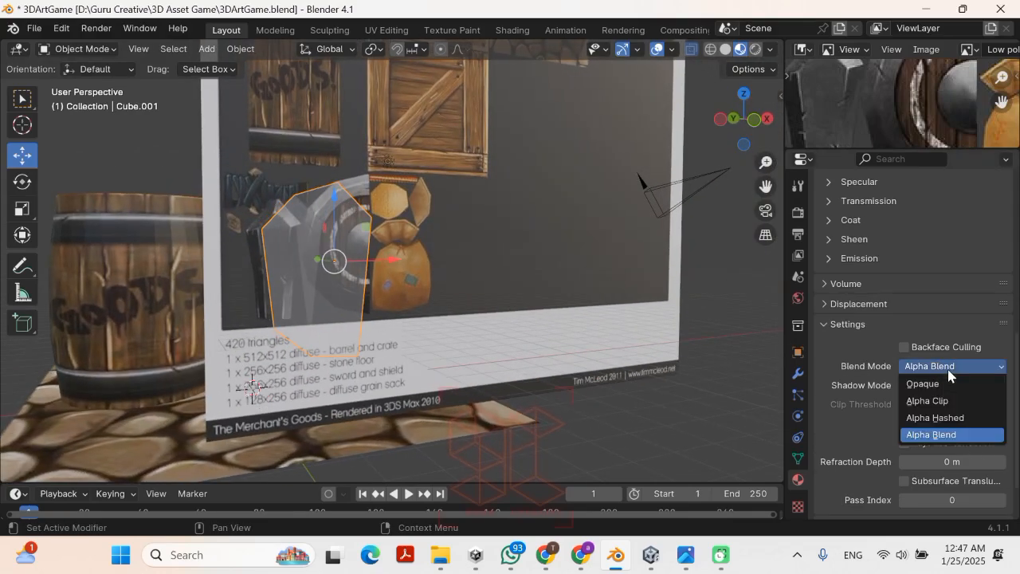
left_click(927, 384)
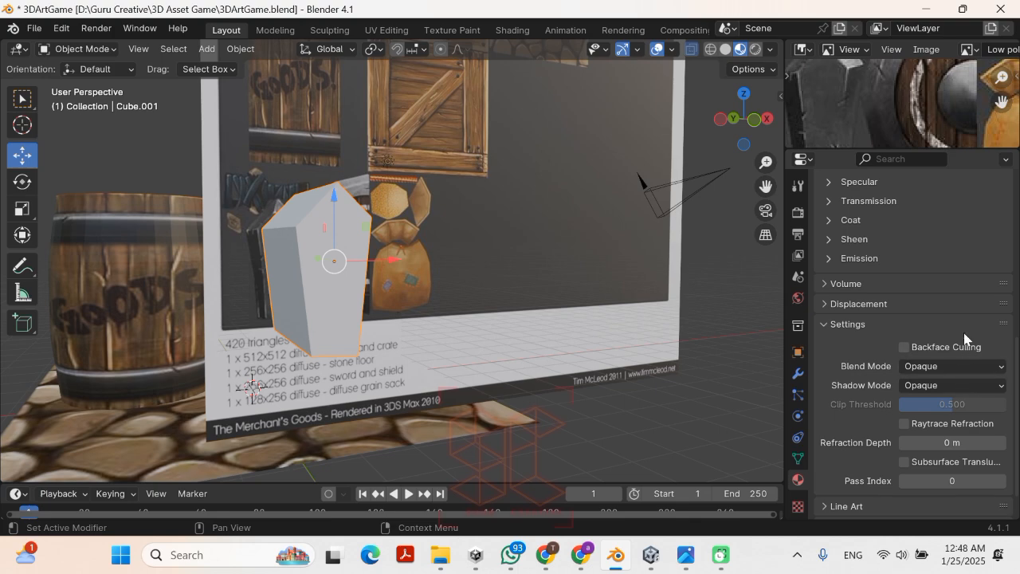
scroll(956, 334, "up", 3)
left_click(922, 220)
left_click_drag(922, 216, 988, 220)
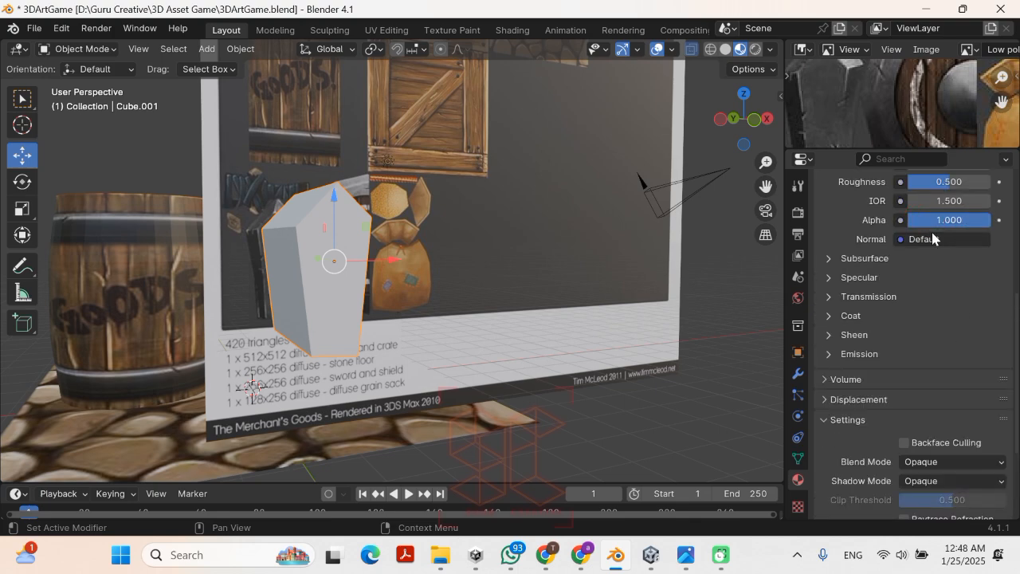
Step: Flatten the blade along the global Y axis with a scale factor of about 0.088
middle_click_drag(286, 273, 410, 288)
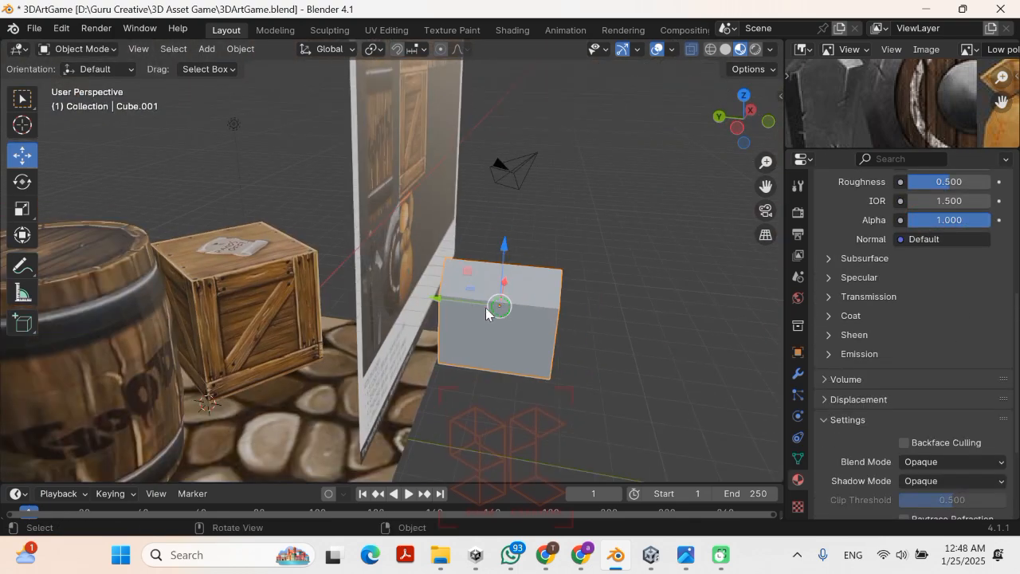
mouse_move(486, 312)
middle_mouse_down()
mouse_move(447, 308)
mouse_move(490, 327)
middle_mouse_up()
key("s")
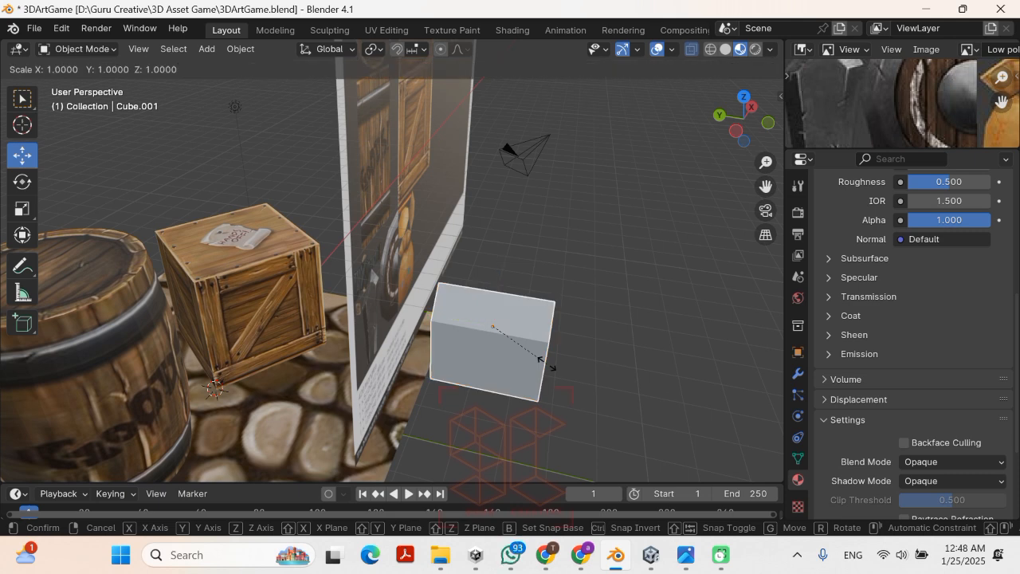
key("y")
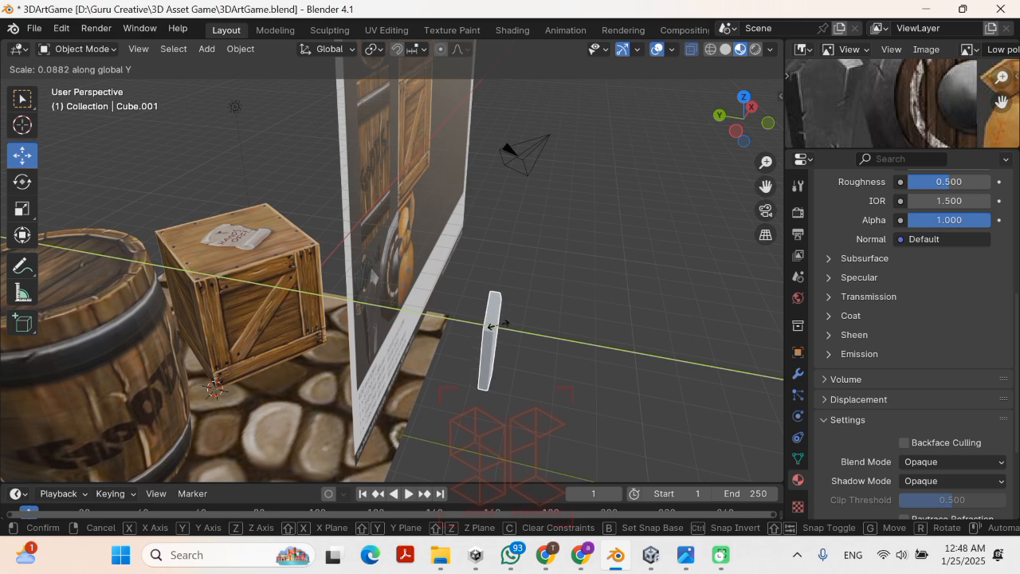
left_click(499, 325)
Step: Examine the flattened blade's thickness and silhouette from several angles beside the sword reference
scroll(560, 314, "up", 5)
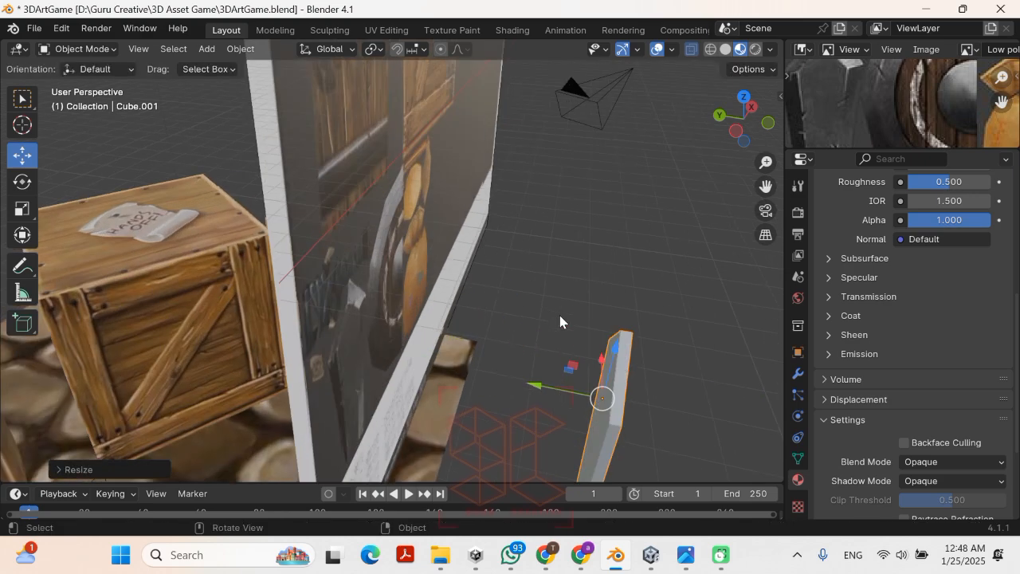
middle_click_drag(491, 269, 447, 213, "shift")
middle_click_drag(542, 314, 485, 280)
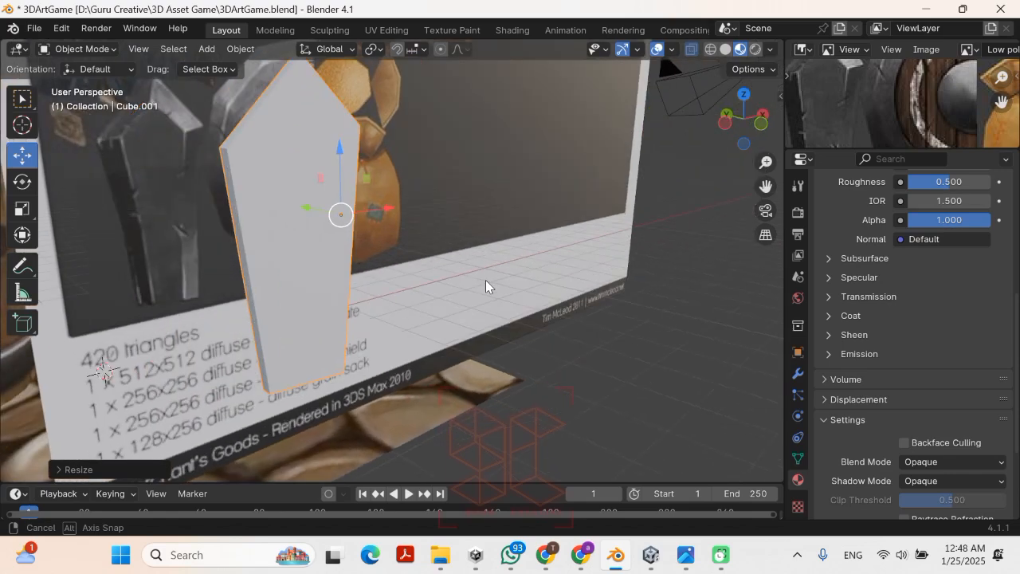
middle_click_drag(439, 249, 363, 225)
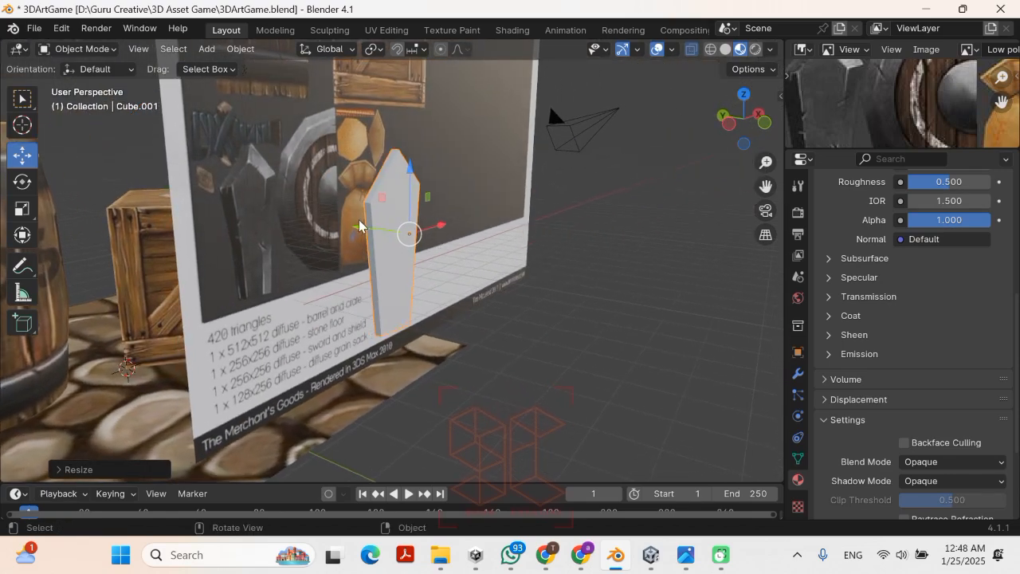
scroll(358, 217, "up", 2)
scroll(354, 217, "down", 5)
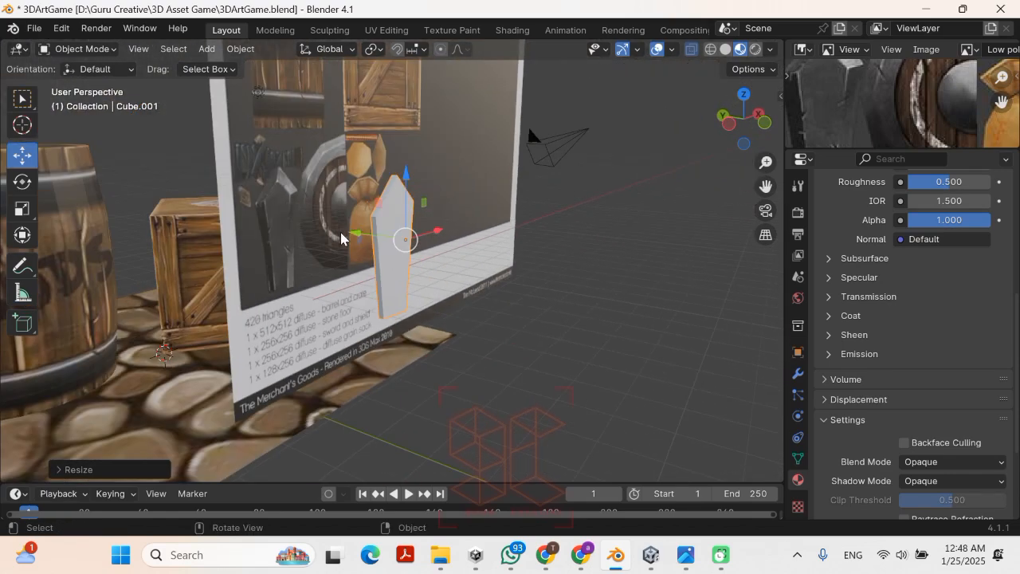
middle_click_drag(357, 281, 342, 223)
scroll(338, 216, "up", 3)
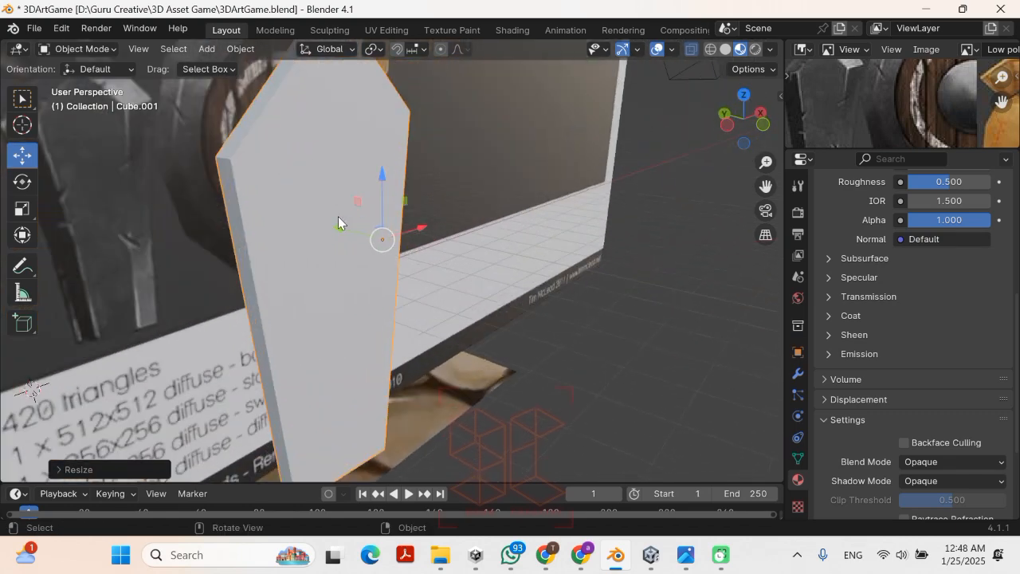
scroll(332, 226, "down", 3)
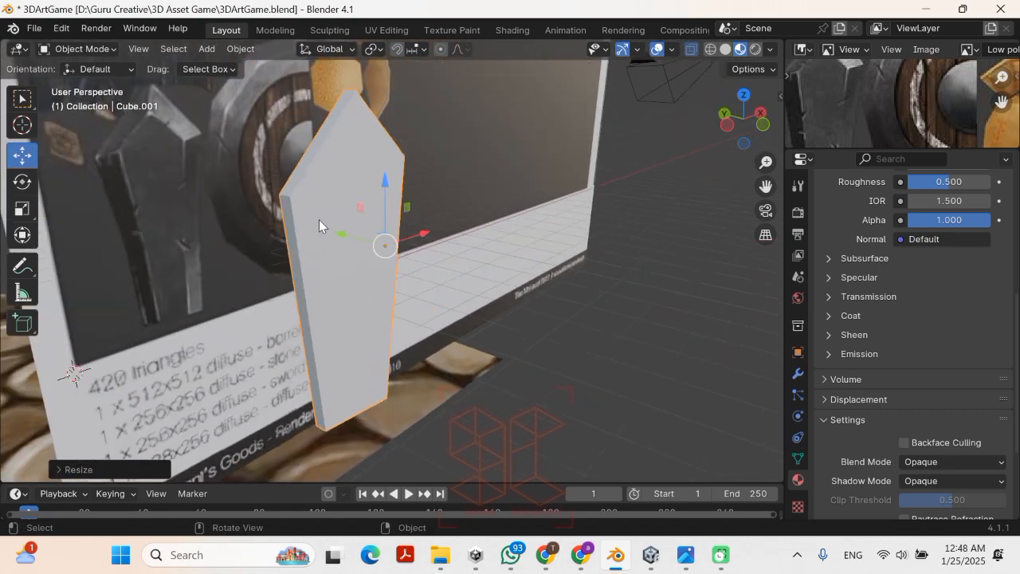
middle_click_drag(310, 250, 335, 239)
scroll(452, 275, "up", 2)
scroll(452, 275, "down", 2)
Step: Add a centred loop cut around the blade's narrow sides, halfway through its thickness
key("Tab")
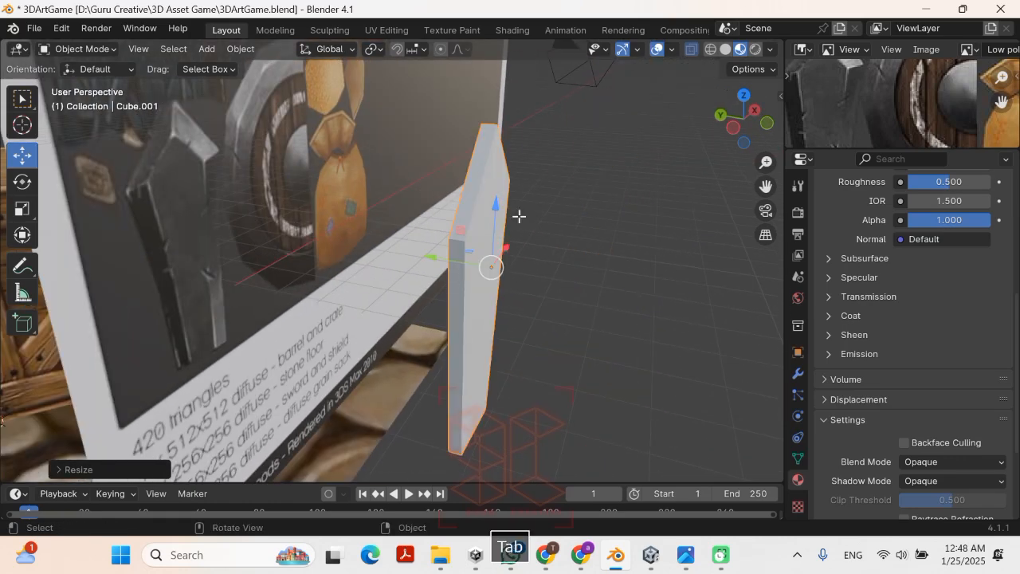
key("ctrl+r")
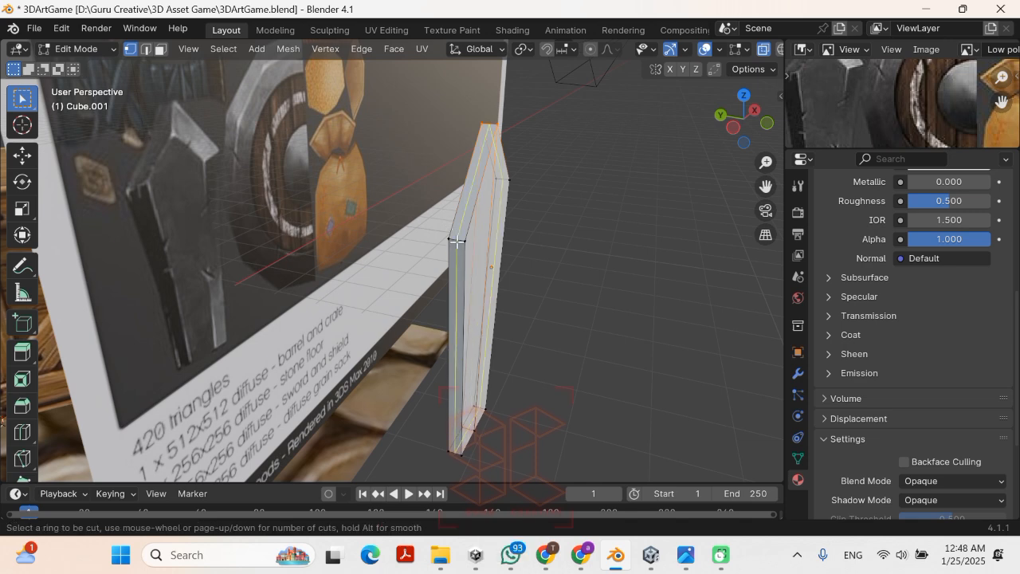
left_click(456, 241)
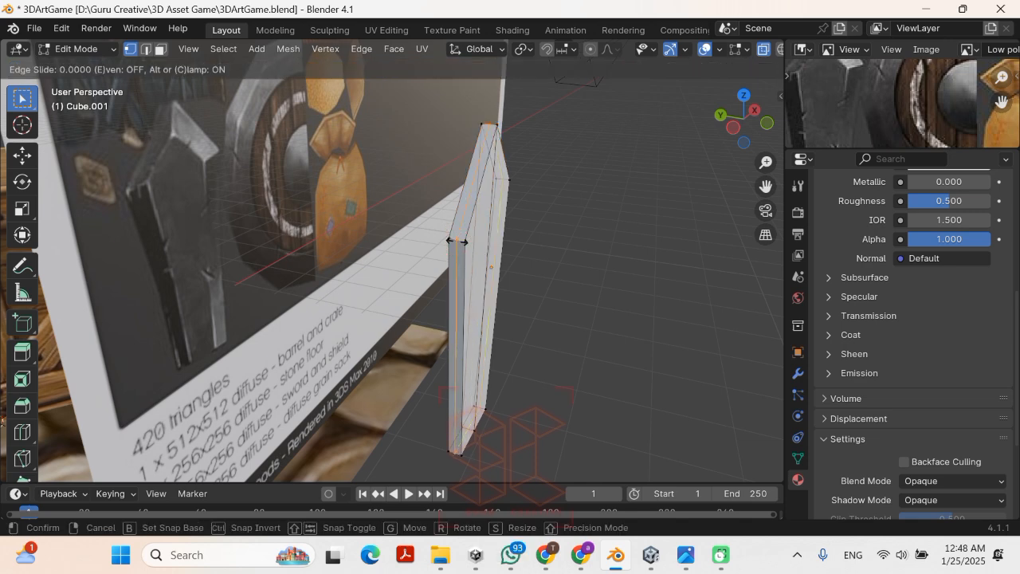
right_click(496, 239)
middle_click_drag(666, 248, 597, 275)
Step: Switch to face selection and turn off X-ray in a widened 3D viewport with Material Preview shading
left_click(159, 49)
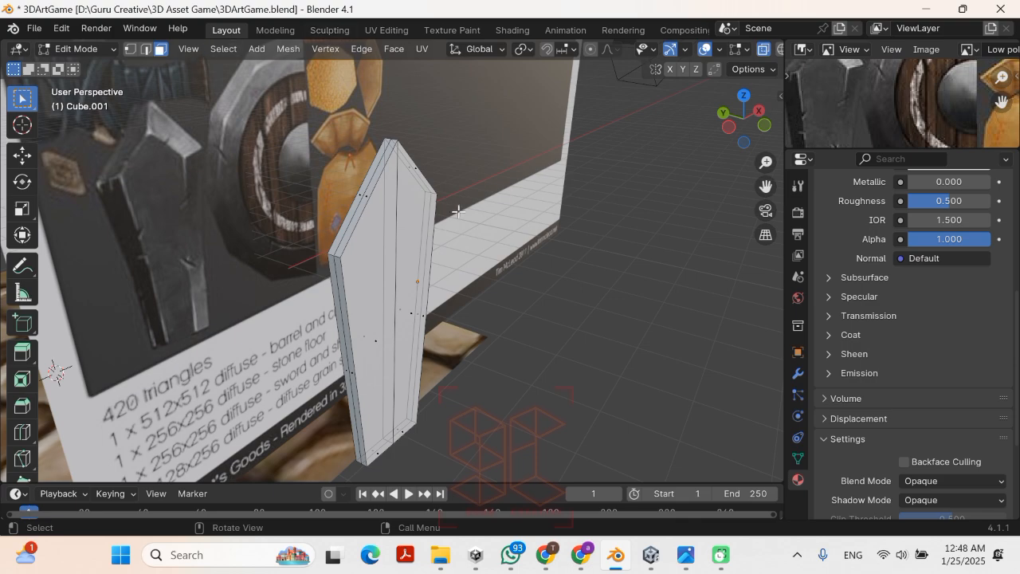
middle_click_drag(458, 211, 272, 192)
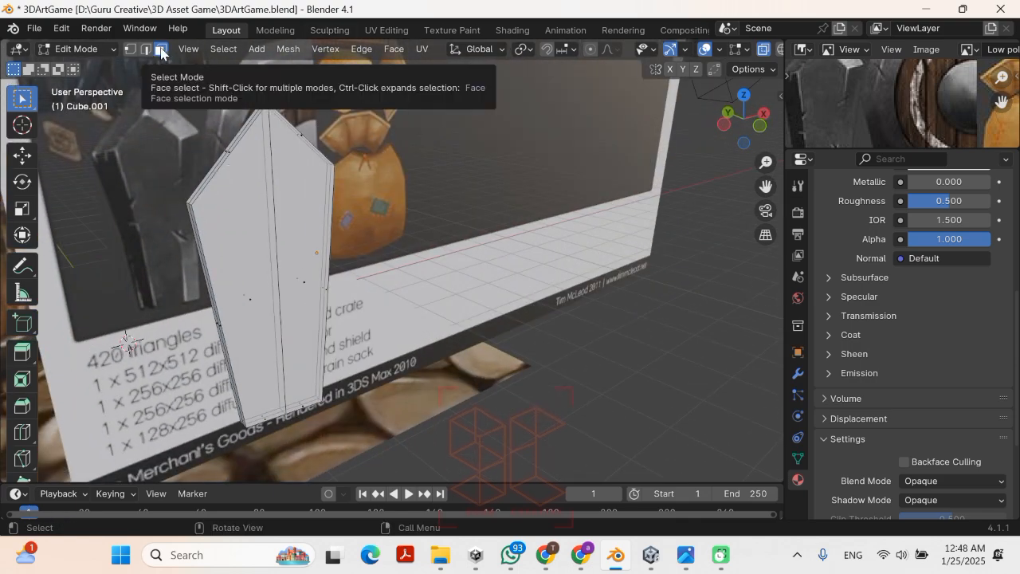
middle_click_drag(244, 219, 289, 176)
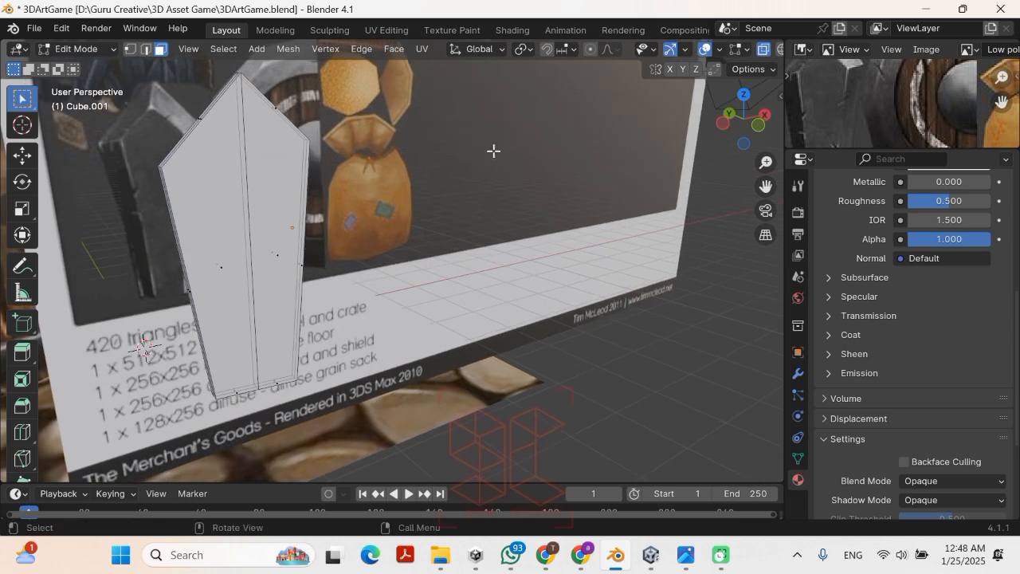
left_click_drag(785, 68, 892, 69)
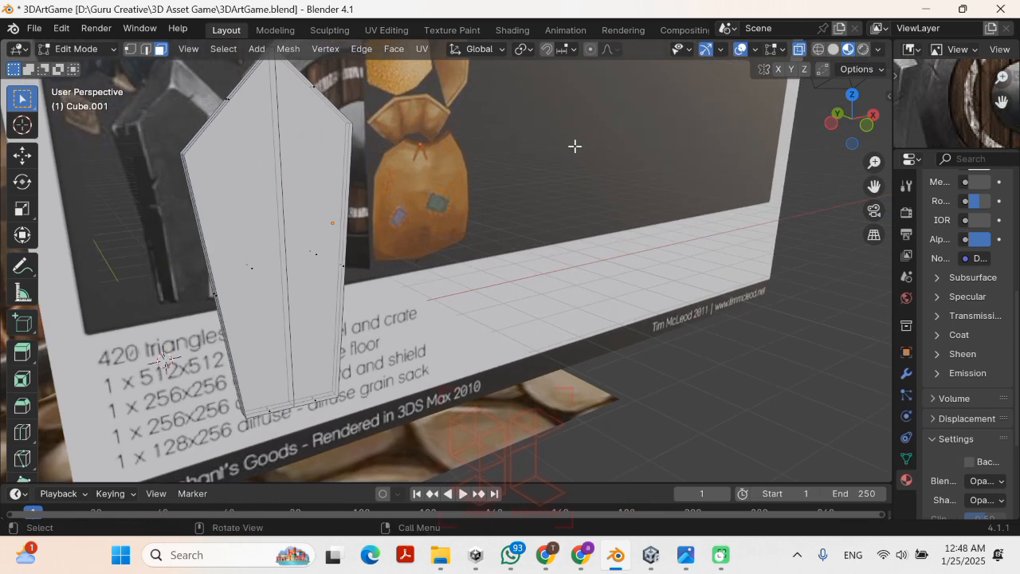
left_click(834, 50)
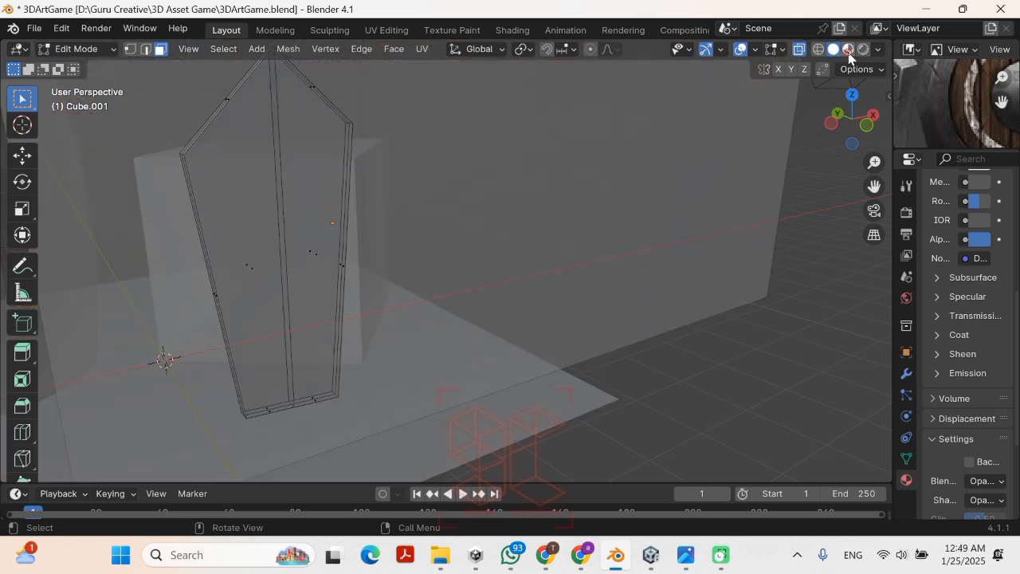
left_click(848, 51)
left_click(799, 53)
Step: Scale the blade's two front and two back faces down together by about 0.88 to bevel the blade's edges
left_click(319, 207)
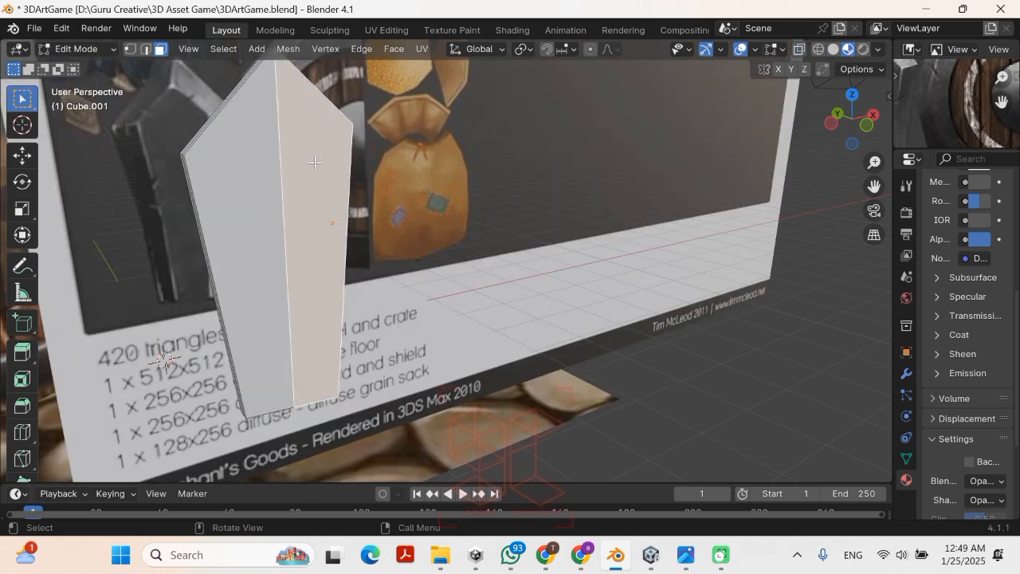
left_click(254, 180, "shift")
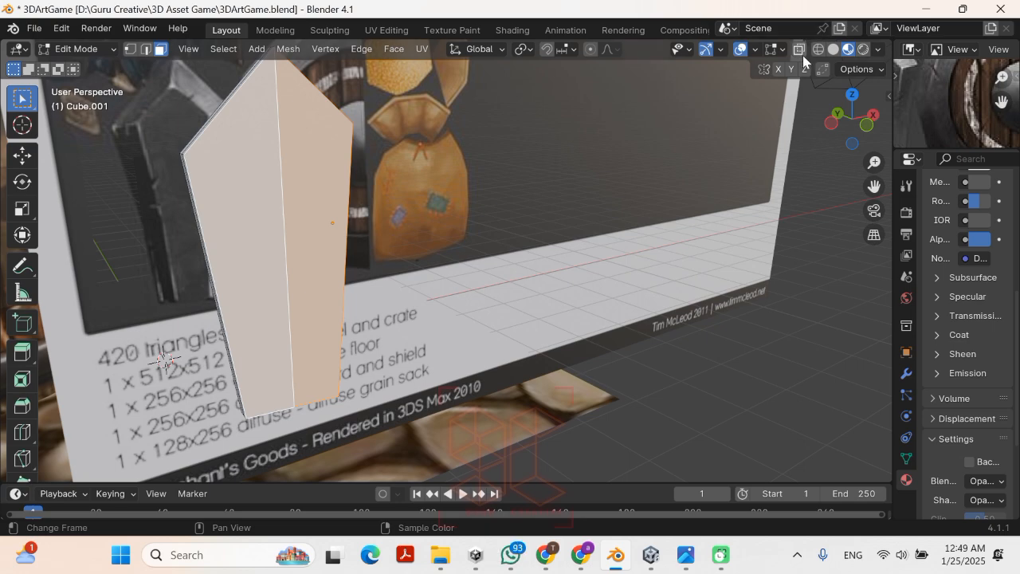
middle_click_drag(716, 73, 295, 255)
middle_click_drag(511, 227, 610, 221)
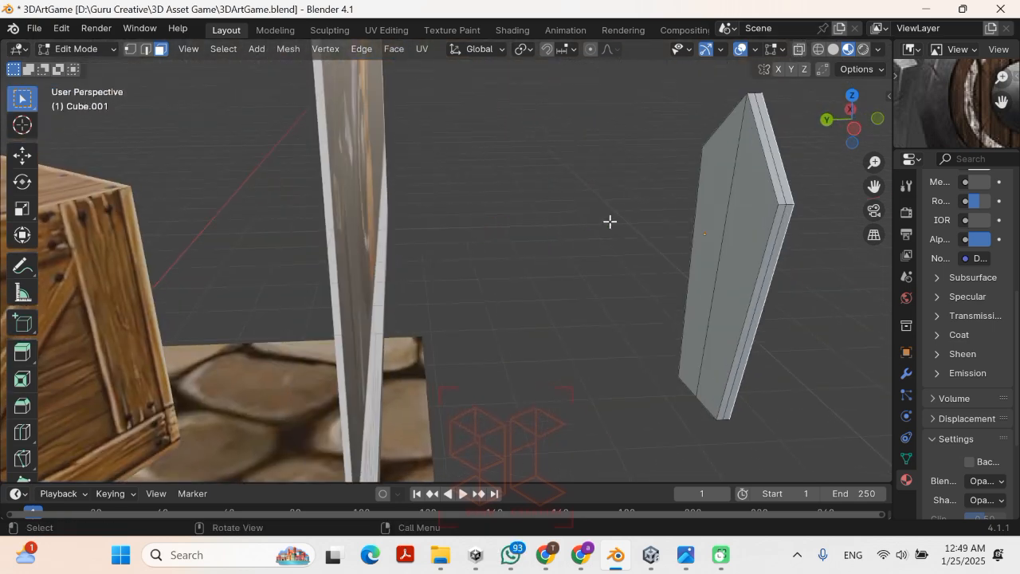
left_click(737, 211, "shift")
left_click(717, 198, "shift")
middle_click_drag(683, 291, 458, 252)
scroll(377, 221, "up", 5)
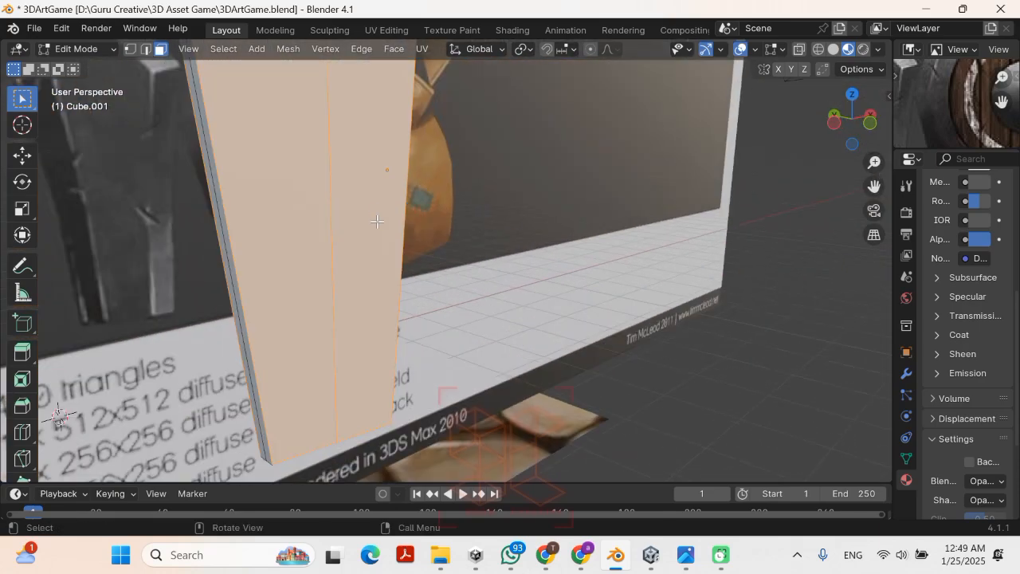
scroll(310, 155, "down", 5)
scroll(464, 136, "up", 2)
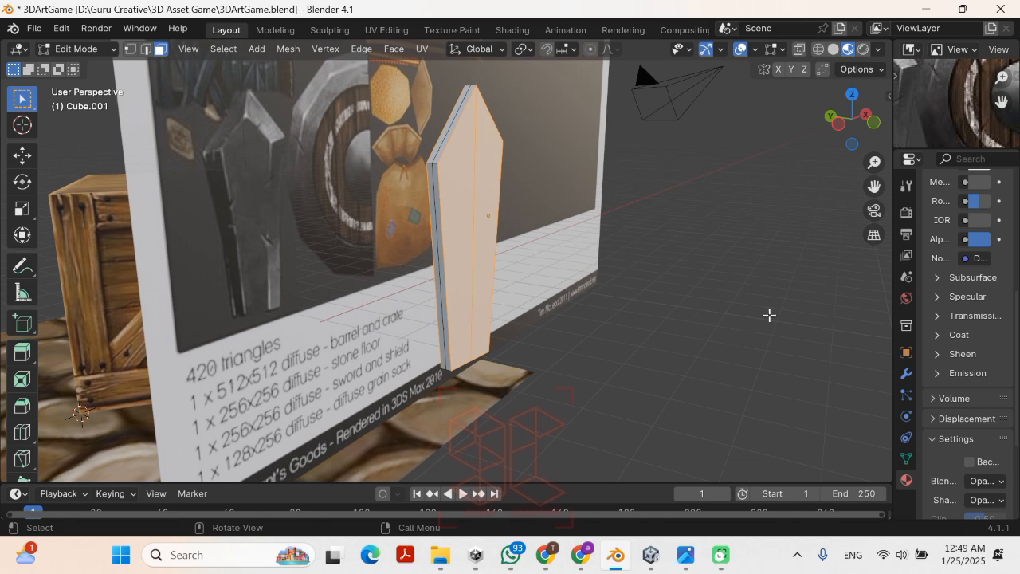
key("s")
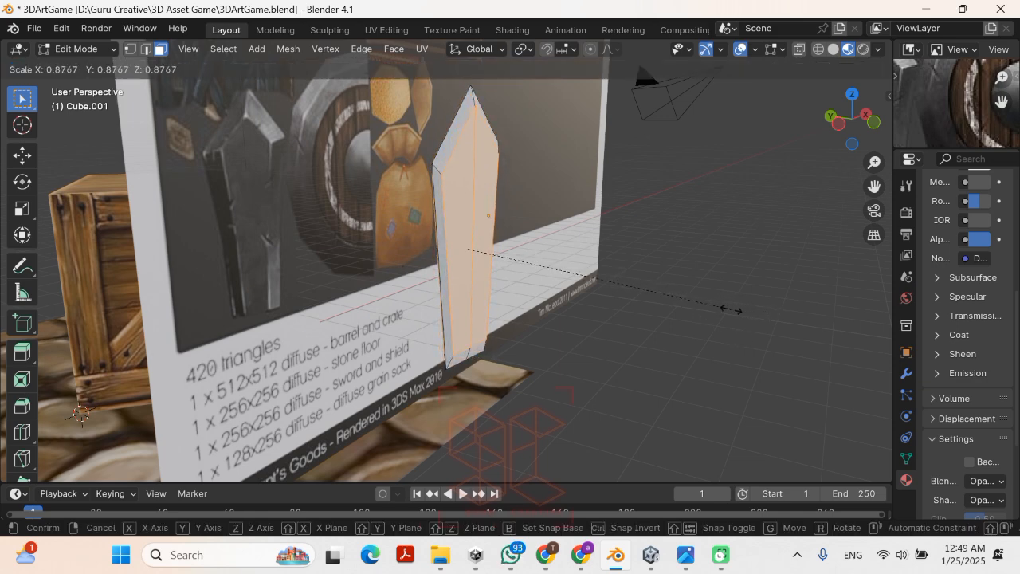
left_click(730, 309)
middle_click_drag(728, 305, 383, 250)
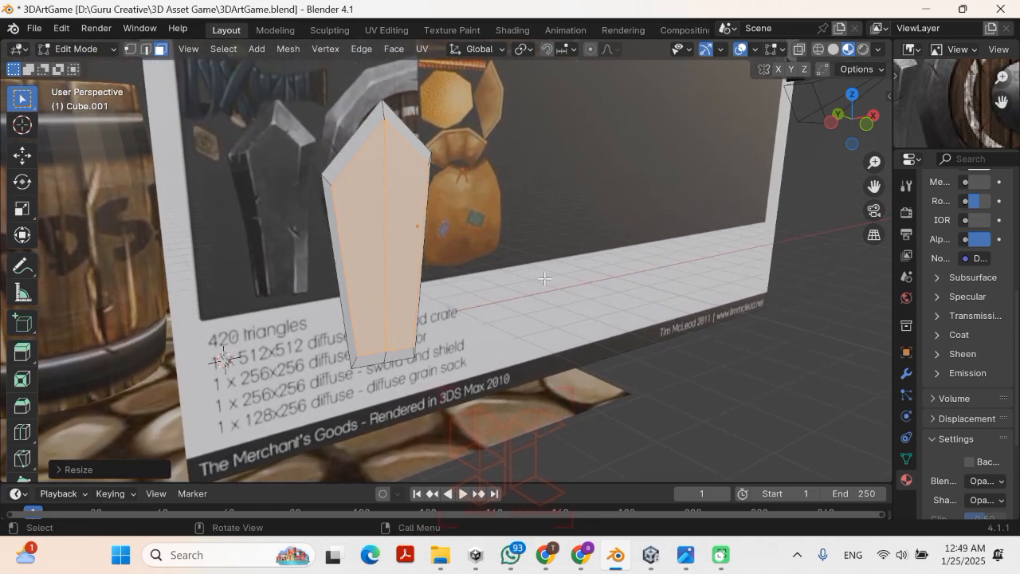
Step: Scale the same front and back faces down again by about 0.9 in front view to widen the bevel
key("KP_3")
key("KP_1")
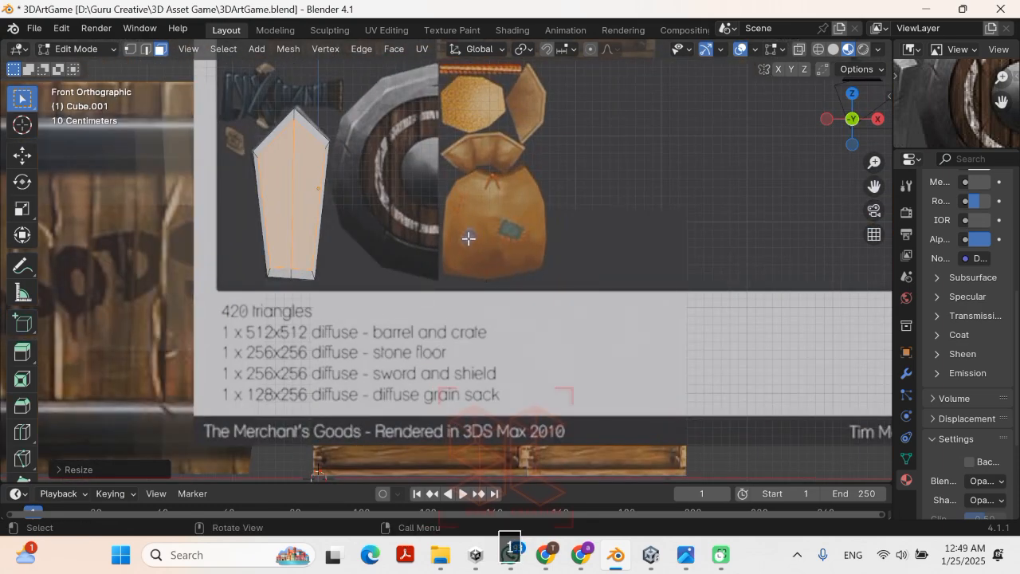
key("s")
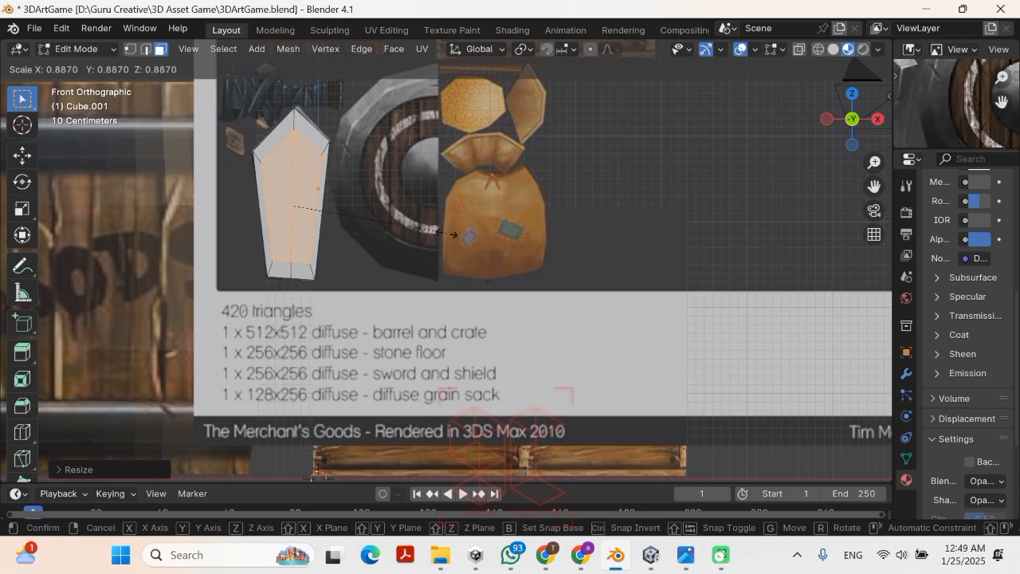
left_click(452, 236)
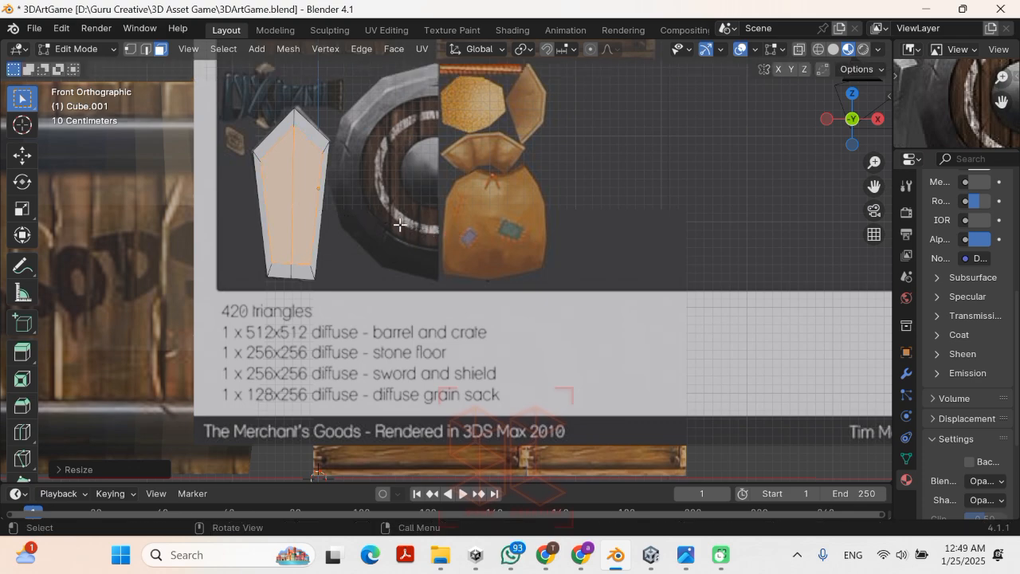
middle_click_drag(339, 157, 267, 195)
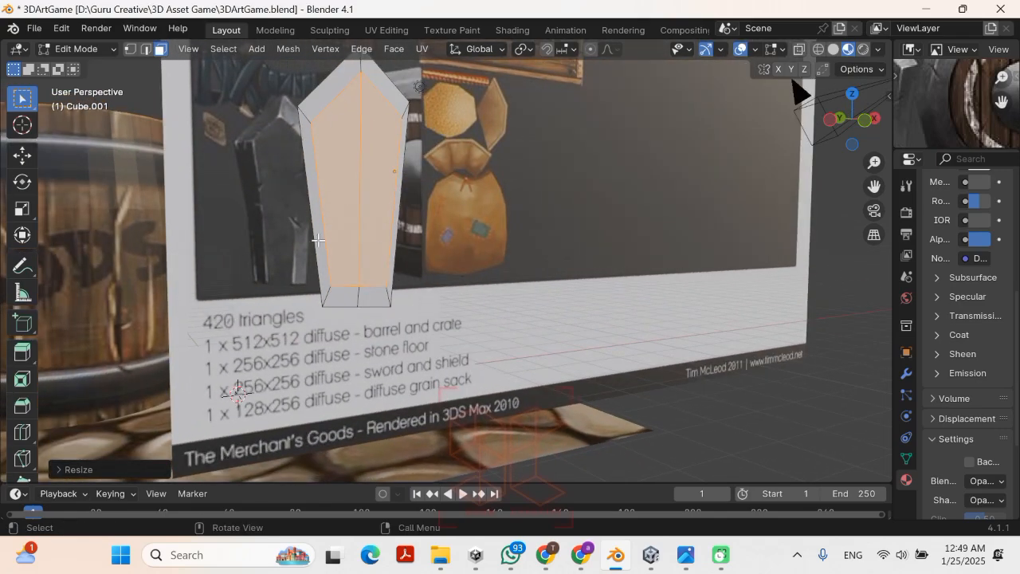
middle_click_drag(318, 239, 357, 236)
Step: Select the inner edges near the blade's base on both front and back and move them down along Z
middle_click_drag(419, 306, 500, 209)
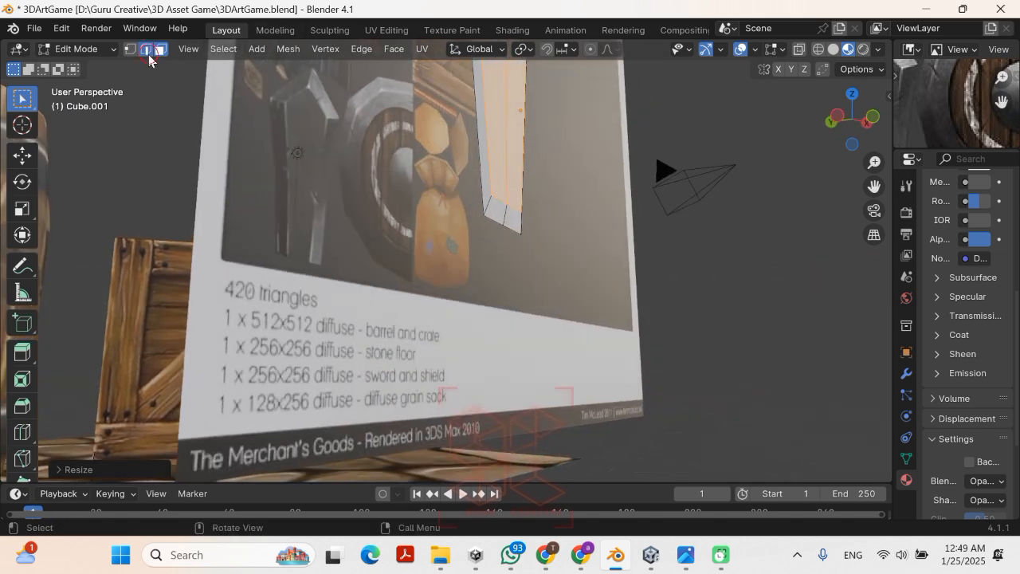
left_click(496, 202)
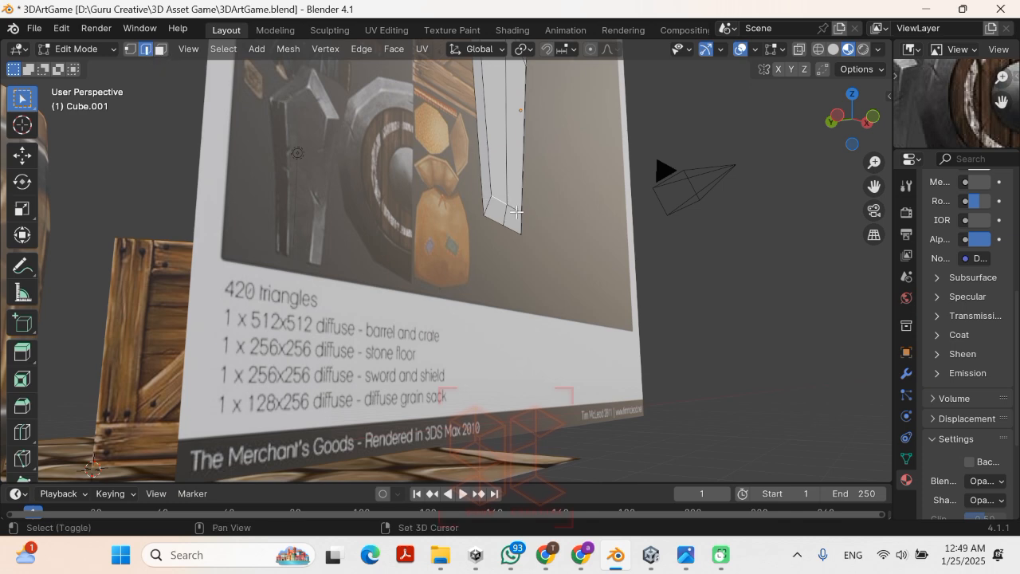
middle_click_drag(585, 220, 664, 279)
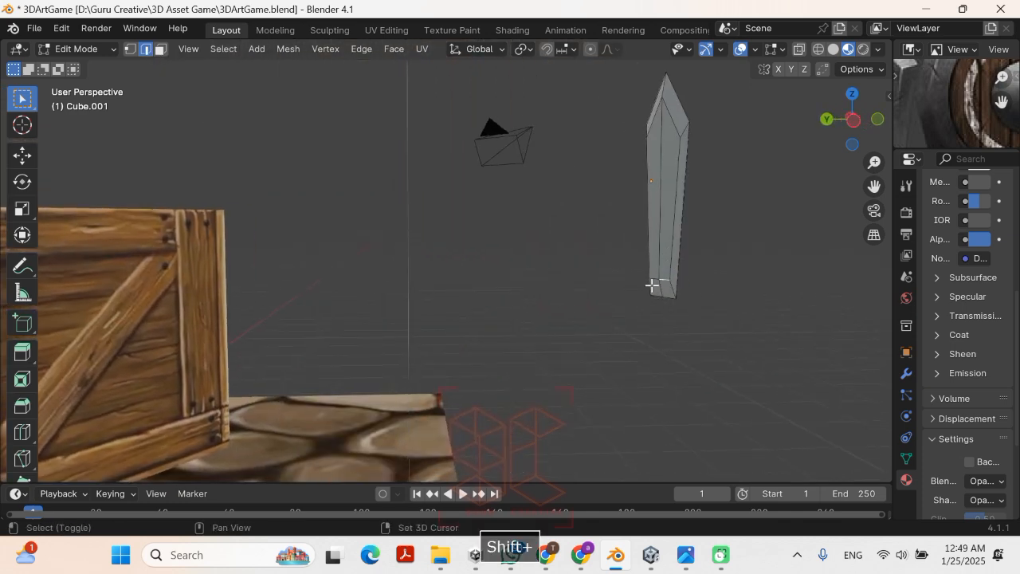
left_click(650, 287, "shift")
left_click(654, 281, "shift")
middle_click_drag(797, 298, 709, 292)
middle_click_drag(408, 280, 342, 287)
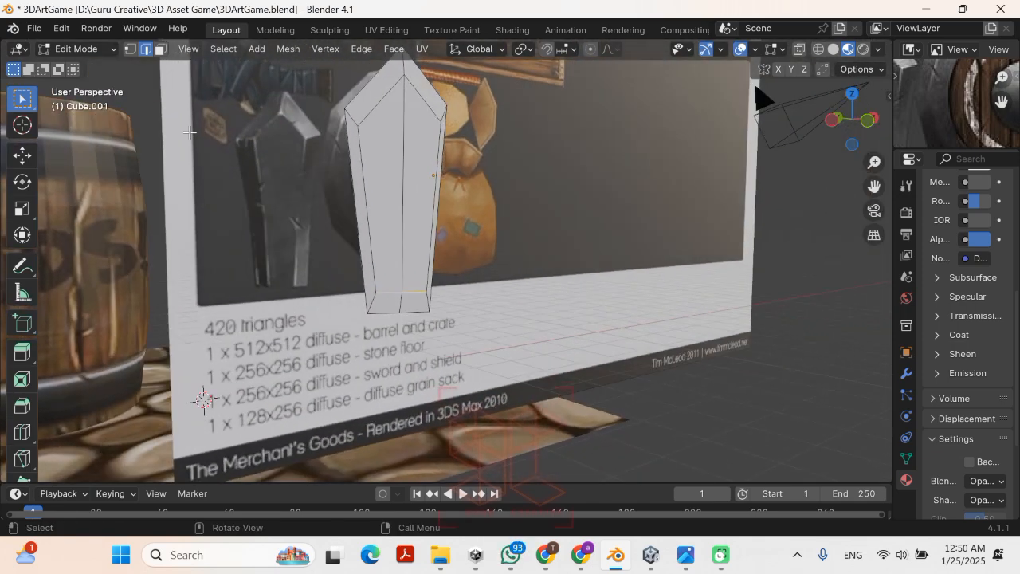
left_click(24, 156)
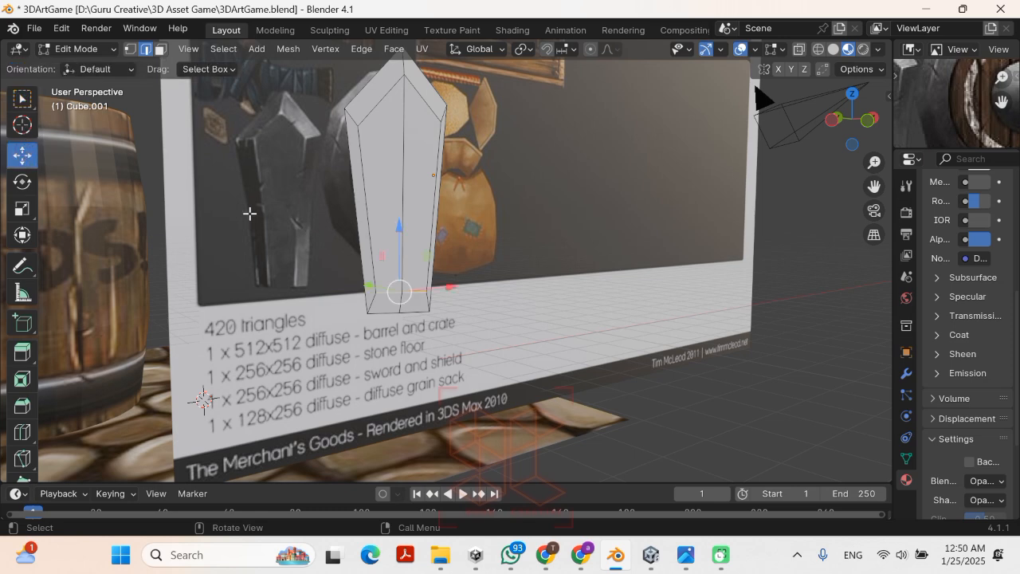
left_click_drag(400, 229, 399, 251)
Step: Lower the inner base edges slightly further along Z to meet the blade's bottom, and return to Object Mode
key("KP_3")
key("KP_1")
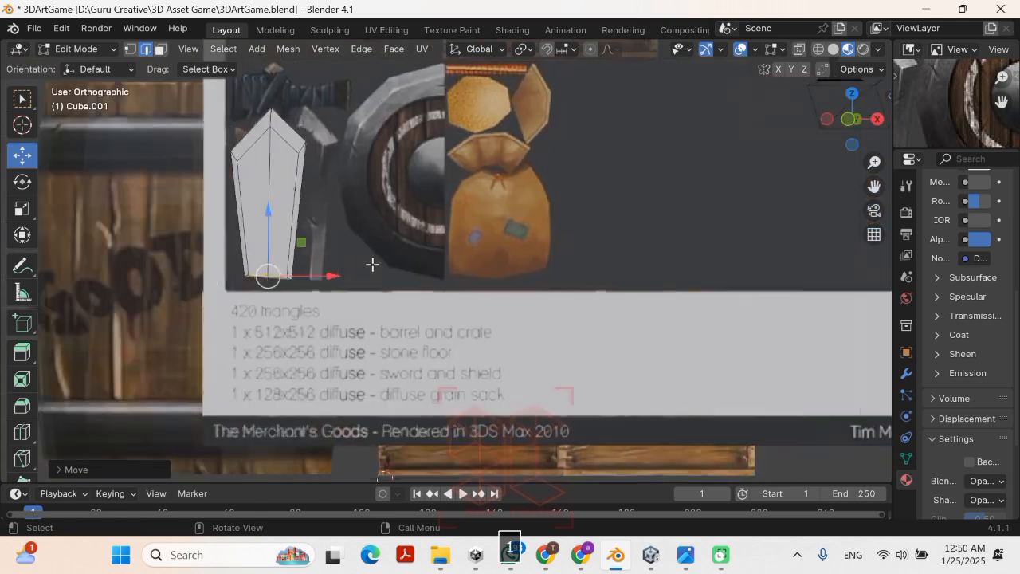
key("KP_3")
scroll(310, 241, "up", 1)
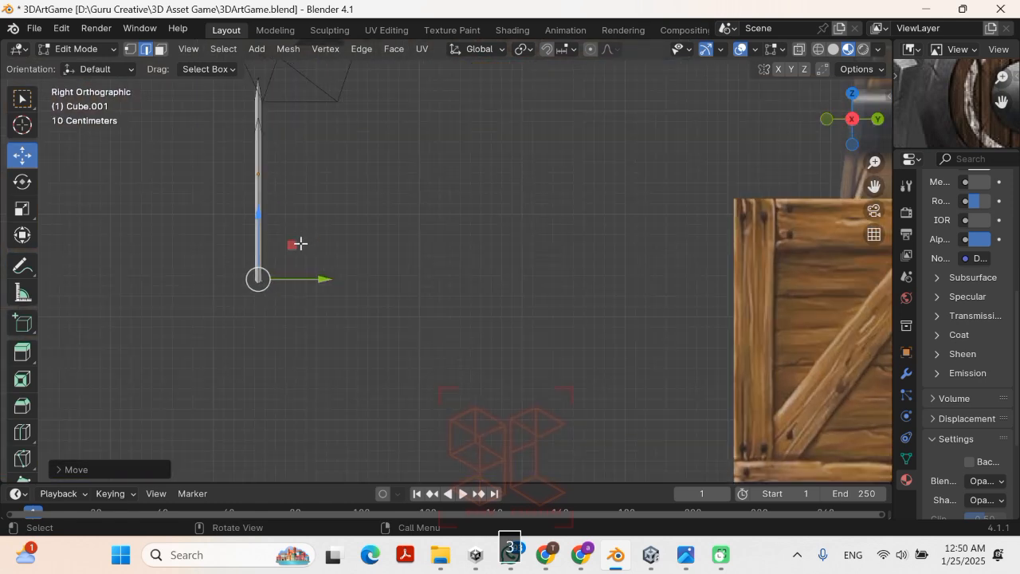
middle_click_drag(292, 226, 378, 198, "shift")
scroll(331, 211, "up", 4)
left_click_drag(232, 179, 232, 187)
key("KP_1")
key("KP_3")
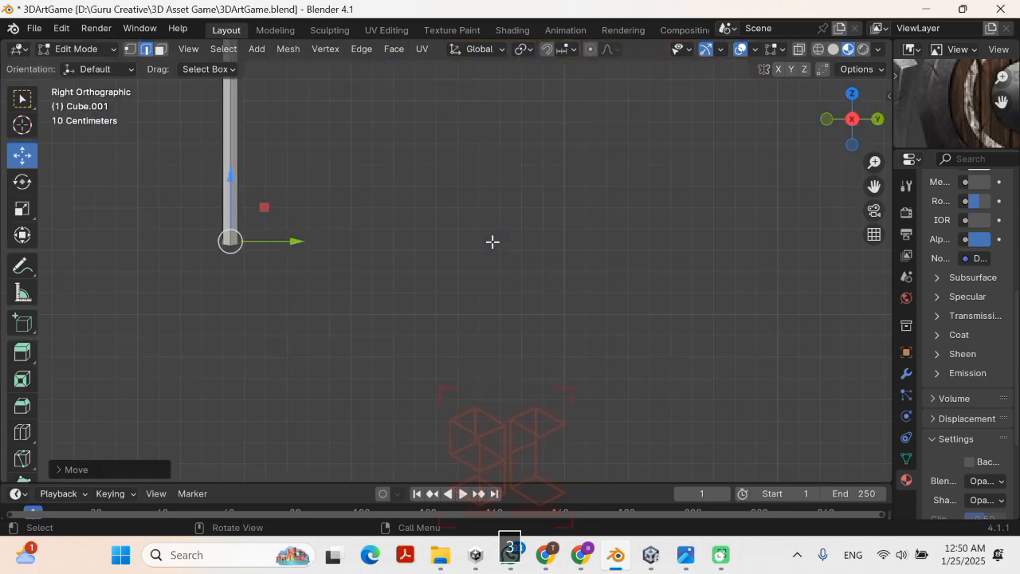
key("KP_1")
scroll(487, 243, "down", 3)
middle_click_drag(489, 248, 660, 267, "shift")
scroll(423, 272, "up", 3)
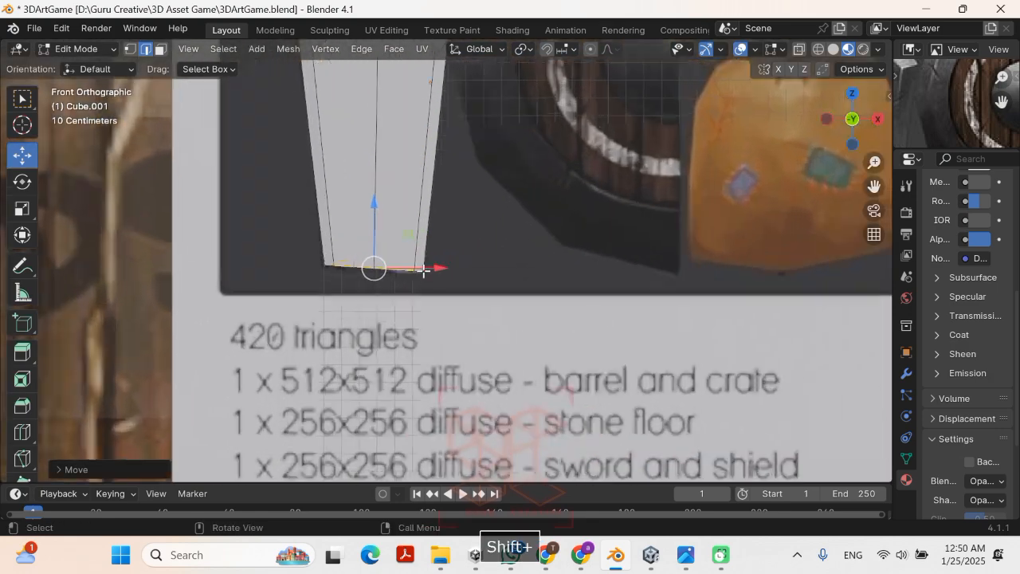
middle_click_drag(490, 296, 460, 299)
scroll(517, 259, "down", 1)
key("Tab")
scroll(508, 256, "down", 1)
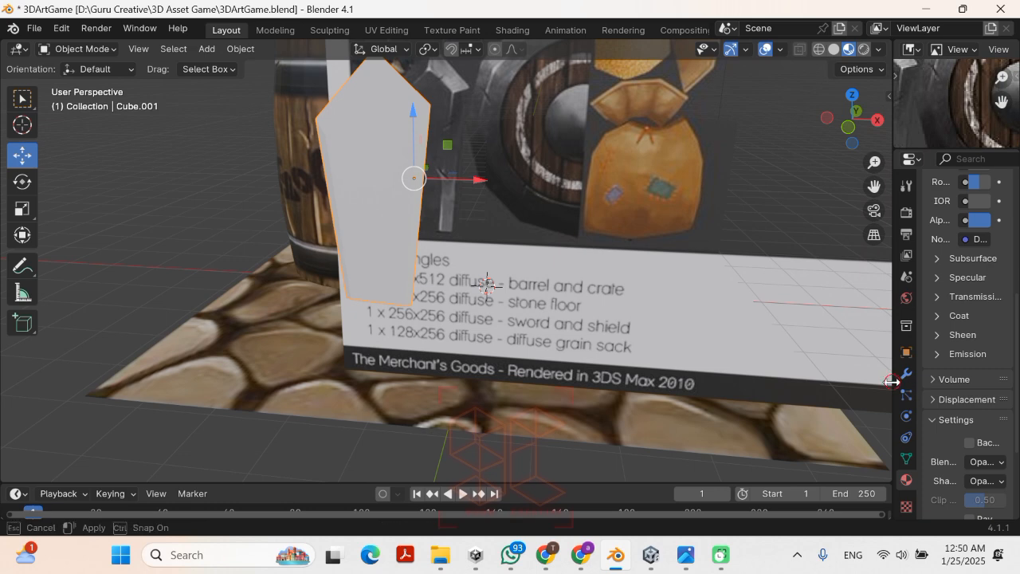
Step: Assign an Image Texture using Low poly and texture props.jpeg to the blade material's Base Color
left_click_drag(892, 381, 624, 375)
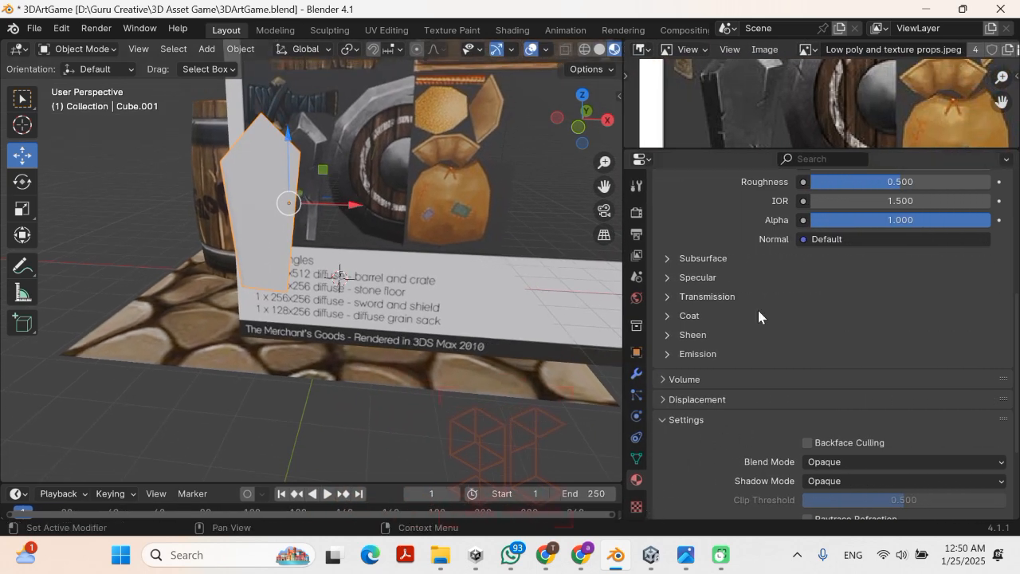
scroll(863, 360, "up", 7)
left_click(801, 366)
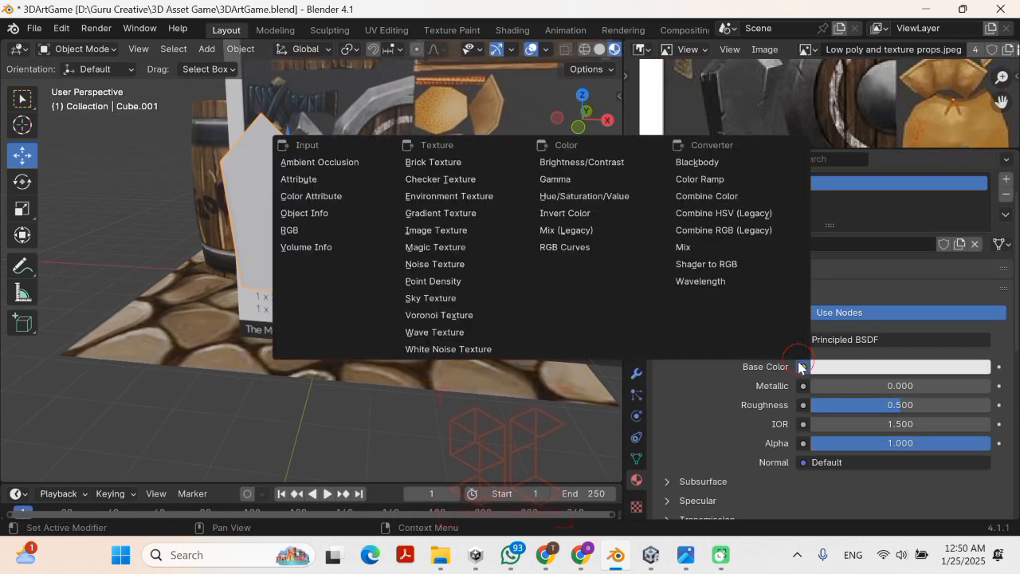
left_click(436, 230)
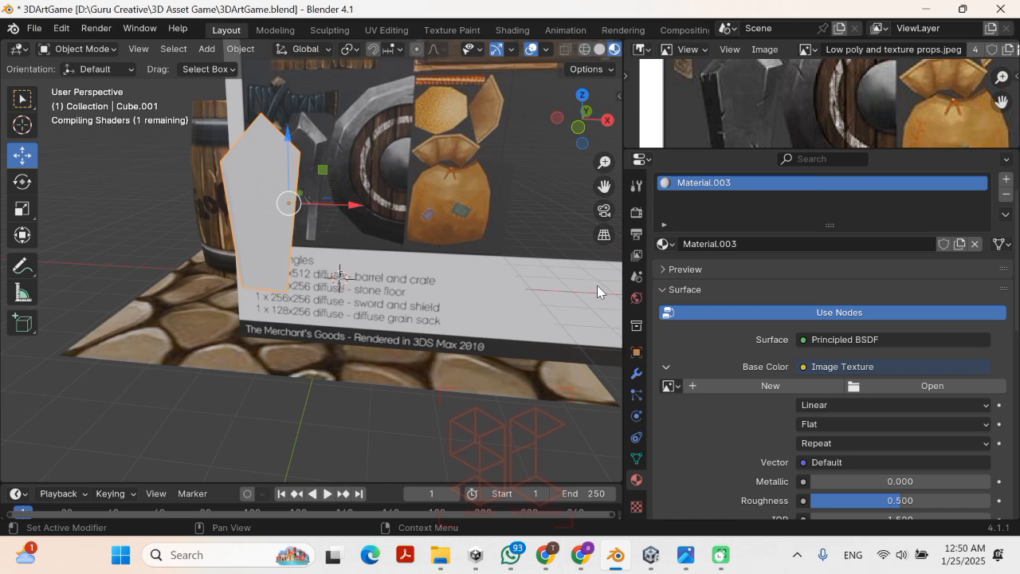
left_click(908, 385)
double_click(761, 175)
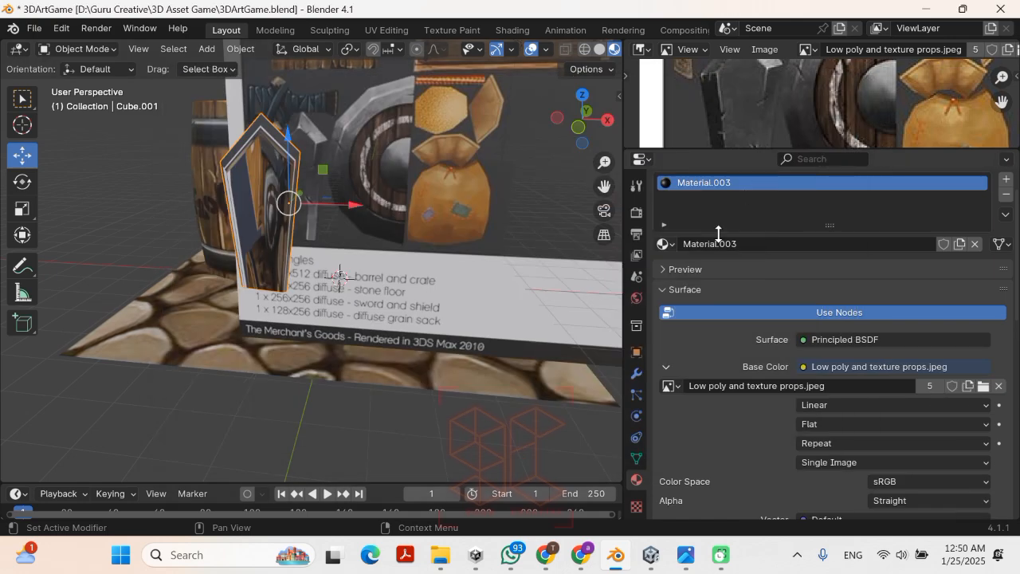
Step: Switch to the UV Editing workspace, select the whole blade mesh in front view and unwrap it with Project from View
left_click(380, 32)
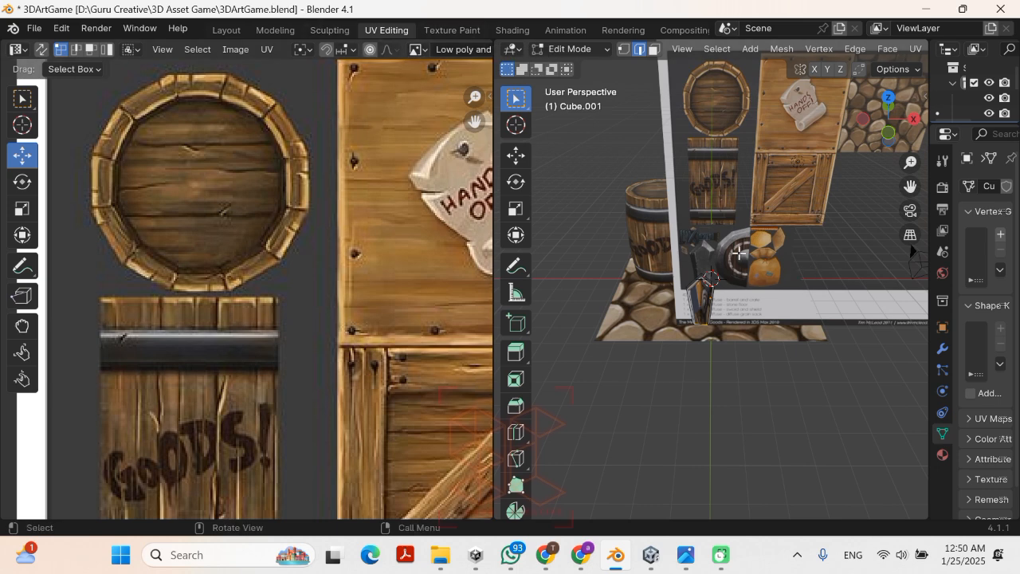
scroll(741, 253, "down", 2)
key("KP_1")
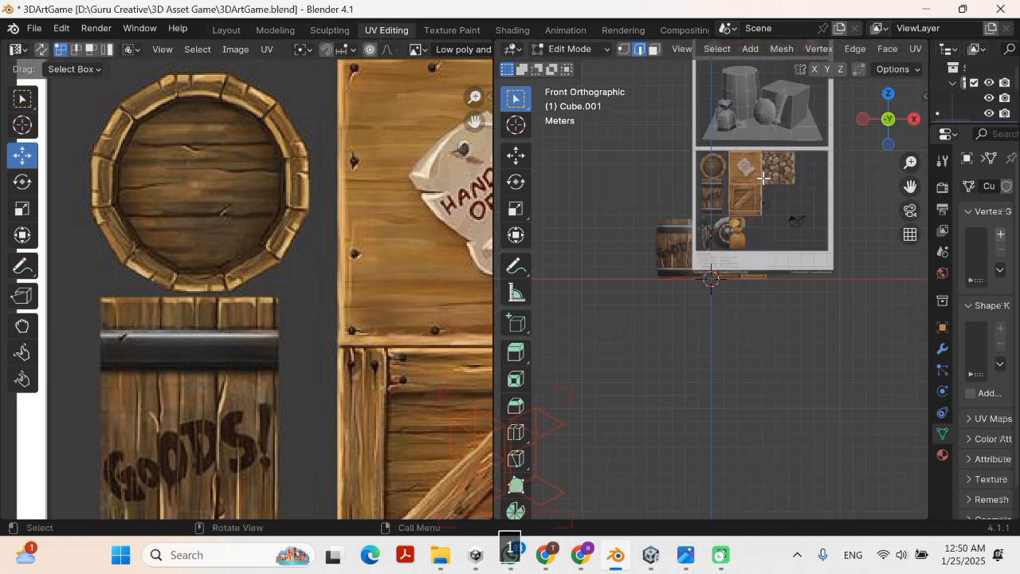
scroll(763, 178, "up", 3)
middle_click_drag(763, 178, 681, 243, "shift")
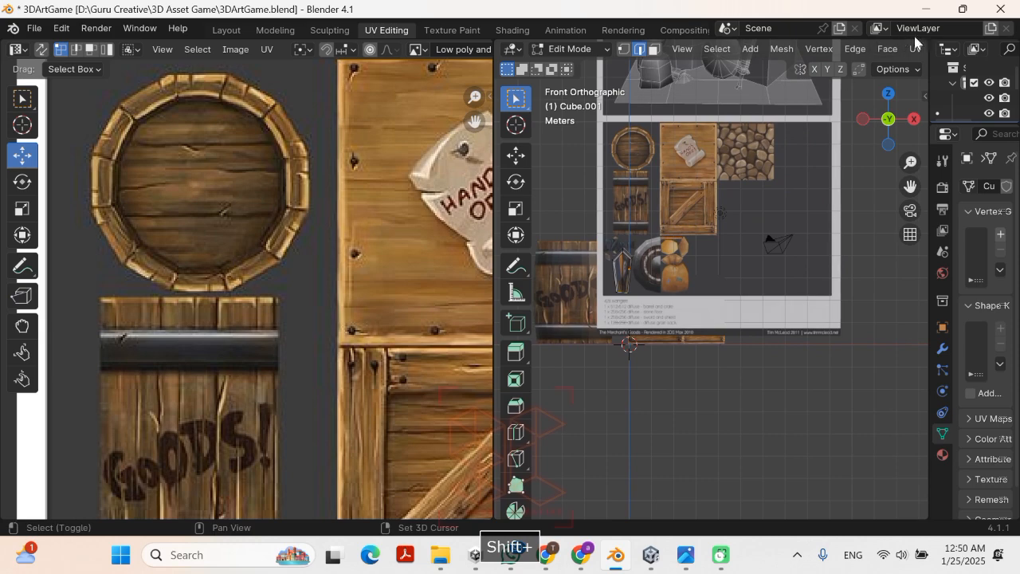
left_click(914, 49)
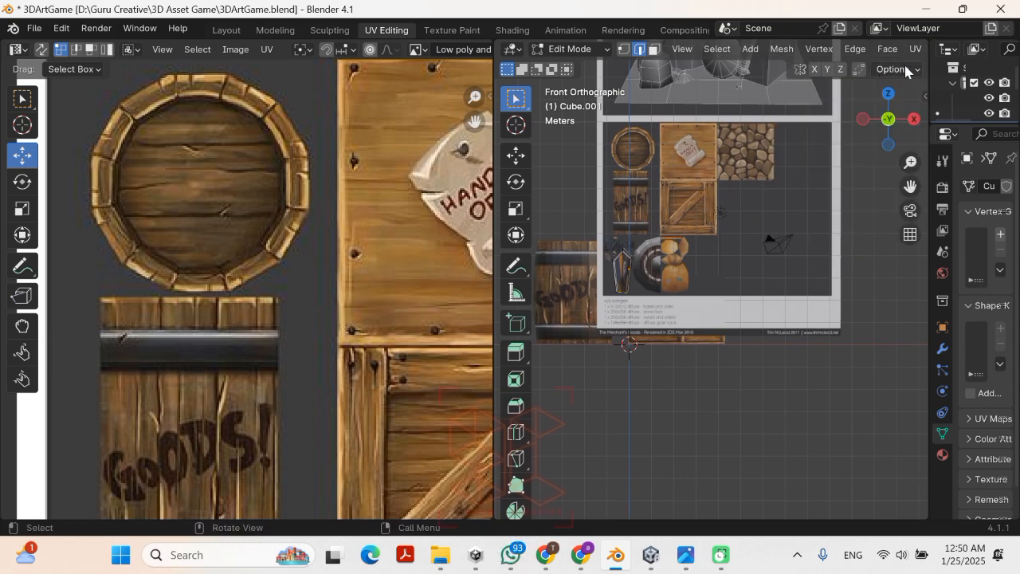
left_click(915, 49)
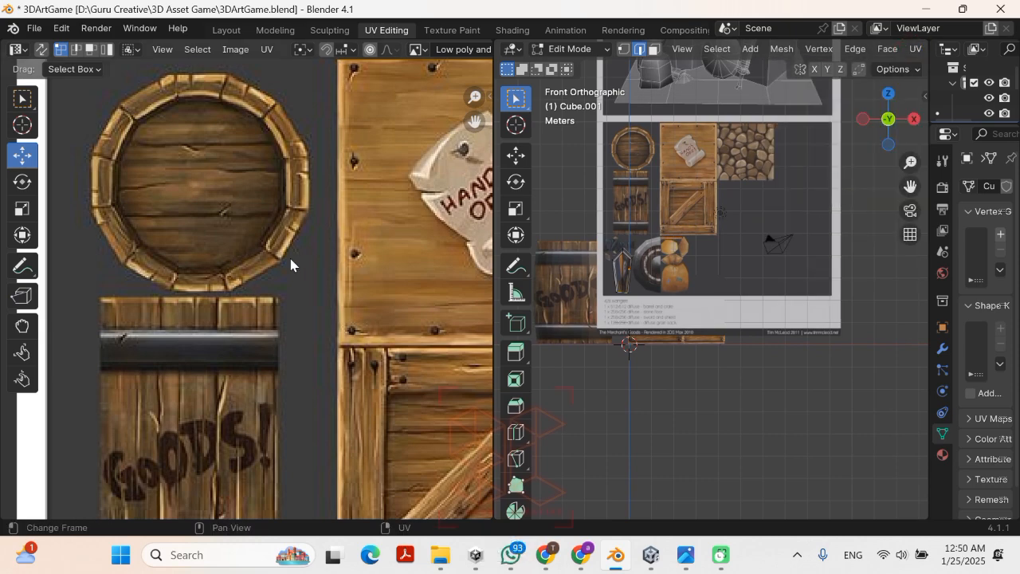
scroll(320, 277, "down", 5)
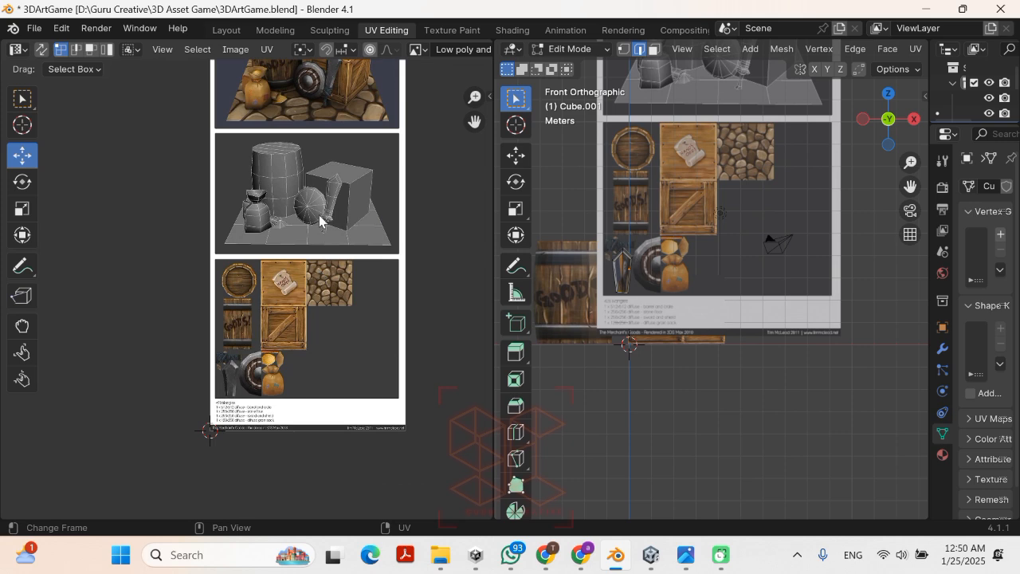
scroll(323, 221, "down", 3)
scroll(330, 230, "up", 3)
left_click(632, 281)
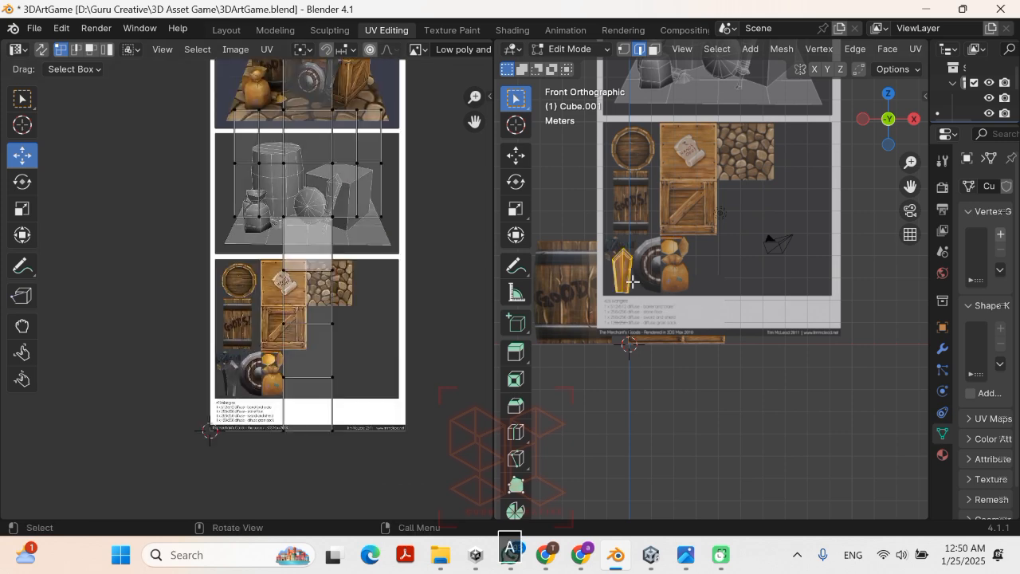
left_click(913, 49)
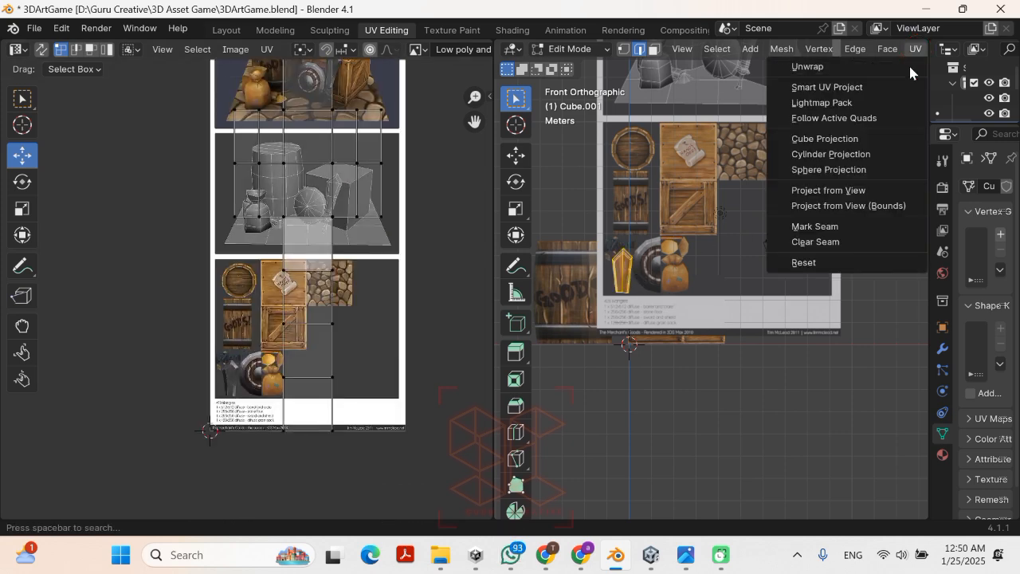
left_click(828, 190)
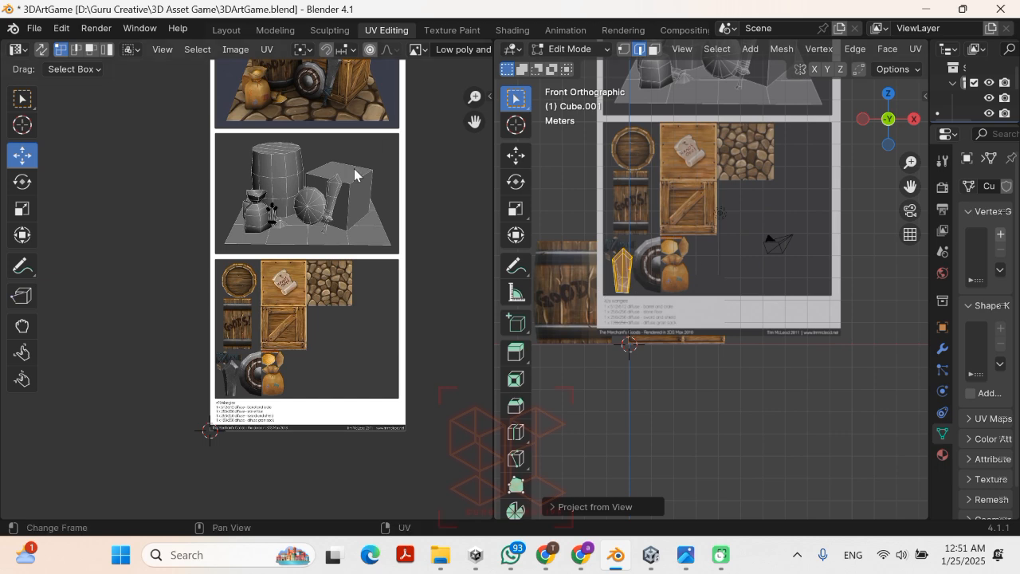
Step: Select the blade's projected UVs and move them down onto the sword blade artwork in the texture image
scroll(322, 193, "down", 1)
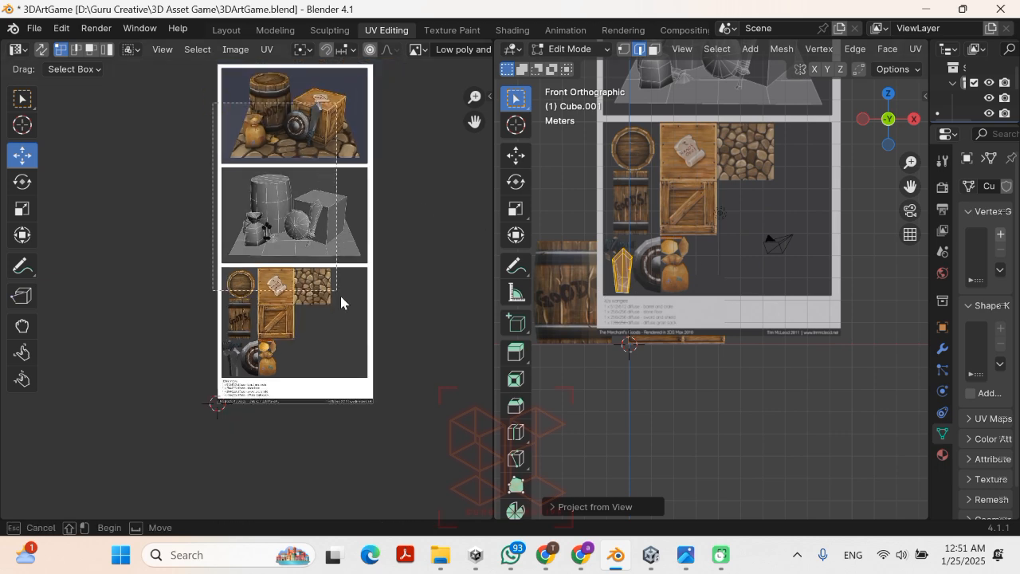
scroll(278, 262, "up", 3)
middle_click_drag(269, 210, 333, 100, "shift")
left_click_drag(317, 124, 263, 351)
scroll(284, 287, "up", 2)
middle_click_drag(284, 287, 301, 139, "shift")
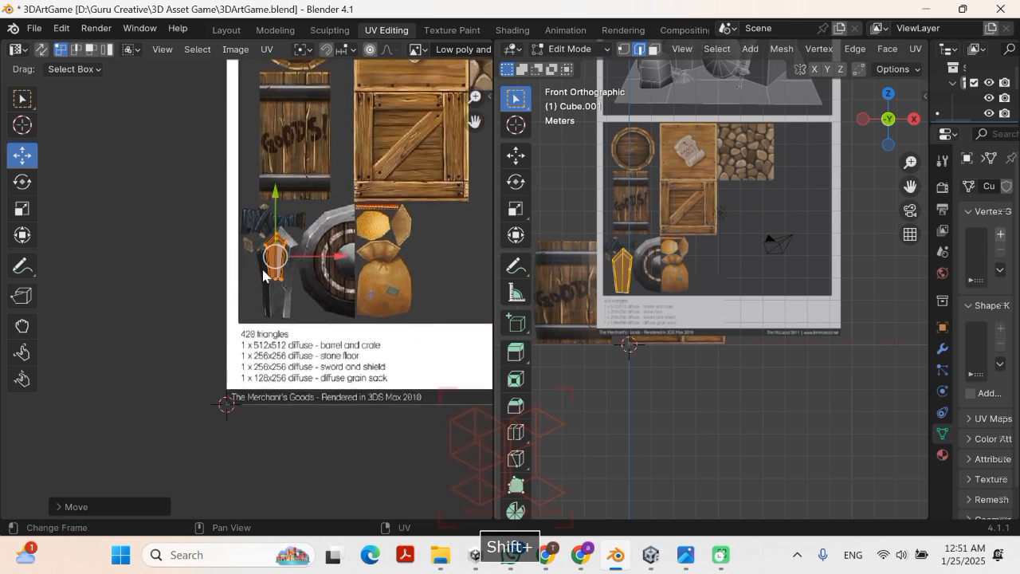
Step: Scale the blade's UV island up until its outline matches the painted sword blade
scroll(335, 263, "up", 3)
key("g")
key("s")
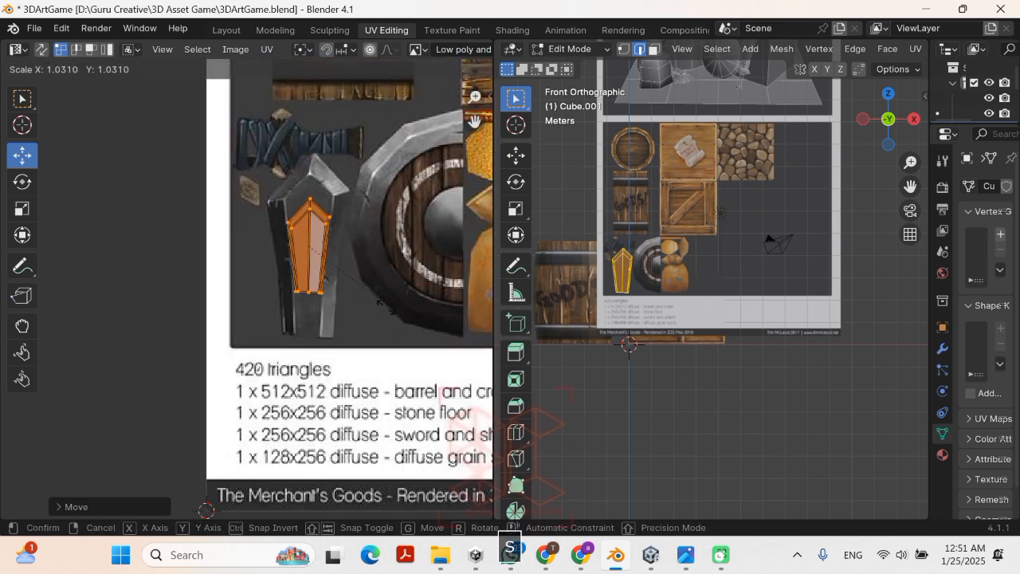
left_click(406, 382)
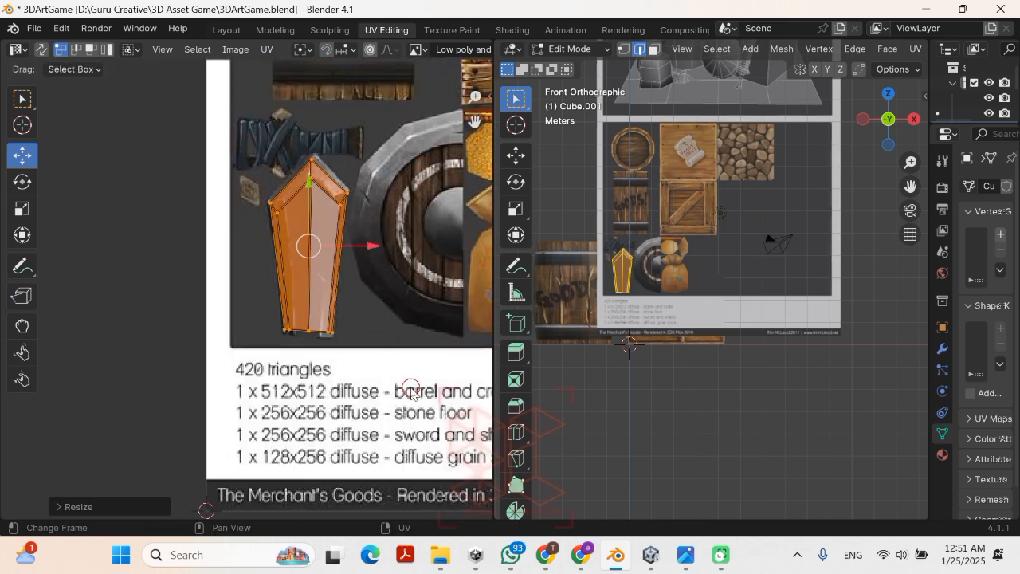
Step: Move the outer and inner UV points of the blade's tip up to the painted tip
scroll(355, 255, "up", 3)
scroll(350, 198, "up", 1, "shift")
scroll(350, 198, "up", 2, "shift")
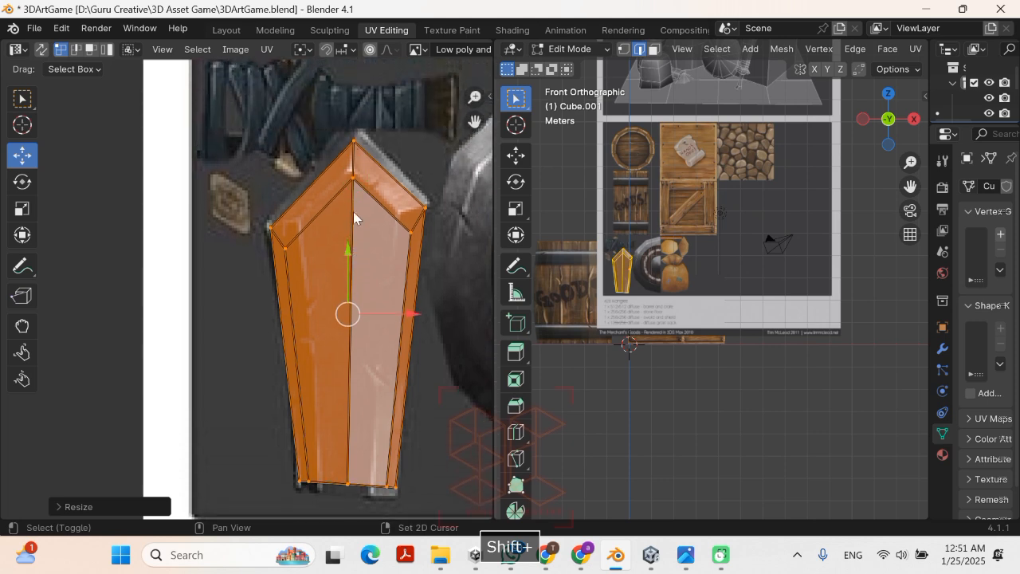
left_click(351, 171)
key("g")
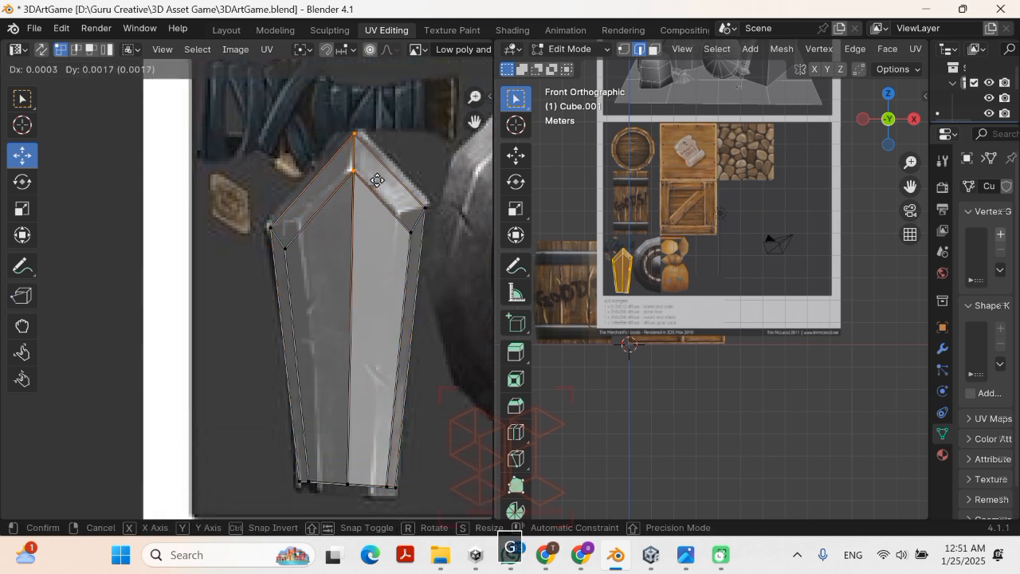
left_click(377, 180)
Step: Raise the UV points of the blade's right shoulder to the painted corner and shift the inner one inward onto the bevel line
left_click(405, 255)
key("g")
left_click(395, 249)
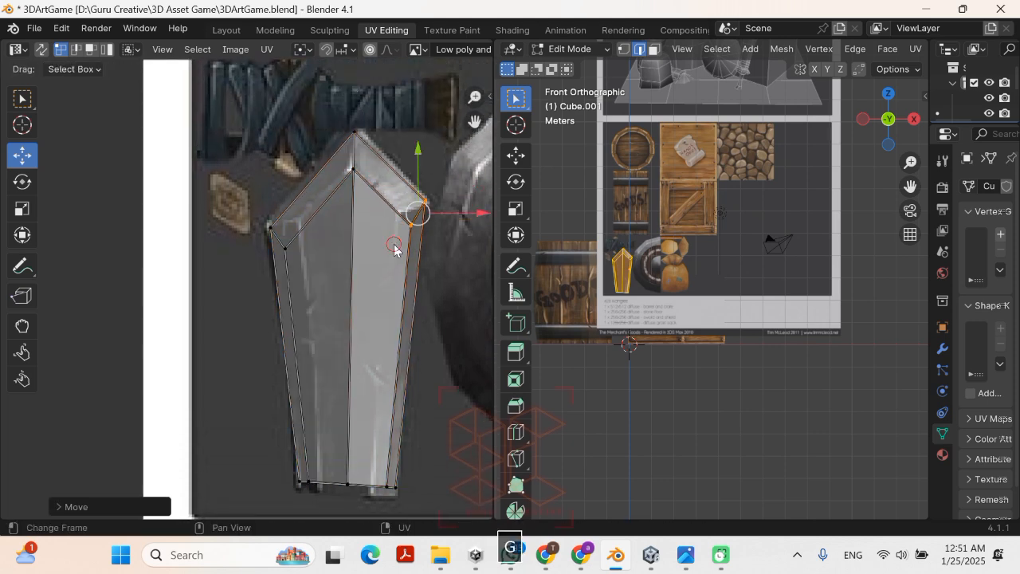
left_click(408, 225)
key("g")
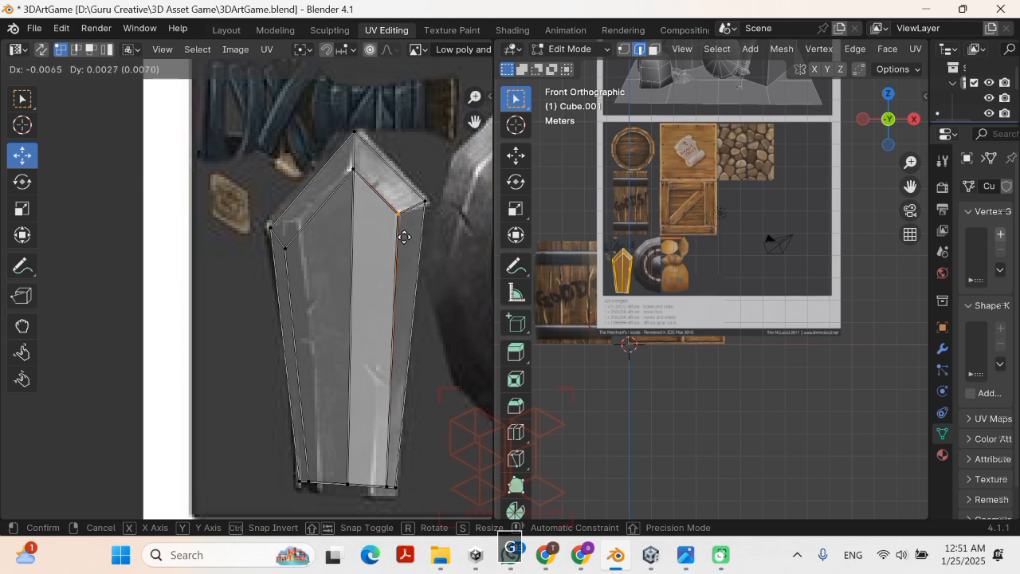
left_click(404, 236)
Step: Fit the left shoulder's inner UV point to the painted bevel line and its outer point to the painted corner
left_click(283, 243)
key("g")
left_click(286, 234)
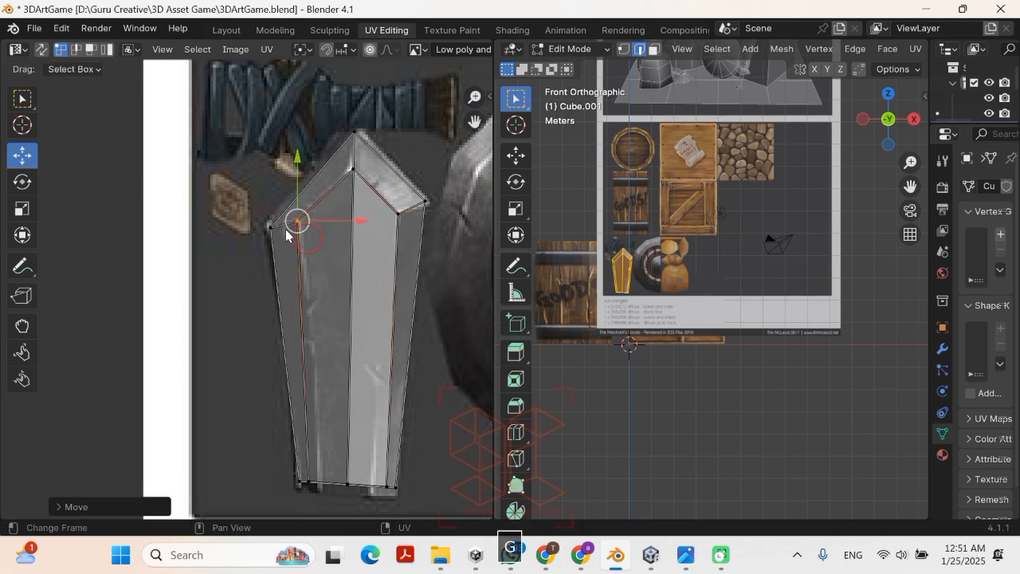
left_click(272, 230)
key("g")
left_click(279, 246)
Step: Select the row of UV points along the blade's base and move it down to the painted blade's lower end
scroll(286, 351, "down", 3, "shift")
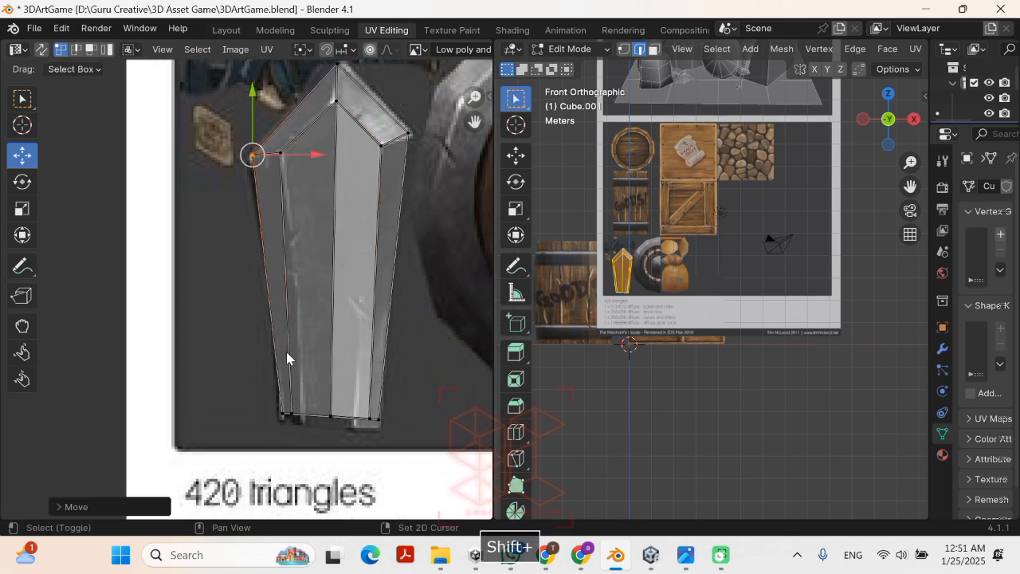
left_click_drag(286, 352, 438, 486, "shift")
key("g")
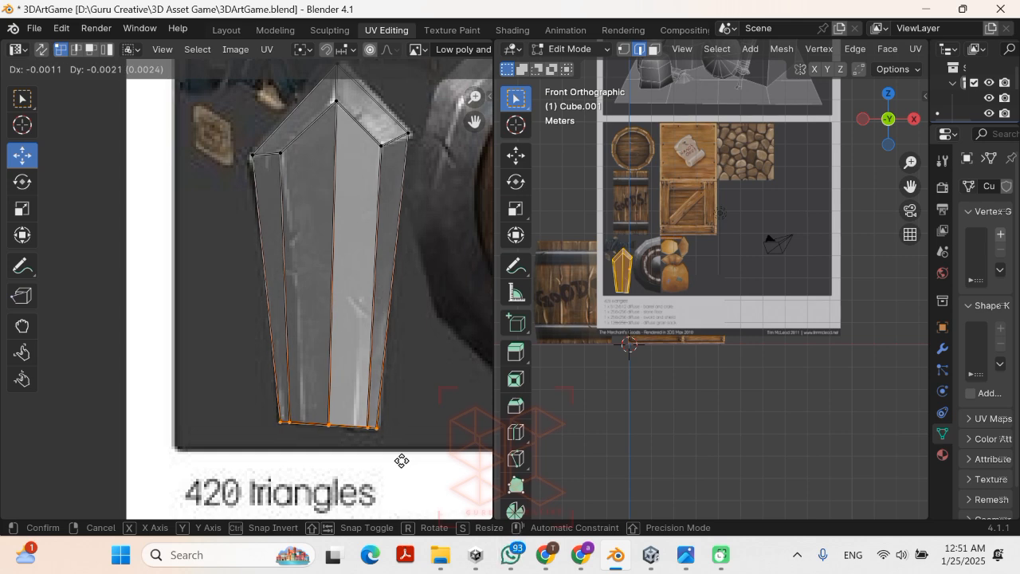
left_click(402, 459)
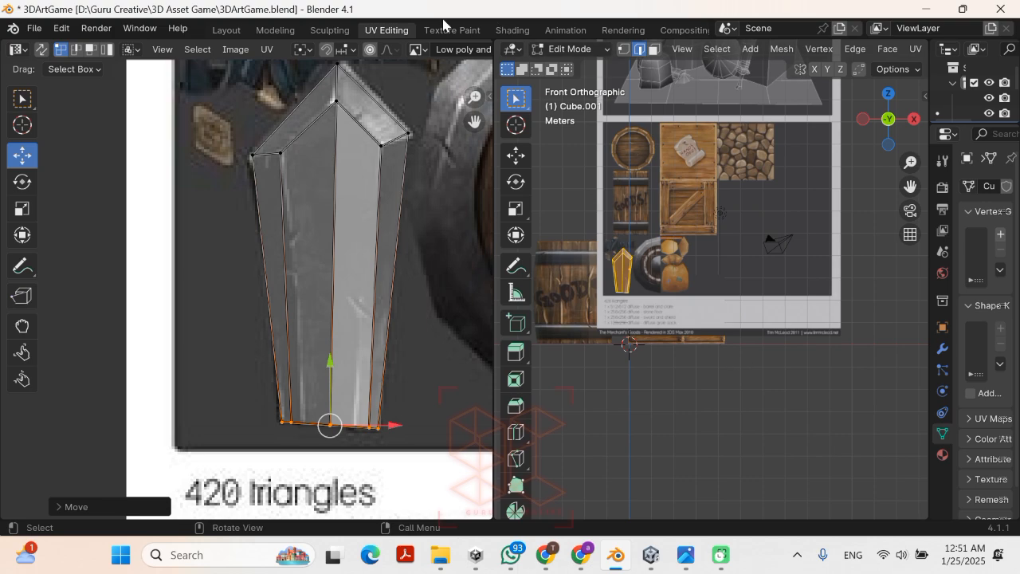
Step: Return to the Layout workspace, check the textured blade from several angles and save the file
left_click(237, 32)
middle_click_drag(411, 75, 433, 321)
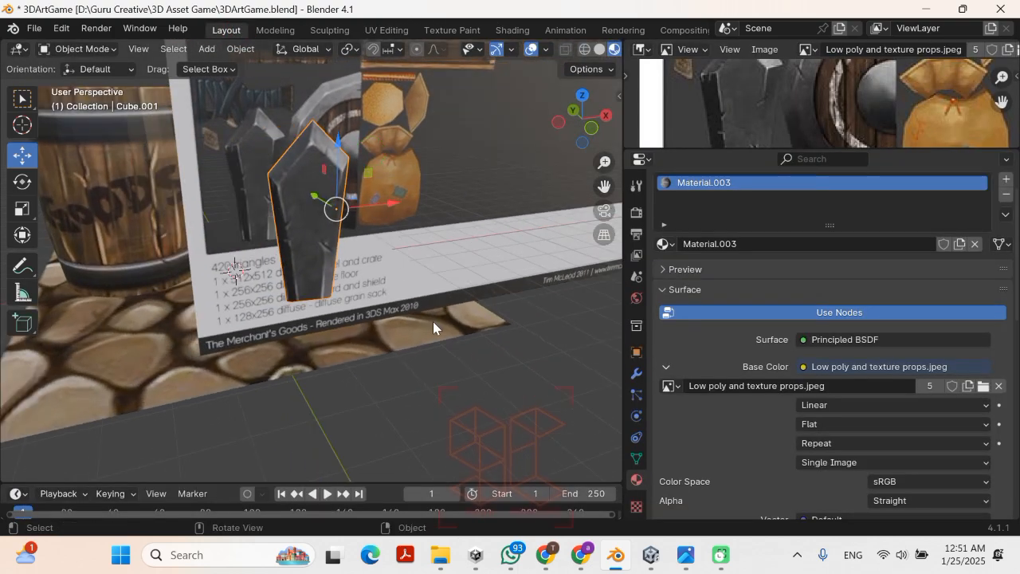
left_click(372, 252)
middle_click_drag(372, 253, 405, 177)
middle_click_drag(439, 275, 6, 28)
key("ctrl+s")
left_click(38, 31)
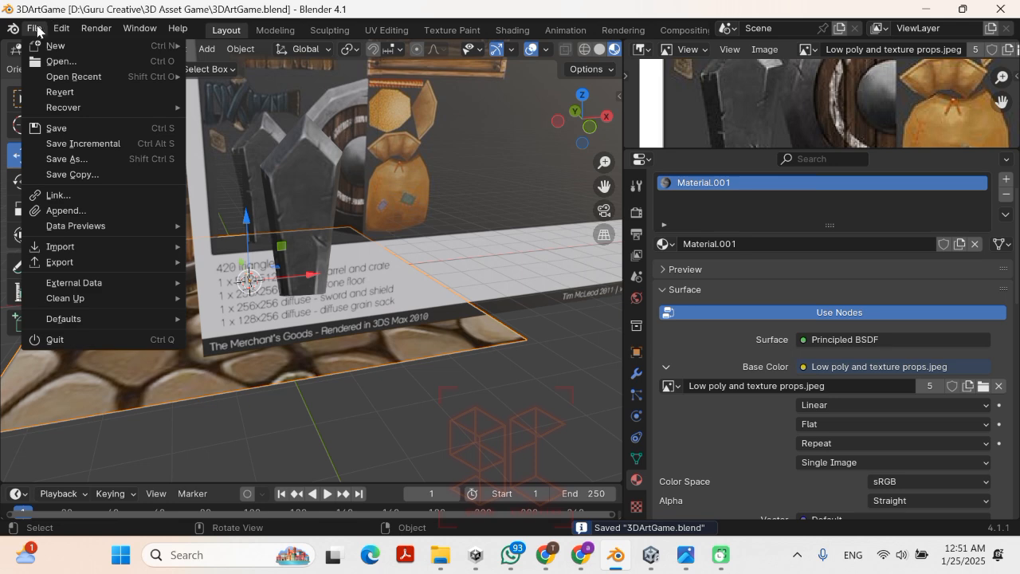
left_click(38, 31)
left_click(38, 30)
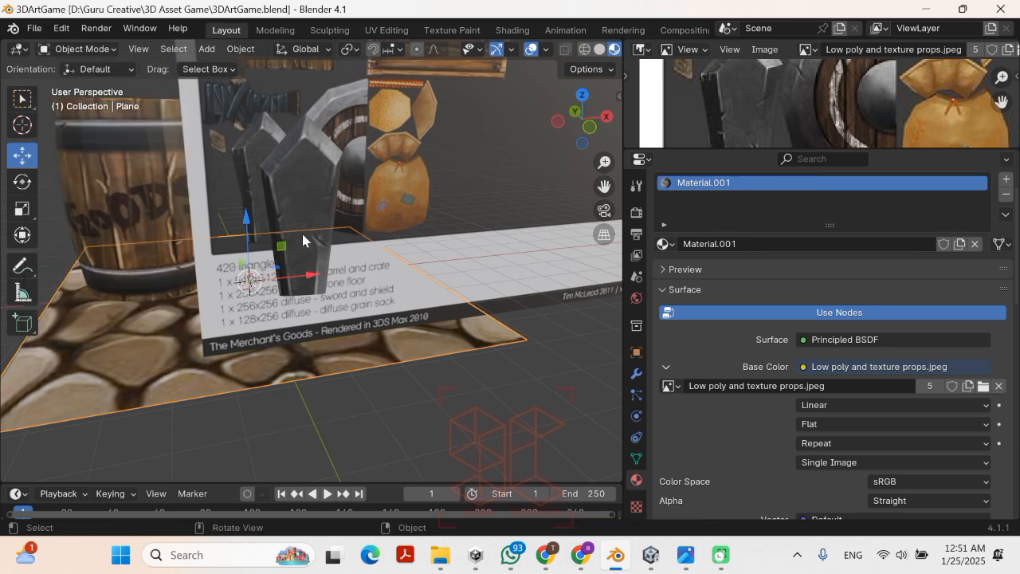
Step: Examine the textured blade from the side, and the sword's wrapped grip and guard on the reference image in front view
middle_click_drag(414, 216, 555, 206)
middle_click_drag(427, 241, 361, 349)
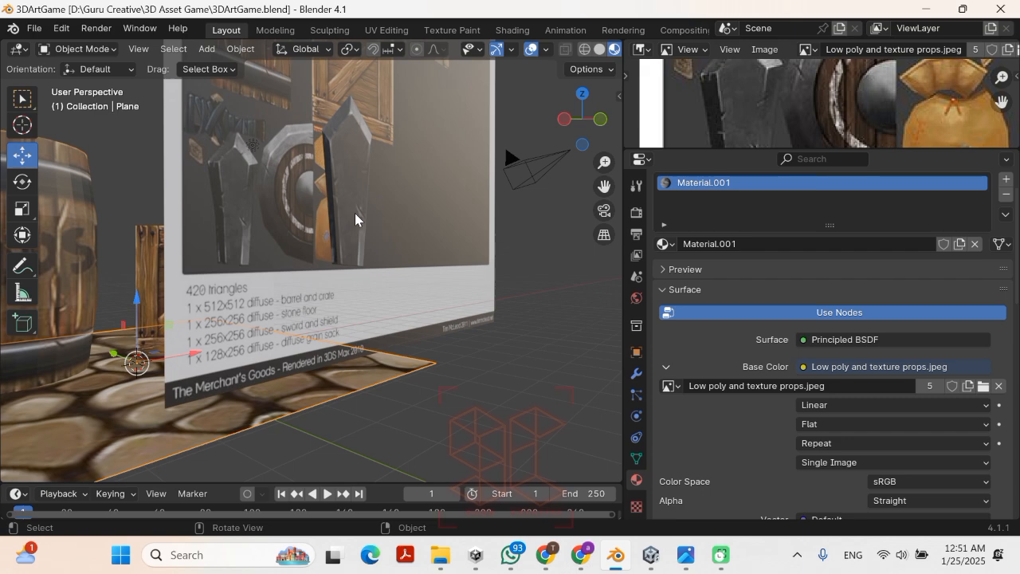
middle_click_drag(354, 213, 335, 294)
scroll(269, 190, "up", 4)
middle_click_drag(269, 190, 357, 334, "shift")
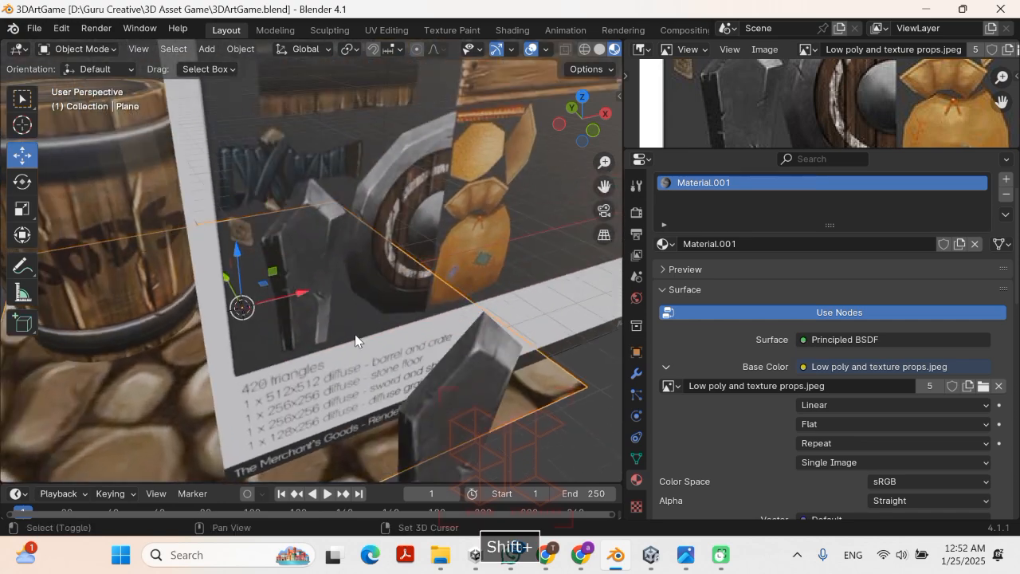
key("KP_3")
key("KP_1")
scroll(292, 187, "down", 3)
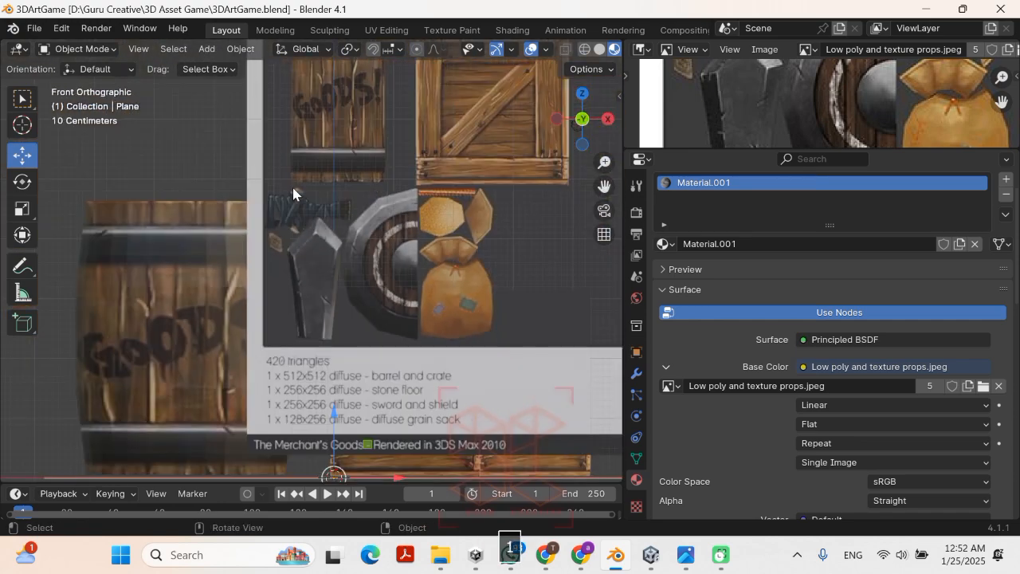
scroll(316, 237, "up", 2)
middle_click_drag(303, 170, 343, 234, "shift")
scroll(342, 235, "up", 5)
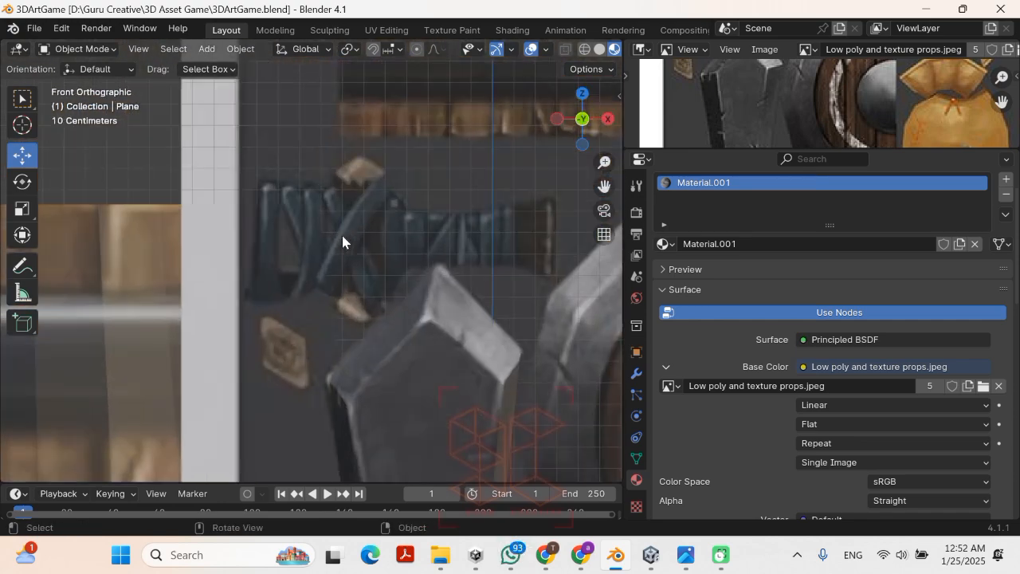
scroll(343, 235, "down", 3)
scroll(340, 232, "down", 3)
scroll(340, 235, "up", 6)
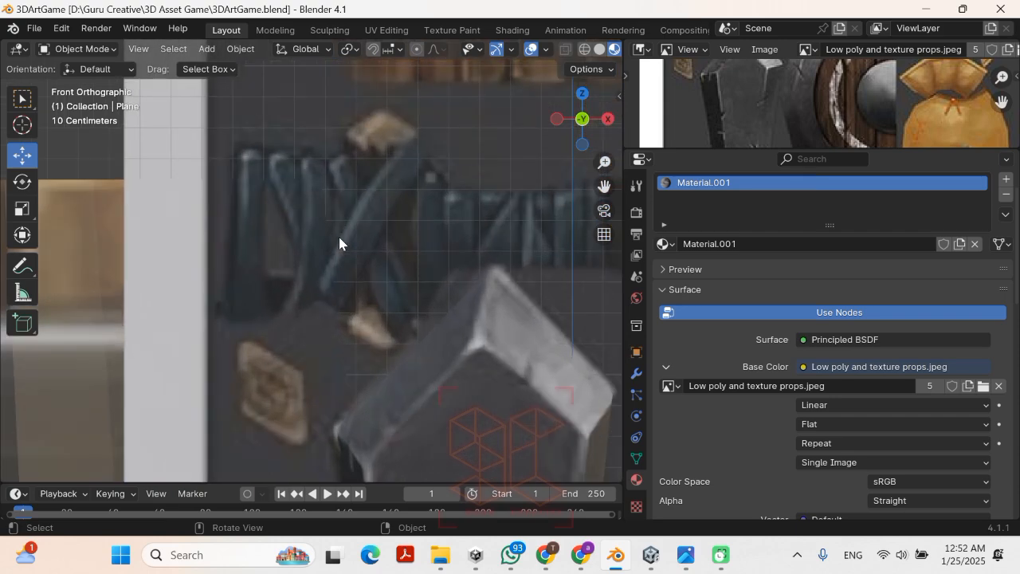
scroll(338, 236, "down", 2)
Step: Add a cube for the sword's handle and raise it along Z to the grip's height on the reference image
key("shift+a")
mouse_move(331, 237)
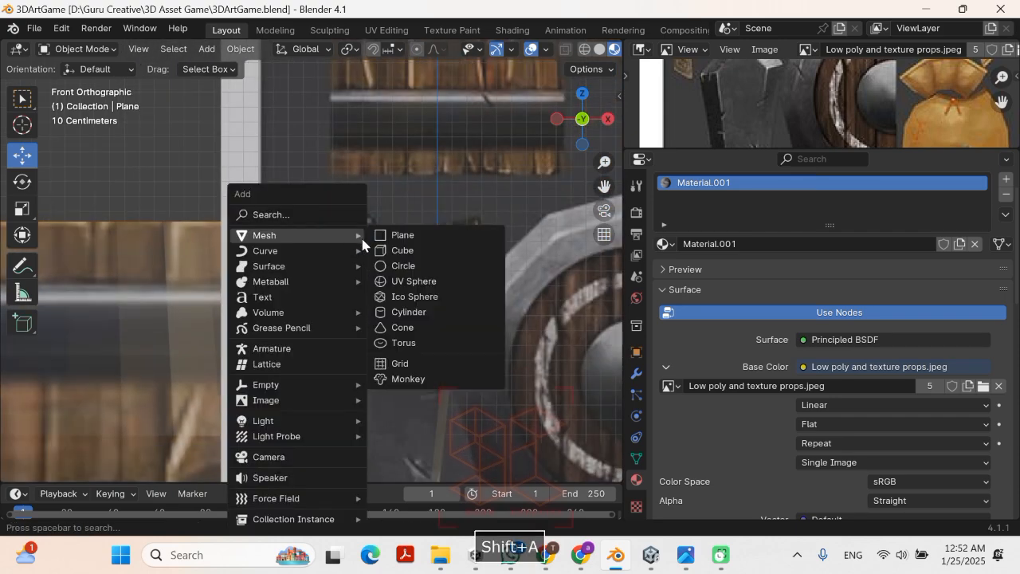
left_click(386, 253)
scroll(430, 263, "down", 6)
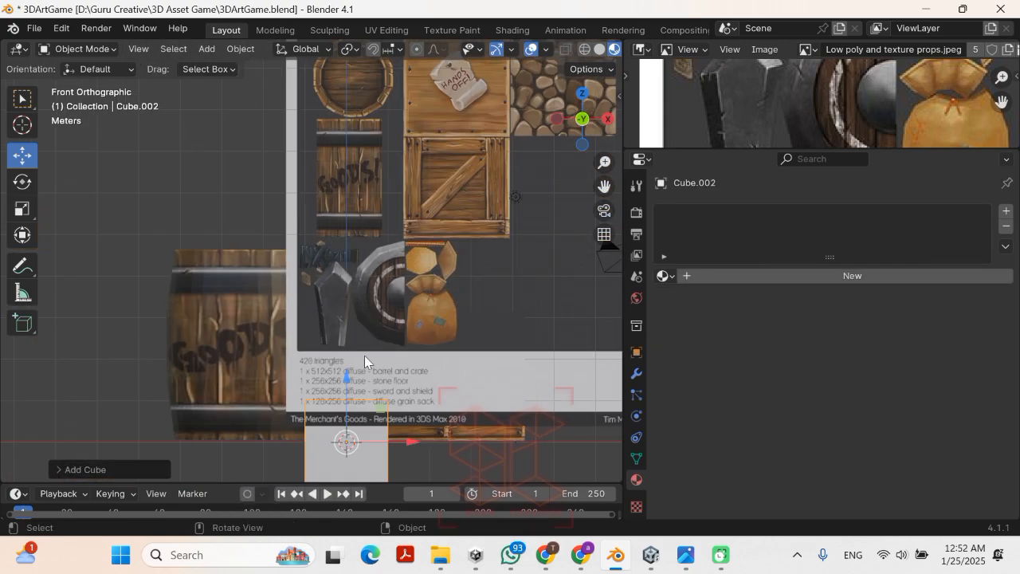
left_click_drag(348, 376, 352, 172)
Step: Move the new cube along Y until it stands in front of the reference image
middle_click_drag(355, 205, 462, 279)
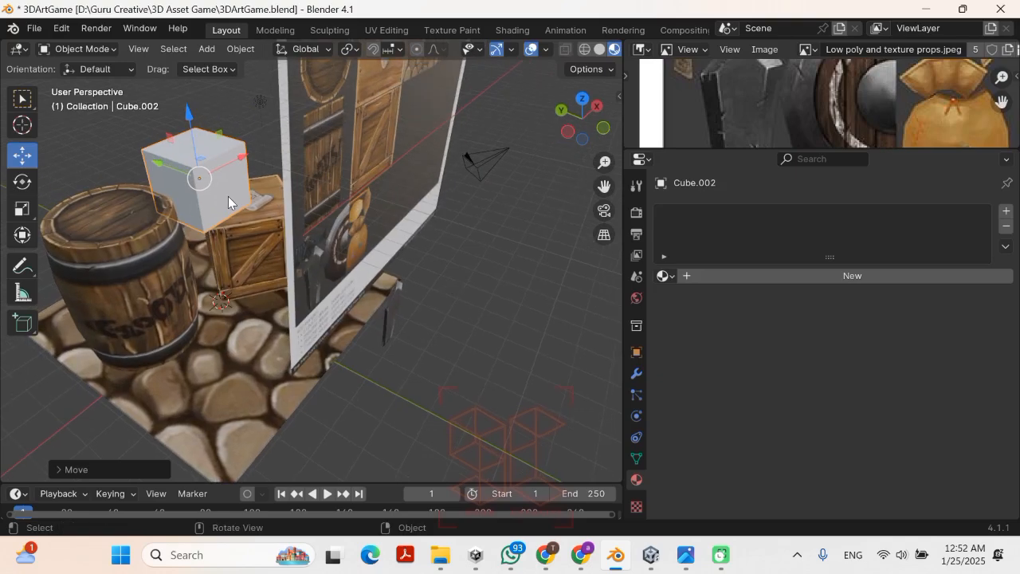
left_click_drag(152, 165, 339, 262)
scroll(346, 263, "up", 3)
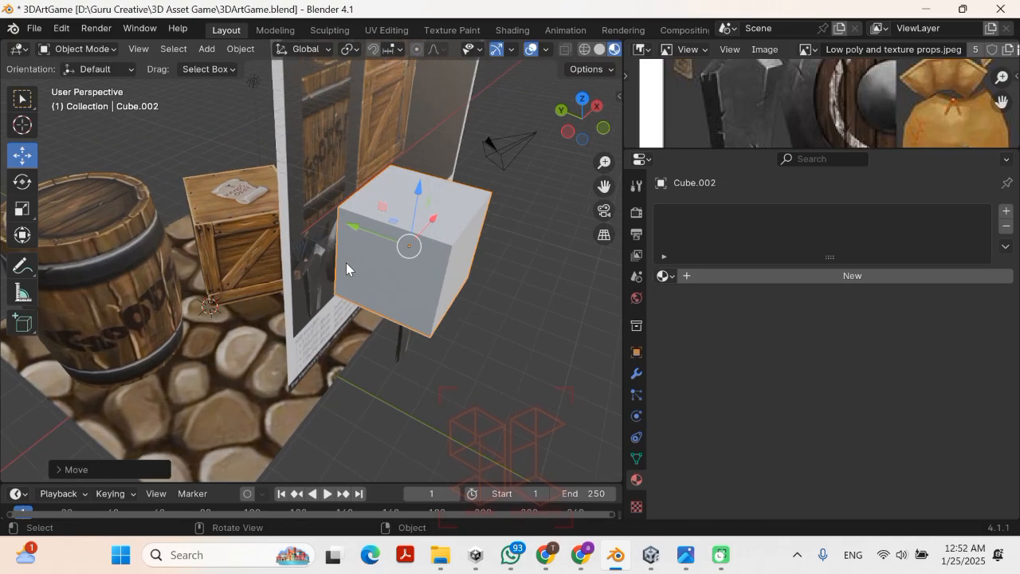
scroll(345, 267, "down", 5)
middle_click_drag(343, 265, 209, 305)
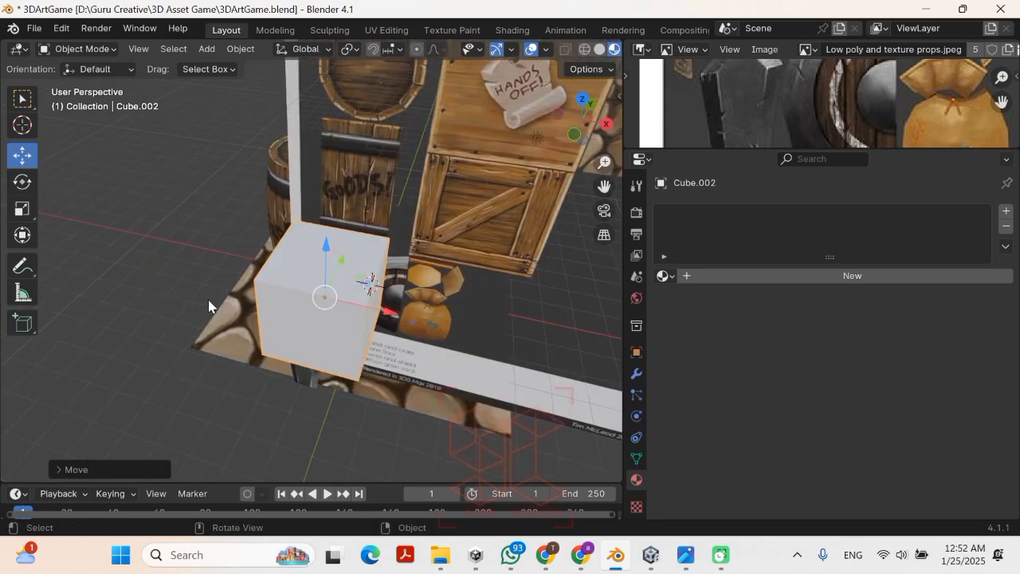
Step: Give the handle cube a new material with alpha 0.097 and the Alpha Blend blend mode
left_click(787, 276)
scroll(847, 432, "down", 4)
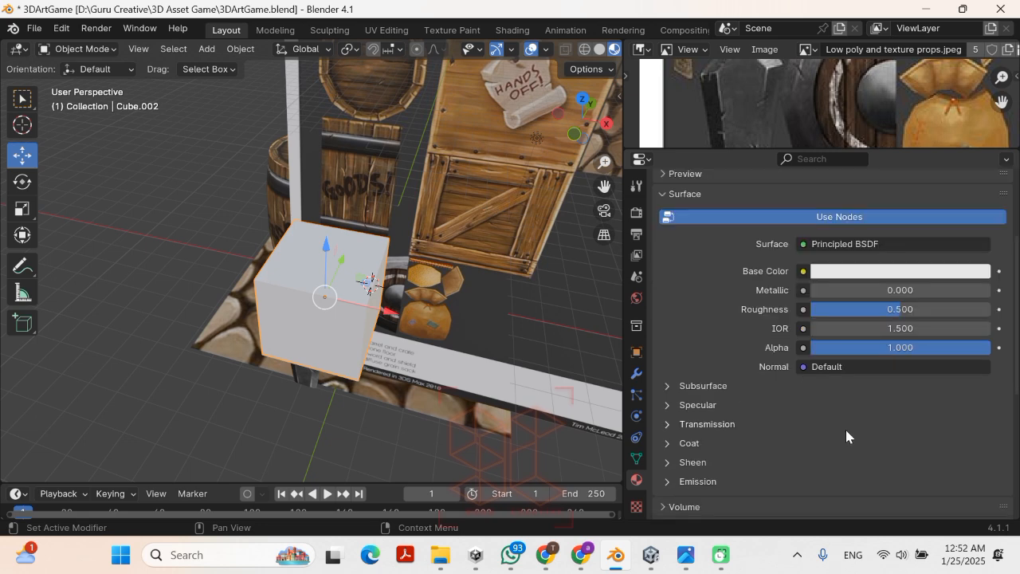
left_click_drag(967, 350, 882, 349)
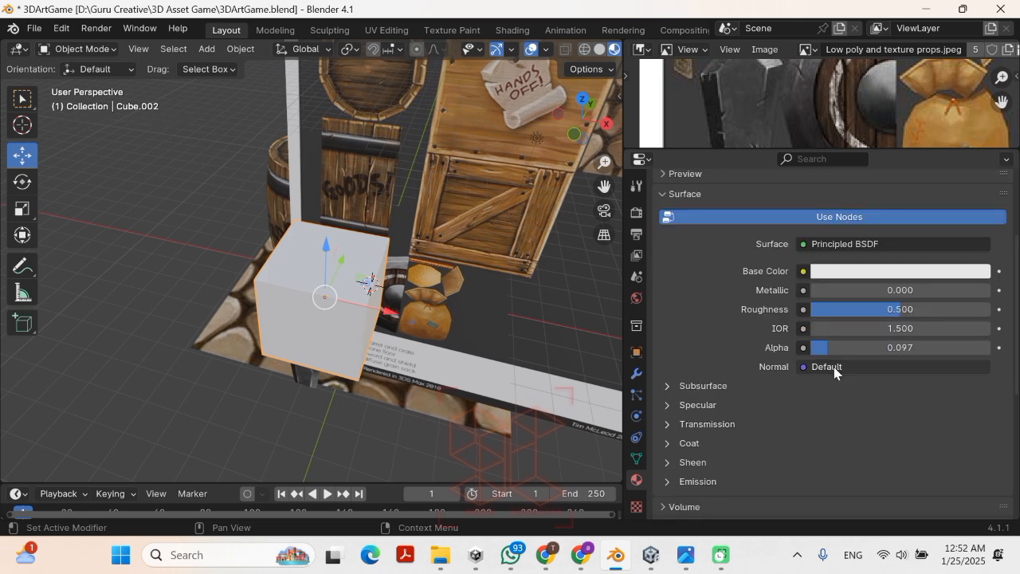
scroll(835, 374, "down", 7)
left_click(833, 366)
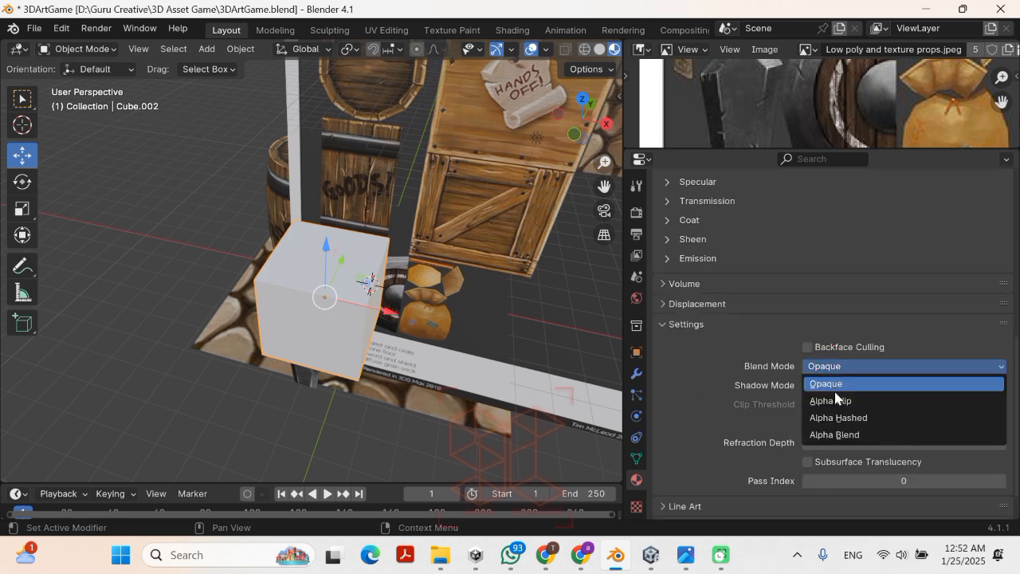
left_click(837, 434)
Step: Frame the sword's grip in front view and open the handle cube for vertex editing
key("KP_1")
key("KP_3")
key("KP_1")
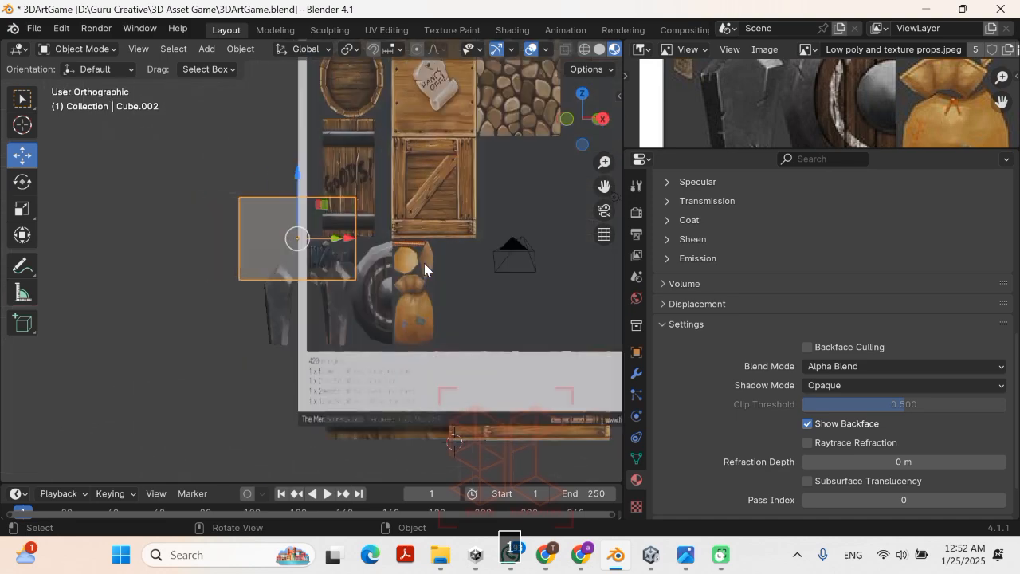
scroll(405, 275, "up", 7)
middle_click_drag(391, 249, 244, 295, "shift")
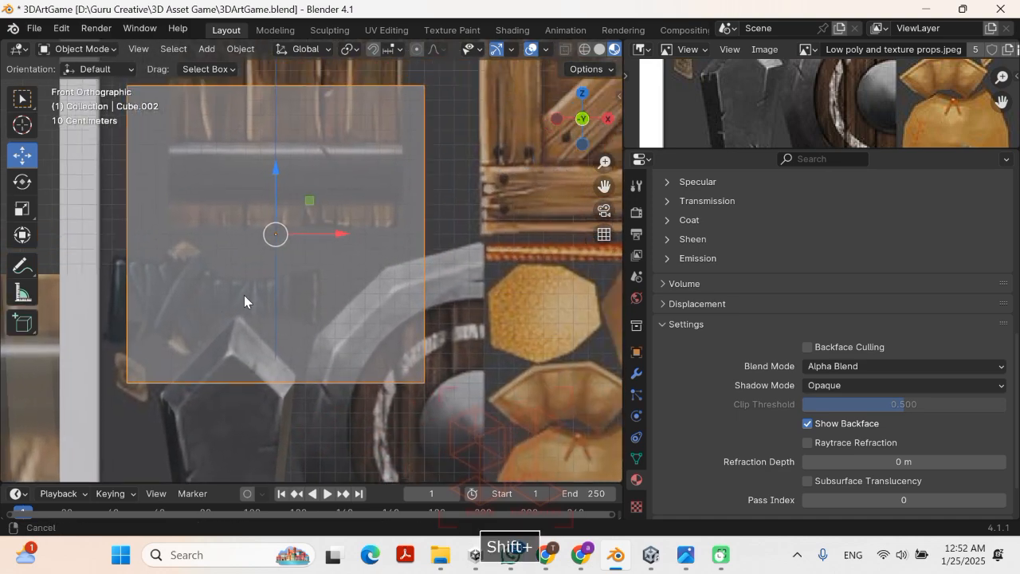
scroll(282, 265, "down", 3)
key("Tab")
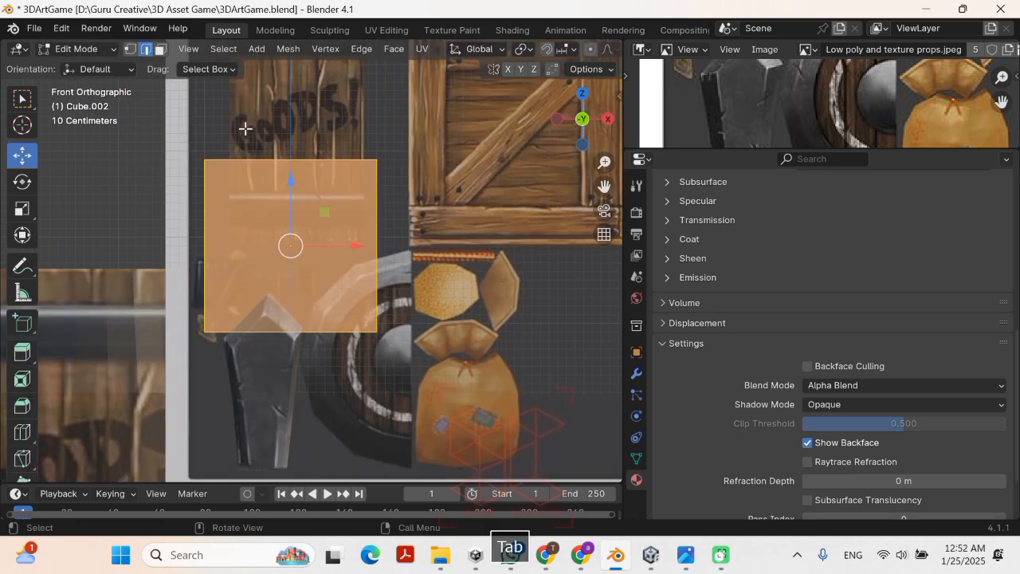
left_click(130, 49)
left_click(205, 159)
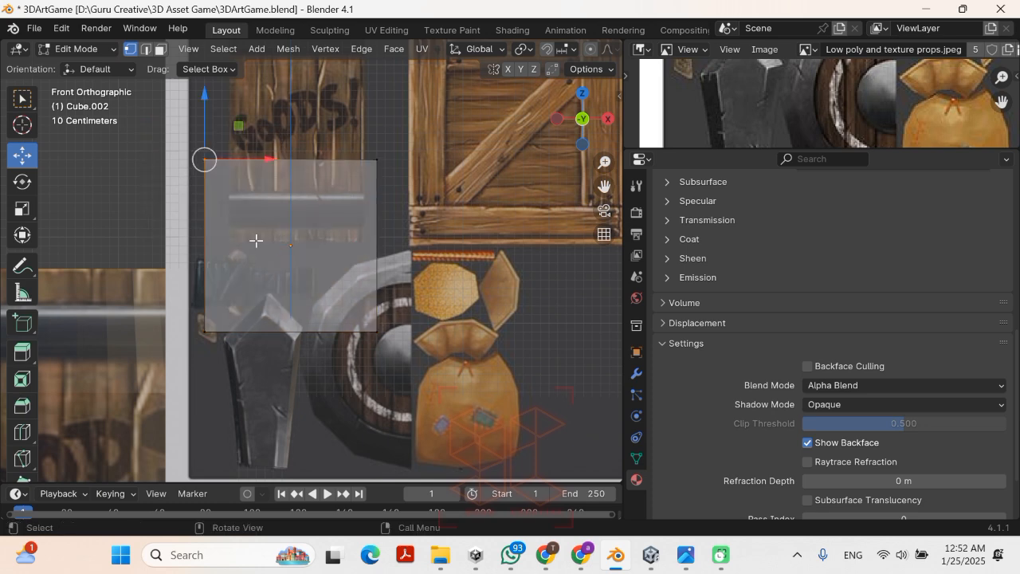
key("g")
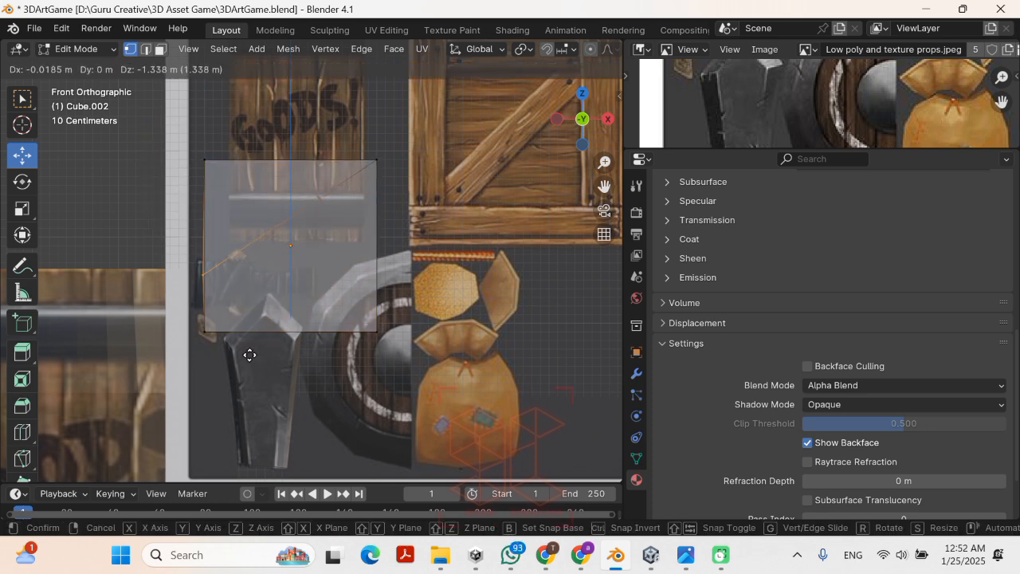
key("Escape")
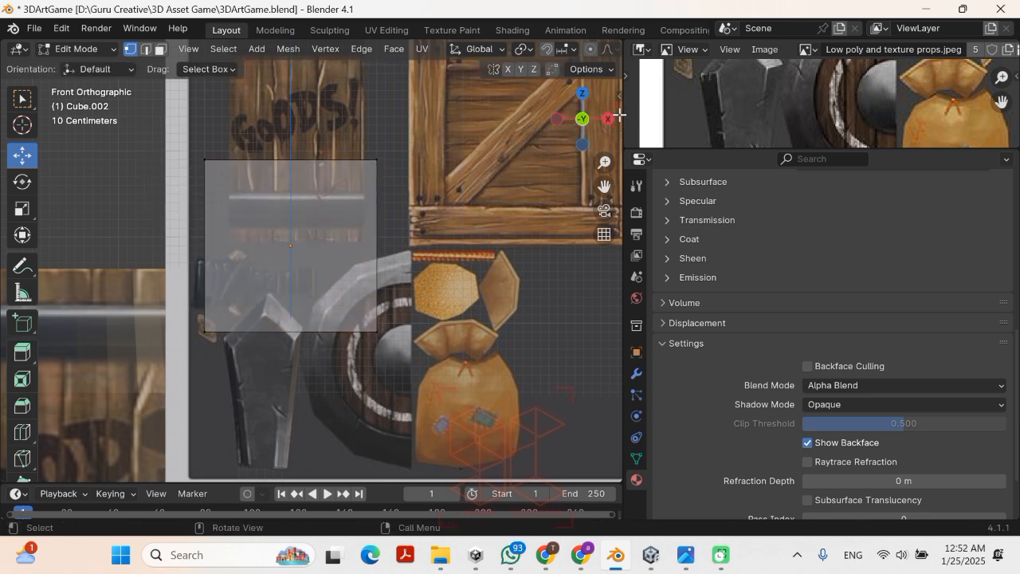
Step: Widen the 3D viewport and, with X-ray on, move the cube's left corner vertices onto the left end of the reference grip
left_click_drag(619, 115, 831, 118)
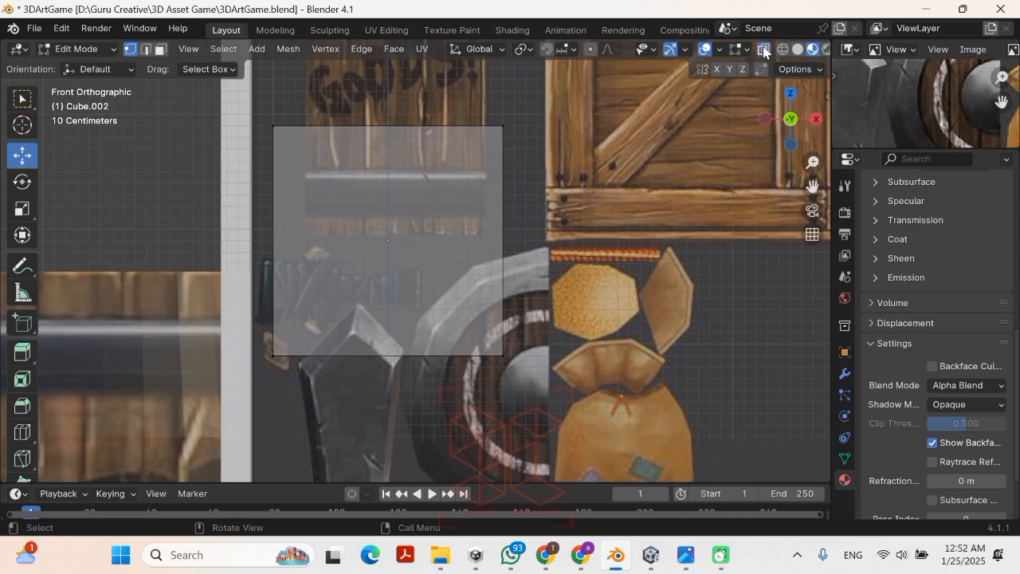
left_click_drag(236, 83, 338, 219)
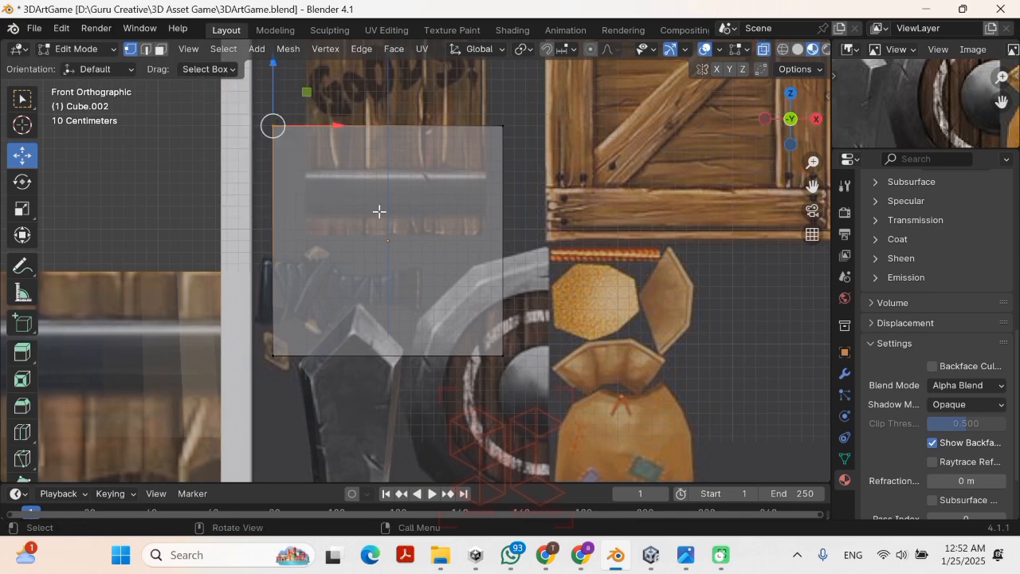
left_click_drag(273, 125, 321, 345)
left_click_drag(237, 336, 338, 413)
key("g")
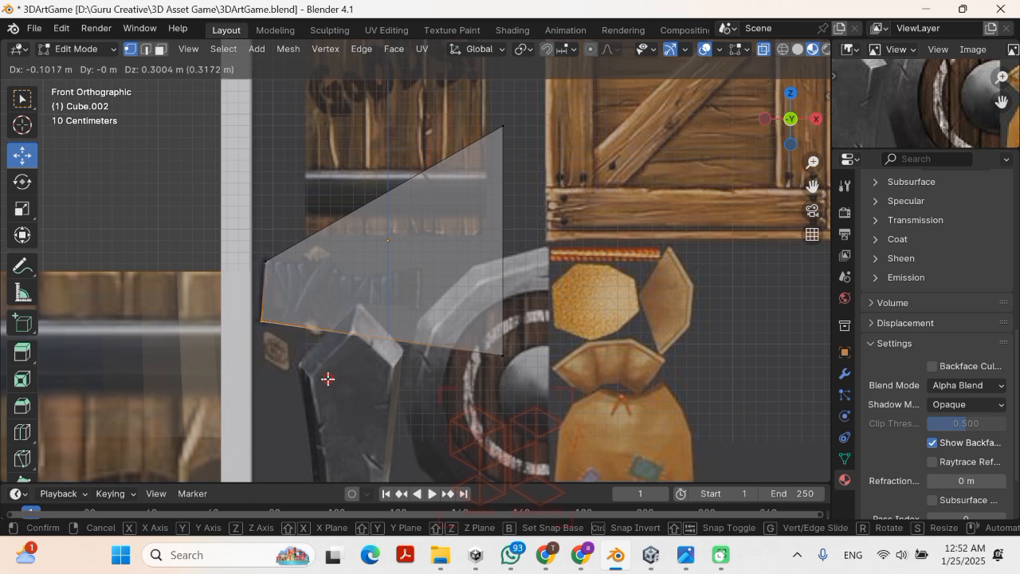
left_click(328, 378)
Step: Move the cube's upper and lower right corner vertices onto the narrow right end of the reference grip
left_click_drag(451, 107, 542, 184)
key("g")
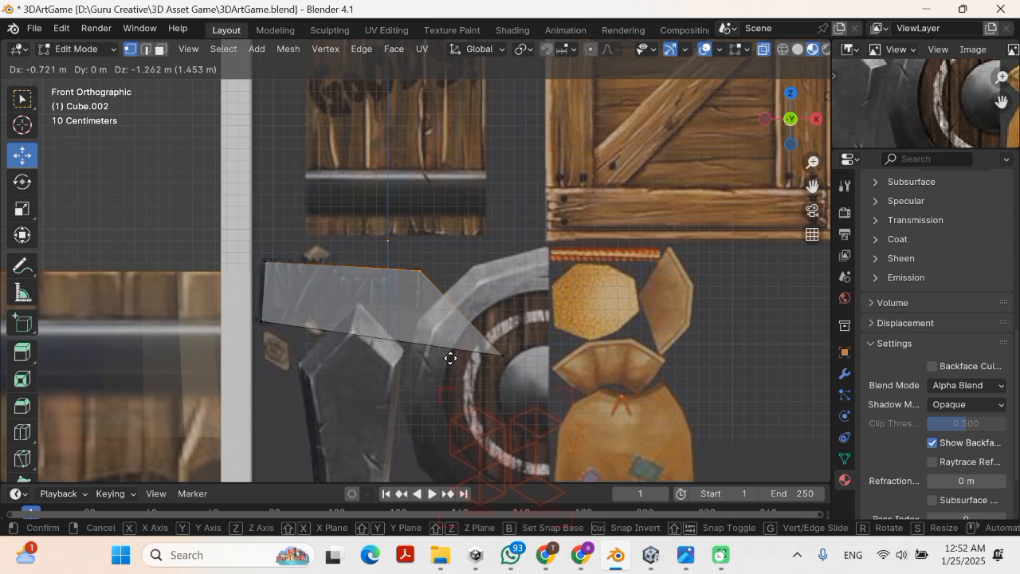
left_click(449, 358)
left_click_drag(444, 333, 556, 408)
key("g")
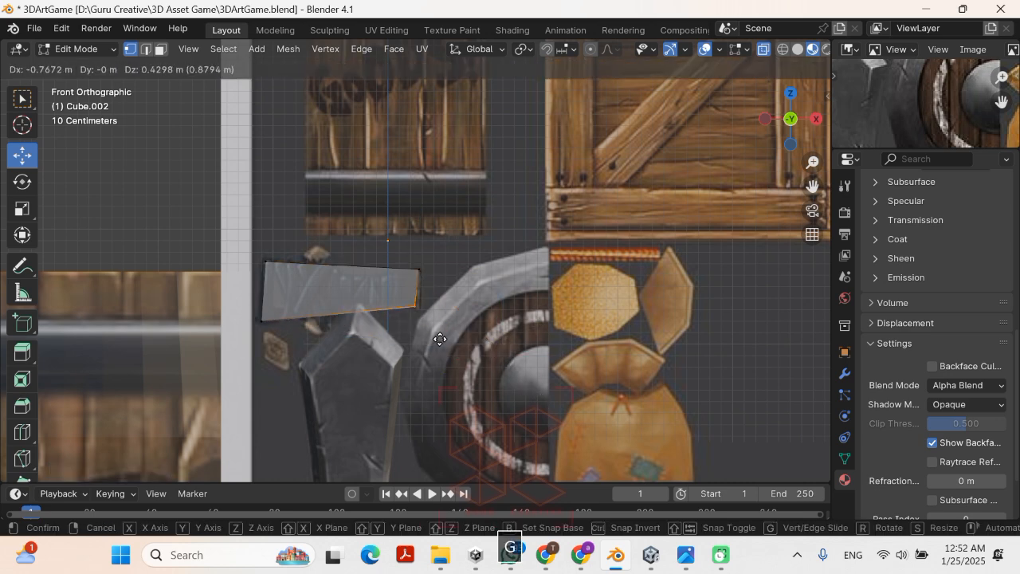
left_click(444, 345)
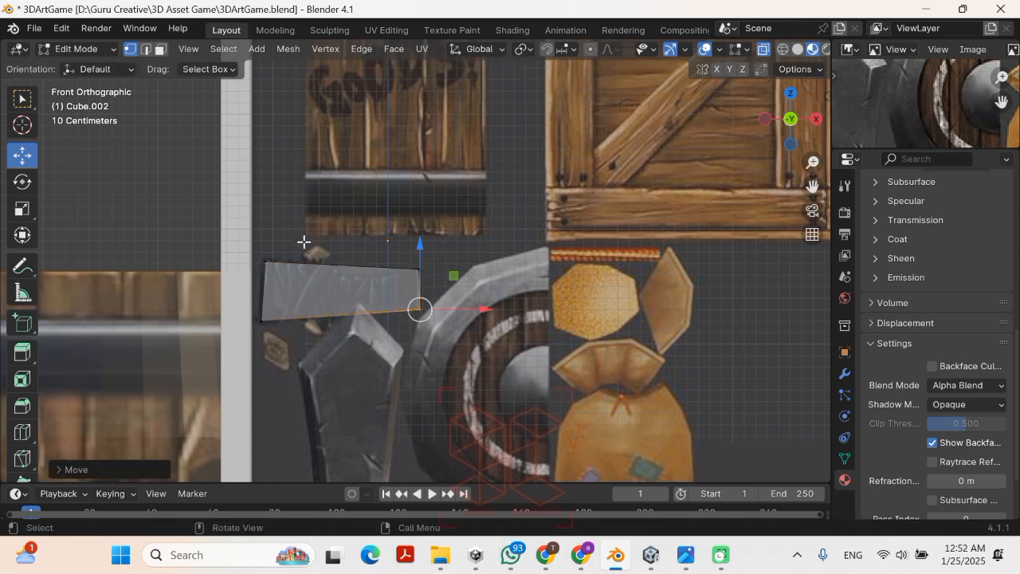
Step: Add two vertical loop cuts near the middle of the handle, around where the grip begins to narrow
scroll(332, 344, "up", 4)
middle_click_drag(323, 342, 419, 114, "shift")
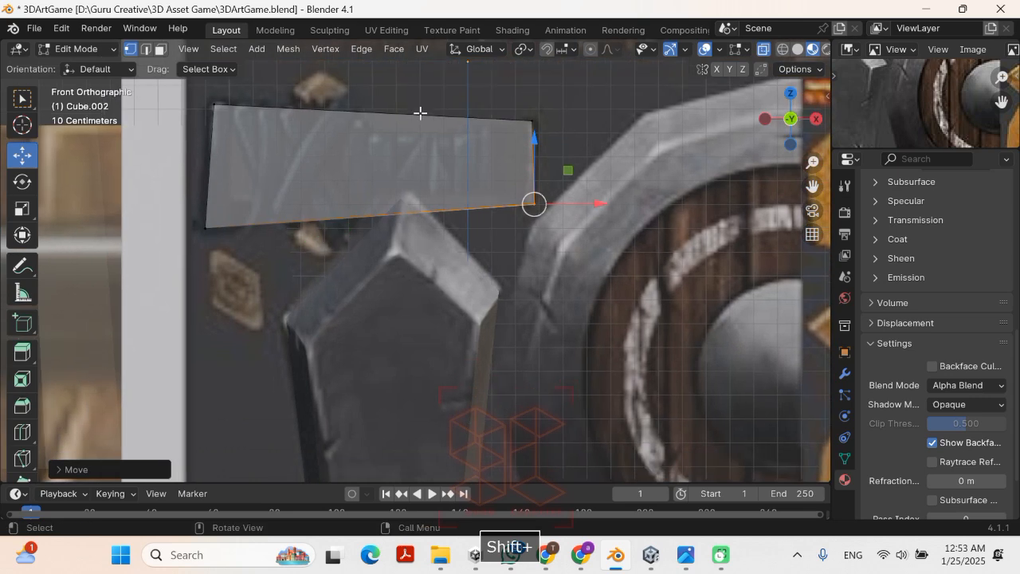
key("ctrl+r")
left_click(385, 127)
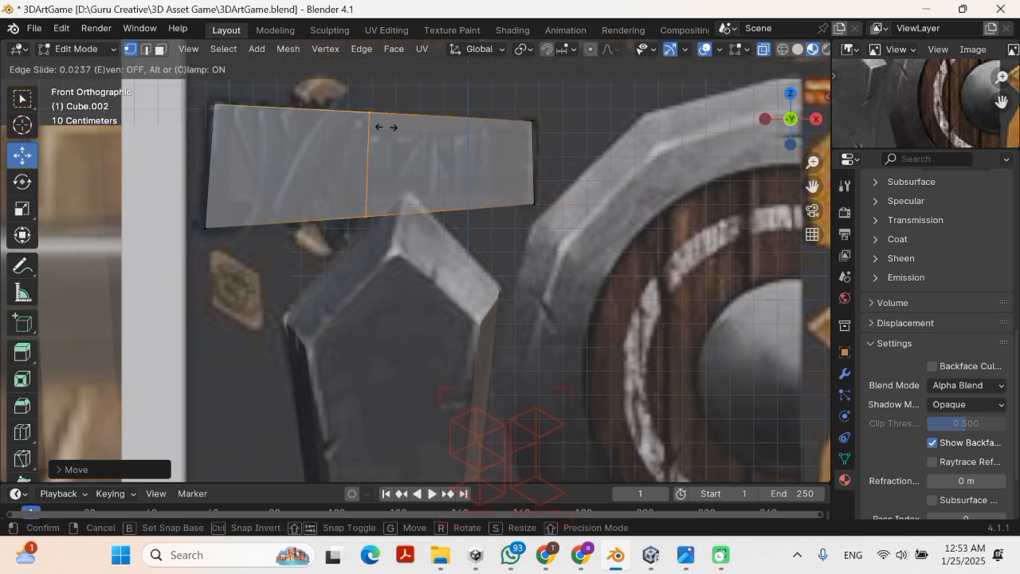
left_click(374, 128)
key("ctrl+r")
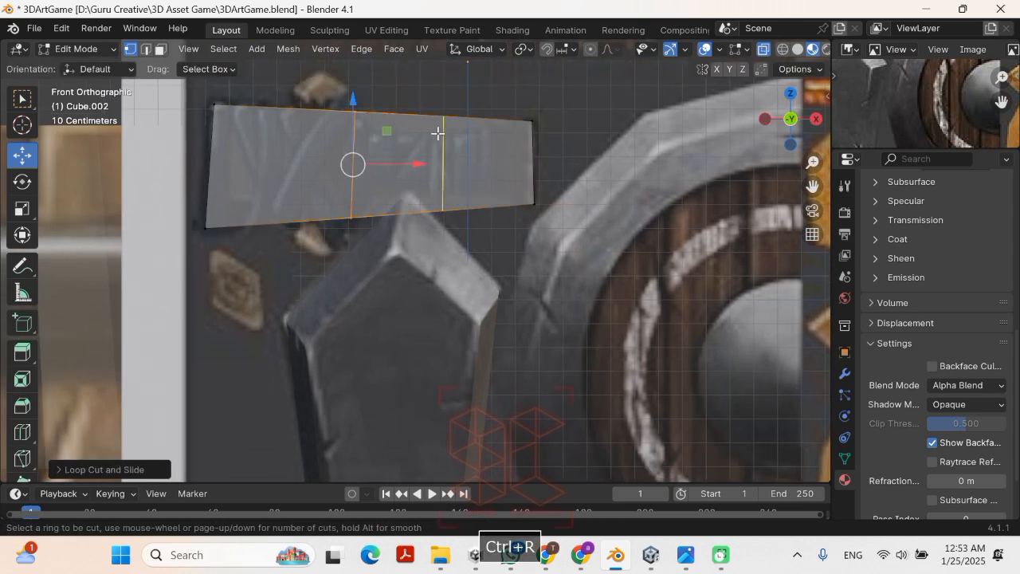
left_click(412, 120)
left_click(369, 129)
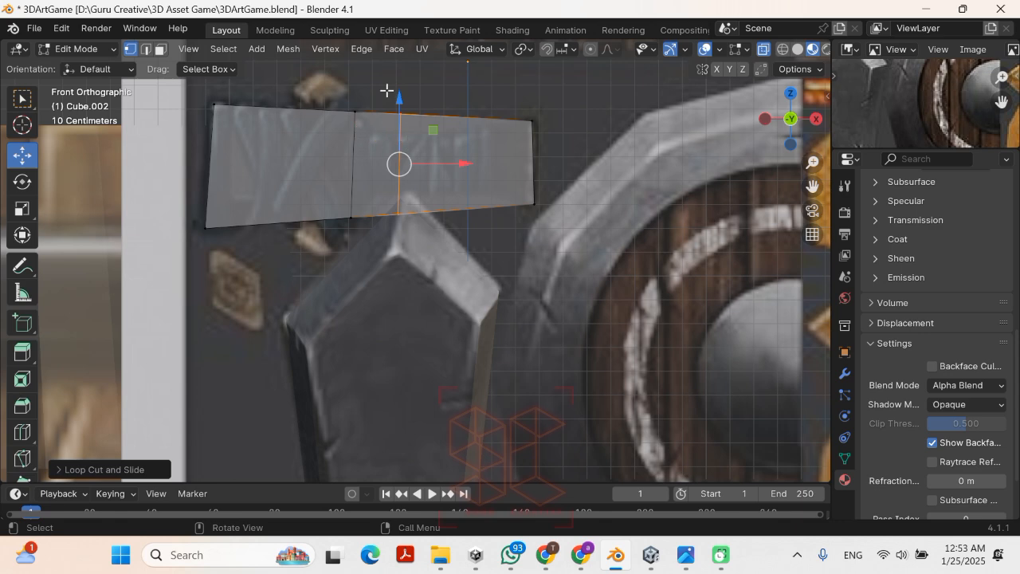
key("alt+a")
Step: Pull the upper and lower vertices of the handle's right loop inward to form the narrow waist
scroll(370, 141, "down", 1)
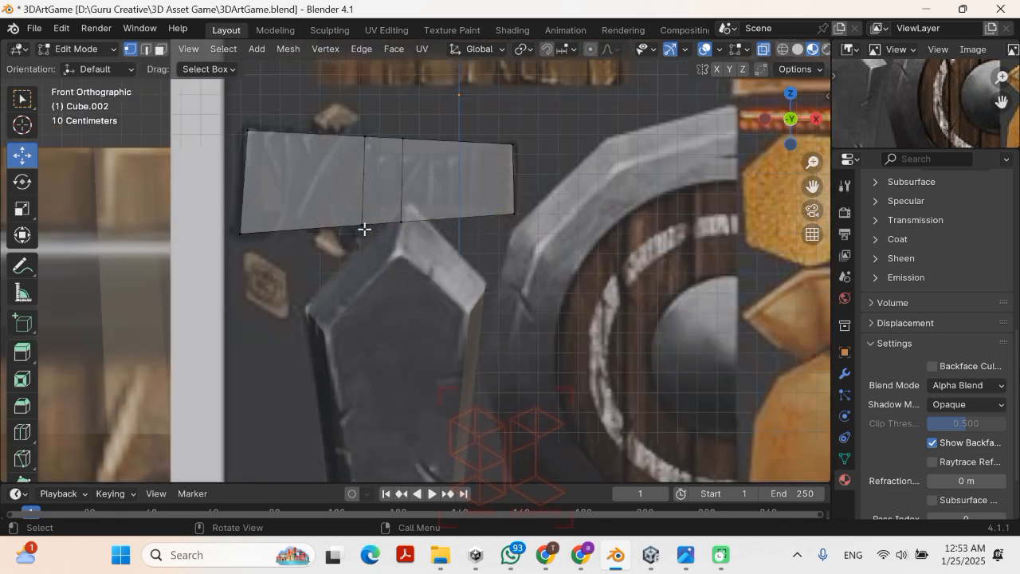
scroll(364, 227, "up", 2)
middle_click_drag(363, 221, 395, 319, "shift")
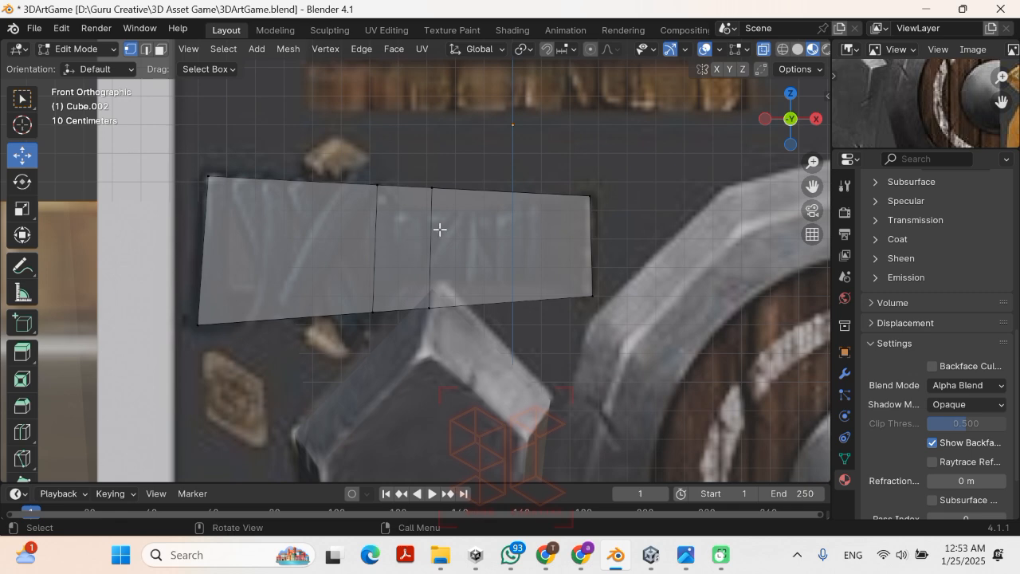
left_click_drag(415, 153, 432, 230)
key("g")
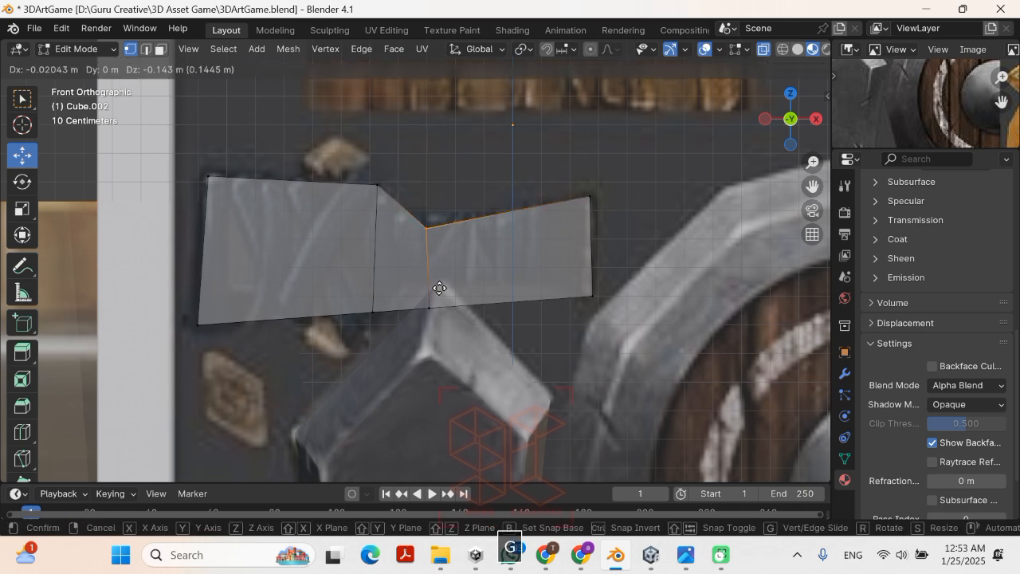
left_click(445, 271)
key("g")
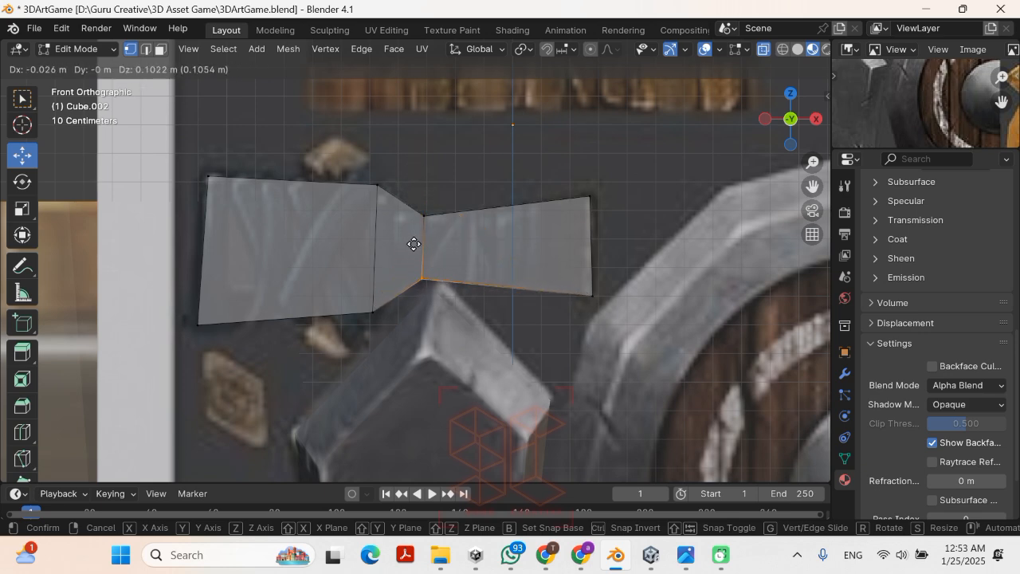
left_click(414, 244)
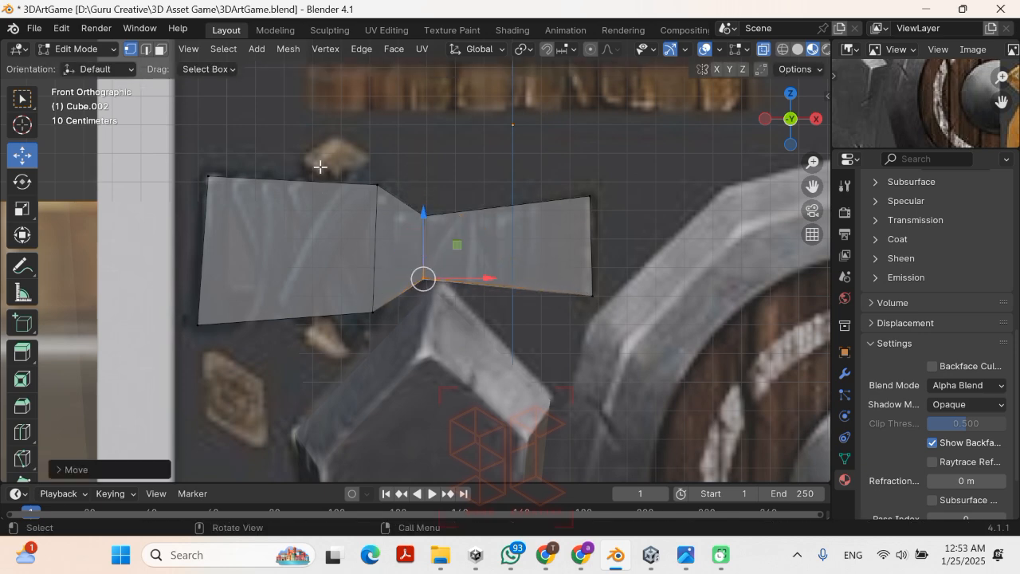
Step: Nudge the handle's upper left corner and add two vertical loop cuts in the left section, around the guard spikes
left_click_drag(199, 163, 227, 205)
key("g")
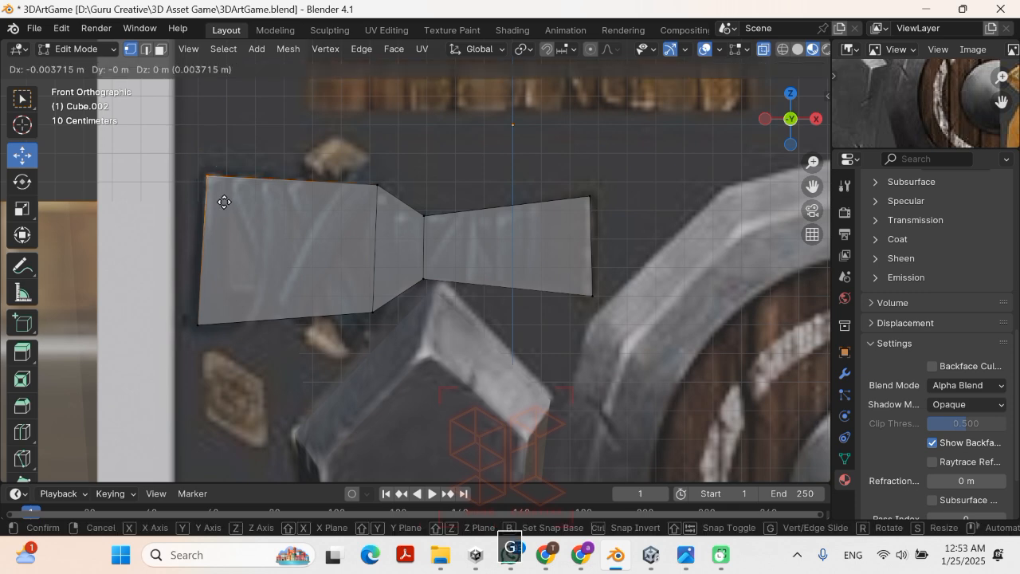
left_click(224, 203)
key("ctrl+r")
left_click(310, 155)
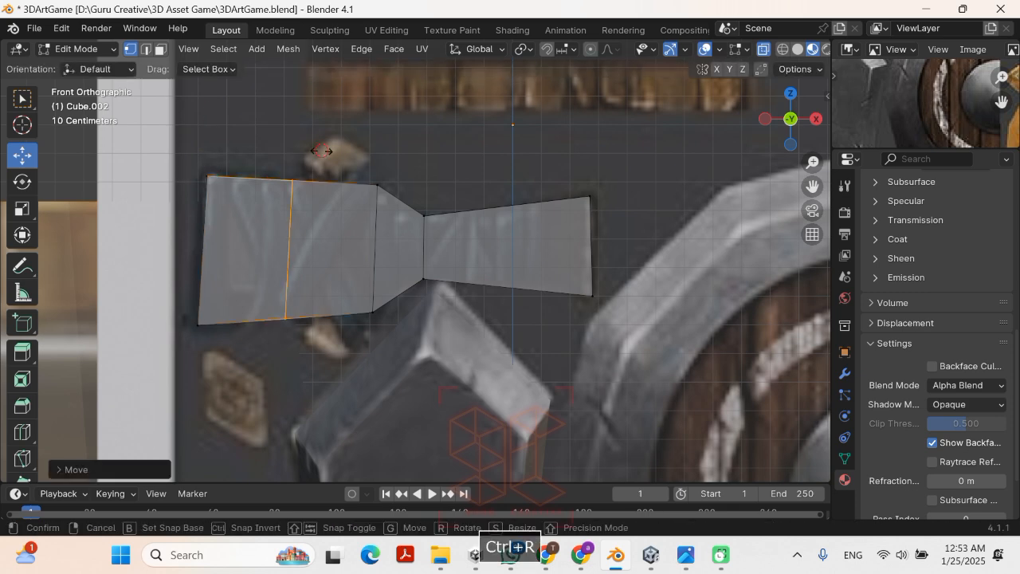
left_click(332, 152)
key("ctrl+r")
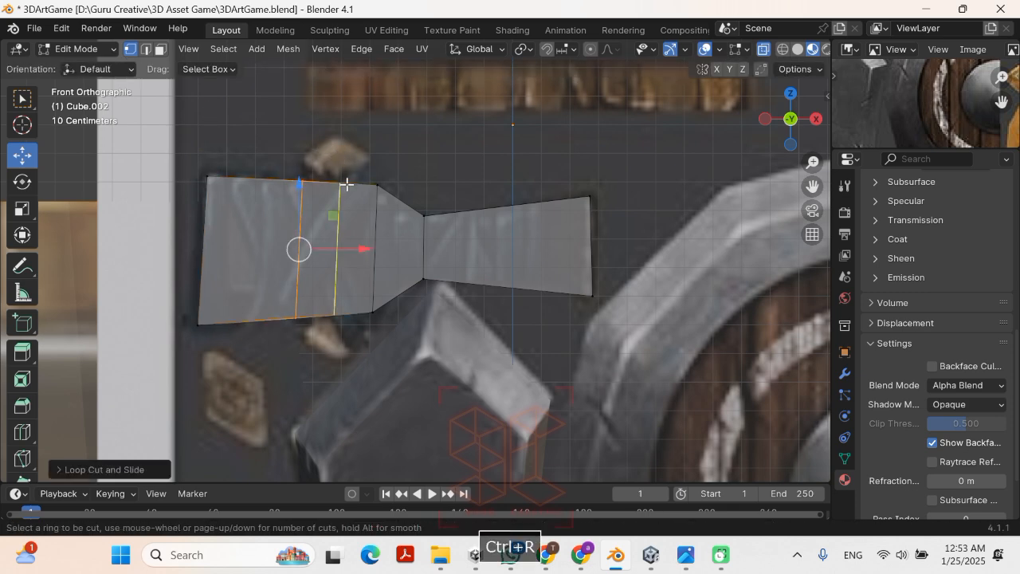
left_click(344, 180)
left_click(341, 177)
Step: Pull the upper and lower vertices of the guard's middle loop outward to the tips of the reference guard spikes
left_click_drag(368, 143, 336, 196)
key("g")
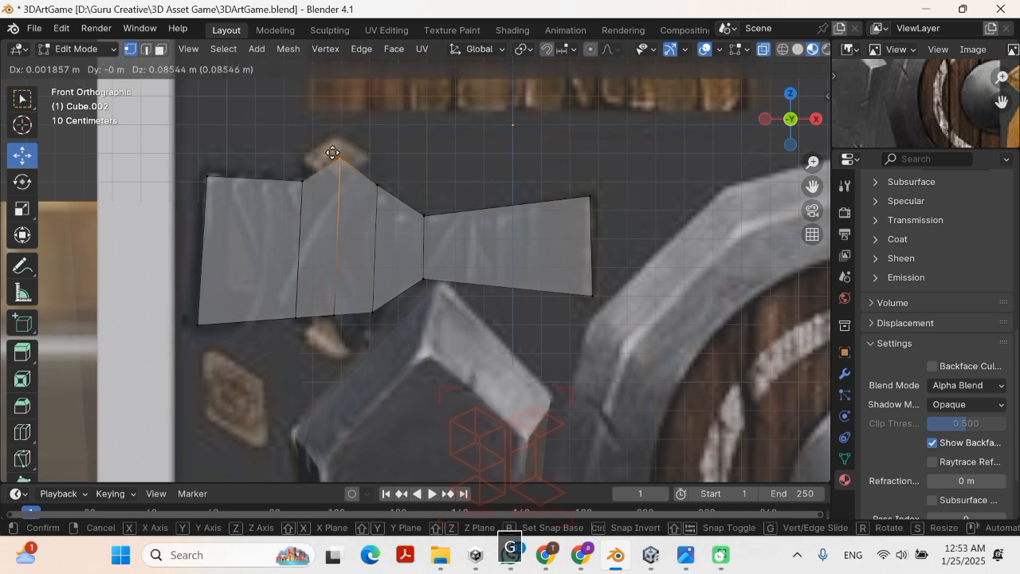
left_click(334, 142)
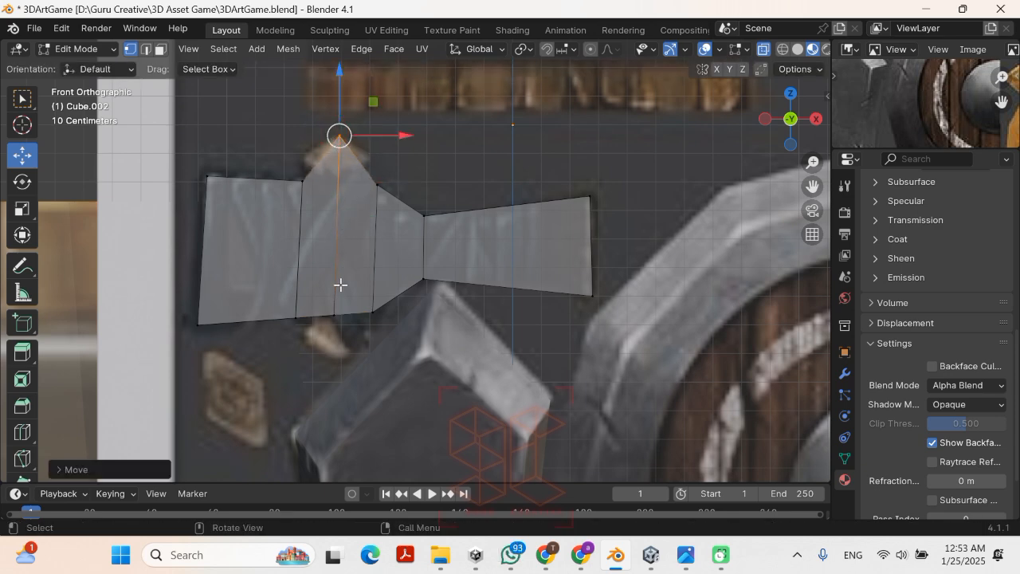
left_click_drag(344, 287, 328, 355)
key("g")
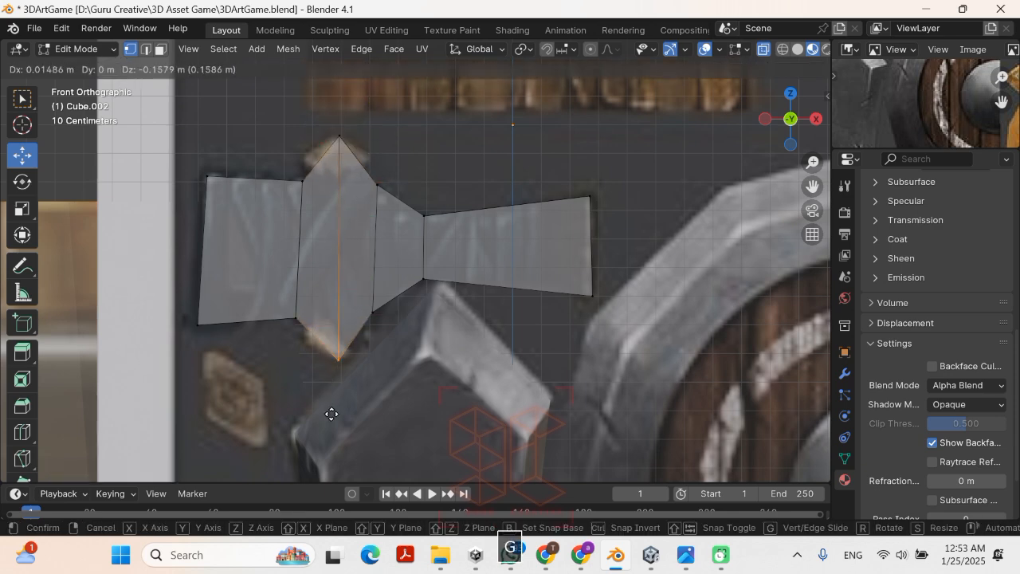
left_click(333, 415)
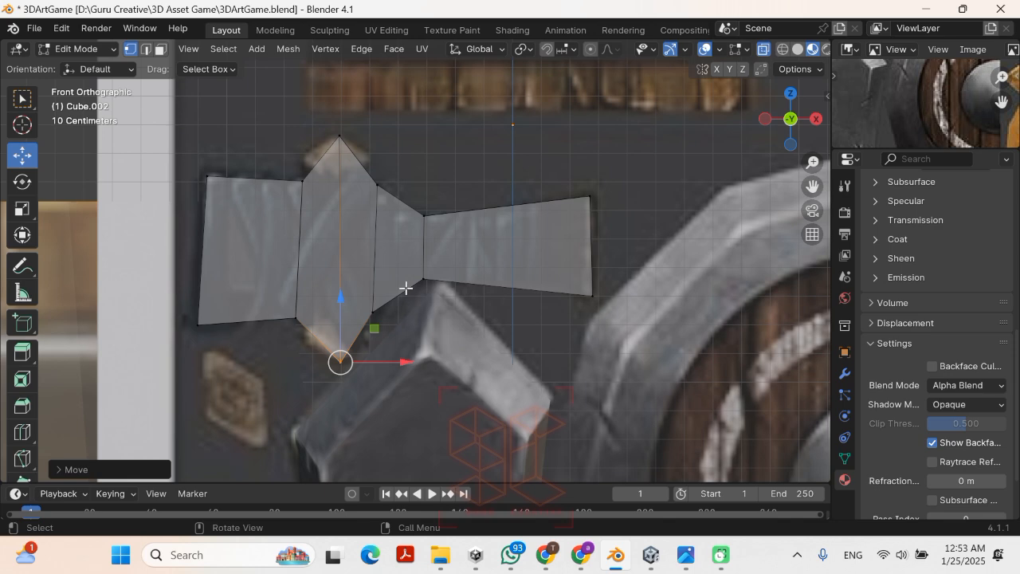
Step: Add a vertical loop cut in the guard's left half and pull its upper and lower vertices outward to the reference spike edges
key("ctrl+r")
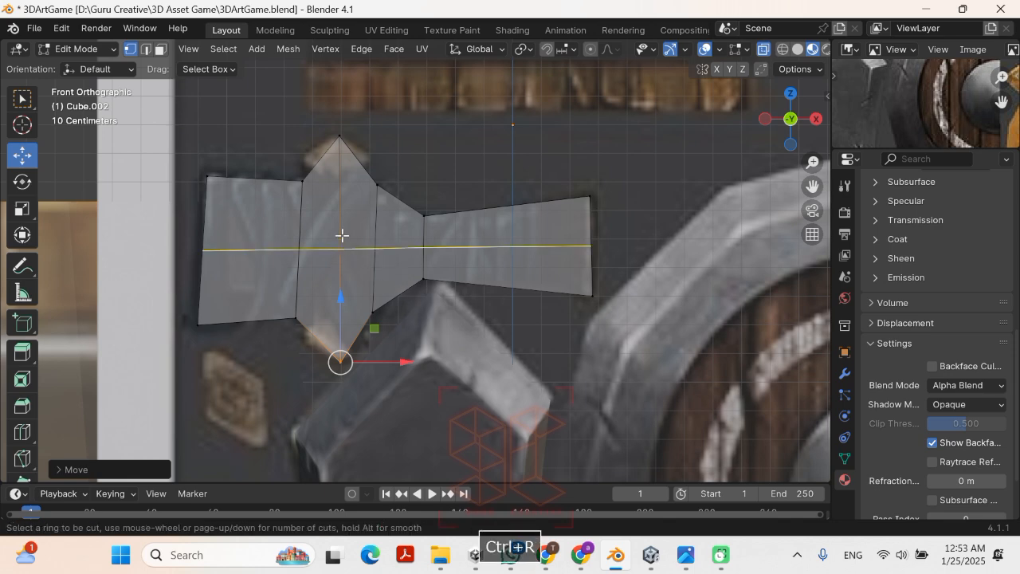
left_click(318, 158)
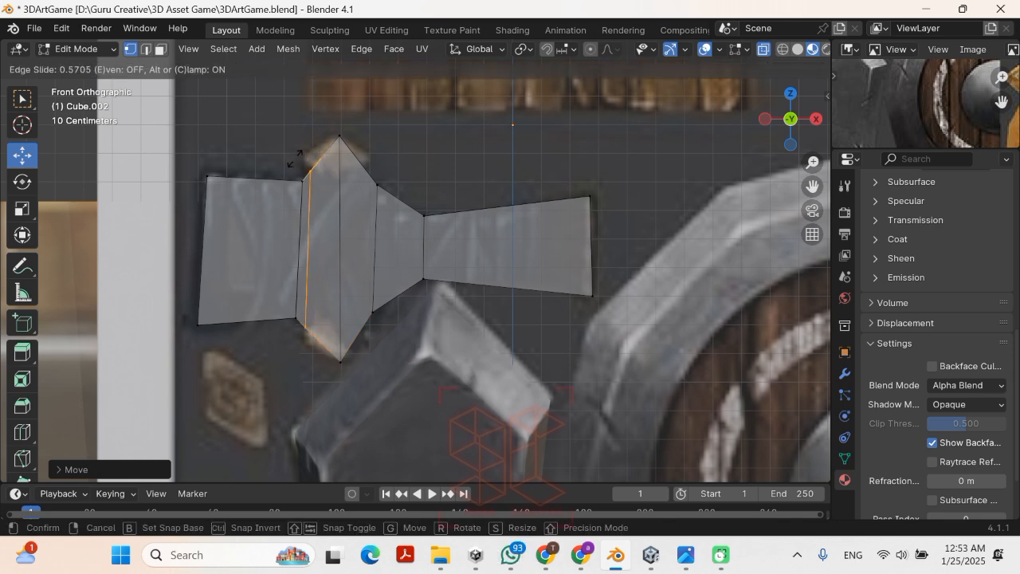
left_click(295, 159)
left_click_drag(281, 149, 320, 173)
key("g")
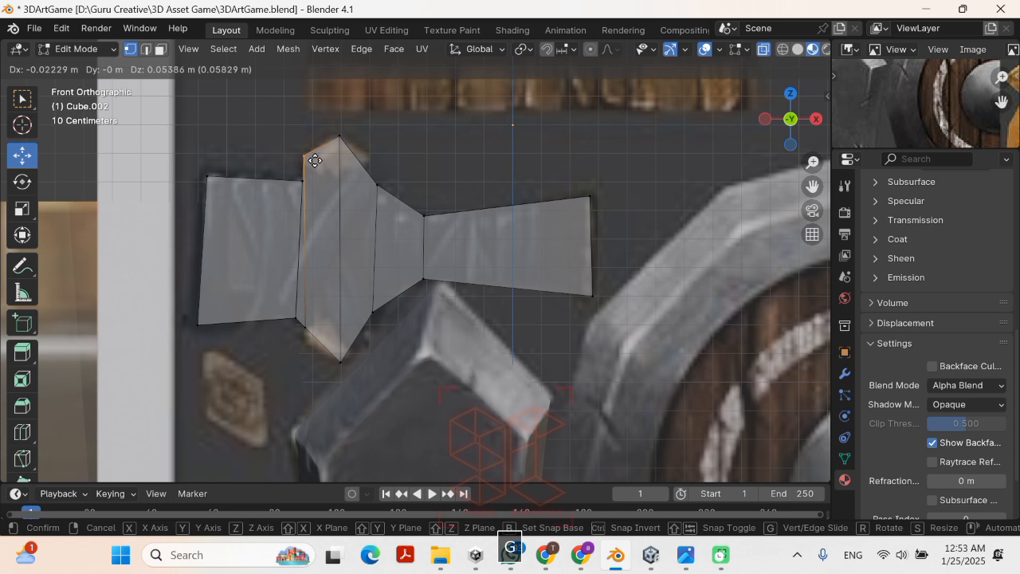
left_click(316, 161)
left_click(297, 345)
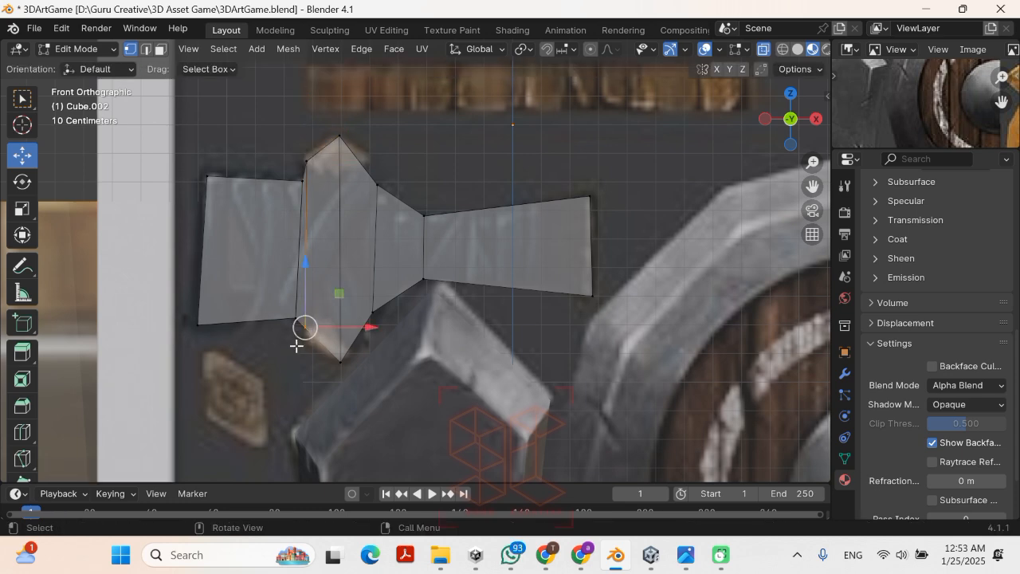
key("g")
left_click(294, 361)
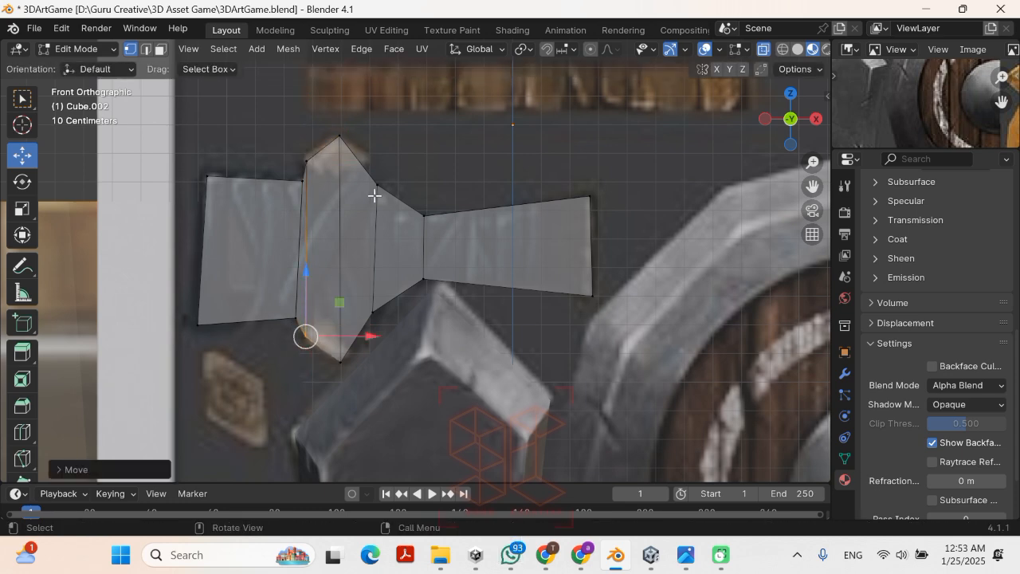
Step: Add a vertical loop cut in the guard's right half and fit its upper and lower vertices to the reference spike edges
key("ctrl+r")
left_click(368, 162)
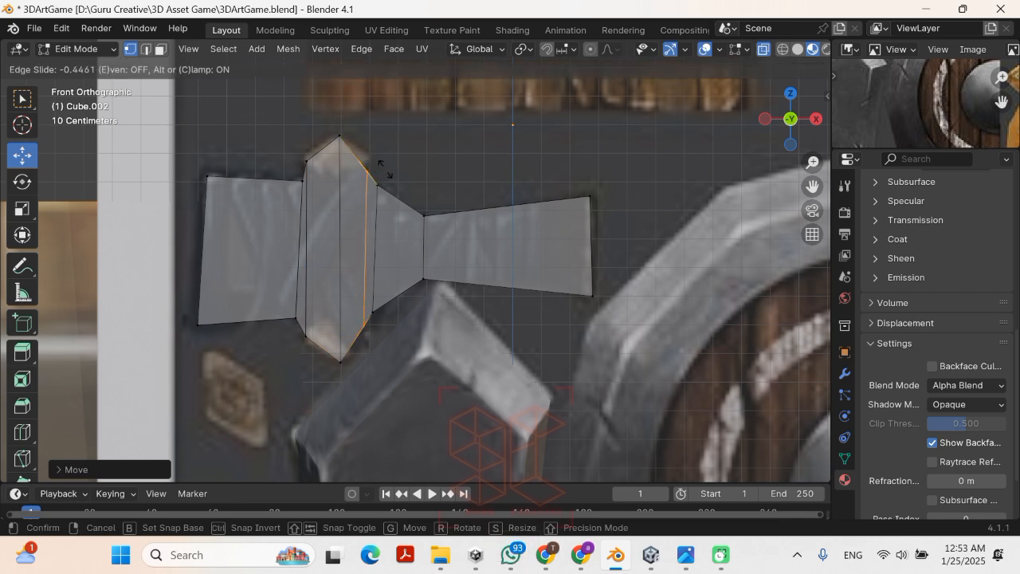
left_click(385, 168)
key("g")
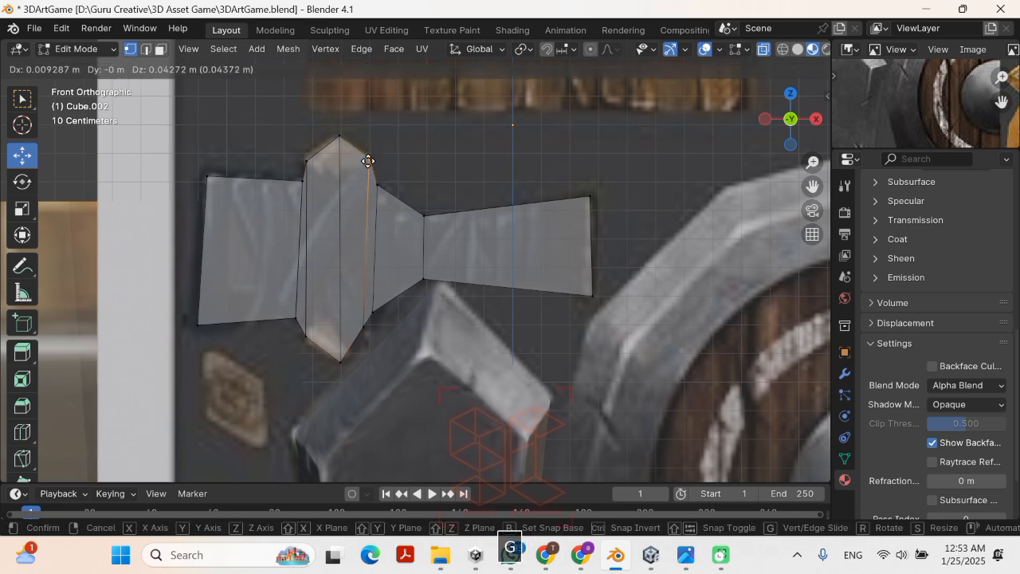
left_click(369, 162)
left_click(362, 327)
key("g")
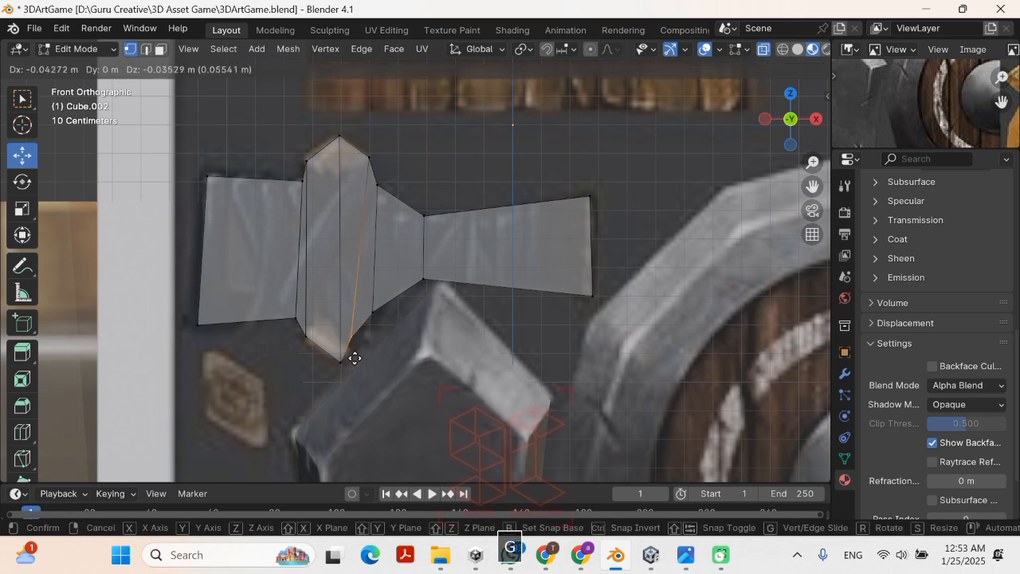
left_click(374, 349)
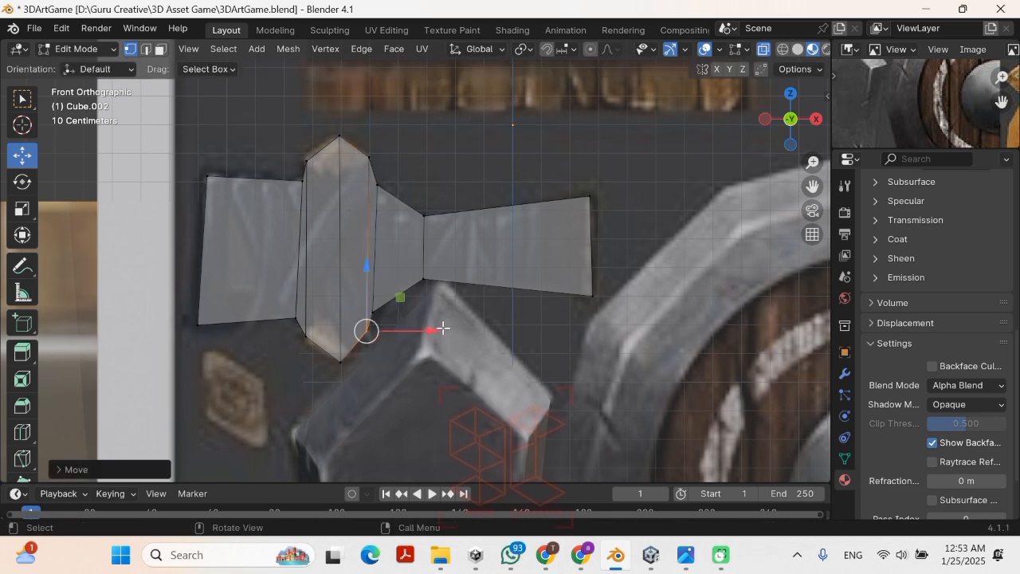
key("g")
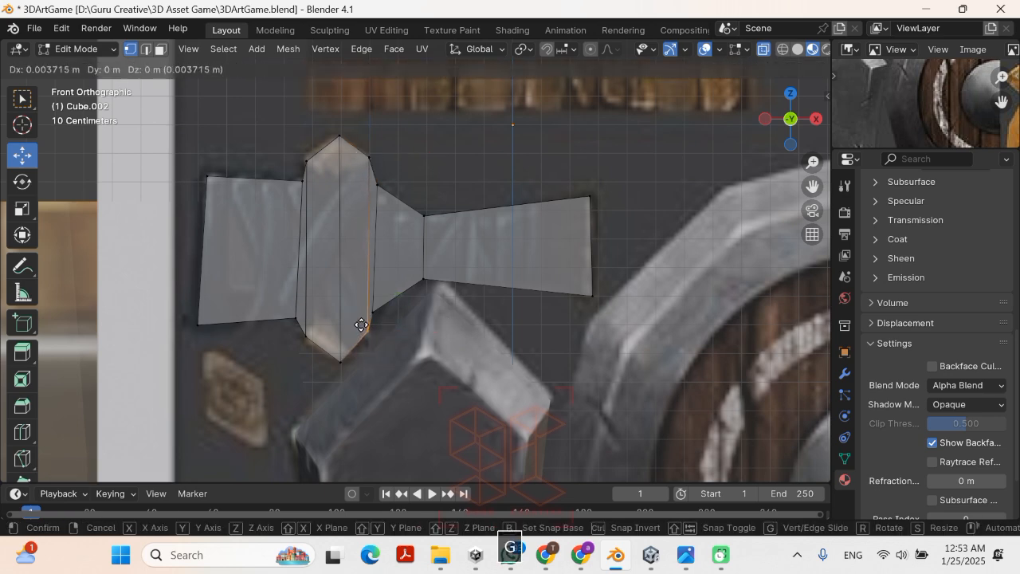
left_click(359, 325)
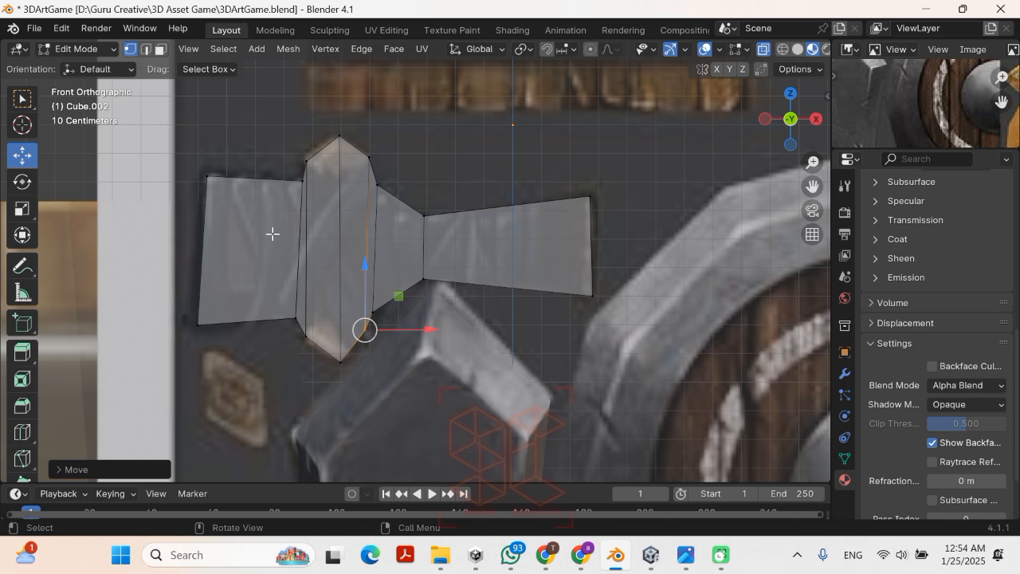
Step: Add a vertical loop cut in the section left of the guard and nudge its upper vertex to the reference outline
key("ctrl+r")
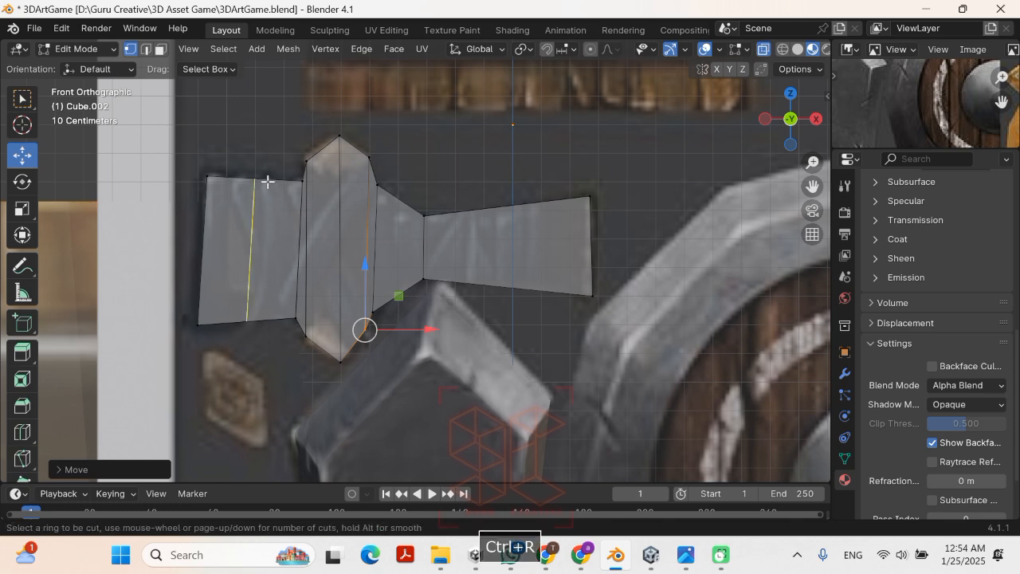
left_click(266, 180)
left_click(284, 194)
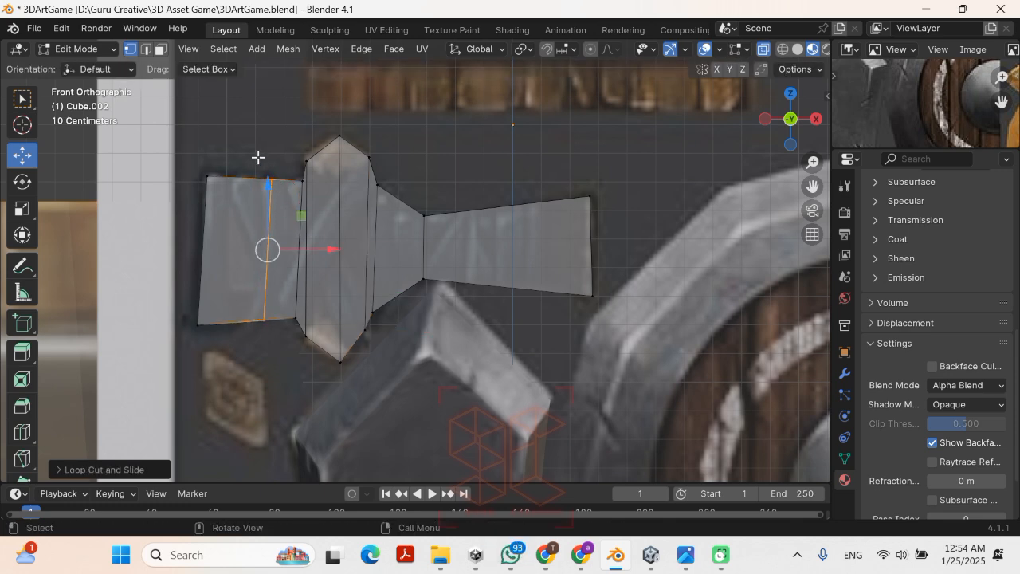
left_click_drag(257, 157, 282, 198)
key("g")
left_click(282, 196)
Step: Move the lower left corner down slightly and raise the adjacent loop's lower vertex to follow the reference outline
left_click_drag(249, 301, 282, 349)
left_click_drag(171, 303, 220, 365)
key("g")
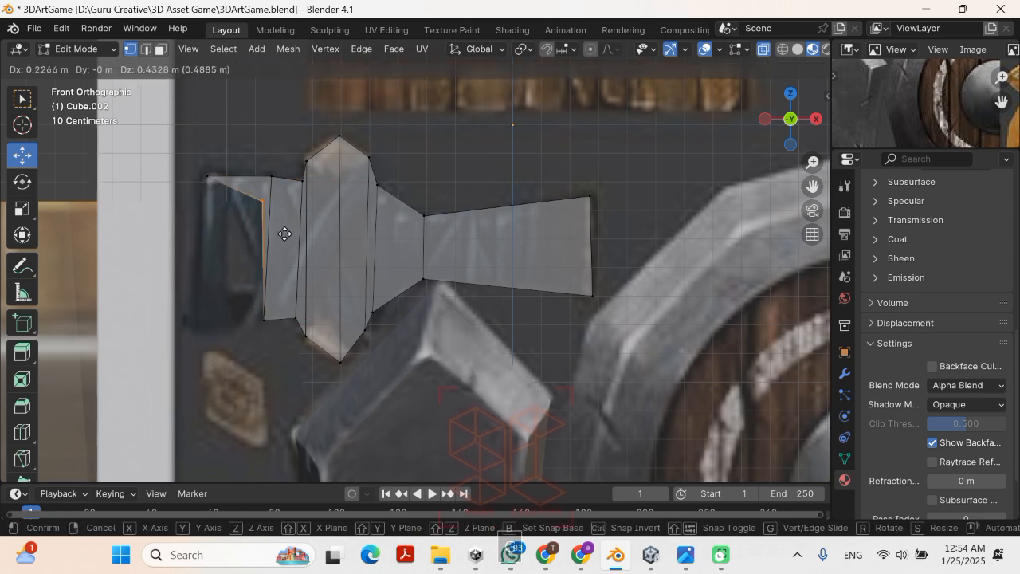
left_click(212, 364)
left_click(259, 318)
key("g")
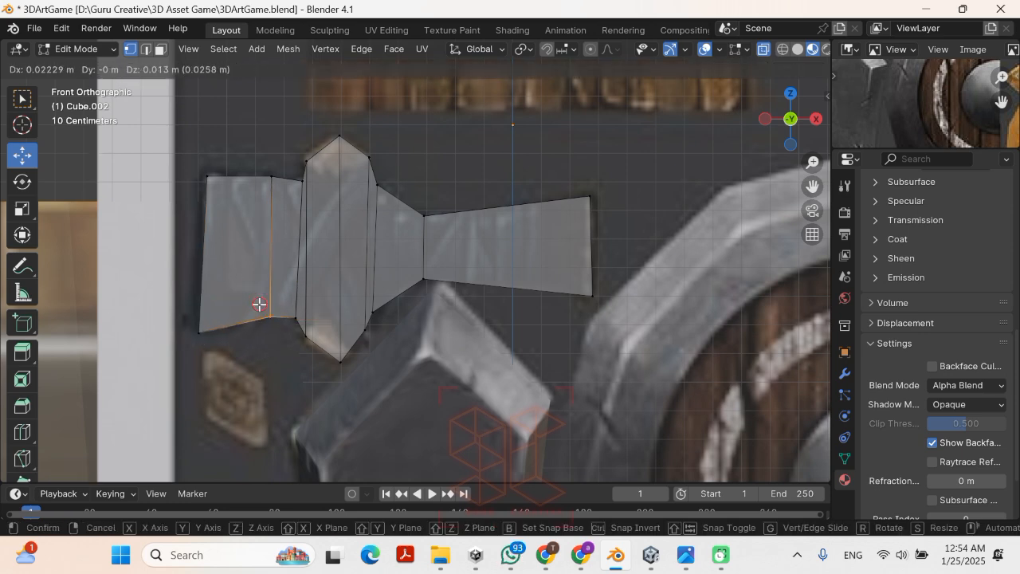
left_click(259, 304)
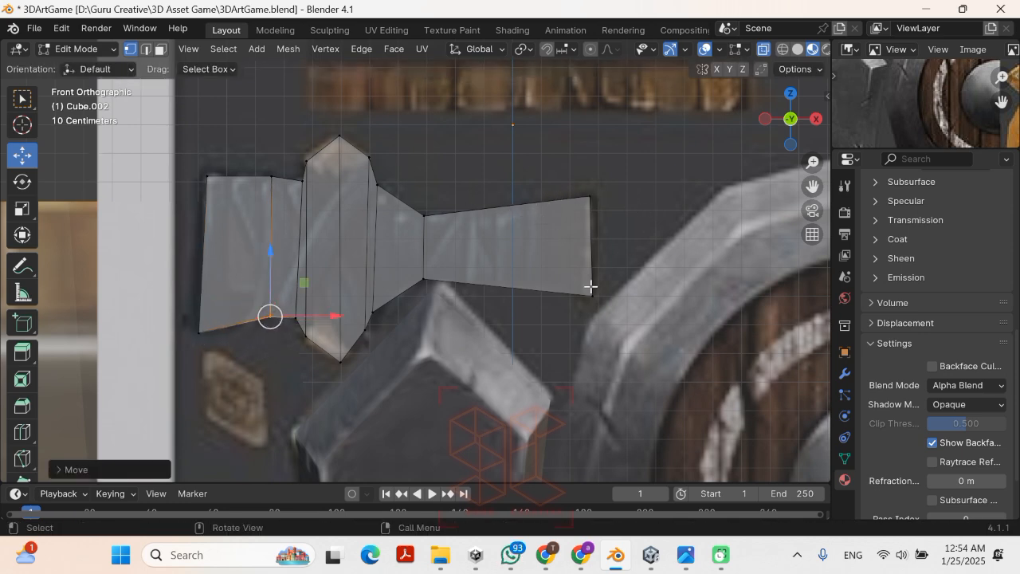
Step: Add a vertical loop cut midway along the flared grip section right of the waist
left_click_drag(555, 162, 632, 346)
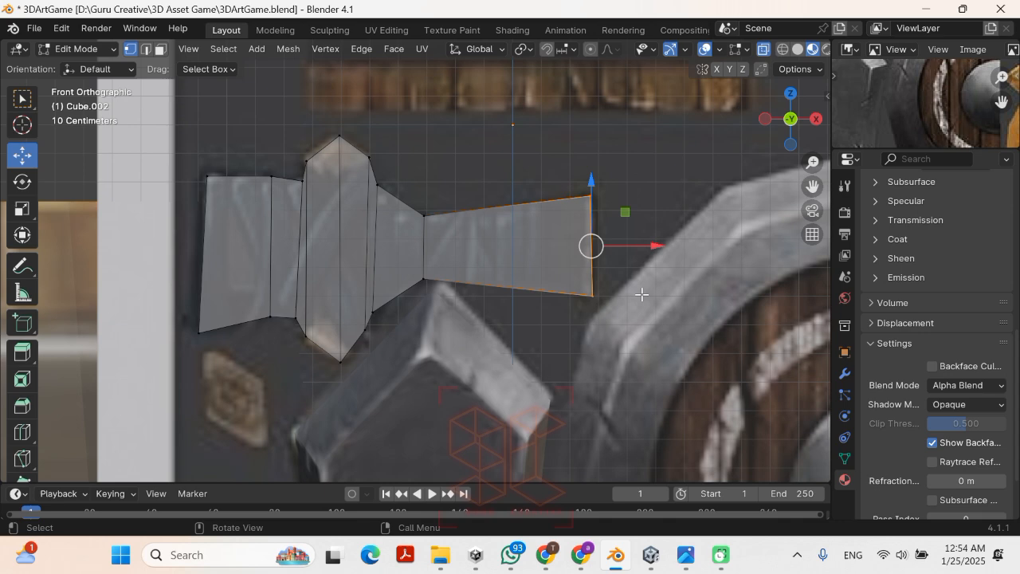
left_click(580, 348)
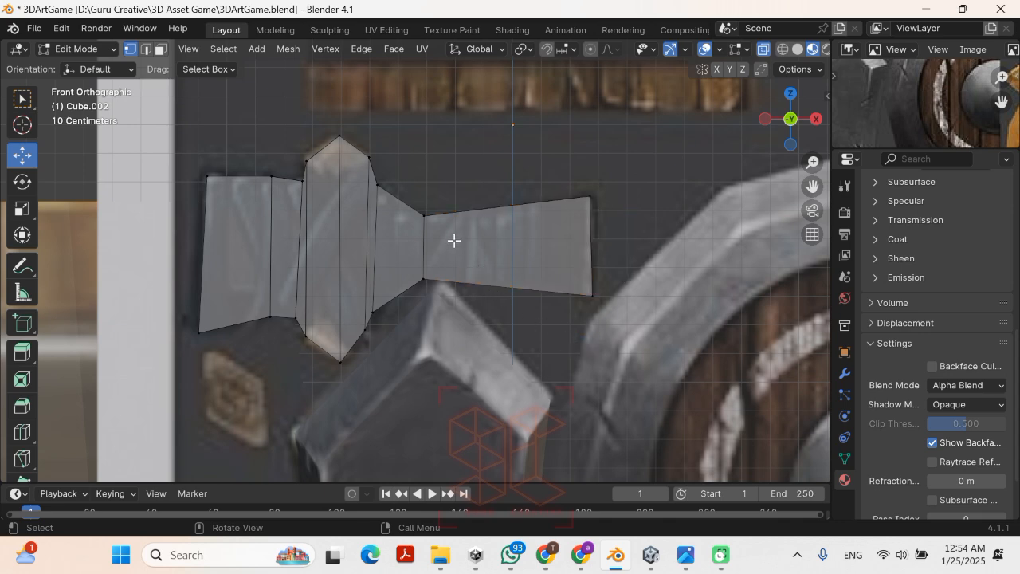
scroll(454, 240, "down", 3)
scroll(491, 274, "up", 6)
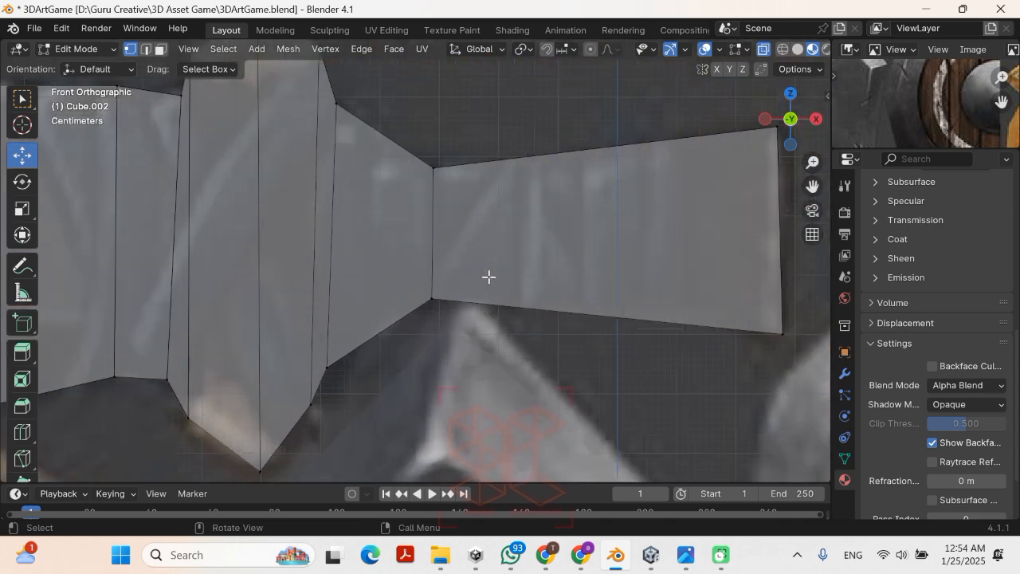
scroll(484, 272, "down", 2)
key("ctrl+r")
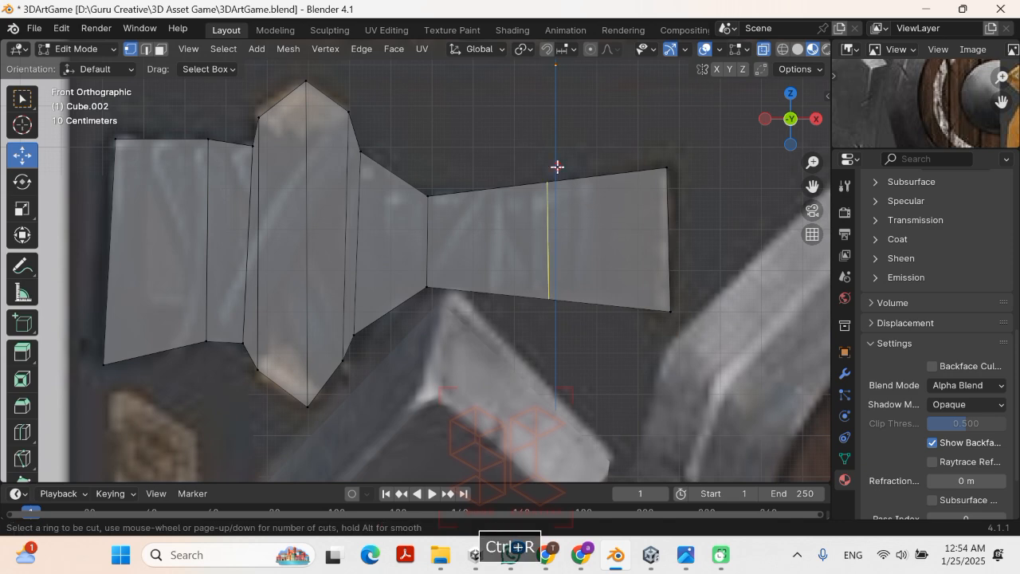
left_click(555, 169)
Step: Pull the upper and lower vertices of the grip's middle loop slightly inward to curve its outline
left_click_drag(535, 216, 539, 219)
key("g")
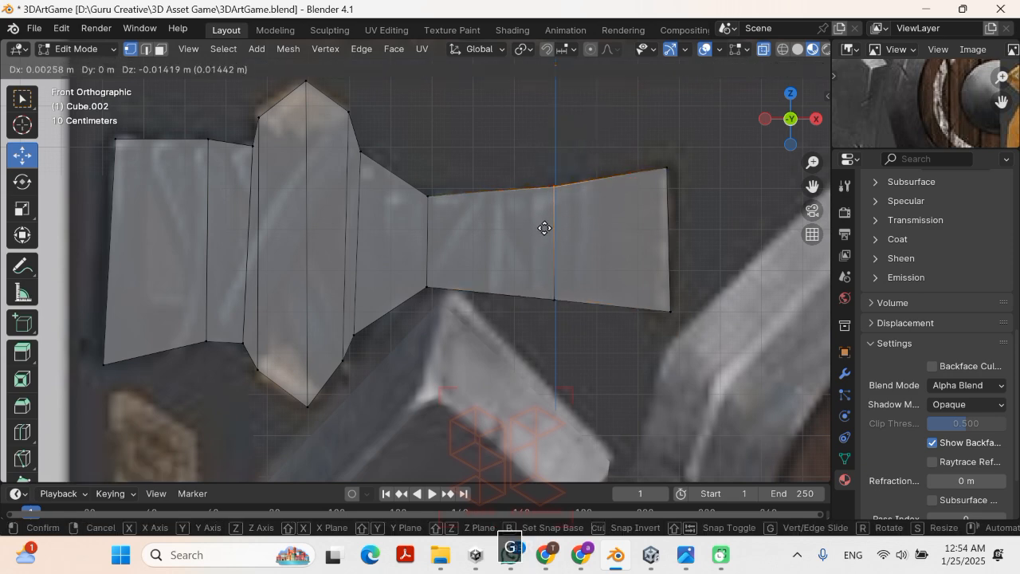
left_click(541, 226)
left_click(531, 286)
key("g")
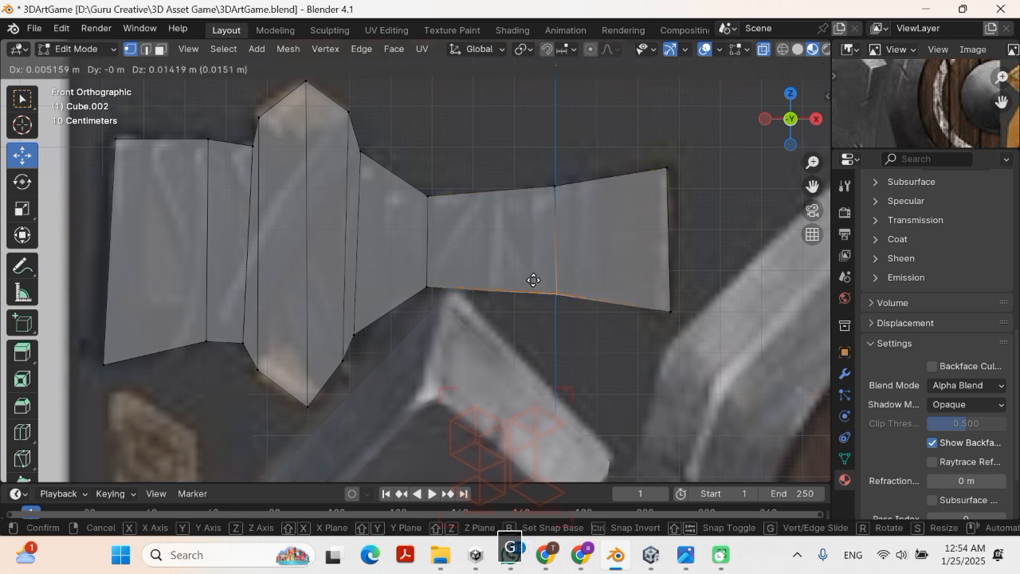
left_click(535, 279)
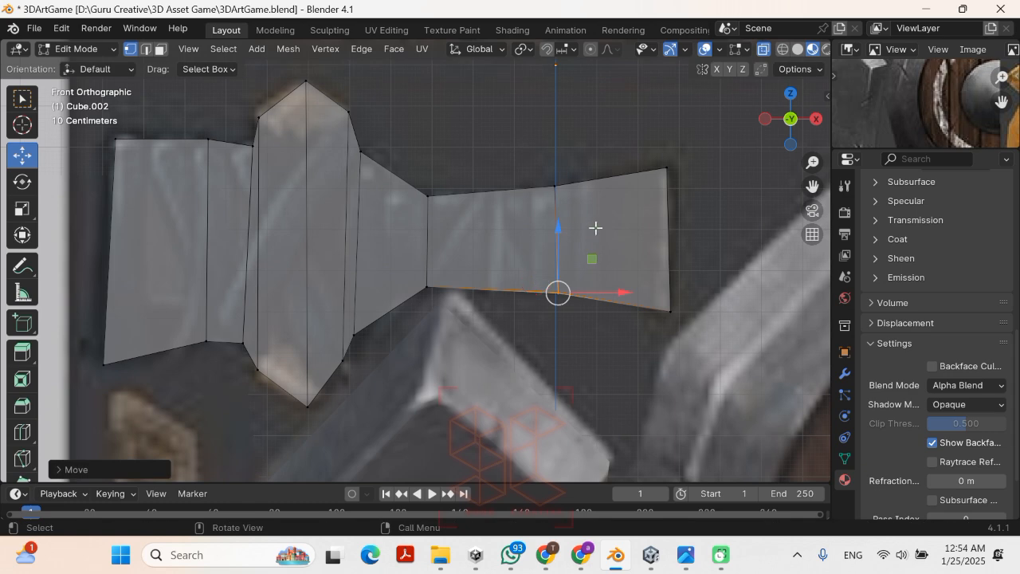
Step: Return to Object Mode and set the handle material's blend mode to Opaque
scroll(595, 229, "down", 4)
scroll(552, 287, "down", 3)
scroll(503, 314, "up", 3)
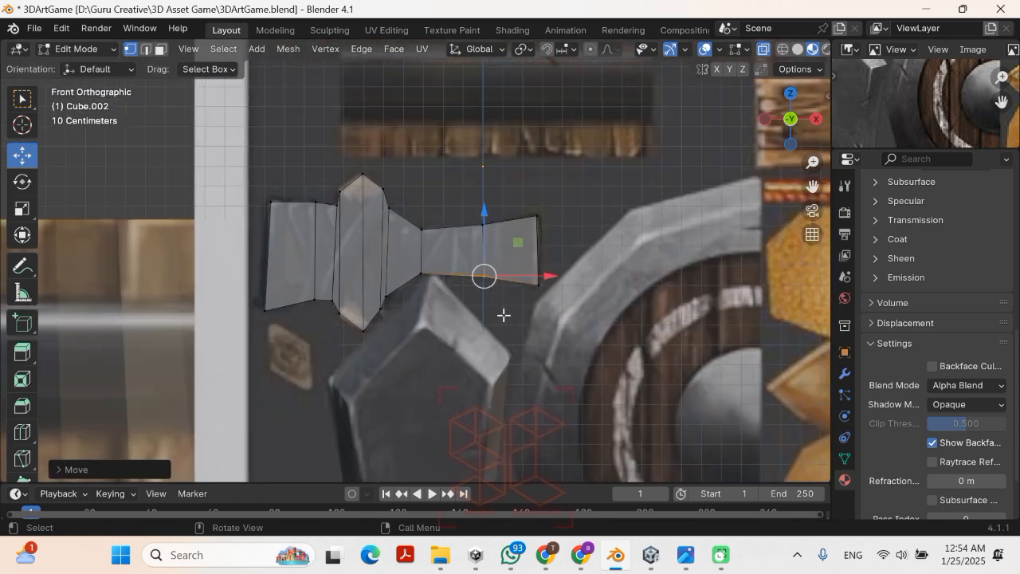
scroll(431, 254, "up", 3)
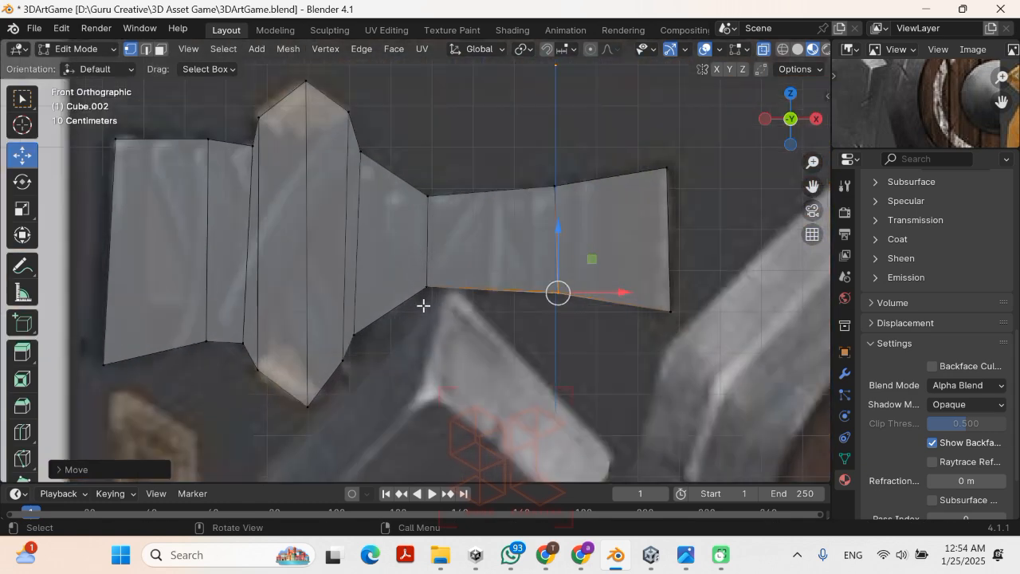
scroll(428, 248, "down", 3)
scroll(428, 263, "down", 2)
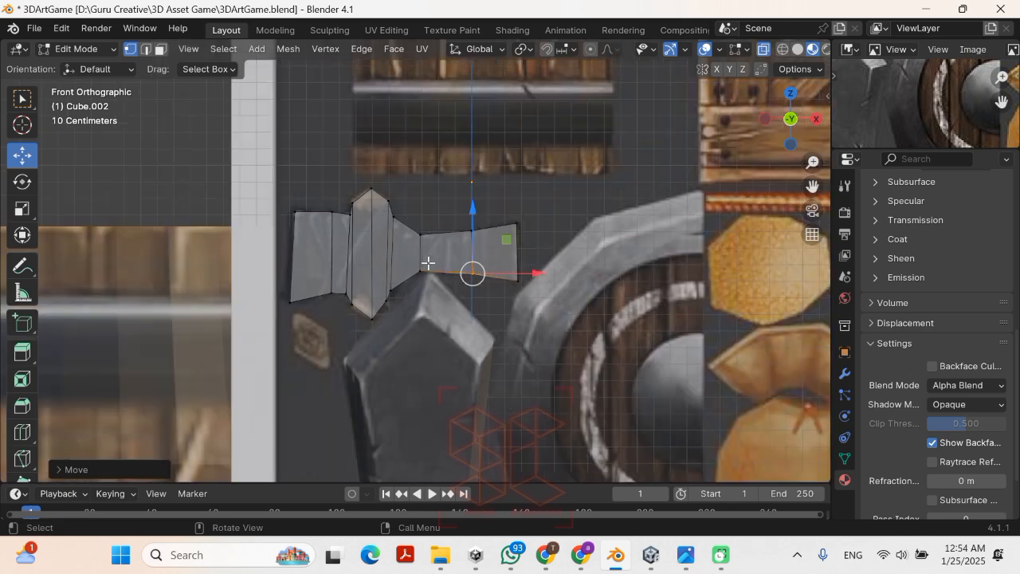
key("Tab")
scroll(420, 258, "down", 3)
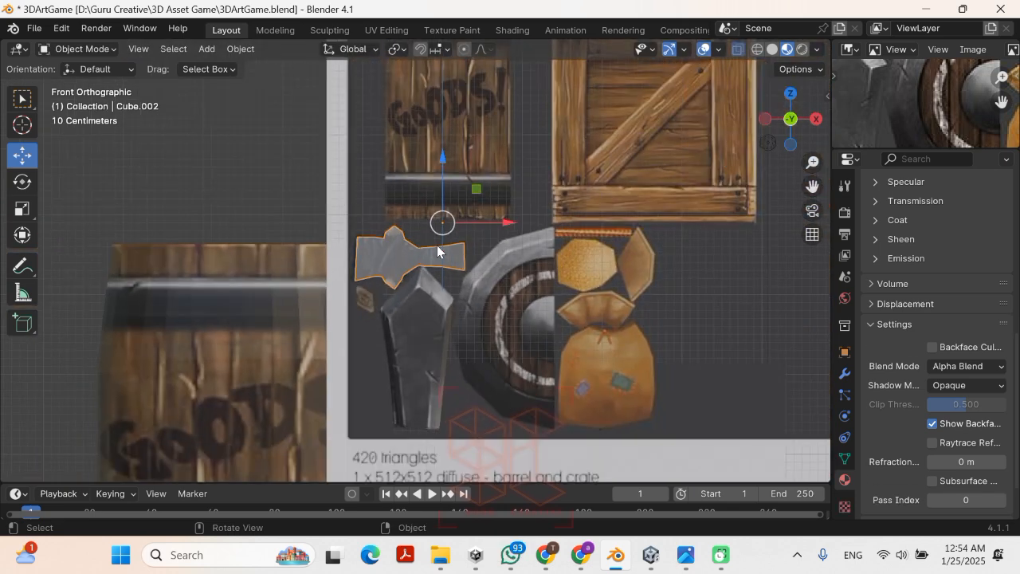
scroll(846, 476, "down", 1)
left_click(961, 365)
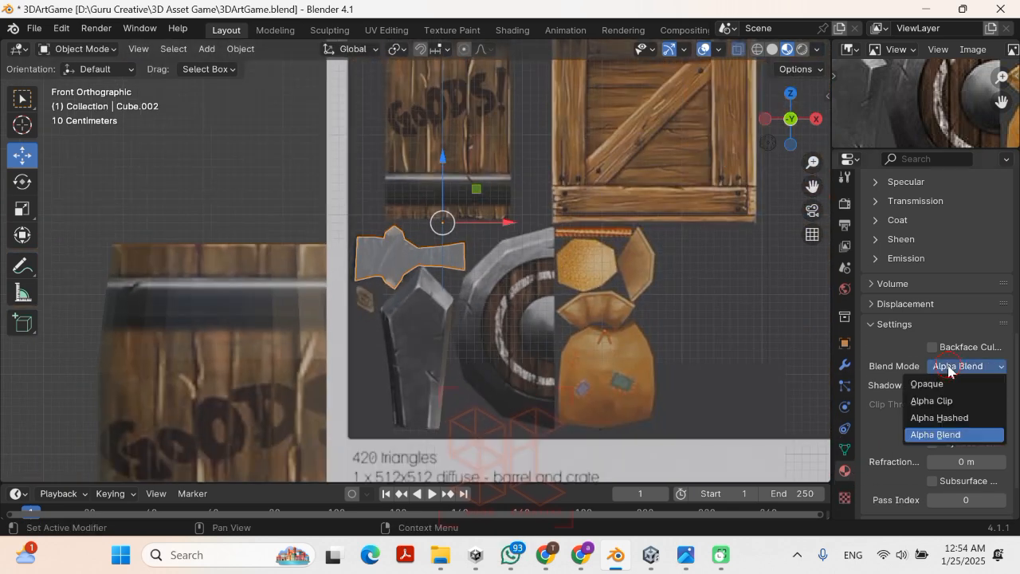
left_click(952, 382)
Step: Scale the handle along the Y axis to about 0.05 to make it thin, and fine-tune its thickness against the blade
scroll(956, 301, "up", 4)
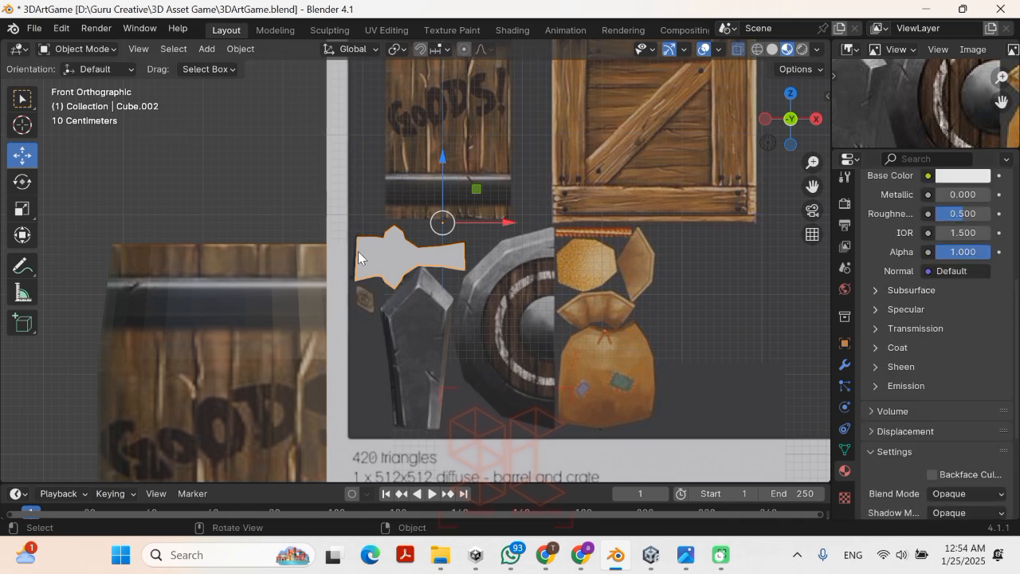
scroll(355, 208, "down", 3)
middle_click_drag(335, 80, 631, 325)
key("s")
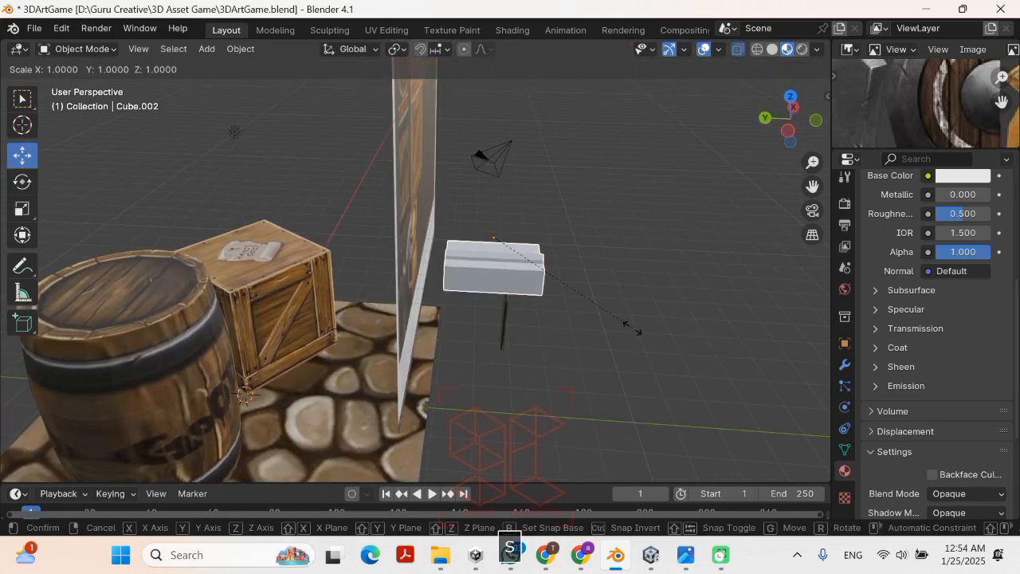
key("y")
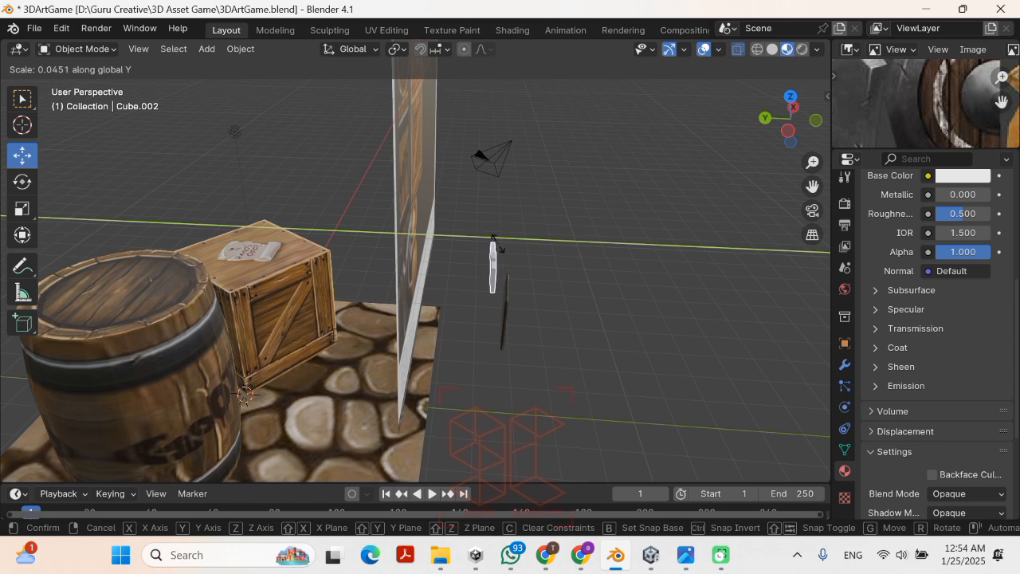
left_click(497, 246)
mouse_move(525, 271)
middle_mouse_down()
mouse_move(510, 263)
mouse_move(527, 272)
middle_mouse_up()
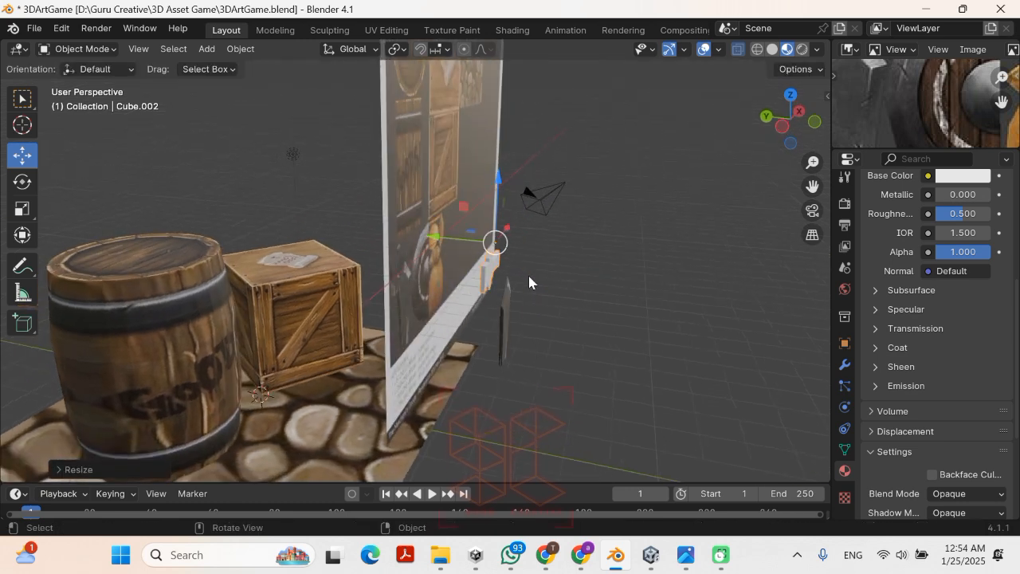
key("s")
key("y")
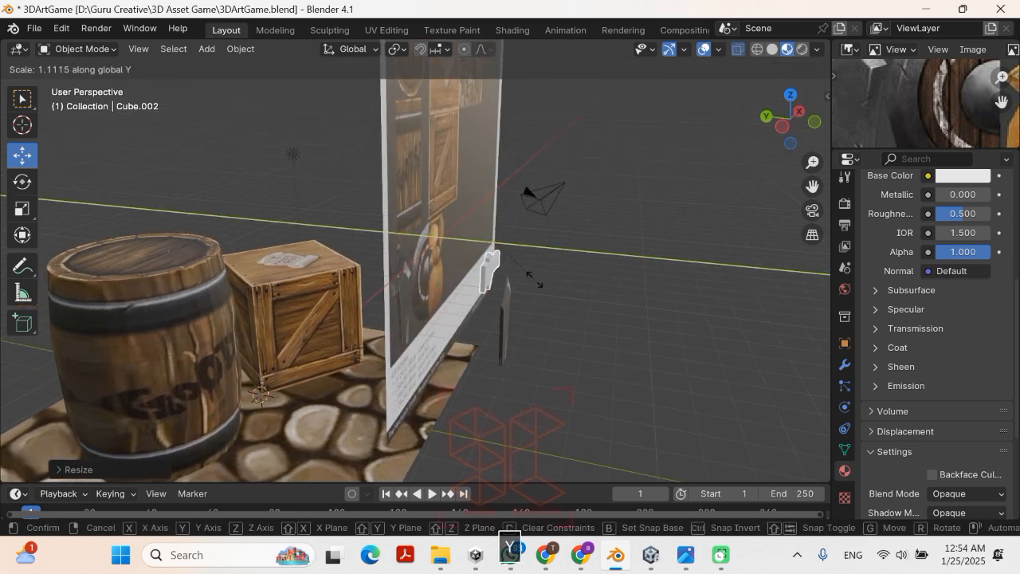
left_click(541, 281)
middle_click_drag(541, 287, 455, 313)
scroll(455, 313, "down", 1)
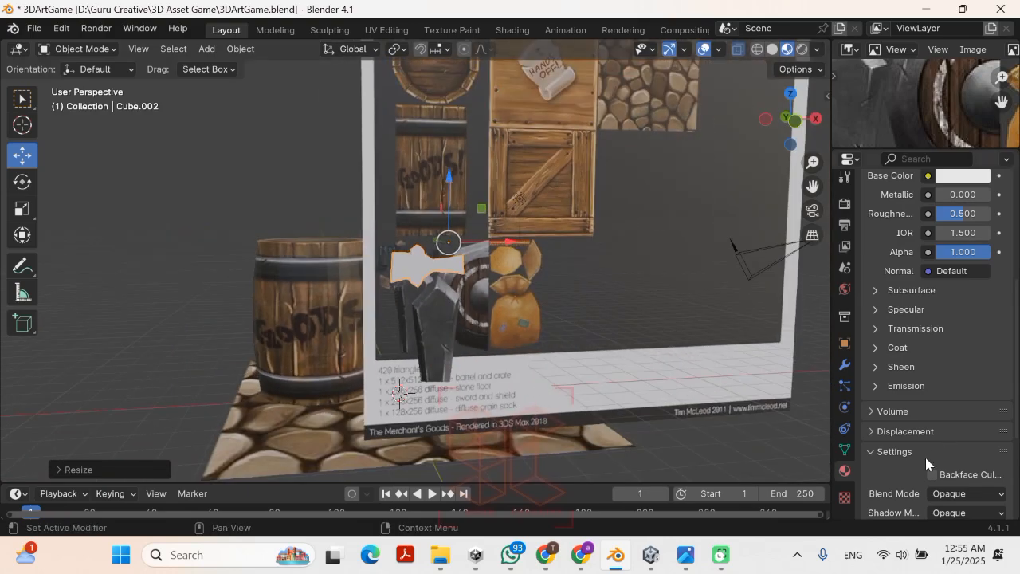
Step: Give the handle material's base colour an image texture and load the Low poly and texture props image into it
left_click(927, 175)
left_click(628, 284)
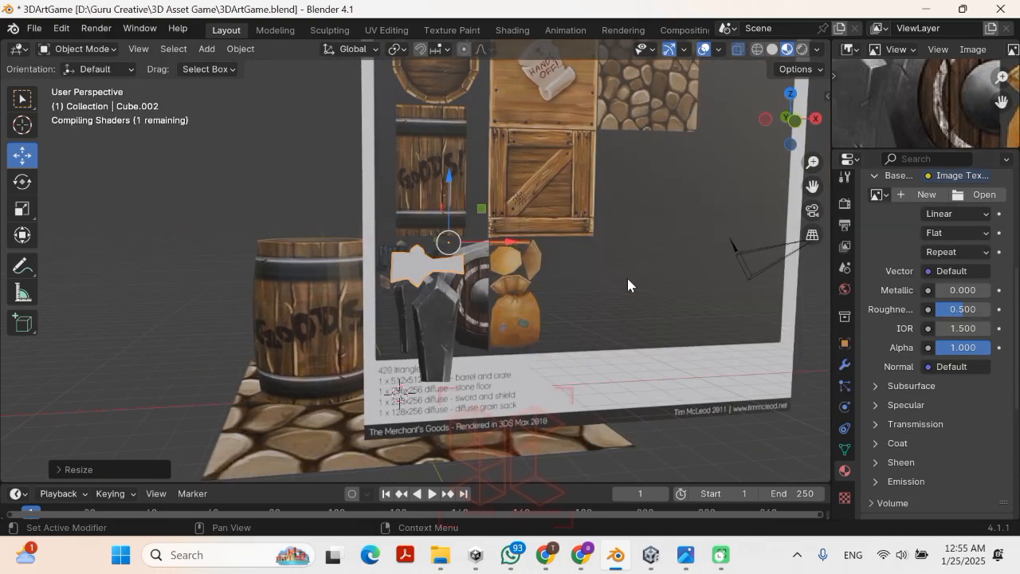
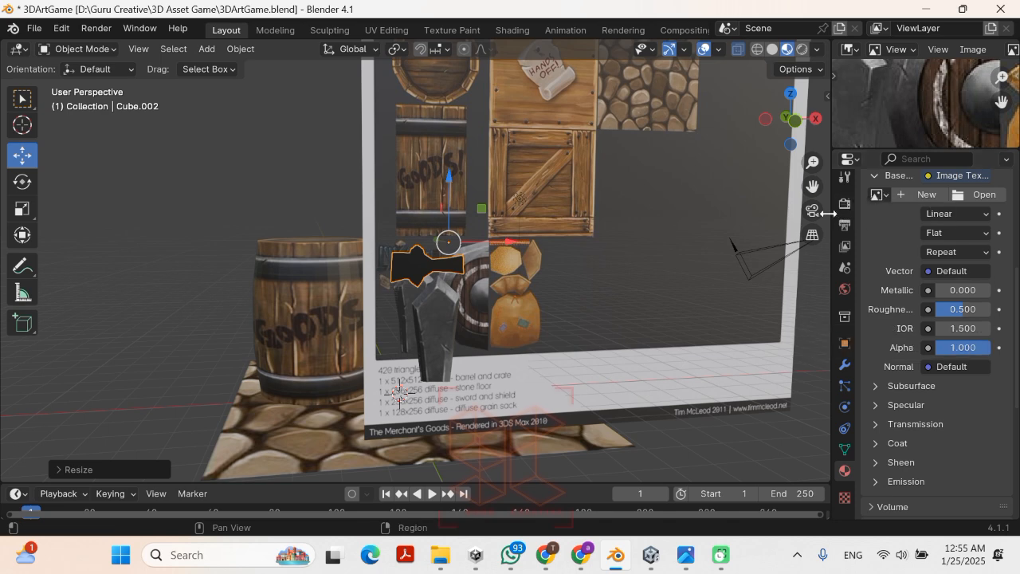
left_click_drag(828, 213, 725, 213)
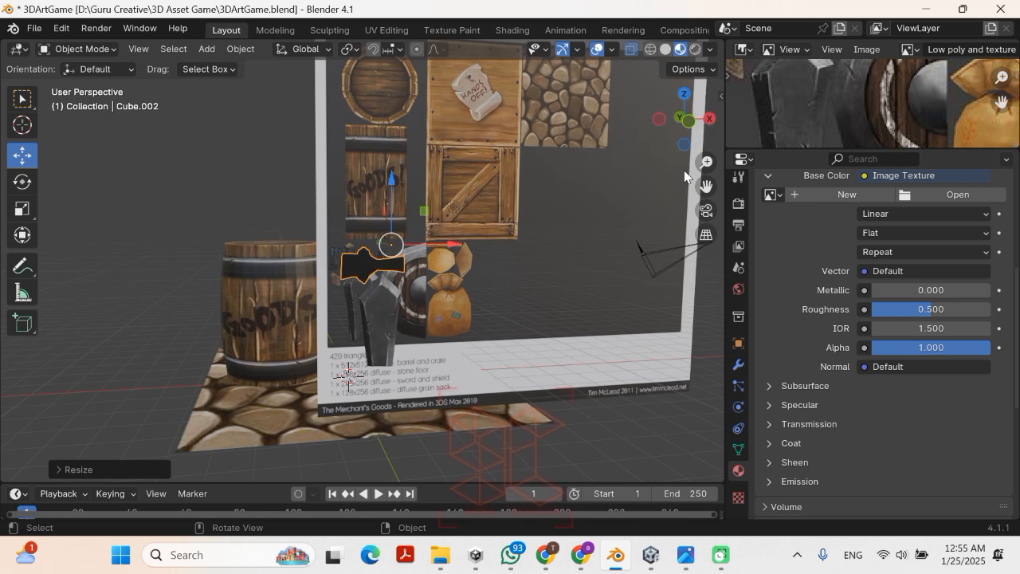
scroll(865, 387, "up", 7)
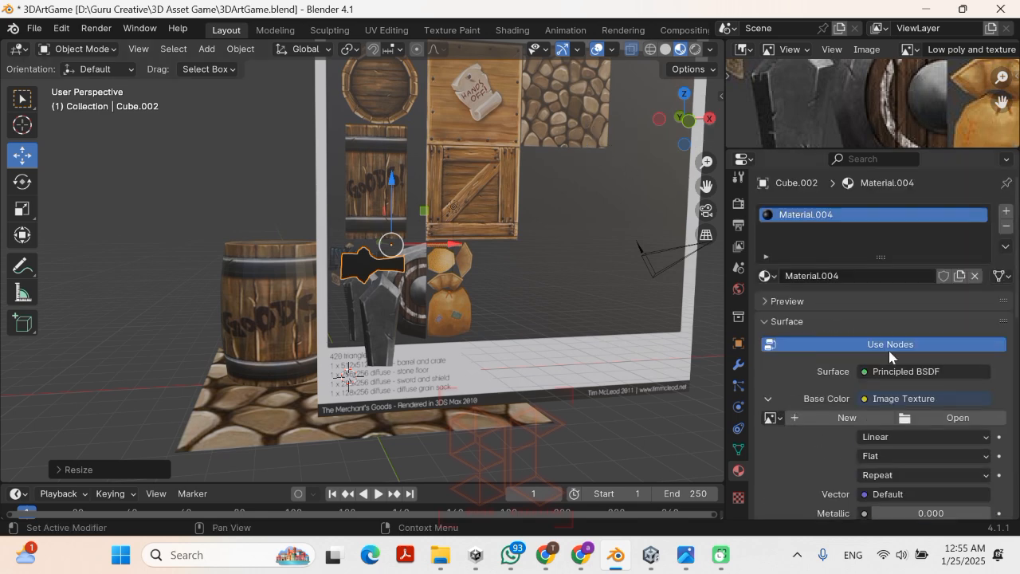
left_click(964, 419)
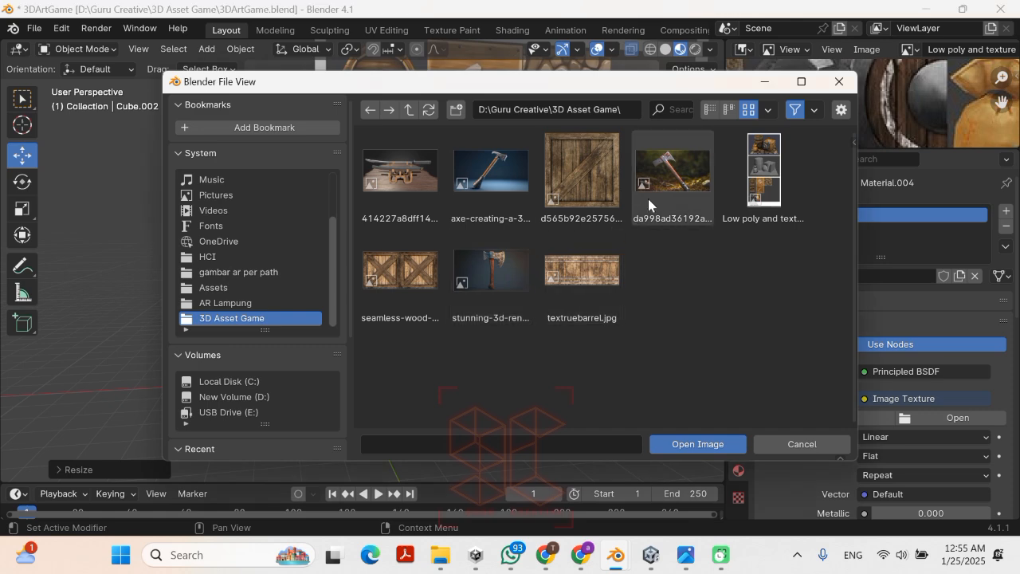
double_click(763, 169)
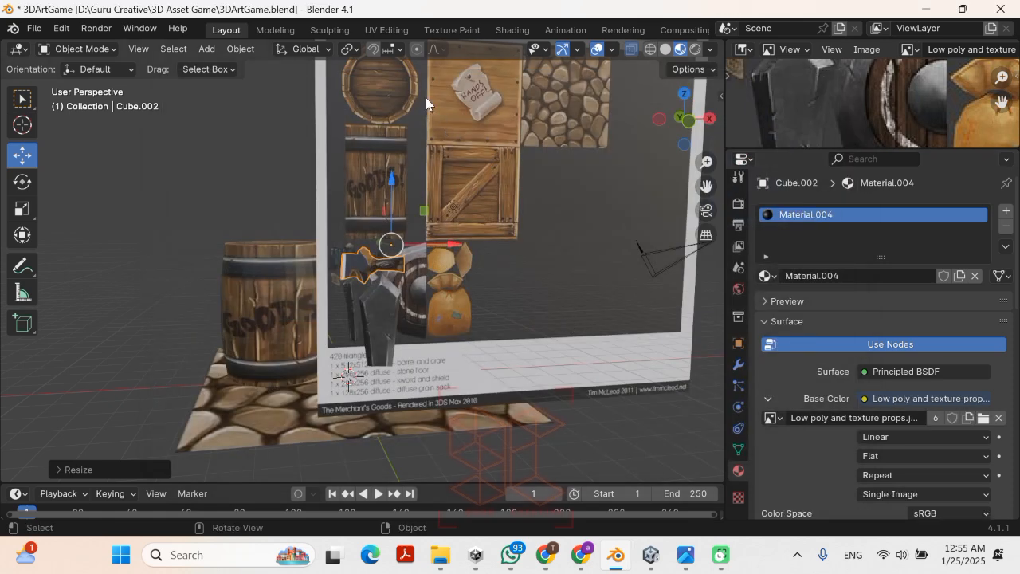
Step: Switch to the UV Editing workspace and unwrap the handle with Project from View in the front view
left_click(386, 30)
scroll(730, 292, "up", 3)
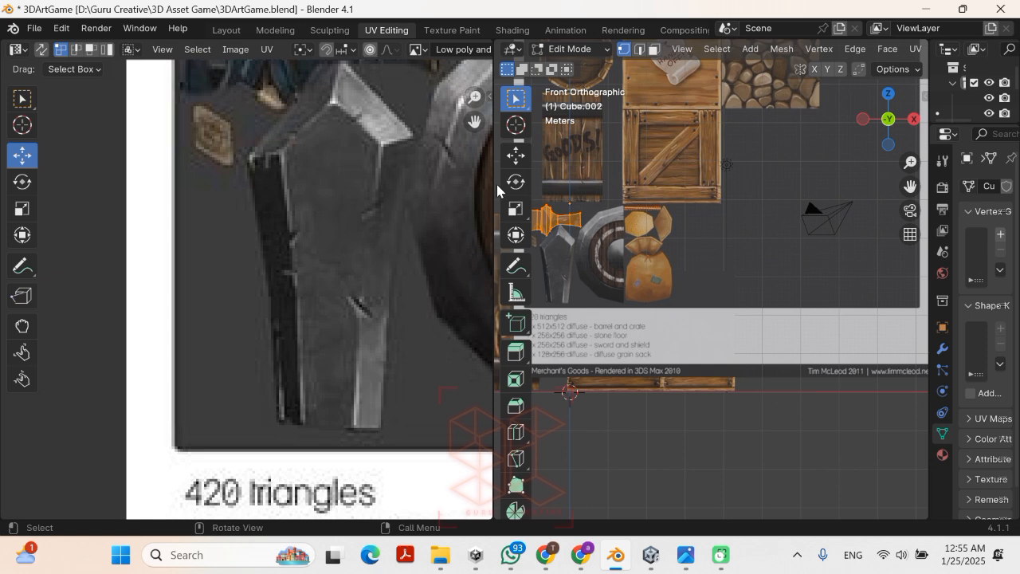
left_click_drag(497, 184, 326, 184)
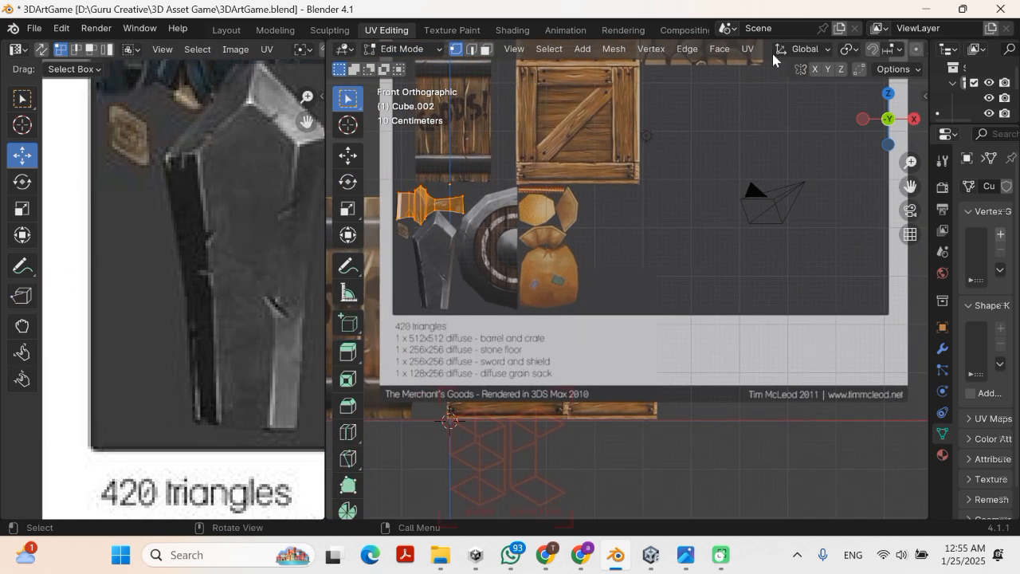
left_click(747, 49)
left_click(776, 191)
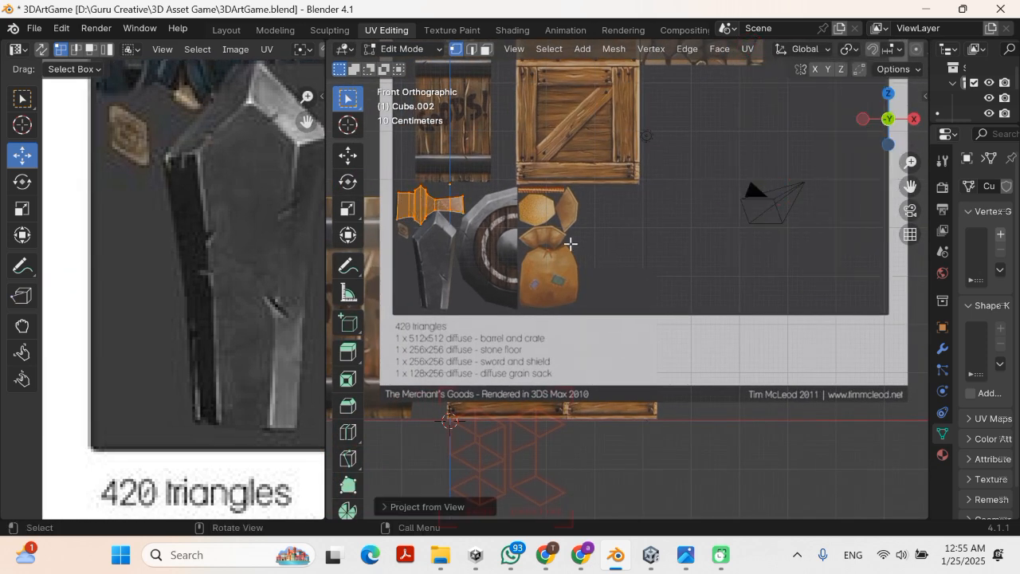
Step: Move the handle's whole UV island onto the blue wrapped handle artwork in the props image
left_click_drag(323, 239, 611, 239)
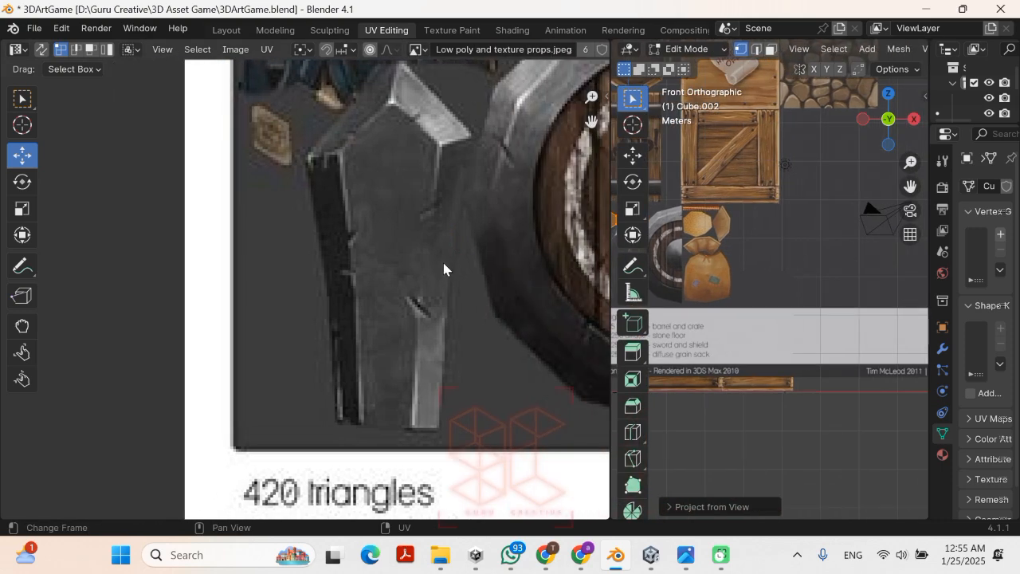
scroll(443, 265, "down", 5)
scroll(437, 200, "down", 1)
middle_click_drag(437, 200, 448, 247, "shift")
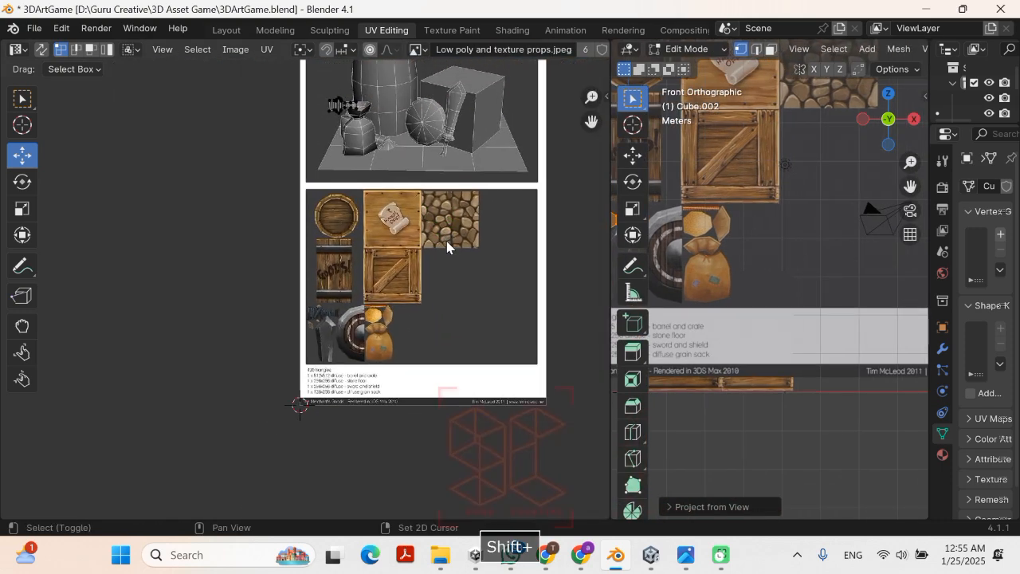
key("g")
left_click(410, 355)
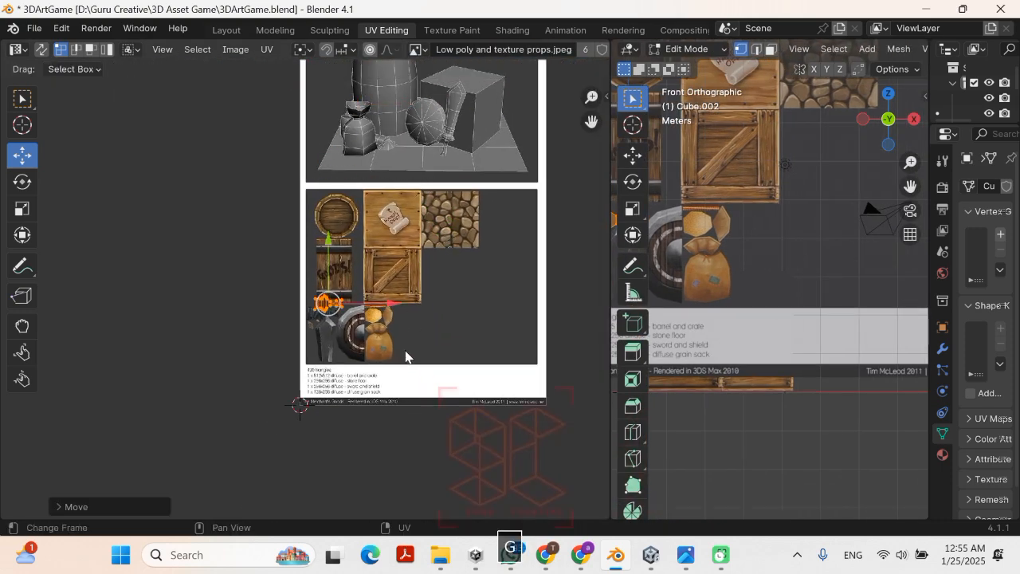
scroll(406, 342, "up", 5)
middle_click_drag(405, 342, 364, 284, "shift")
scroll(375, 289, "up", 1)
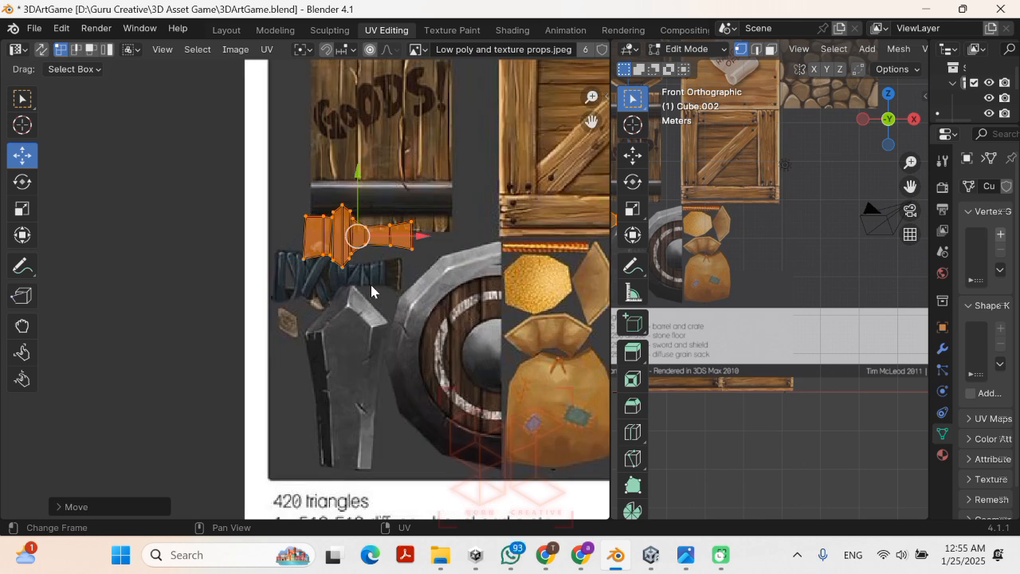
key("g")
left_click(348, 329)
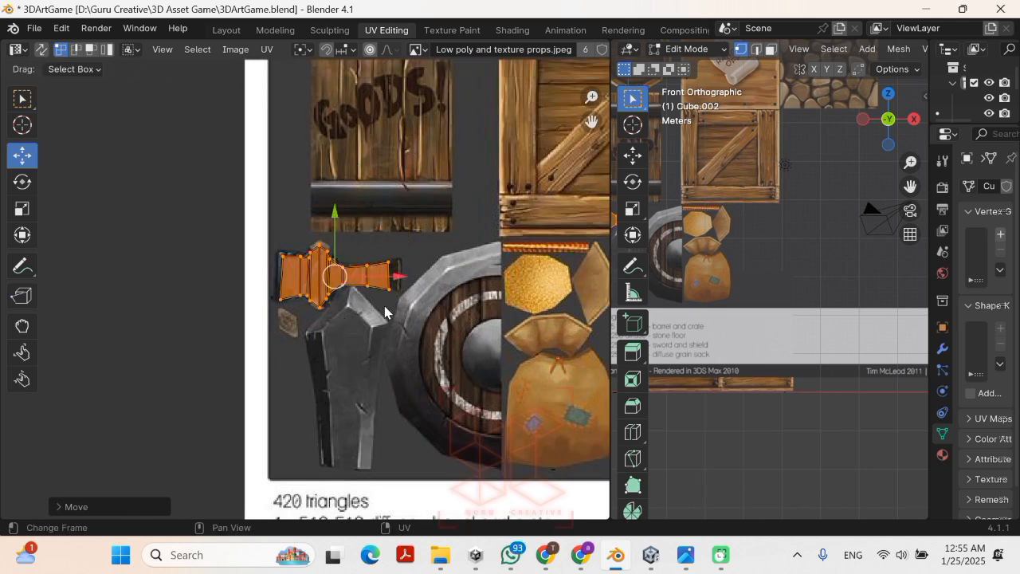
Step: Move the UV vertices at the grip's flared end outward along X to the end of the handle artwork
scroll(387, 306, "up", 4)
left_click_drag(547, 173, 491, 362)
key("g")
left_click(551, 313)
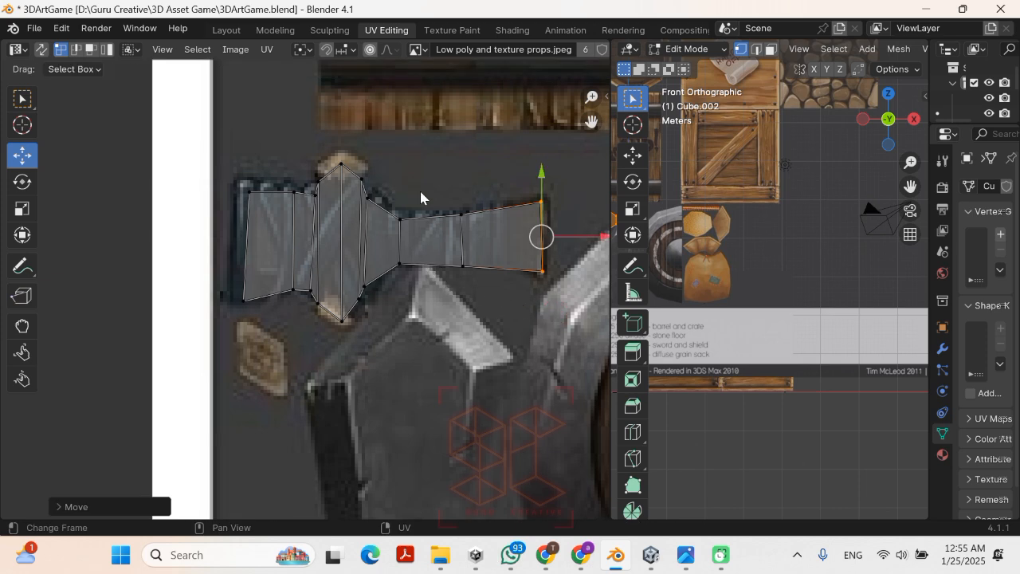
key("ctrl+z")
key("g")
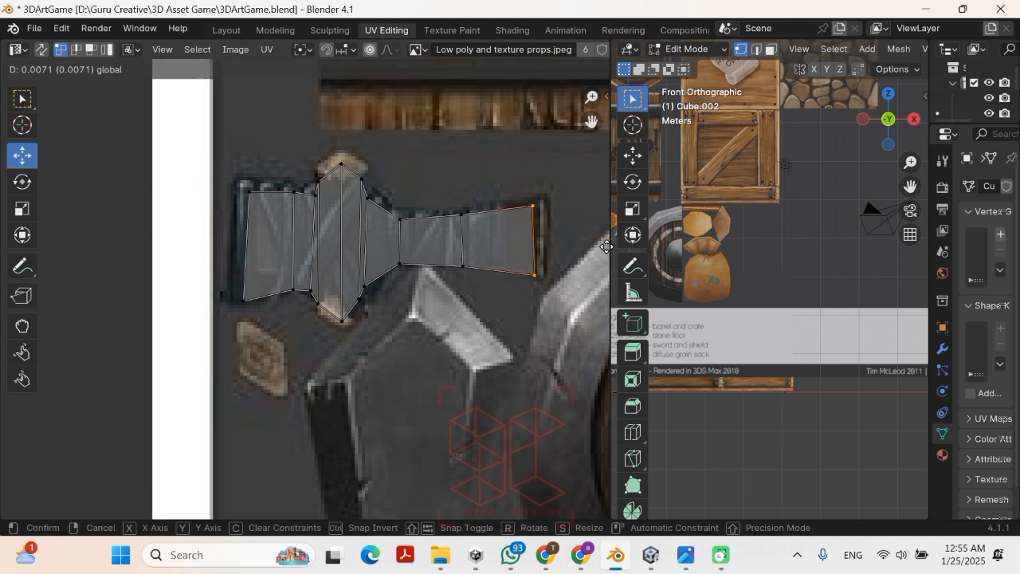
left_click(5, 243)
Step: Shift the whole UV island slightly upward and enlarge it slightly to fit the handle artwork
key("Tab")
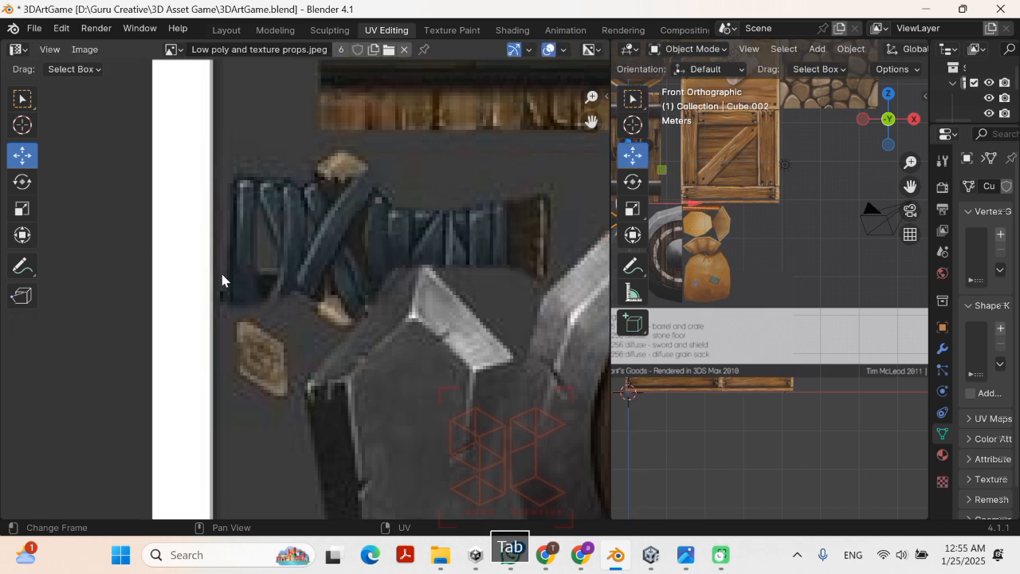
key("Tab")
key("a")
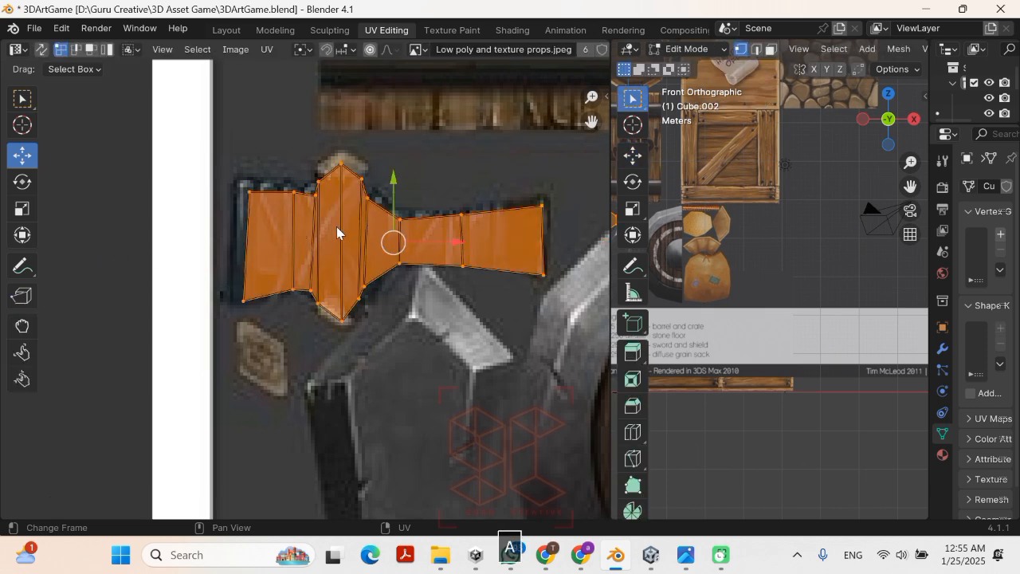
left_click_drag(386, 176, 387, 169)
key("s")
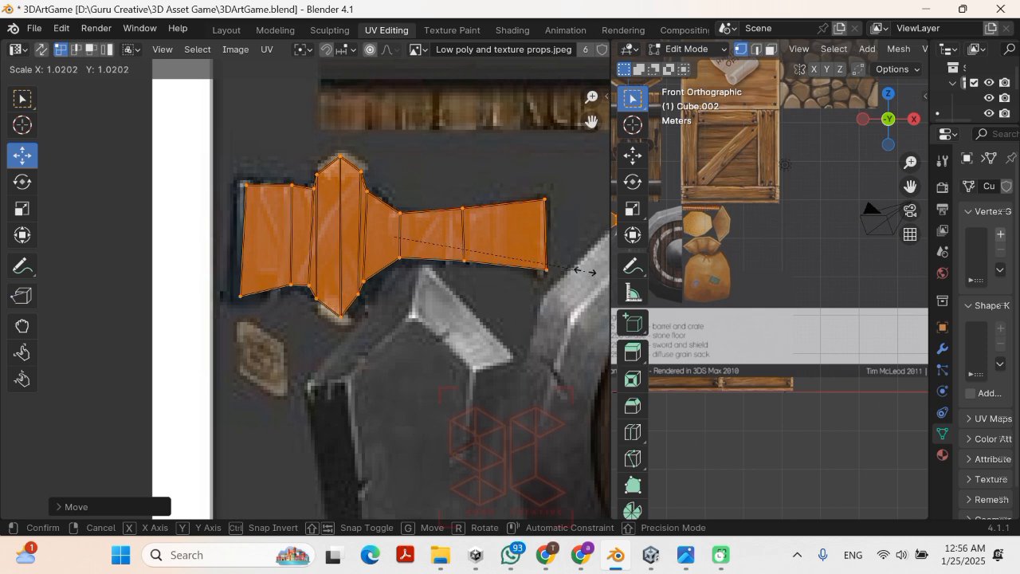
left_click(587, 271)
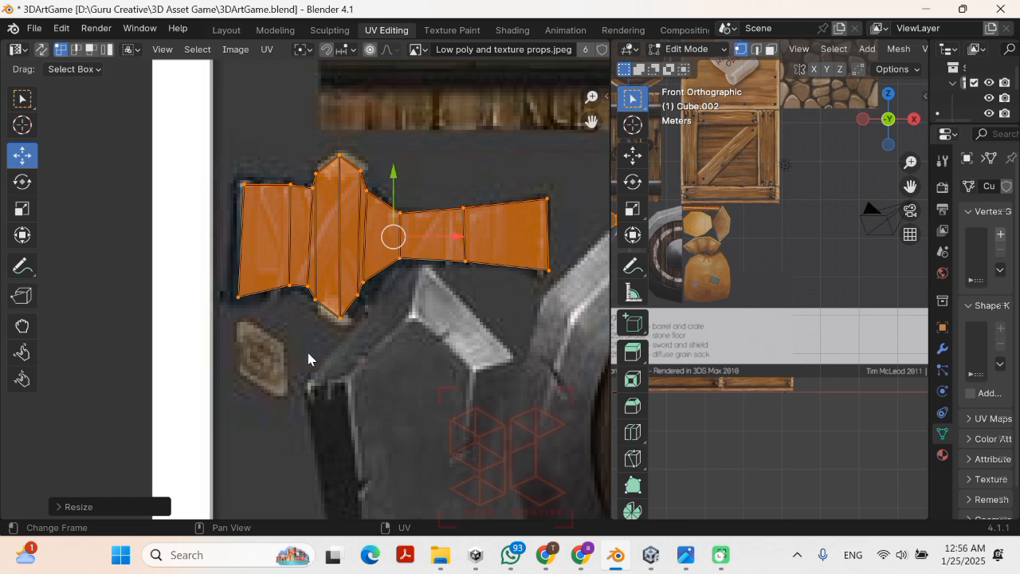
Step: Move the guard's lower UV vertices down and outward to match the lower wooden tip in the artwork
left_click_drag(351, 327, 309, 298)
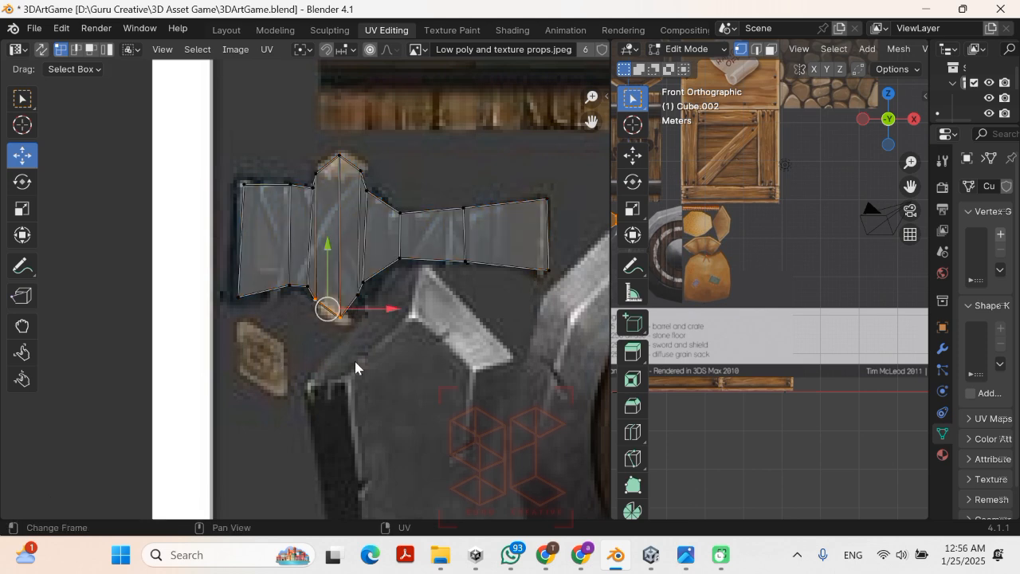
key("g")
left_click(357, 369)
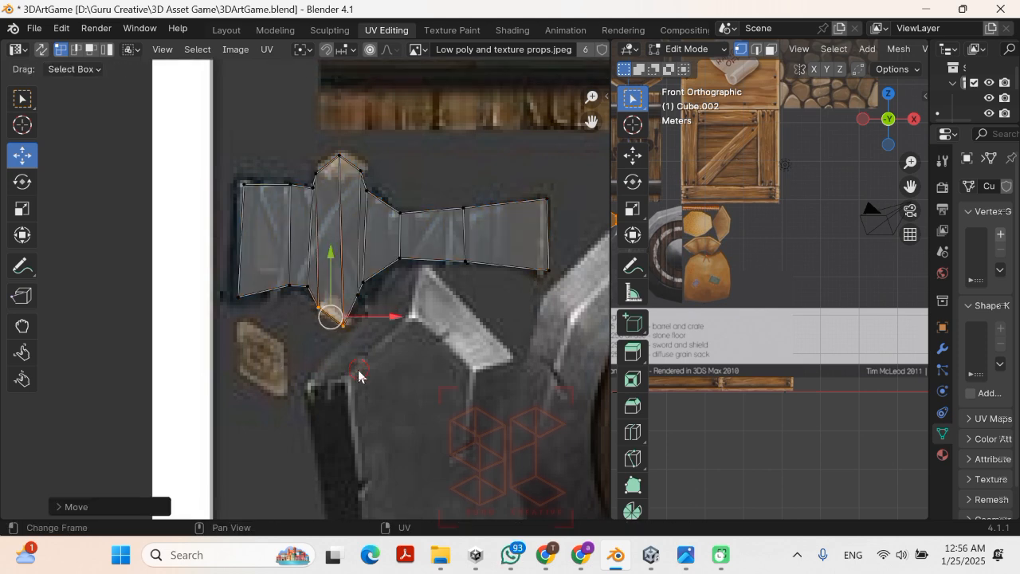
left_click(358, 285)
key("g")
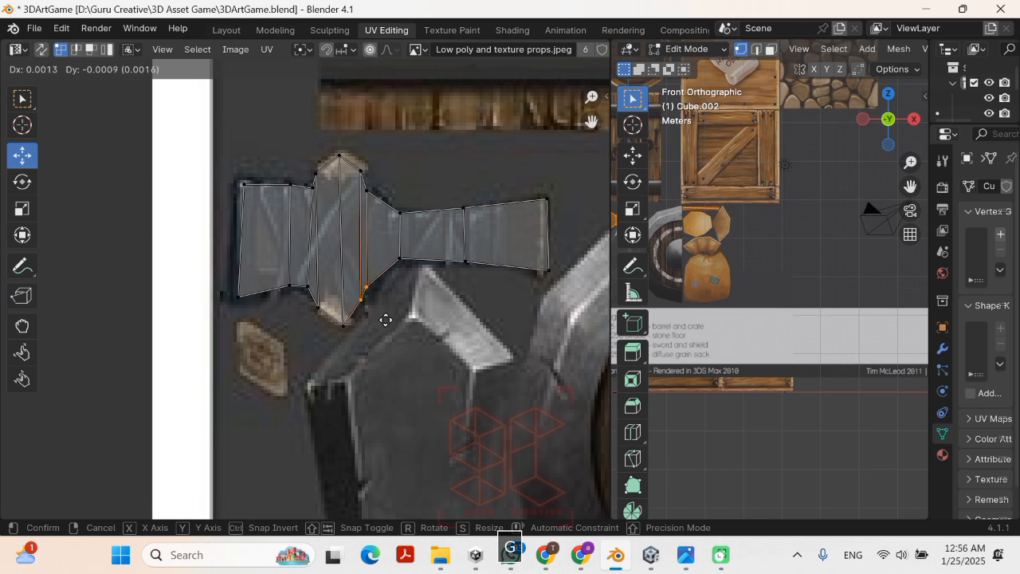
left_click(389, 326)
Step: Adjust the guard's two upper shoulder UV vertices to follow the upper wooden tip in the artwork
left_click(362, 164)
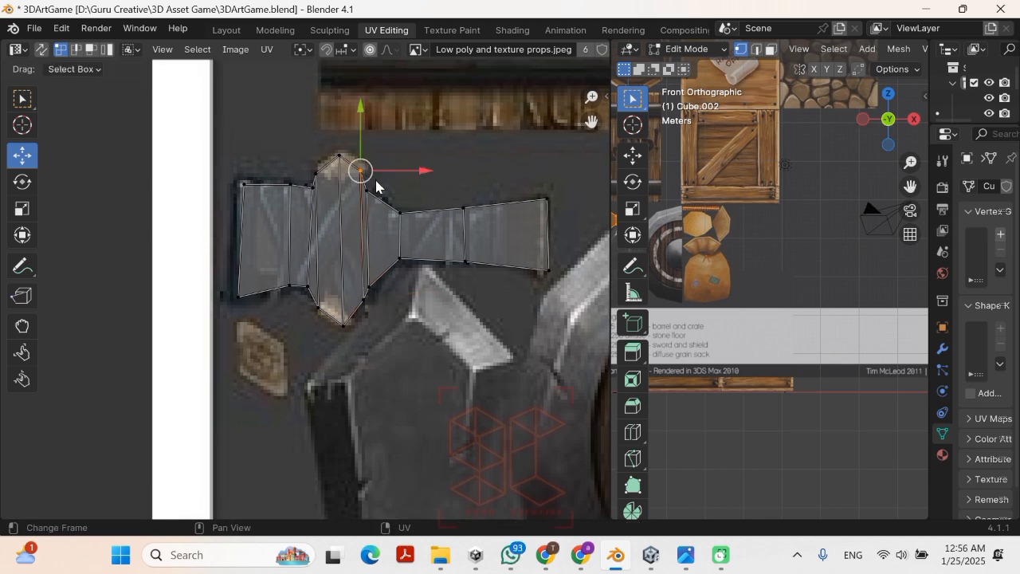
key("g")
left_click(378, 184)
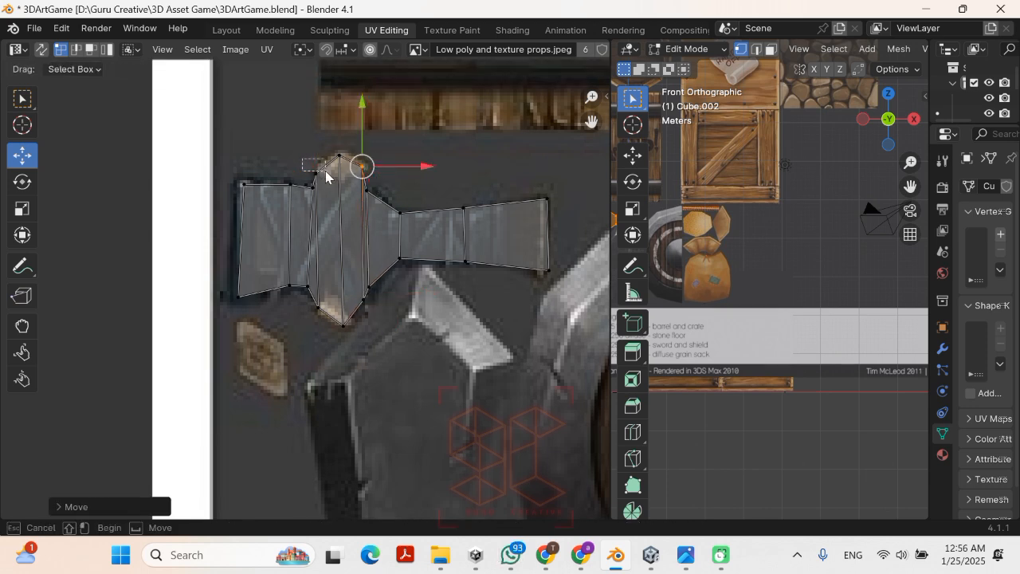
left_click(316, 173)
key("g")
left_click(321, 170)
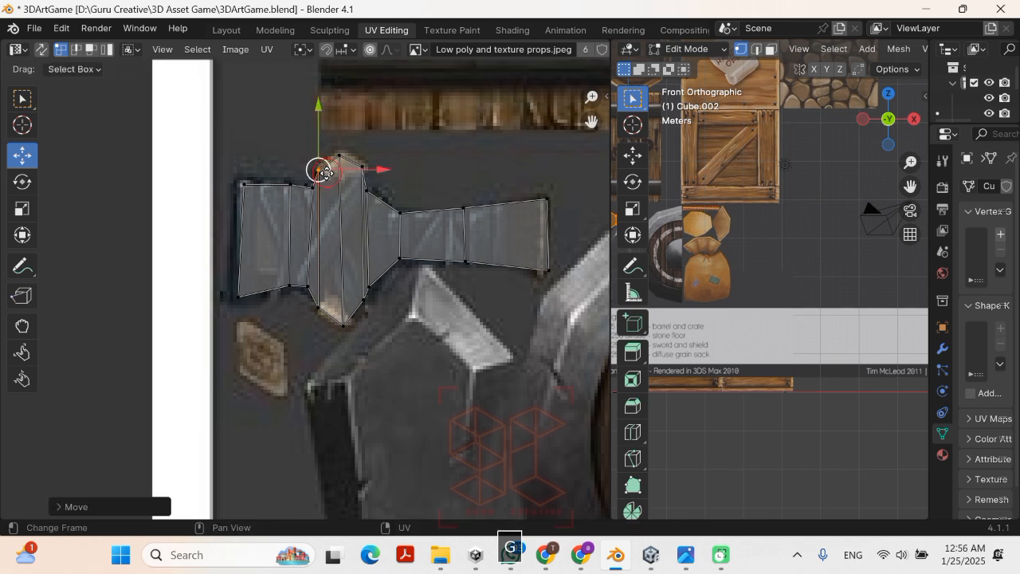
Step: Shift the wide end's UV vertices outward to the artwork's edge and return to the Layout workspace in Object Mode
left_click_drag(236, 171, 242, 320)
key("g")
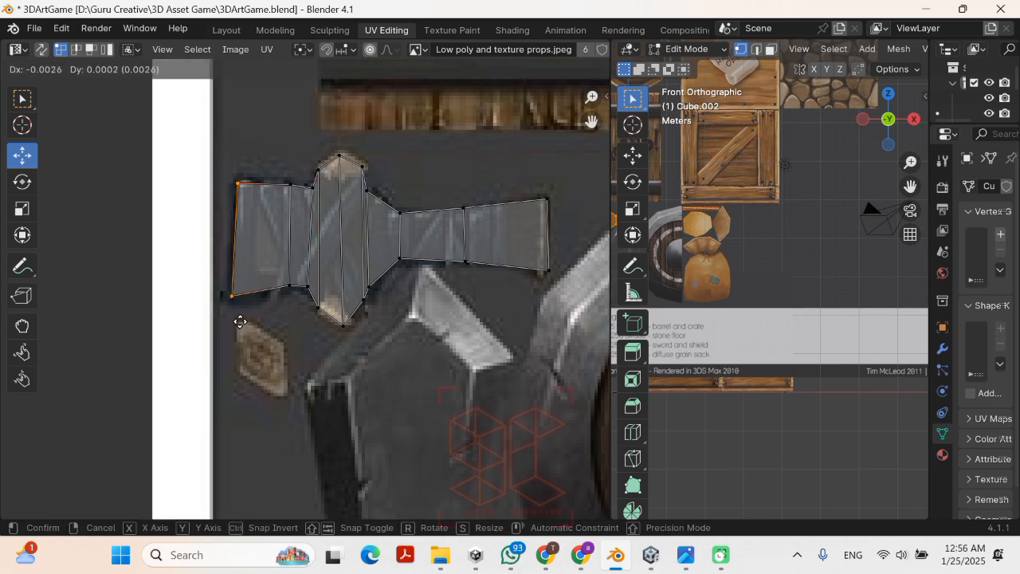
left_click(239, 319)
key("Tab")
key("Tab")
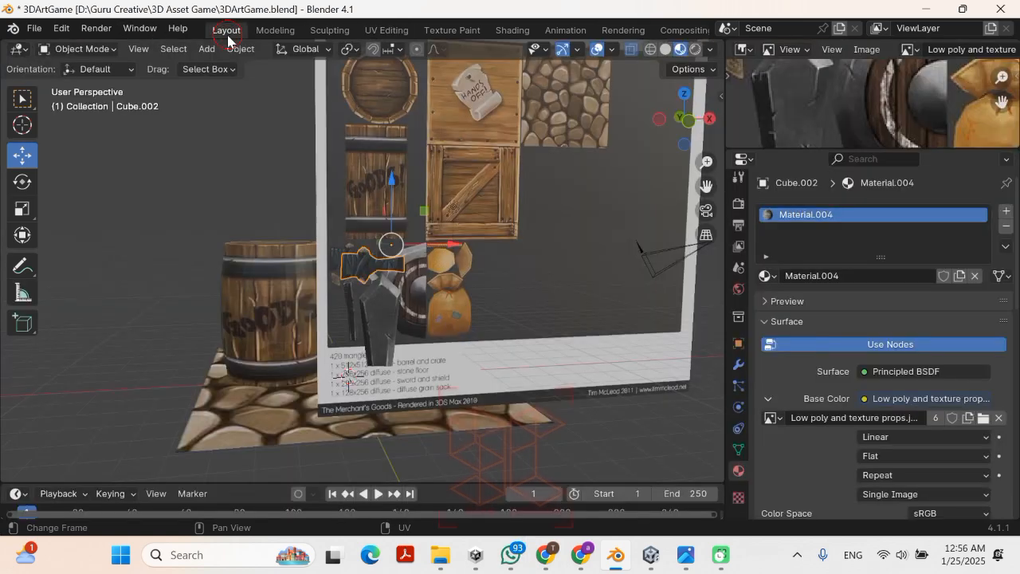
left_click(226, 30)
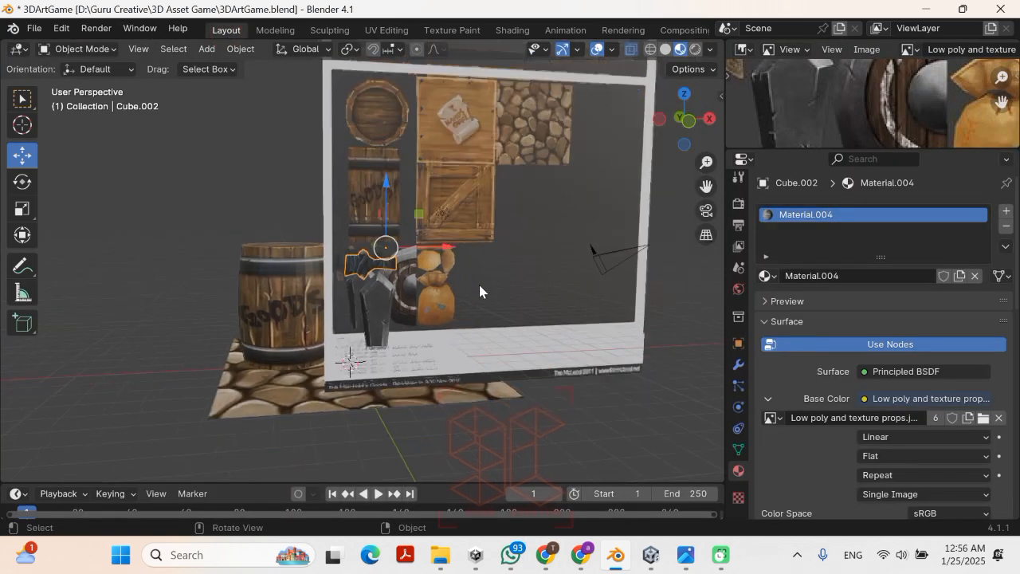
Step: Set the handle's origin to its center of mass (surface)
middle_click_drag(478, 284, 527, 329)
key("Tab")
key("Tab")
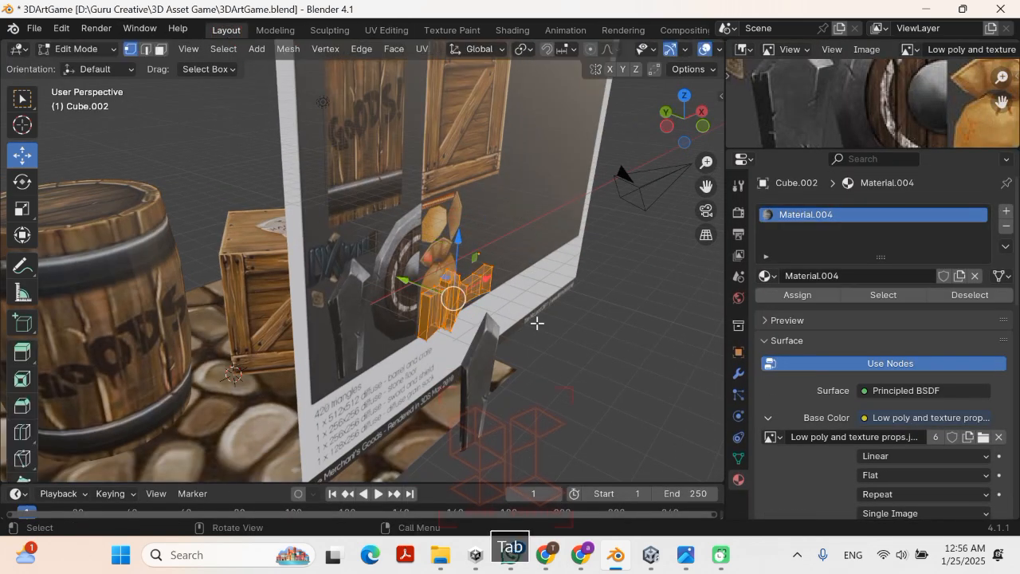
middle_click_drag(566, 383, 480, 334)
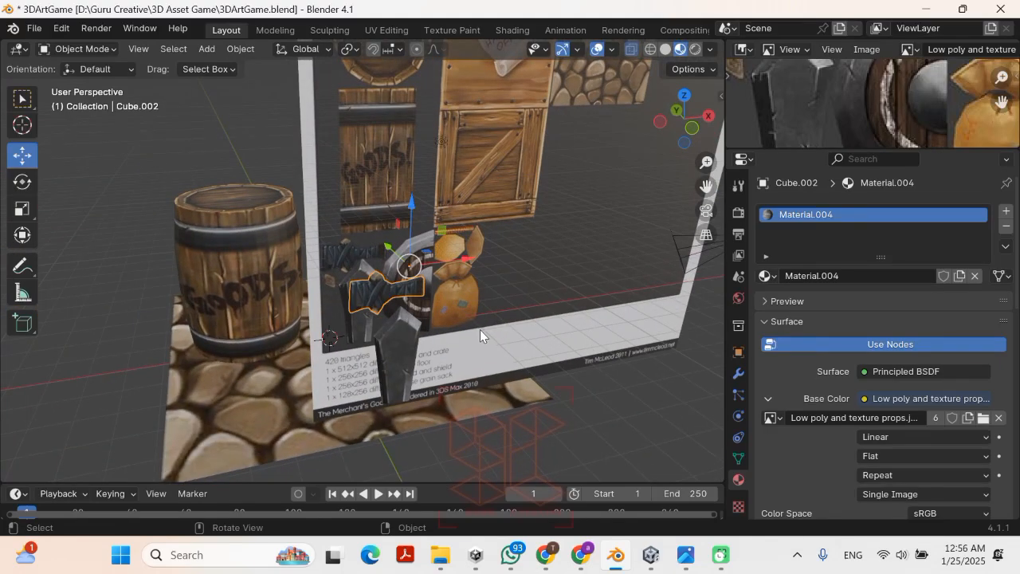
left_click(238, 49)
left_click(240, 49)
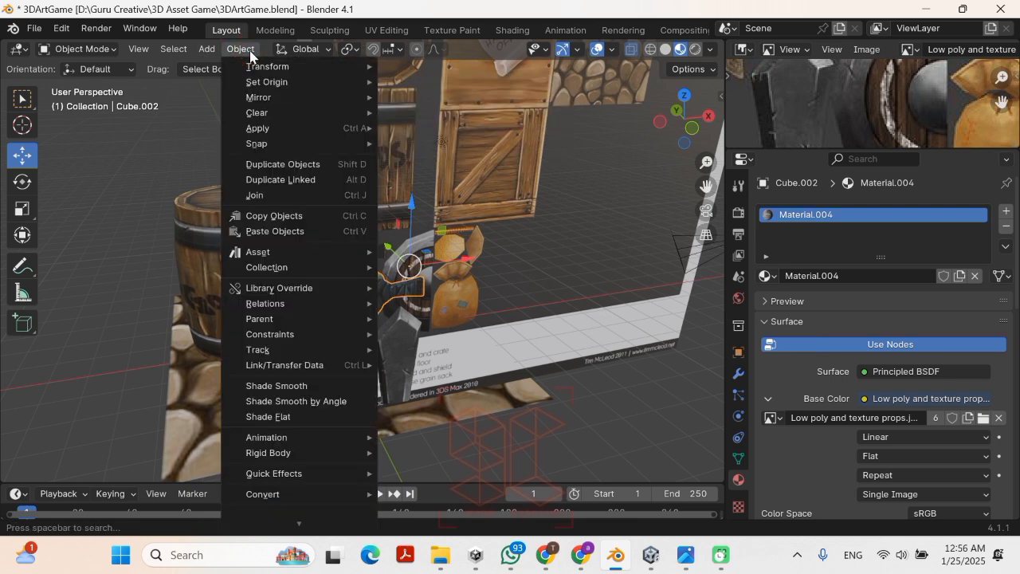
mouse_move(267, 82)
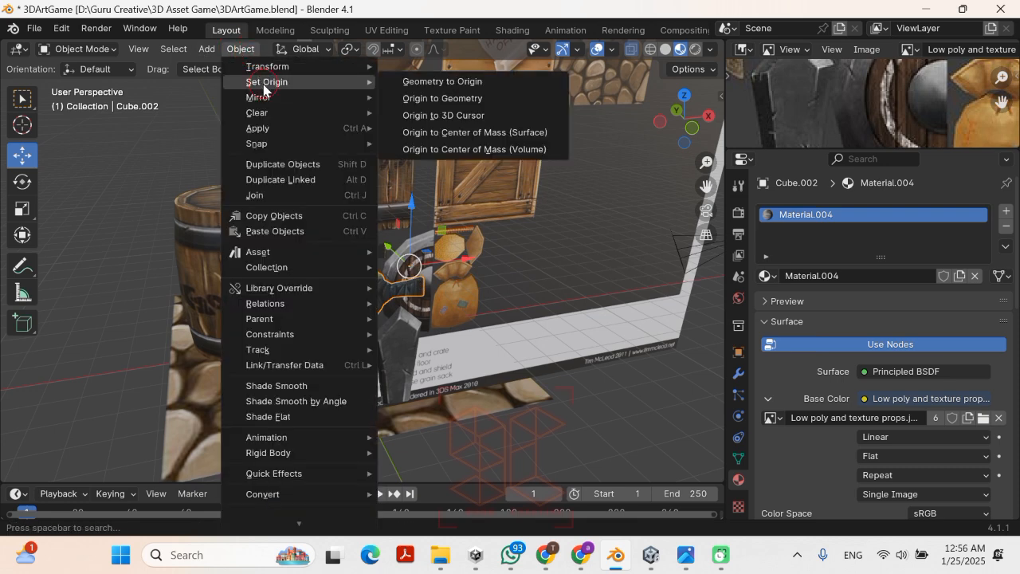
left_click(477, 133)
Step: Rotate the handle 90 degrees about the global Y axis so that it stands upright with its wide end up
middle_click_drag(390, 275, 417, 358)
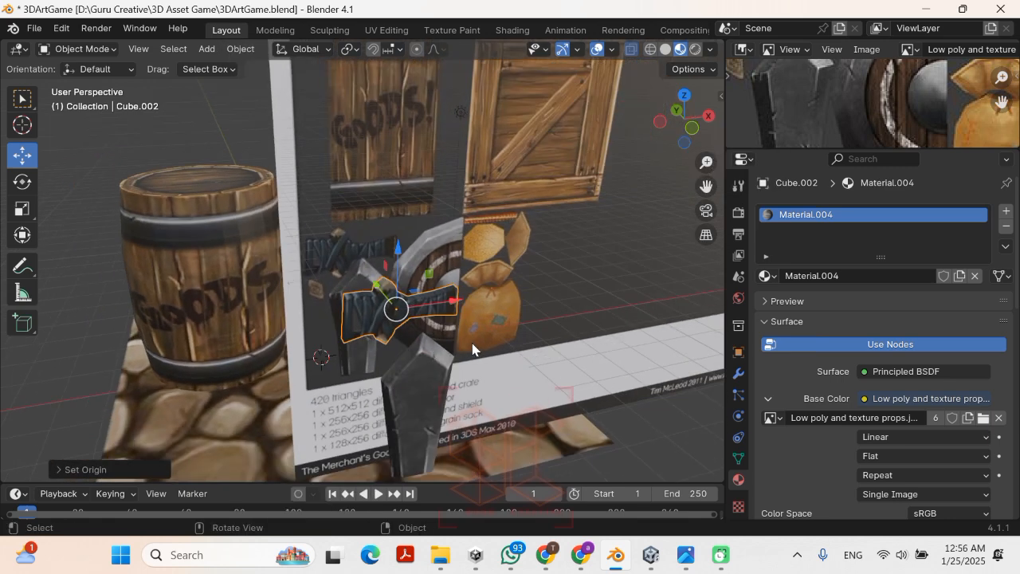
type("ry")
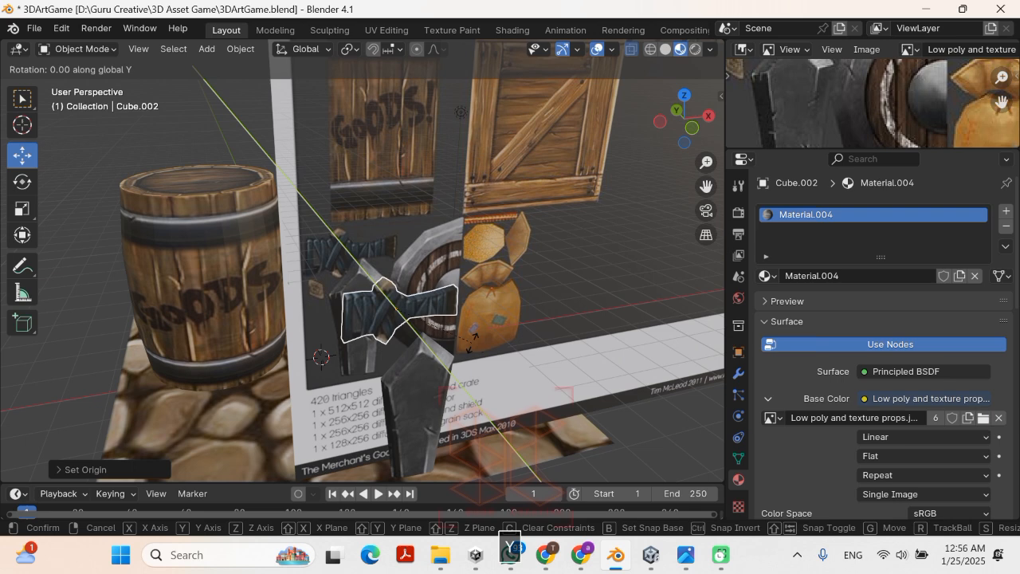
type("90")
key("Return")
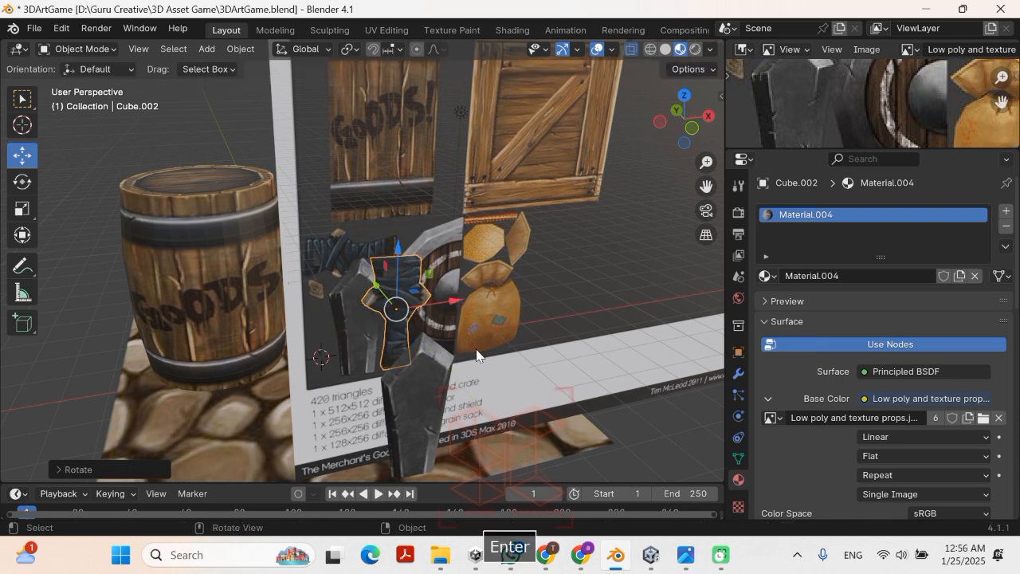
Step: In front view, move the handle beneath the blade, scale it up and shift it sideways under the blade's lower end
key("KP_1")
key("g")
left_click(376, 366)
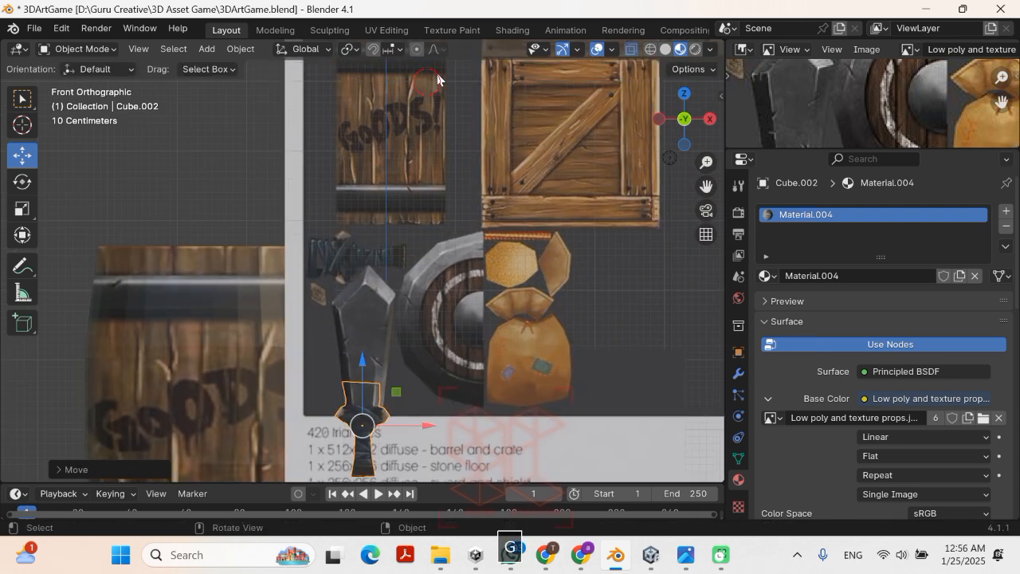
key("s")
left_click(602, 387)
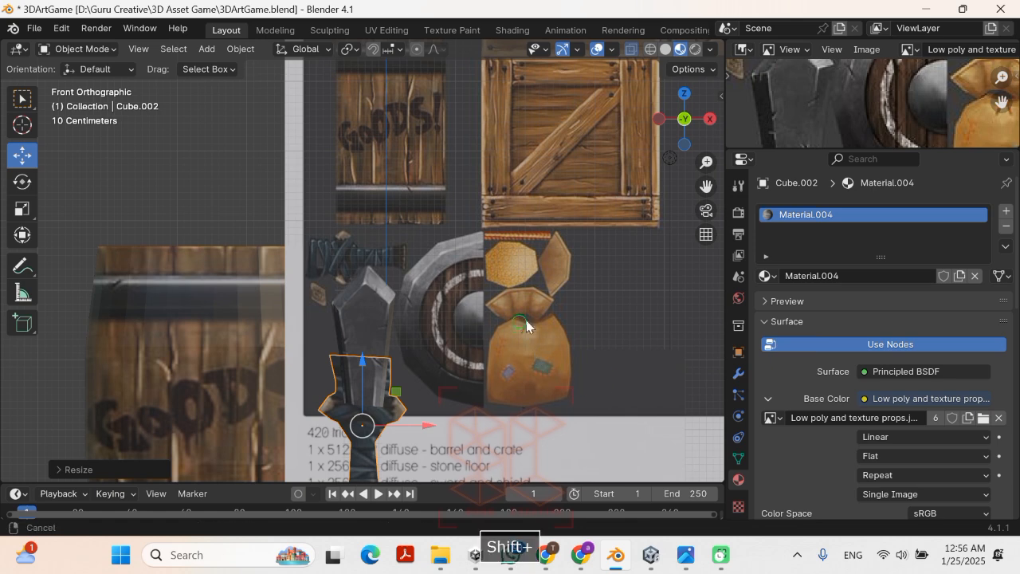
middle_click_drag(526, 322, 548, 168, "shift")
left_click_drag(388, 240, 412, 279)
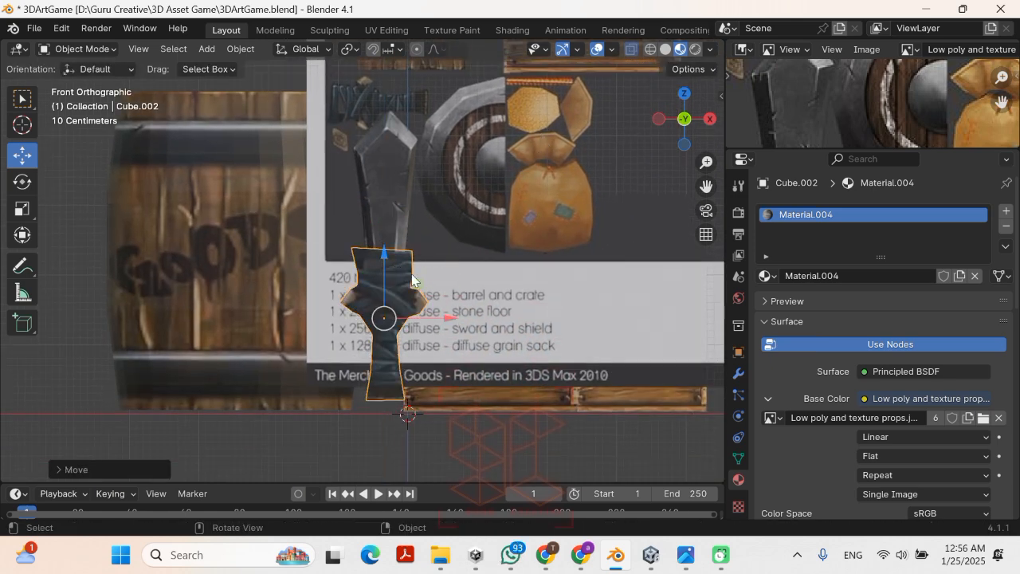
left_click_drag(445, 322, 462, 327)
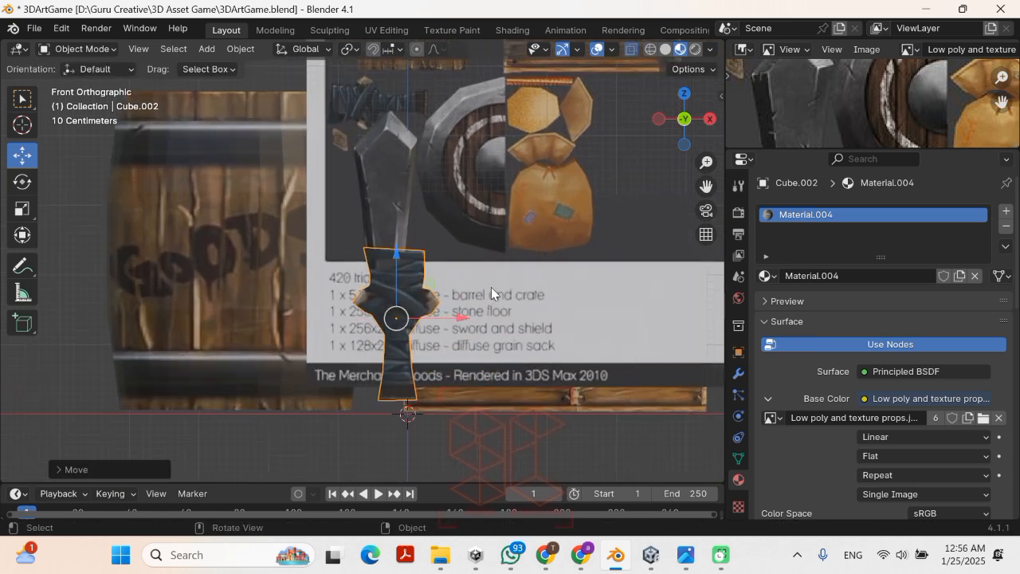
Step: Scale the handle down and reposition it until its wide end fits the width and lower edge of the blade
scroll(465, 318, "up", 1)
key("s")
left_click(436, 294)
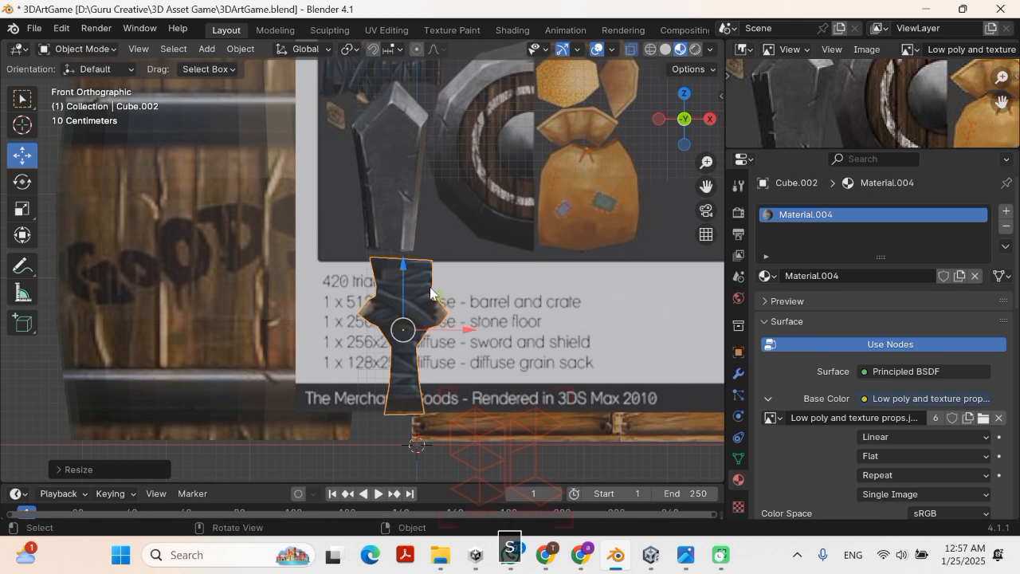
key("g")
left_click(437, 295)
scroll(585, 325, "up", 4)
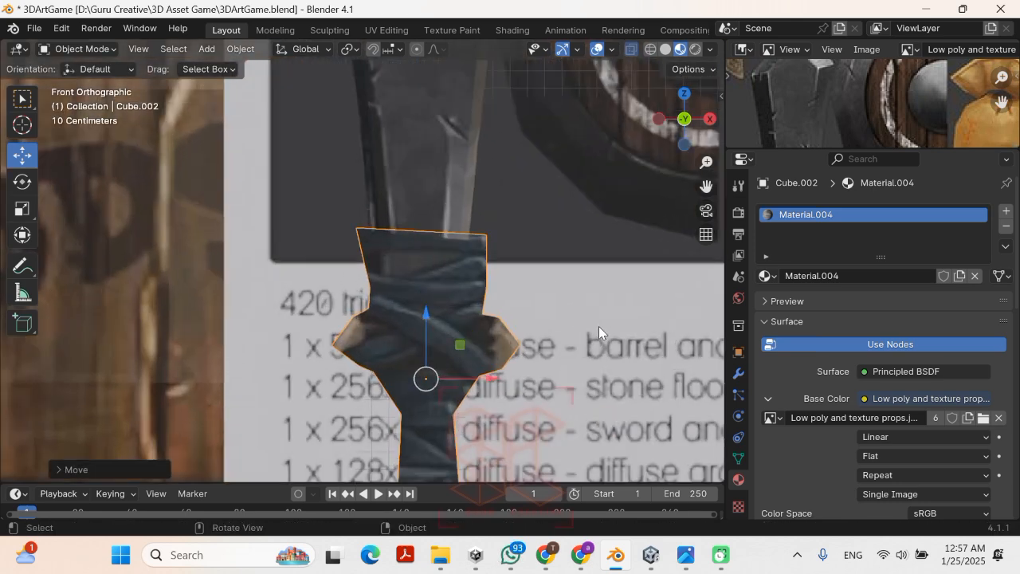
key("s")
left_click(604, 334)
key("g")
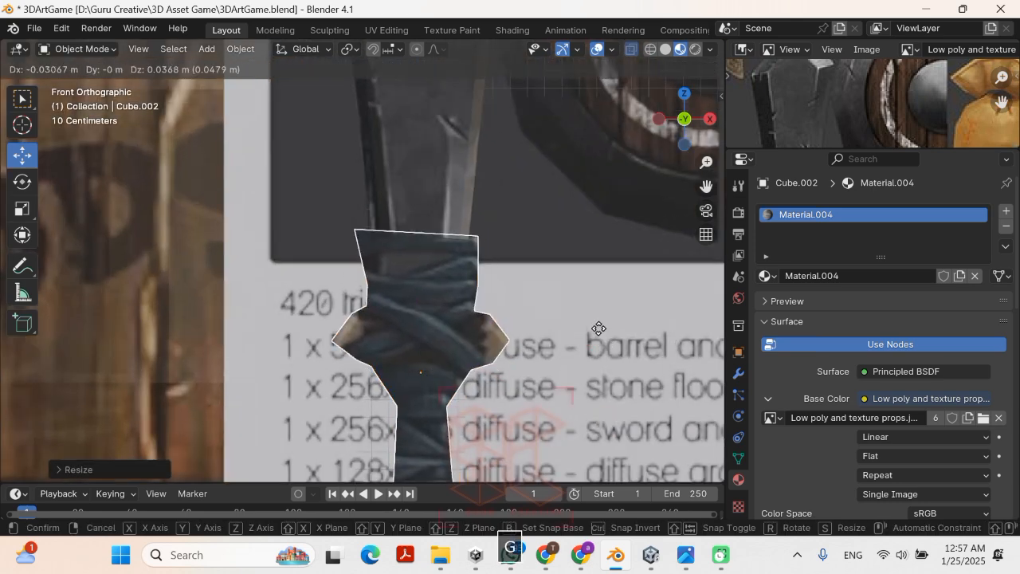
left_click(595, 332)
key("s")
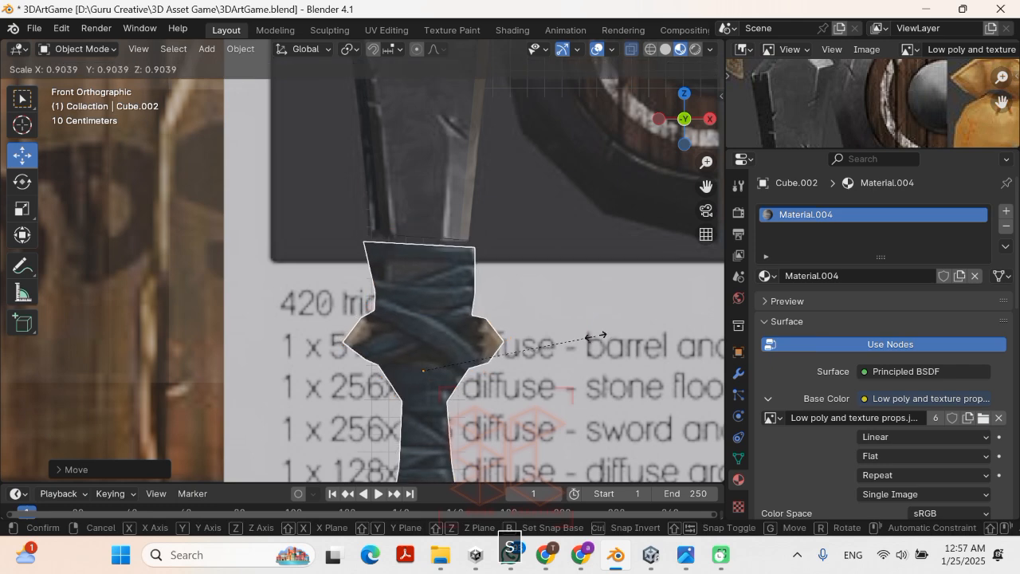
left_click(589, 338)
key("g")
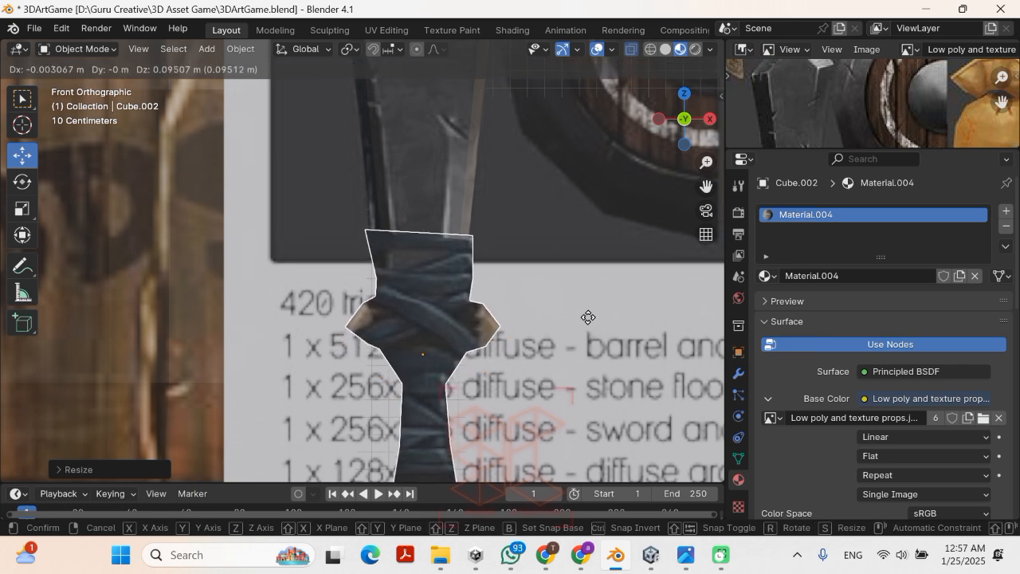
left_click(588, 317)
Step: In right side view, move the handle along Y until it lines up with the blade's thickness
key("KP_3")
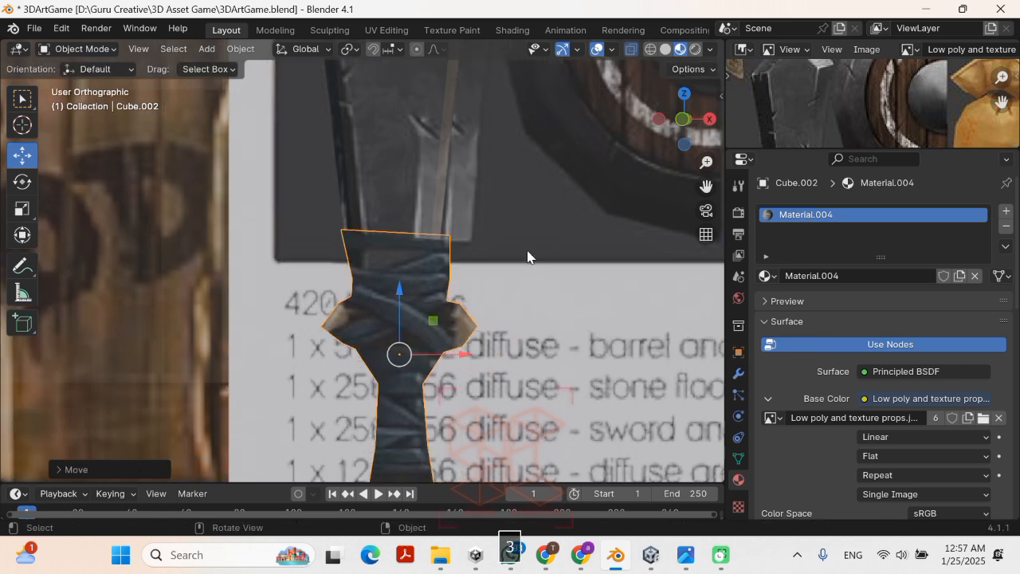
scroll(530, 254, "down", 3)
middle_click_drag(317, 258, 412, 246, "shift")
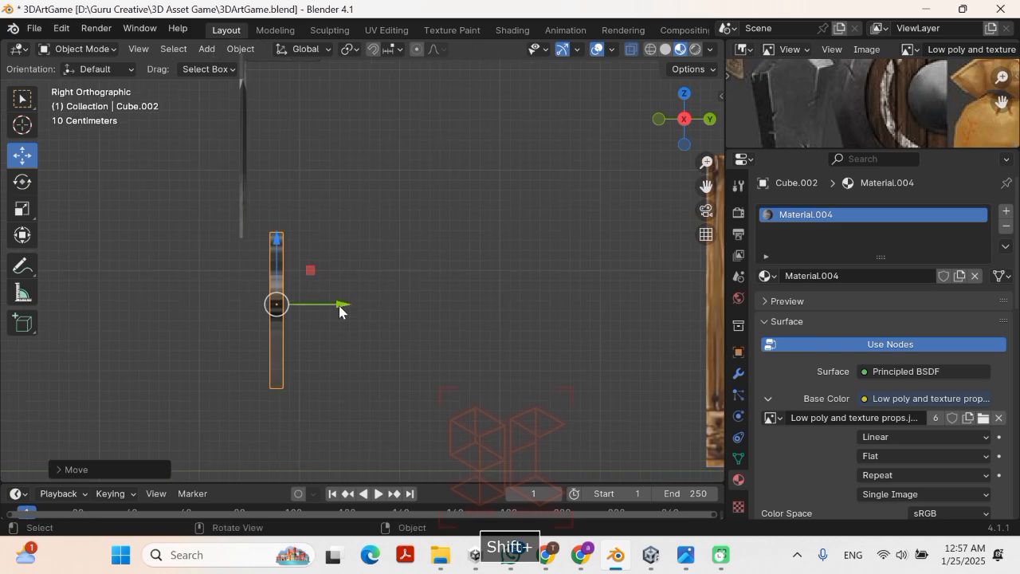
left_click_drag(335, 305, 301, 304)
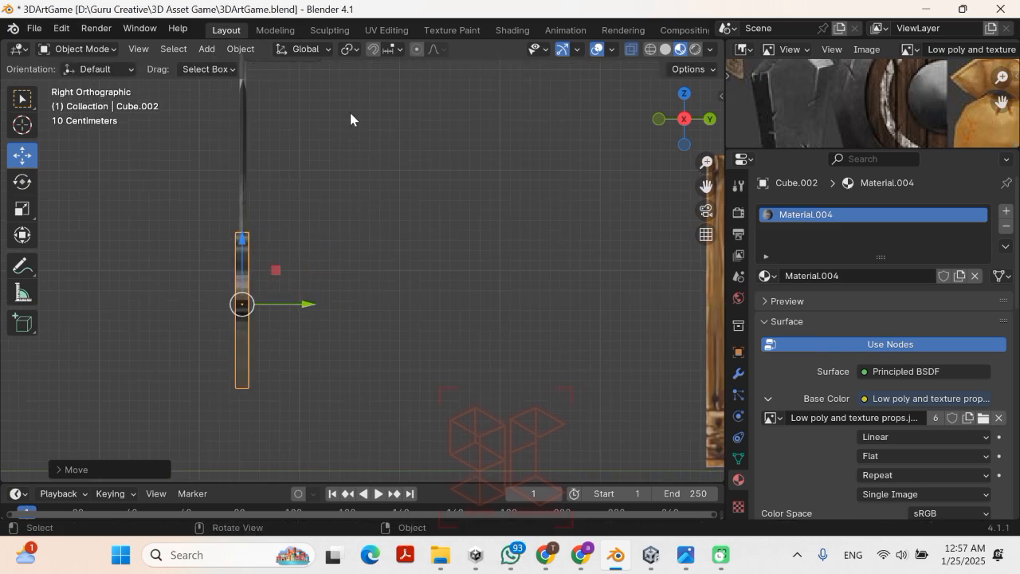
Step: Enlarge the reference image area and frame the sword leaning on the crate in the rendered artwork
middle_click_drag(350, 112, 402, 380)
scroll(494, 278, "down", 5)
scroll(408, 283, "up", 4)
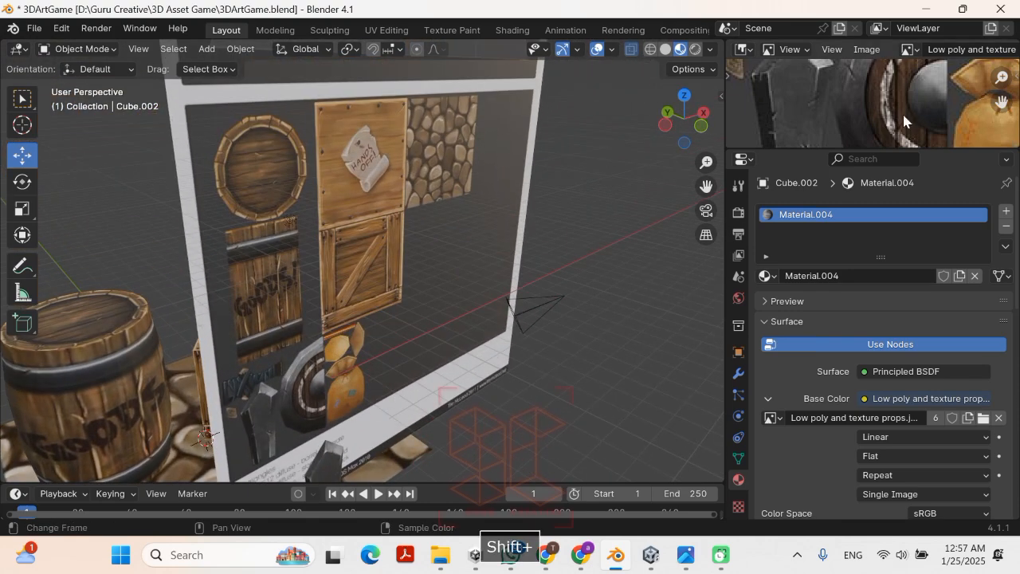
scroll(901, 112, "down", 2)
left_click_drag(887, 148, 872, 408)
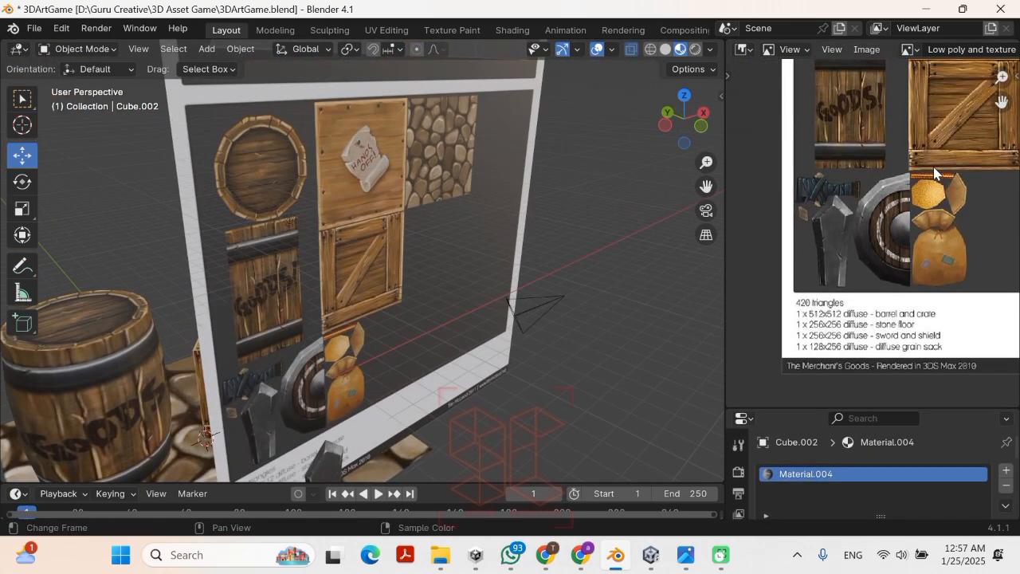
scroll(934, 172, "up", 10, "shift")
scroll(908, 154, "up", 2)
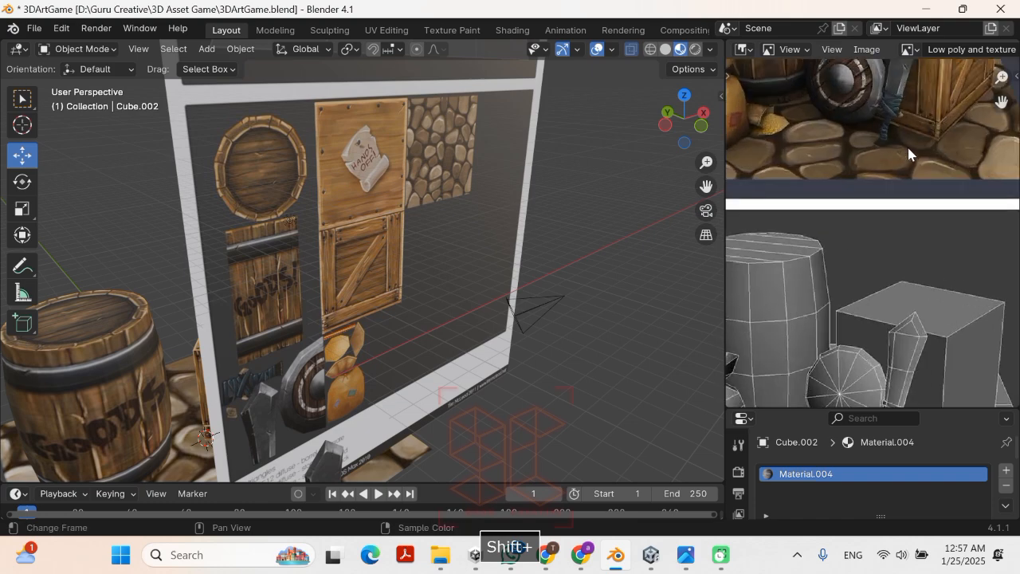
scroll(881, 220, "up", 2)
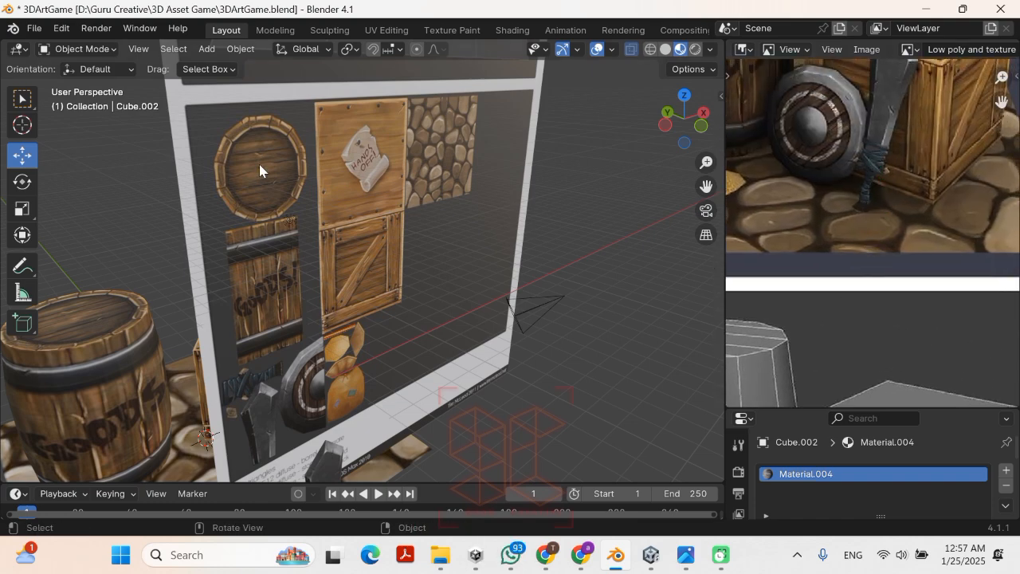
Step: Delete the props reference image plane from the scene
scroll(431, 307, "down", 3)
left_click(413, 204)
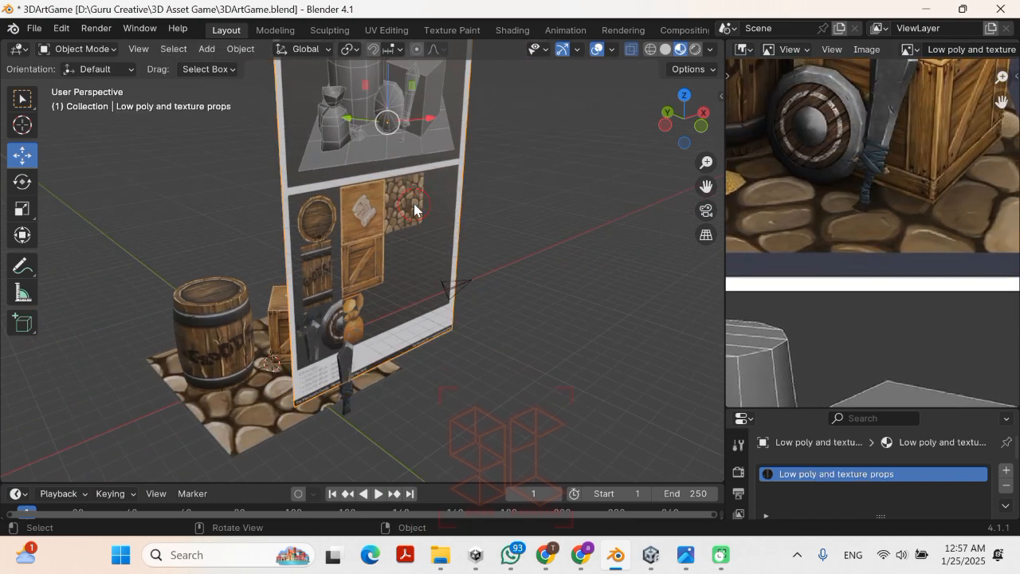
scroll(412, 206, "down", 3)
scroll(409, 208, "up", 4)
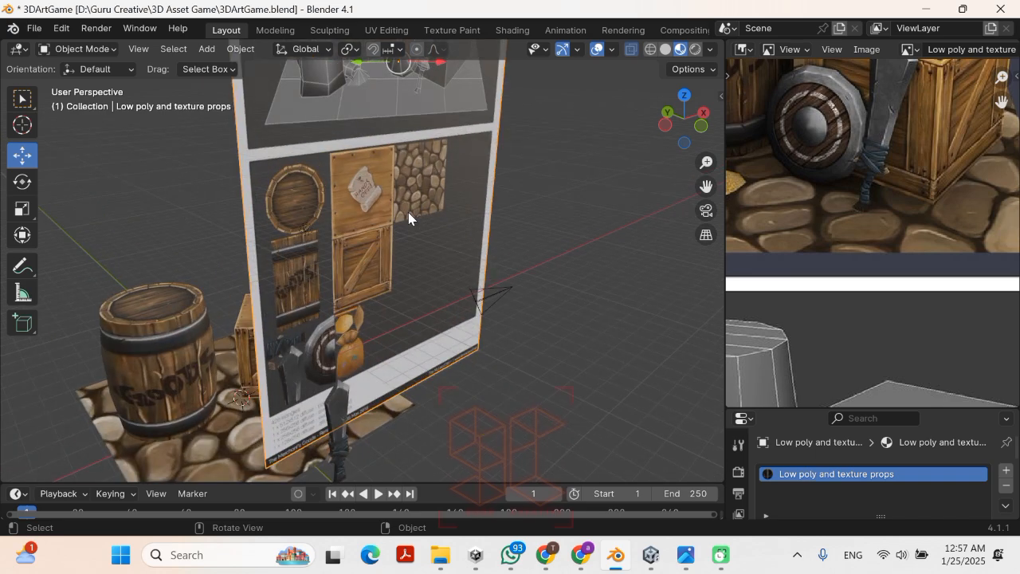
scroll(402, 231, "down", 3)
scroll(390, 276, "down", 2)
scroll(380, 254, "up", 4)
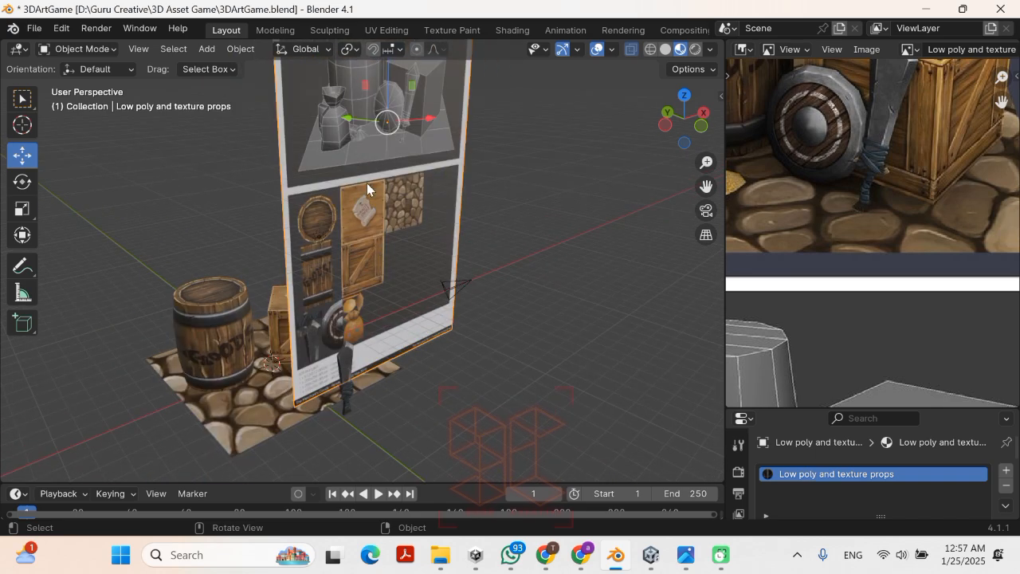
scroll(401, 215, "down", 3)
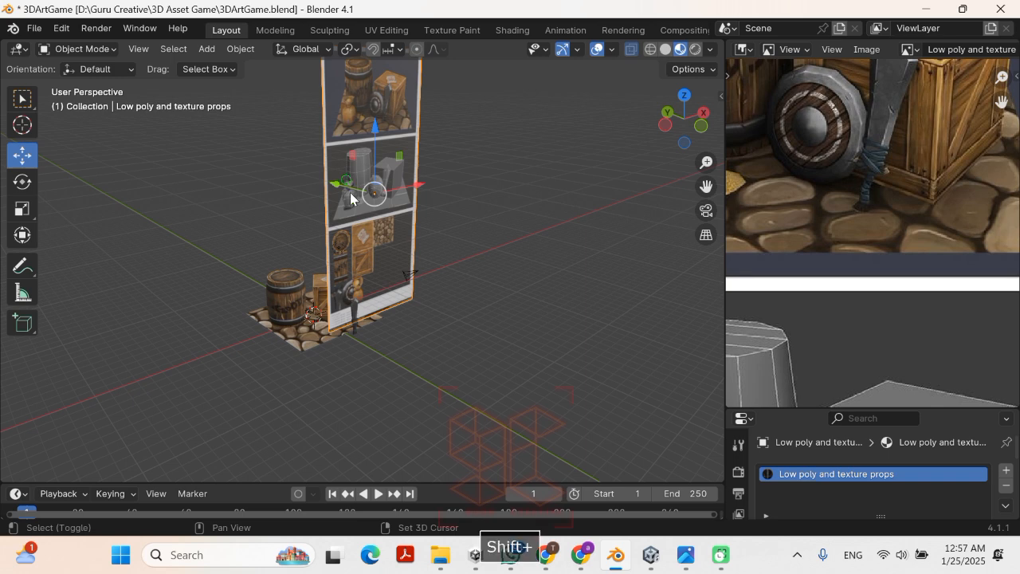
middle_click_drag(345, 174, 380, 234, "shift")
key("x")
left_click(380, 233)
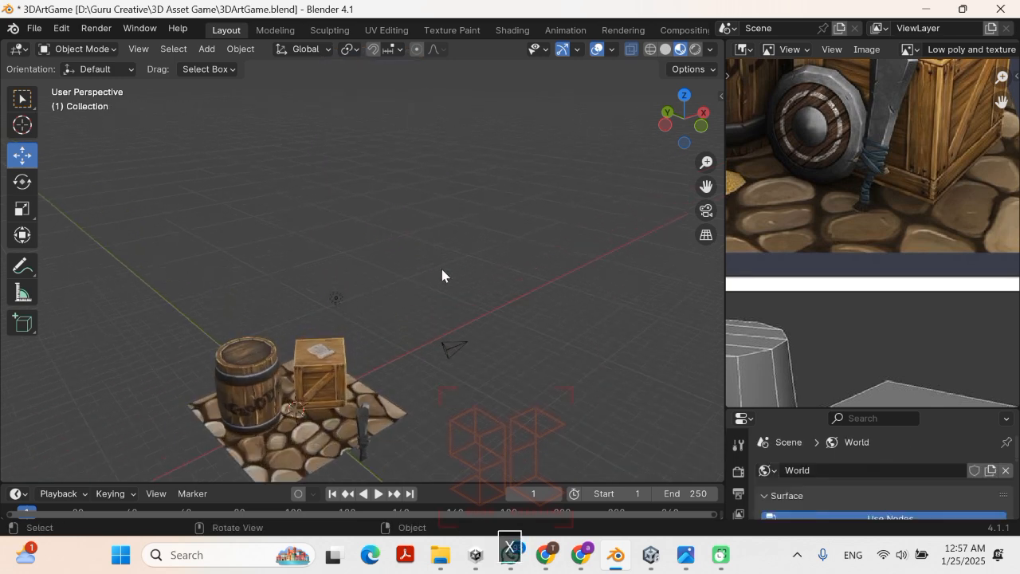
Step: Shrink the handle slightly in front view and nudge it up and sideways so it sits snugly on the blade's base
middle_click_drag(412, 273, 345, 212, "shift")
scroll(312, 235, "up", 4)
scroll(257, 222, "up", 3)
middle_click_drag(167, 239, 180, 234, "alt")
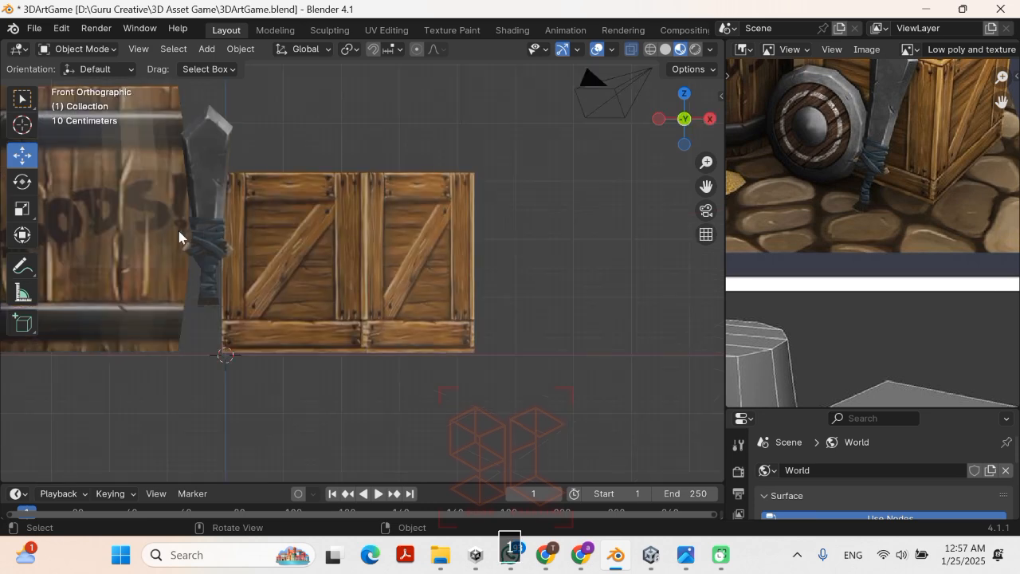
scroll(228, 205, "up", 2)
middle_click_drag(228, 205, 372, 164, "shift")
scroll(371, 169, "up", 3)
scroll(369, 167, "up", 2)
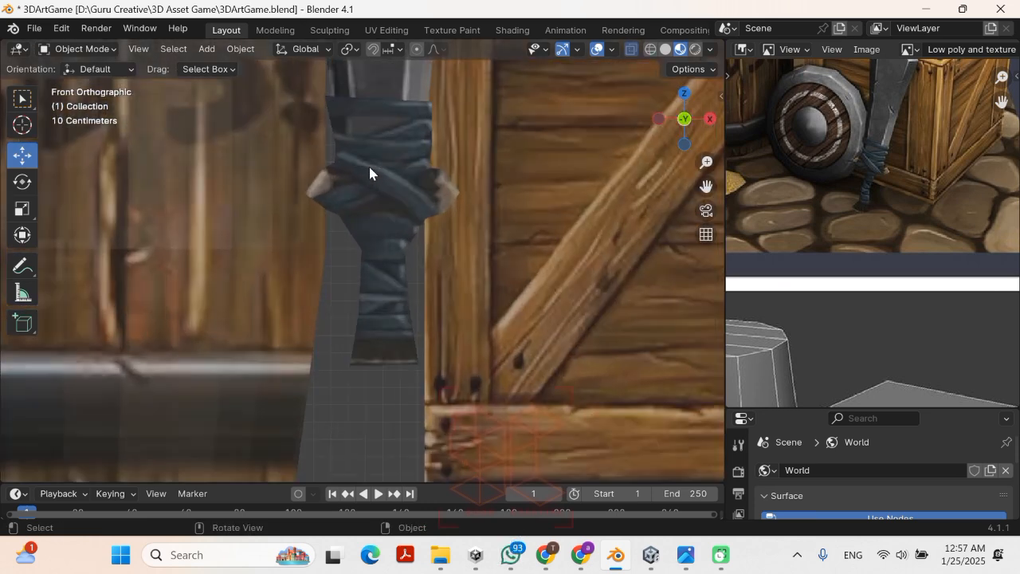
left_click(370, 140)
key("s")
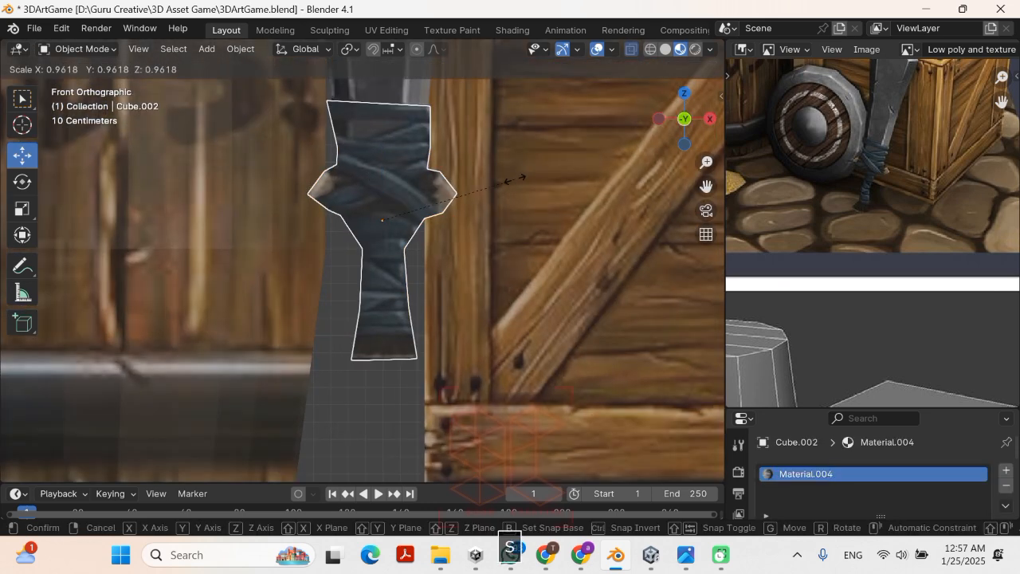
left_click(475, 201)
left_click_drag(450, 218, 457, 224)
key("s")
left_click(516, 229)
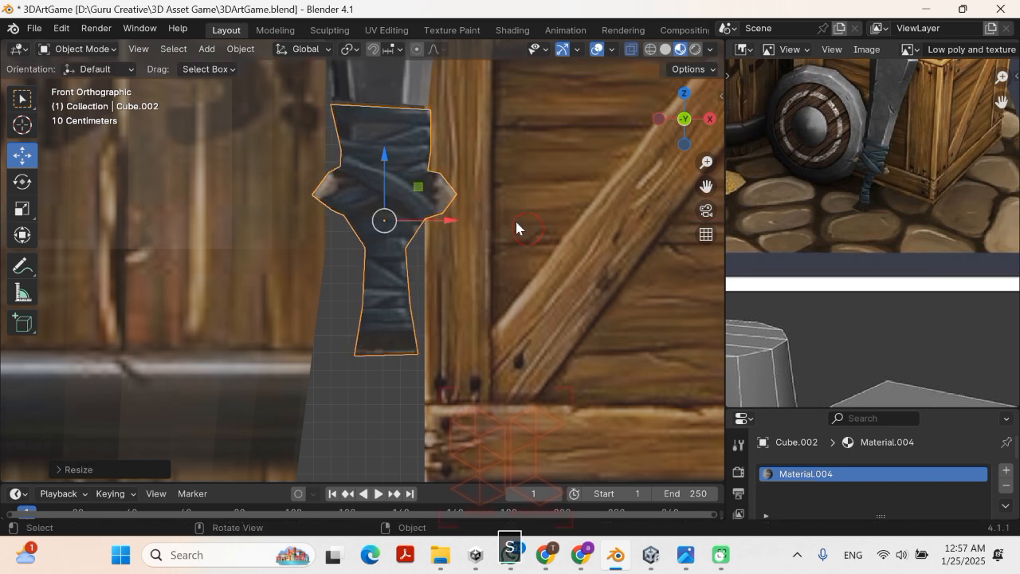
left_click_drag(388, 154, 385, 145)
left_click_drag(449, 214, 447, 211)
Step: Select the blade and handle together and set their origins to center of mass (surface)
scroll(448, 211, "up", 2)
scroll(498, 173, "down", 5)
middle_click_drag(498, 172, 226, 199)
left_click(390, 207)
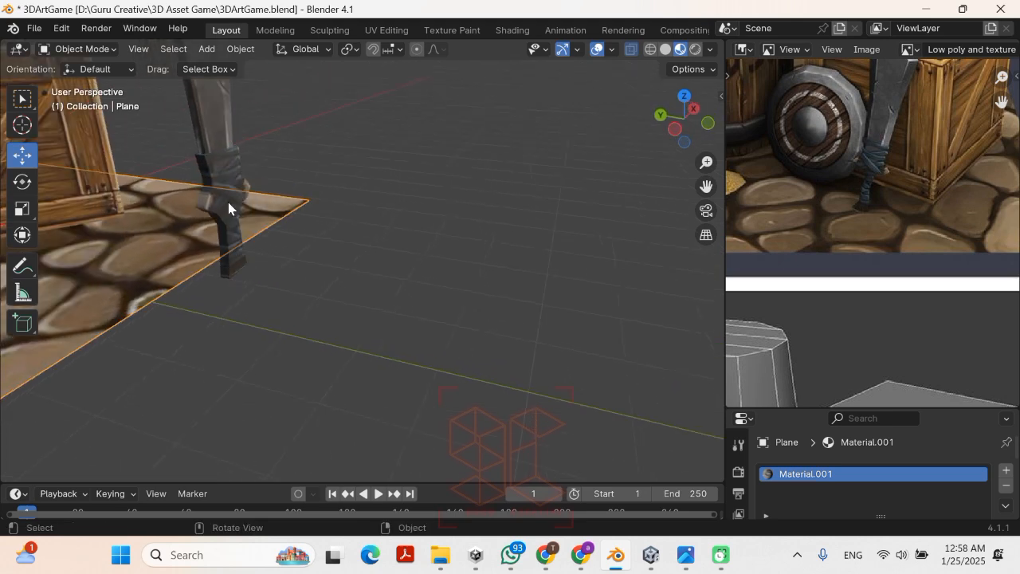
scroll(226, 199, "down", 4)
middle_click_drag(292, 199, 319, 204)
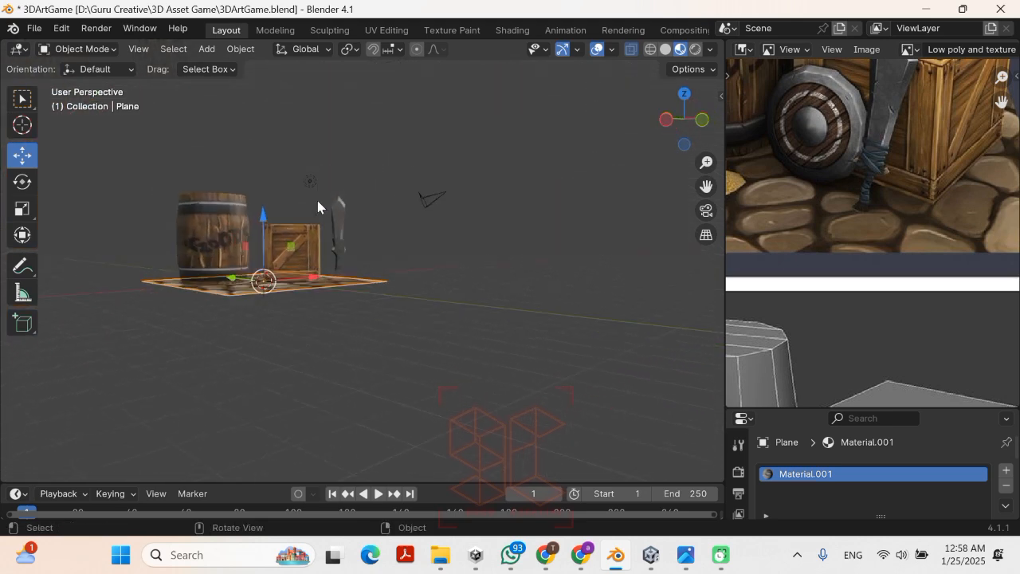
left_click(343, 253)
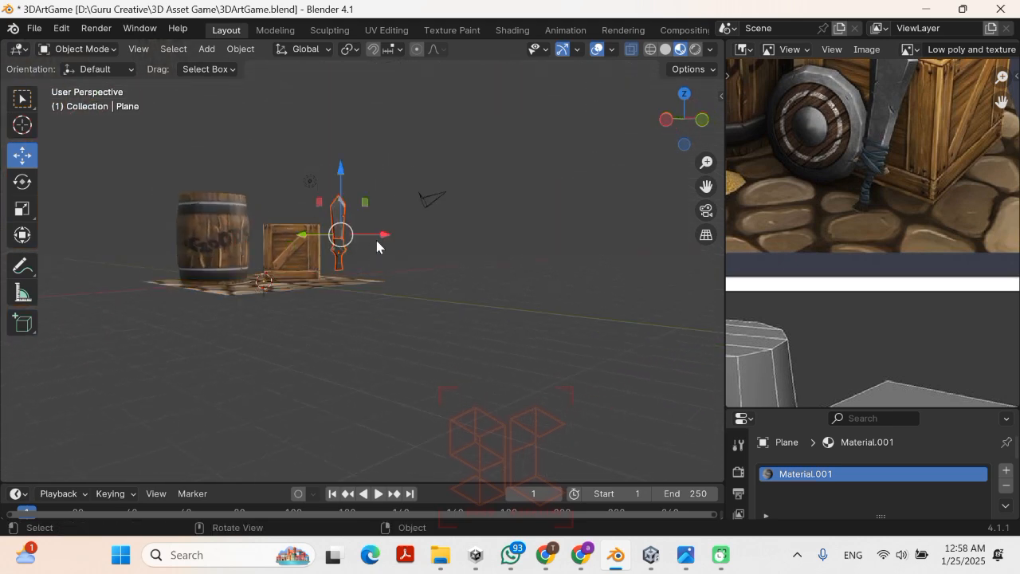
left_click(240, 48)
mouse_move(263, 82)
left_click(458, 132)
scroll(440, 229, "up", 3)
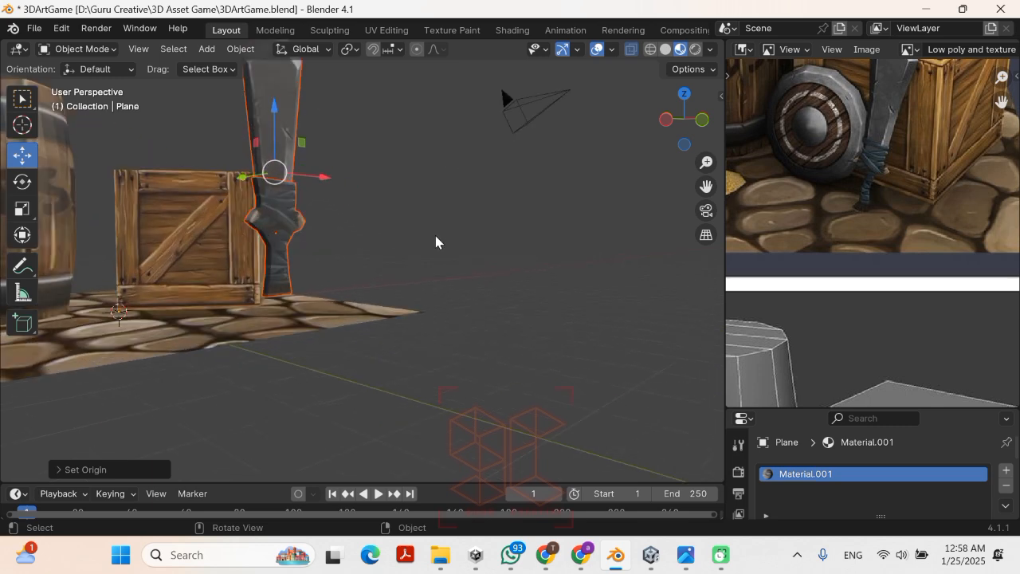
Step: Move the sword in top view onto the stone floor, just in front of the crate's face beside the barrel
middle_click_drag(436, 237, 416, 247)
scroll(446, 247, "down", 3)
scroll(835, 193, "down", 5)
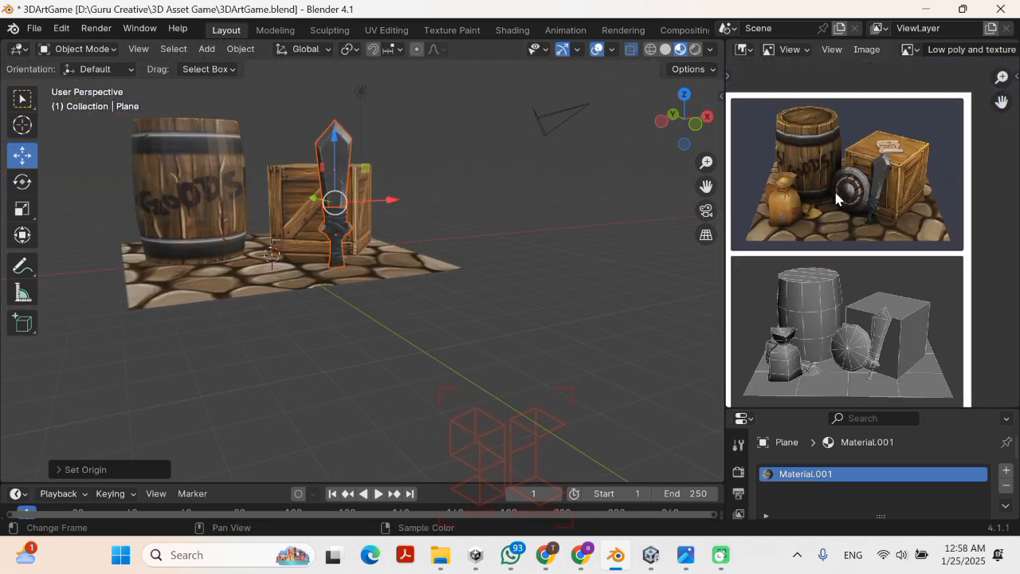
key("KP_7")
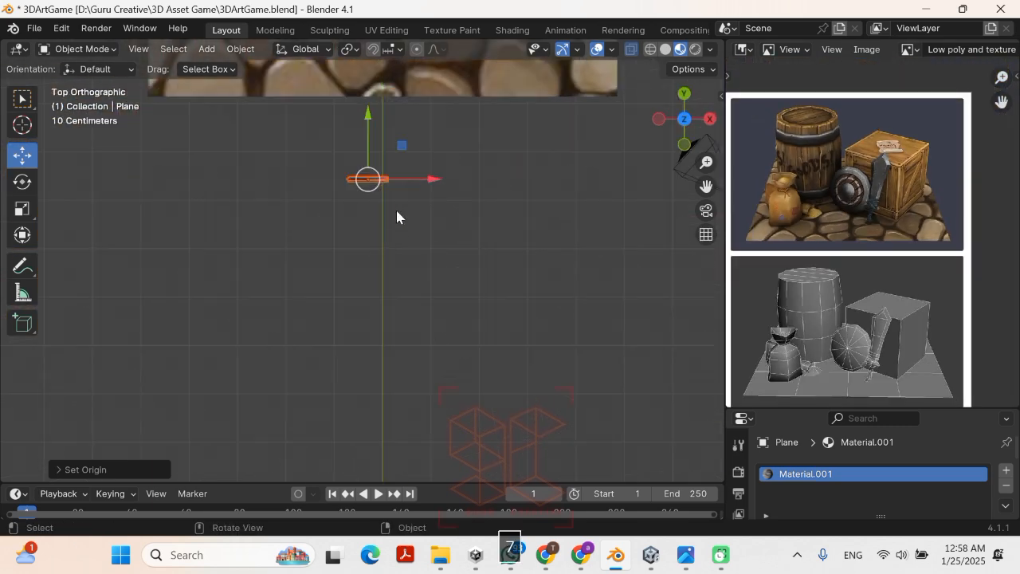
middle_click_drag(410, 162, 421, 379, "shift")
scroll(431, 198, "down", 2)
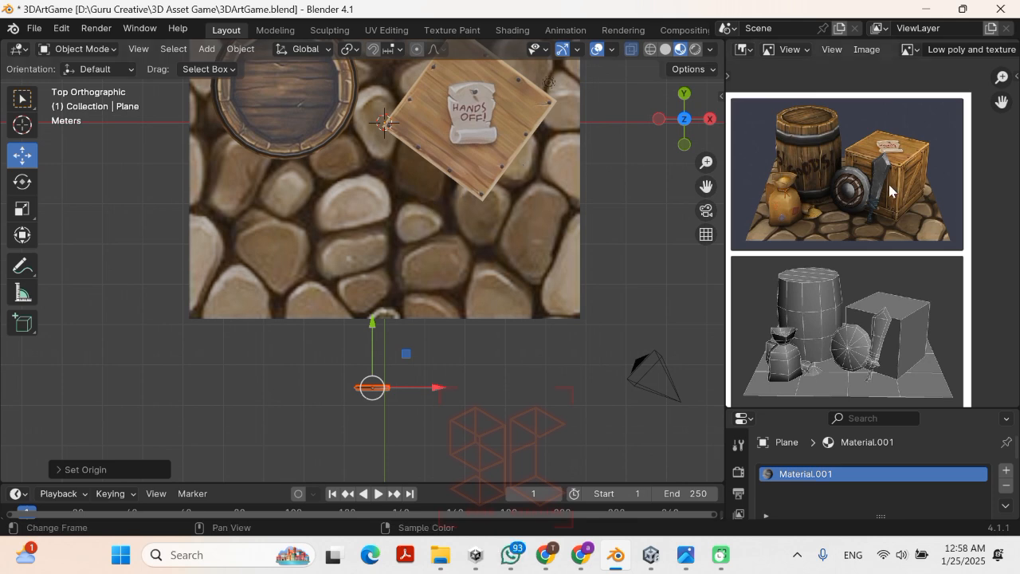
left_click_drag(372, 323, 405, 167)
left_click_drag(438, 238, 506, 242)
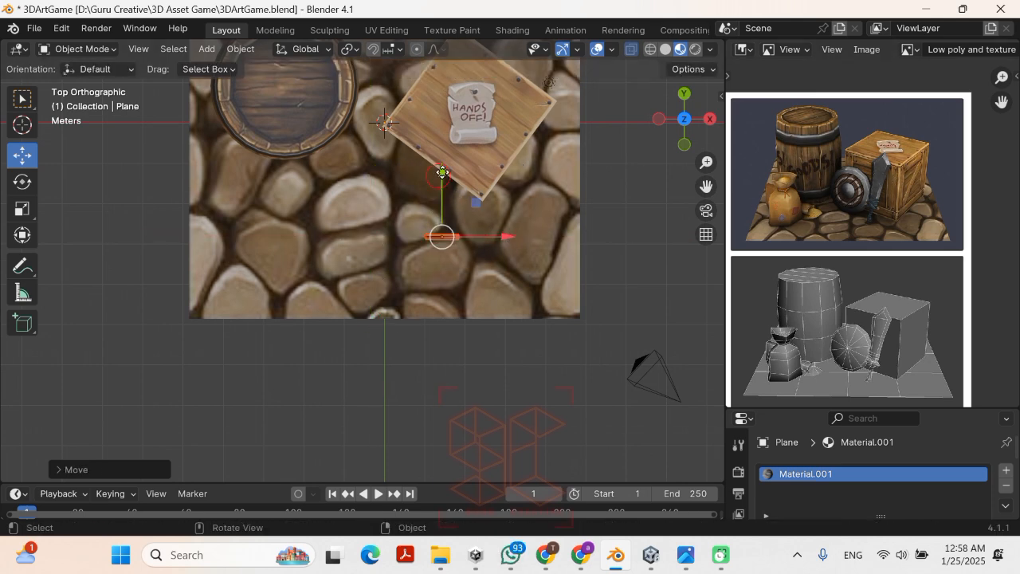
left_click_drag(442, 172, 447, 141)
Step: Lower the sword vertically so its handle comes down to the stone floor beside the crate
middle_click_drag(494, 295, 475, 152)
left_click_drag(431, 145, 422, 175)
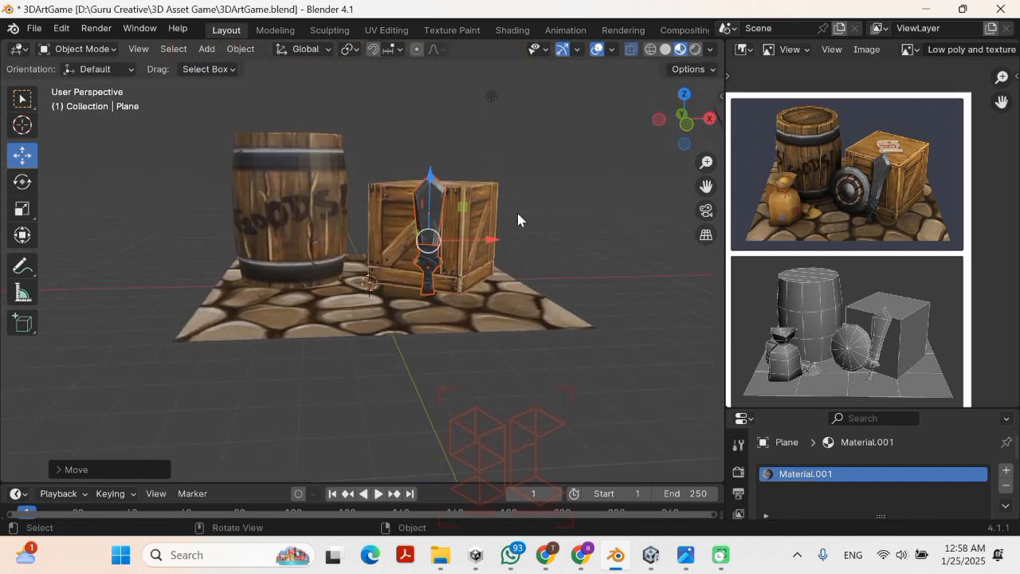
middle_click_drag(476, 296, 389, 270)
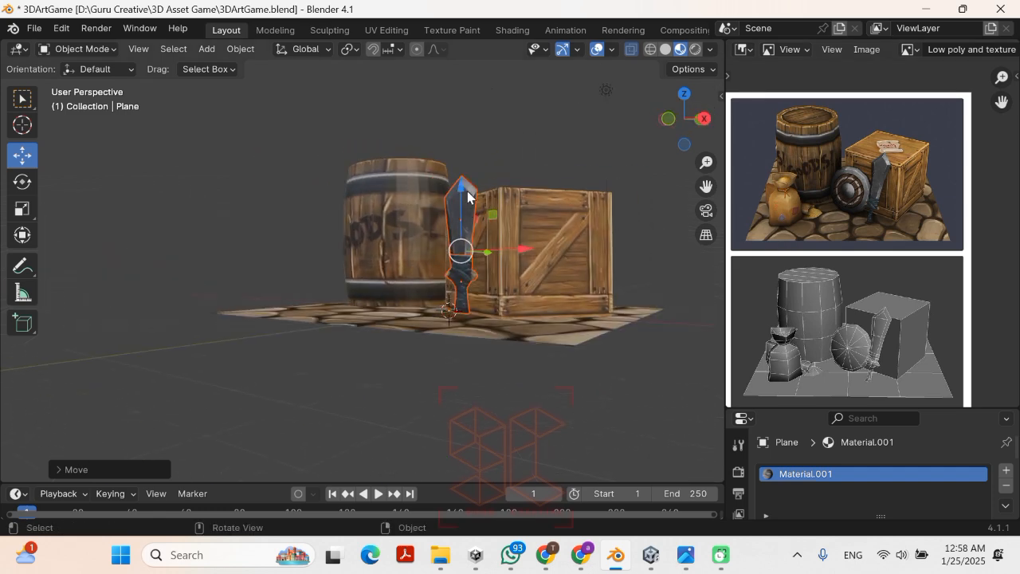
left_click_drag(468, 197, 462, 200)
middle_click_drag(462, 200, 611, 283)
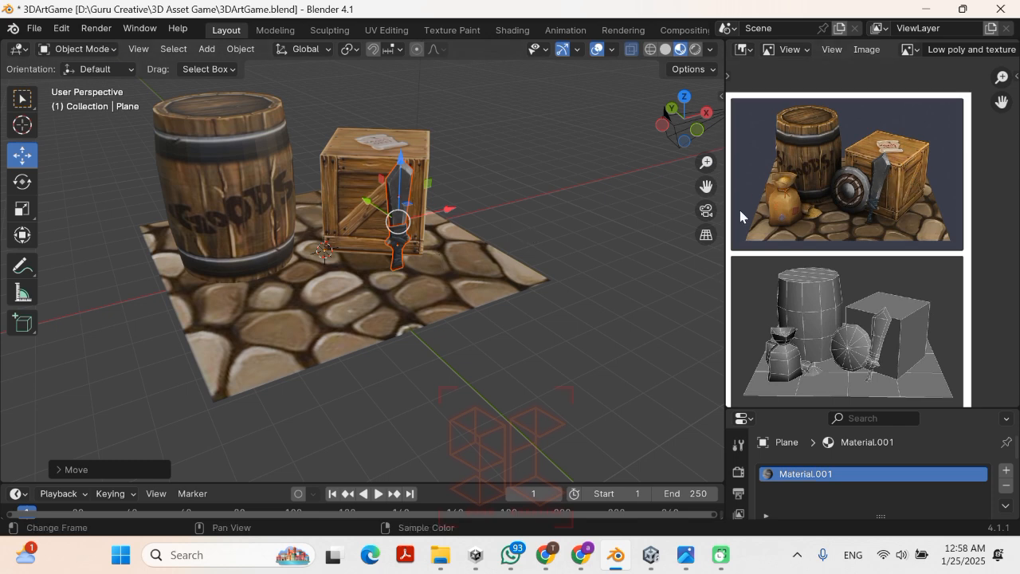
Step: Enlarge the sword to about 1.14 times its size and raise it along Z so the handle sits on the floor
key("s")
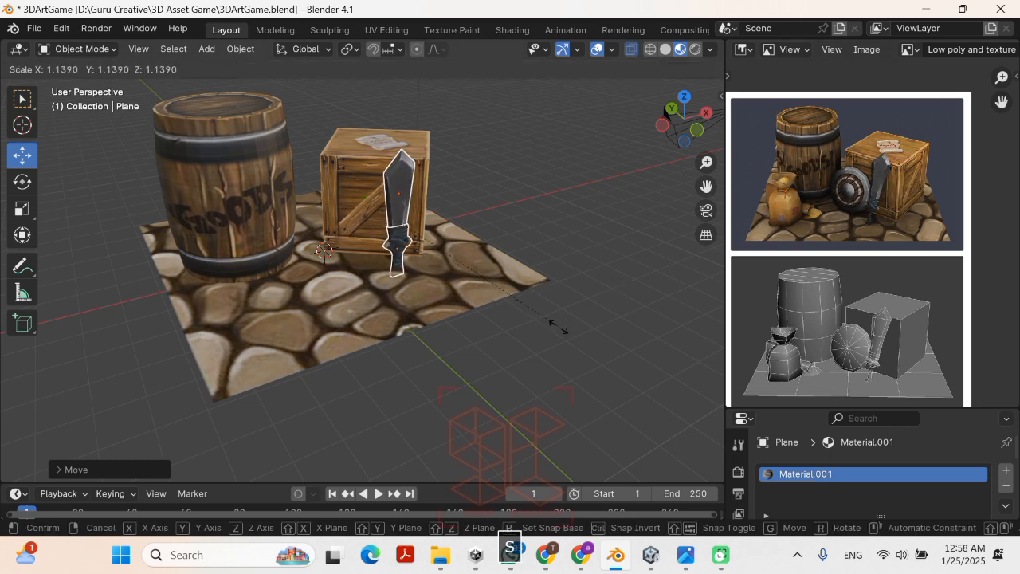
left_click(558, 327)
middle_click_drag(576, 337, 513, 284)
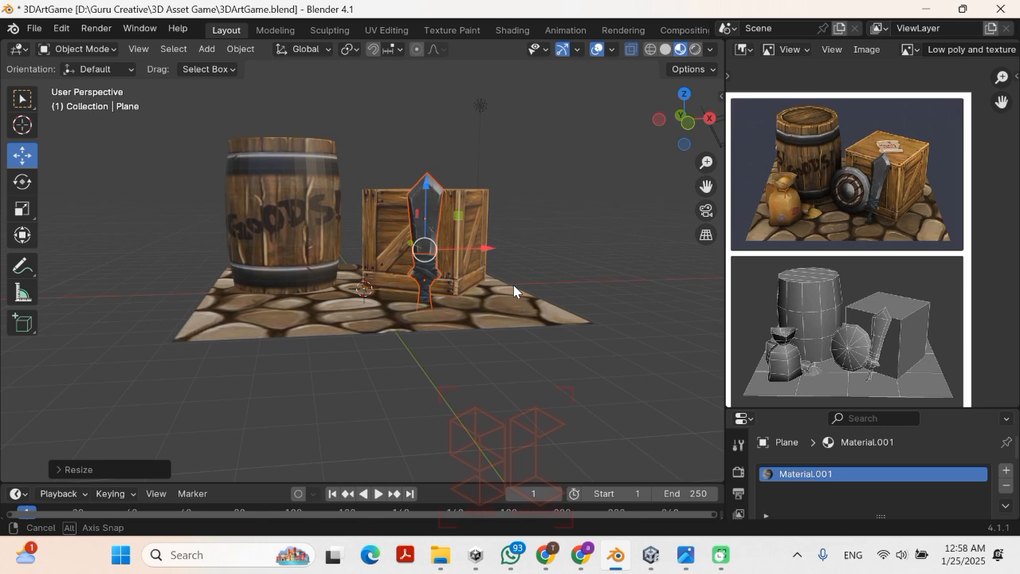
key("g")
key("z")
left_click(422, 172)
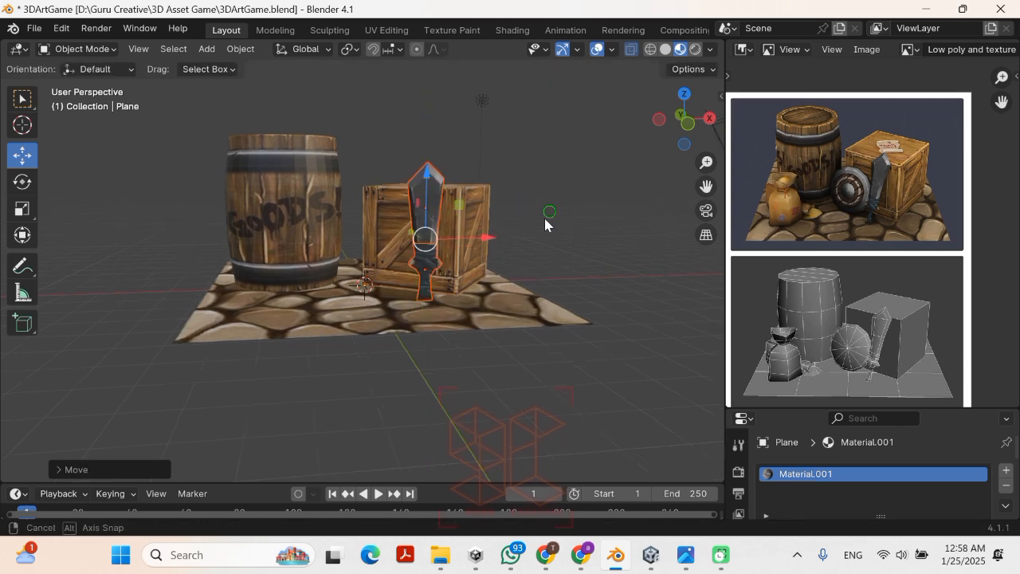
middle_click_drag(544, 215, 552, 248)
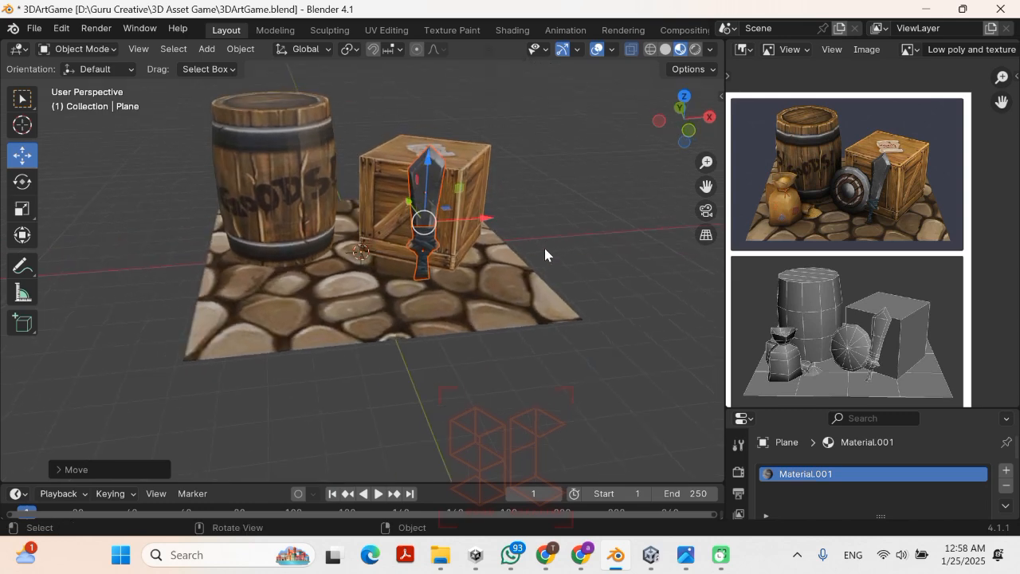
Step: Scale the sword up slightly once more to match its proportion to the crate in the reference
key("s")
left_click(446, 192)
middle_click_drag(446, 192, 488, 259)
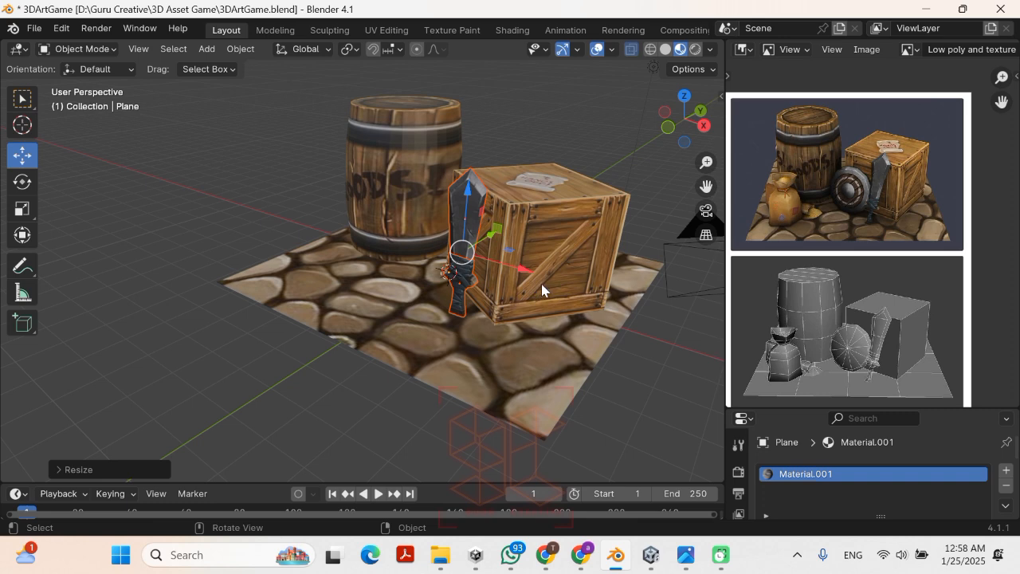
middle_click_drag(541, 289, 605, 316)
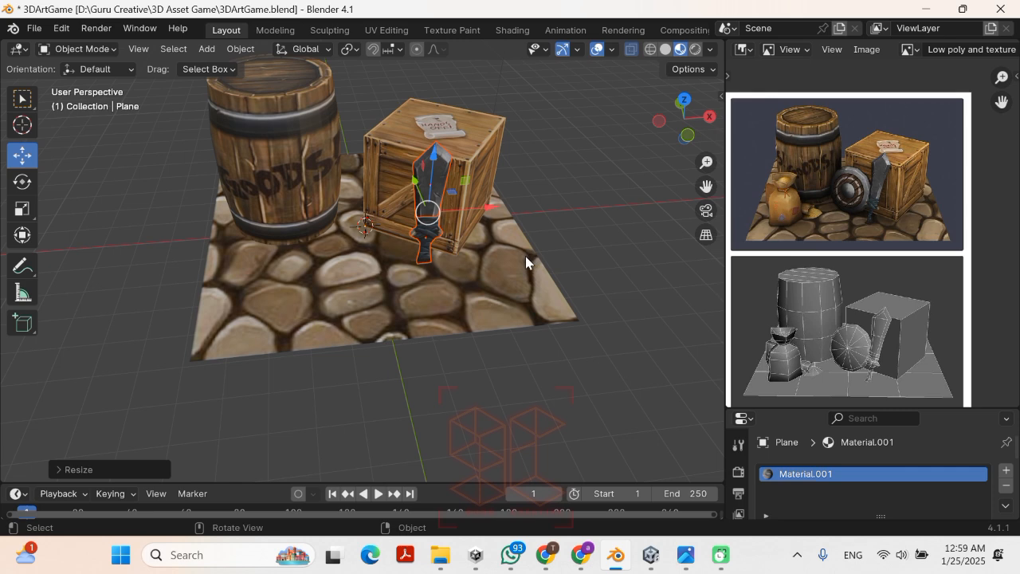
Step: Rotate the sword in top view until its flat side runs parallel to the crate's front face
key("KP_7")
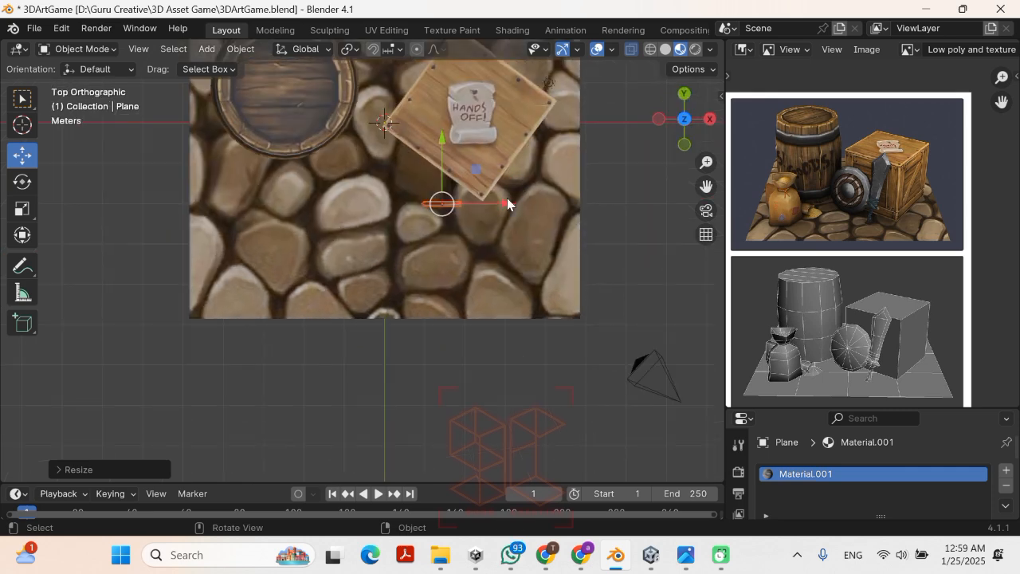
key("r")
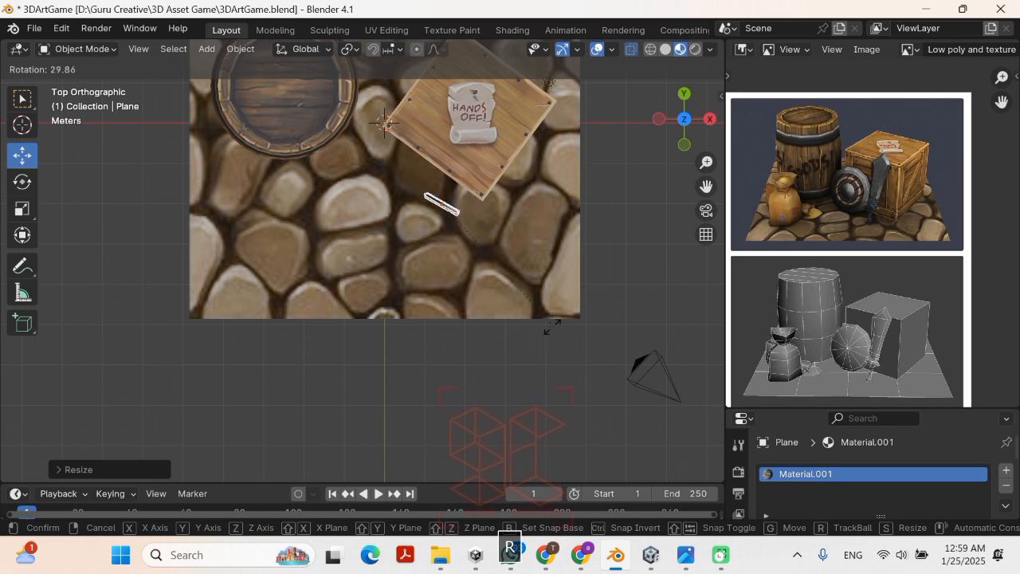
left_click(536, 338)
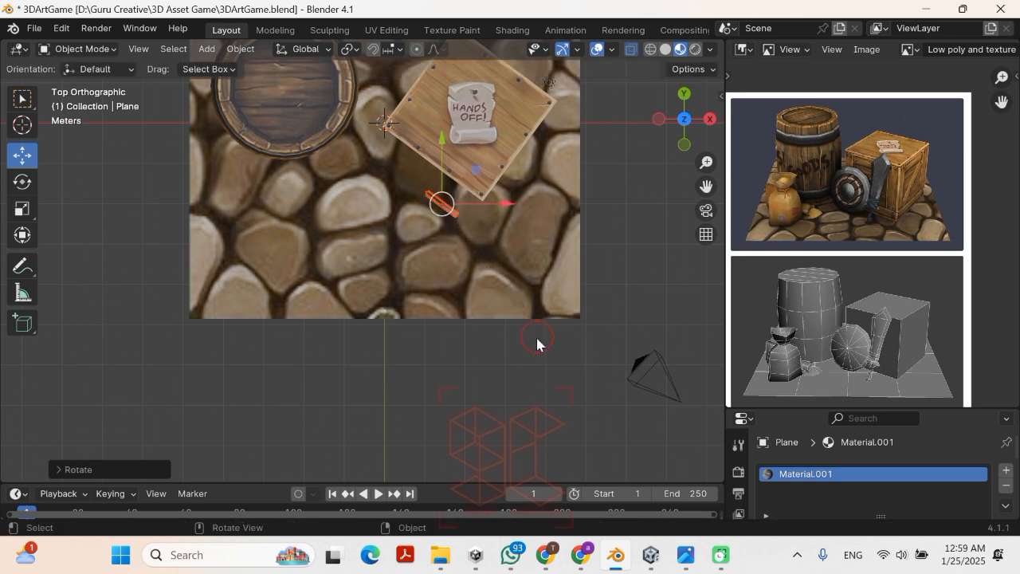
key("r")
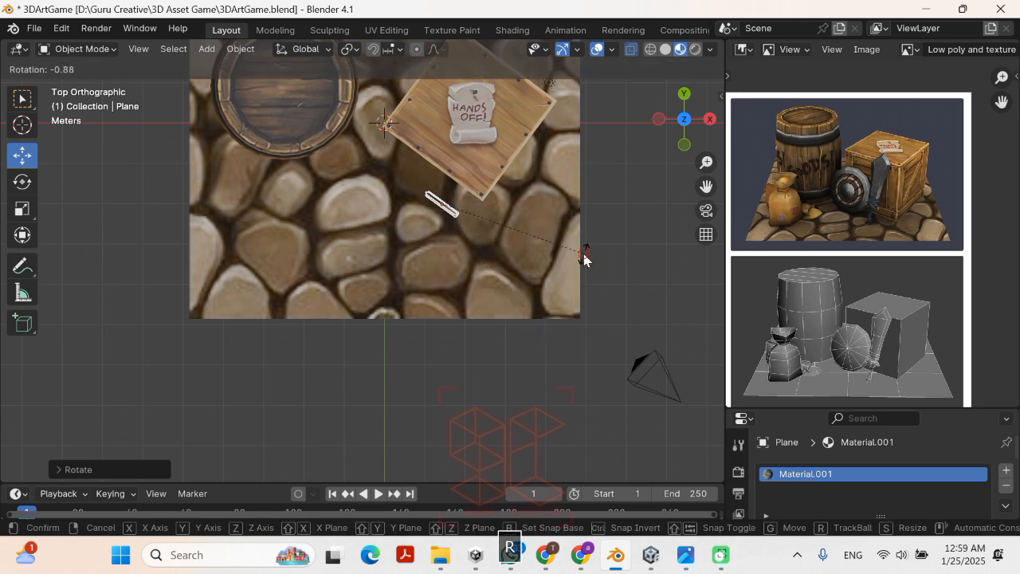
left_click(584, 257)
middle_click_drag(558, 231, 478, 143)
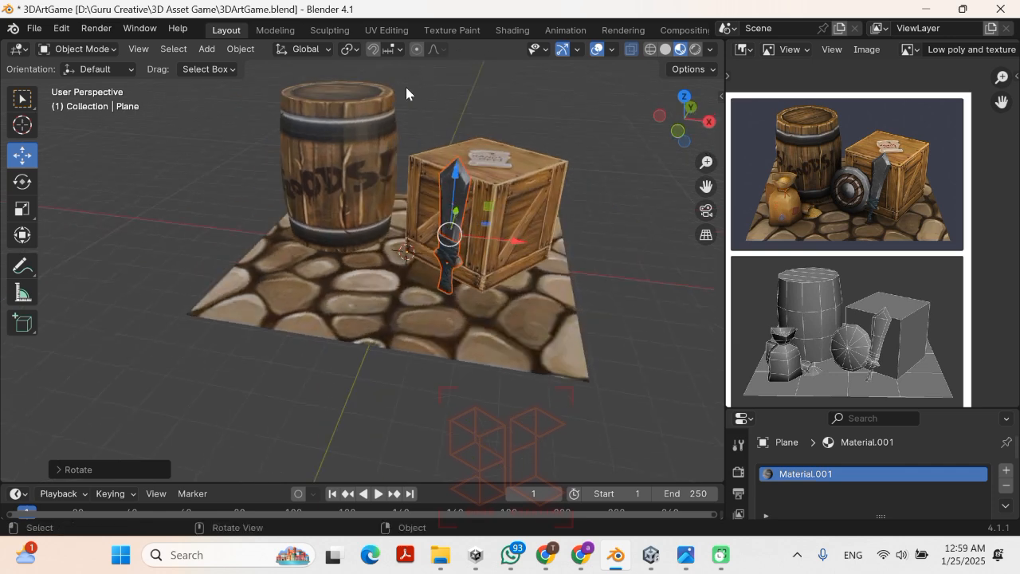
Step: Try the Local, Normal and Cursor transform orientations on the sword and settle on View
left_click(317, 50)
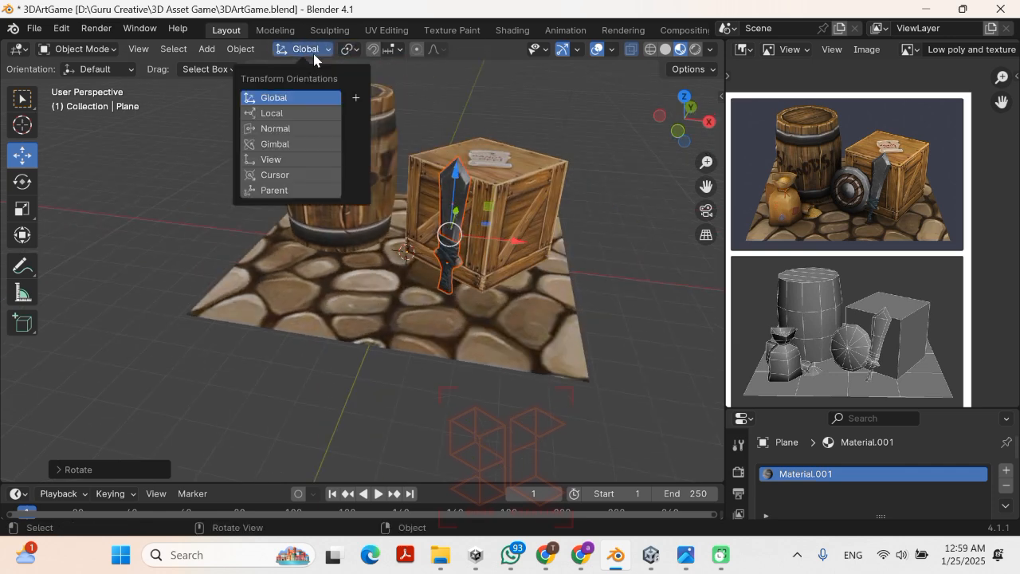
mouse_move(350, 53)
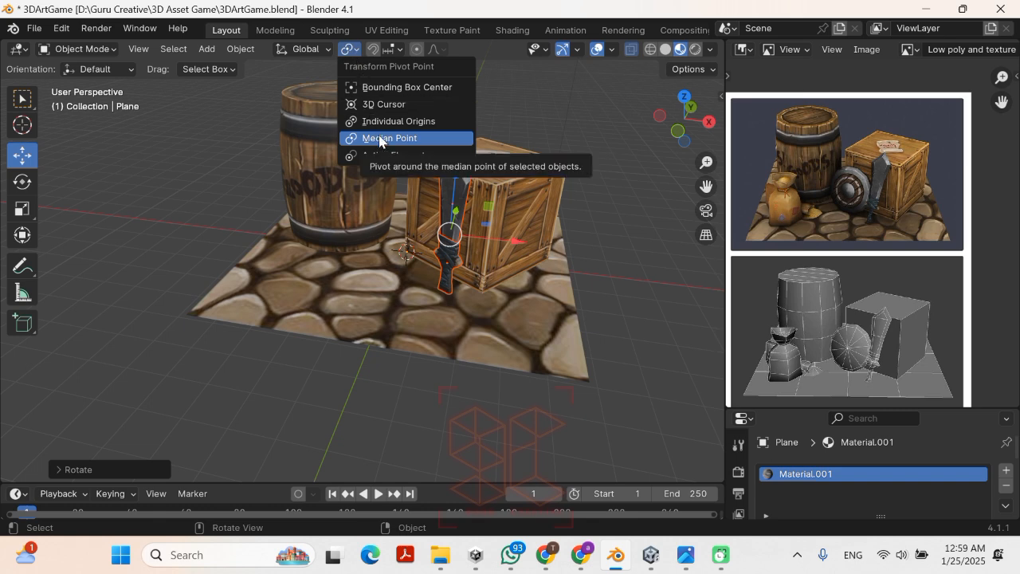
left_click(323, 50)
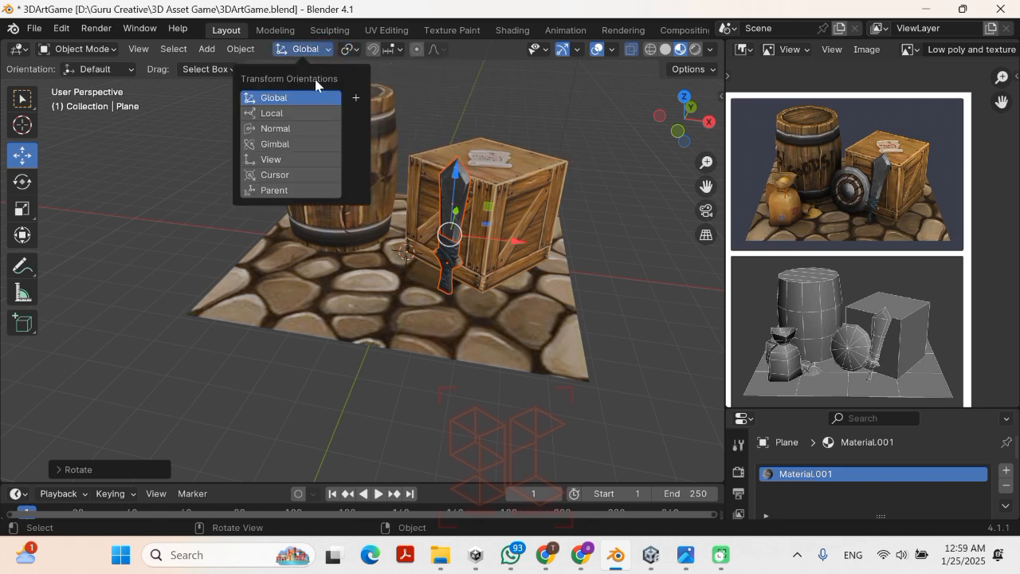
left_click(297, 114)
middle_click_drag(539, 247, 556, 221)
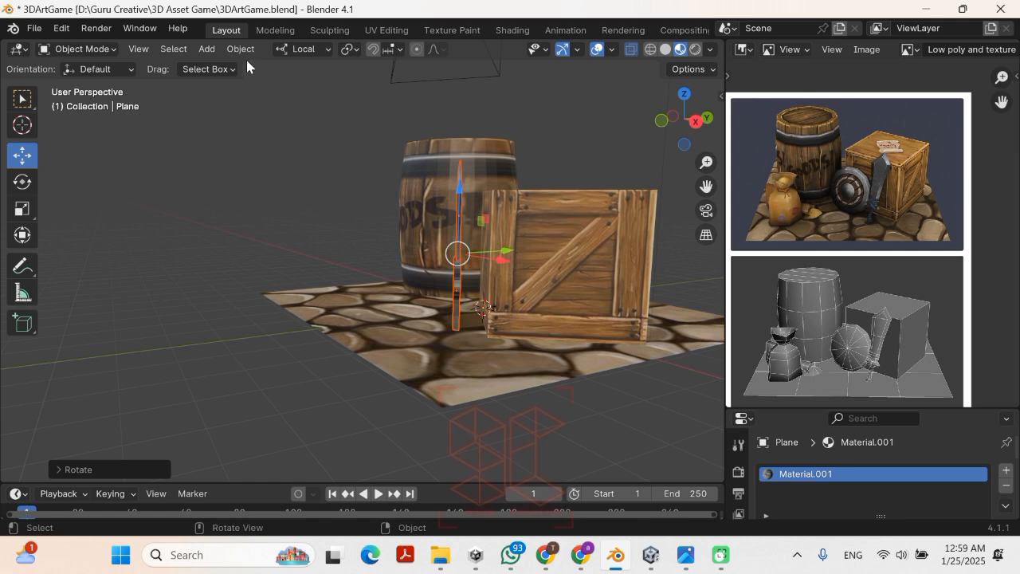
left_click(303, 51)
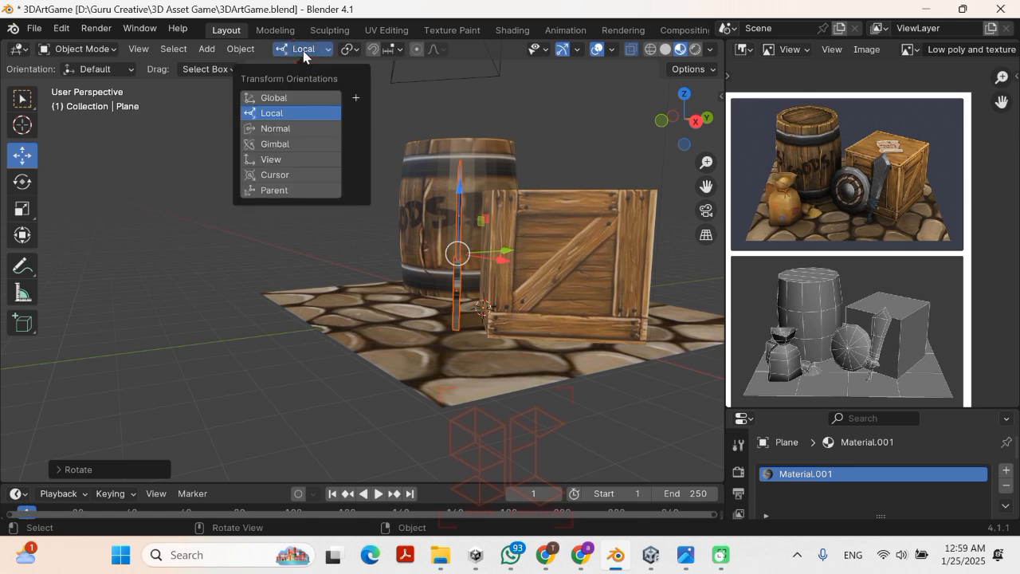
left_click(297, 129)
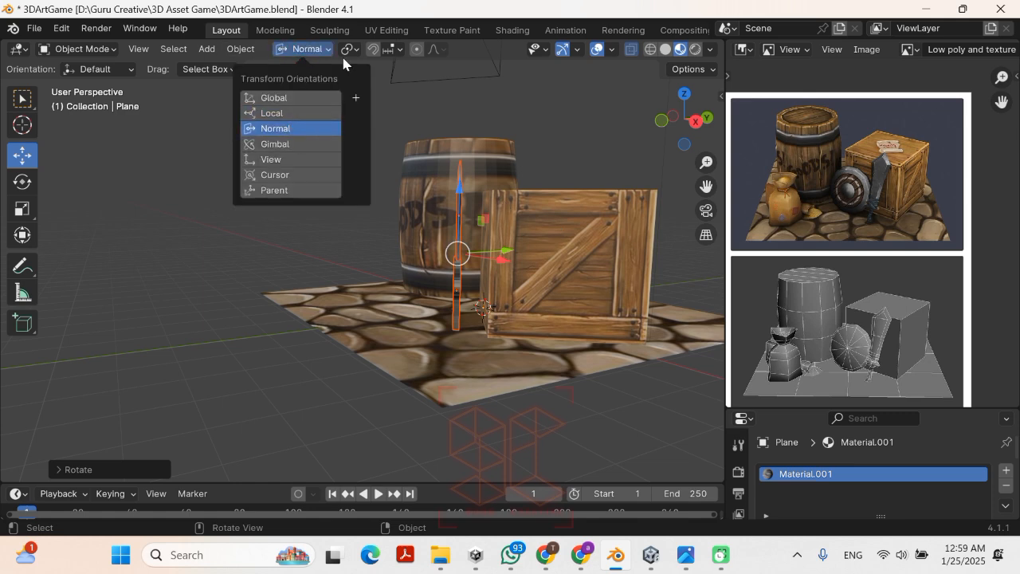
left_click(315, 52)
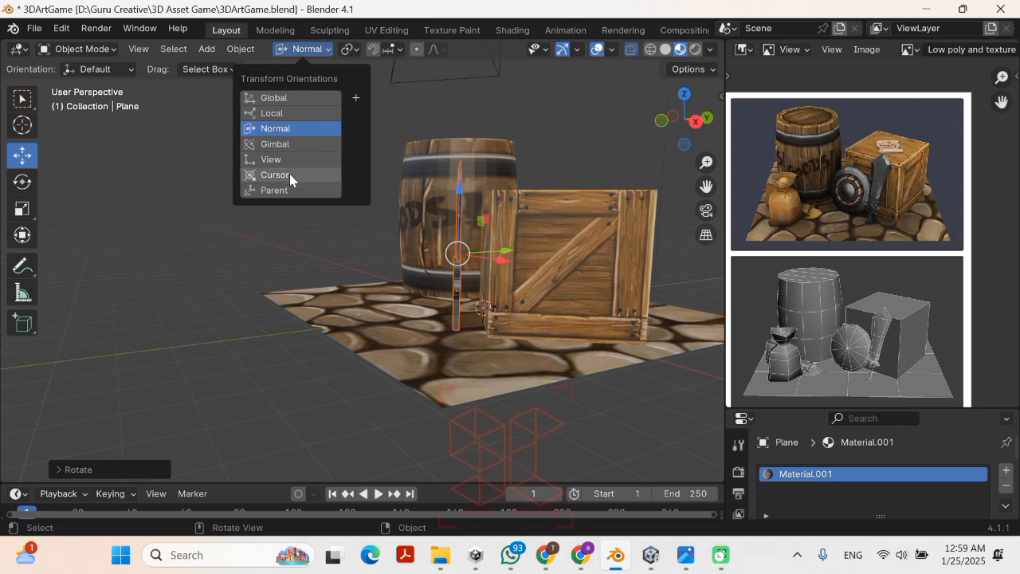
left_click(289, 175)
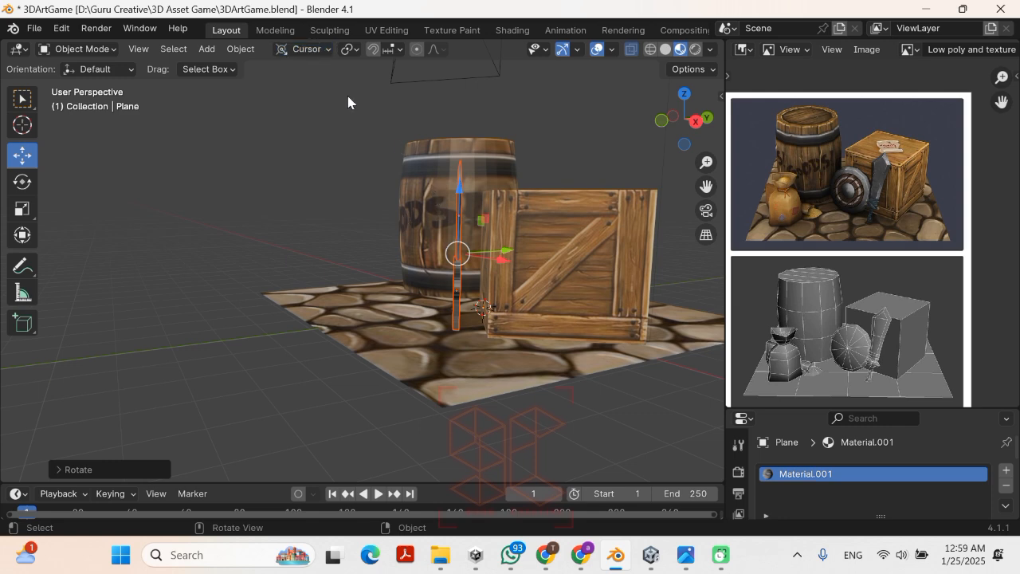
left_click(306, 48)
left_click(318, 165)
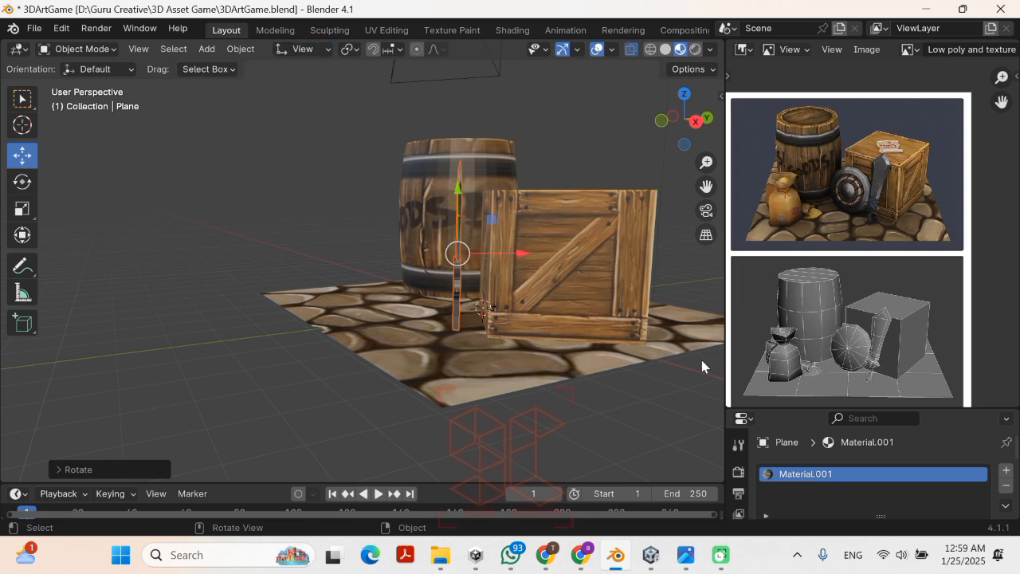
left_click(315, 50)
Step: Tilt the sword about 13 degrees in side view so it leans toward the crate, move it slightly closer and deselect it
key("r")
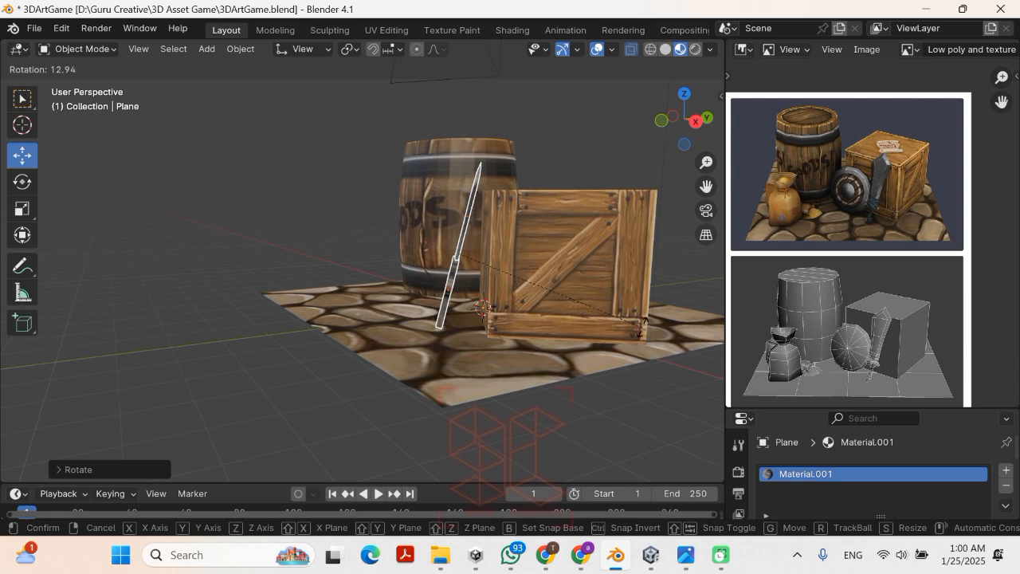
left_click(641, 327)
left_click_drag(525, 256, 532, 253)
middle_click_drag(489, 276, 629, 313)
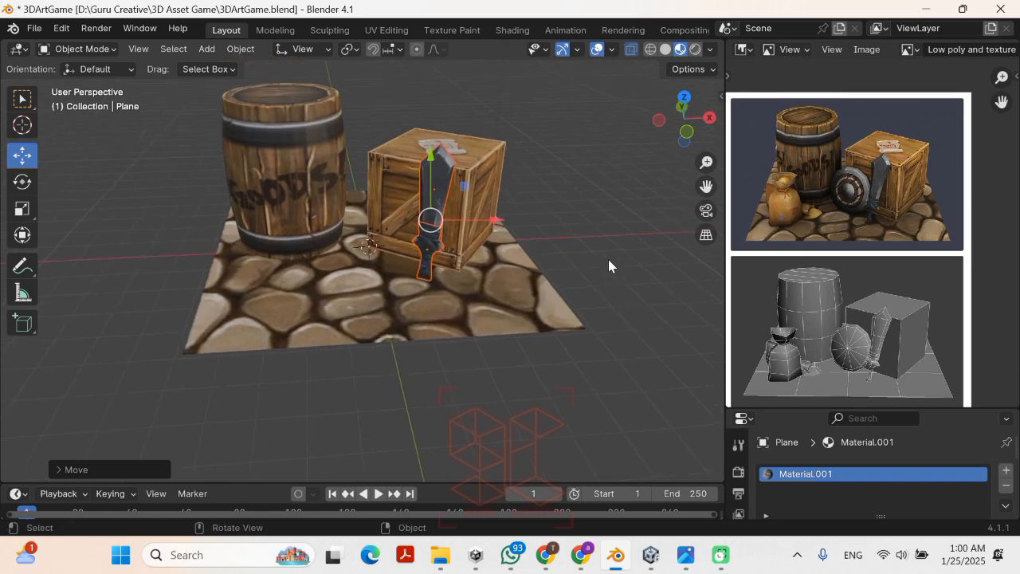
left_click(599, 240)
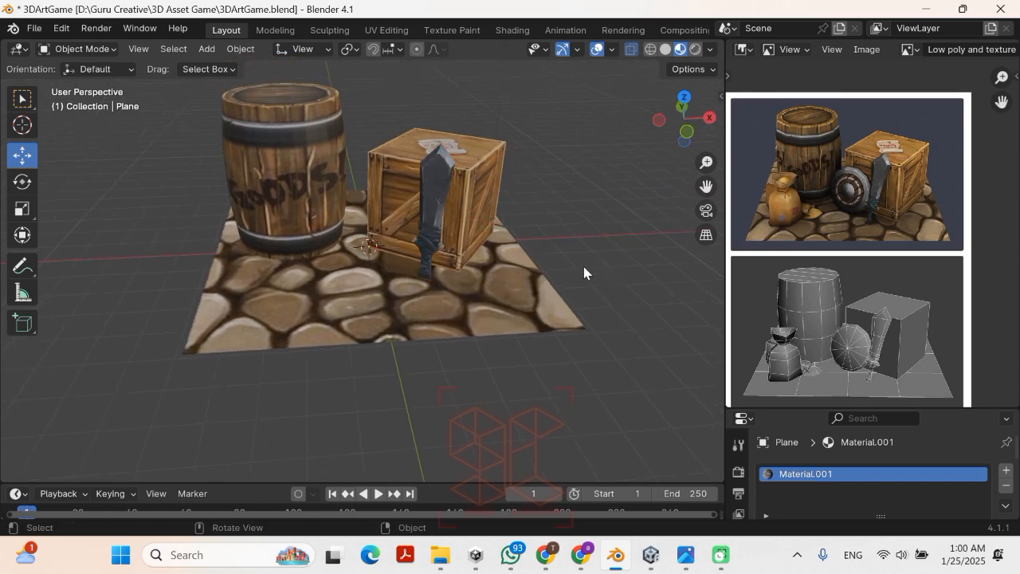
scroll(584, 273, "up", 2)
scroll(581, 274, "down", 4)
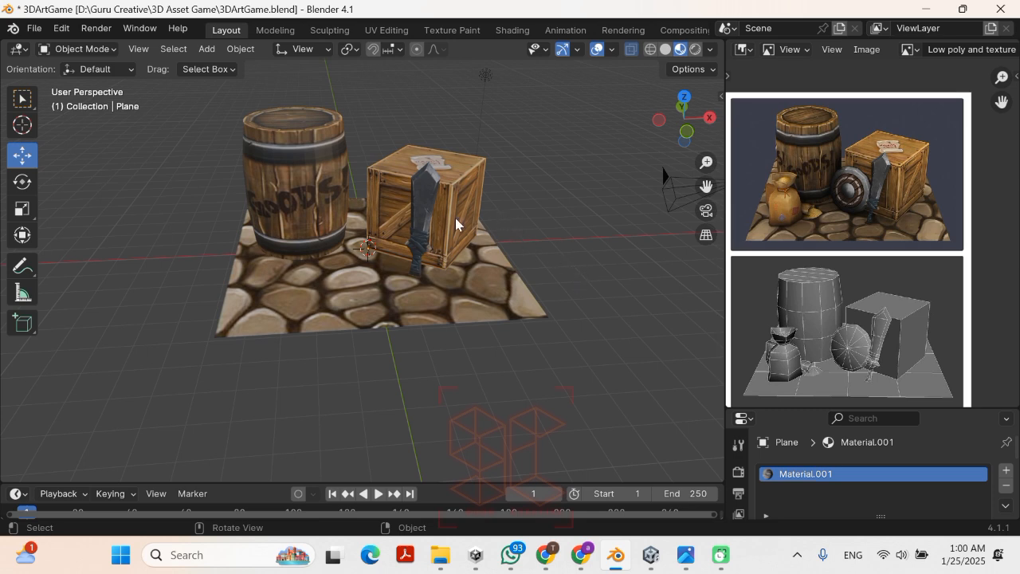
Step: Select the blade and handle together and shift them horizontally toward the crate from a side view
left_click(431, 217)
left_click(418, 221)
middle_click_drag(443, 249, 314, 218)
middle_click_drag(519, 257, 513, 242)
key("g")
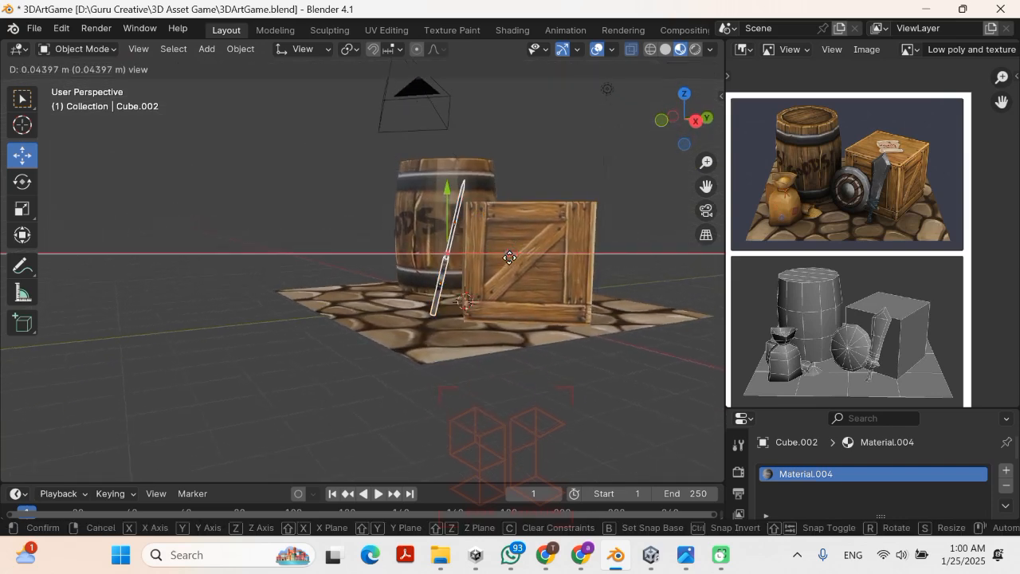
left_click(496, 267)
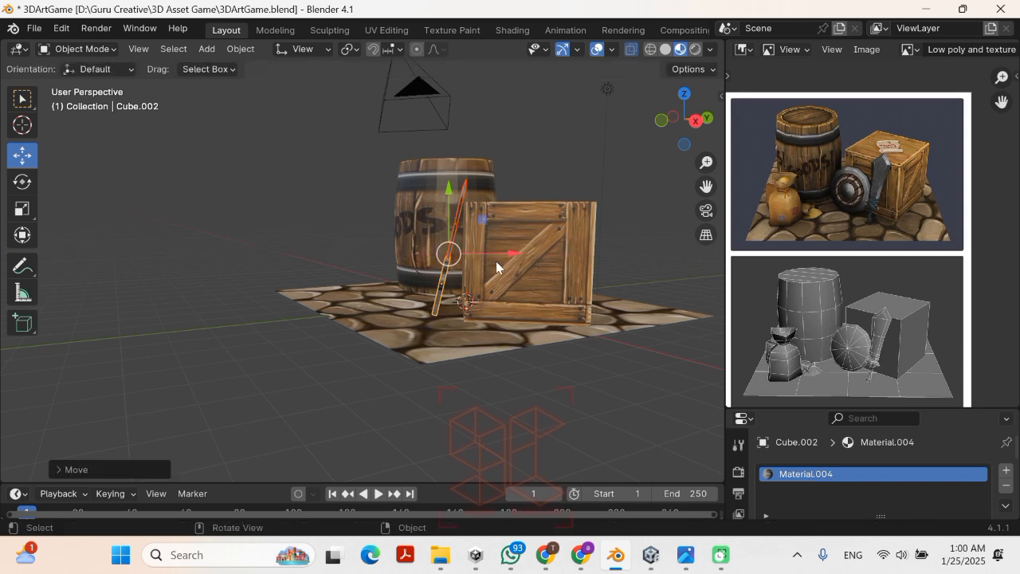
Step: Nudge the sword until it rests against the crate's face, slide it slightly along that face and deselect it
scroll(497, 263, "up", 2)
middle_click_drag(498, 234, 215, 329, "shift")
key("g")
left_click(515, 303)
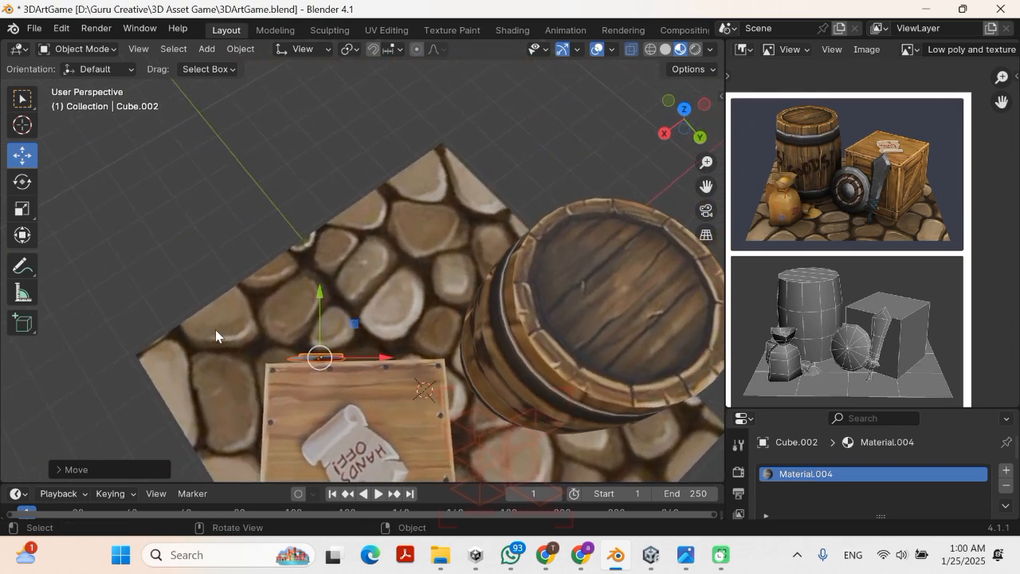
left_click_drag(387, 361, 387, 362)
middle_click_drag(388, 363, 566, 275)
left_click(603, 276)
scroll(581, 275, "down", 3)
scroll(509, 296, "up", 4)
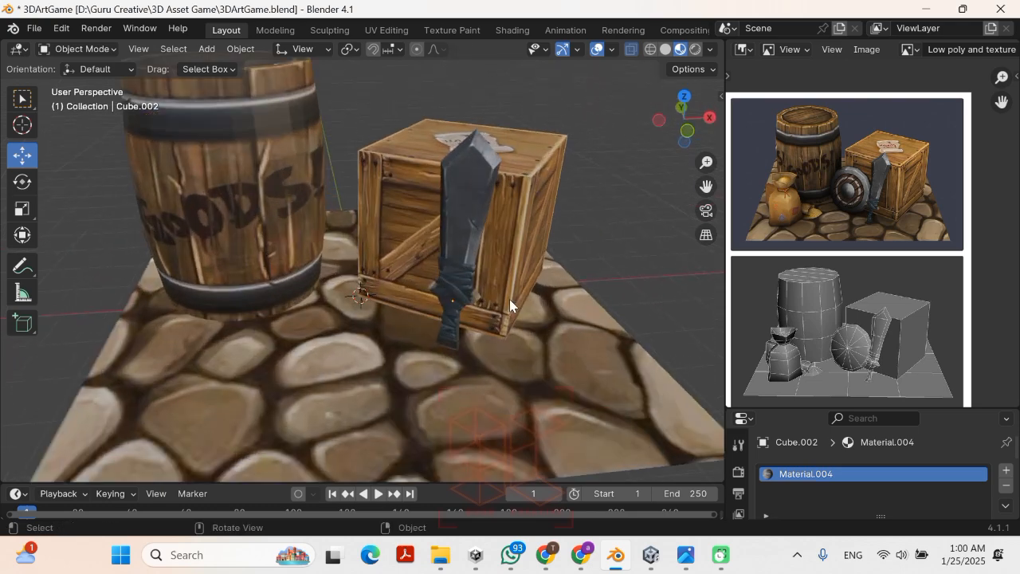
Step: Add a UV sphere to the scene as the base mesh for the round shield
scroll(506, 303, "down", 3)
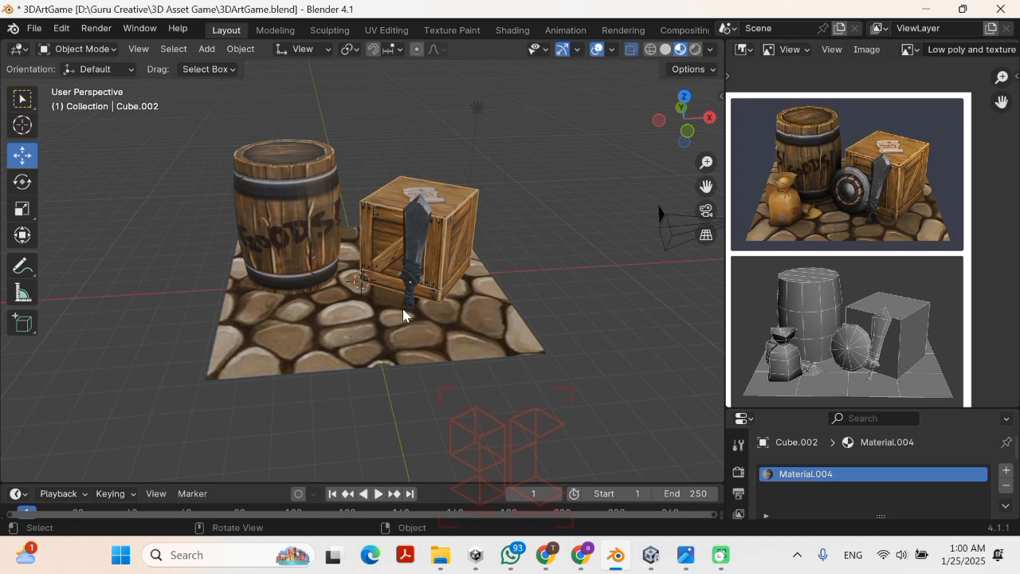
scroll(403, 309, "down", 3)
scroll(398, 321, "up", 3)
key("shift+a")
mouse_move(410, 247)
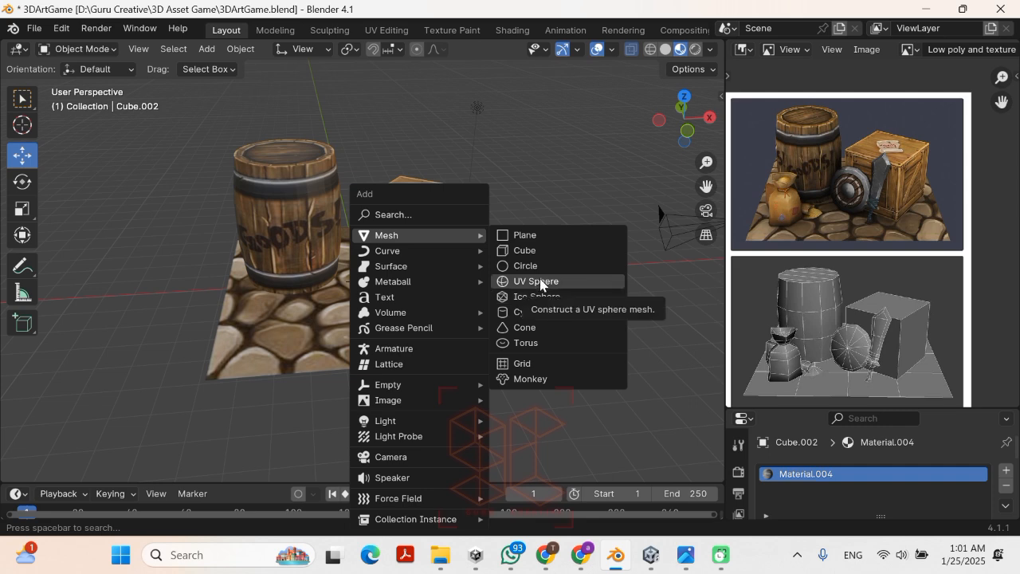
left_click(540, 281)
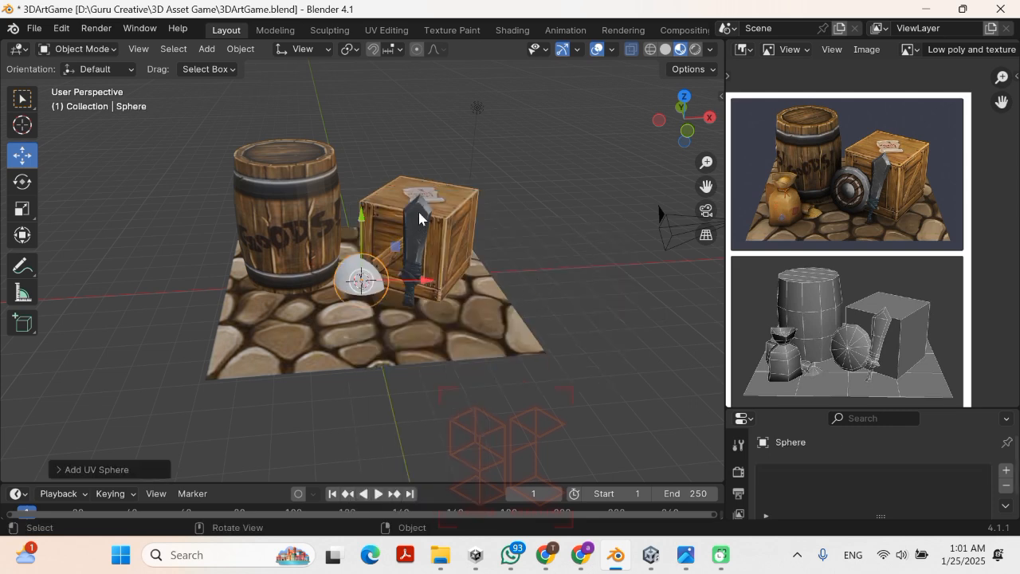
Step: Reduce the new sphere's segments to 12, comparing it with the round shield in the reference image
left_click(60, 470)
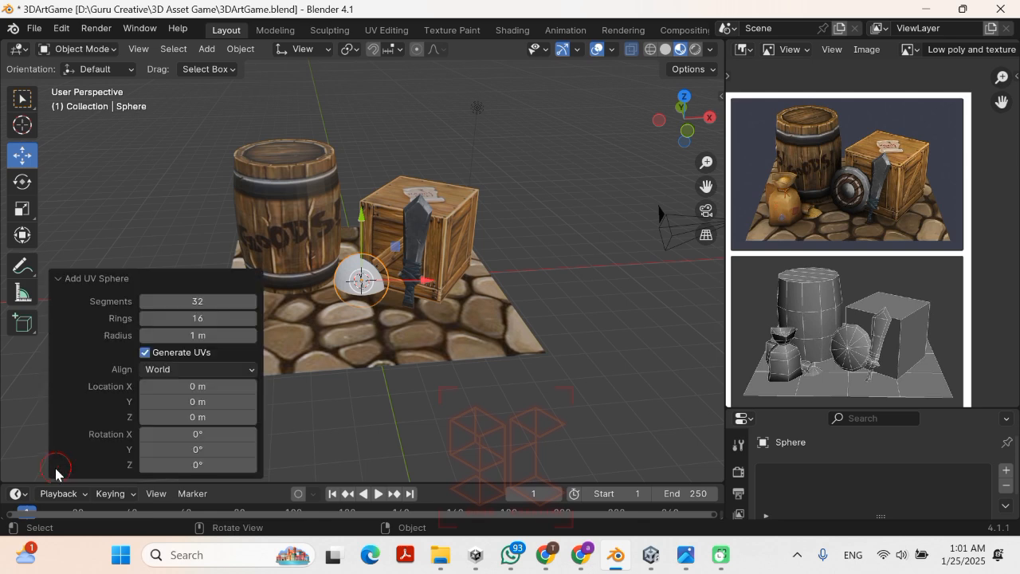
left_click(146, 301)
left_click(146, 301)
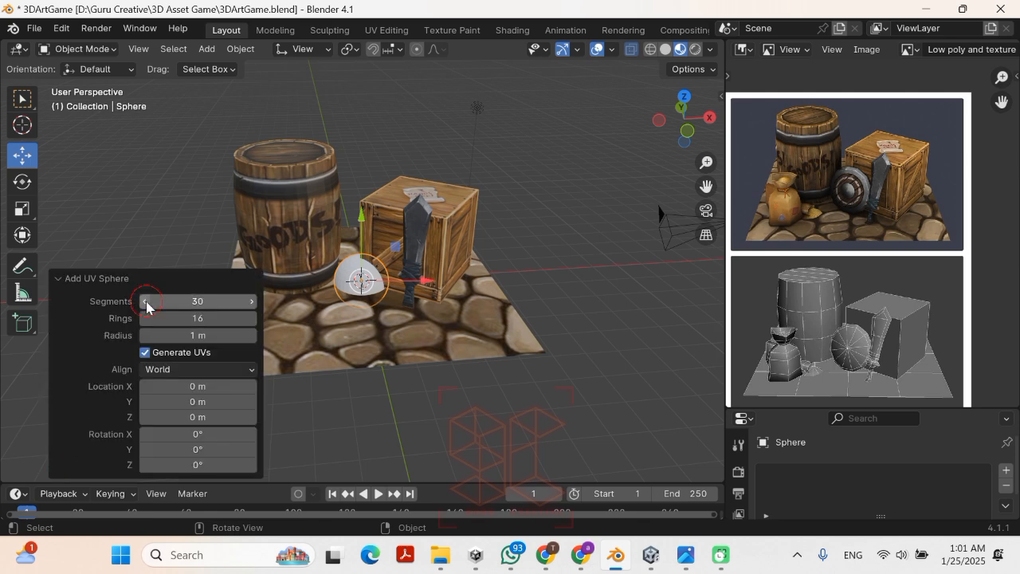
left_click(146, 301)
left_click(146, 301)
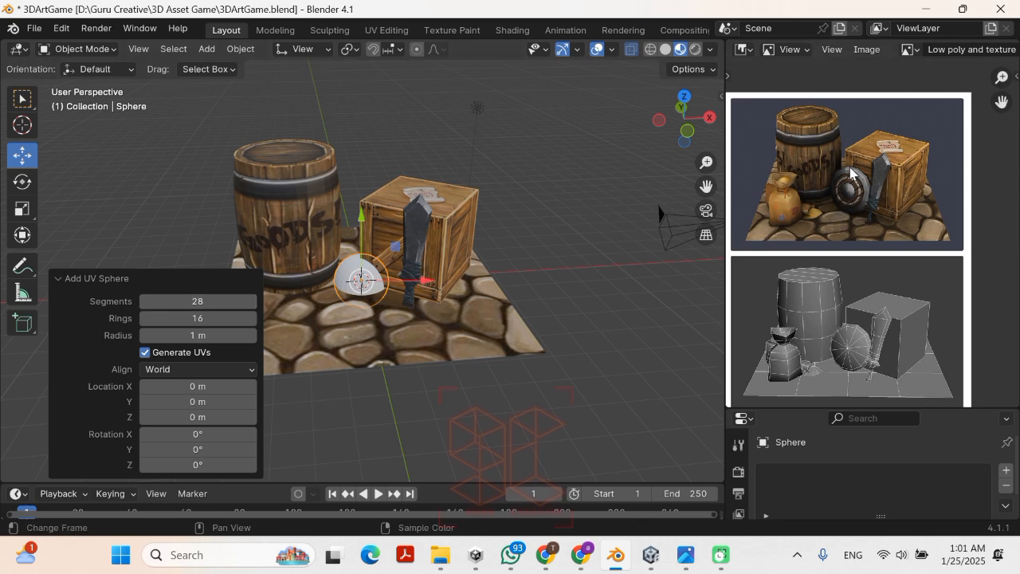
scroll(858, 222, "up", 6)
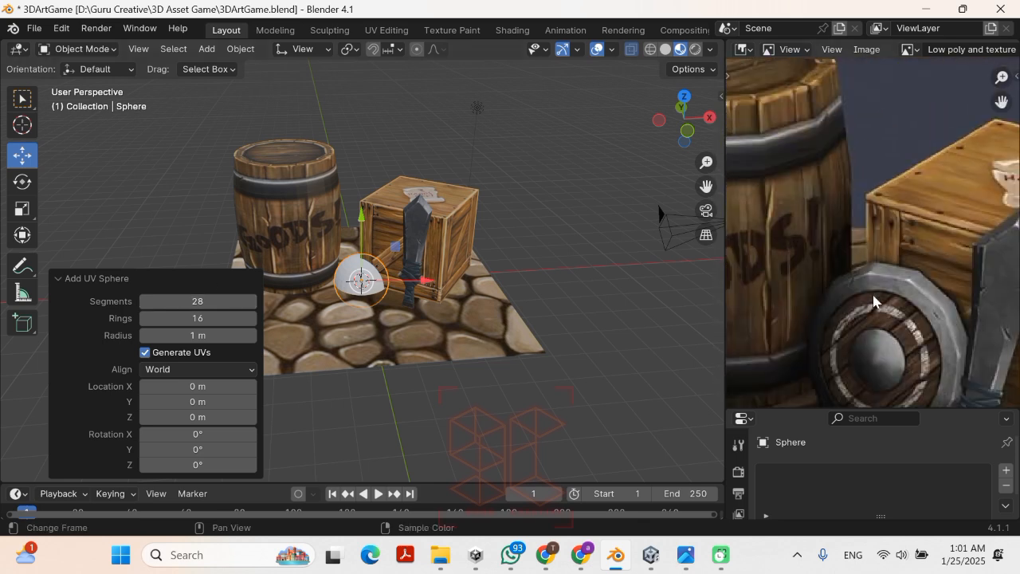
middle_click_drag(883, 207, 893, 188)
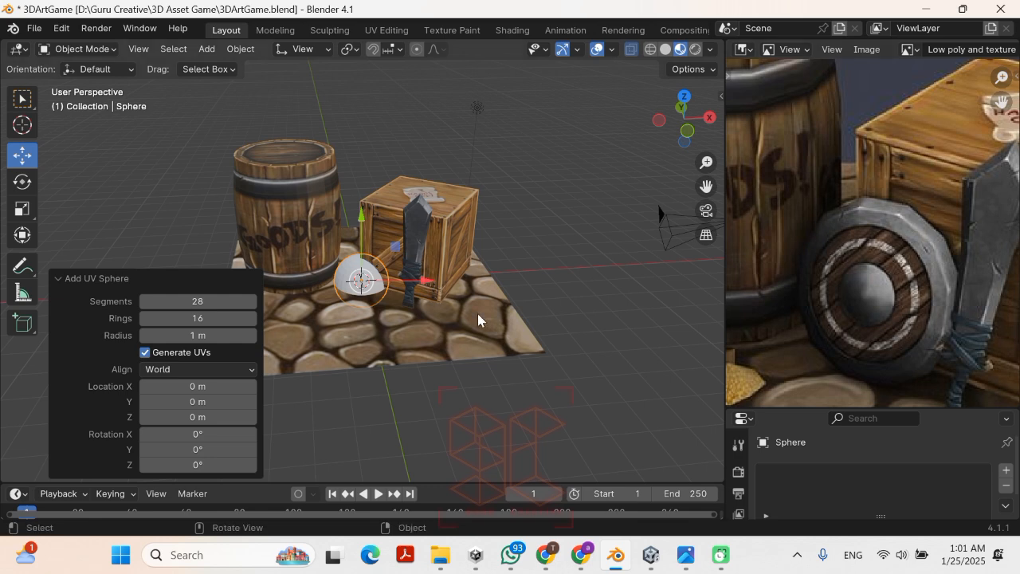
left_click(149, 305)
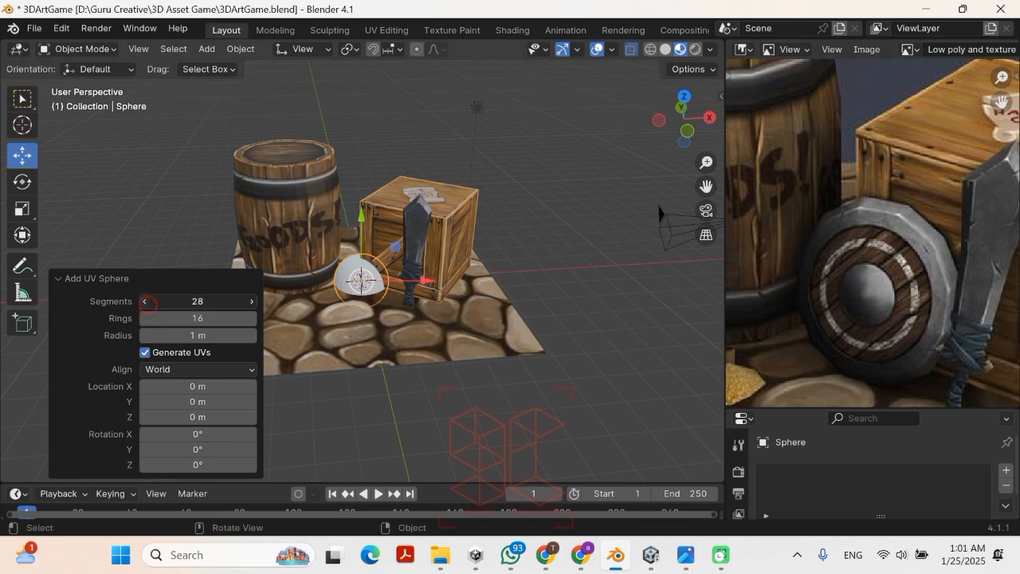
left_click(148, 305)
left_click(148, 305)
left_click(148, 305)
left_click(149, 305)
left_click(148, 305)
left_click(148, 305)
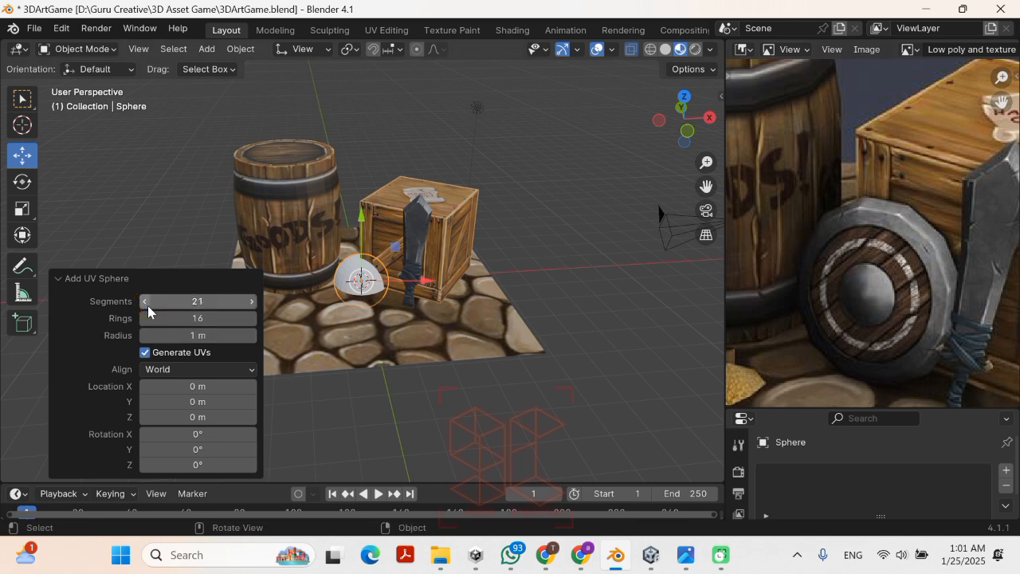
left_click(149, 305)
scroll(392, 234, "up", 3)
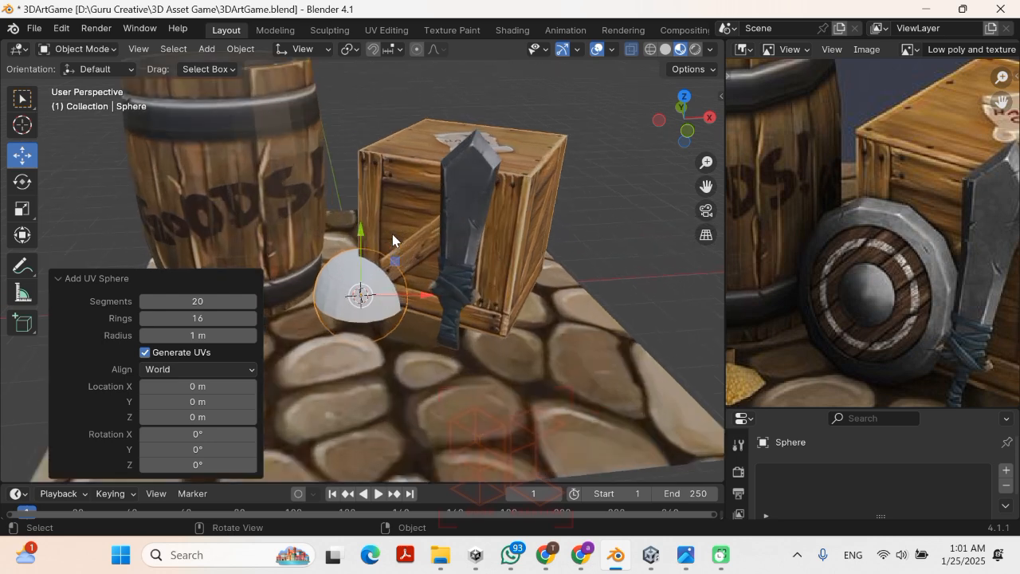
left_click(144, 306)
left_click(145, 305)
left_click(145, 306)
left_click(144, 306)
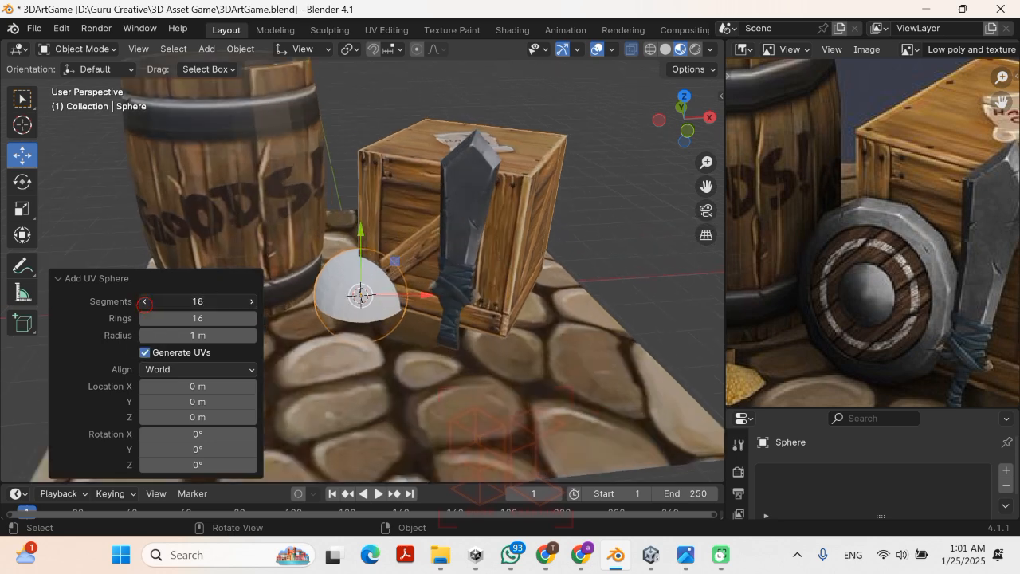
left_click(144, 306)
left_click(144, 305)
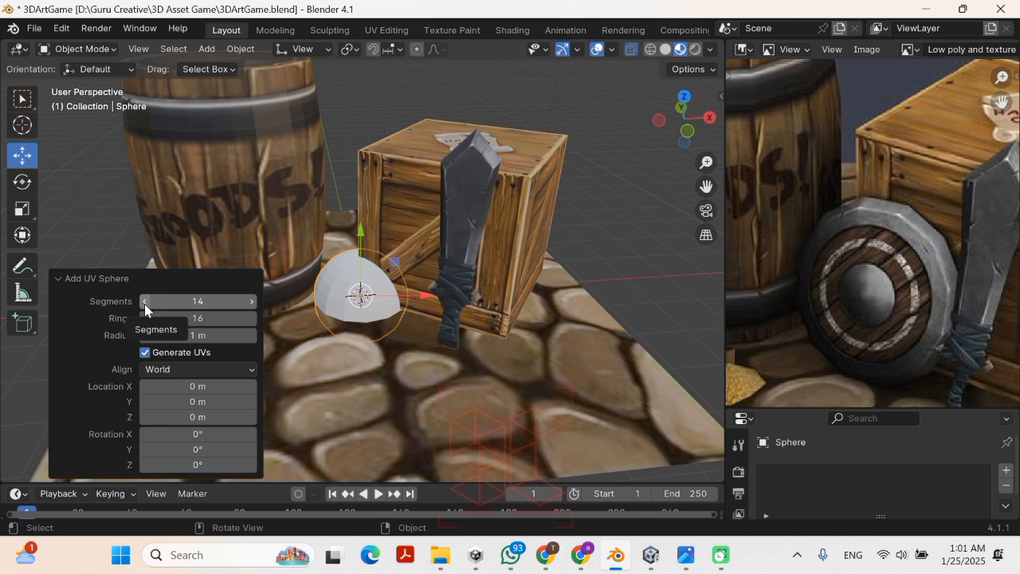
left_click(145, 301)
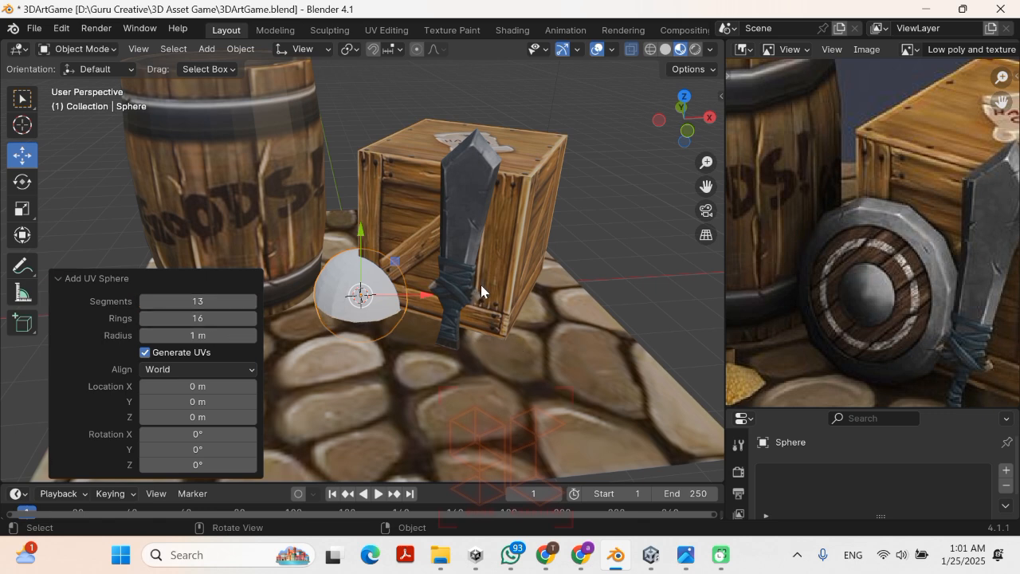
left_click(146, 301)
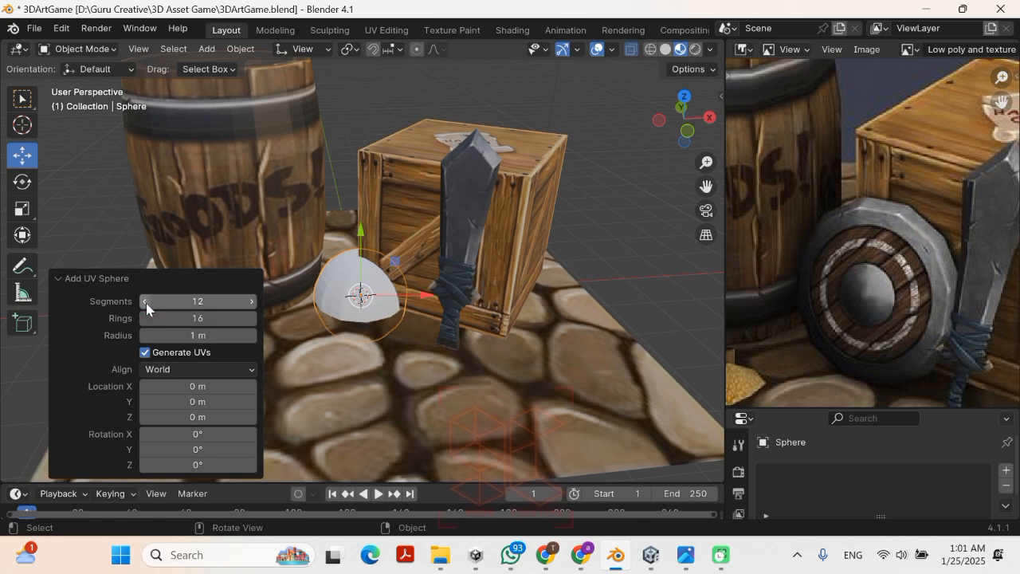
left_click(146, 301)
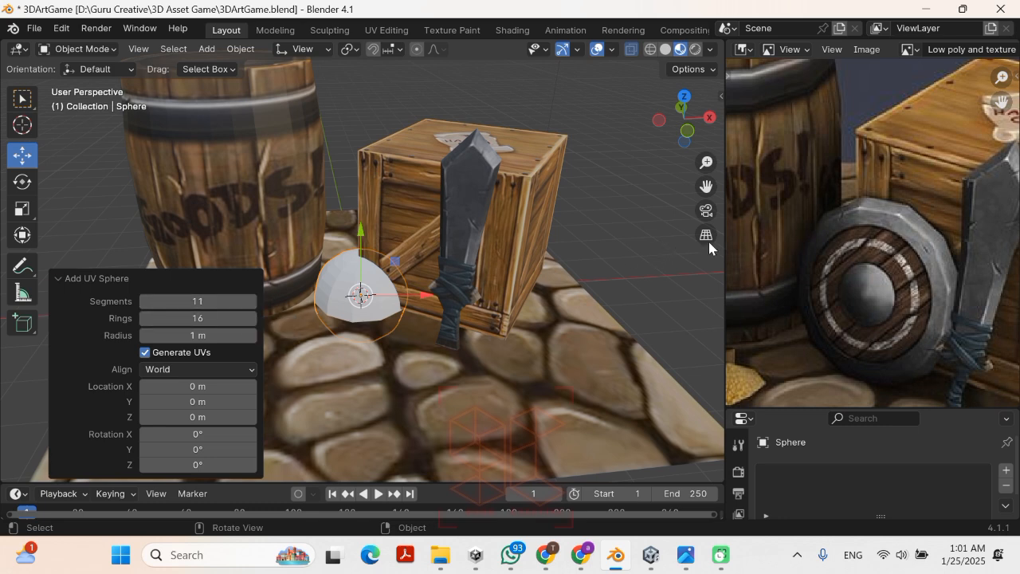
left_click(252, 302)
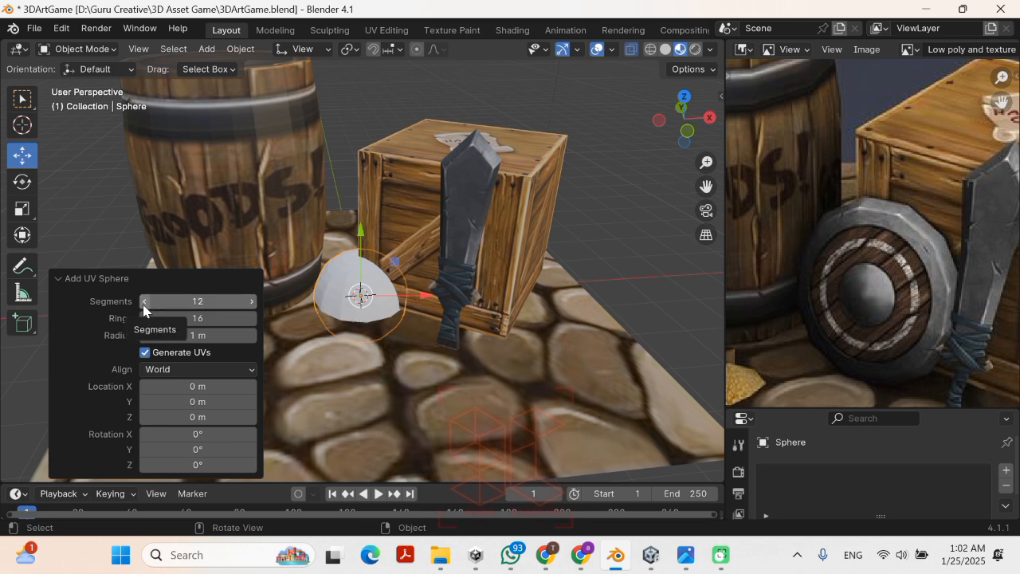
Step: Move the sphere clear of the crate, switching the transform orientation to Global and shifting it about -4.59 m along Y
left_click_drag(439, 302, 544, 144)
scroll(544, 144, "down", 3)
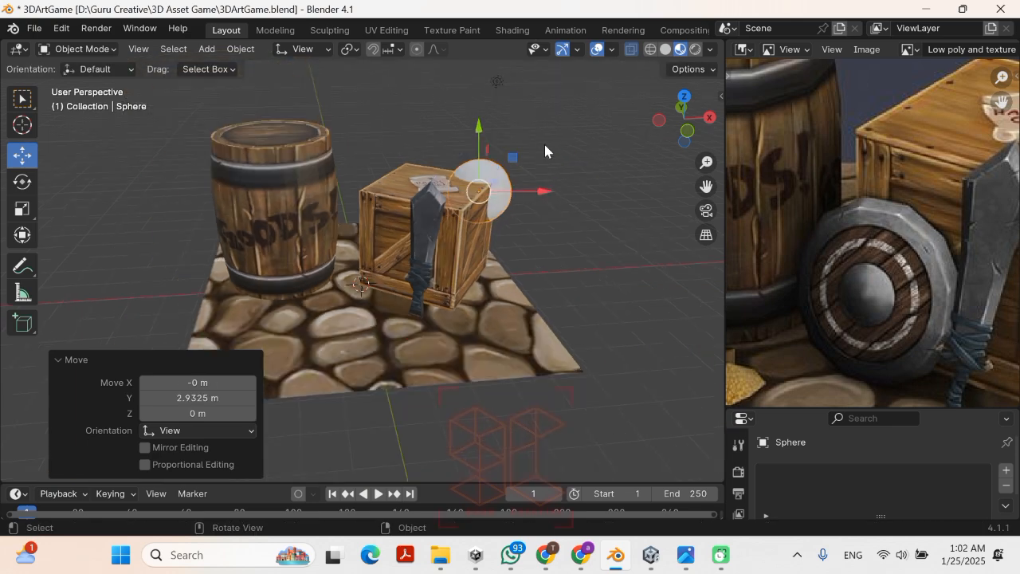
middle_click_drag(496, 189, 387, 153)
left_click(302, 49)
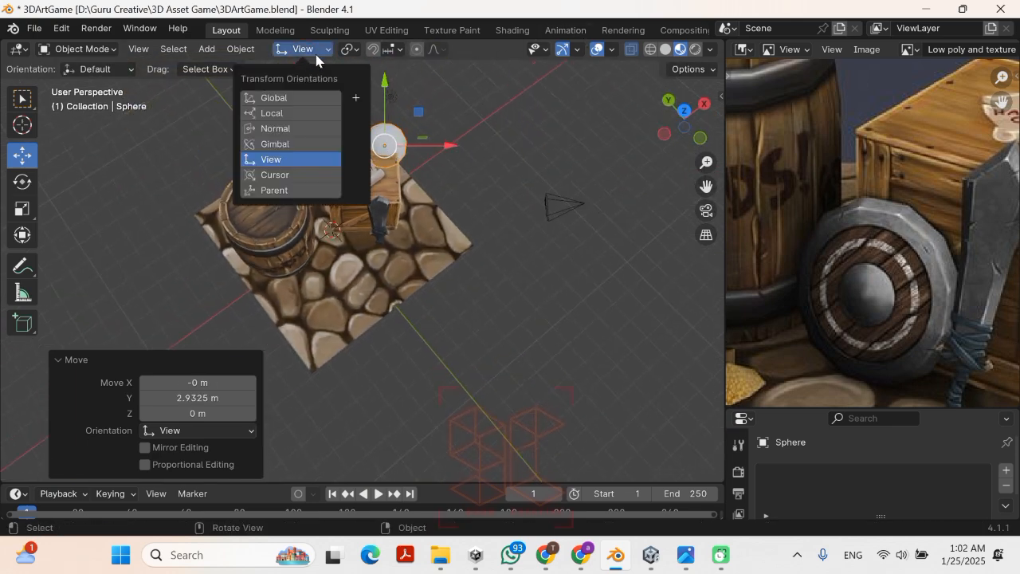
left_click(273, 98)
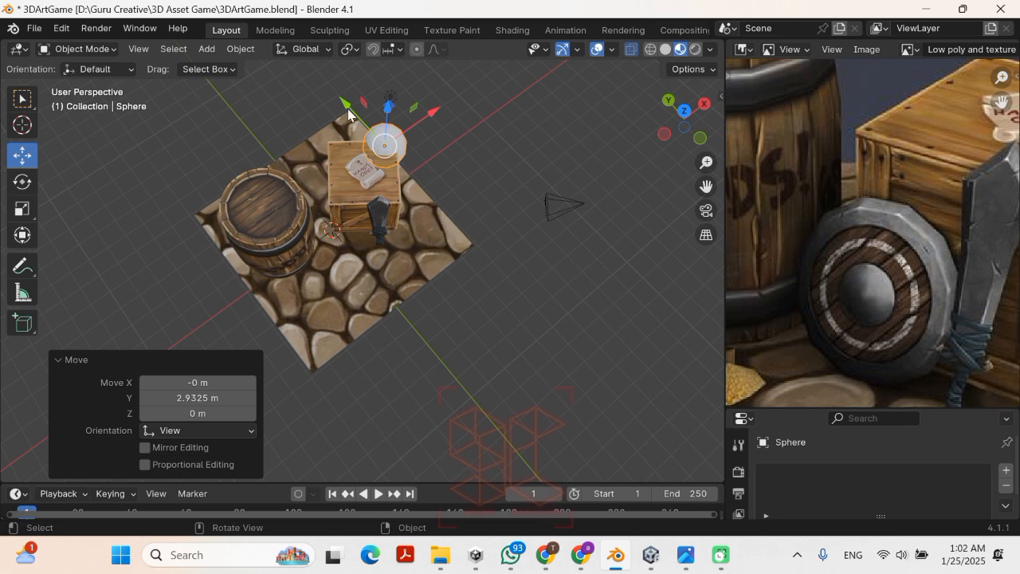
left_click_drag(348, 109, 414, 180)
Step: Scale the sphere up uniformly by about 2.76
key("s")
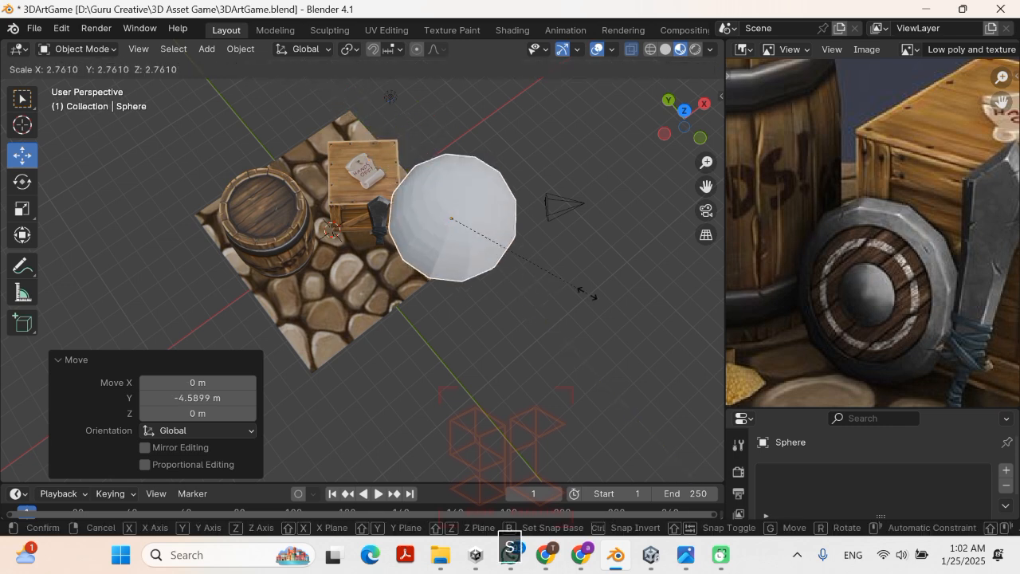
left_click(585, 292)
middle_click_drag(585, 293, 497, 279)
middle_click_drag(497, 332, 492, 264)
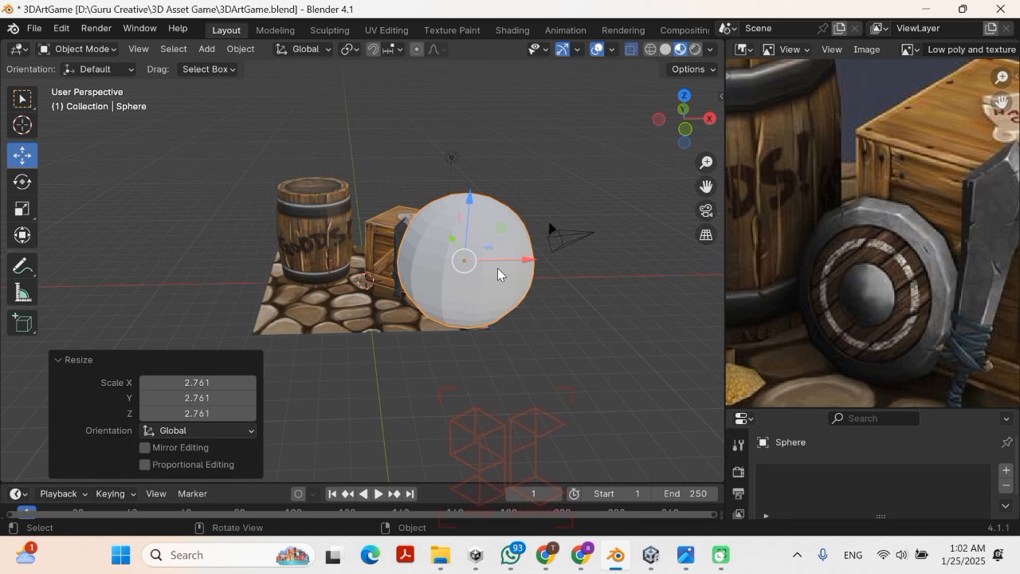
Step: Select the lower half of the sphere in front view with X-ray on and delete its faces, leaving Edit Mode when done
key("KP_1")
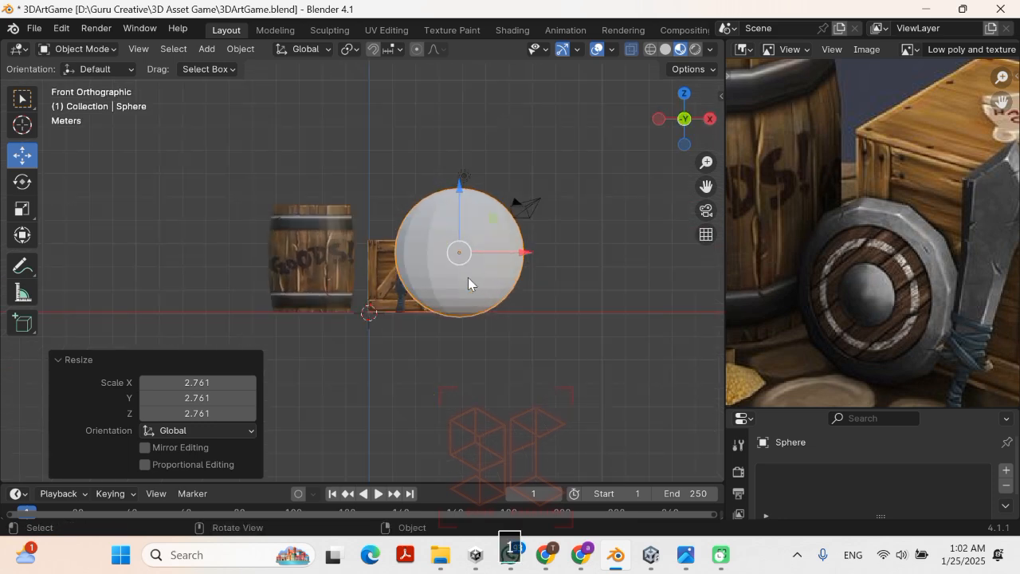
key("Tab")
key("Tab")
key("Tab")
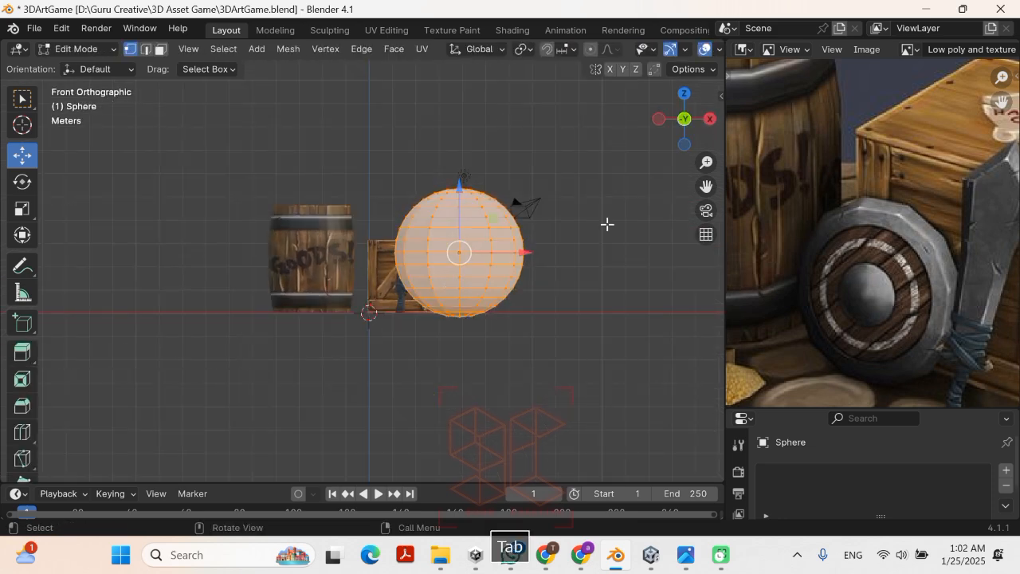
left_click_drag(724, 154, 866, 137)
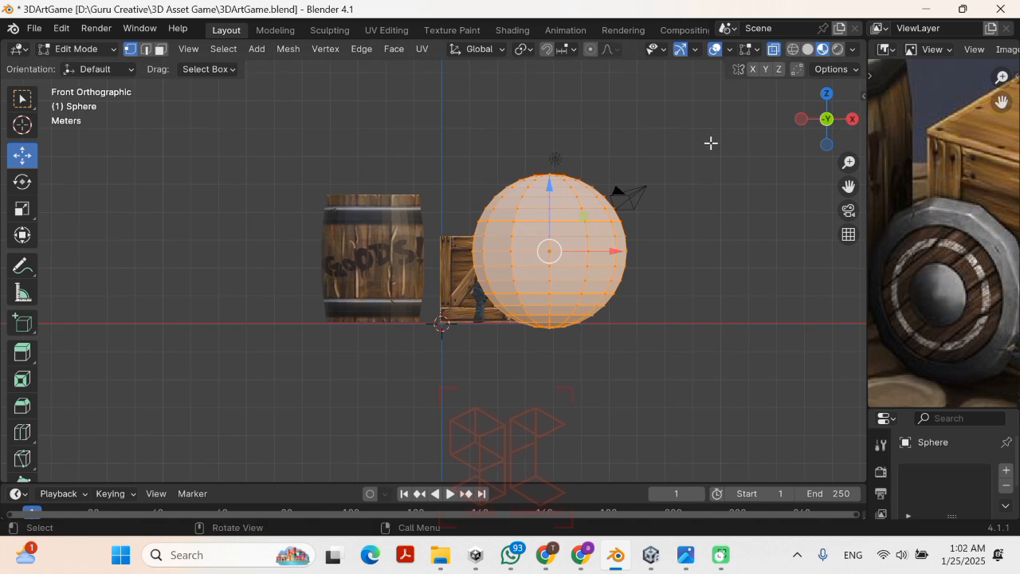
left_click_drag(684, 385, 355, 255)
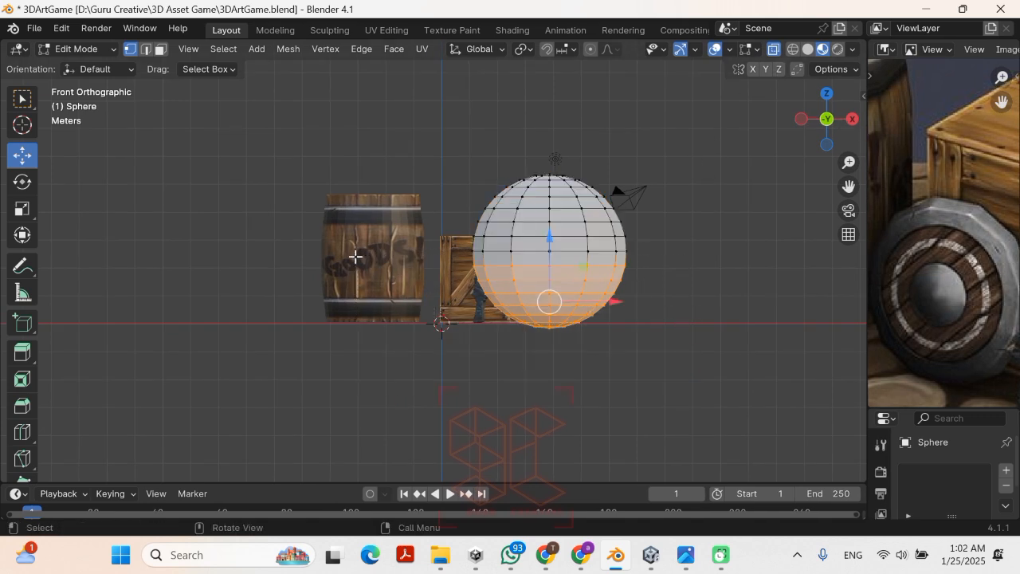
left_click_drag(701, 417, 387, 247)
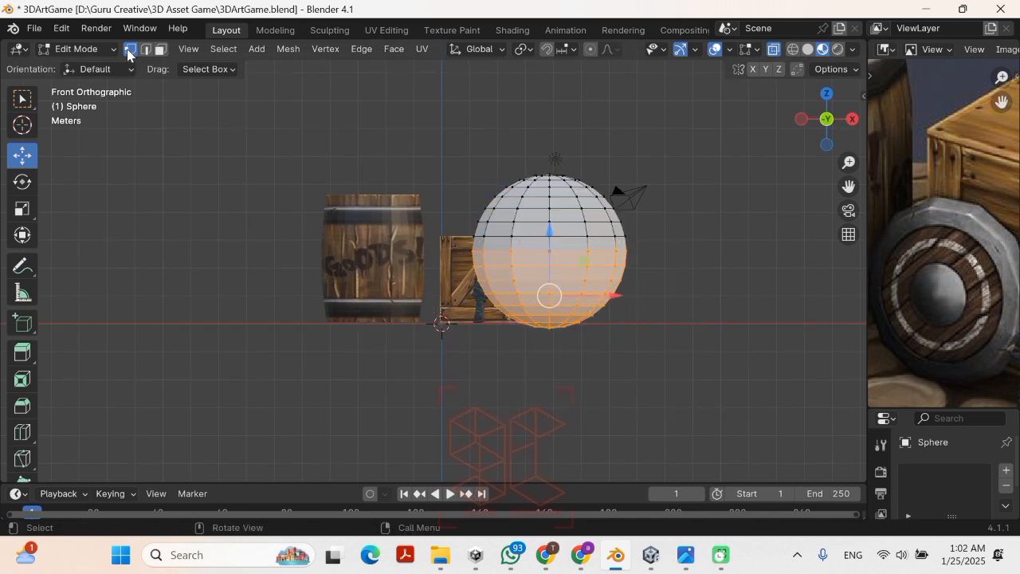
left_click(161, 50)
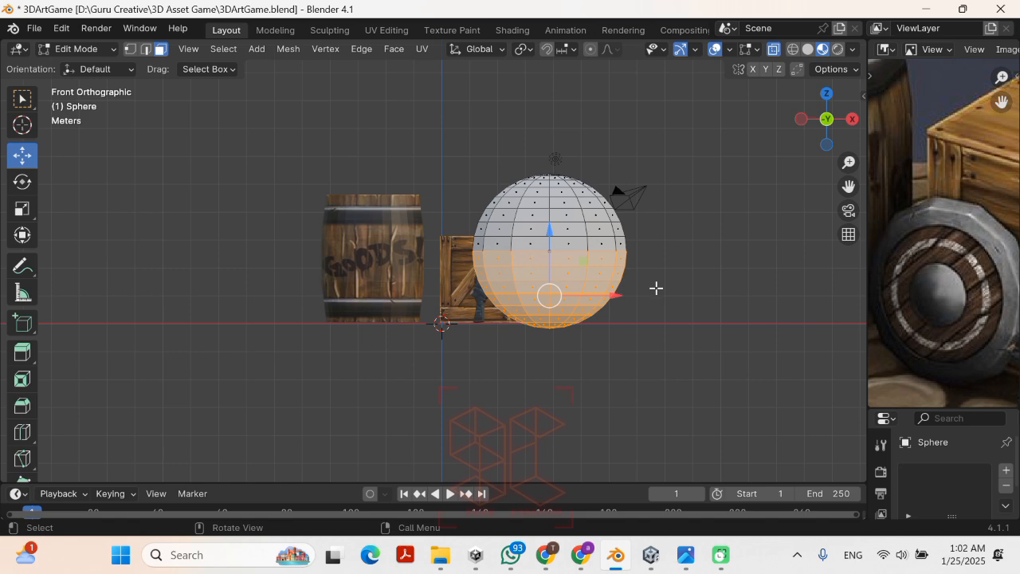
key("x")
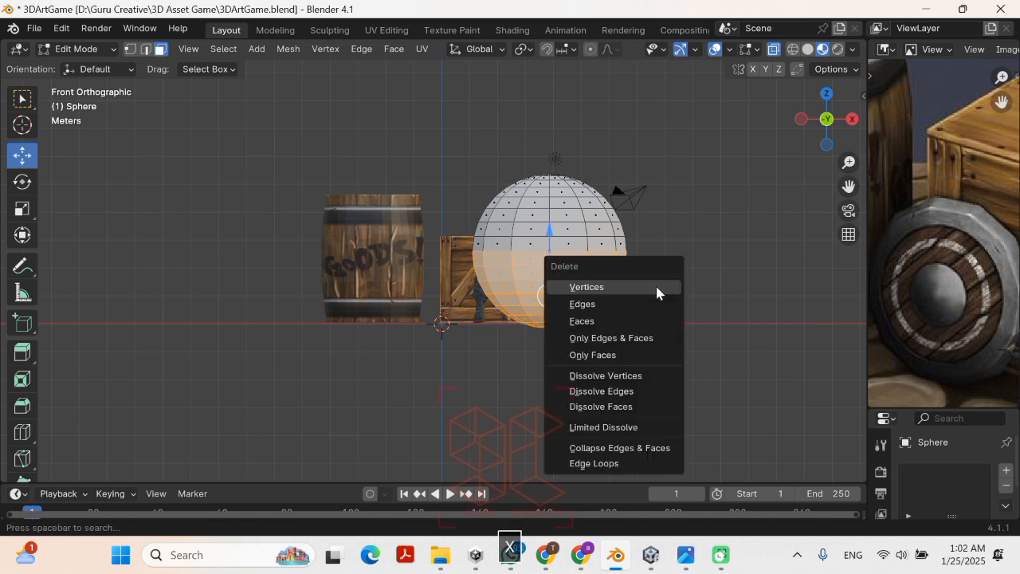
left_click(630, 322)
middle_click_drag(630, 324, 653, 335)
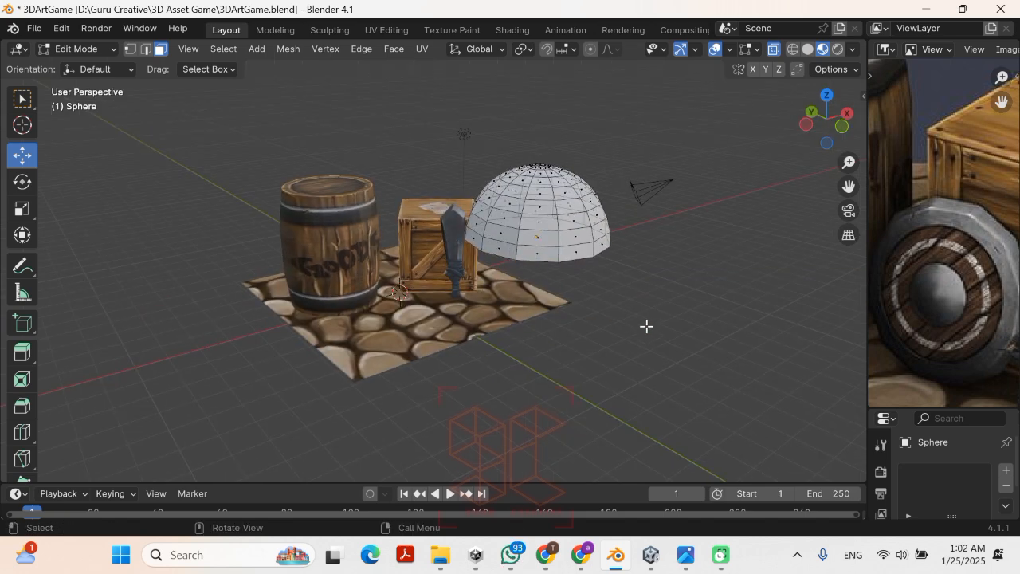
key("Tab")
Step: Flatten the dome in front view by scaling it to about 0.34 along global Z
middle_click_drag(560, 248, 535, 217)
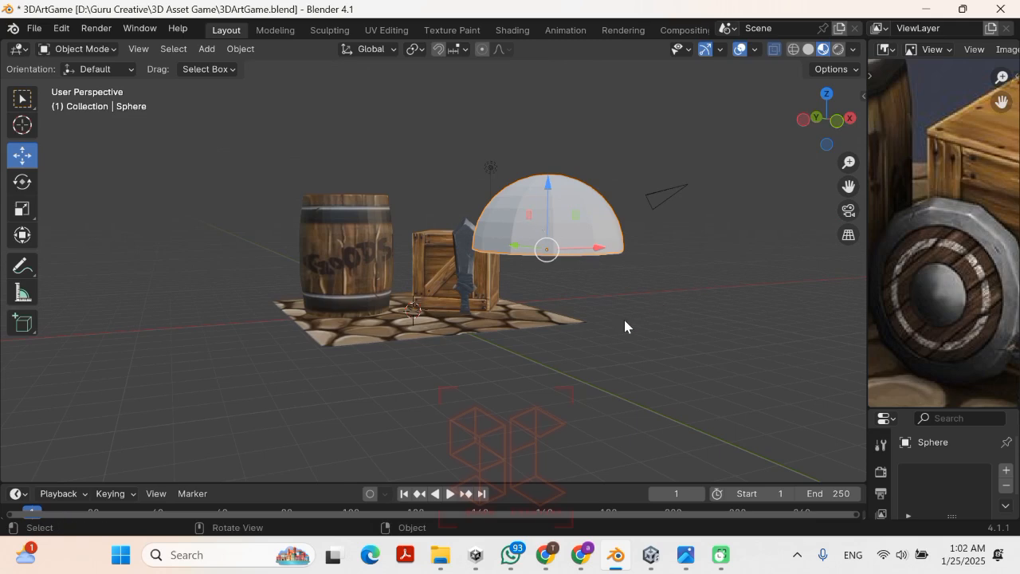
key("KP_1")
key("s")
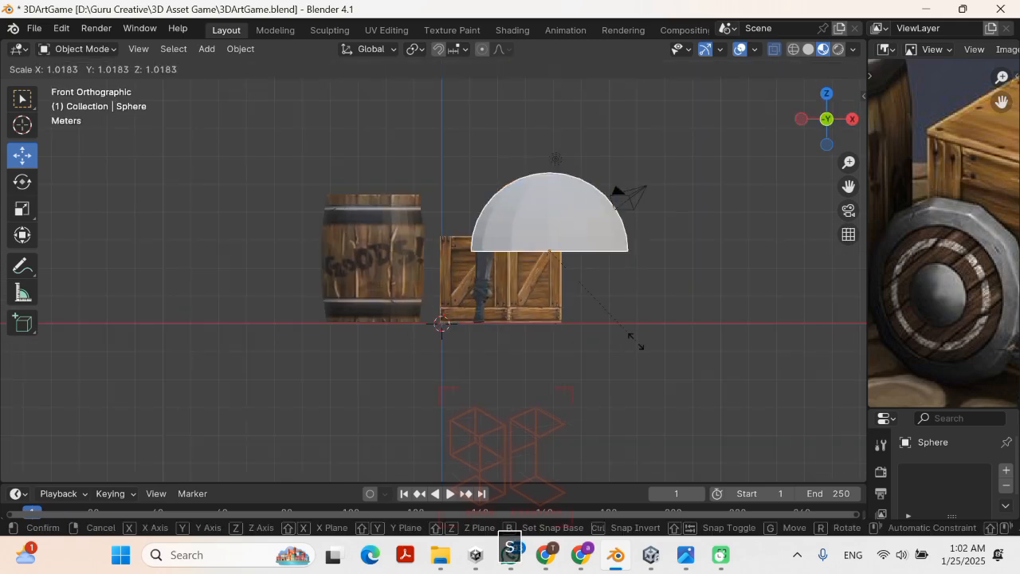
key("z")
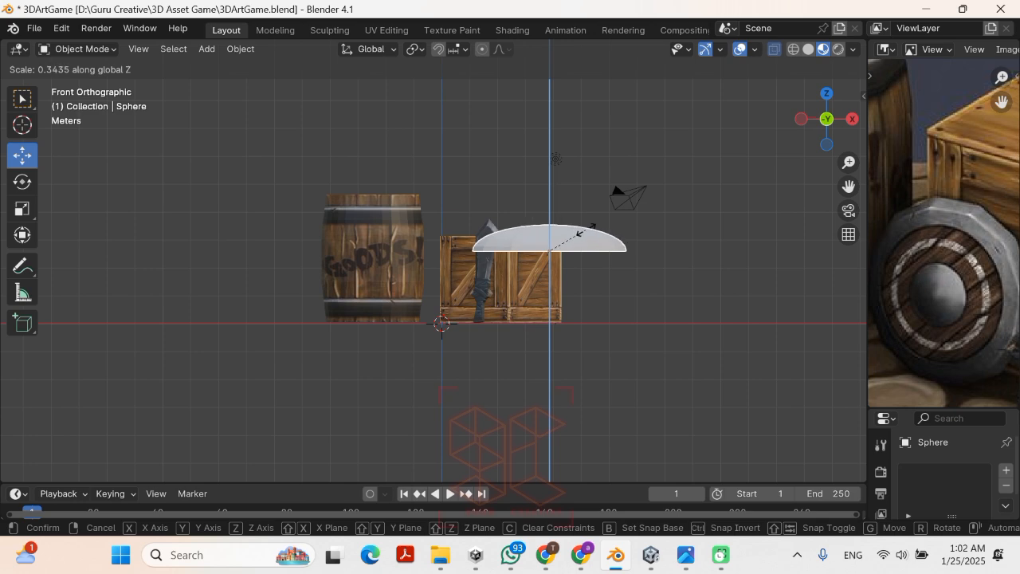
left_click(586, 230)
Step: Scale the flattened dome down uniformly by a factor of 0.422
middle_click_drag(586, 229, 551, 274)
key("s")
left_click(626, 296)
Step: Rotate the shield dome 90° around the global X axis so it stands upright
scroll(551, 273, "up", 6)
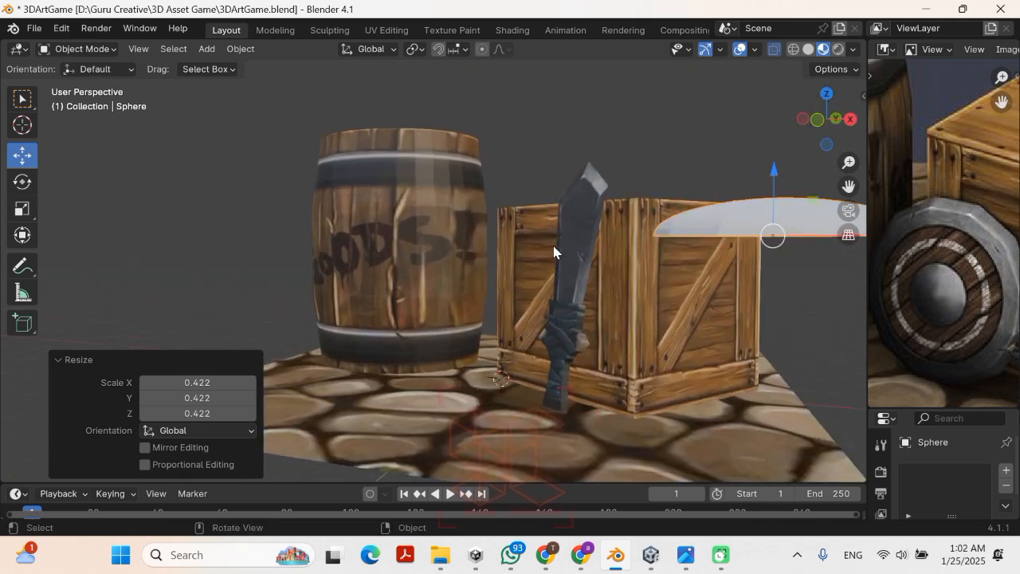
scroll(637, 295, "down", 5)
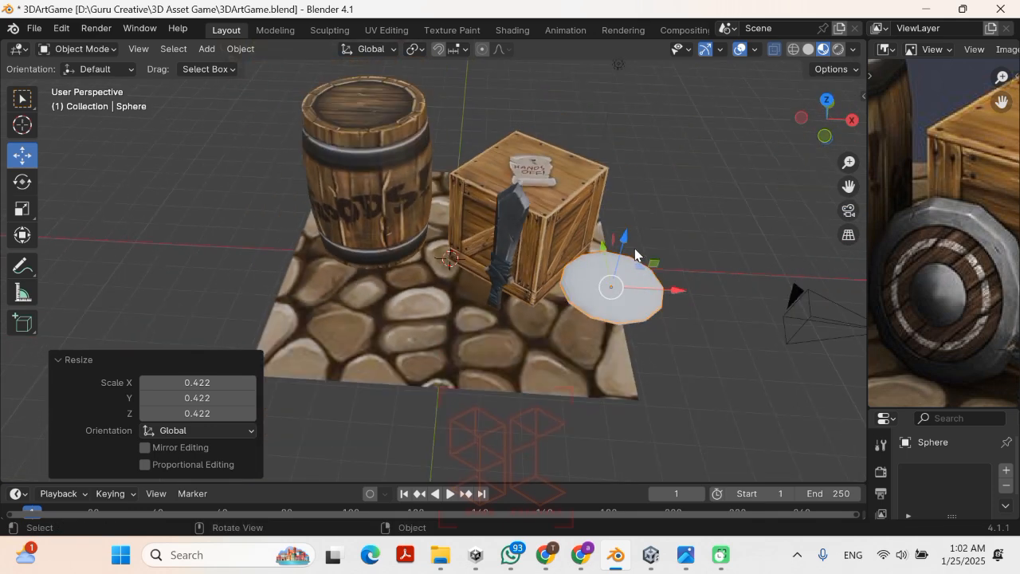
middle_click_drag(635, 253, 624, 293)
key("r")
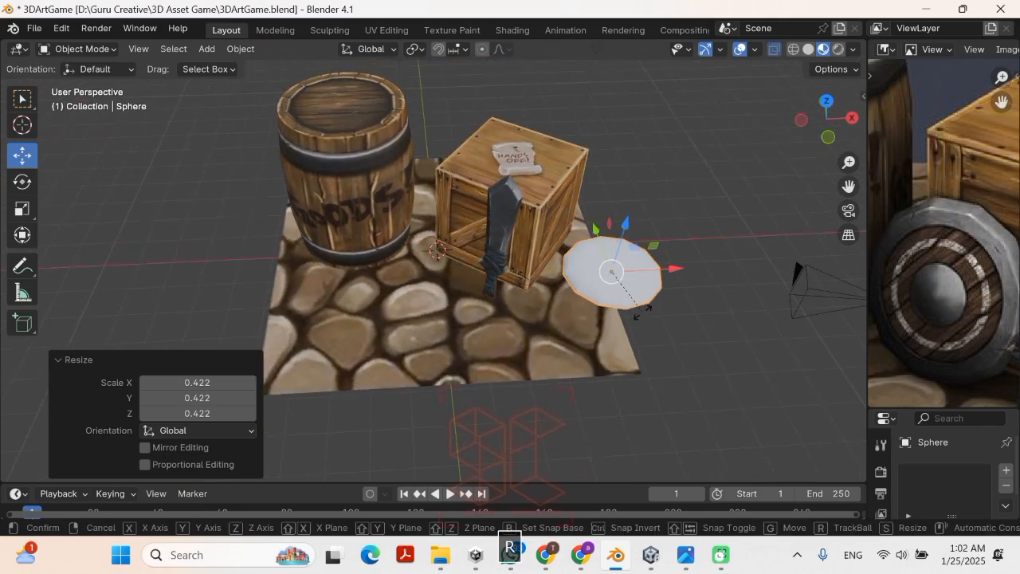
type("x")
type("90")
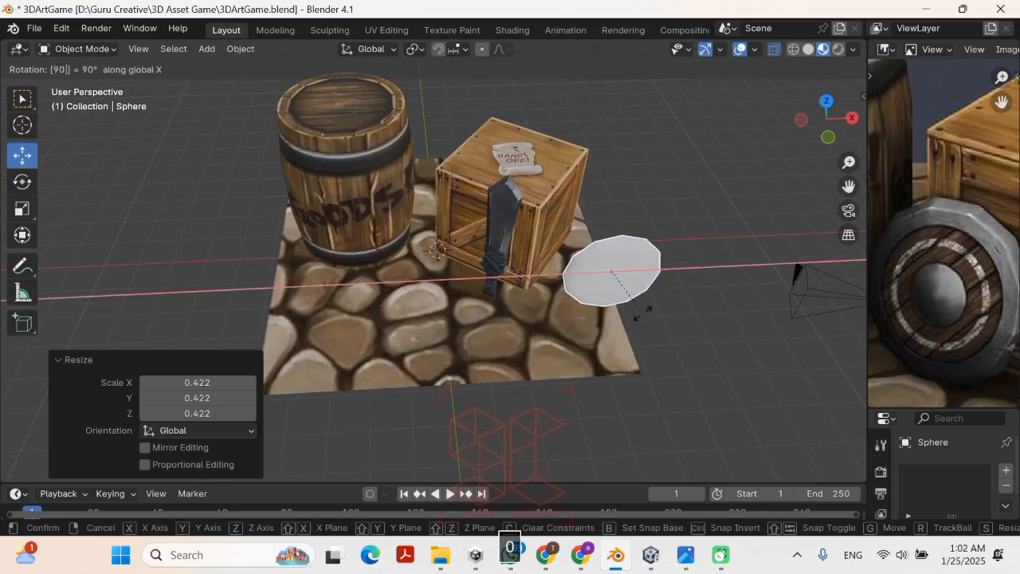
Step: Rotate the flattened sphere 90° about the global X axis and move it about -4.27 m along X
key("Return")
key("g")
key("x")
left_click(496, 259)
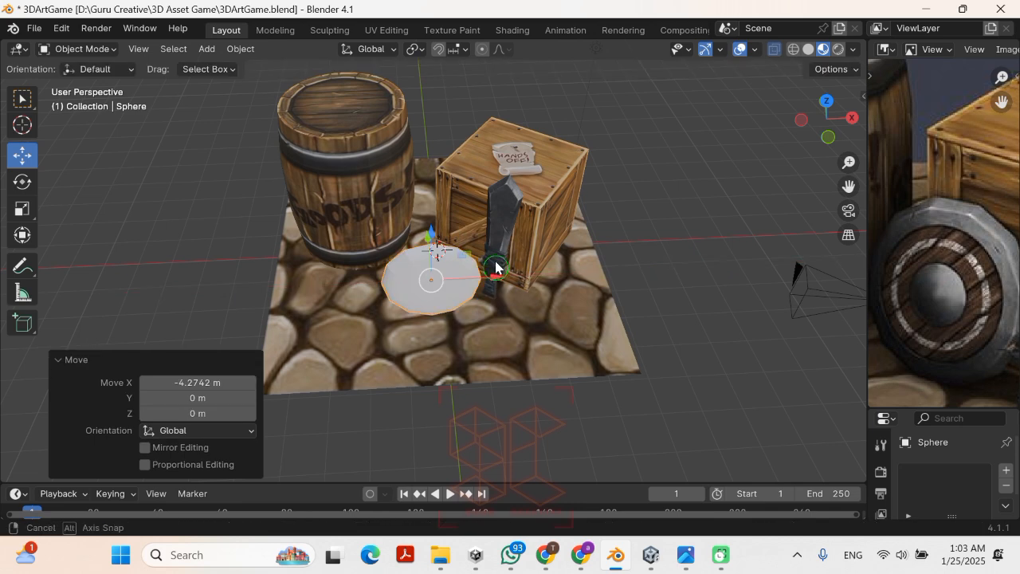
Step: Lower the disc by about 1.43 m, and move it about 2.97 m along Y towards the barrel and crate
middle_click_drag(493, 264, 482, 200)
key("g")
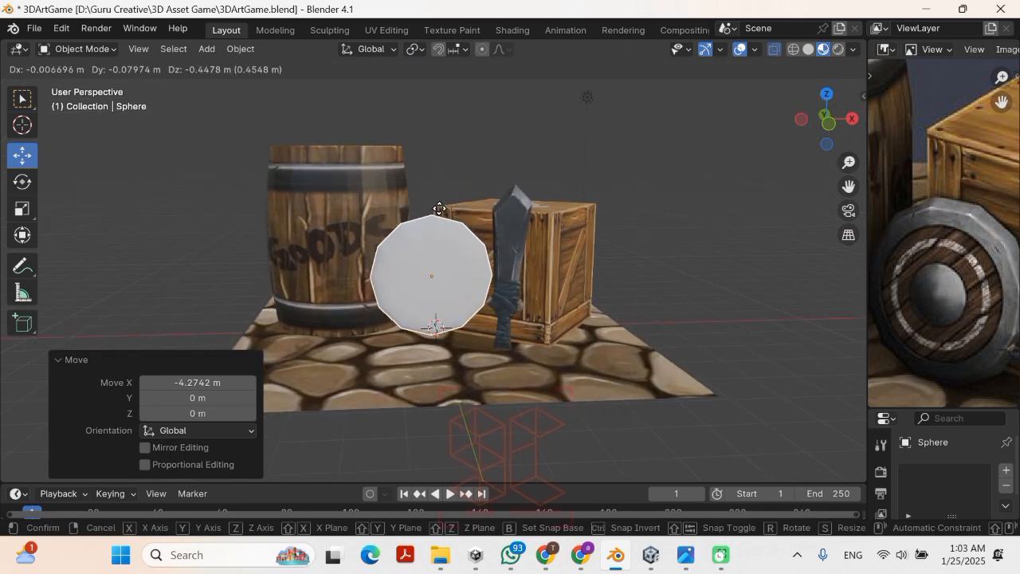
left_click(448, 266)
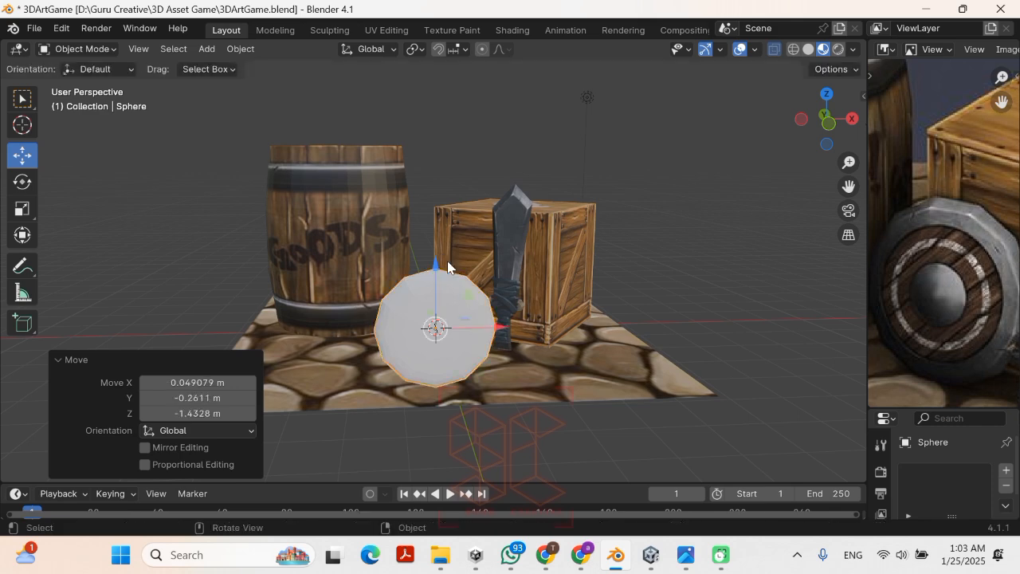
middle_click_drag(451, 268, 561, 310)
key("g")
key("y")
left_click(367, 293)
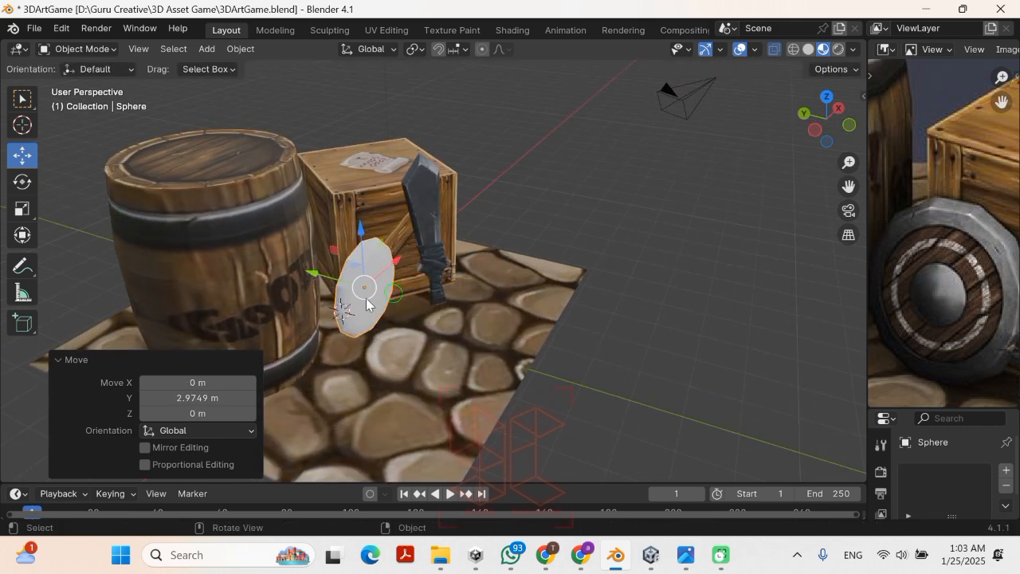
Step: Scale the disc up by about 1.096 and raise it about 0.13 m along Z to rest on the stone floor
middle_click_drag(367, 293, 348, 270)
scroll(905, 301, "down", 2)
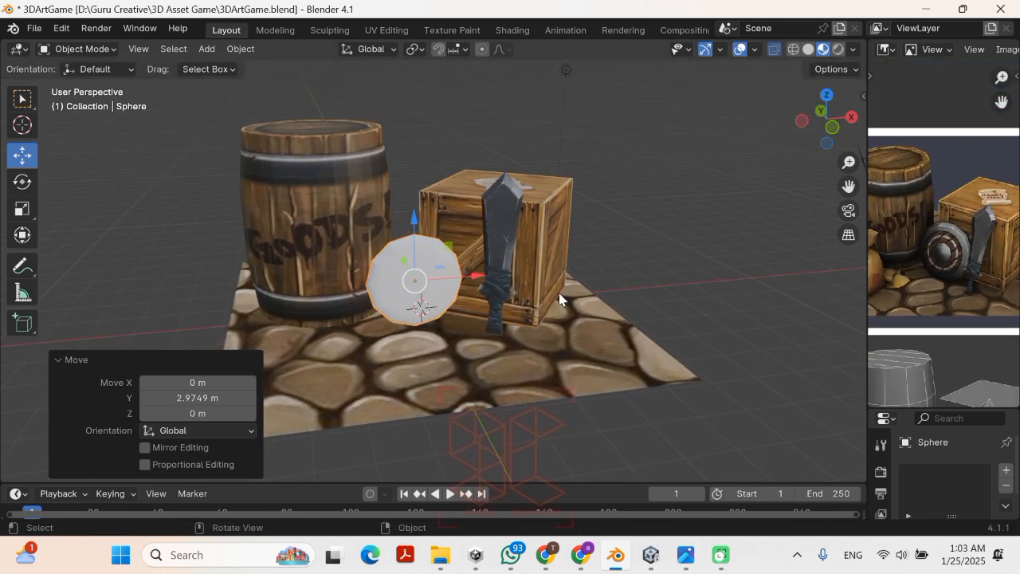
middle_click_drag(561, 294, 474, 249)
key("s")
left_click(525, 295)
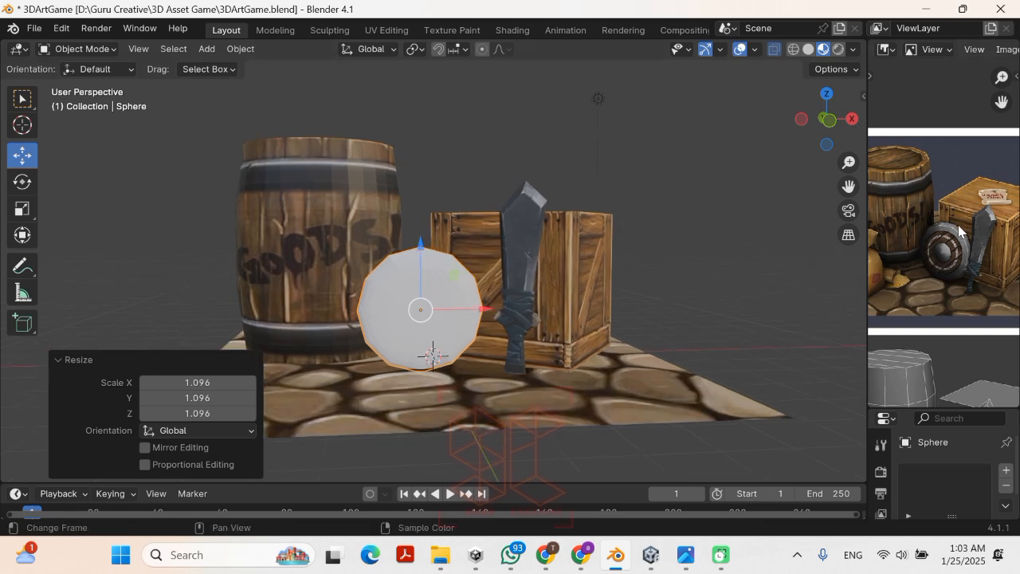
key("KP_1")
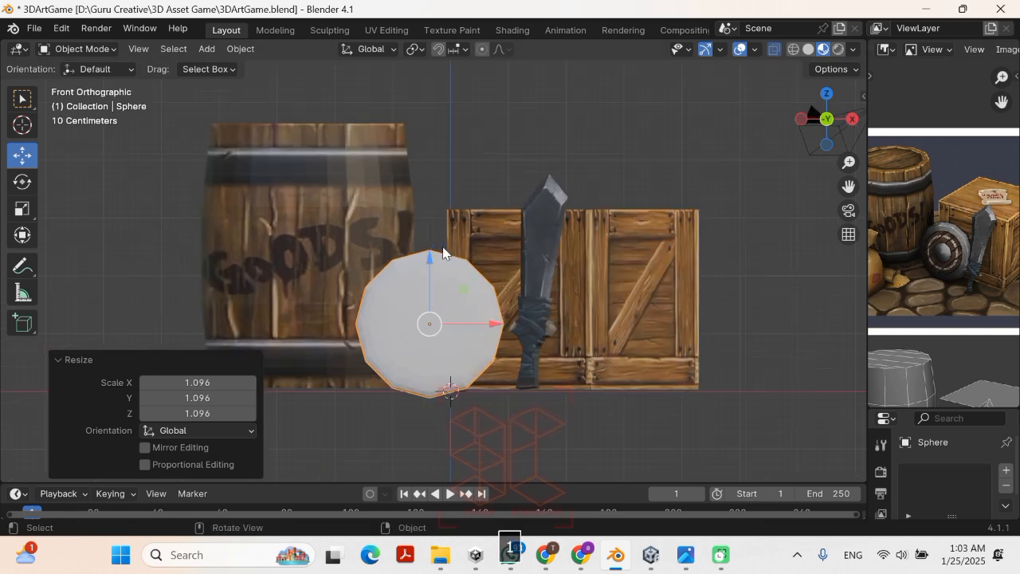
left_click_drag(443, 254, 431, 245)
middle_click_drag(449, 255, 572, 205)
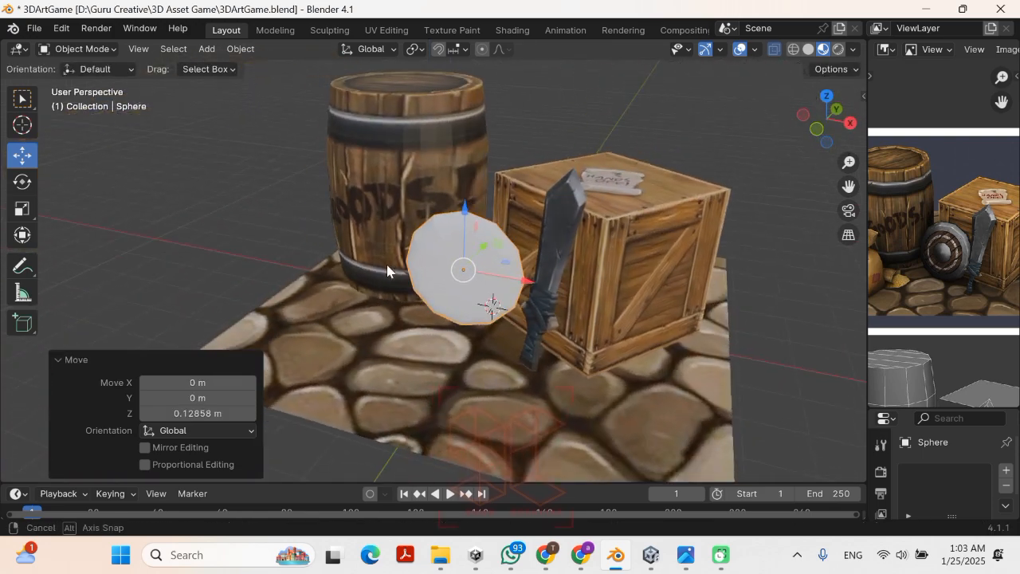
Step: Switch to the UV Editing workspace, frame the disc in front view beside the texture sheet, and enlarge the 3D viewport
left_click(386, 30)
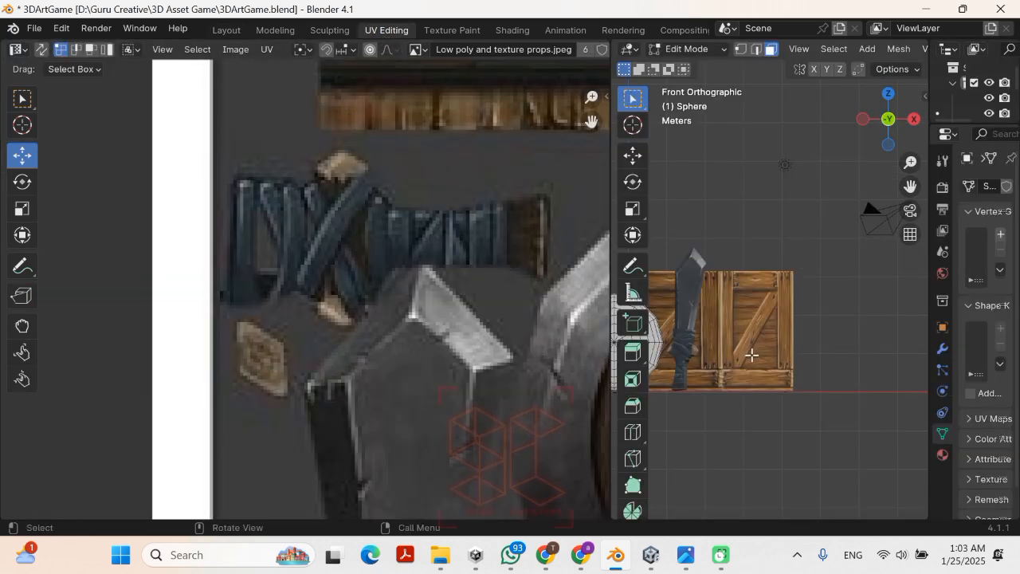
scroll(488, 335, "down", 6)
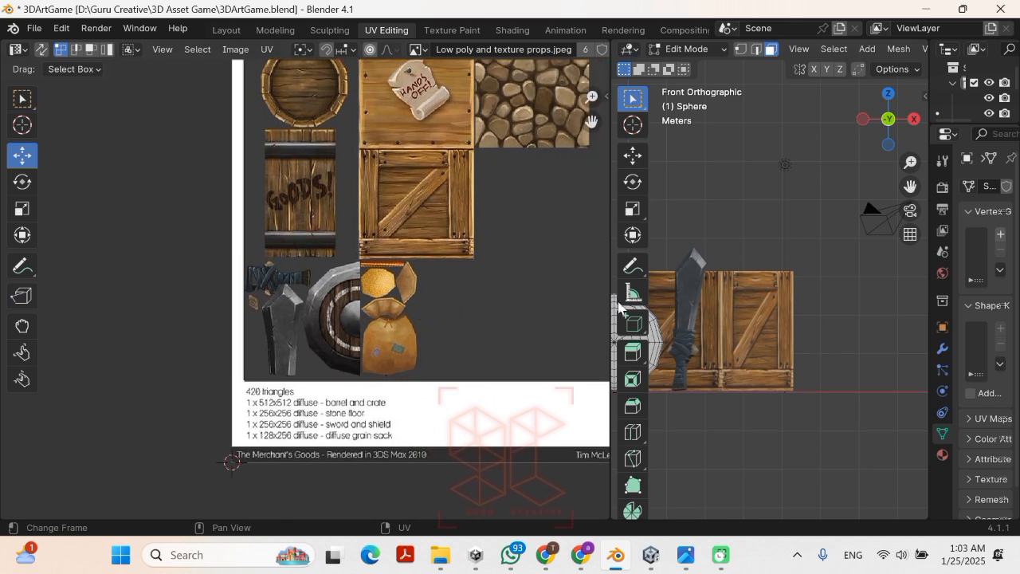
scroll(708, 322, "down", 3)
middle_click_drag(706, 323, 722, 321)
key("KP_1")
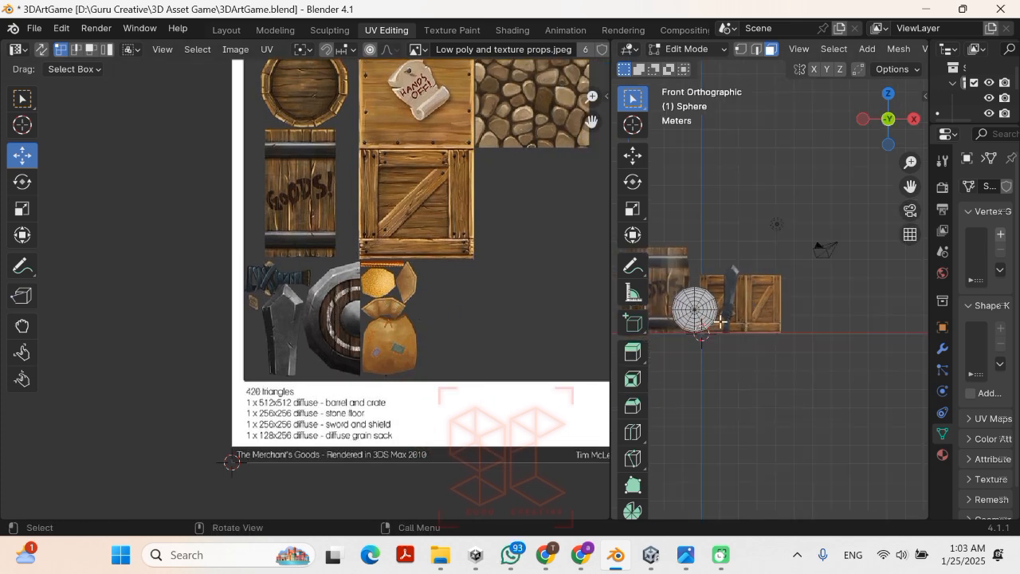
scroll(706, 331, "up", 8)
middle_click_drag(691, 269, 749, 255, "shift")
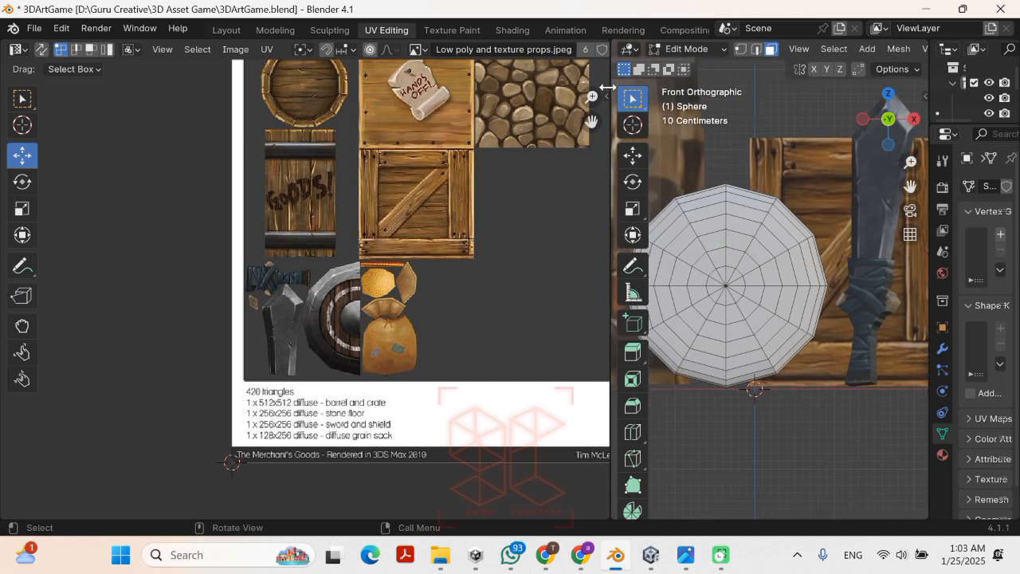
left_click_drag(610, 86, 390, 86)
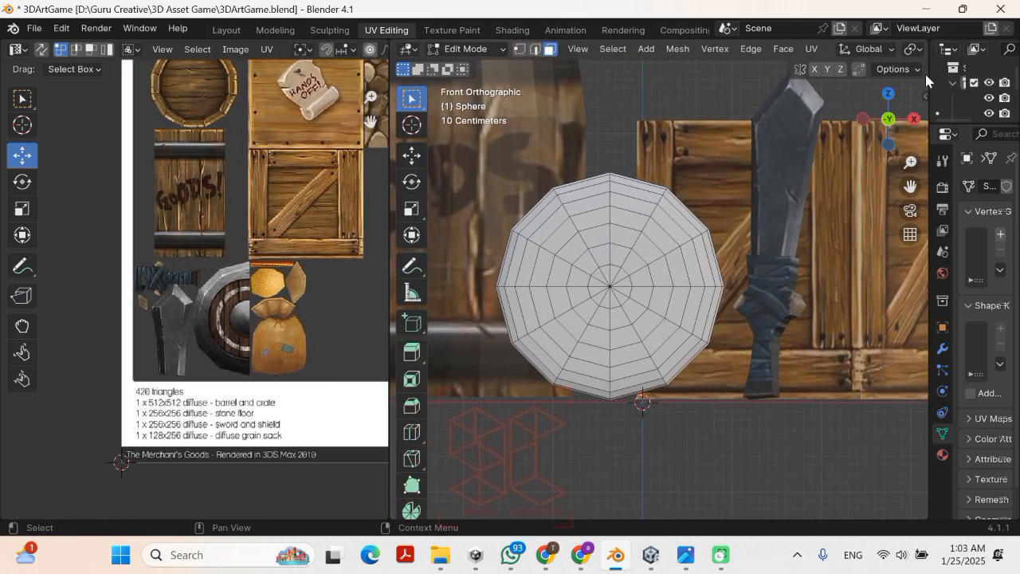
left_click_drag(928, 73, 948, 72)
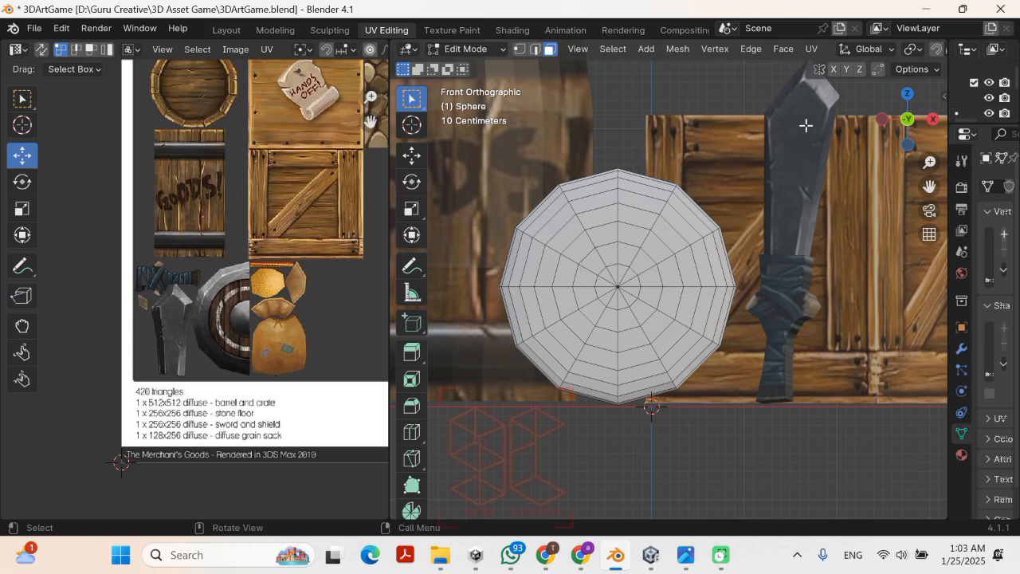
Step: Select all of the disc's faces and unwrap them with Project from View
left_click(810, 50)
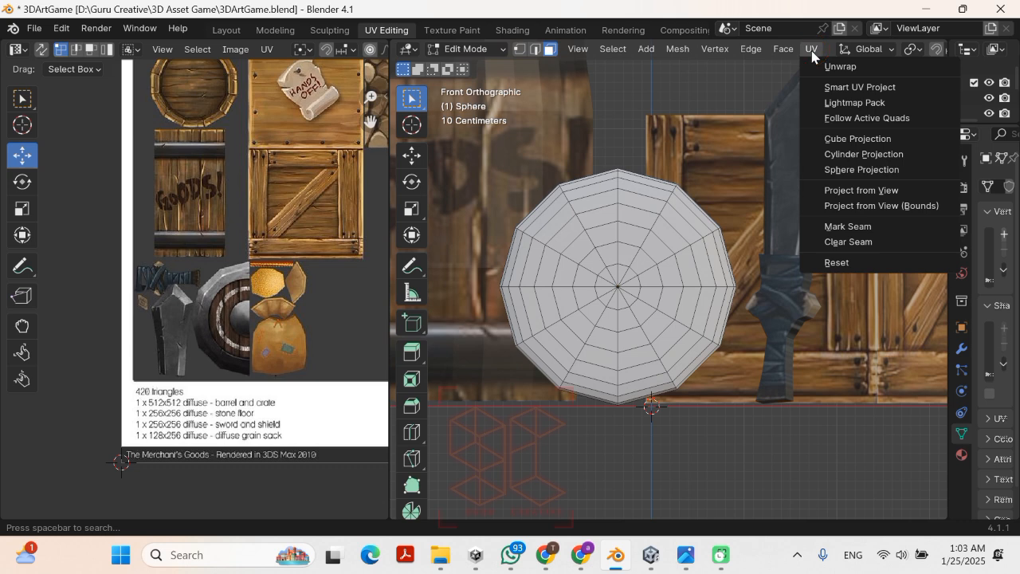
key("a")
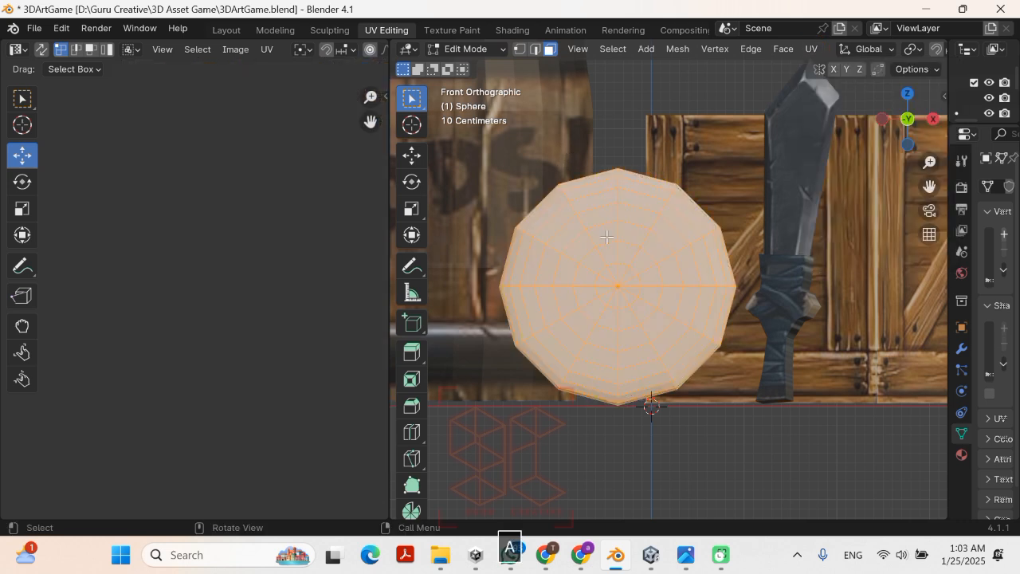
left_click(810, 49)
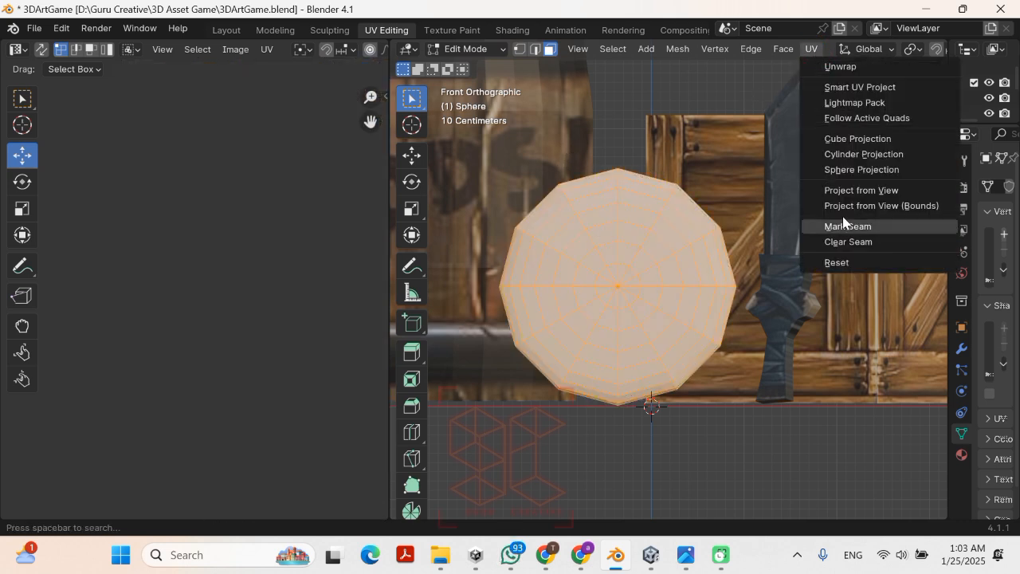
left_click(849, 191)
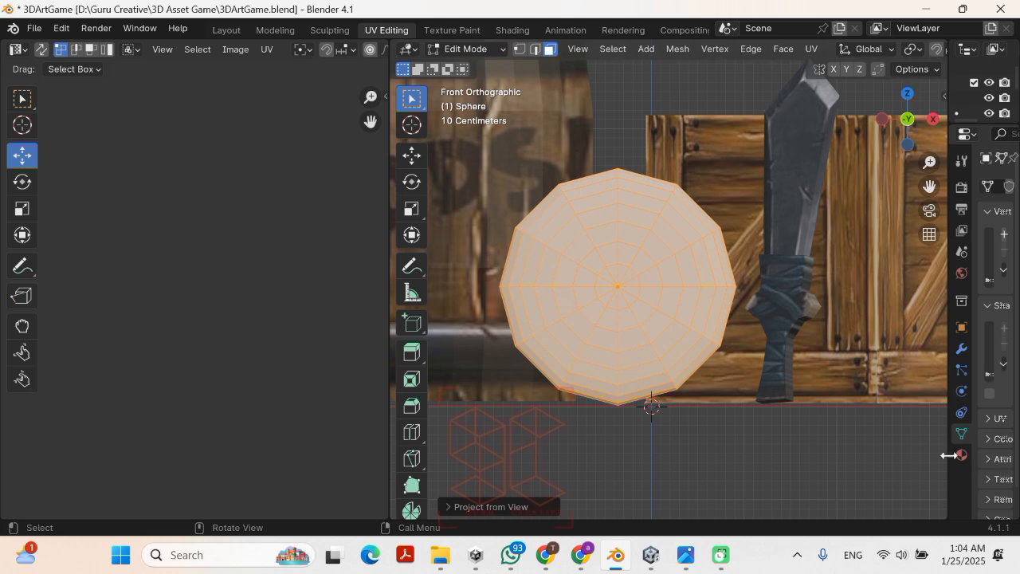
Step: Create a new material for the disc and link the image texture Low poly and texture props.jpeg to its base color
left_click_drag(945, 406, 723, 402)
left_click(902, 250)
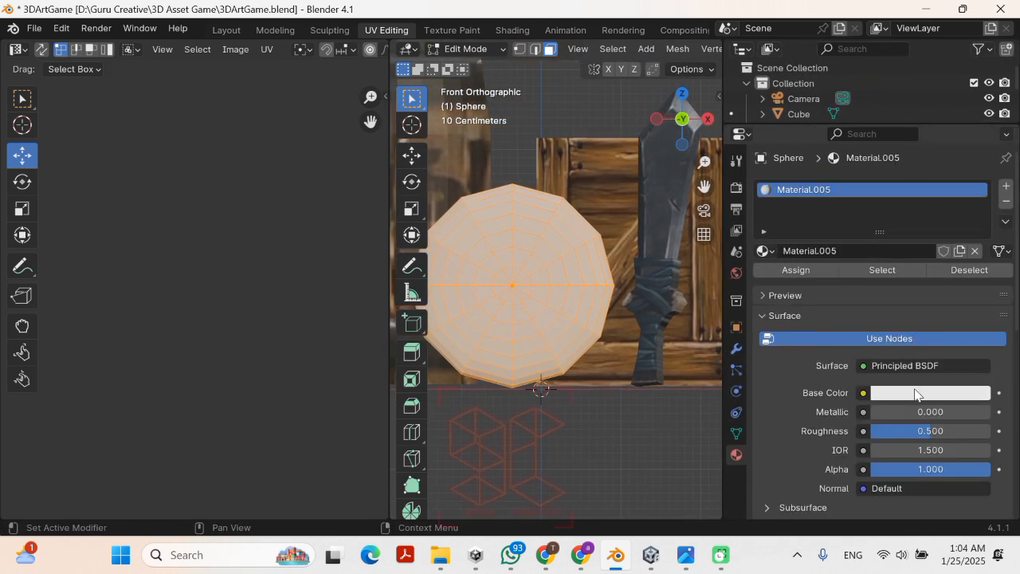
left_click(862, 393)
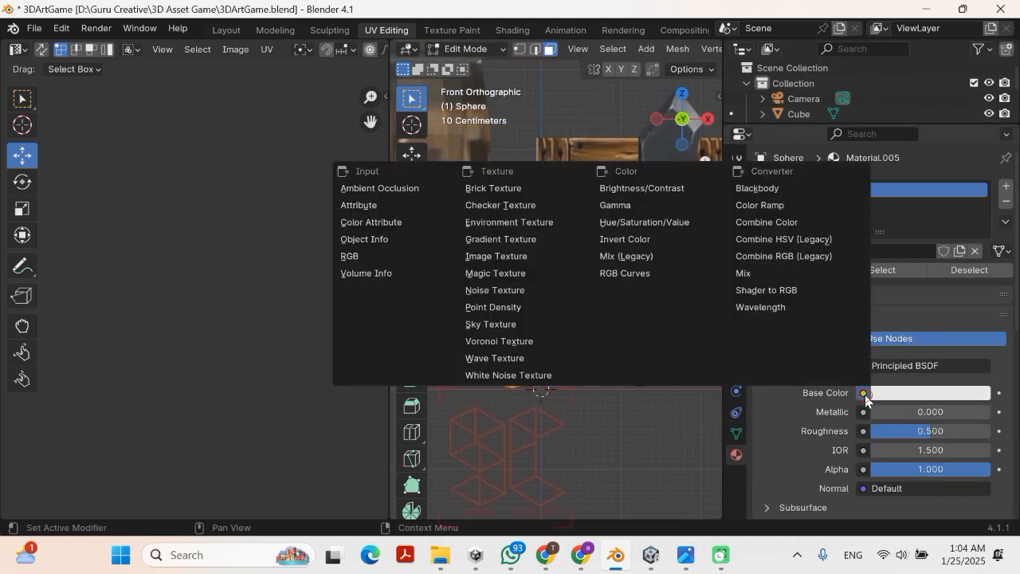
left_click(514, 256)
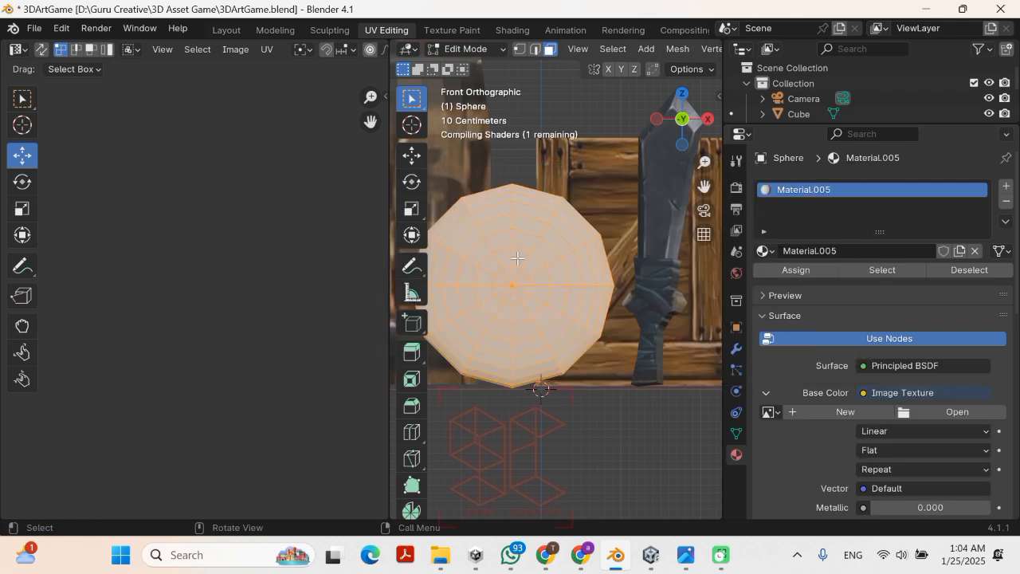
left_click(909, 411)
left_click(733, 177)
double_click(733, 177)
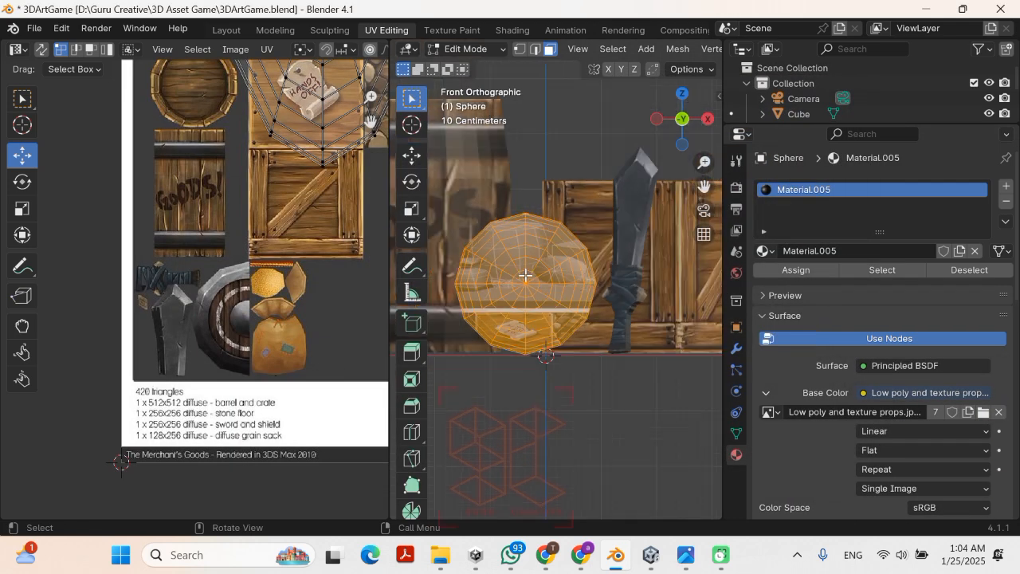
Step: Project the disc's UVs from the front view again and move the UV island near the shield artwork
scroll(308, 243, "down", 4)
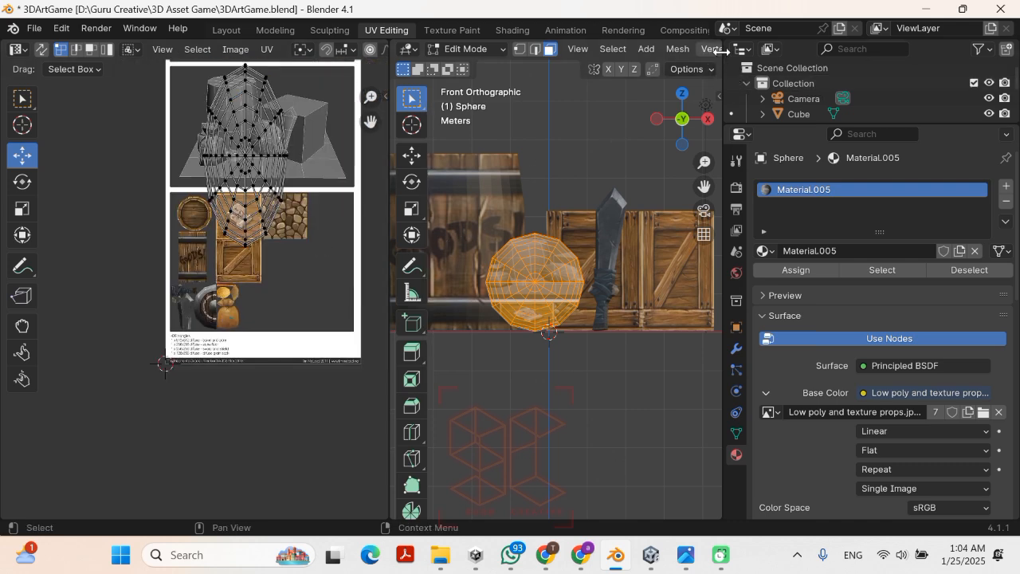
left_click_drag(721, 51, 811, 51)
left_click(807, 49)
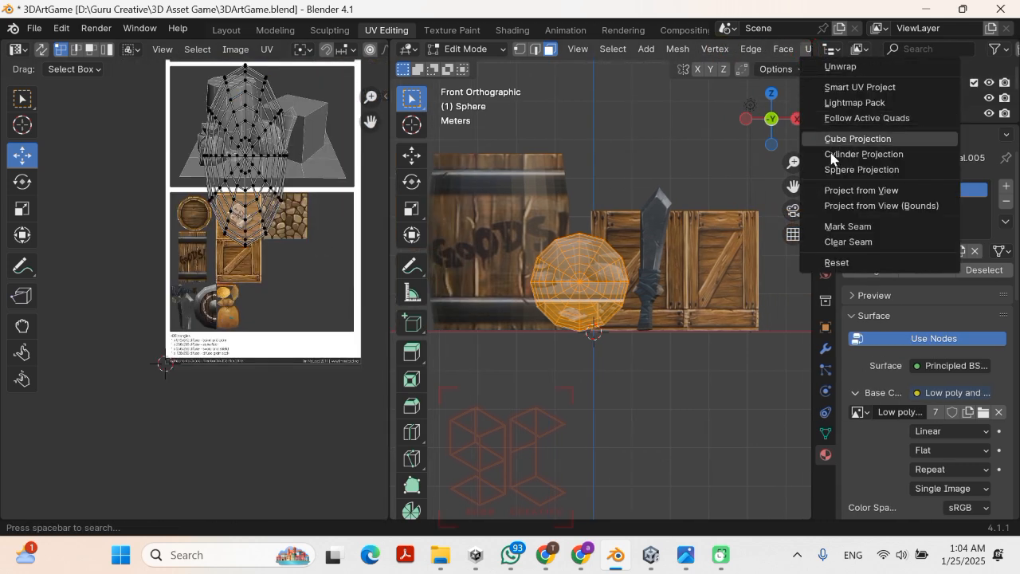
left_click(856, 189)
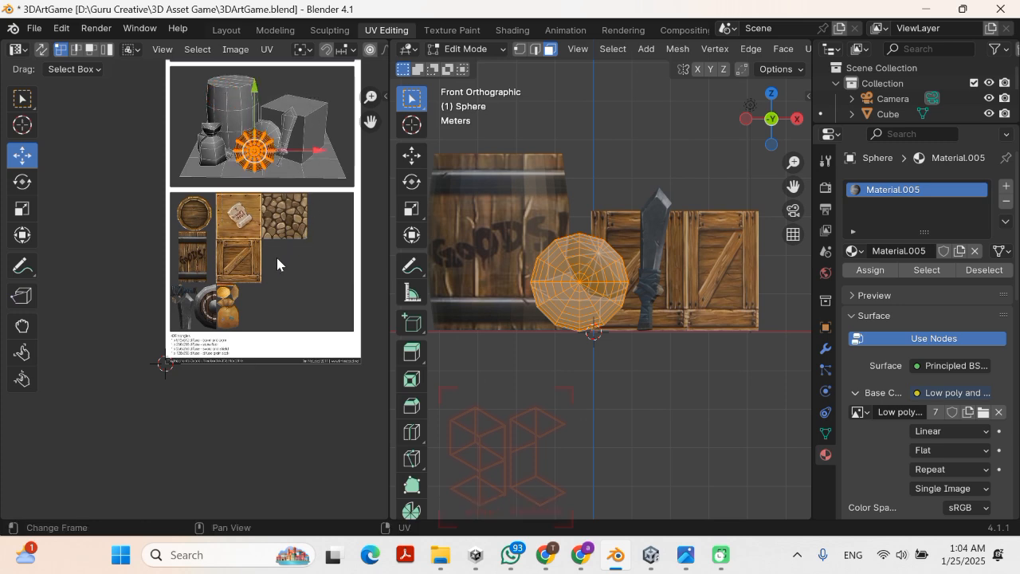
key("g")
left_click(236, 430)
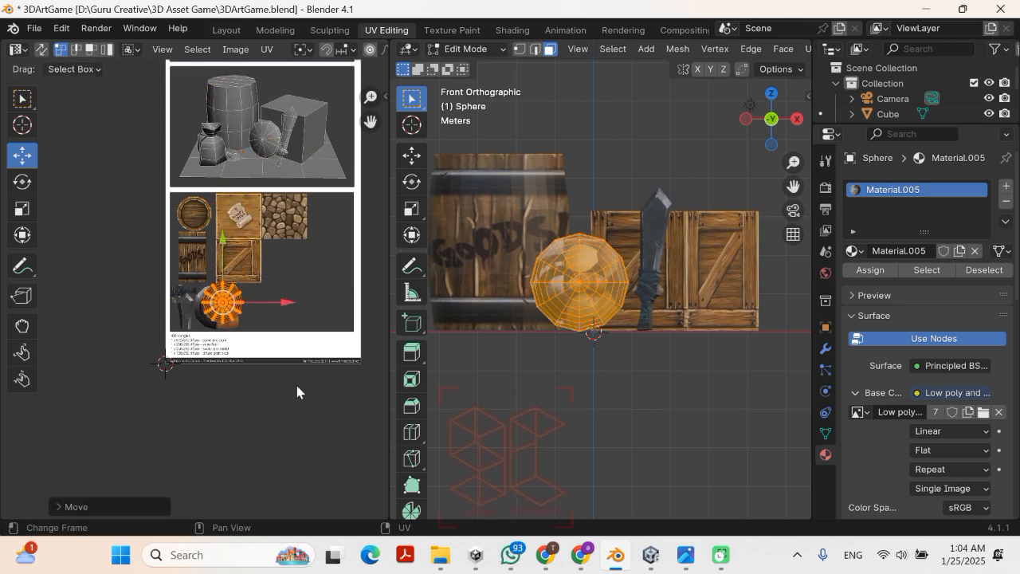
Step: Move the whole UV island over the half-shield artwork and scale it up about 1.07 to fit the shield's outer rim
scroll(312, 345, "up", 6)
scroll(138, 231, "down", 3, "shift")
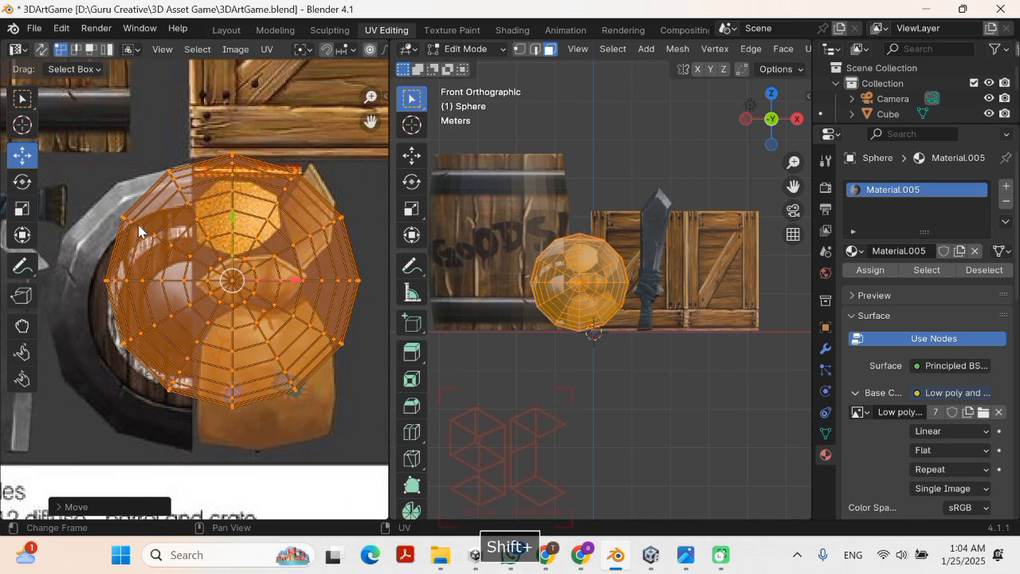
scroll(138, 231, "down", 2)
left_click_drag(113, 163, 223, 404)
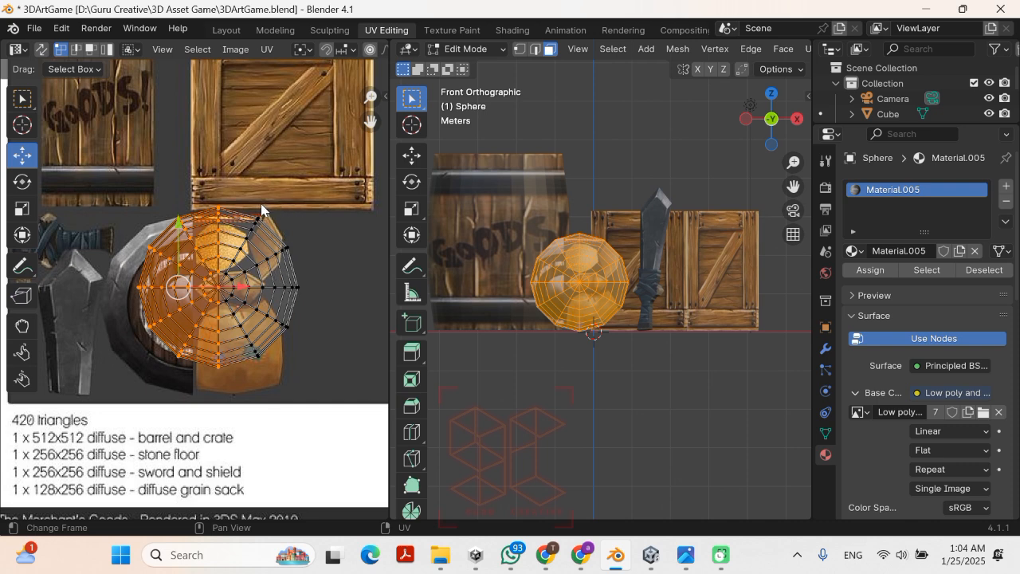
left_click_drag(79, 174, 365, 398)
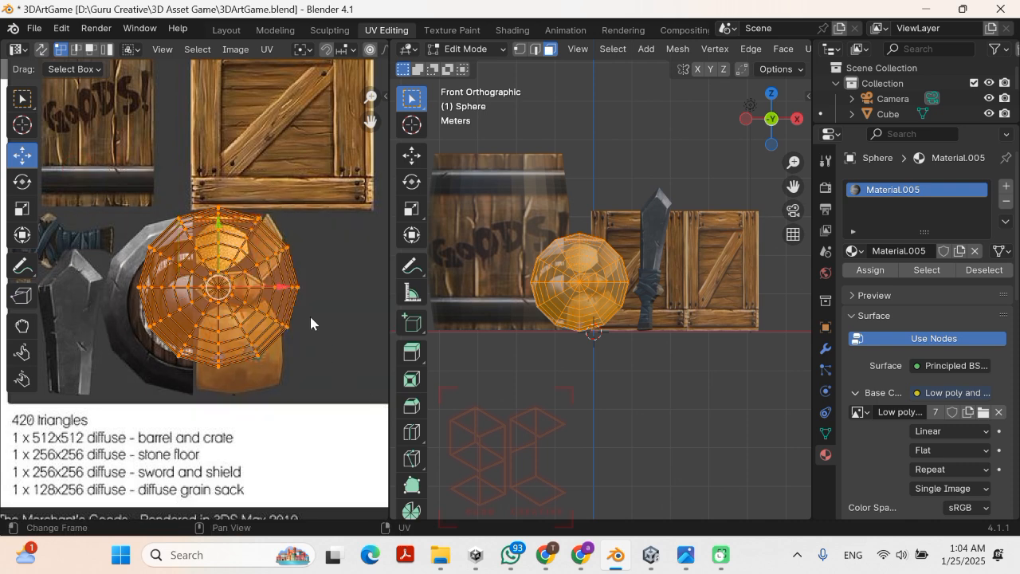
key("g")
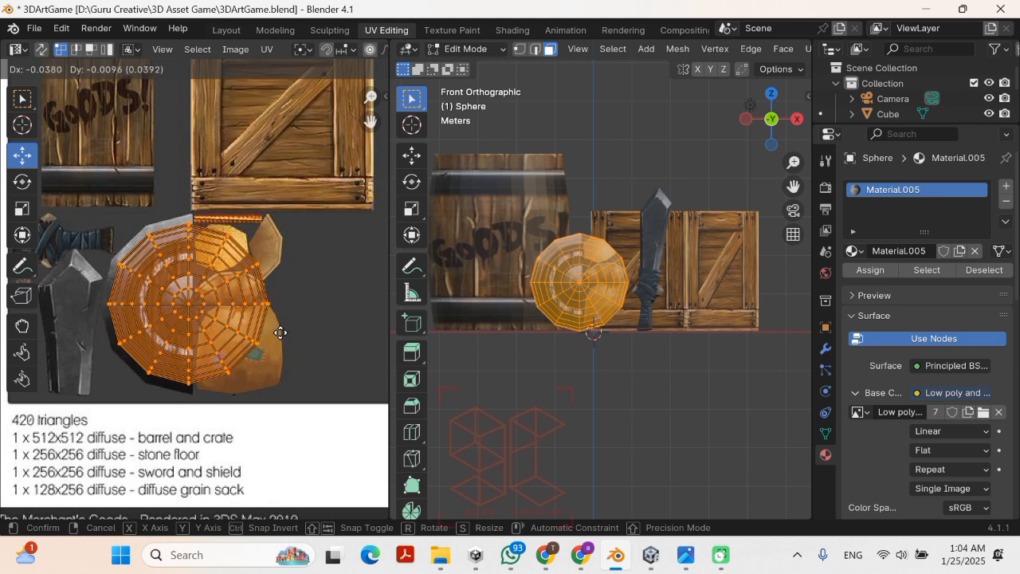
left_click(280, 332)
key("s")
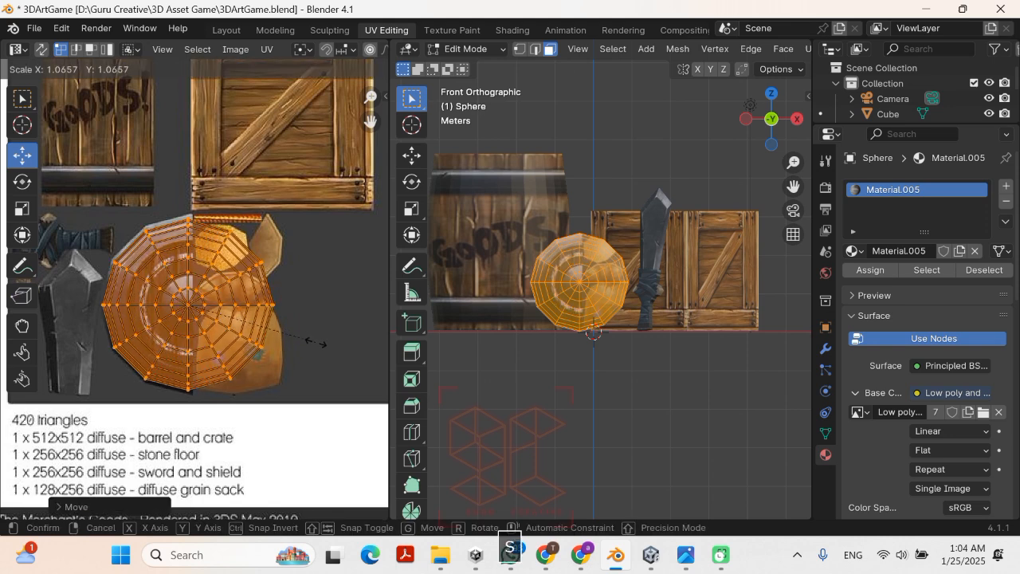
left_click(316, 334)
key("g")
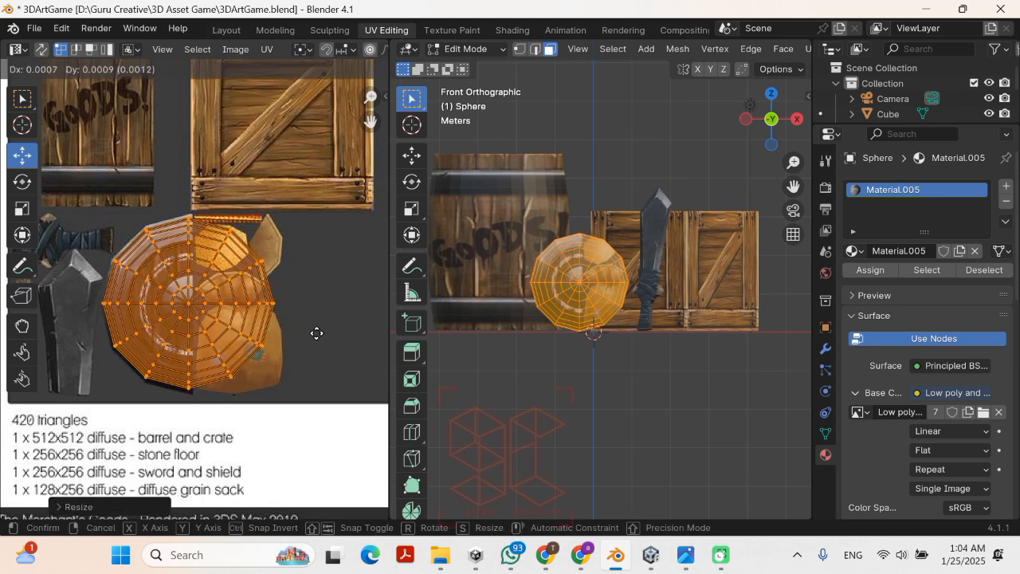
left_click(316, 333)
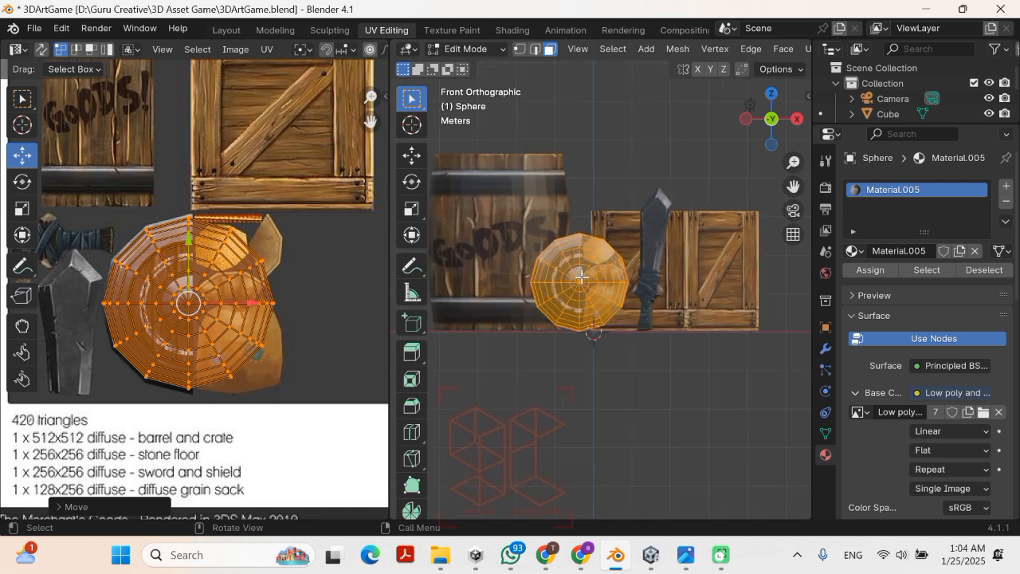
Step: Select all faces on the shield's right half in the front view and mirror their UVs along X
scroll(582, 276, "up", 4)
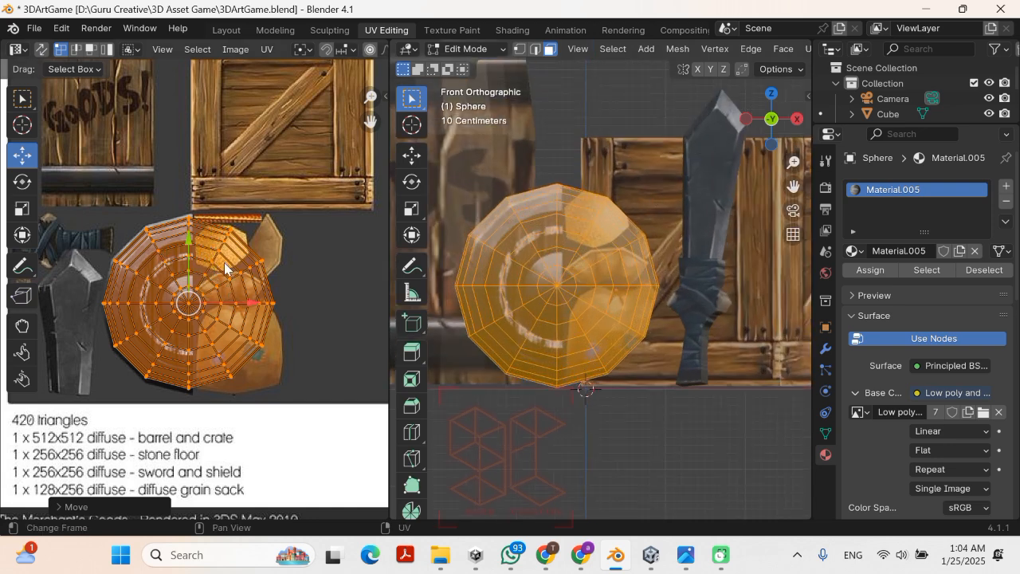
left_click_drag(698, 172, 560, 493)
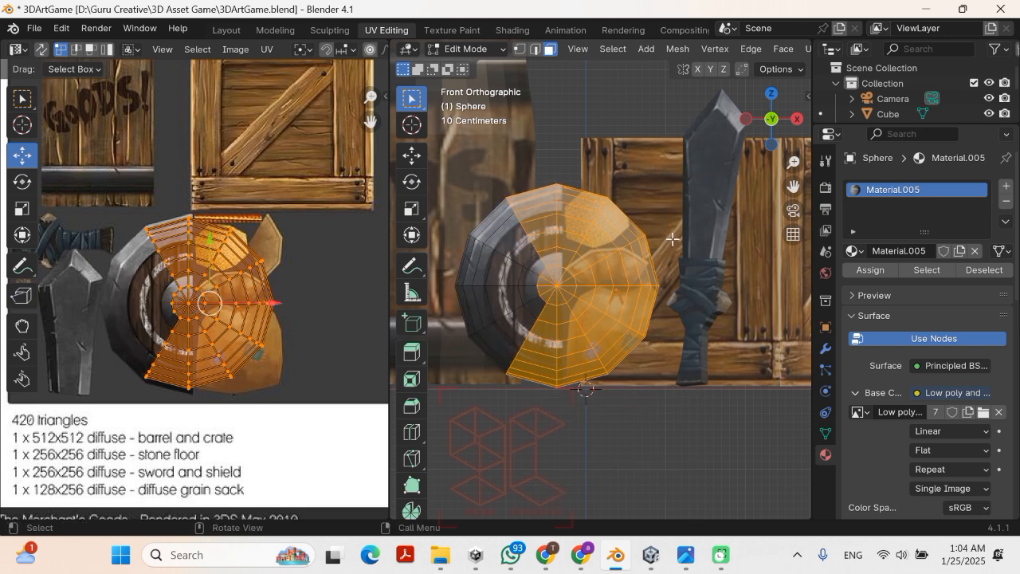
left_click_drag(672, 238, 567, 491)
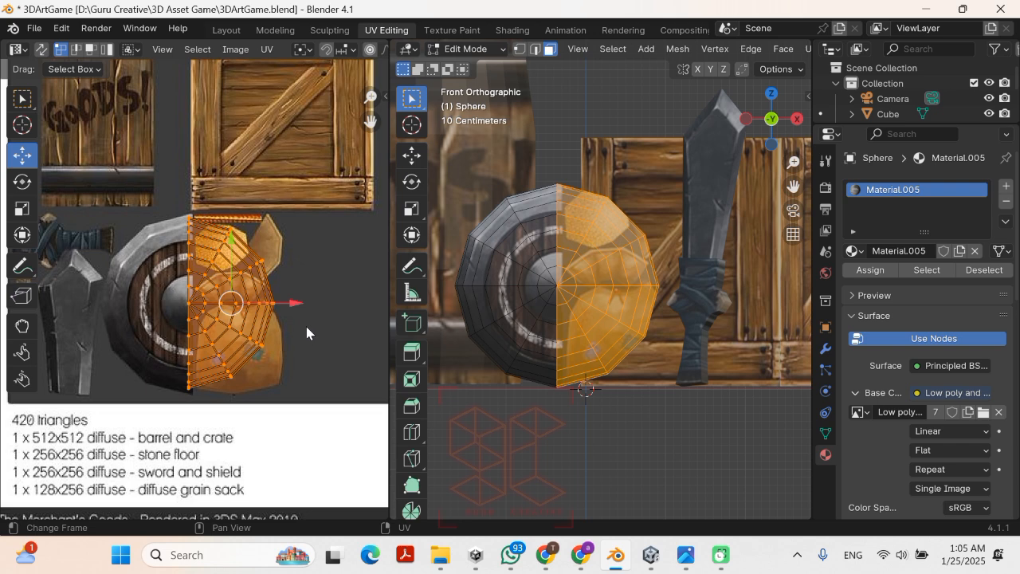
key("s")
key("x")
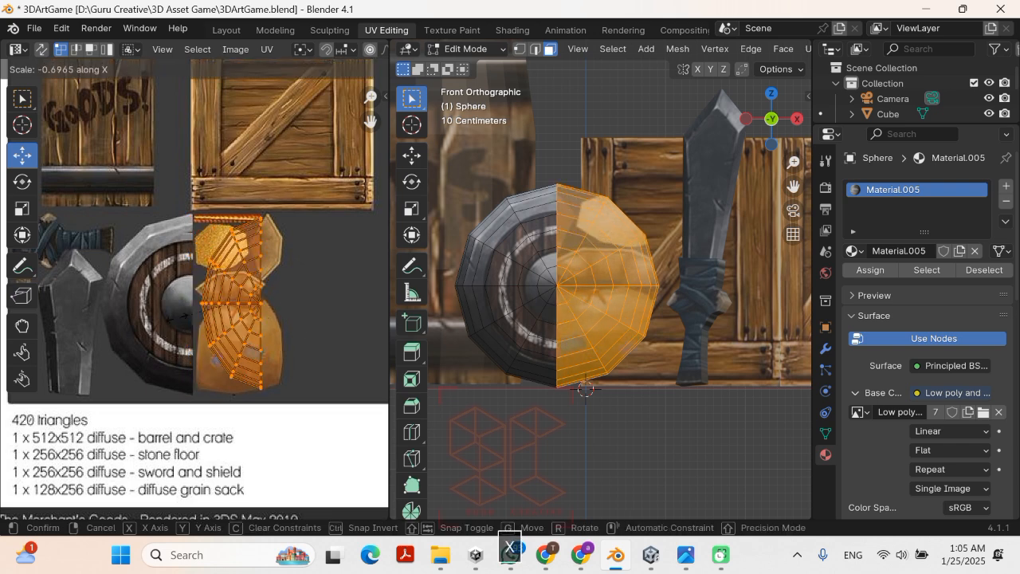
left_click(161, 323)
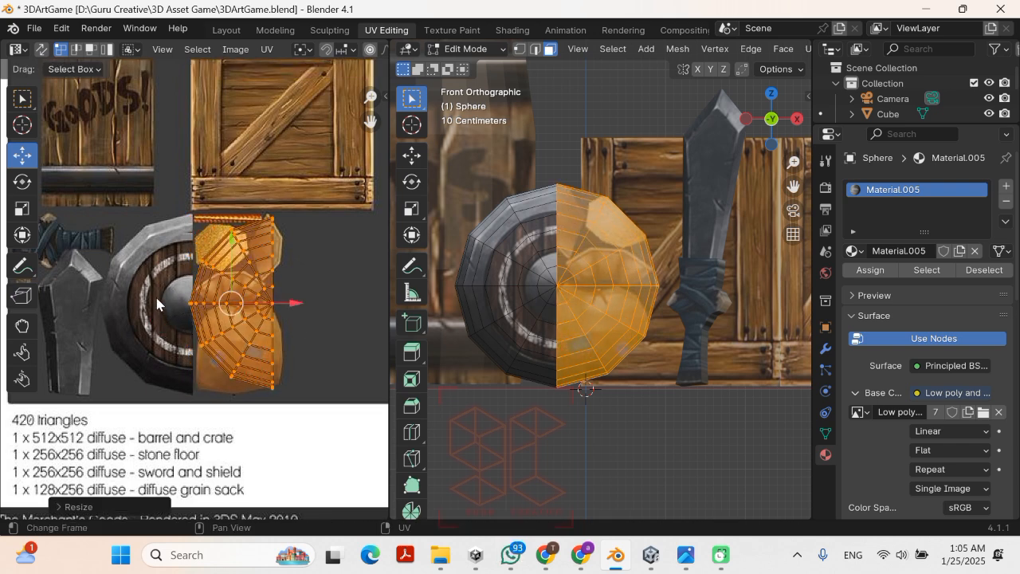
Step: Move the mirrored UV half over the half-shield artwork and scale it about 1.06 along X to match the rim
left_click(296, 294)
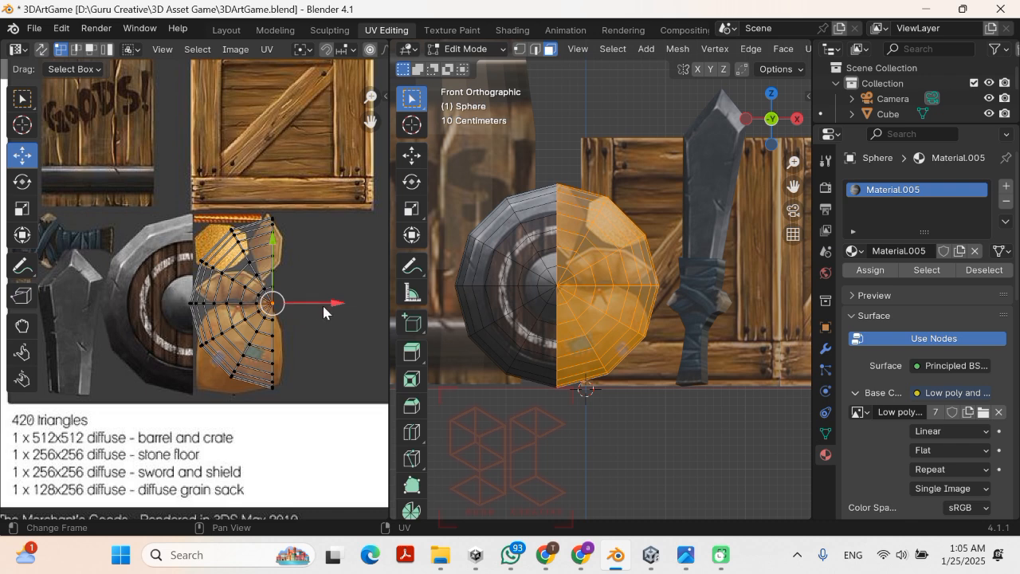
key("a")
left_click_drag(299, 310, 211, 318)
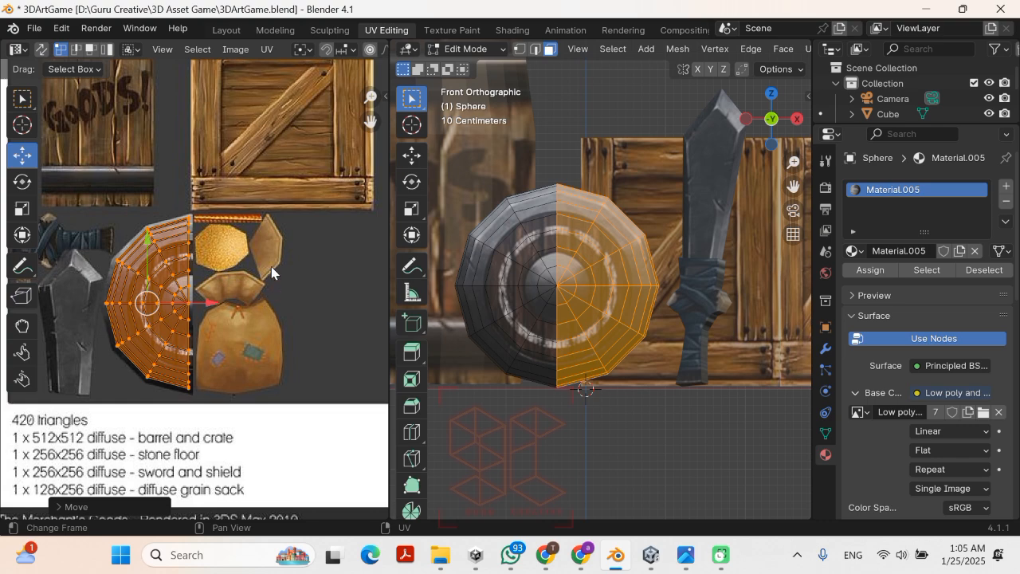
scroll(271, 279, "up", 2)
key("s")
key("x")
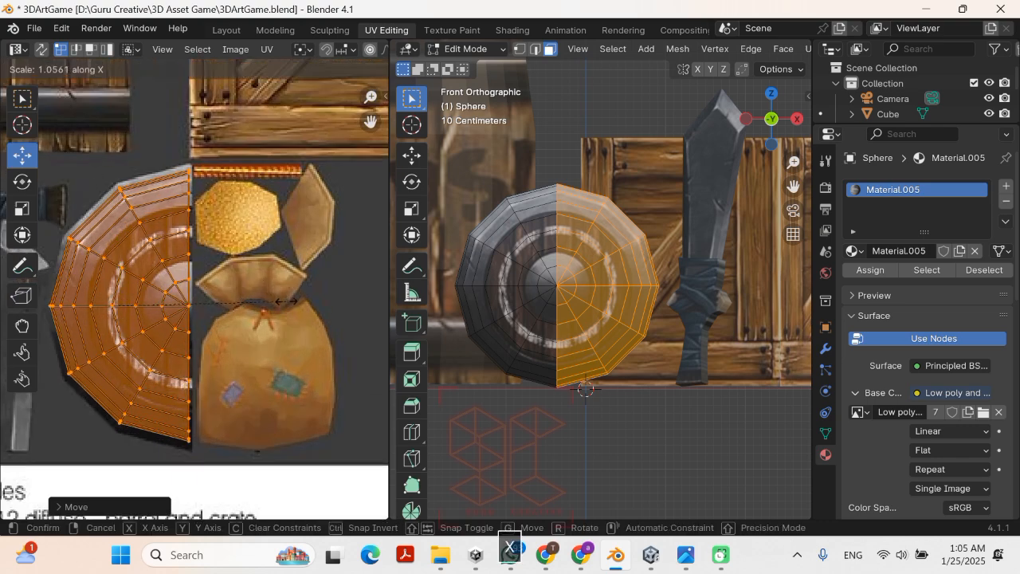
left_click(290, 303)
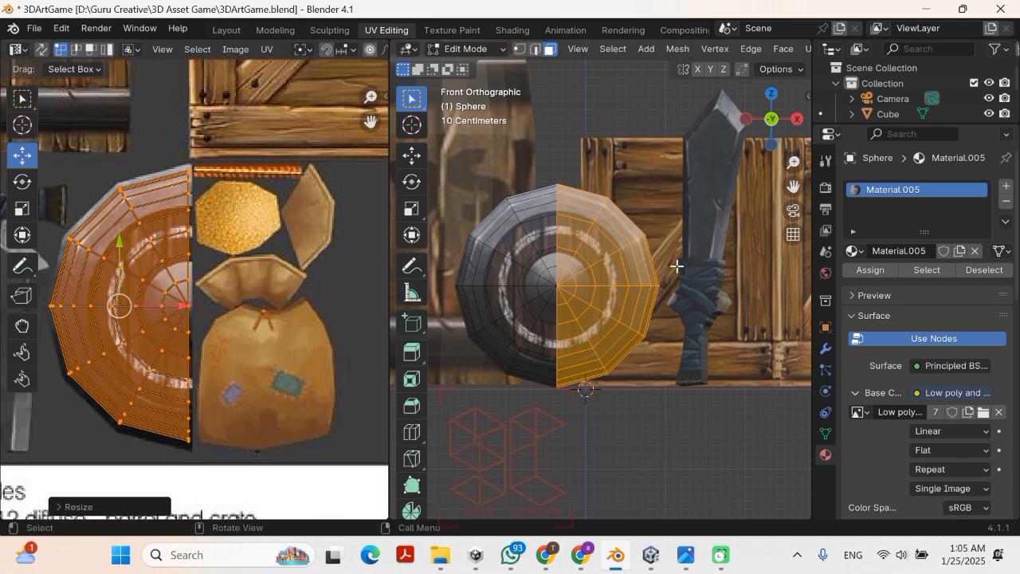
Step: Return to Object Mode, switch to the Layout workspace, and enlarge the reference image column and the Properties editor
key("Tab")
scroll(678, 273, "down", 2)
middle_click_drag(647, 291, 592, 322)
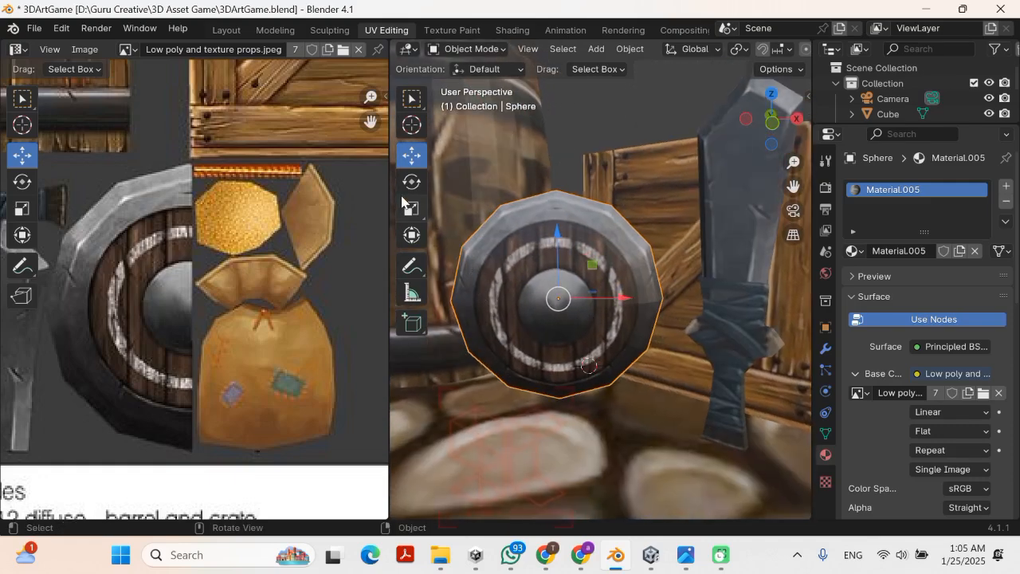
left_click(225, 30)
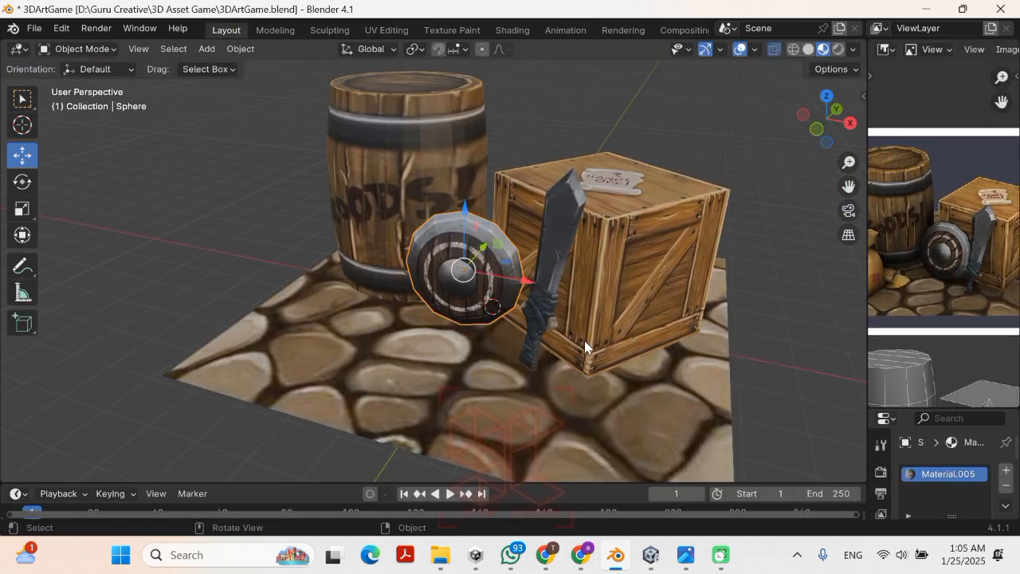
left_click_drag(868, 342, 707, 345)
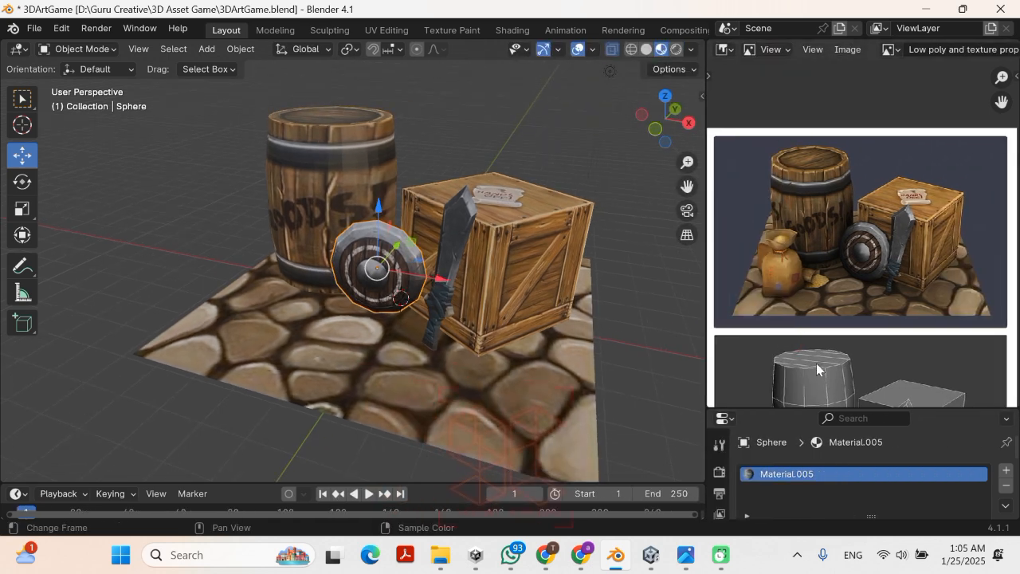
left_click_drag(835, 409, 805, 216)
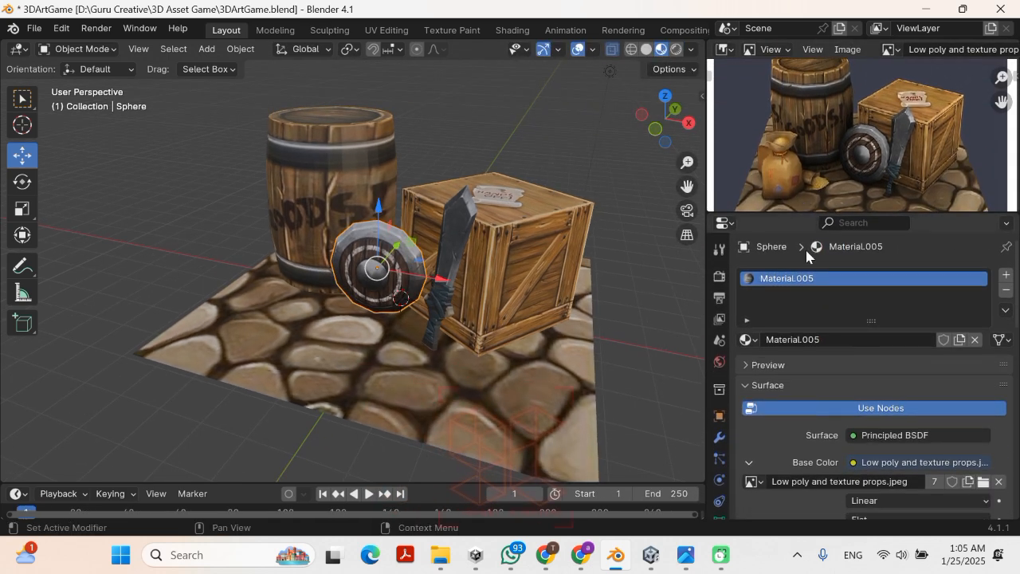
Step: Add a Solidify modifier to the shield and set its thickness to 0.04 m
left_click(719, 438)
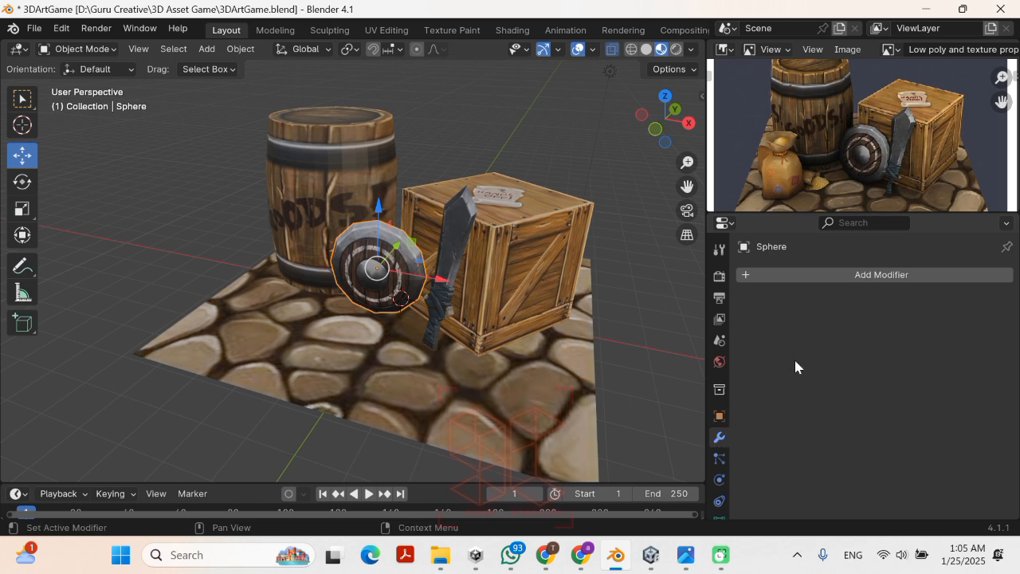
left_click(860, 277)
mouse_move(804, 333)
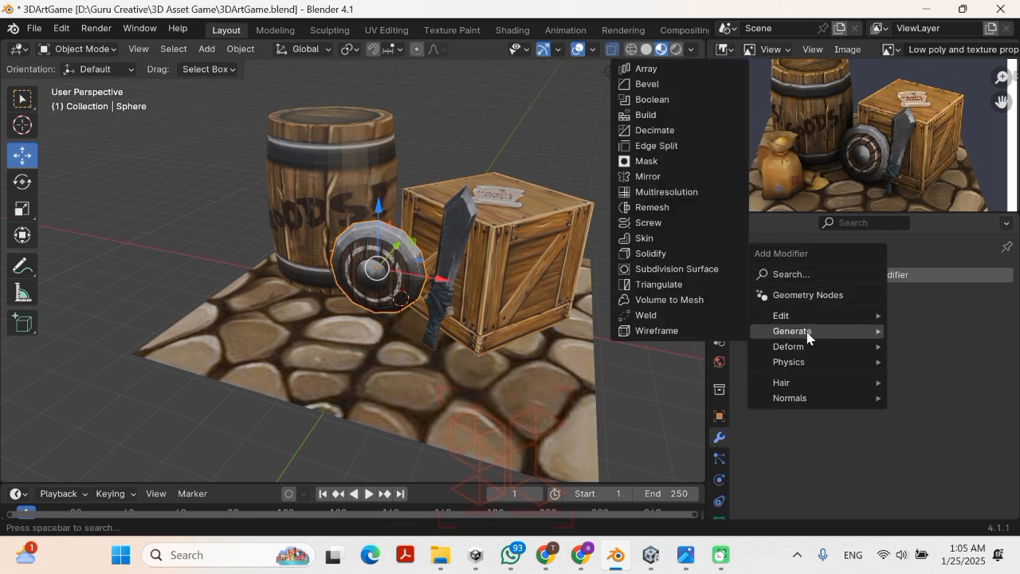
left_click(668, 254)
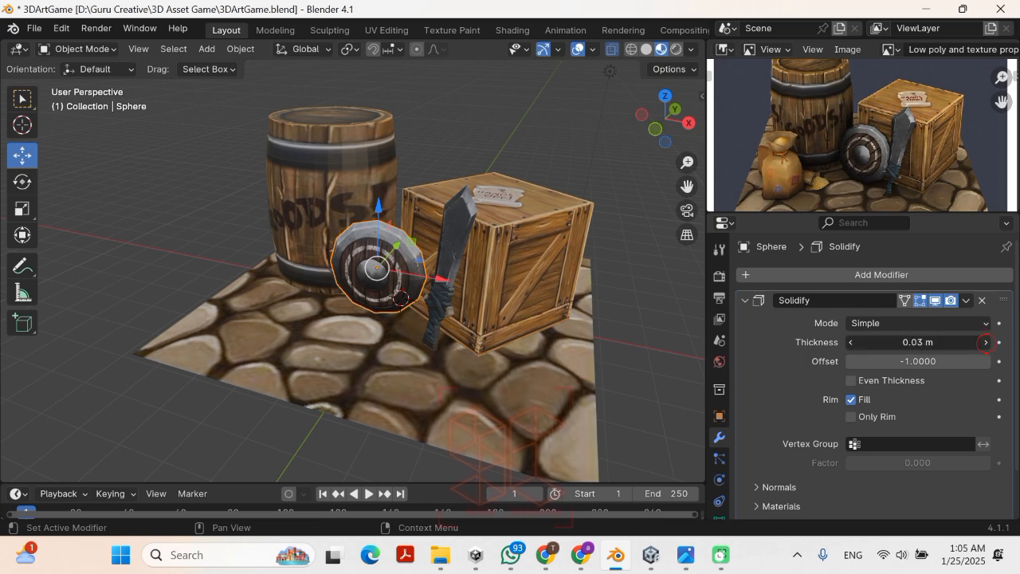
left_click(985, 342)
middle_click_drag(278, 247, 454, 280)
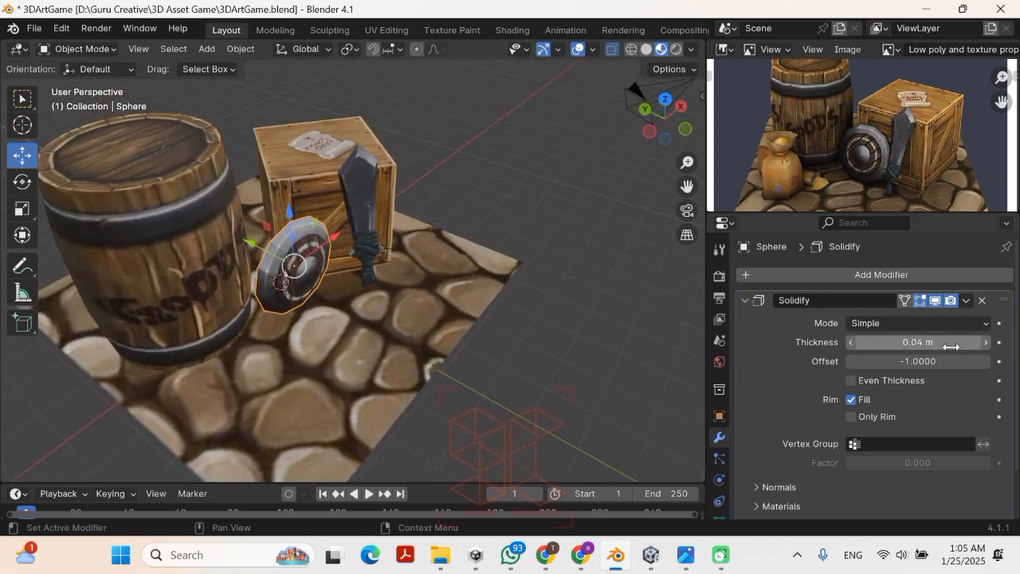
Step: Increase the shield's Solidify thickness by one more increment and apply the modifier
left_click(985, 341)
middle_click_drag(350, 319, 267, 319)
left_click(965, 301)
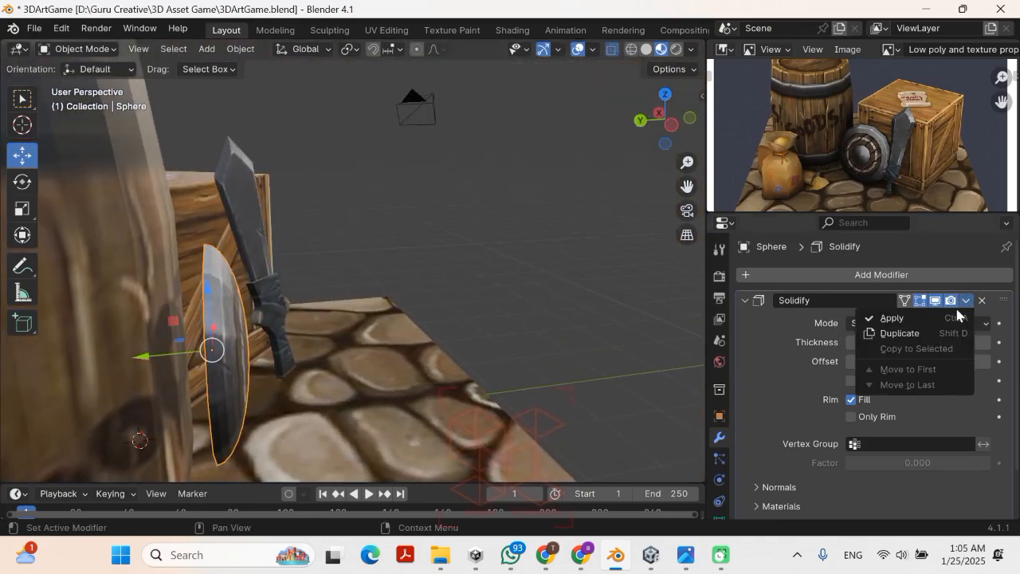
left_click(943, 316)
Step: In the top view, rotate the shield 40.9° and move it about 0.31 m in X and 0.43 m in Y toward the crate
middle_click_drag(510, 286, 287, 295)
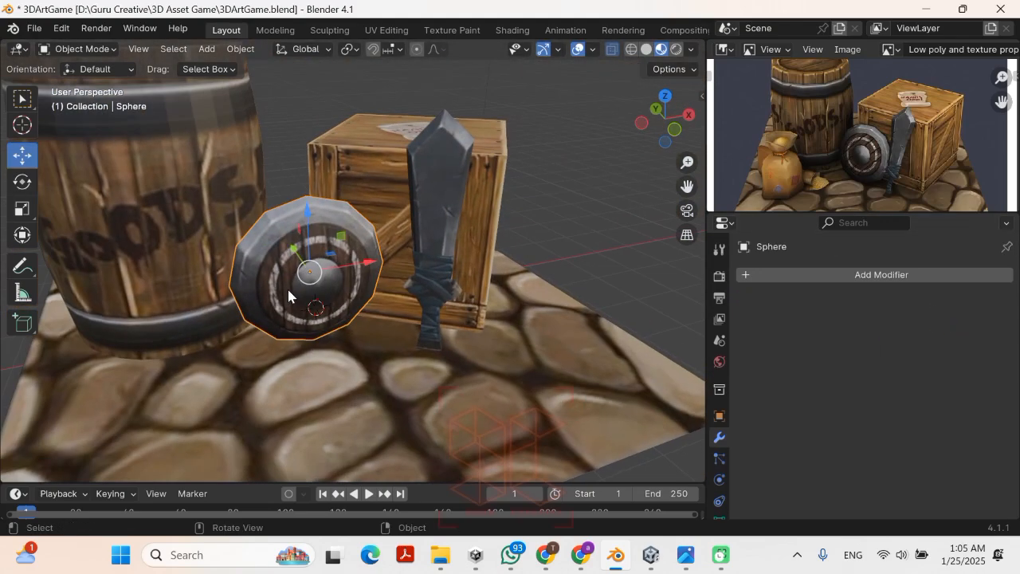
key("KP_7")
middle_click_drag(453, 176, 478, 284, "shift")
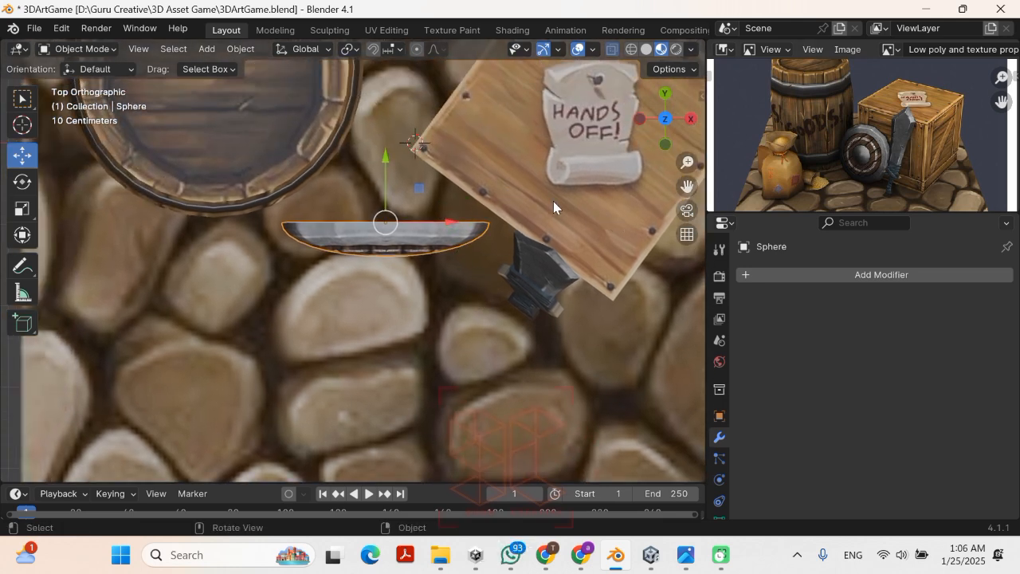
key("r")
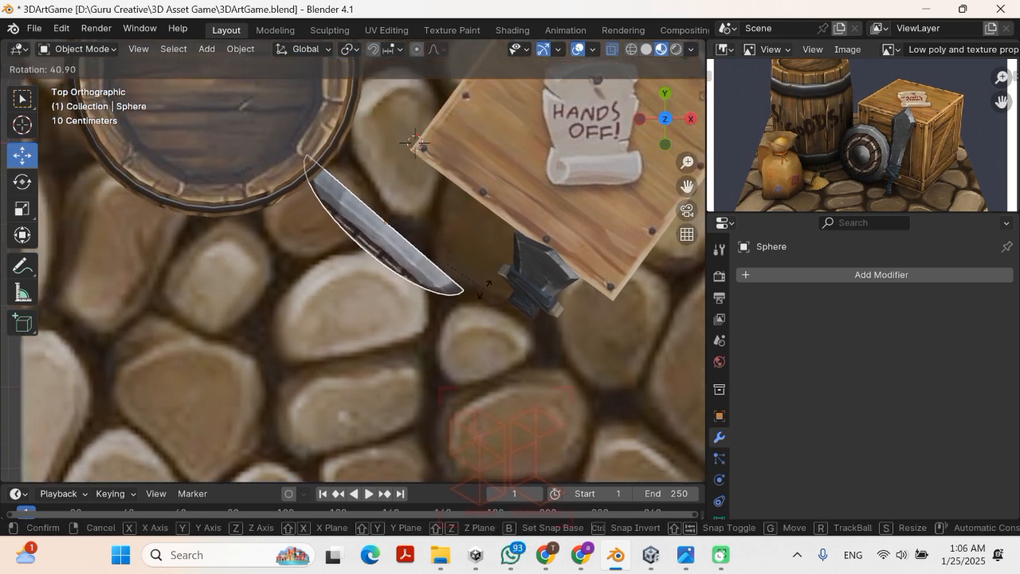
left_click(480, 294)
key("g")
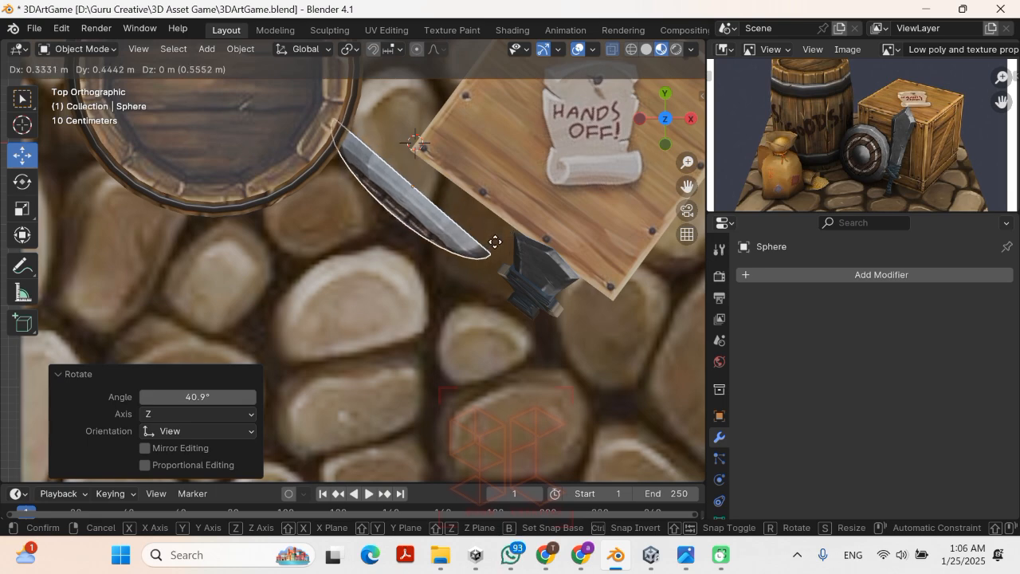
left_click(494, 249)
Step: Tilt the shield back 13.2° from a side view so it leans toward the crate
middle_click_drag(540, 225, 477, 219)
key("r")
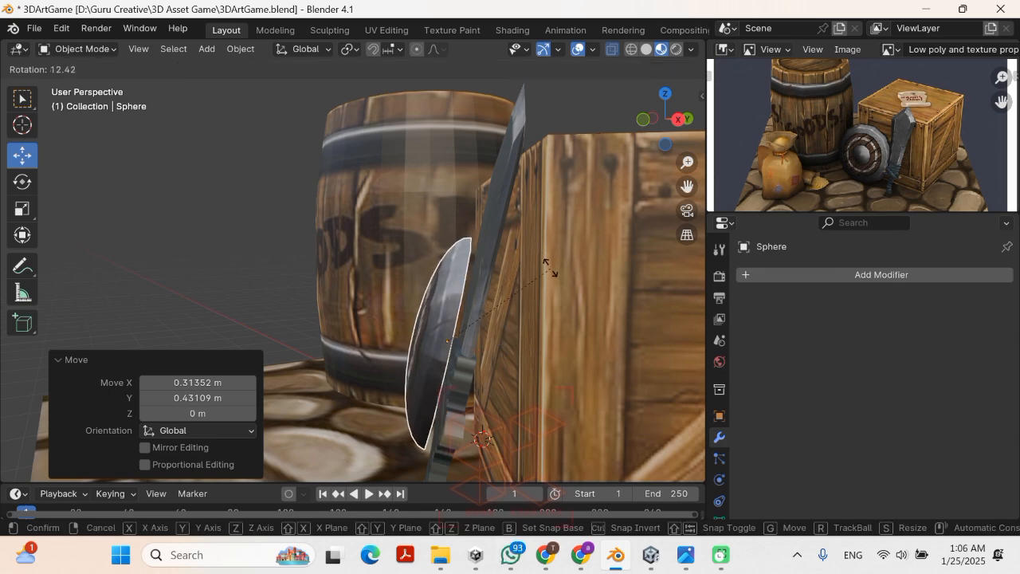
left_click(550, 271)
middle_click_drag(551, 276, 497, 288)
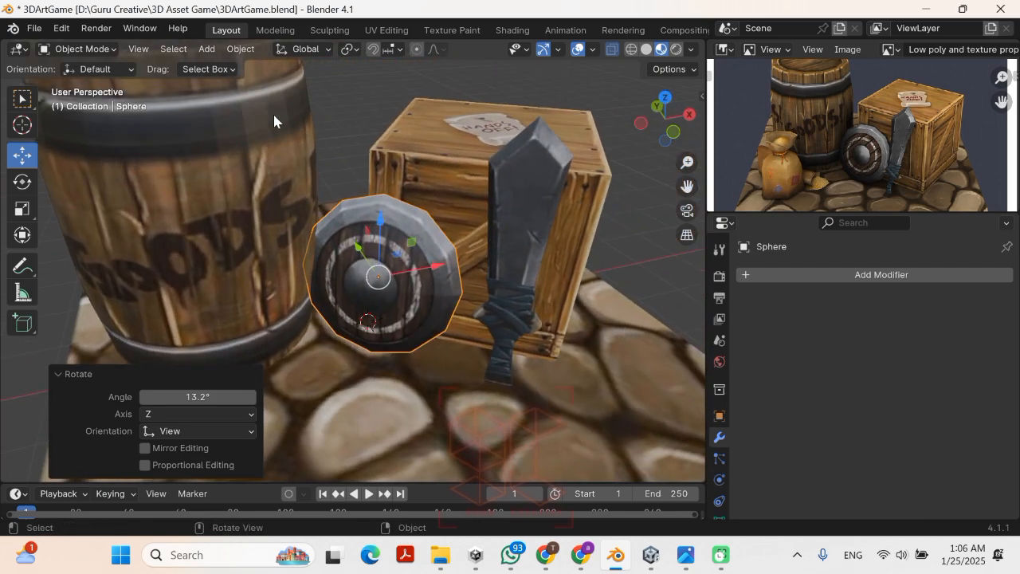
Step: Set the transform orientation to Local
middle_click_drag(273, 119, 243, 50)
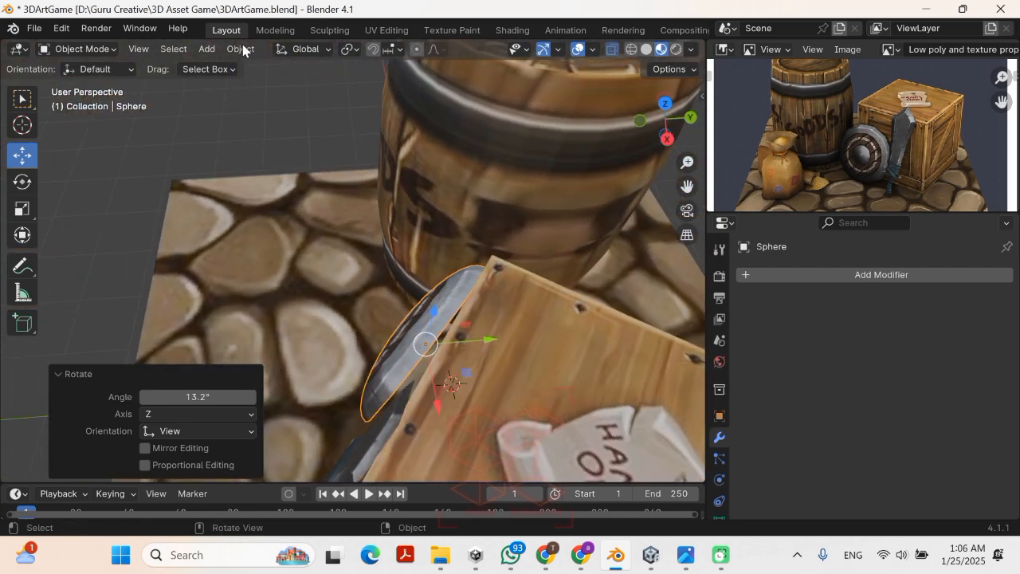
left_click(304, 50)
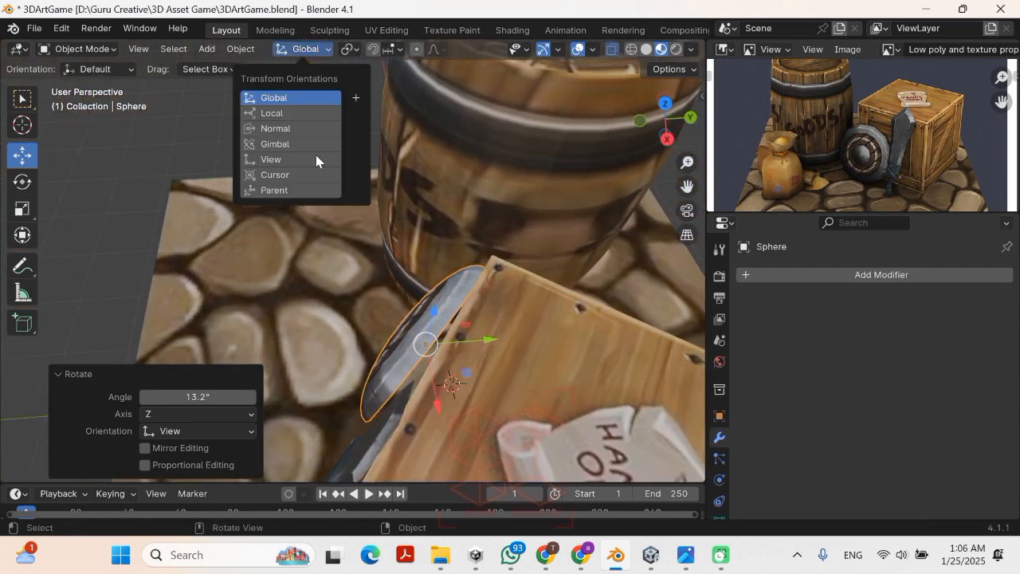
left_click(292, 112)
middle_click_drag(449, 238, 416, 255)
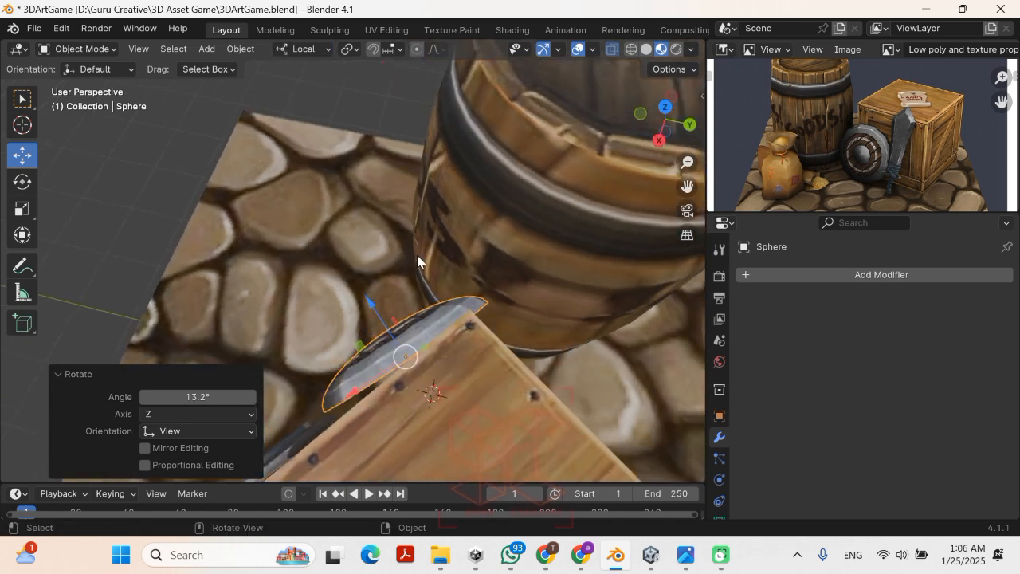
Step: In the top view, rotate the shield -4.48° and move it about 0.25 m in X and -0.10 m in Y beside the sword
key("KP_7")
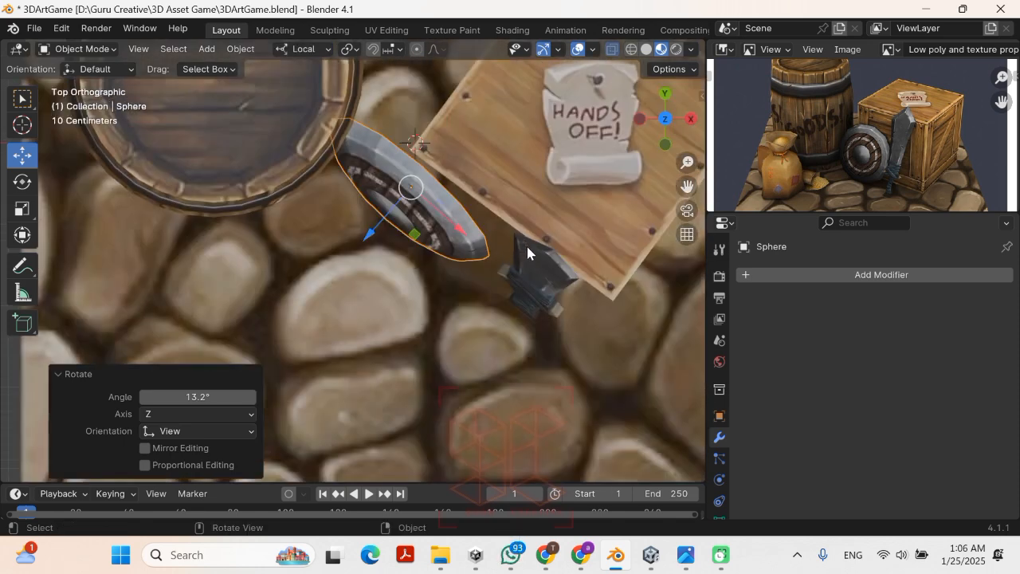
key("r")
left_click(531, 243)
key("g")
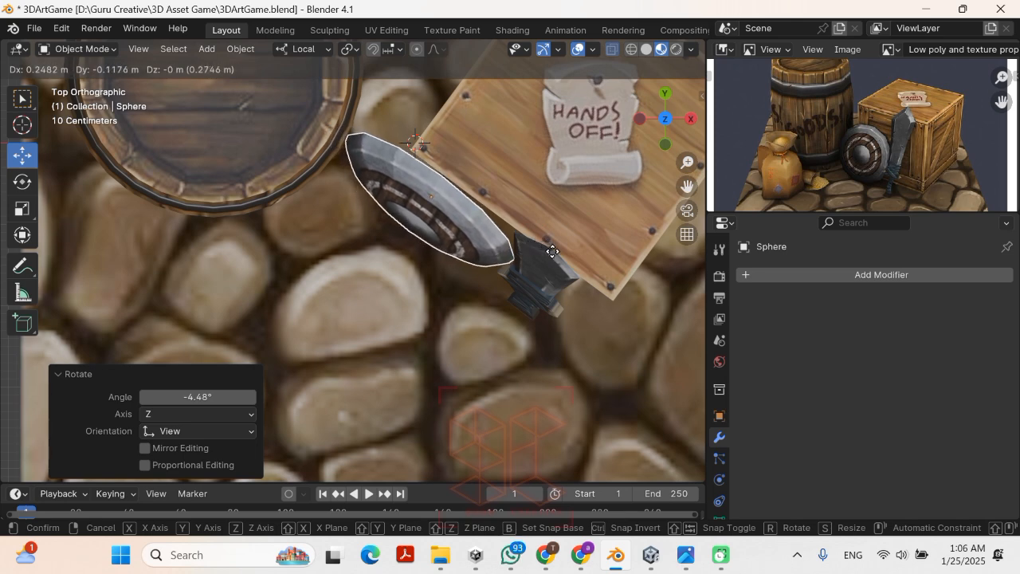
left_click(553, 252)
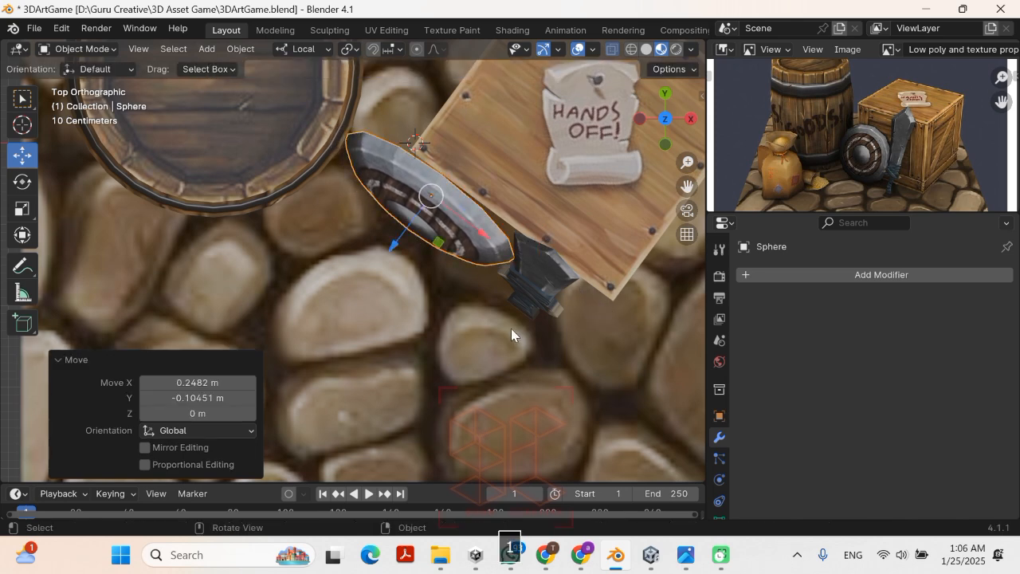
Step: Scale the shield to about 0.94 and move it about -0.16 m along its local Y axis
key("KP_1")
middle_click_drag(513, 320, 526, 407)
scroll(510, 375, "down", 2)
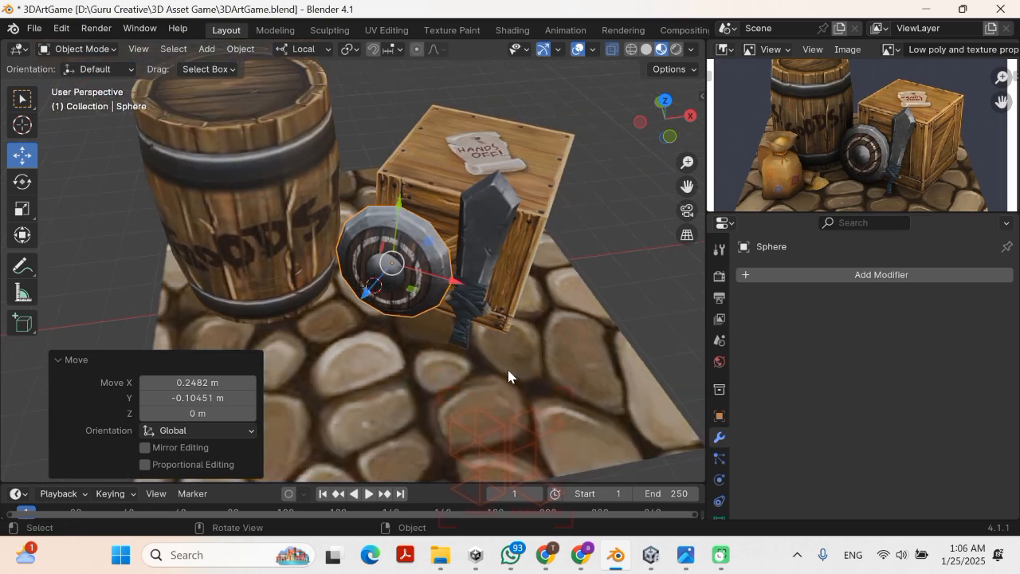
middle_click_drag(499, 333, 481, 267, "shift")
scroll(425, 285, "up", 3)
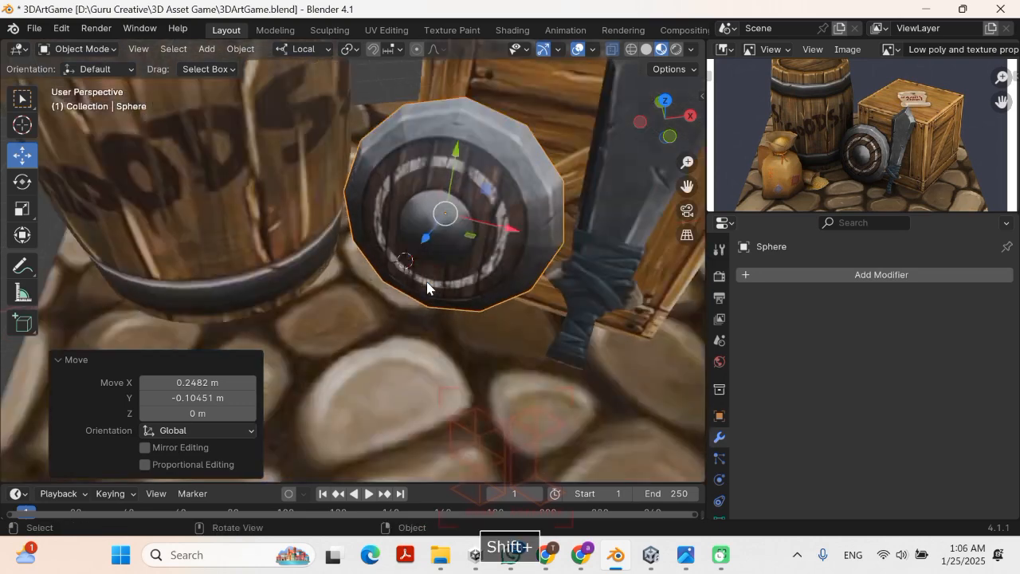
key("s")
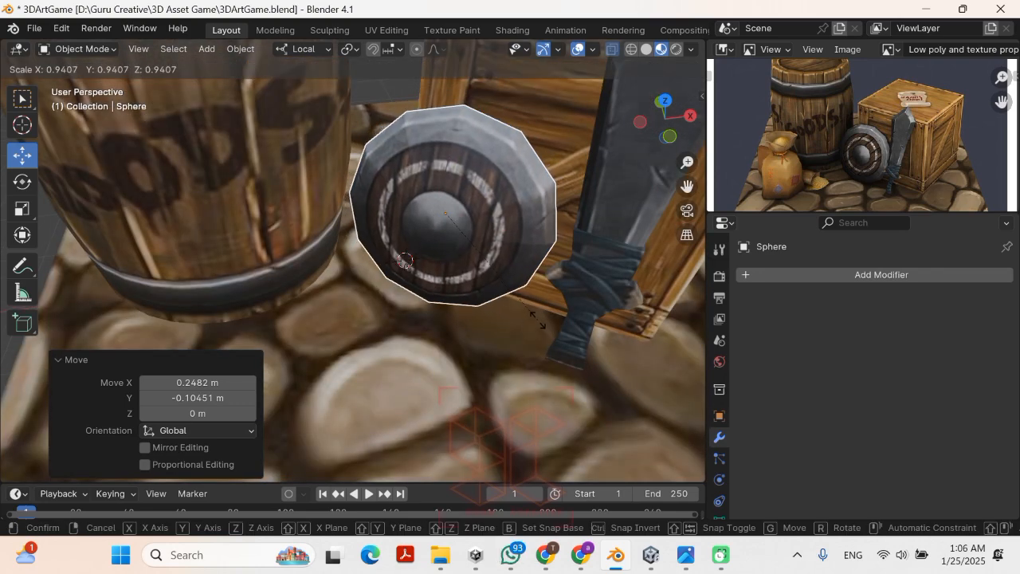
left_click(540, 323)
middle_click_drag(540, 323, 498, 234)
left_click_drag(493, 280, 494, 311)
Step: Fine-tune the shield's position so it rests on the stone floor beside the sword, and clear the selection
scroll(496, 311, "down", 4)
key("KP_1")
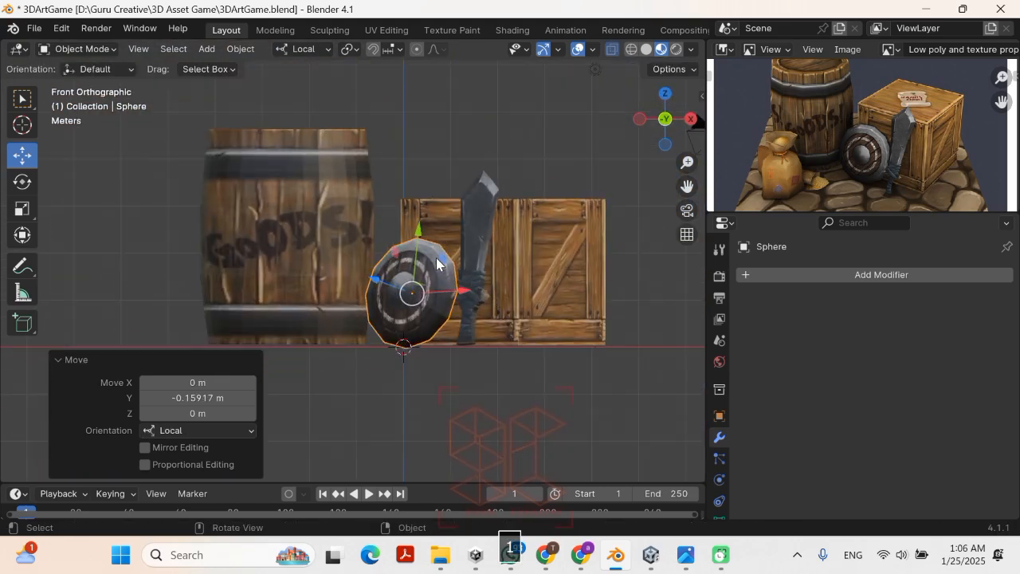
left_click_drag(423, 232, 423, 271)
middle_click_drag(423, 271, 469, 377)
middle_click_drag(457, 333, 457, 235)
left_click_drag(467, 277, 487, 181)
left_click(483, 157)
middle_click_drag(488, 147, 293, 265)
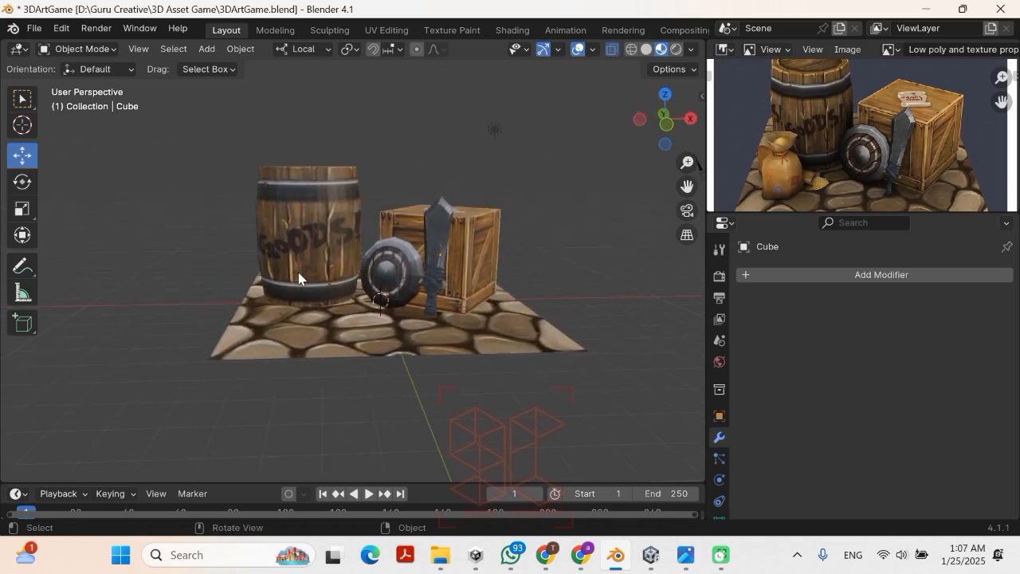
Step: Inspect the shield's placement between the barrel, crate and sword from several angles, and clear the selection
middle_click_drag(483, 270, 456, 306)
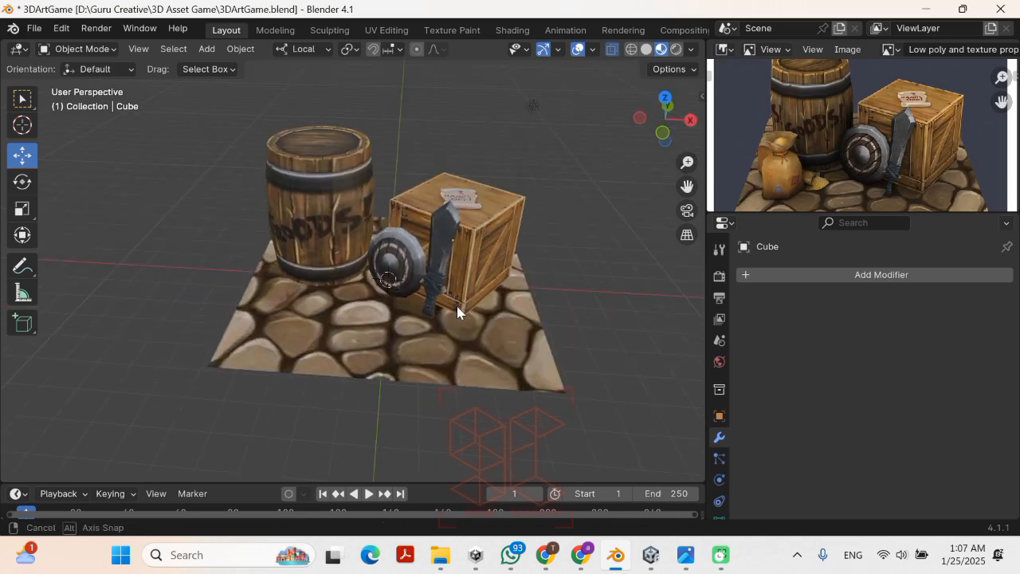
left_click(426, 281)
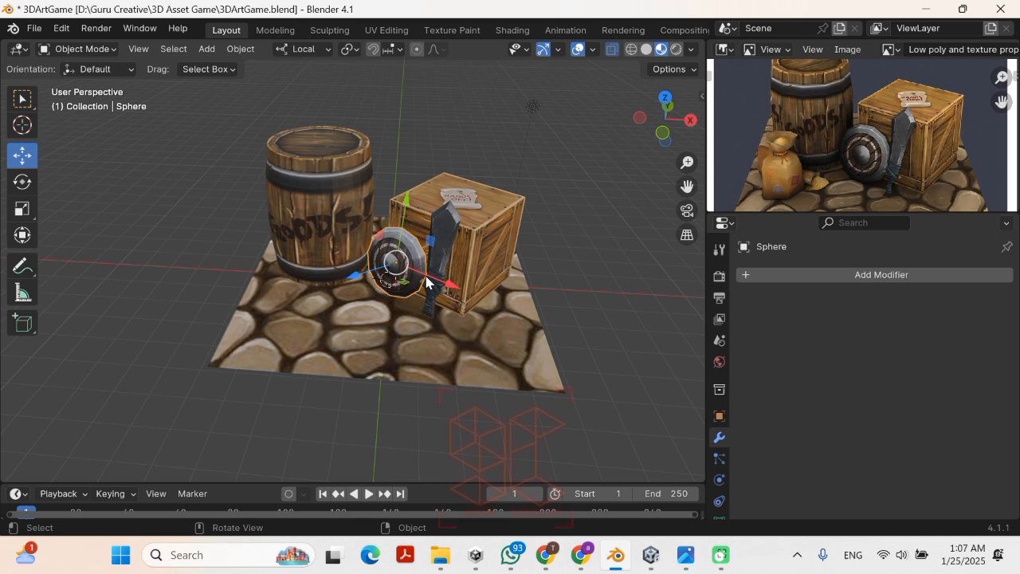
left_click(557, 280)
middle_click_drag(427, 259, 468, 262)
scroll(429, 313, "up", 5)
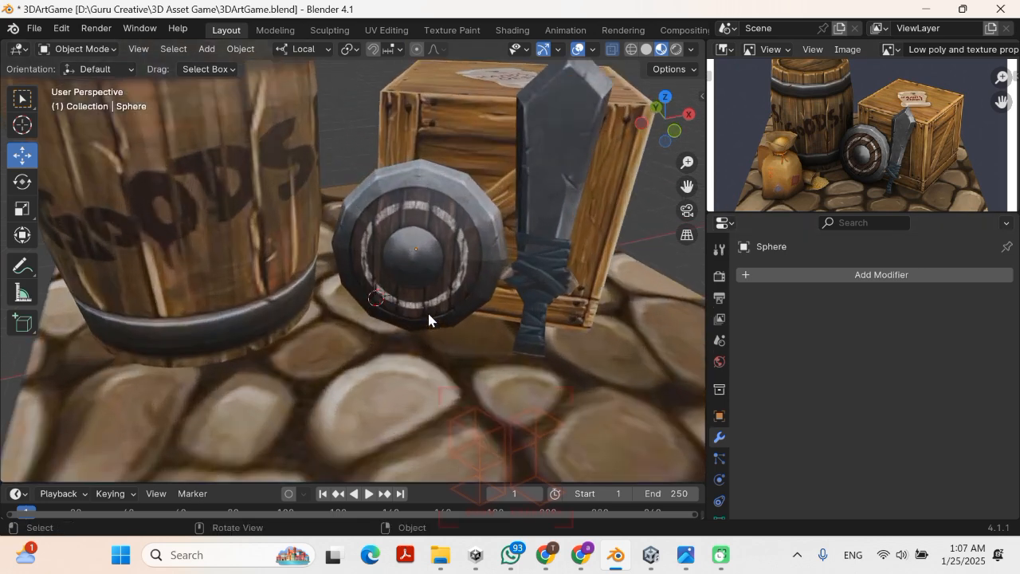
scroll(429, 314, "down", 4)
scroll(428, 315, "down", 3)
middle_click_drag(441, 370, 327, 304)
scroll(328, 304, "down", 2)
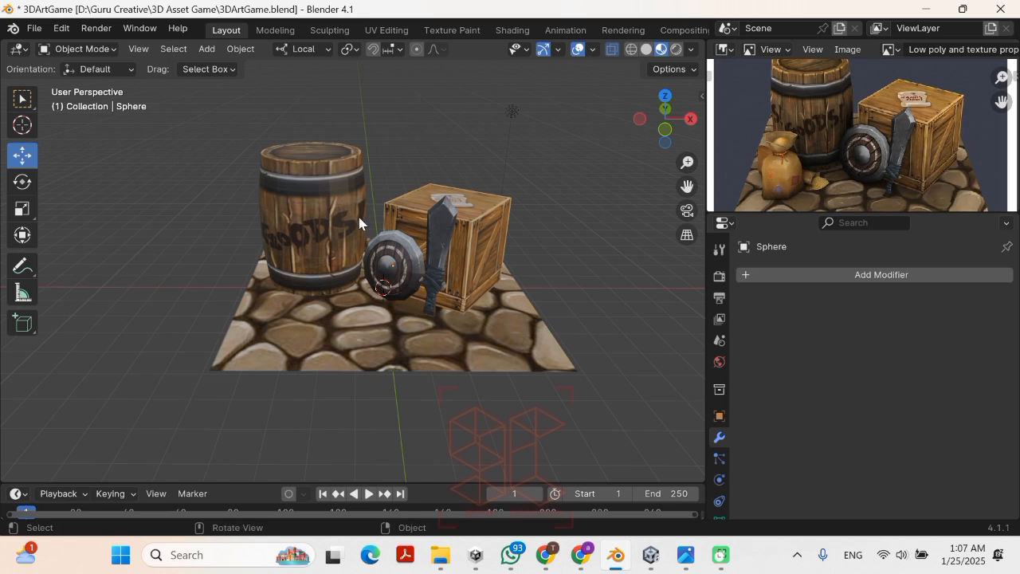
Step: Add a 2 m cube and move it in front of the barrel, shifting it about -3.69 m along local Y
middle_click_drag(342, 152, 418, 176, "shift")
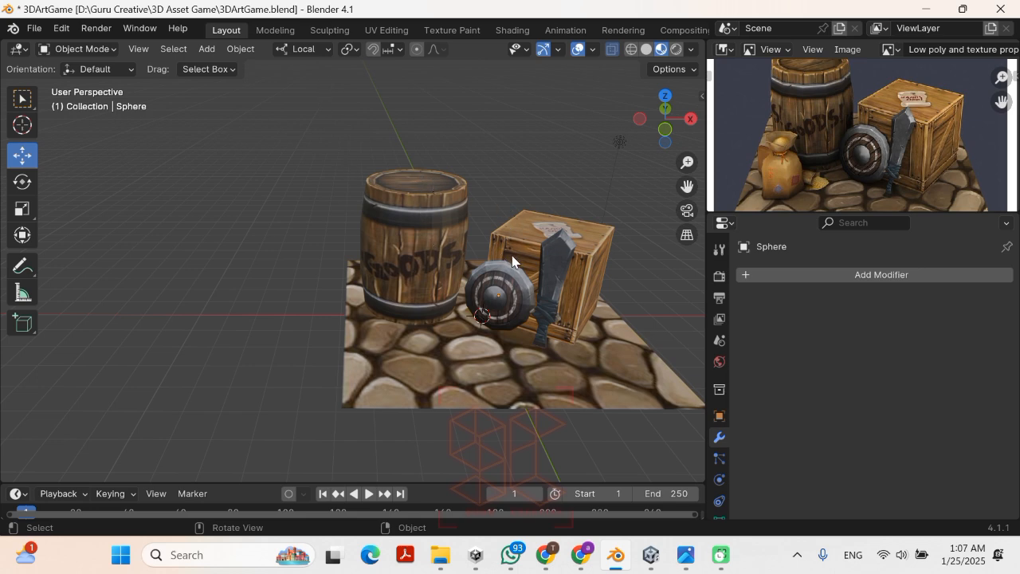
key("shift+a")
mouse_move(523, 239)
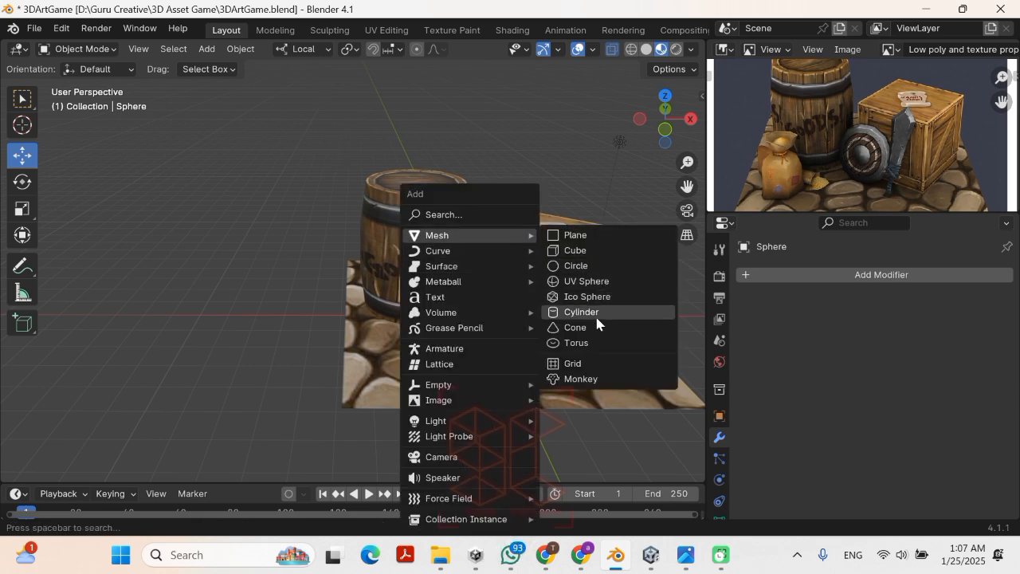
left_click(580, 252)
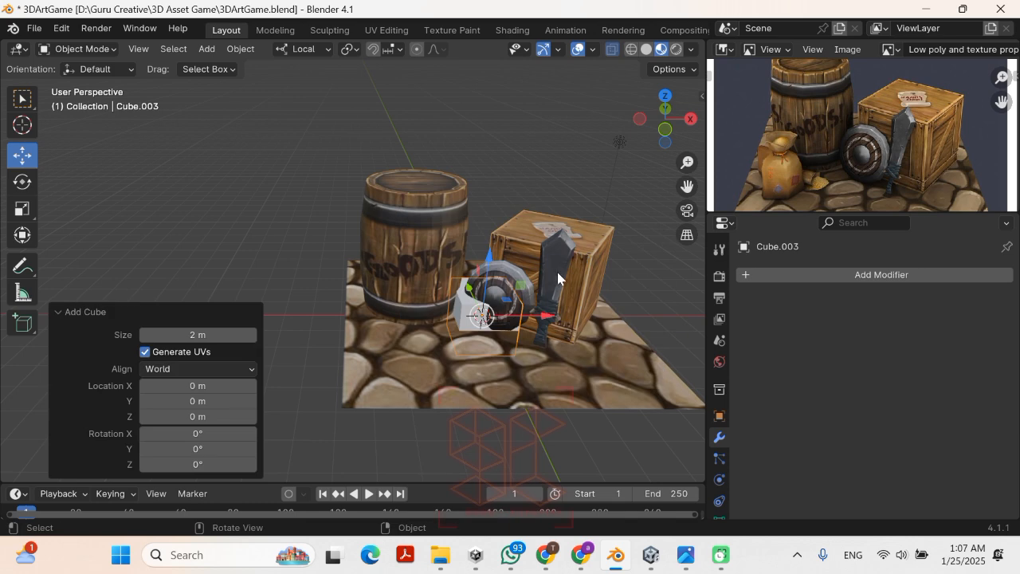
left_click_drag(531, 321, 432, 290)
middle_click_drag(432, 290, 557, 335)
left_click_drag(301, 267, 398, 289)
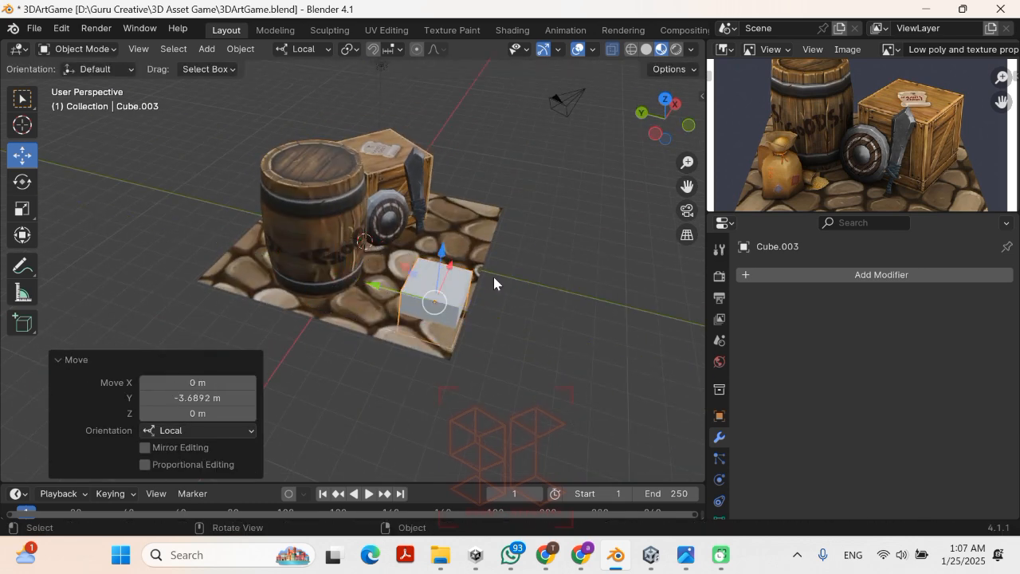
Step: Raise the cube about 1.28 m in Z, then lower it about 0.16 m toward the stone floor
middle_click_drag(494, 279, 386, 217)
left_click_drag(451, 306, 450, 259)
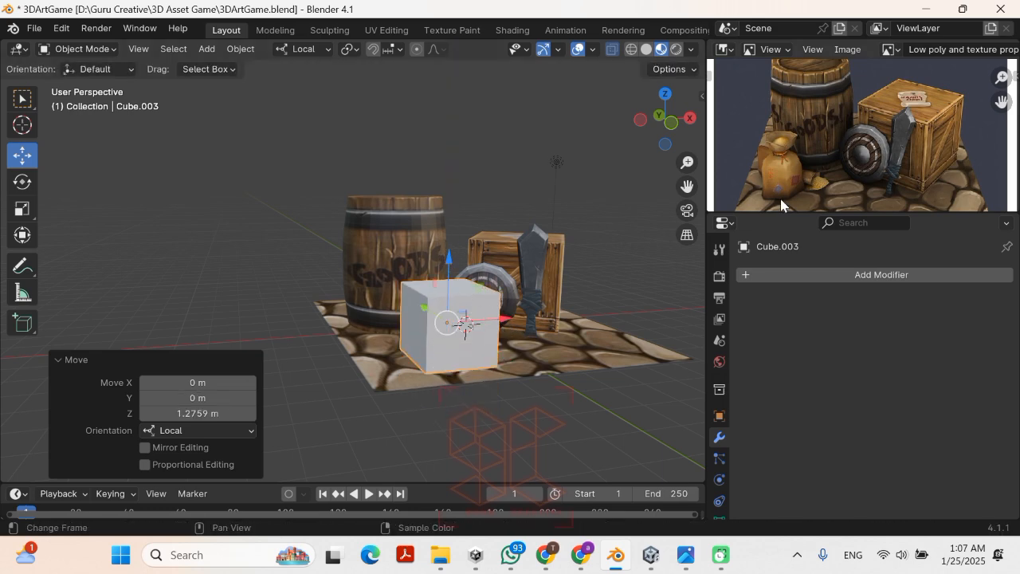
middle_click_drag(535, 260, 529, 294)
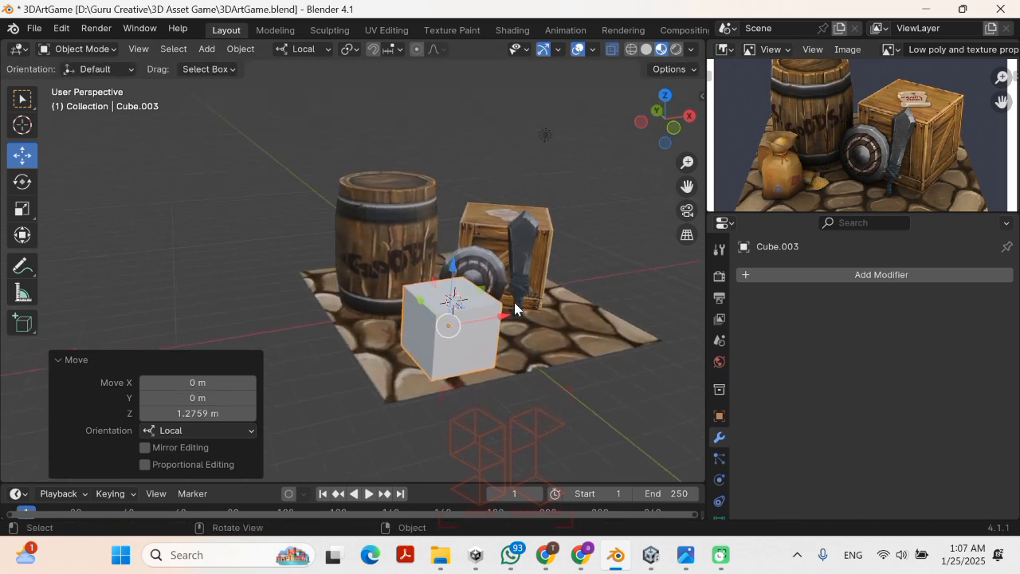
key("KP_1")
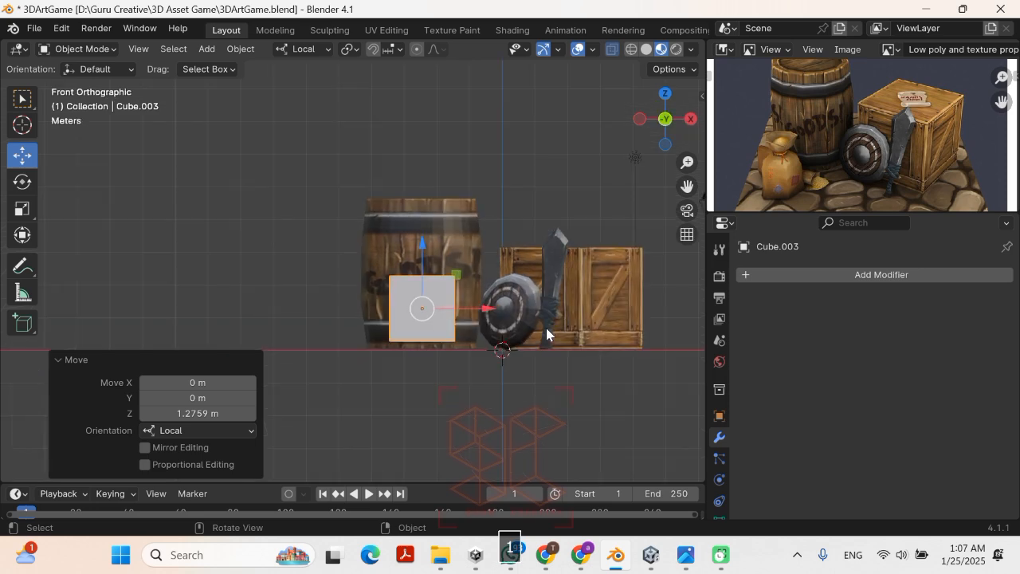
left_click_drag(423, 253, 434, 260)
middle_click_drag(434, 261, 454, 301)
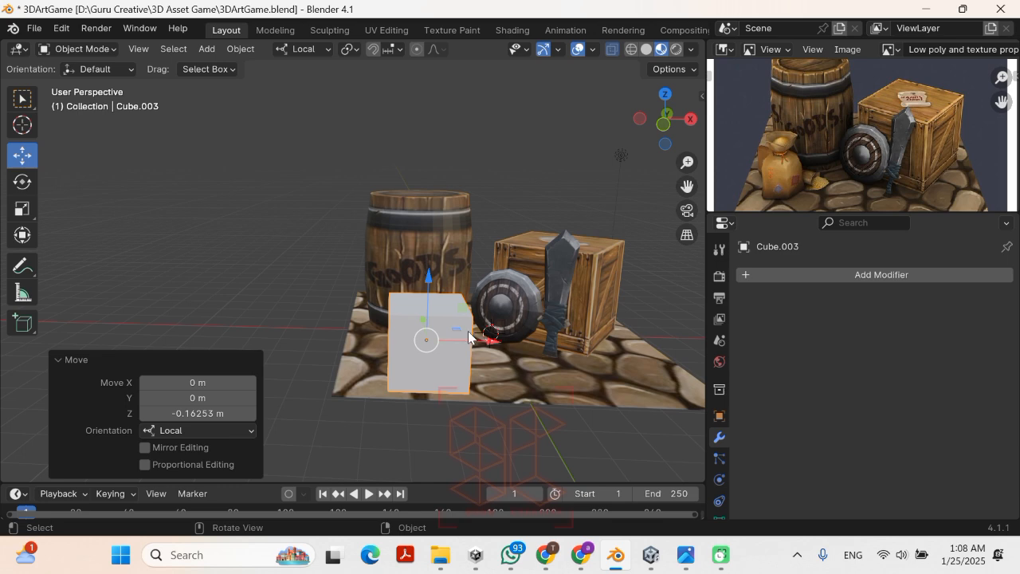
Step: In the front view, move the cube about -0.47 m in X and -0.08 m in Z to rest on the floor
key("KP_1")
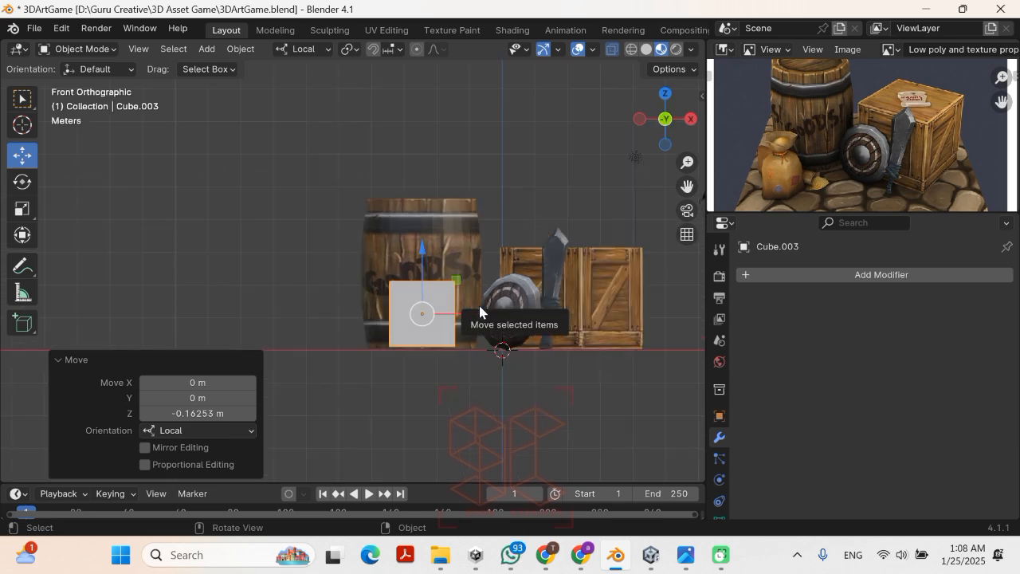
left_click_drag(481, 317, 463, 314)
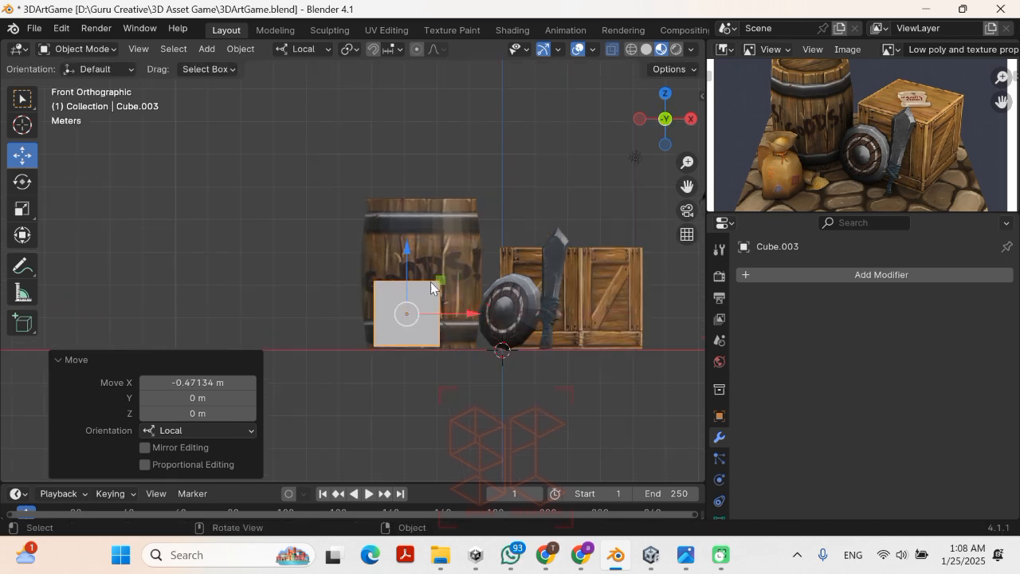
left_click_drag(404, 263, 405, 265)
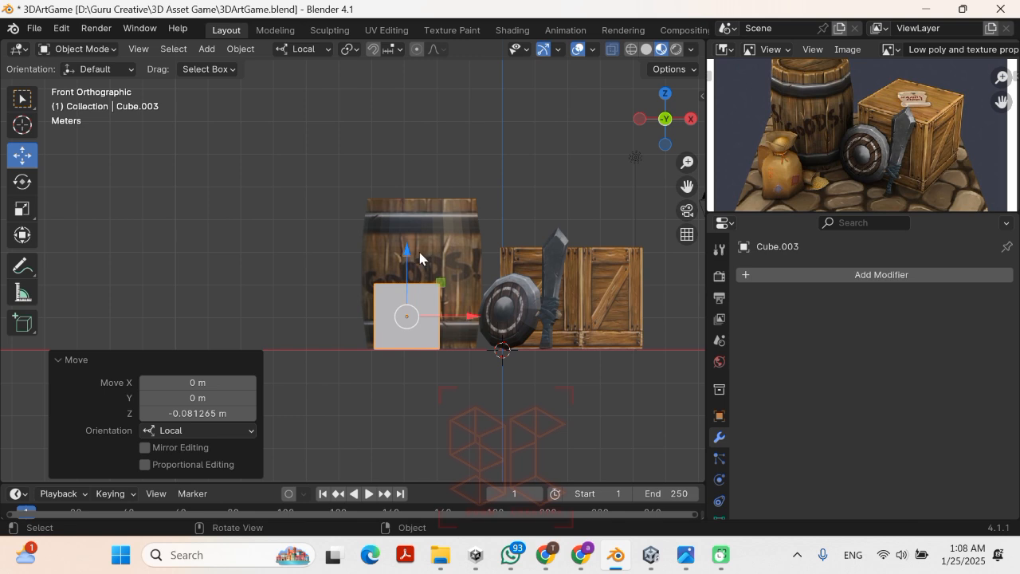
middle_click_drag(429, 274, 448, 337)
middle_click_drag(404, 279, 355, 253)
key("1")
key("s")
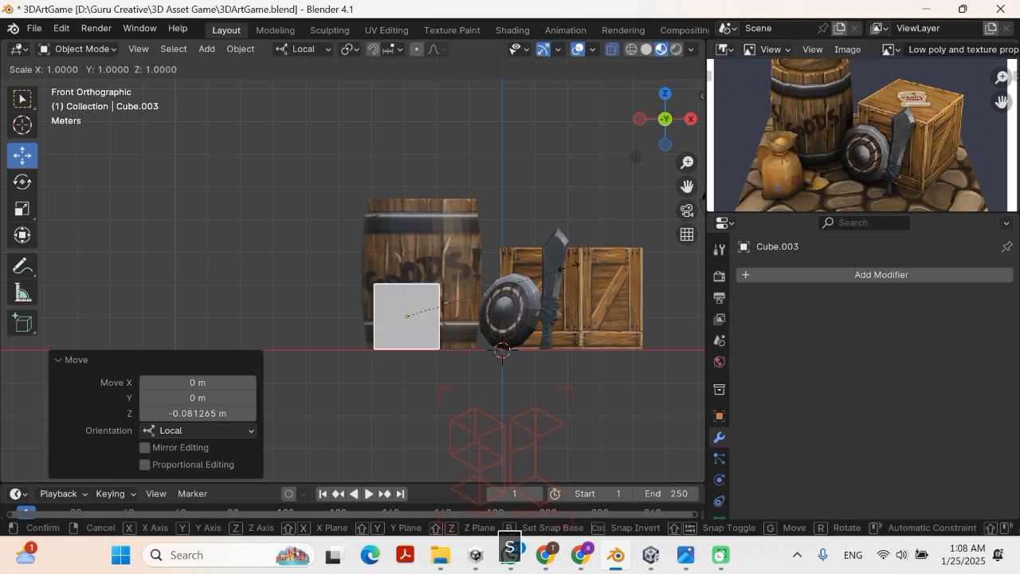
key("x")
key("Escape")
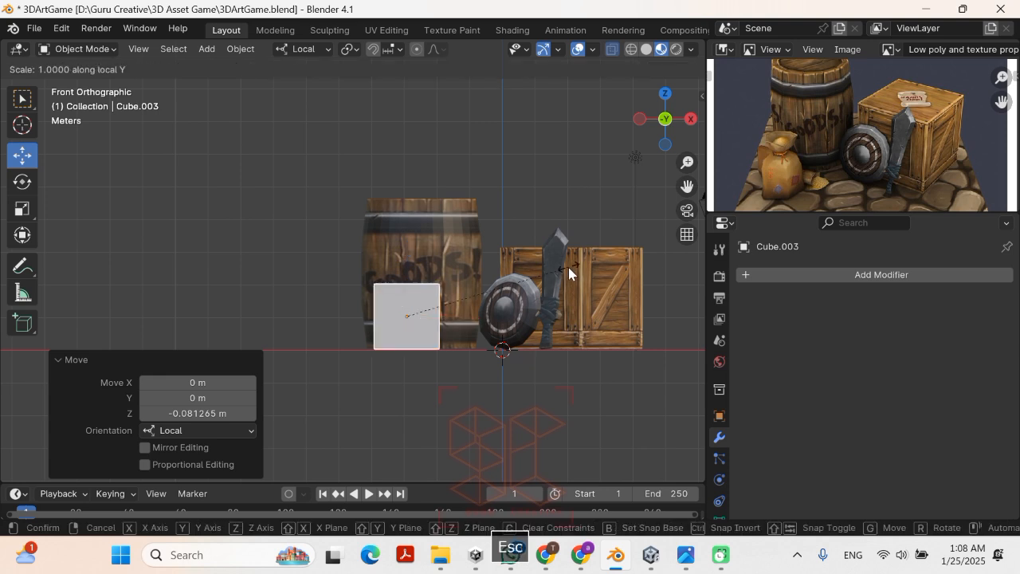
Step: Flatten the cube by scaling it to about 0.446 along its local Y axis
middle_click_drag(568, 267, 587, 376)
key("s")
key("y")
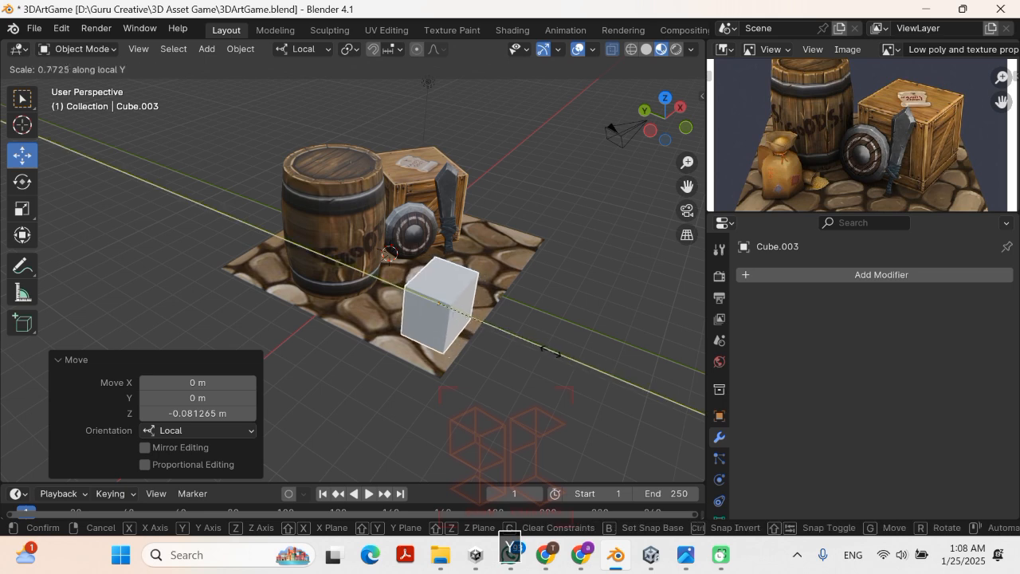
left_click(504, 332)
Step: In the front view, scale the block to about 0.8 in X and move it about -0.37 m along local X
key("KP_1")
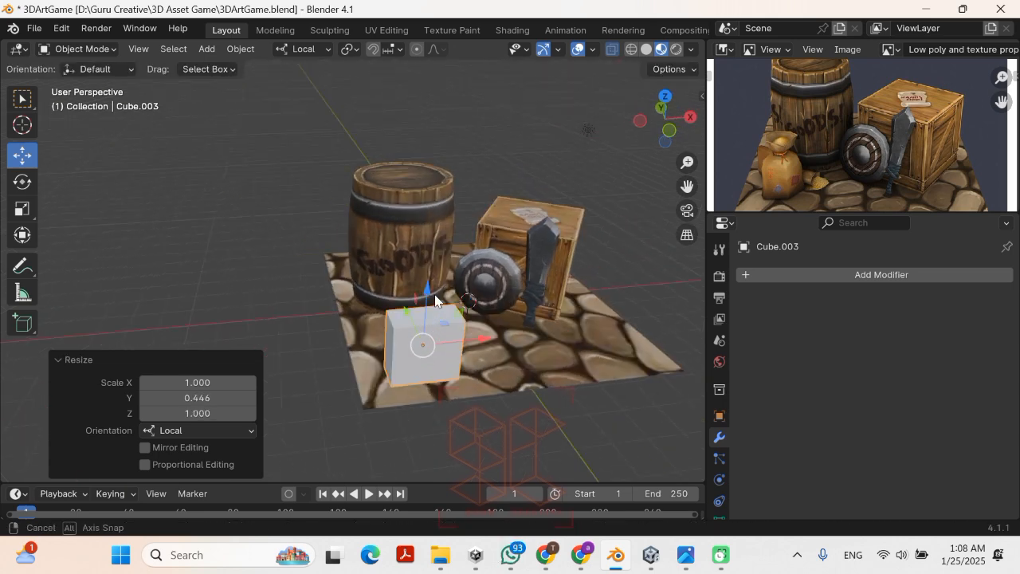
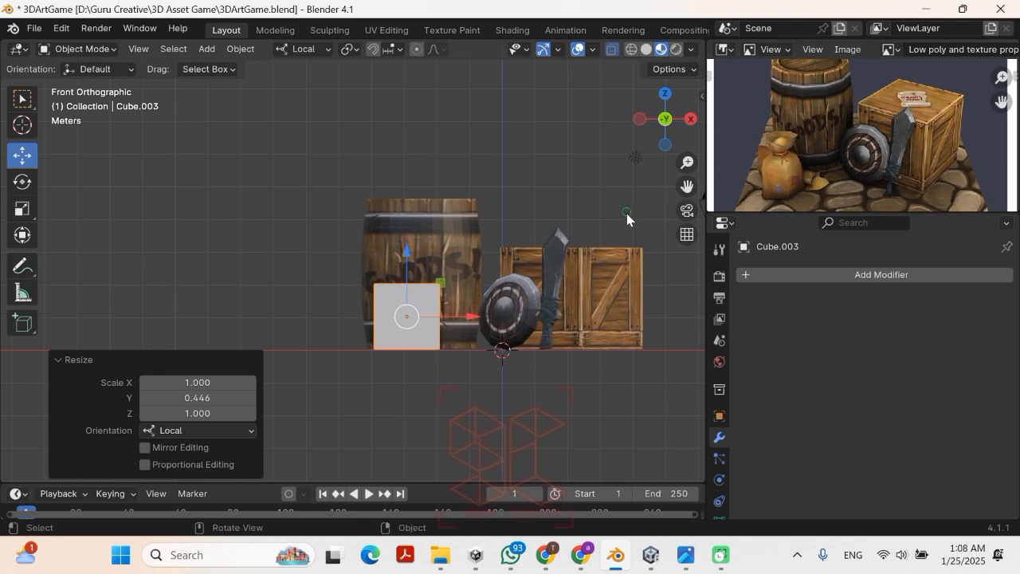
middle_click_drag(628, 218, 354, 298)
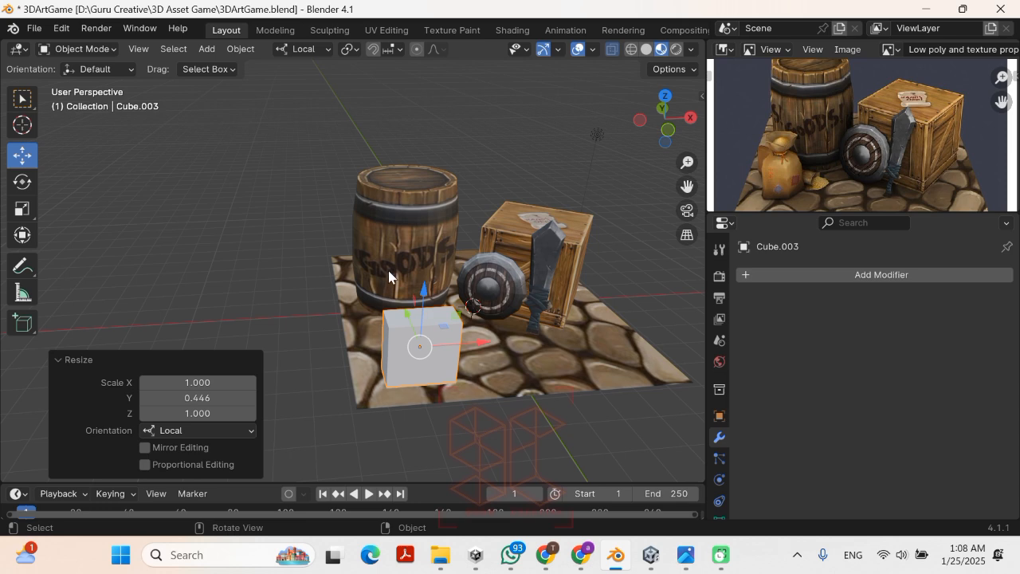
key("KP_1")
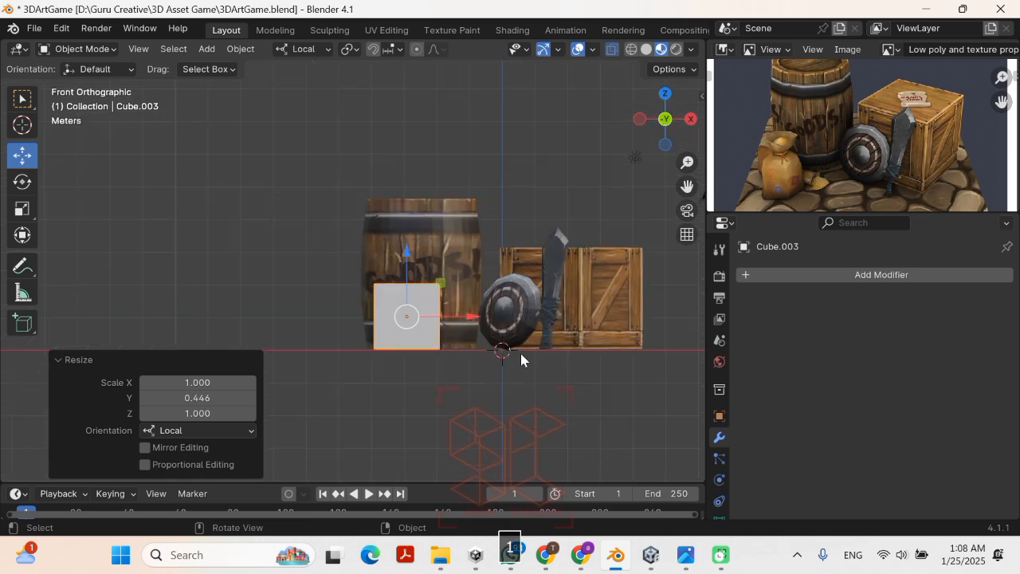
key("s")
key("x")
left_click(538, 358)
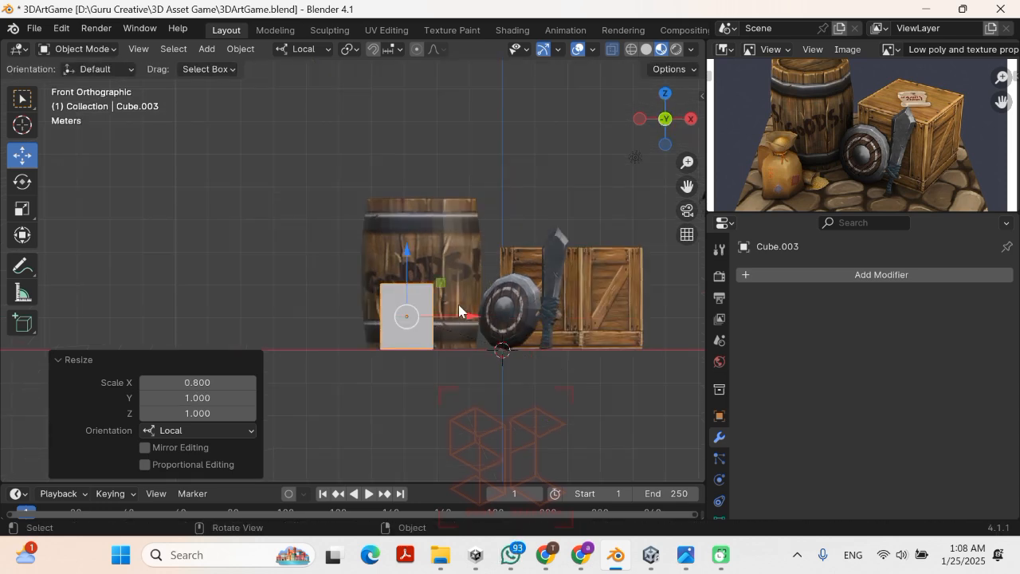
left_click_drag(462, 316, 449, 316)
Step: Narrow the block further by scaling it to about 0.916 along its local X axis
key("s")
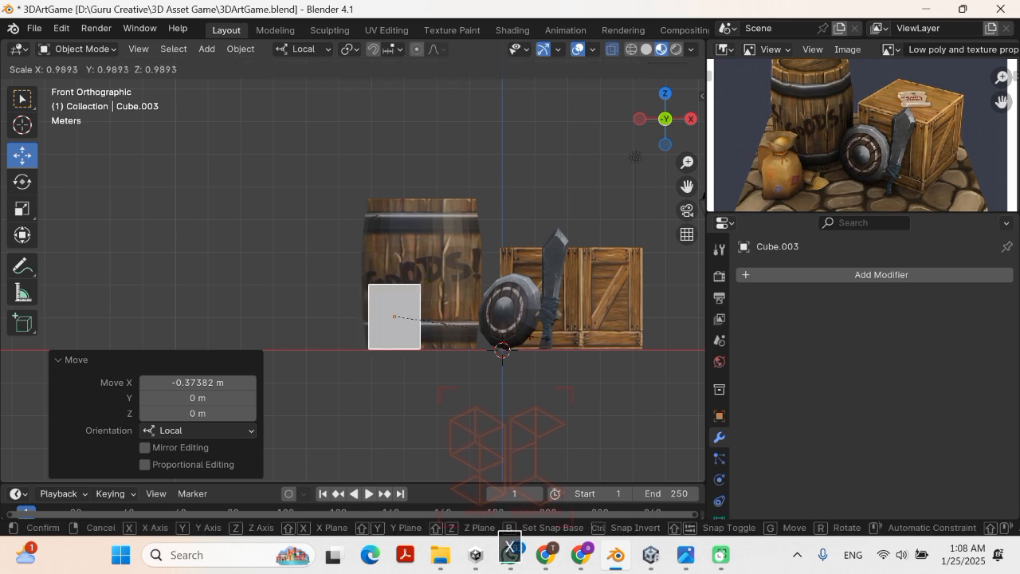
key("x")
left_click(517, 341)
middle_click_drag(519, 353, 576, 388)
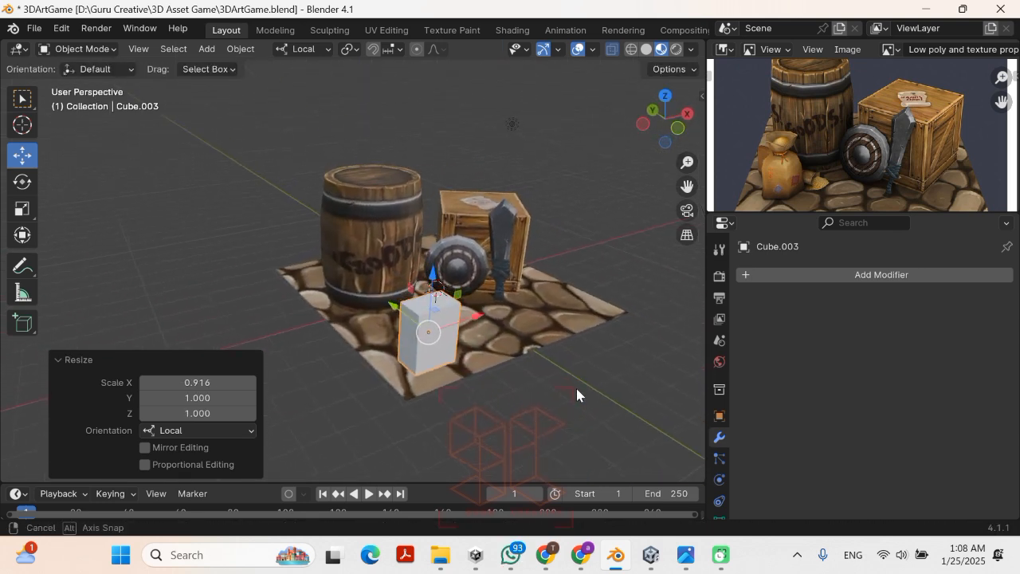
middle_click_drag(417, 400, 350, 354)
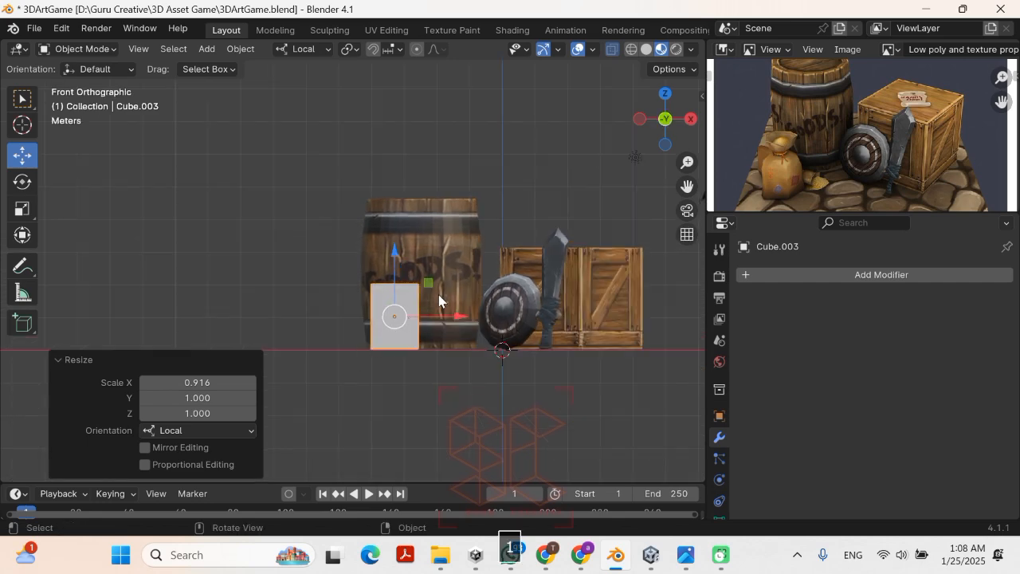
Step: Compare the block with the sack in the reference image, enter Edit Mode and select the block's top face
middle_click_drag(430, 285, 426, 307)
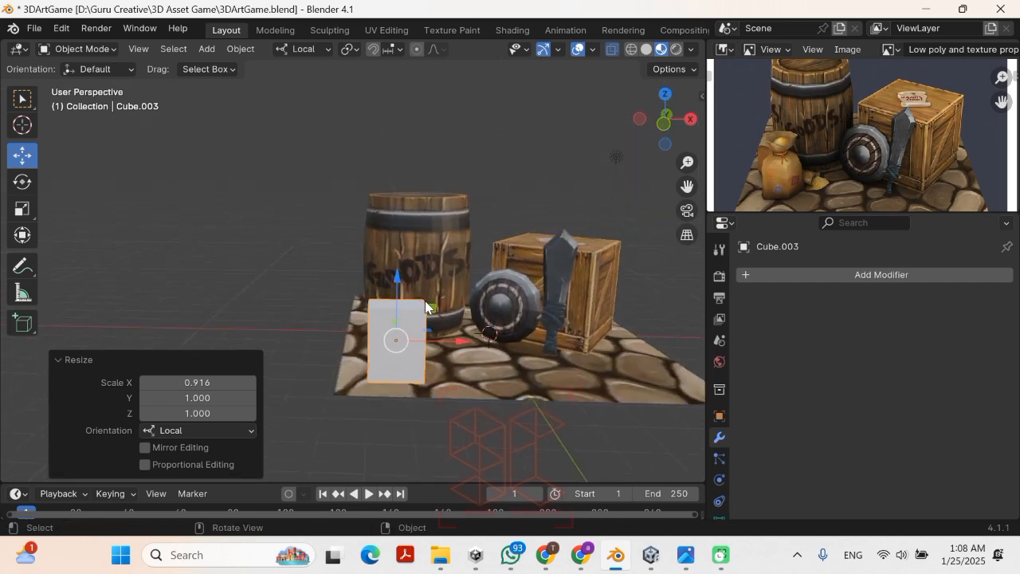
scroll(398, 292, "up", 5)
scroll(398, 292, "down", 5)
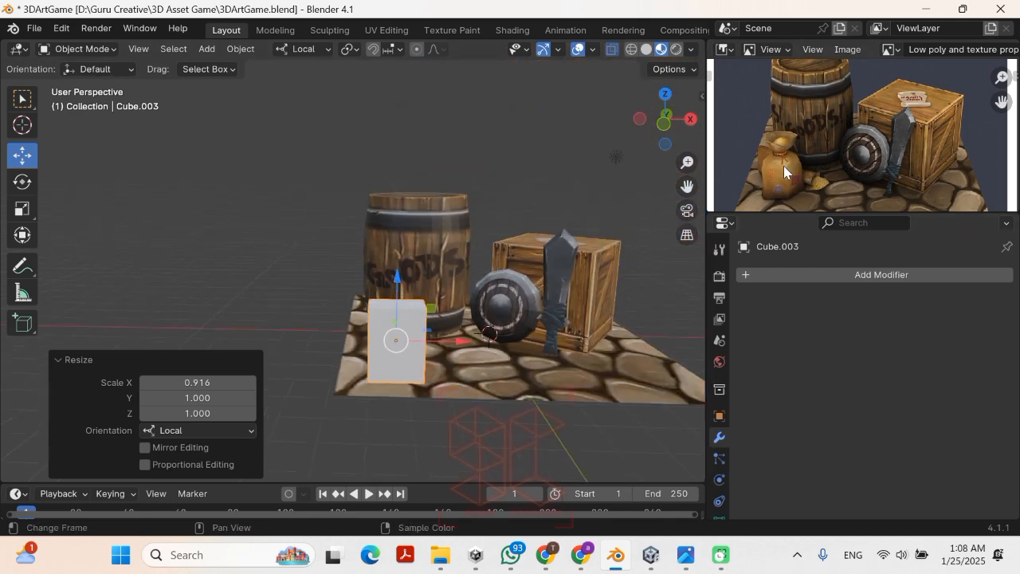
scroll(419, 278, "up", 1)
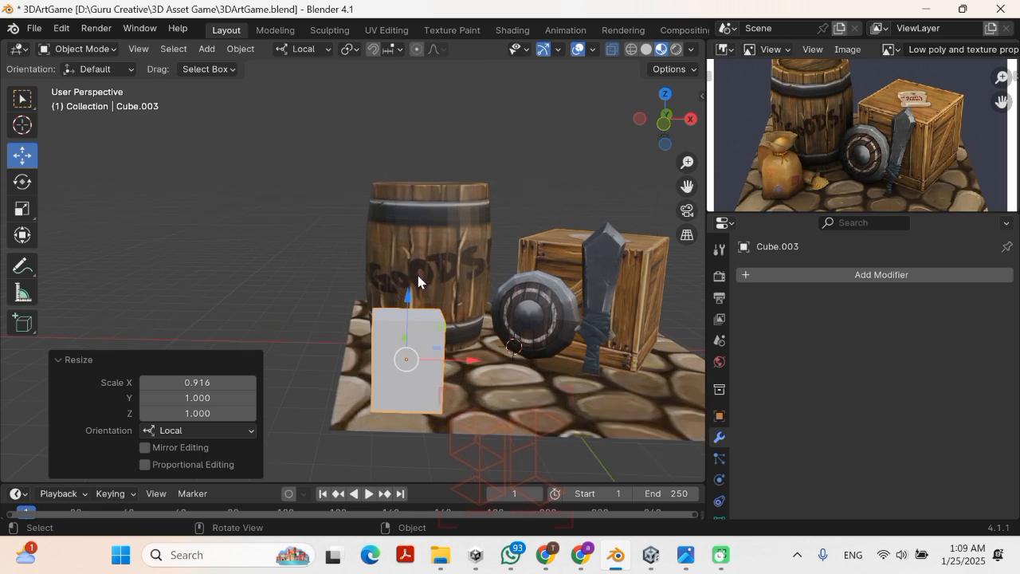
key("Tab")
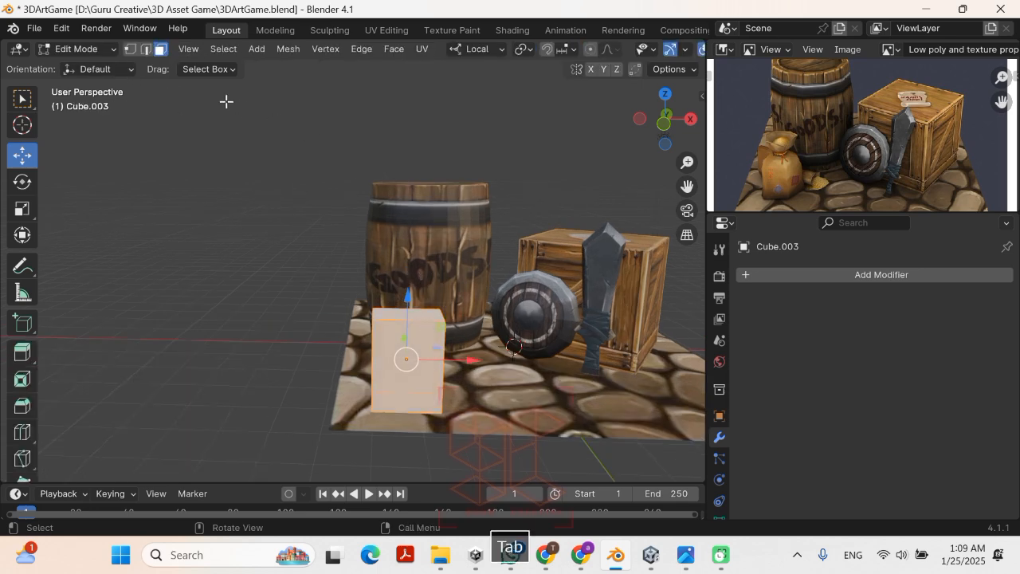
middle_click_drag(364, 282, 425, 322)
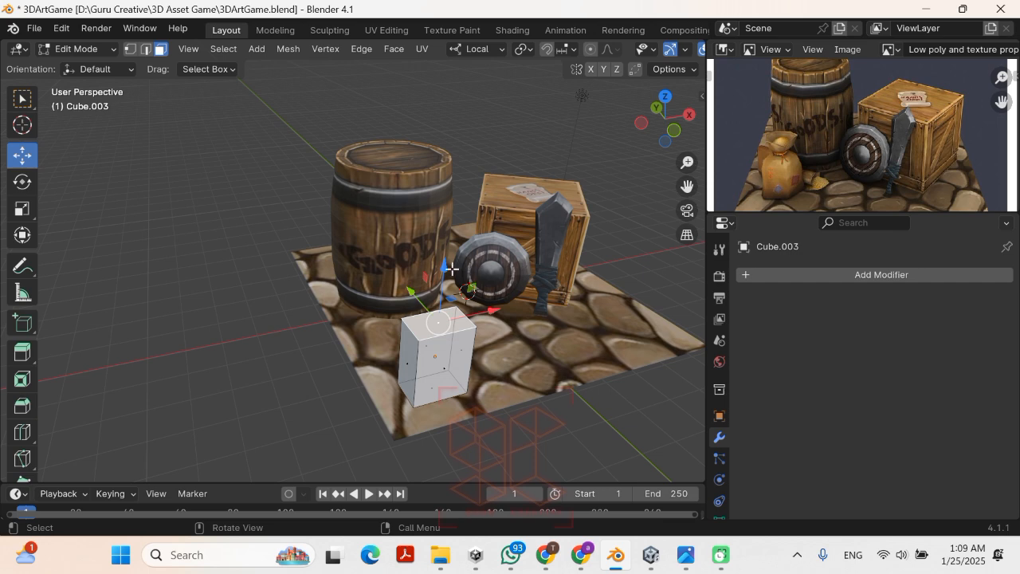
Step: Try lowering the block's top face about 0.31 m and rotating it, then undo the move
key("KP_1")
left_click_drag(403, 231, 403, 246)
middle_click_drag(418, 264, 487, 371)
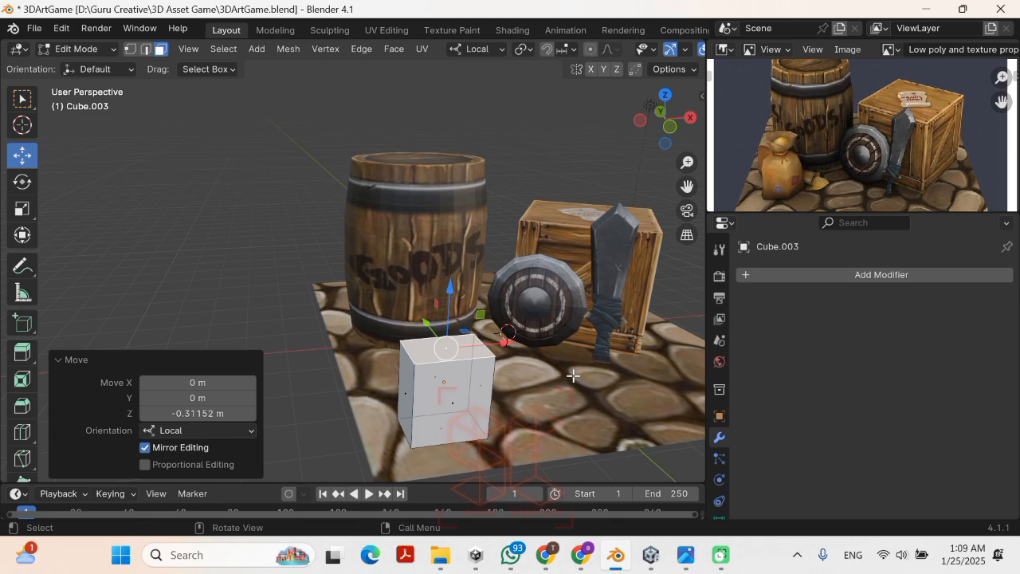
key("r")
key("Escape")
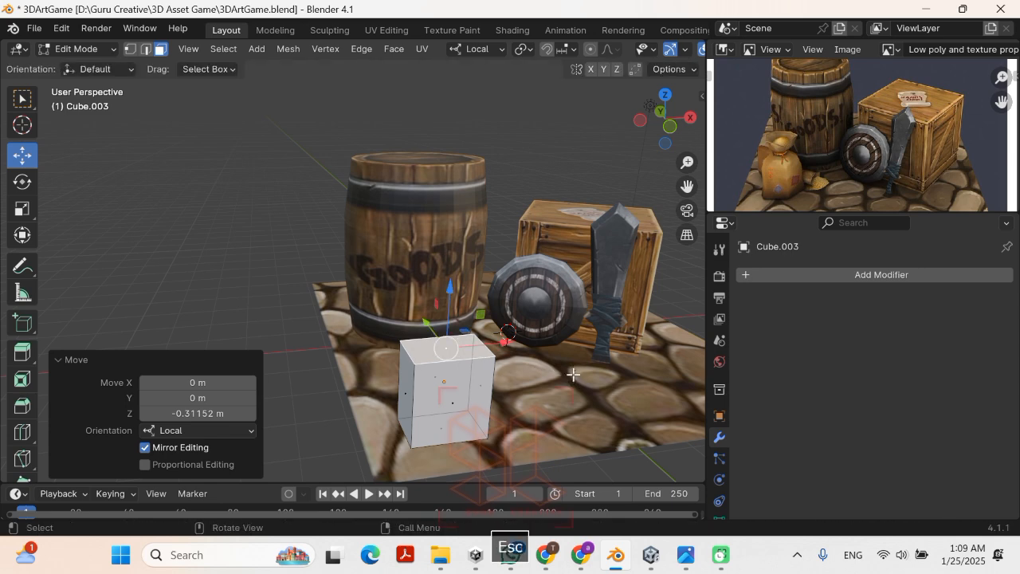
key("ctrl+z")
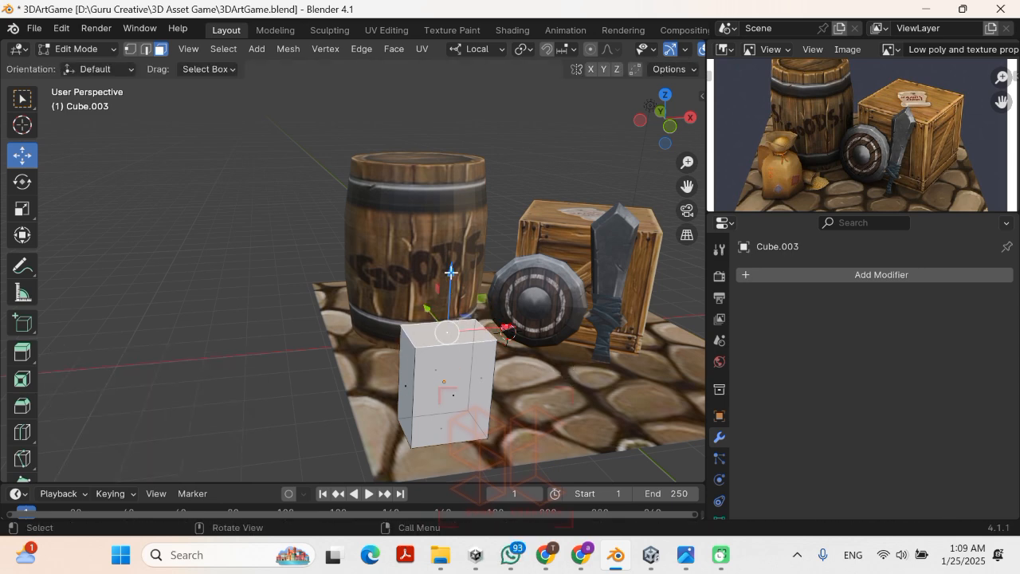
Step: In the front view, lower the block's top face about 0.46 m and extrude it up about 0.53 m
key("KP_1")
left_click_drag(413, 248, 413, 267)
key("e")
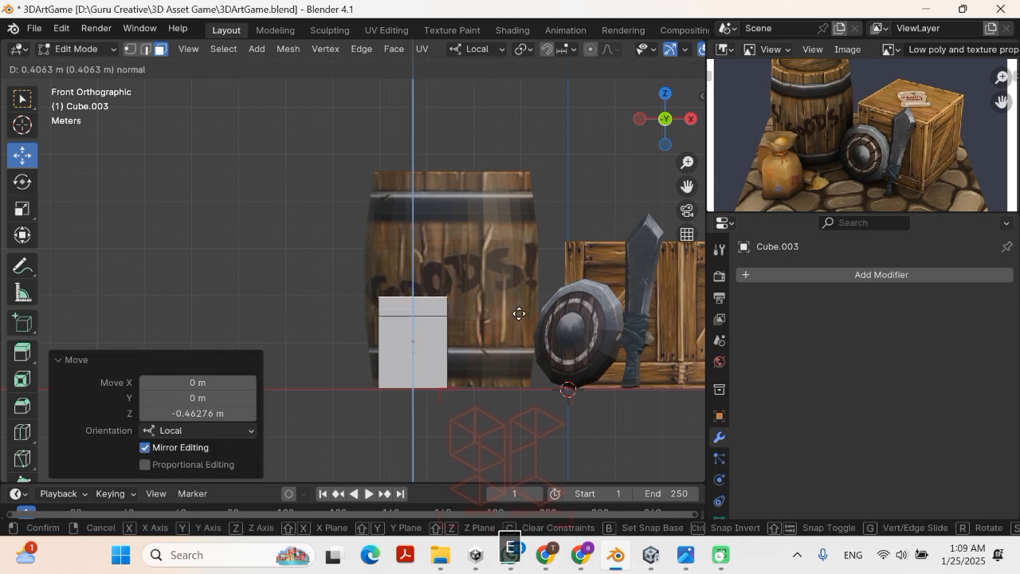
left_click(517, 307)
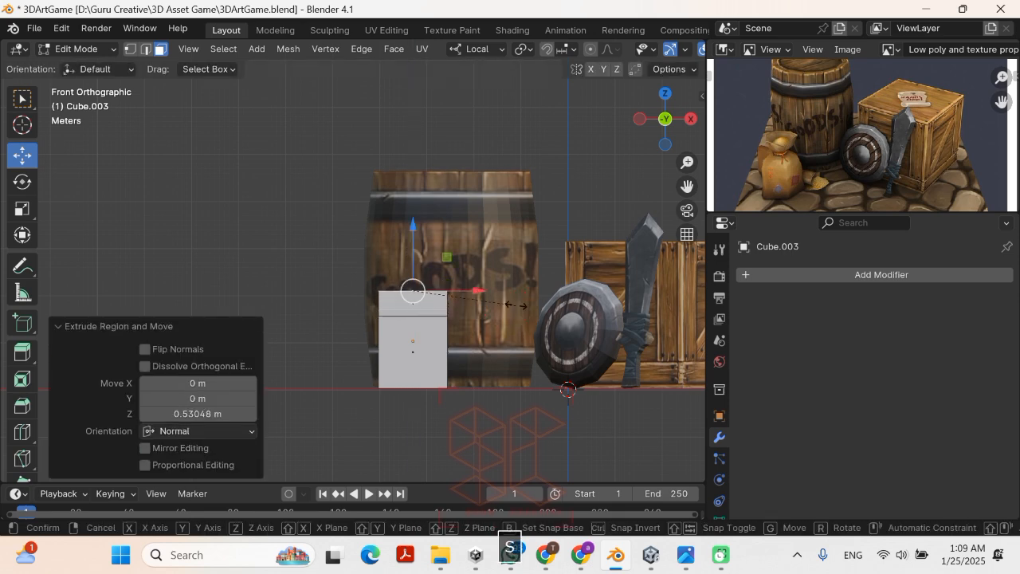
Step: Shrink the extruded top face and lower it about 0.19 m to form the sack's sloped shoulders
key("s")
left_click(395, 243)
left_click_drag(414, 226, 409, 242)
key("r")
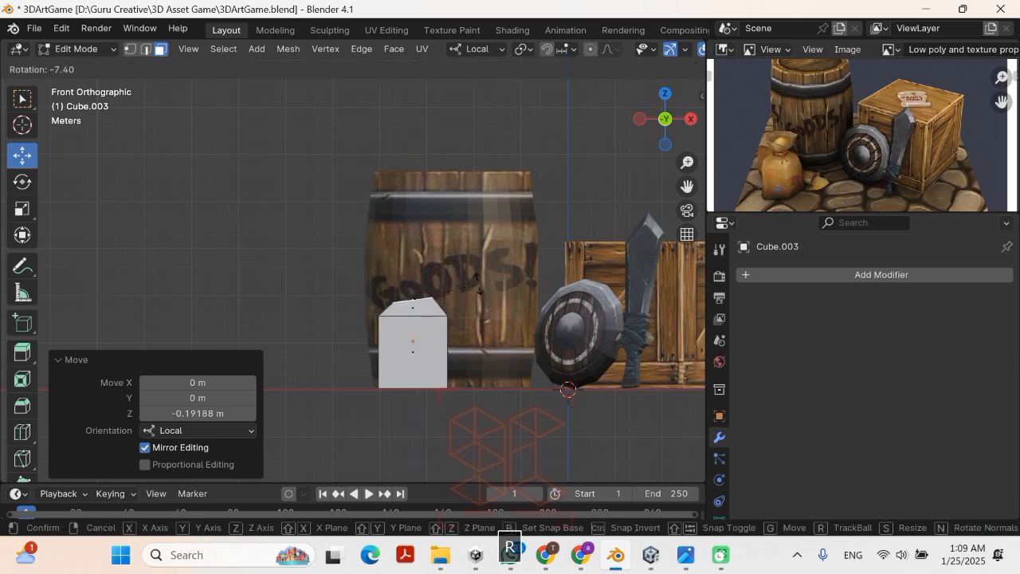
key("Escape")
Step: Extrude the top face upward again, scale it to about 0.456 and lower it about 0.045 m to form the neck
key("e")
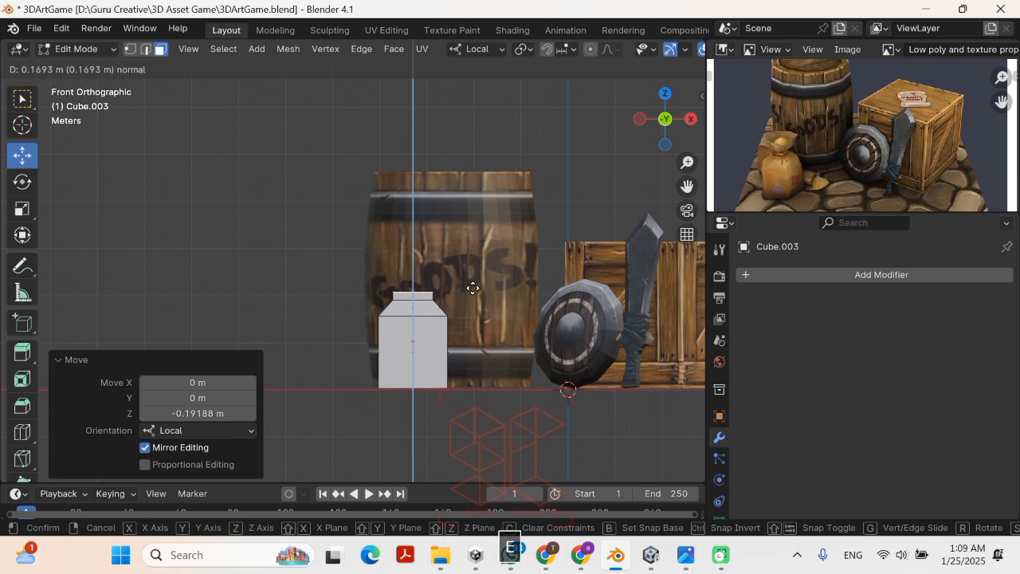
left_click(471, 284)
key("s")
left_click(437, 275)
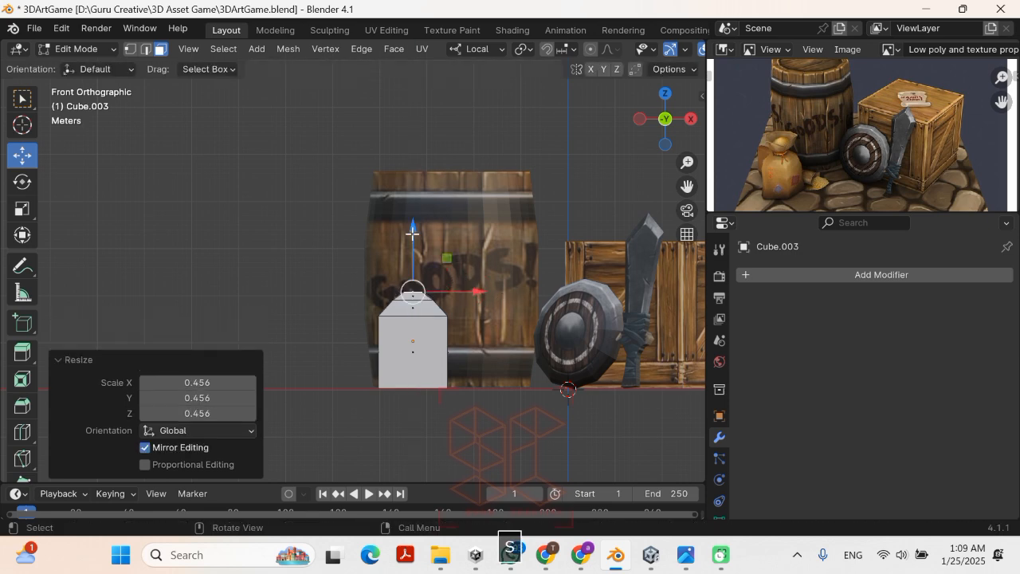
left_click_drag(412, 232, 416, 231)
Step: Extrude the neck face about 0.034 m, enlarge it to about 1.86 times its size and raise it about 0.045 m
key("e")
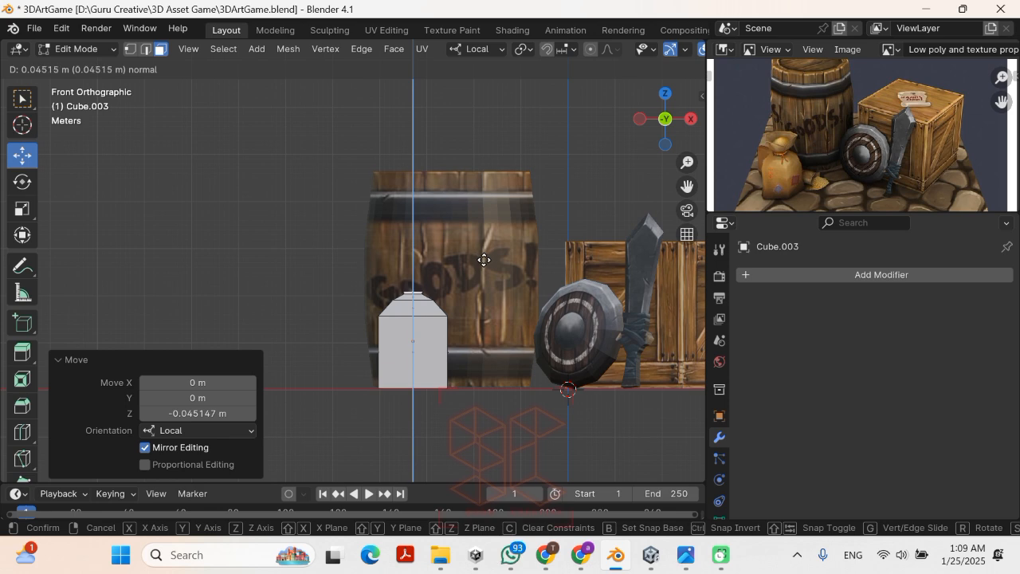
left_click(483, 260)
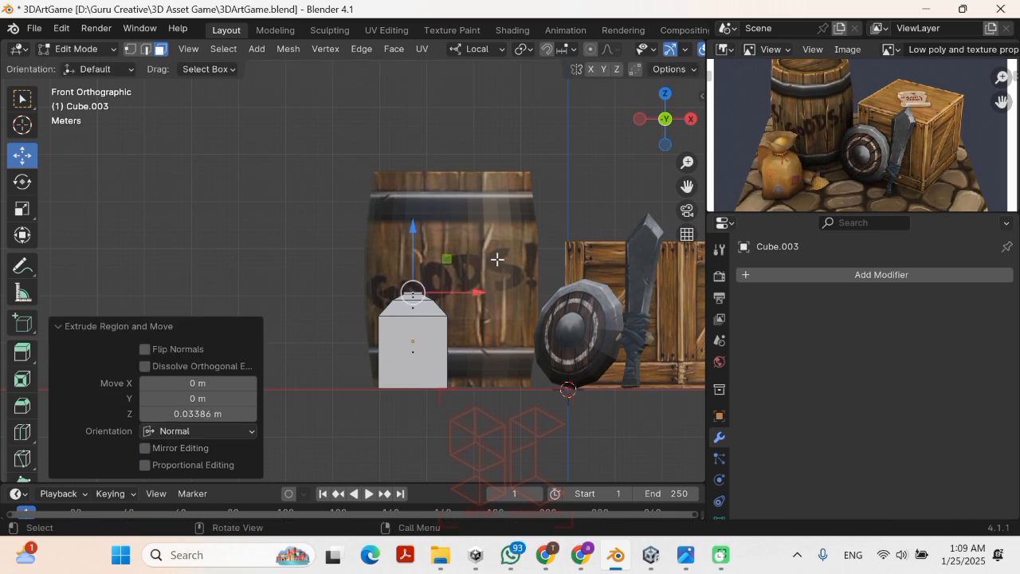
key("s")
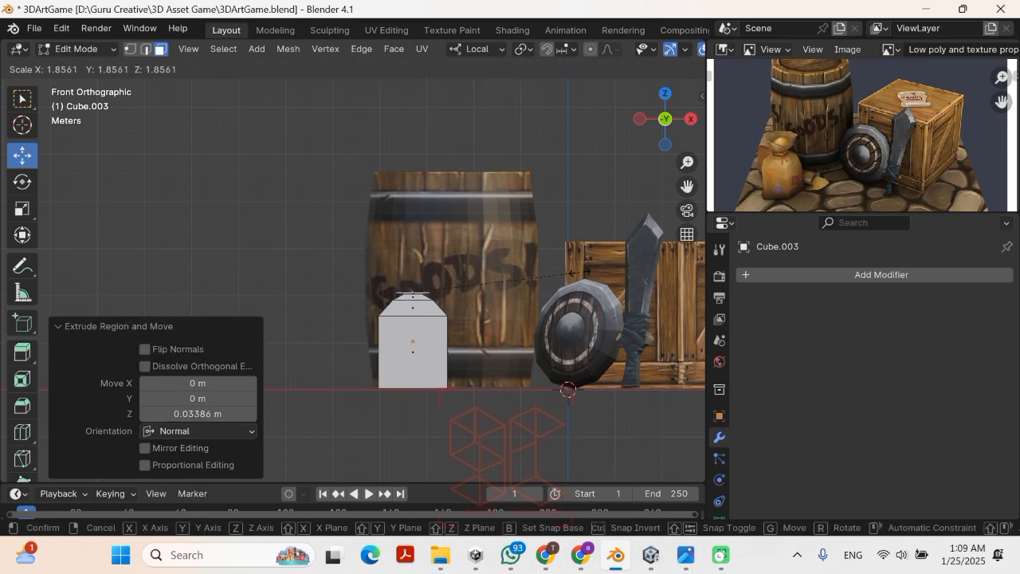
left_click(586, 271)
left_click_drag(414, 228, 414, 225)
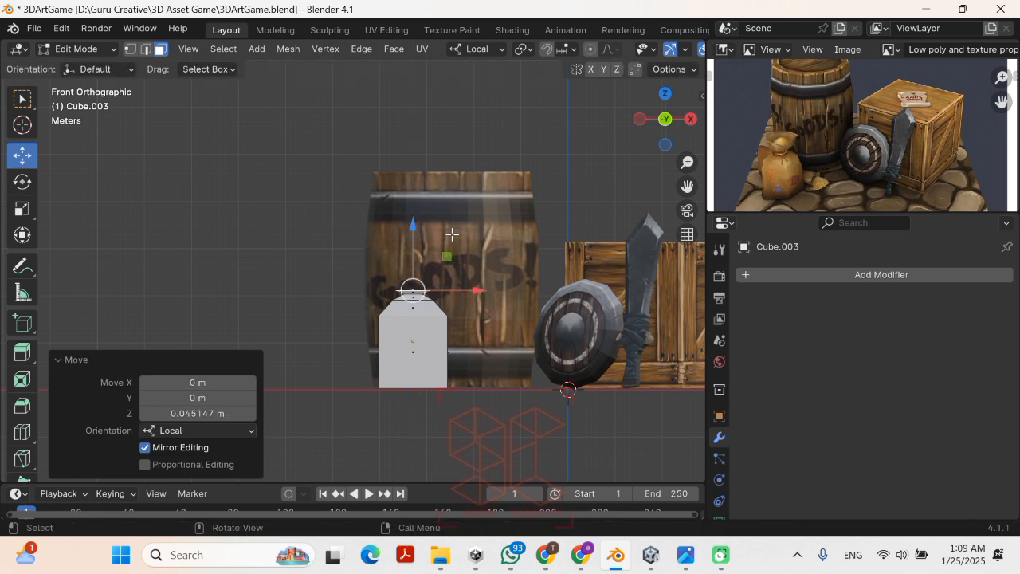
Step: Extrude the top about 0.65 m, flare it by scaling to 1.805, lower it about 0.124 m and rescale it to 0.863
key("e")
left_click(457, 206)
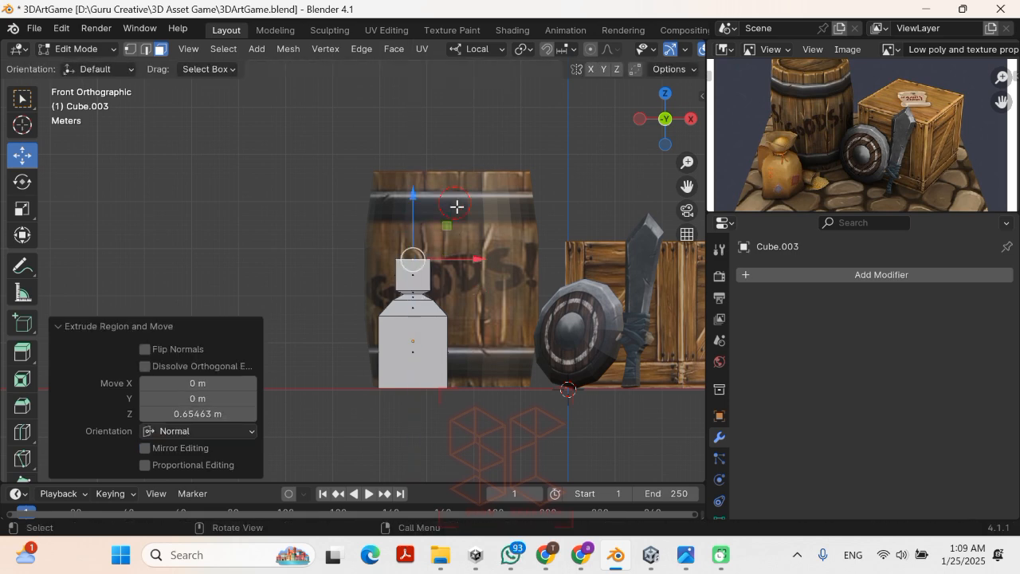
key("s")
left_click(638, 237)
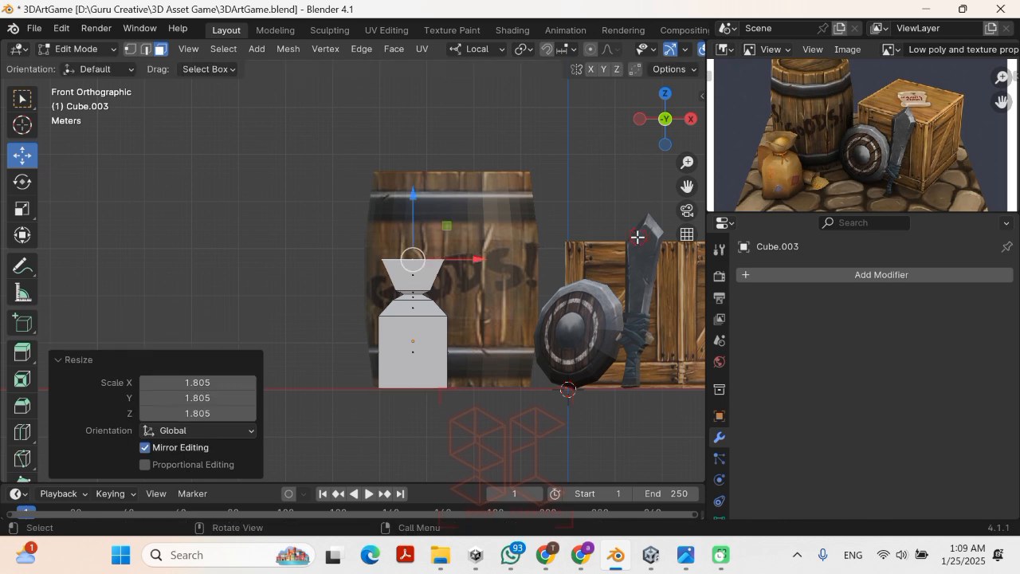
left_click_drag(412, 195, 417, 205)
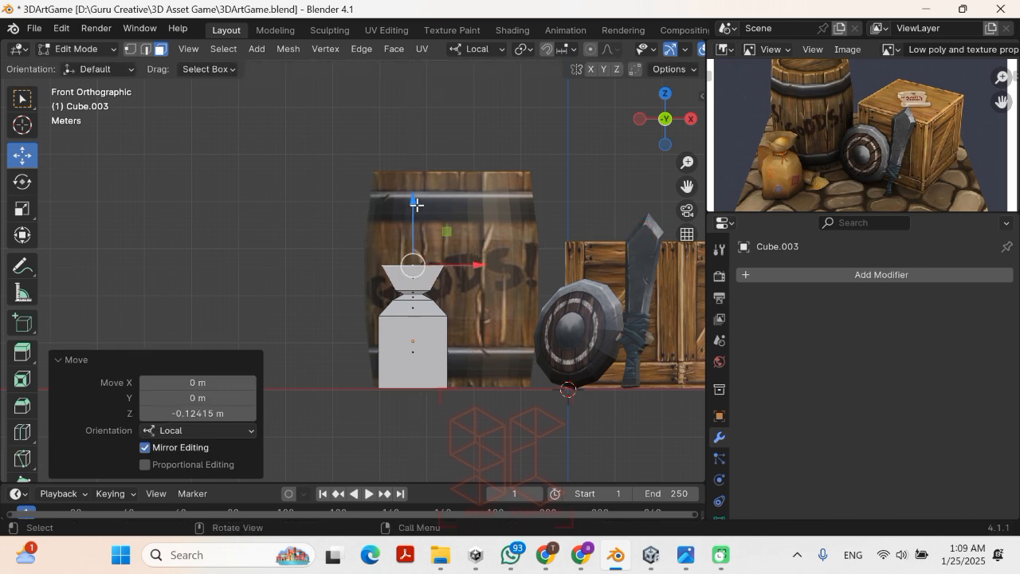
key("s")
left_click(520, 236)
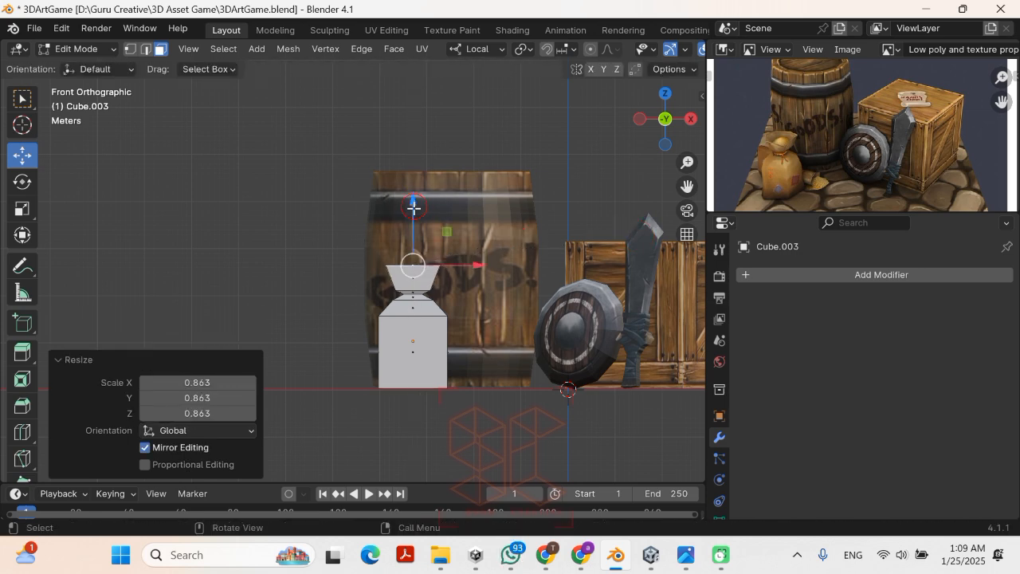
Step: Return to Object Mode and move the sack along local Y by about 1.83 m and then -0.05 m
middle_click_drag(399, 250, 522, 335)
scroll(476, 321, "down", 3)
middle_click_drag(385, 321, 422, 318)
key("Tab")
left_click_drag(365, 287, 318, 274)
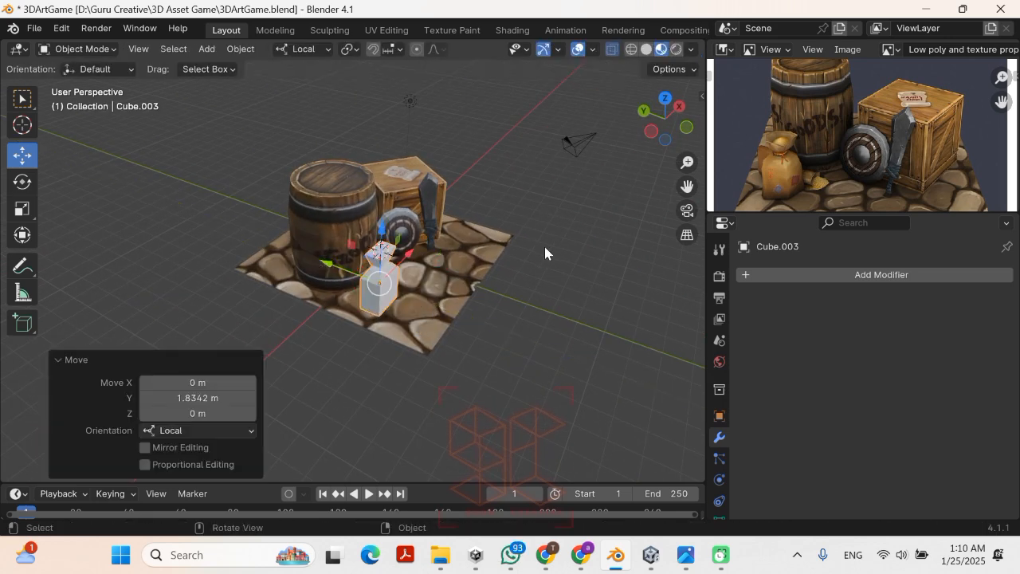
key("KP_1")
middle_click_drag(575, 232, 369, 300)
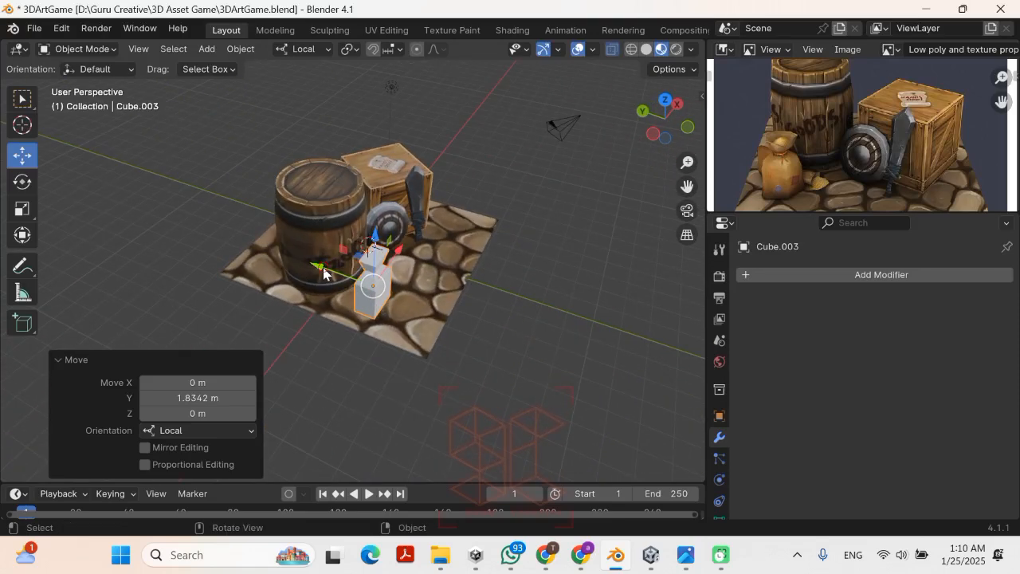
left_click_drag(323, 273, 321, 273)
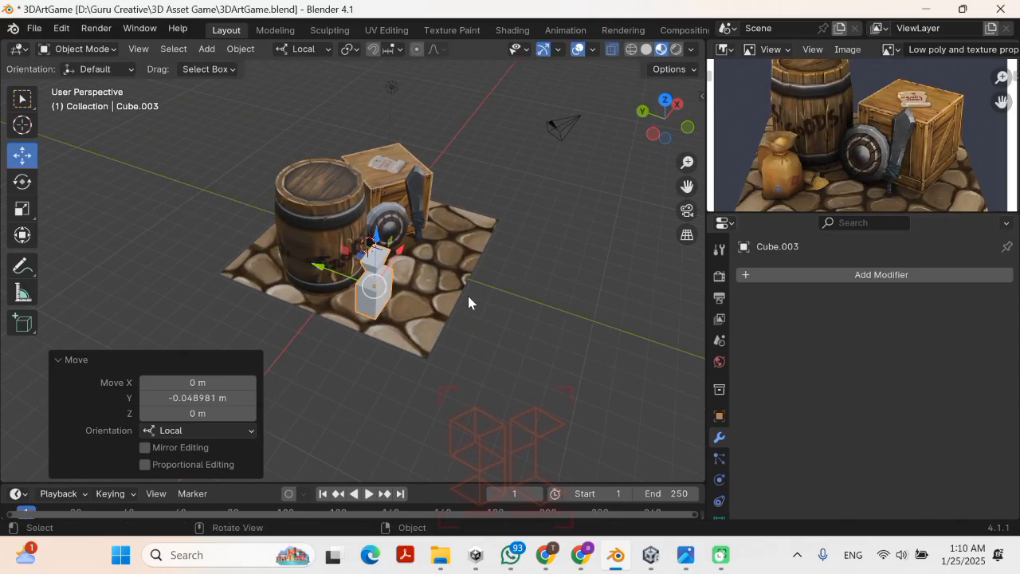
Step: Add a Subdivision Surface modifier to the sack
middle_click_drag(468, 295, 840, 388)
left_click(860, 276)
mouse_move(860, 278)
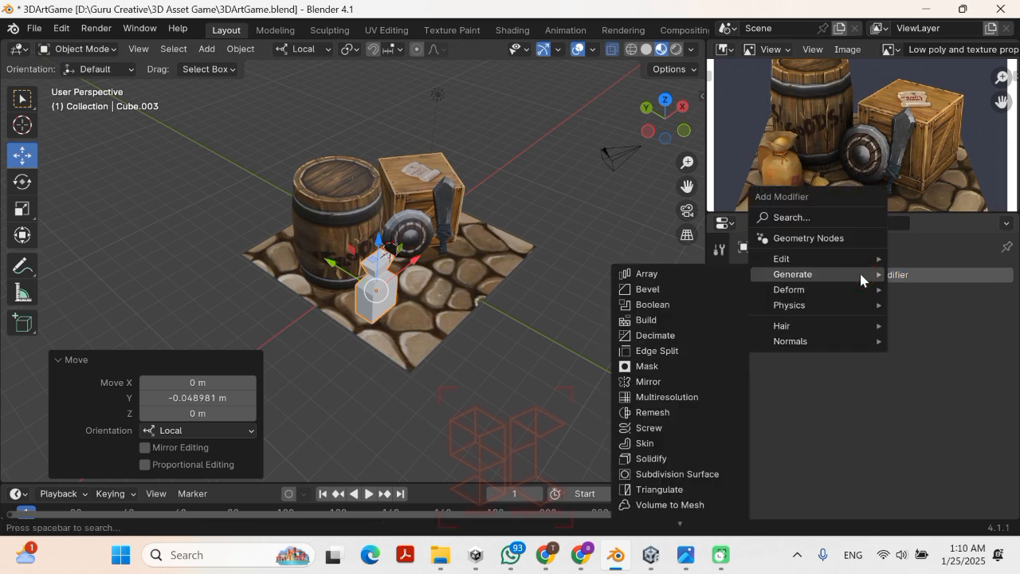
left_click(905, 283)
mouse_move(901, 282)
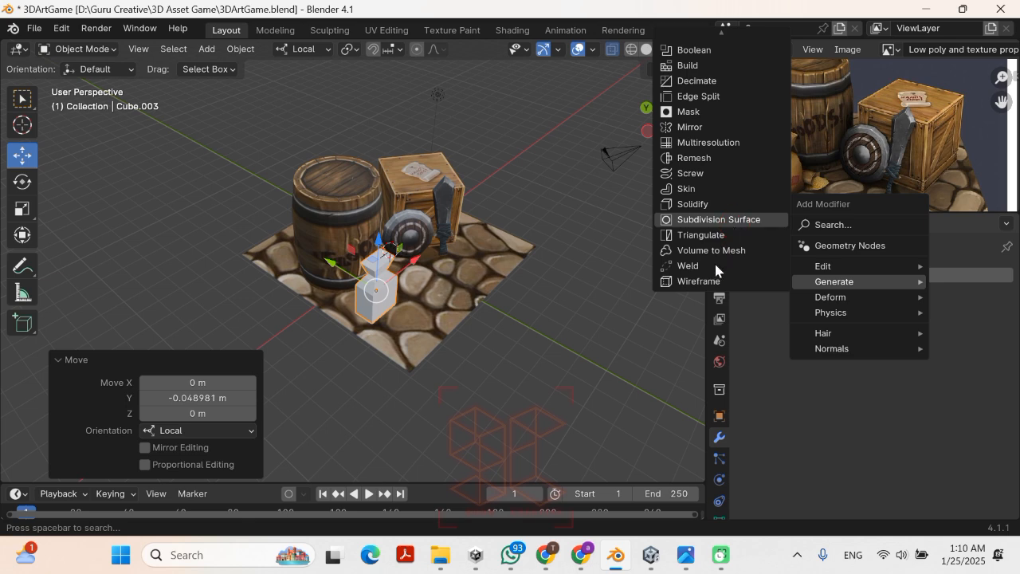
left_click(723, 220)
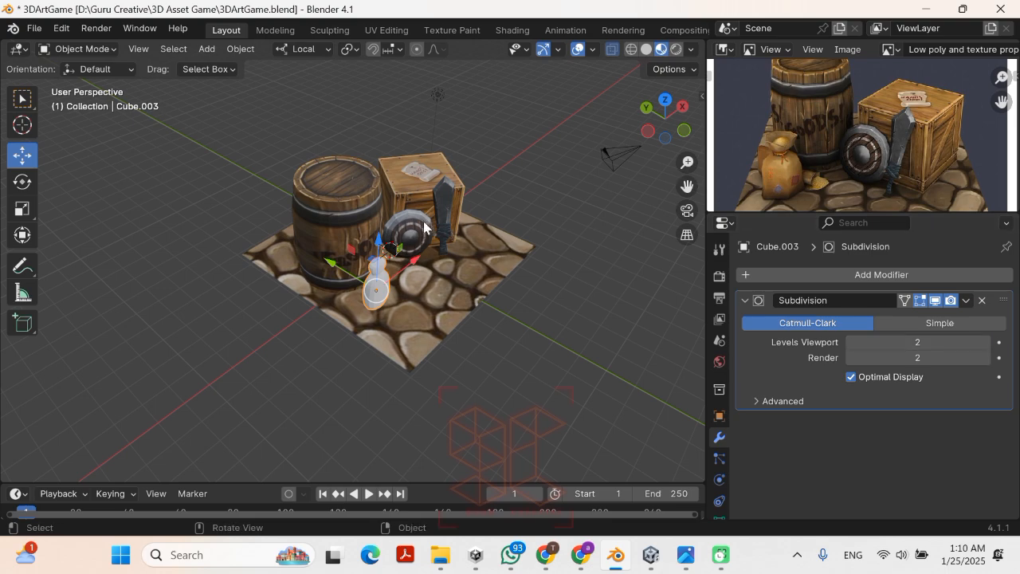
Step: Enter Edit Mode, widen the 3D viewport and delete the sack's top face to open its mouth
scroll(347, 274, "up", 6)
middle_click_drag(356, 282, 298, 242)
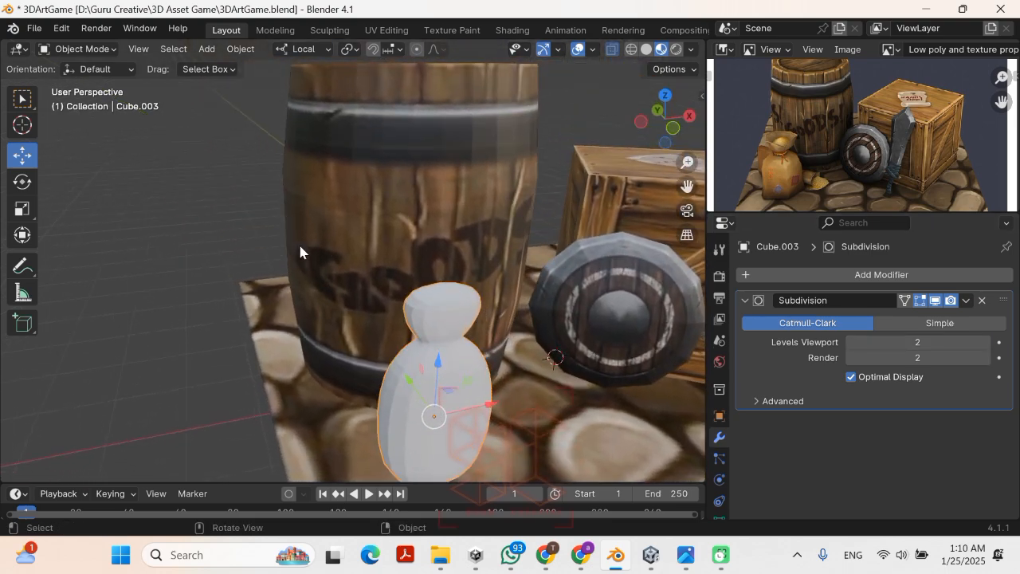
scroll(380, 293, "down", 5)
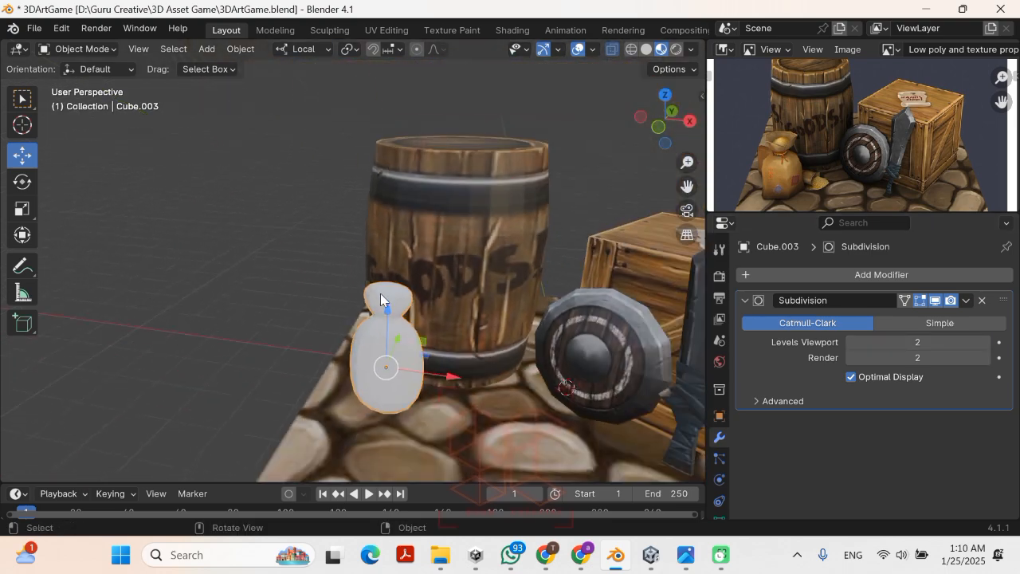
middle_click_drag(381, 294, 437, 327)
key("Tab")
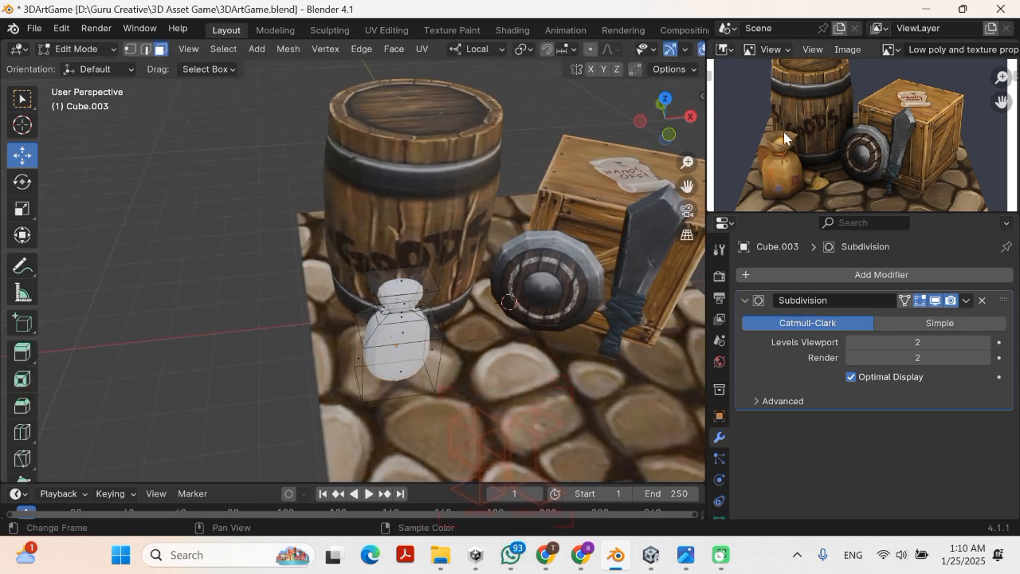
left_click(392, 283)
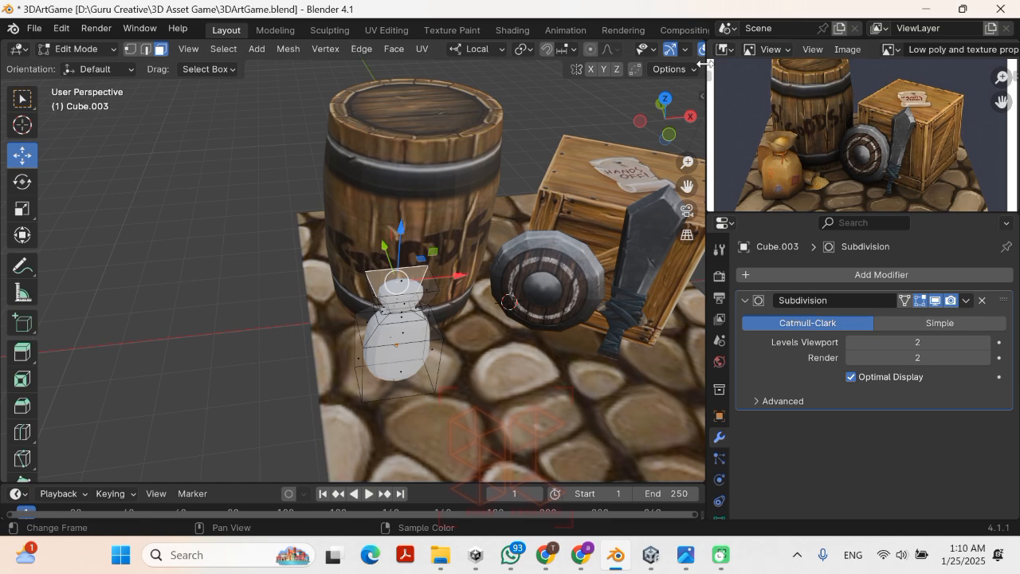
left_click_drag(705, 64, 847, 64)
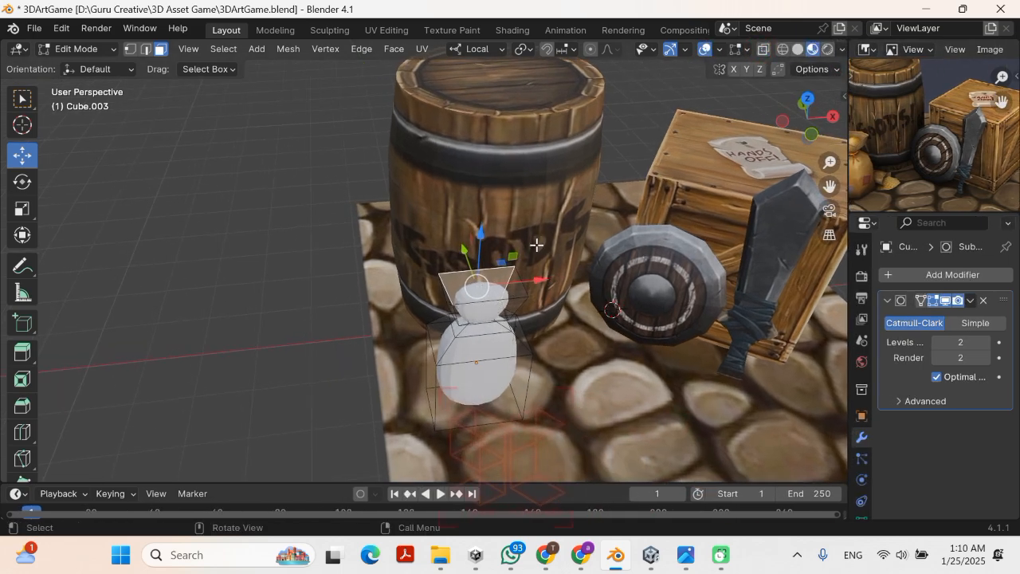
left_click_drag(536, 245, 504, 298)
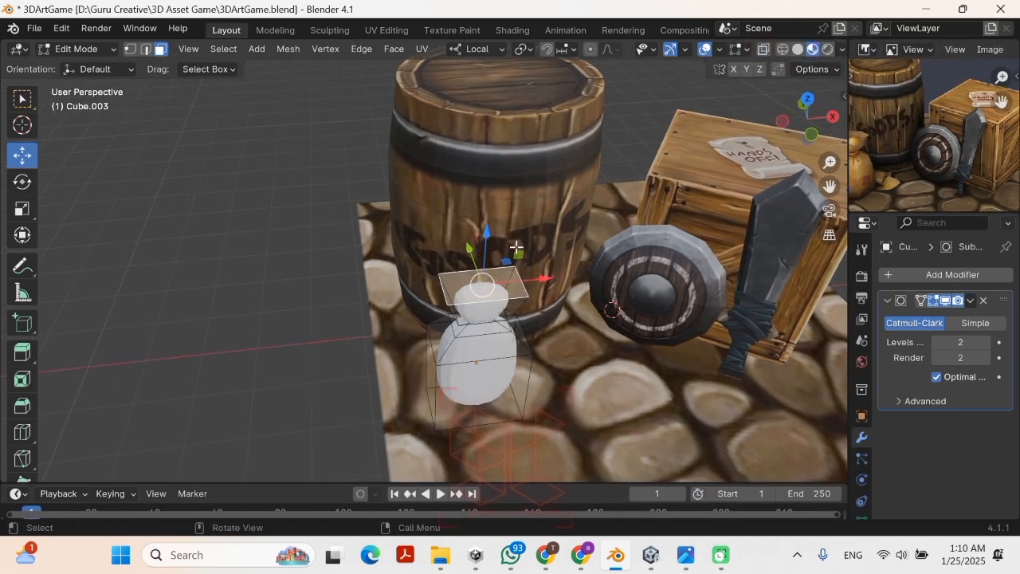
middle_click_drag(516, 248, 505, 216)
key("x")
left_click(541, 215)
Step: Add a loop cut around the sack's body and slide it down close to the base, at a factor of about 0.976
scroll(427, 230, "down", 2)
scroll(505, 216, "down", 2)
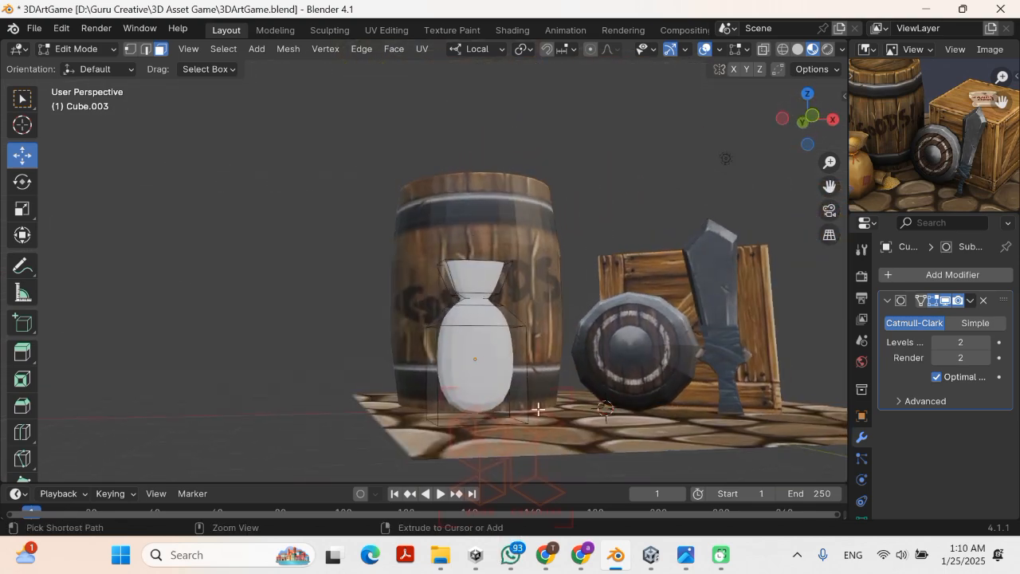
key("ctrl+r")
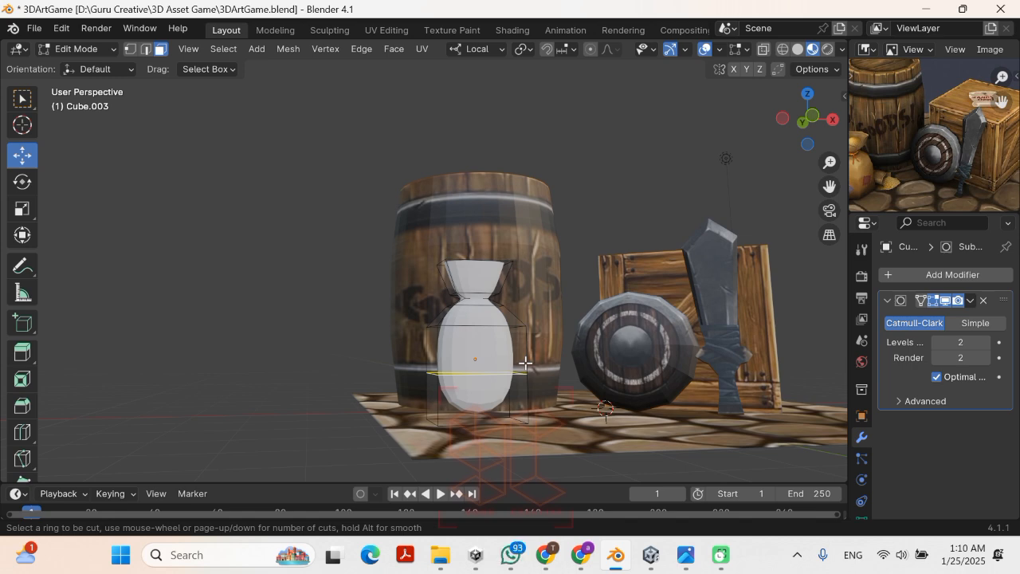
left_click(525, 362)
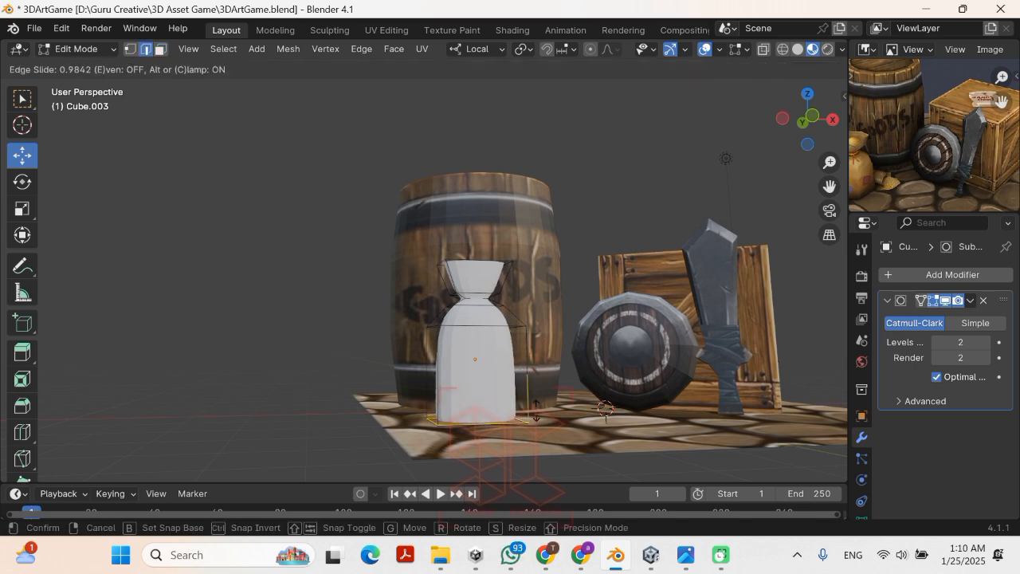
left_click_drag(537, 408, 539, 411)
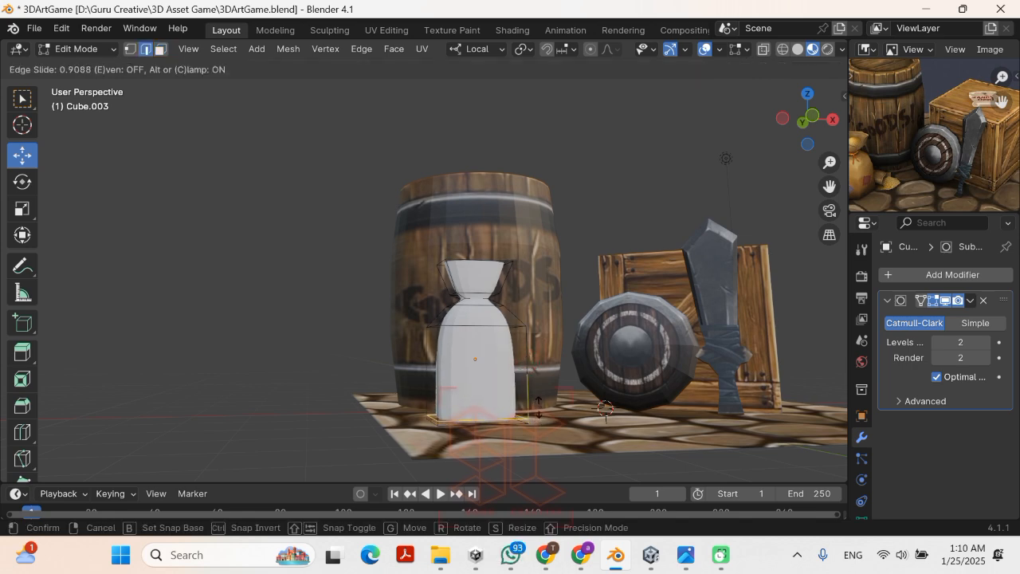
left_click(539, 409)
Step: Add another loop cut around the body and slide it up near the shoulders, at a factor of about -0.875
key("ctrl+r")
left_click(534, 364)
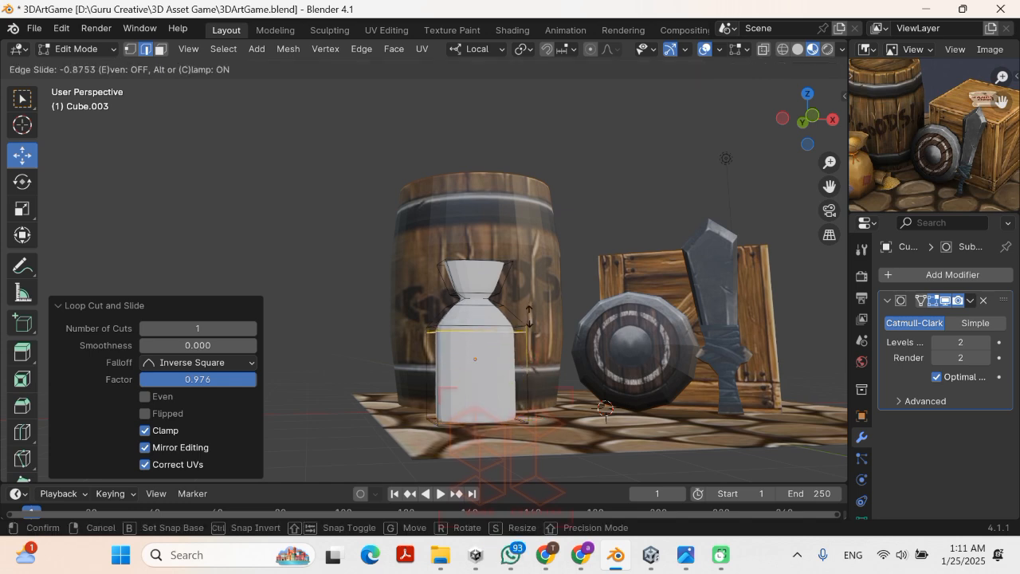
left_click(545, 351)
Step: Add a centred loop cut between the two body loops and scale it to about 1.102 to bulge the sack
key("ctrl+r")
left_click(537, 364)
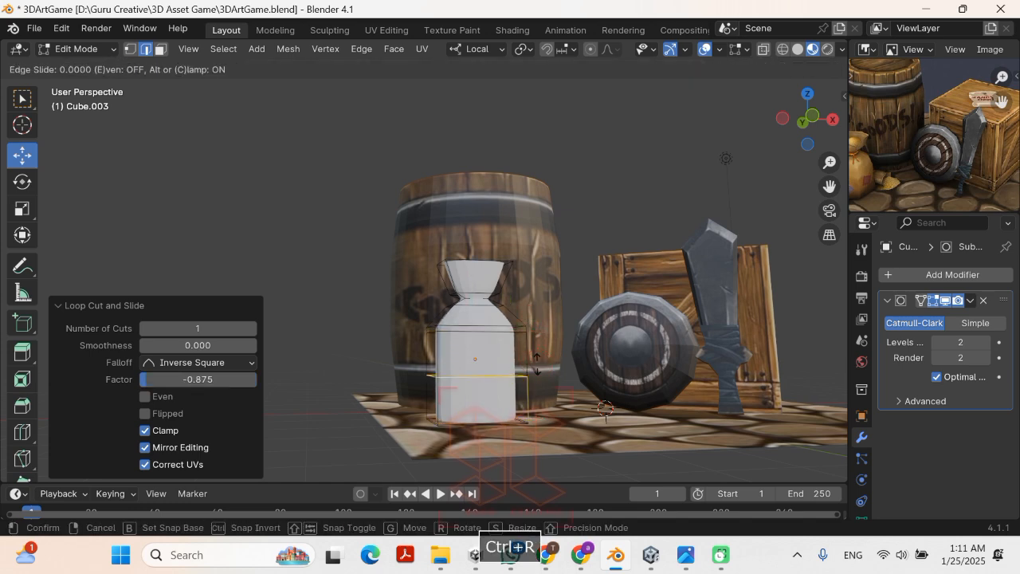
right_click(610, 389)
key("s")
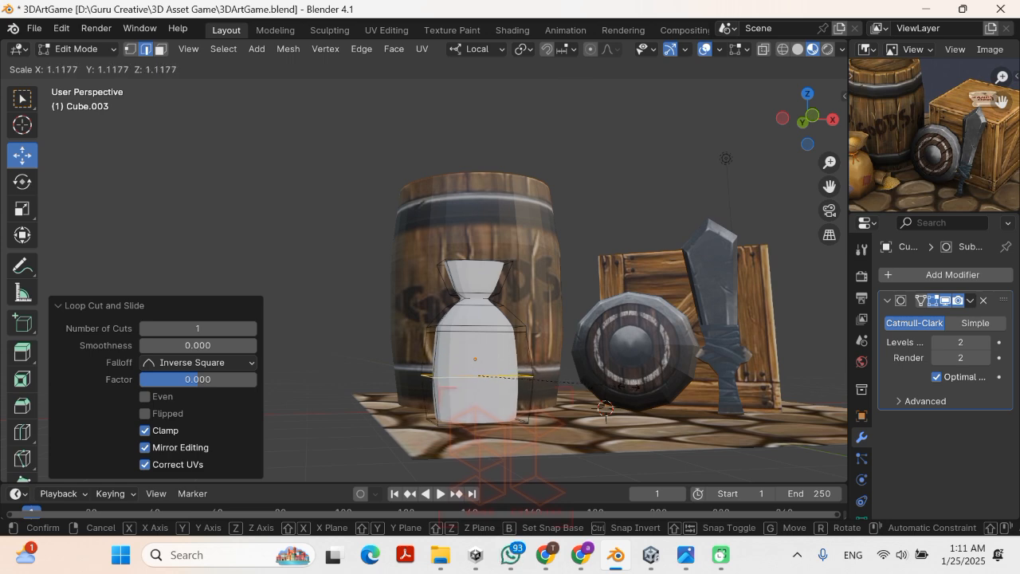
left_click(590, 360)
Step: Examine the sack's profile and open mouth from the front and in perspective against the reference image
key("KP_1")
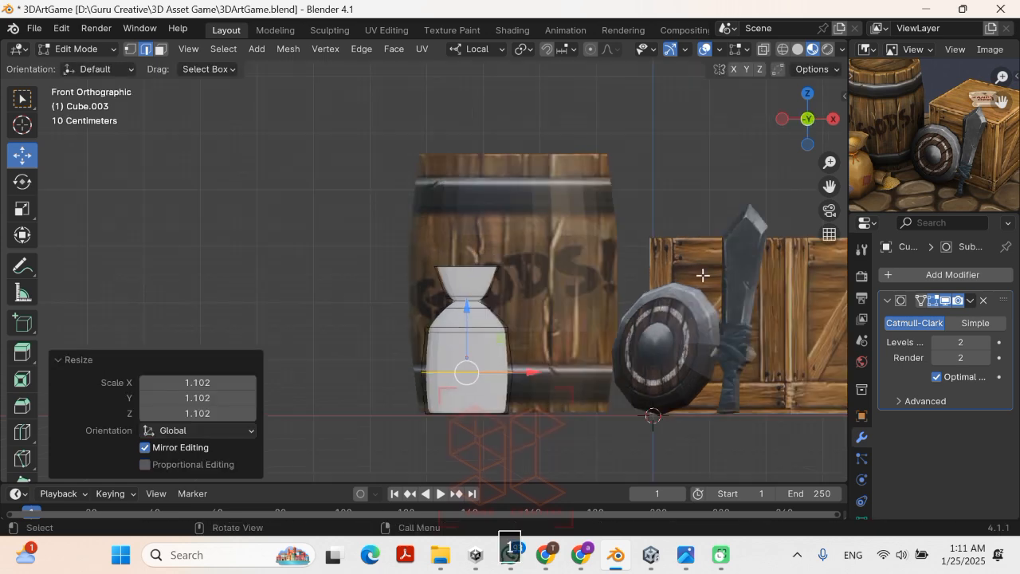
scroll(906, 157, "down", 3)
middle_click_drag(506, 257, 450, 261)
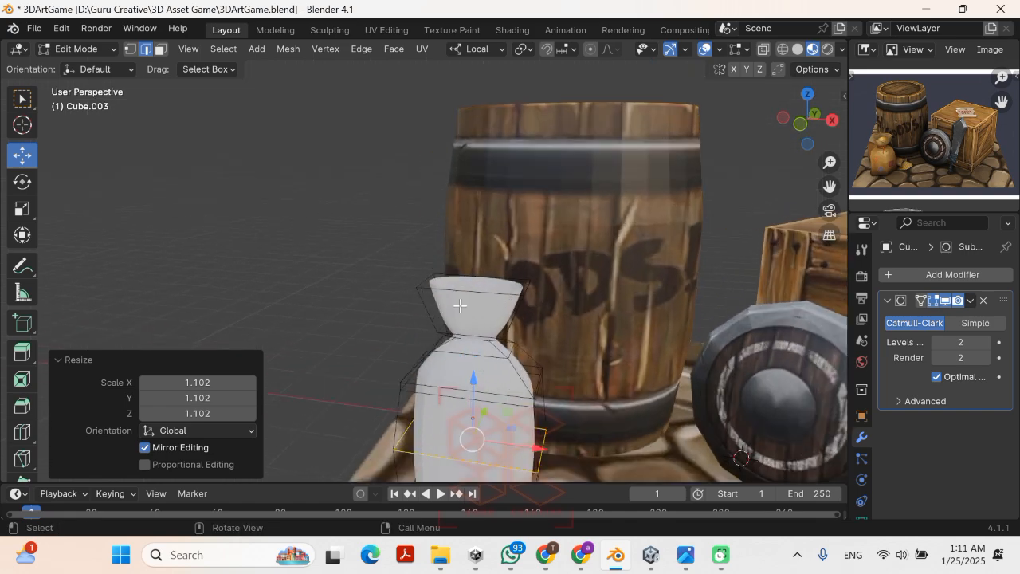
middle_click_drag(459, 305, 552, 312)
scroll(524, 273, "up", 3)
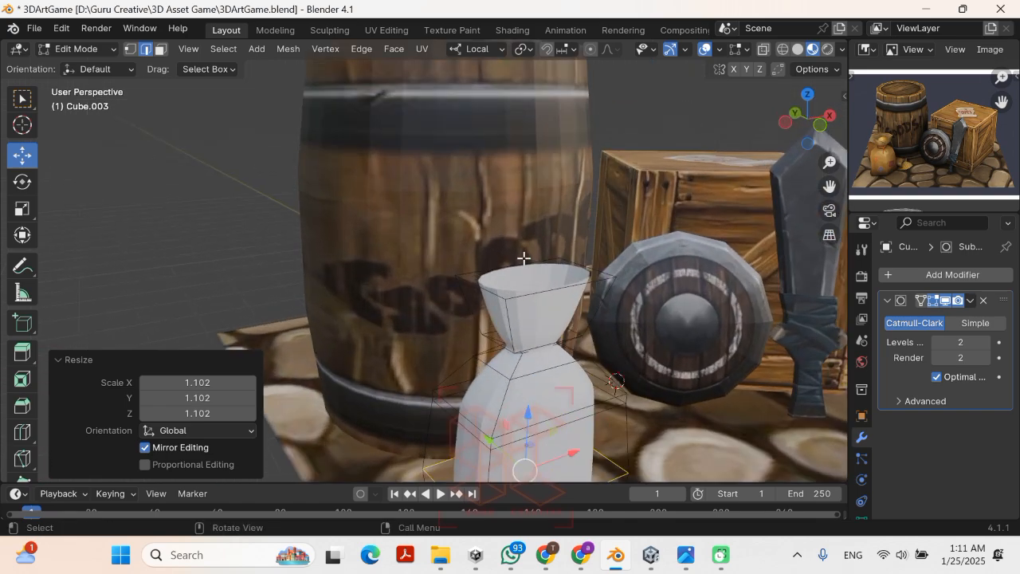
Step: Add one centred vertical loop cut running through the sack's mouth, neck and body, keeping the slide factor at 0
middle_click_drag(524, 257, 471, 207)
scroll(488, 277, "down", 2)
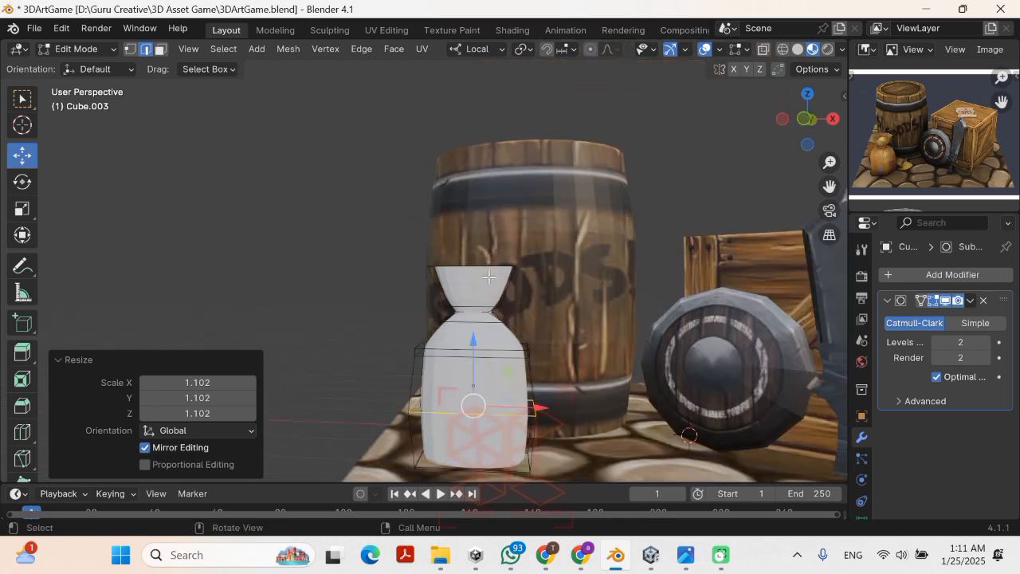
middle_click_drag(518, 337, 494, 315)
key("ctrl+r")
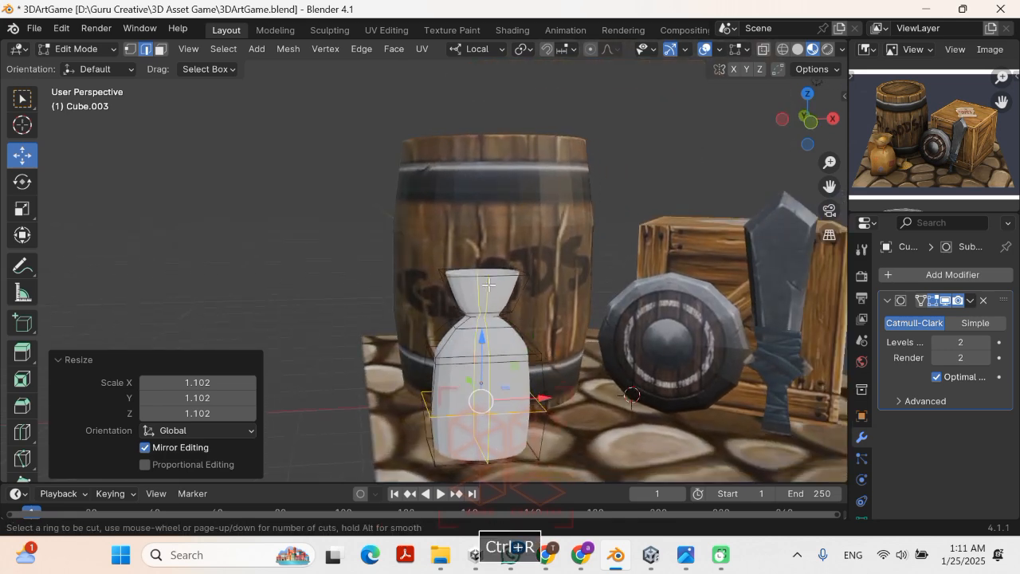
left_click(488, 282)
right_click(488, 282)
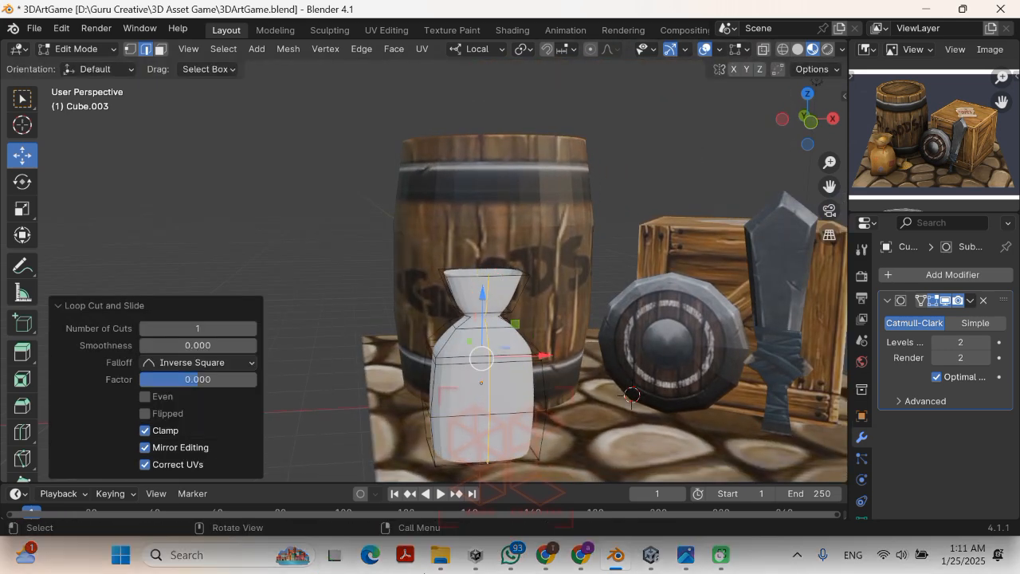
Step: Switch to vertex selection and lower the front middle of the sack's rim so the mouth dips forward
middle_click_drag(404, 314, 579, 227)
scroll(579, 228, "up", 3)
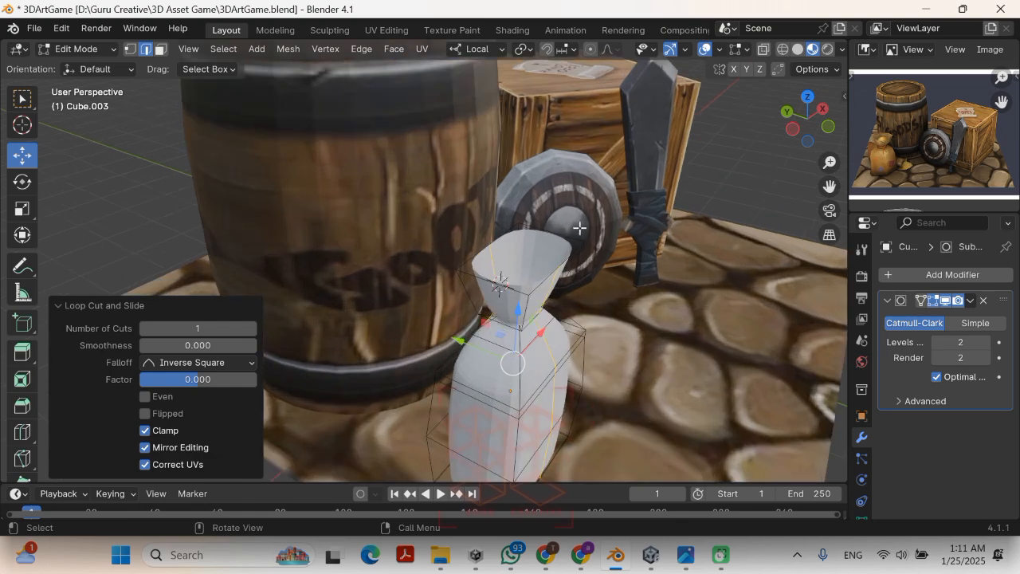
left_click(129, 50)
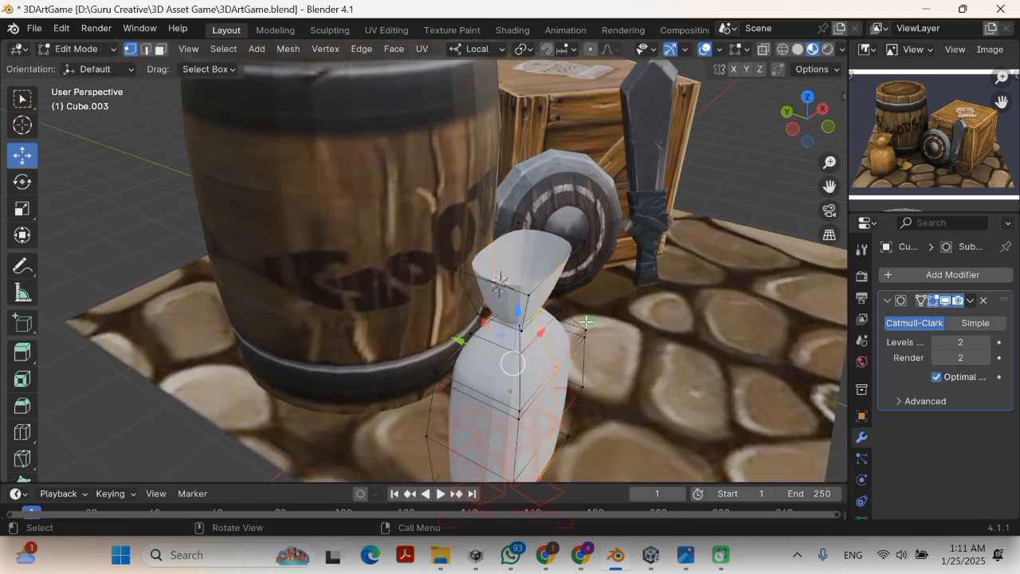
middle_click_drag(478, 319, 548, 308)
left_click_drag(540, 253, 536, 295)
middle_click_drag(537, 295, 611, 302)
left_click_drag(528, 297, 535, 307)
Step: Raise the rim's back left corner vertex by about 0.116 m along local Z and lift the back middle vertex slightly
middle_click_drag(514, 313, 445, 278)
left_click(445, 278)
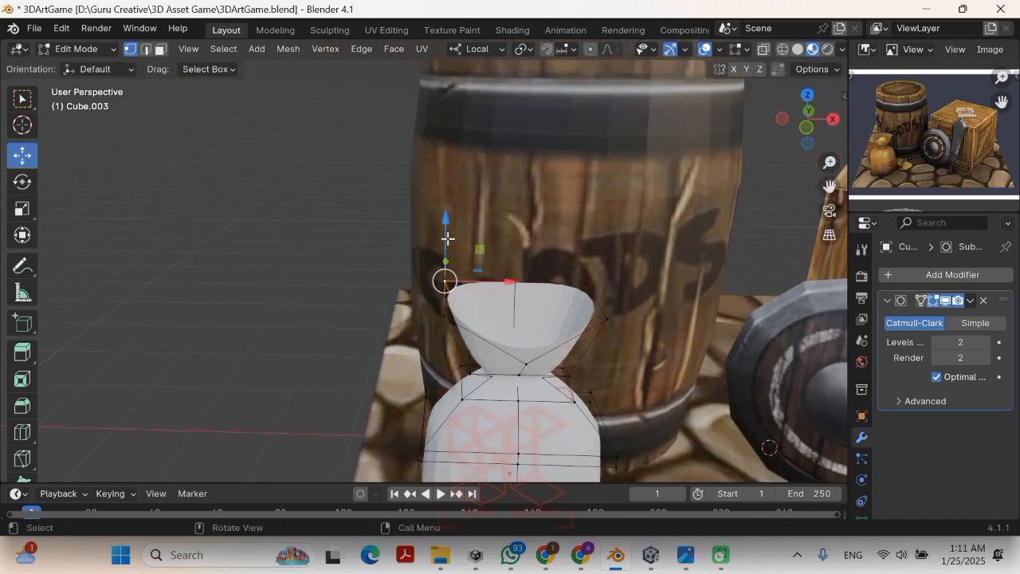
left_click_drag(447, 231, 449, 216)
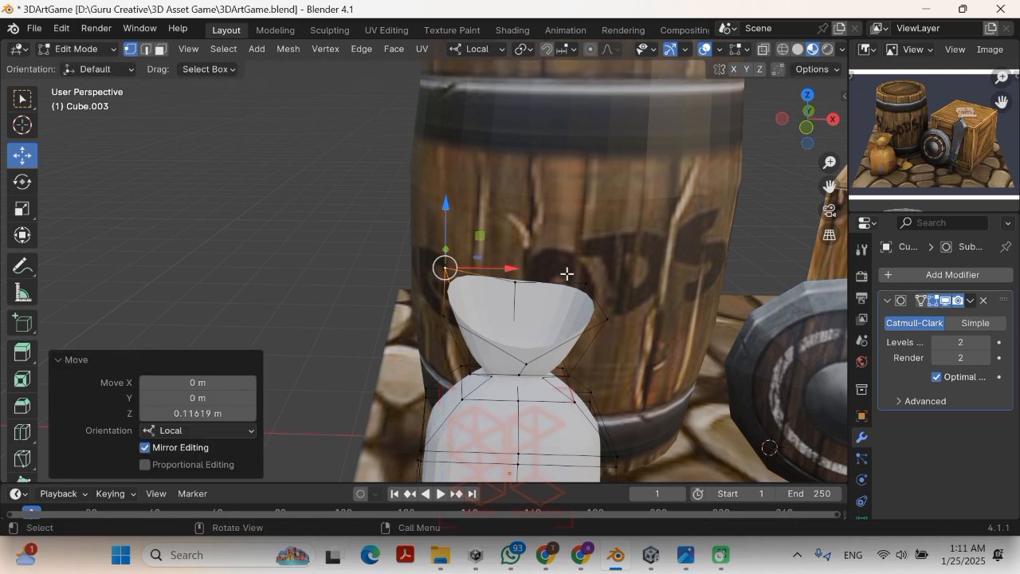
left_click(514, 281)
left_click_drag(518, 217, 521, 212)
Step: Lower the rim's front left corner vertex by about 0.041 m along local Z and fine-tune its height
left_click(445, 316)
left_click_drag(448, 255, 447, 261)
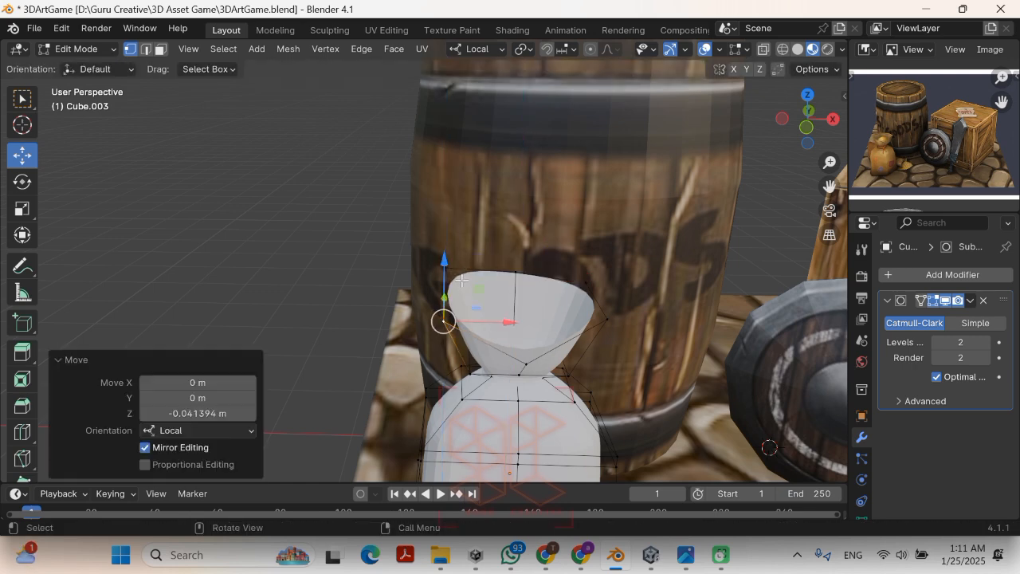
middle_click_drag(468, 309, 409, 297)
scroll(410, 297, "down", 3)
middle_click_drag(459, 326, 519, 320)
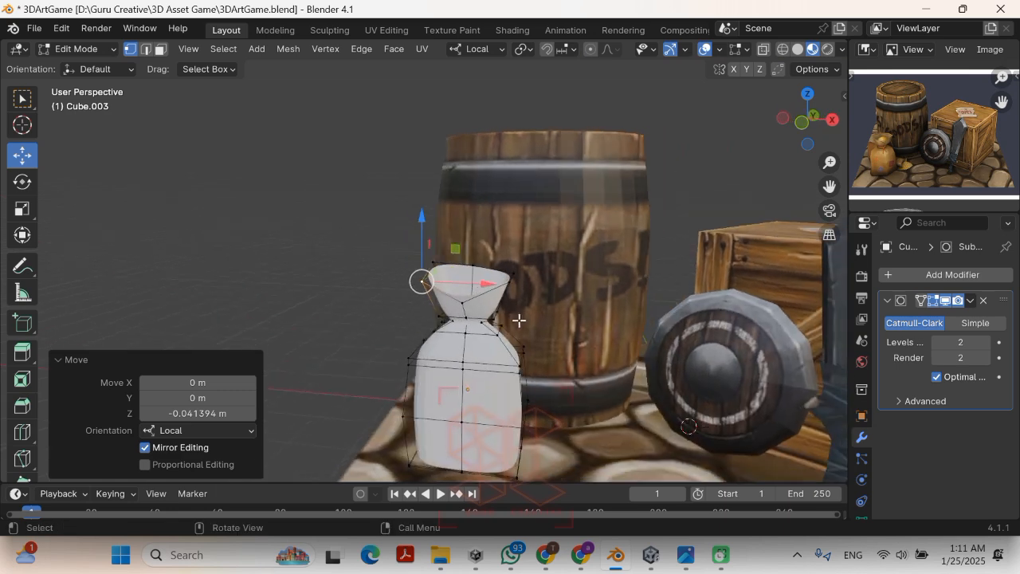
left_click_drag(421, 229, 425, 228)
Step: Lower the rim's front right corner vertex by about 0.086 m along local Z to make the mouth uneven
middle_click_drag(502, 270, 532, 296)
left_click(526, 291)
left_click_drag(531, 233, 532, 238)
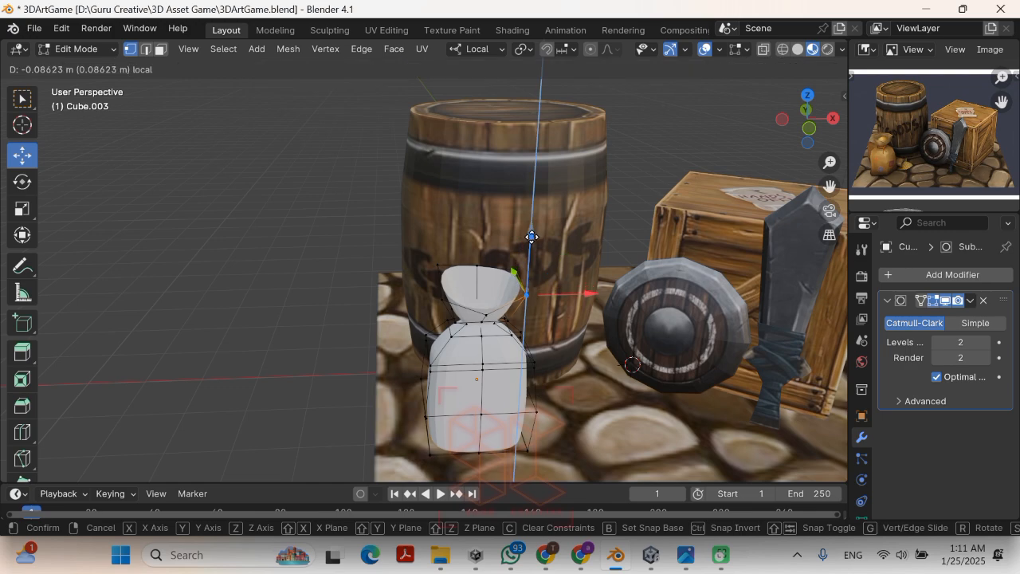
mouse_move(525, 292)
middle_mouse_down()
mouse_move(552, 290)
mouse_move(520, 303)
middle_mouse_up()
scroll(514, 401, "up", 4)
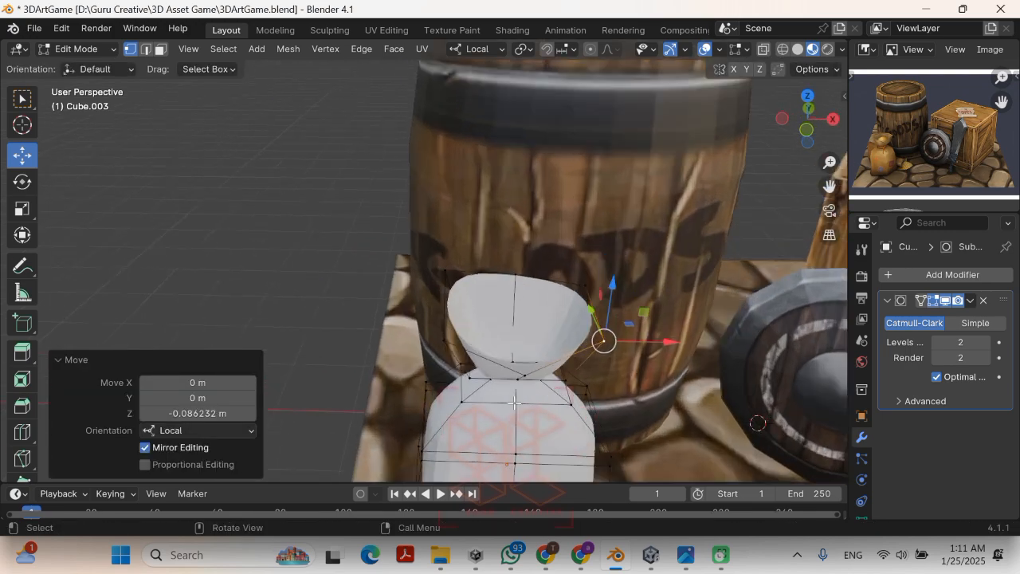
scroll(471, 411, "down", 4)
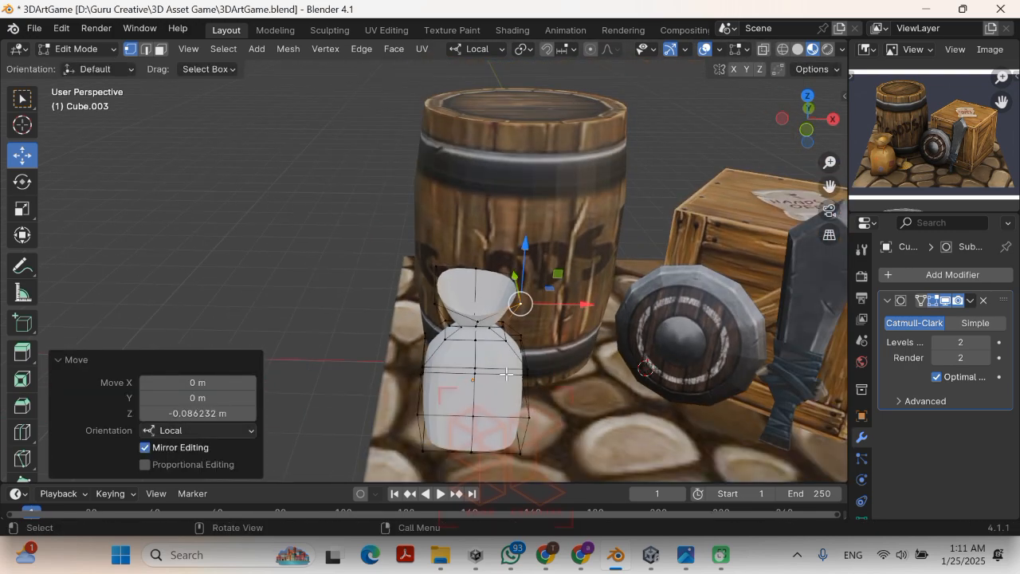
Step: Pull the sack's middle body vertices outward along local Y, the front one about -0.132 m and the back one about 0.103 m
middle_click_drag(512, 390, 555, 360, "shift")
middle_click_drag(536, 377, 596, 366)
left_click(522, 351)
left_click_drag(482, 333, 482, 338)
middle_click_drag(482, 339, 391, 349)
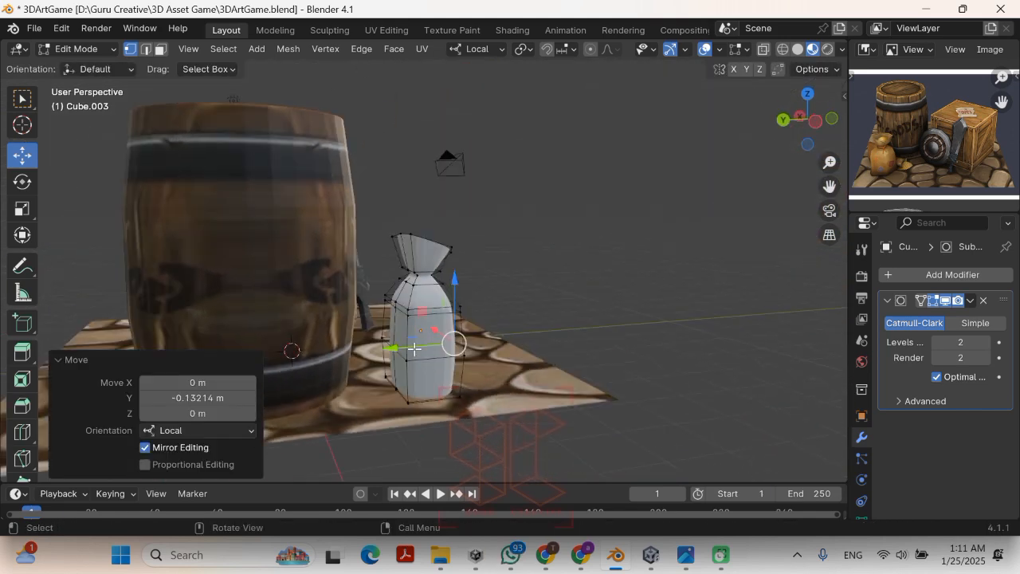
left_click(391, 349)
mouse_move(327, 364)
left_mouse_down()
mouse_move(318, 353)
mouse_move(335, 360)
left_mouse_up()
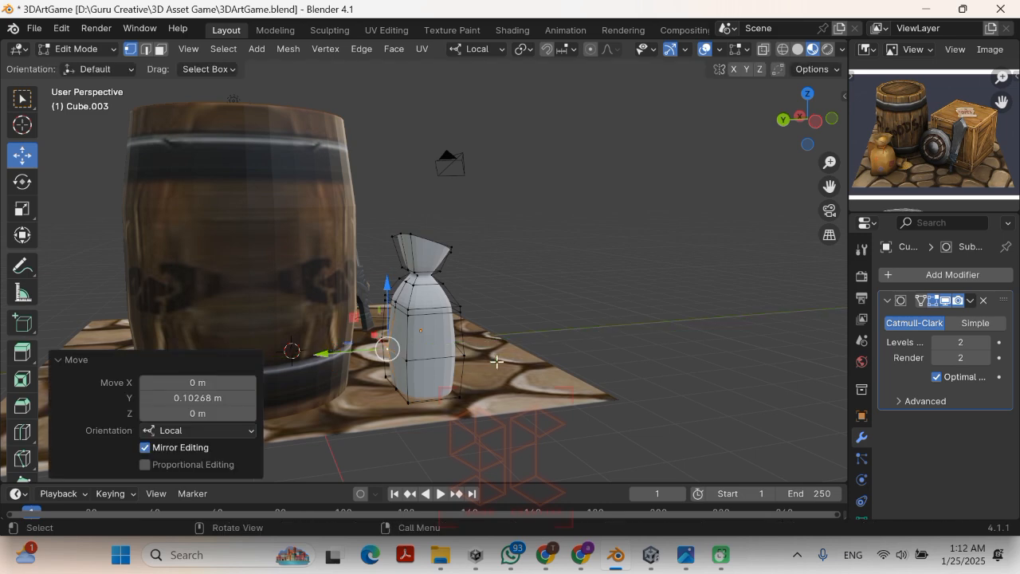
Step: Shift one more vertex of the sack's body to vary its outline, and return to Object Mode
middle_click_drag(335, 360, 477, 376)
left_click(514, 386)
left_click_drag(458, 386, 472, 388)
left_click(607, 357)
key("Tab")
Step: Examine the sack's uneven mouth and neck up close against the reference image
middle_click_drag(608, 356, 456, 354)
scroll(480, 395, "up", 3)
scroll(480, 394, "down", 3)
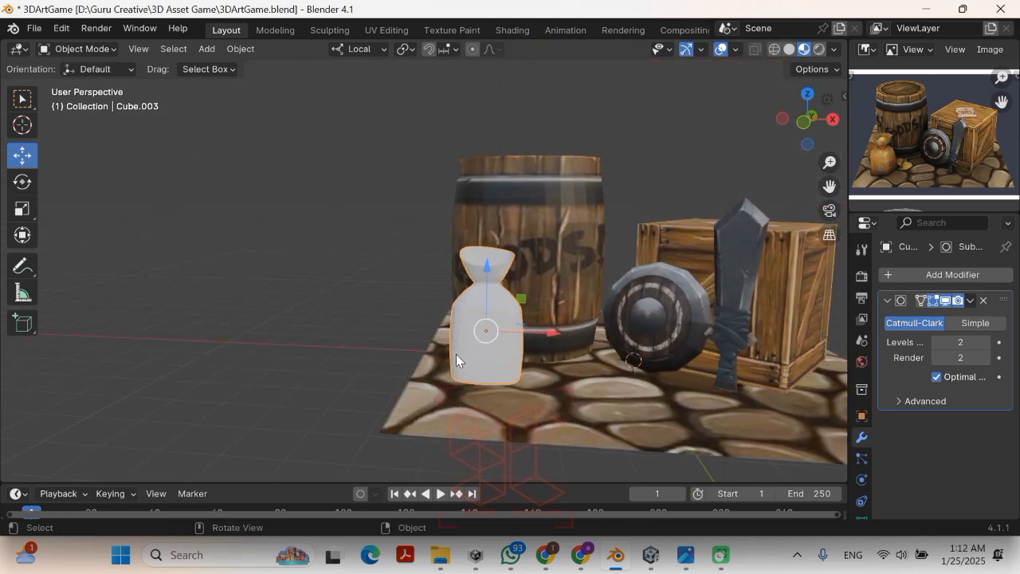
scroll(455, 355, "up", 5)
scroll(454, 358, "down", 2)
scroll(455, 357, "down", 2)
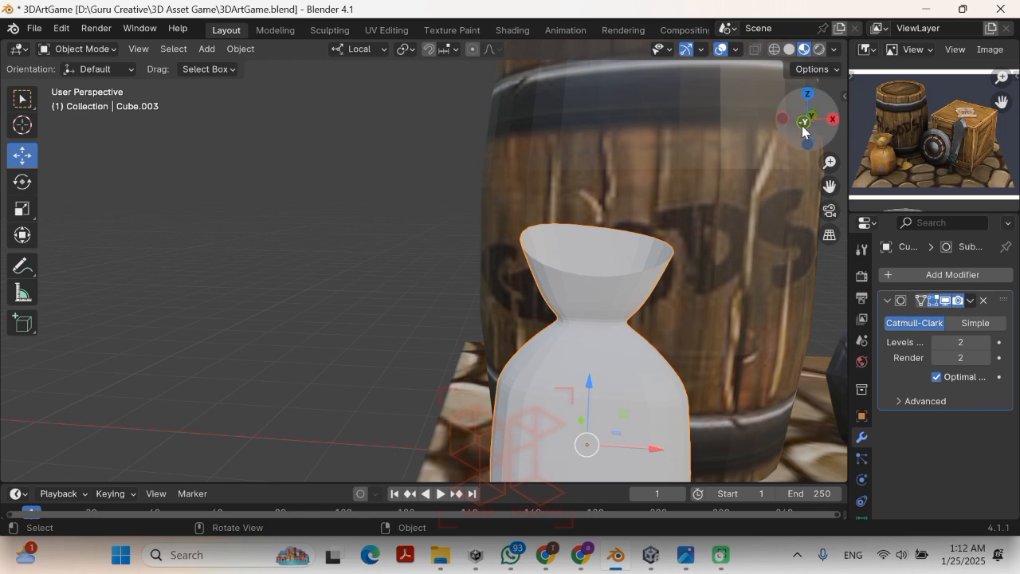
scroll(855, 174, "up", 3)
scroll(856, 180, "down", 3)
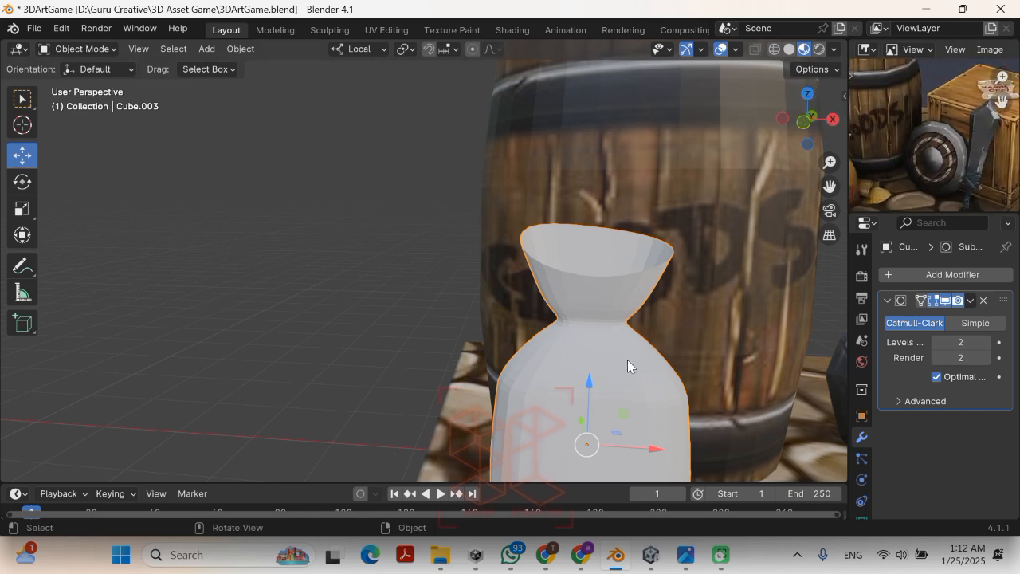
key("Tab")
scroll(629, 333, "up", 3)
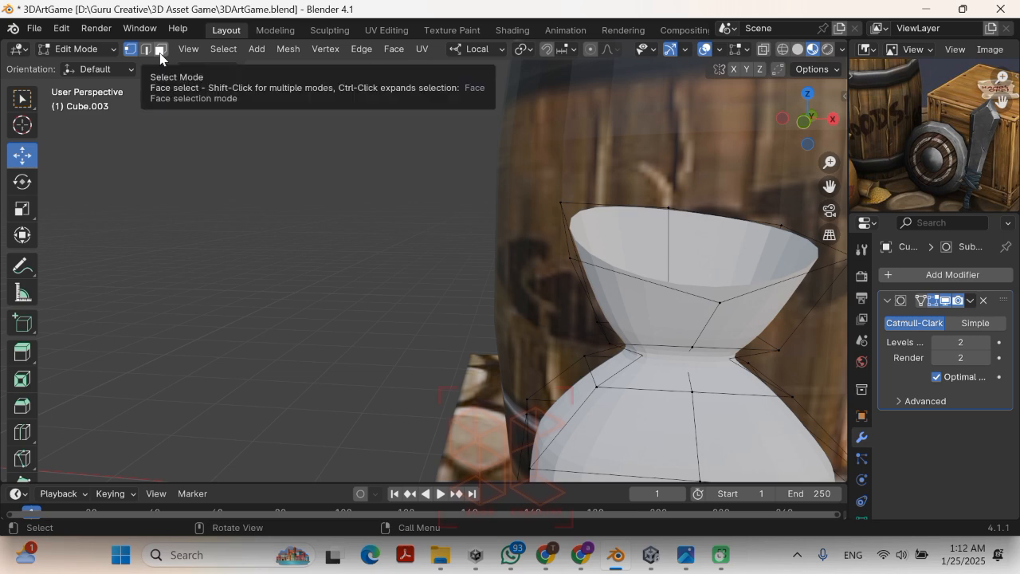
scroll(701, 335, "down", 3)
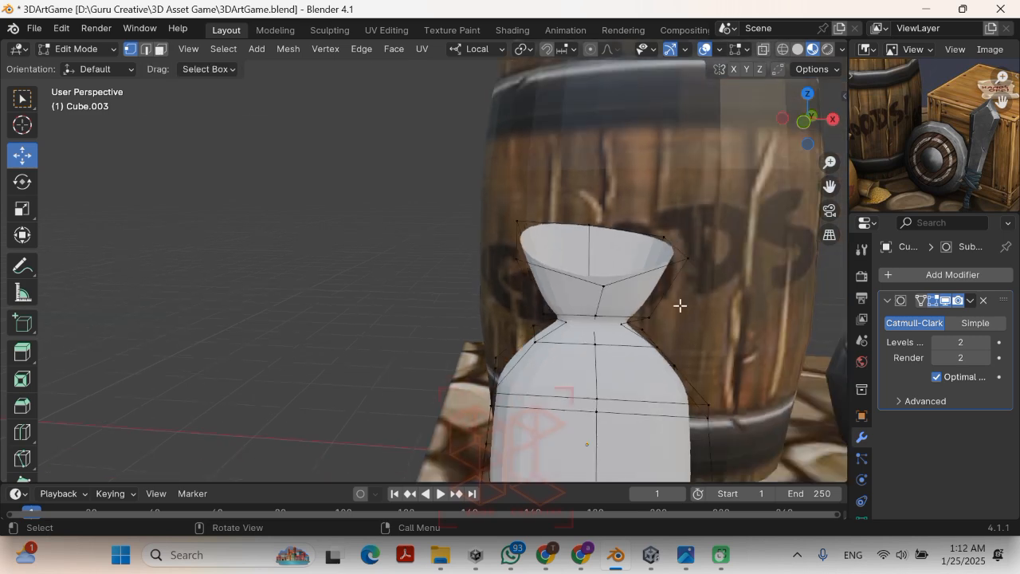
Step: Apply the sack's Subdivision modifier in Object Mode and reopen the mesh for editing
key("Tab")
scroll(686, 324, "down", 4)
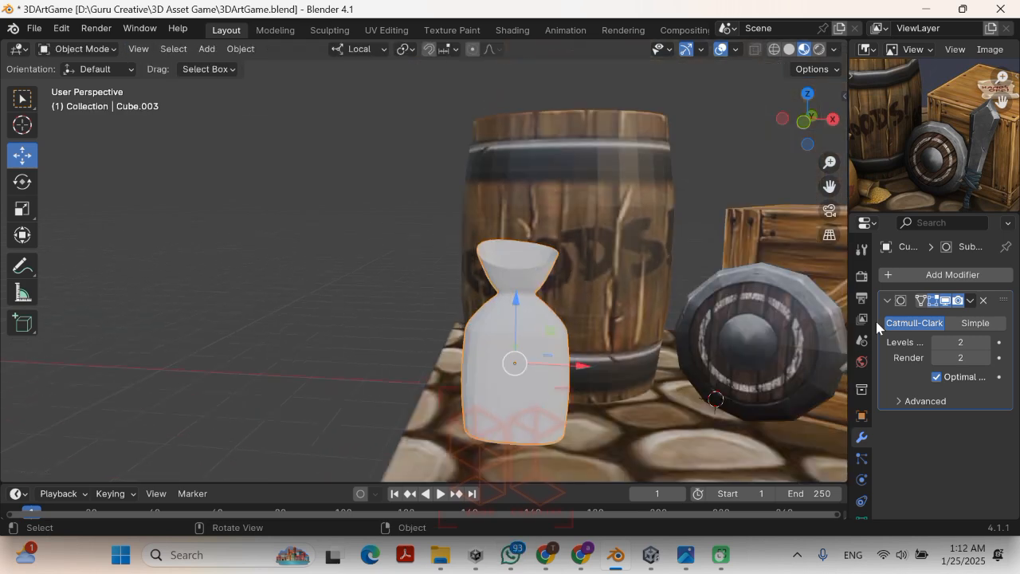
left_click(970, 303)
left_click(931, 324)
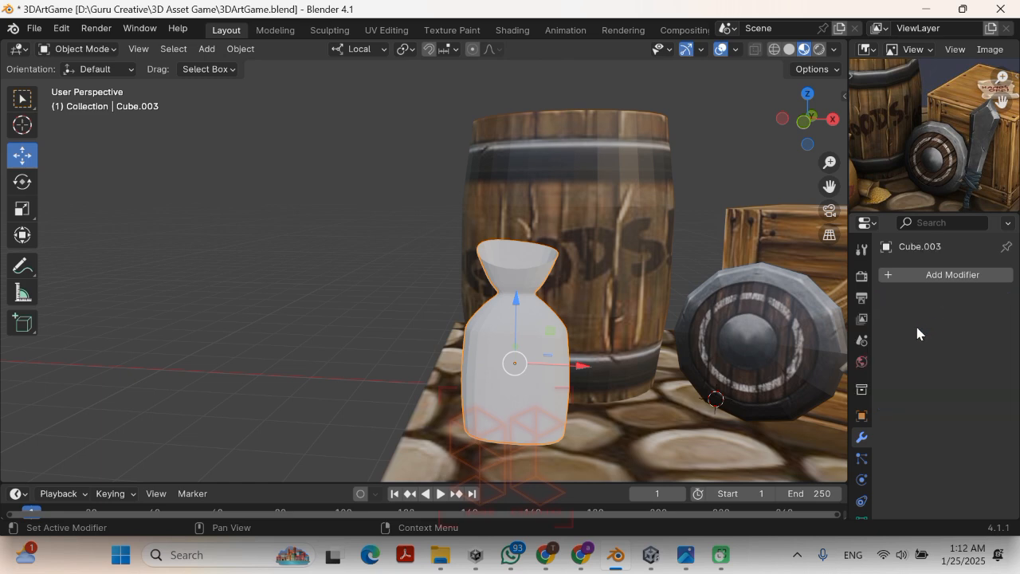
key("Tab")
Step: Switch to face selection and select the loop of faces around the narrowest part of the sack's neck
scroll(524, 329, "down", 5)
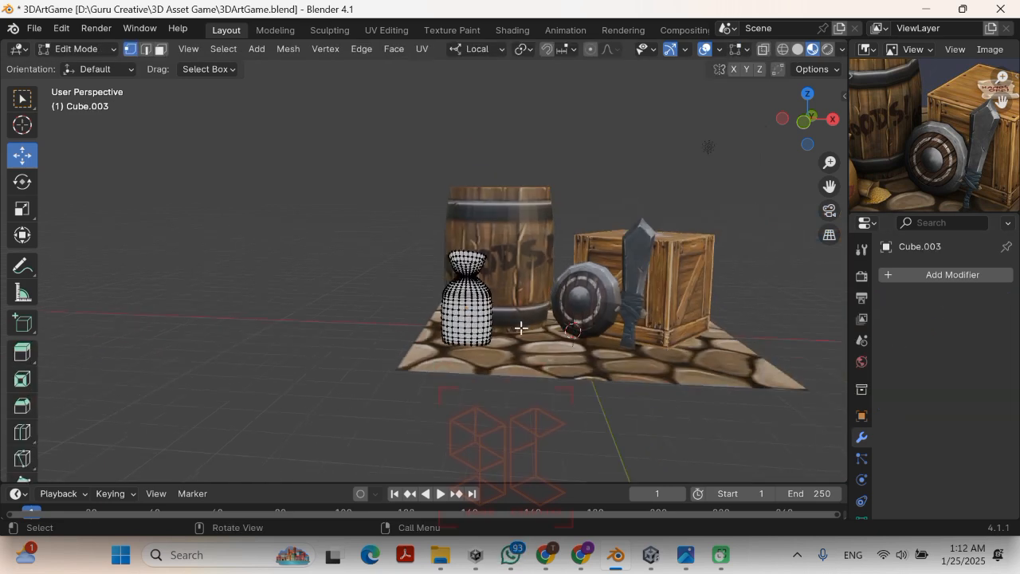
scroll(507, 376, "up", 4)
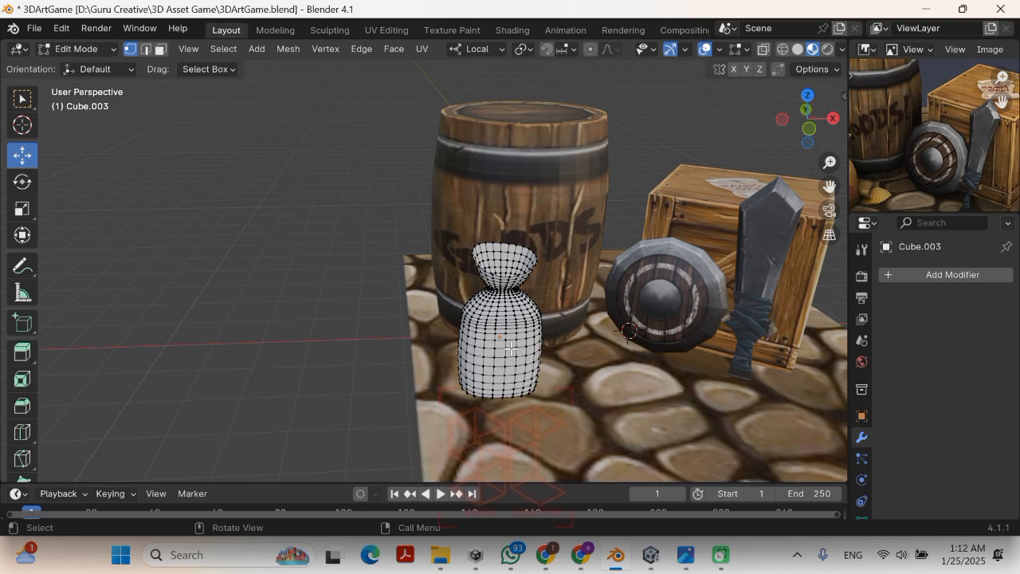
scroll(510, 349, "up", 3)
scroll(529, 332, "down", 2)
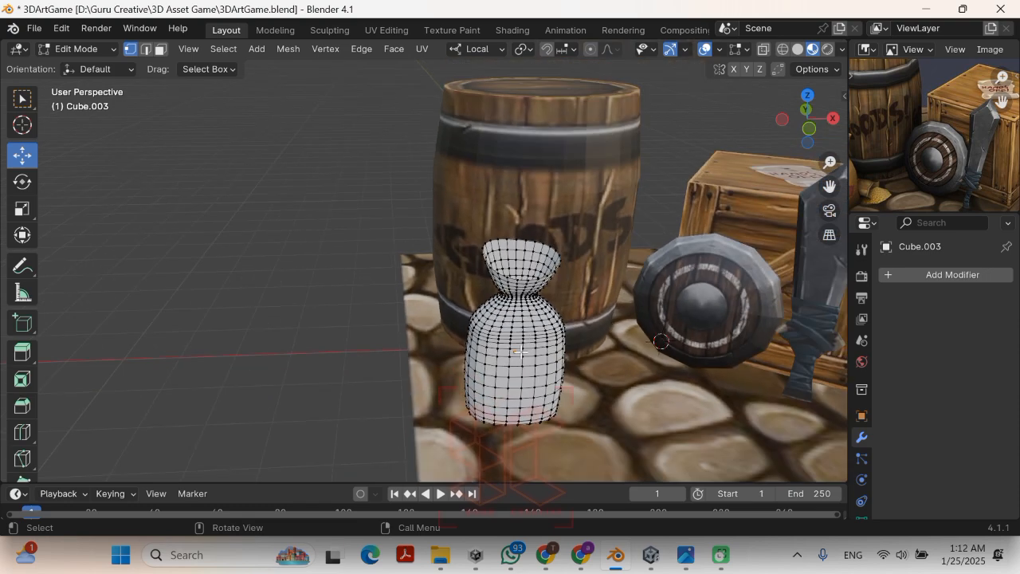
middle_click_drag(532, 325, 548, 321)
scroll(549, 295, "up", 2)
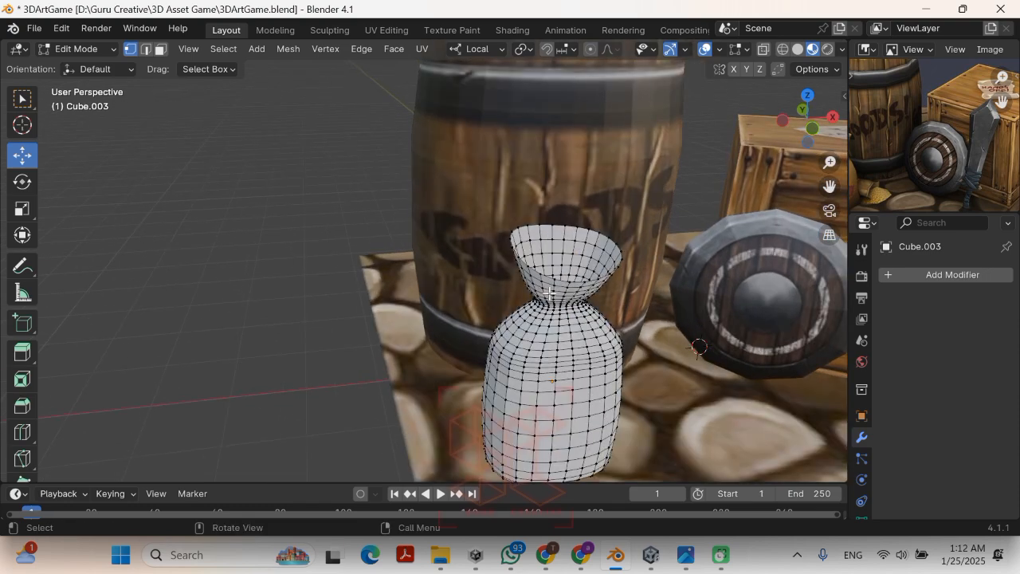
scroll(548, 290, "up", 5)
middle_click_drag(547, 264, 470, 215)
middle_click_drag(470, 215, 270, 32, "shift")
scroll(351, 202, "down", 3)
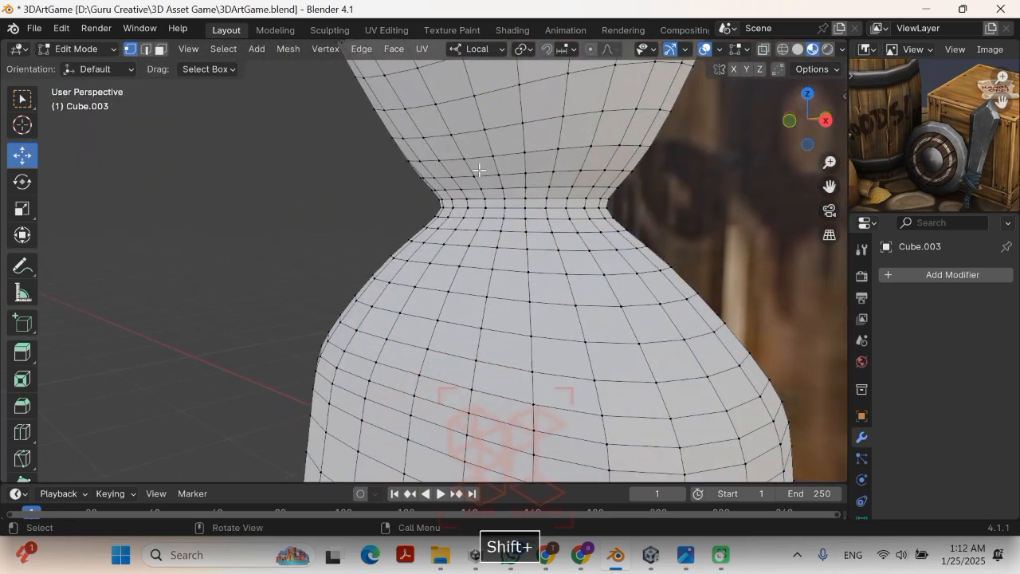
left_click(485, 203, "alt")
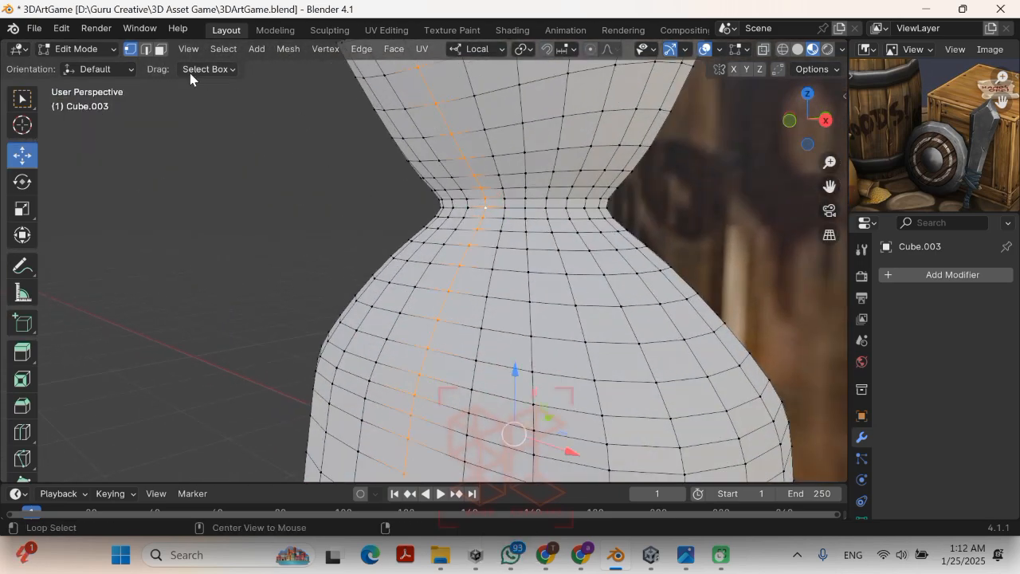
left_click(160, 48)
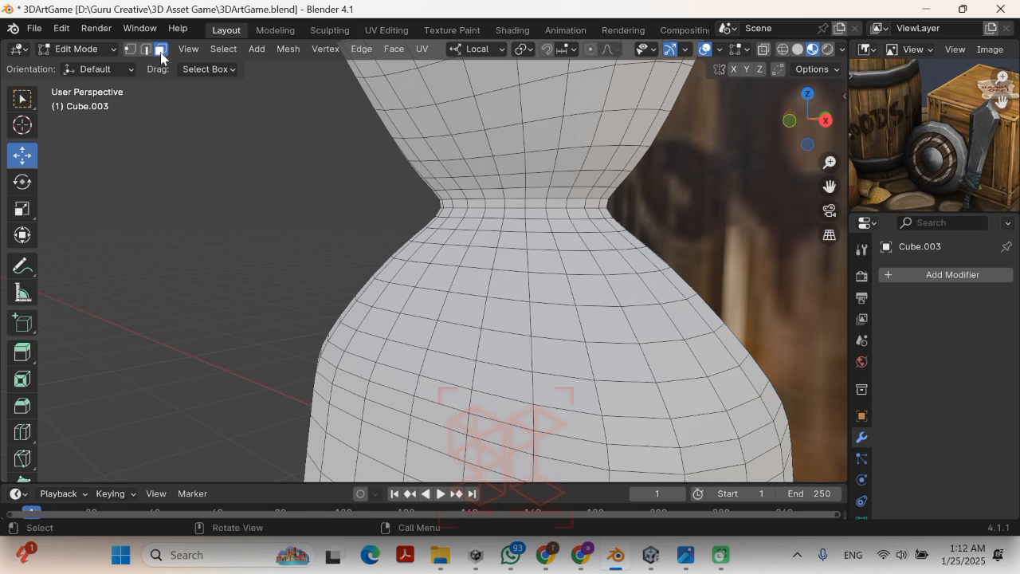
left_click(485, 205, "alt")
Step: Duplicate the selected neck faces in place and separate the copy into its own object, returning to Object Mode
middle_click_drag(548, 218, 662, 262)
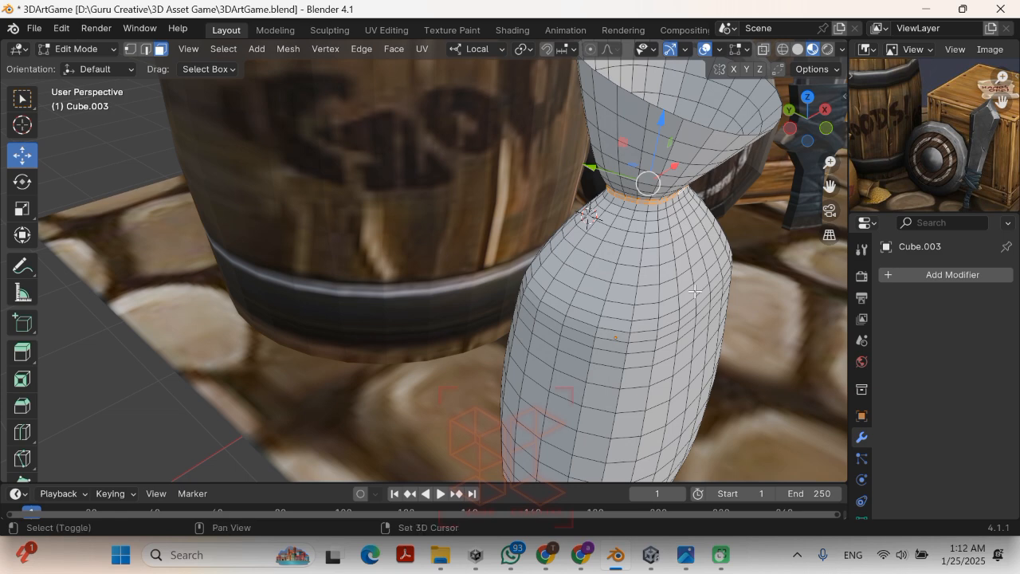
key("shift+d")
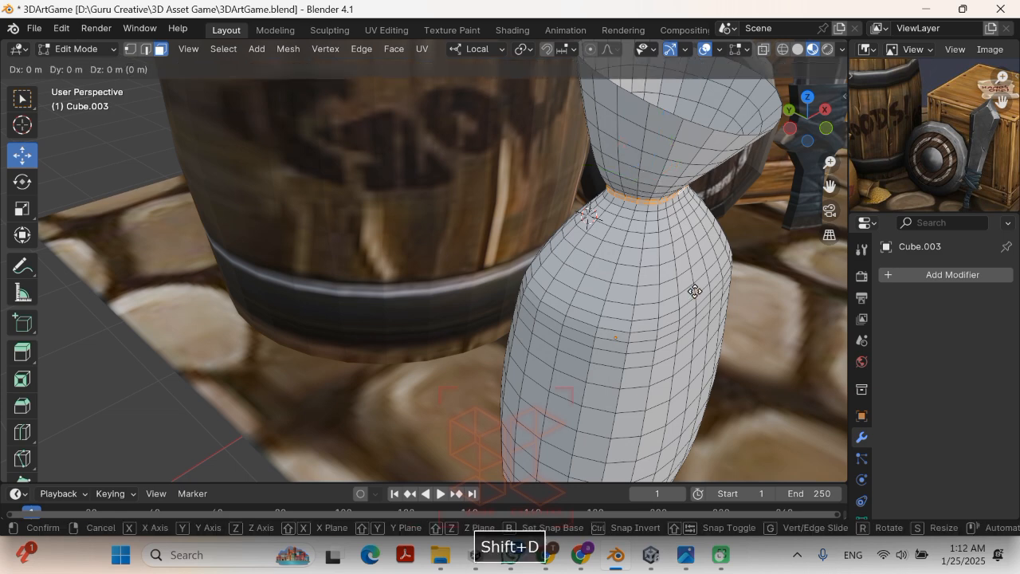
key("Escape")
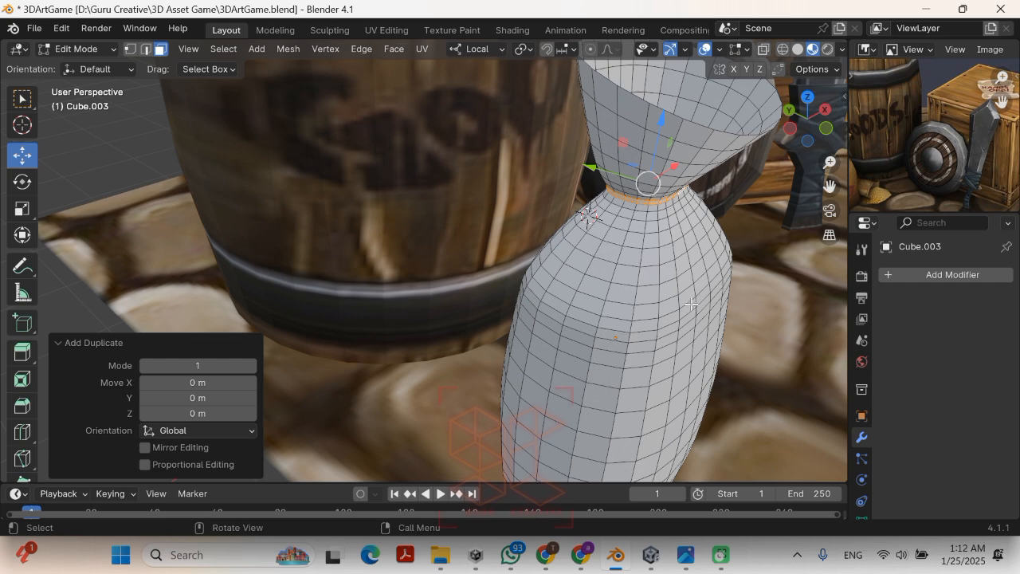
key("p")
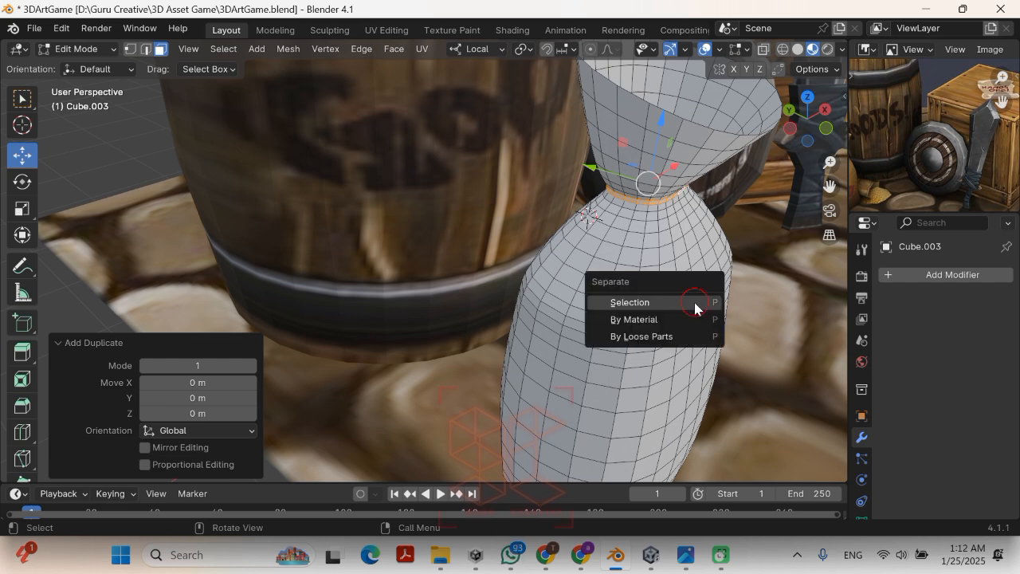
left_click(695, 303)
key("Tab")
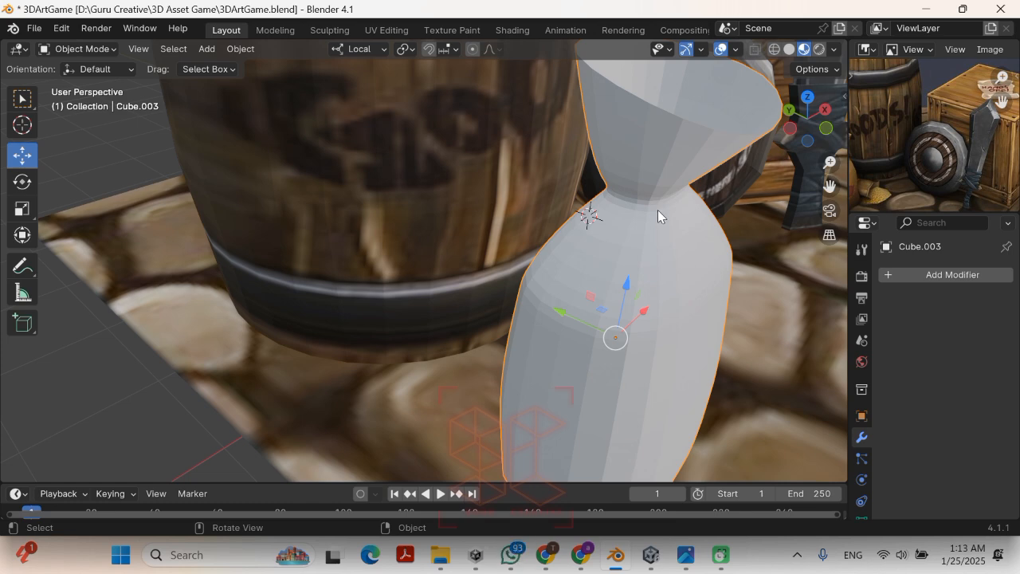
Step: Add a Solidify modifier to the separated neck band and set its thickness to 0.05 m
left_click(649, 201)
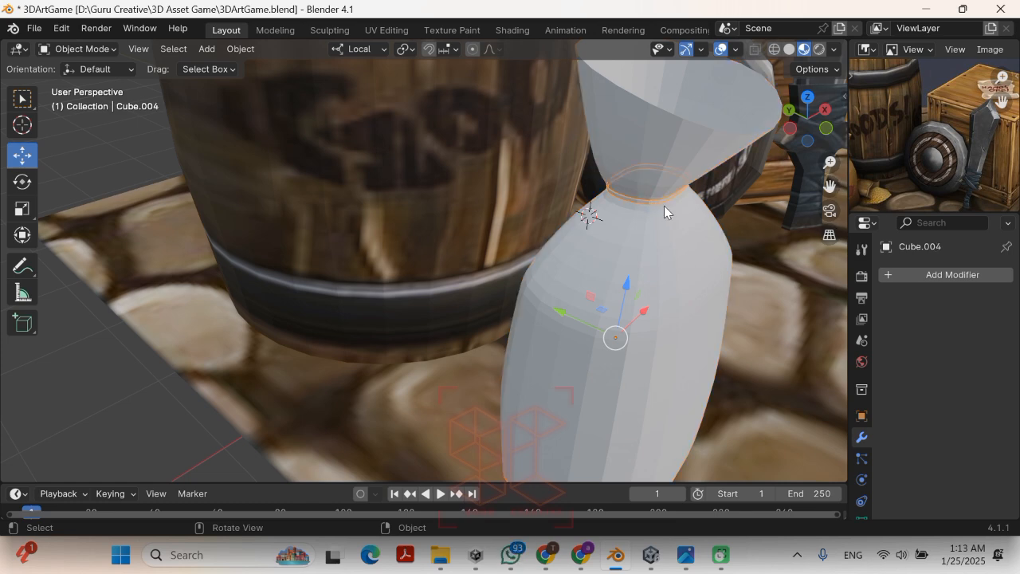
left_click(942, 277)
mouse_move(912, 279)
middle_click_drag(655, 228, 695, 214)
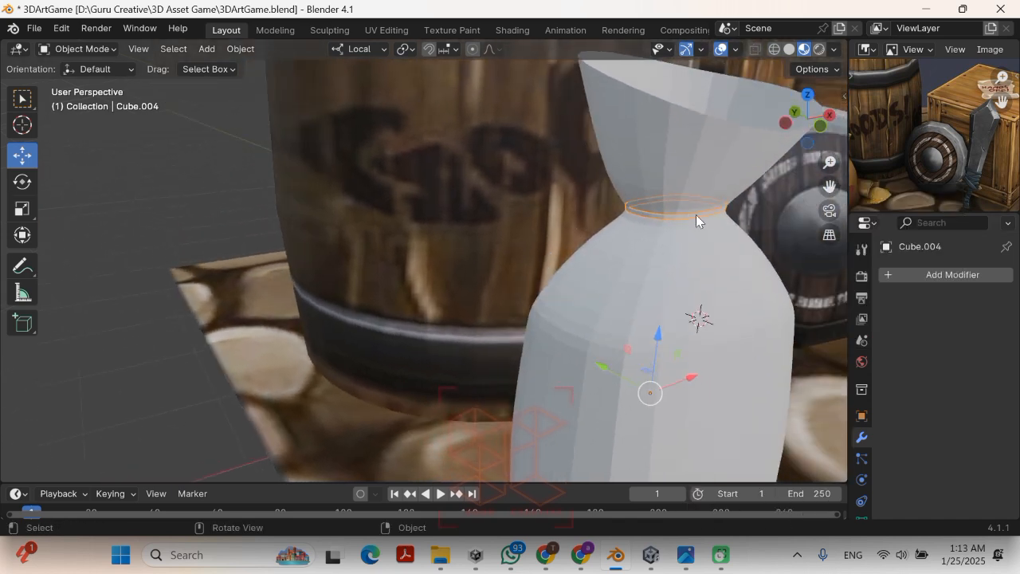
left_click(937, 278)
mouse_move(937, 279)
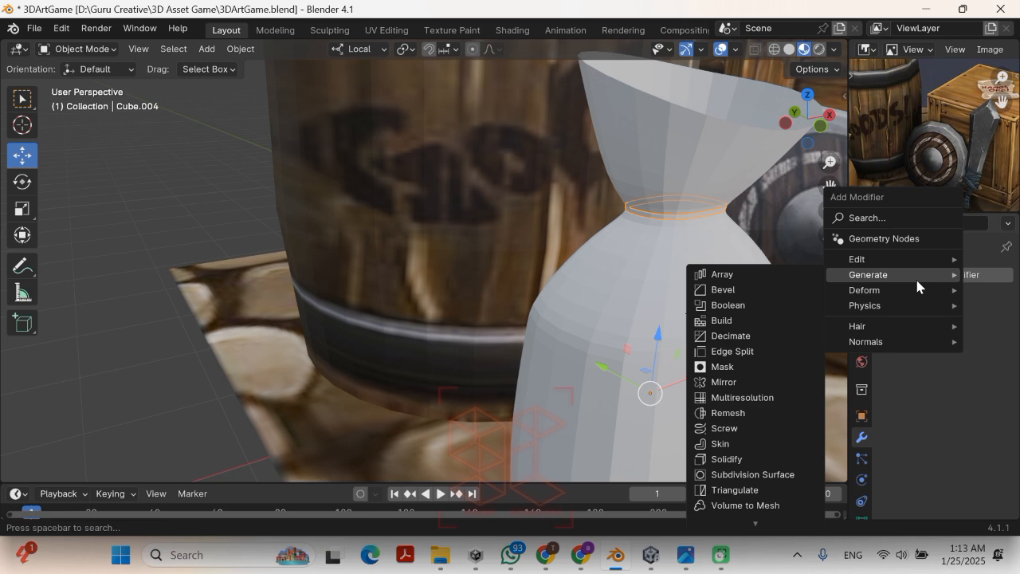
left_click(693, 458)
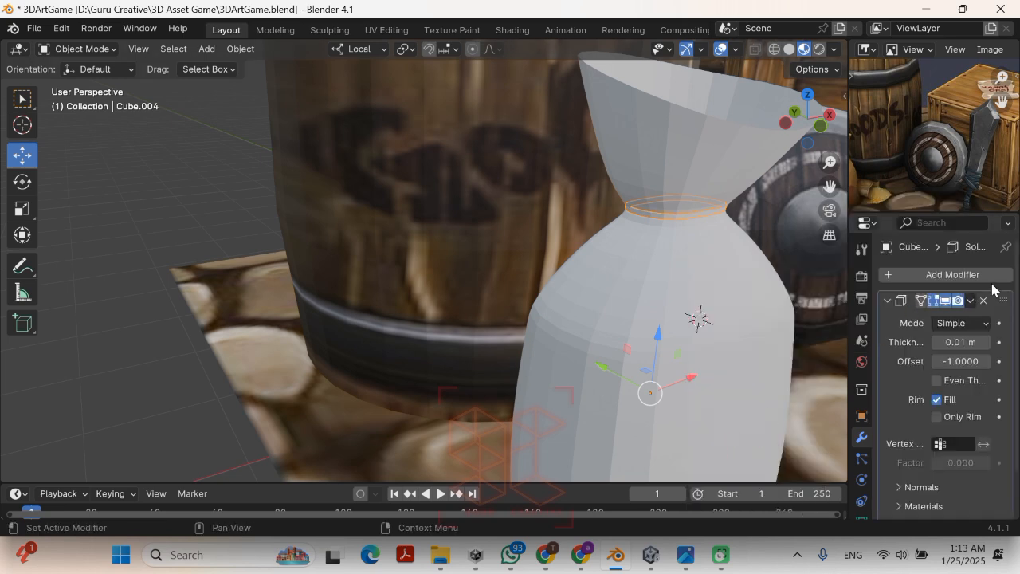
left_click(986, 342)
left_click(985, 342)
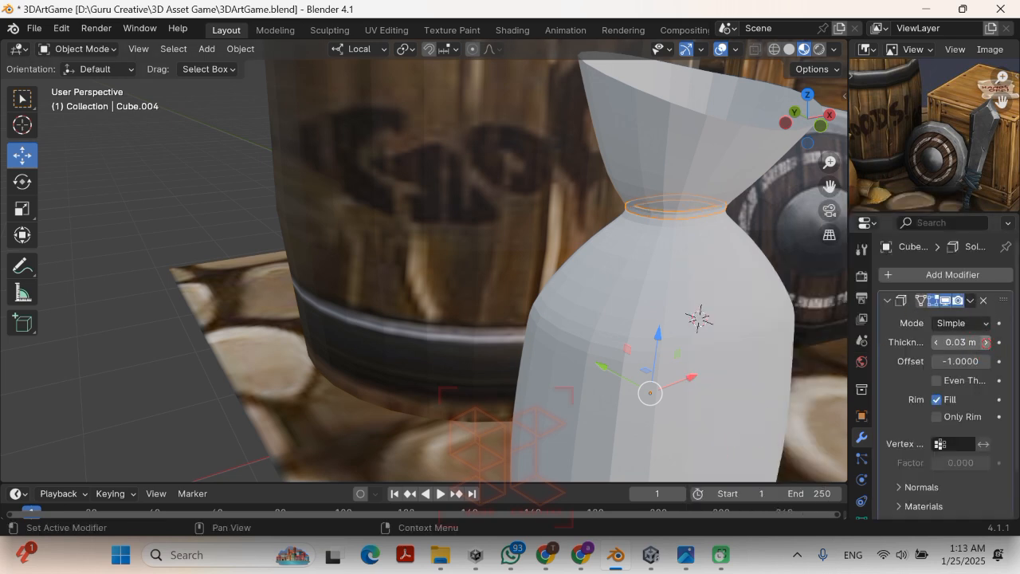
left_click(986, 341)
Step: Set the band's origin to its centre of mass (surface) and scale the band up to about 1.14
middle_click_drag(701, 209, 772, 231)
left_click(240, 48)
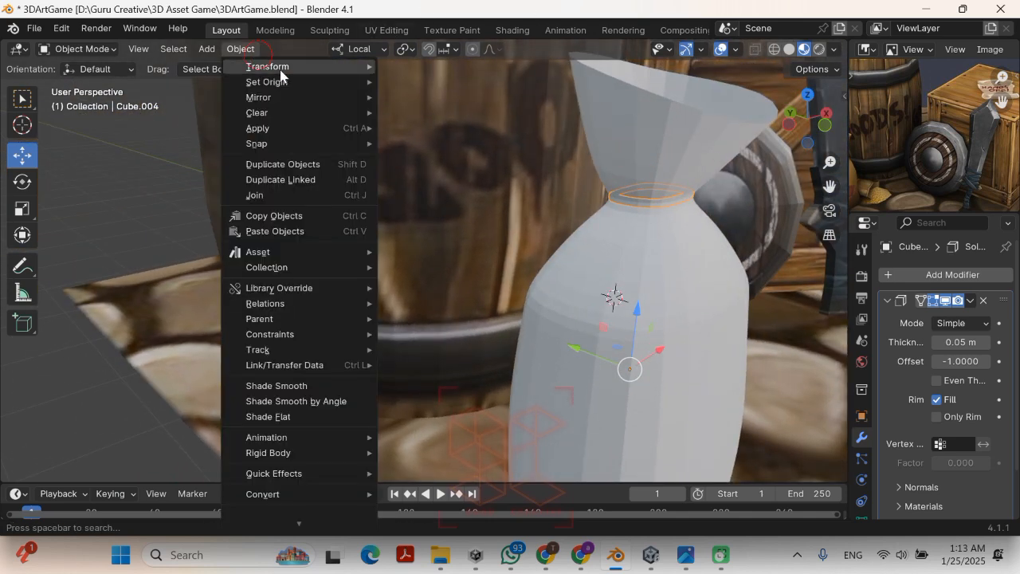
mouse_move(271, 79)
left_click(454, 132)
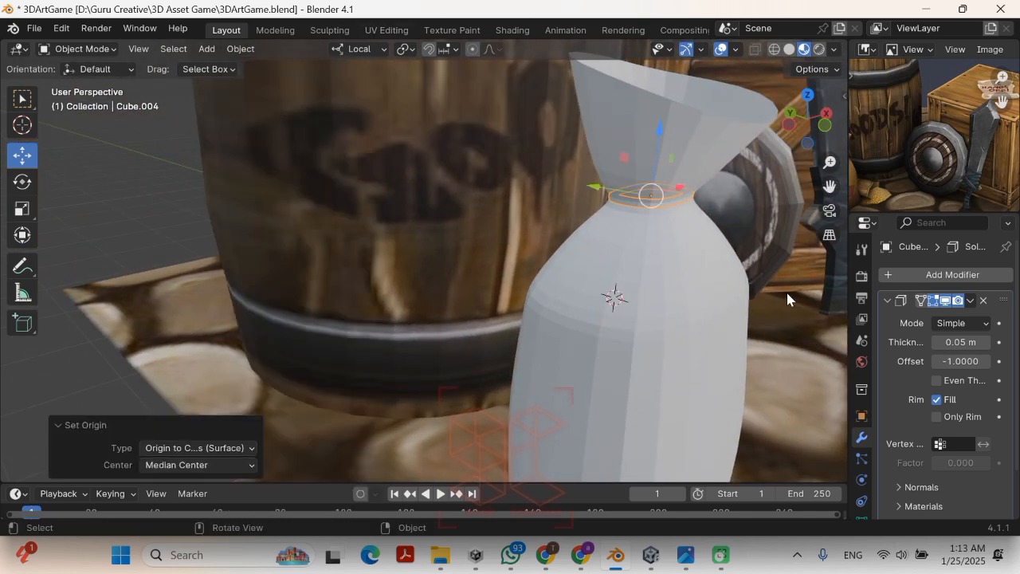
key("s")
left_click(788, 205)
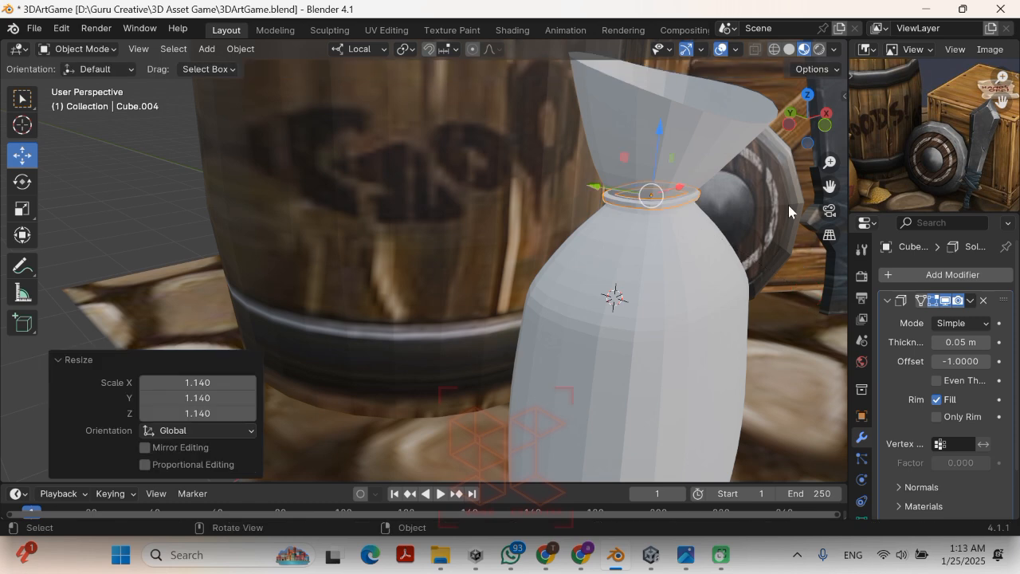
Step: Reselect the neck band, open its mesh for editing and frame the tied sack in the reference image
middle_click_drag(787, 205, 693, 278)
key("Tab")
key("Tab")
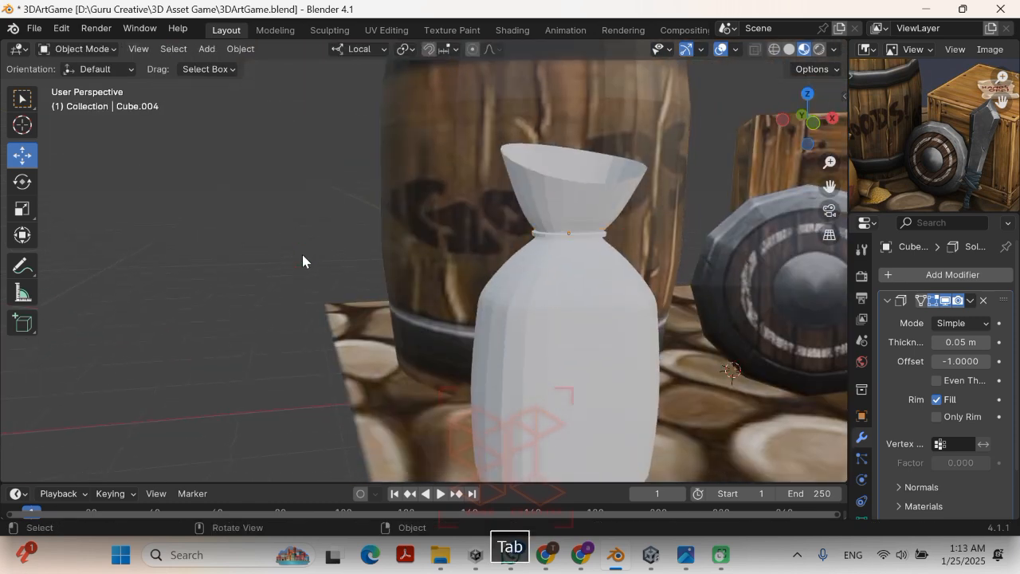
middle_click_drag(302, 260, 563, 241)
left_click(569, 247)
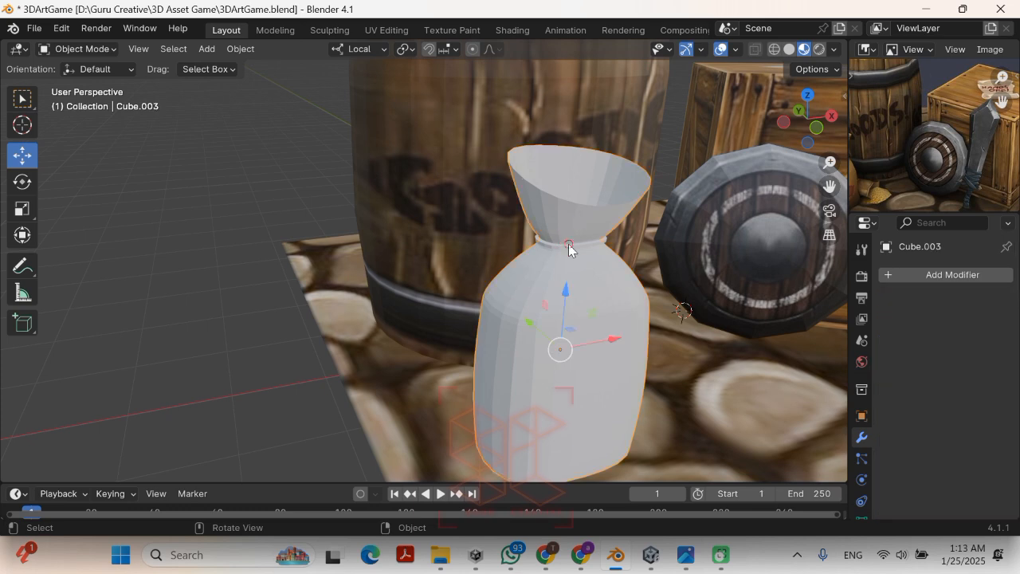
left_click(573, 248)
scroll(591, 253, "up", 5)
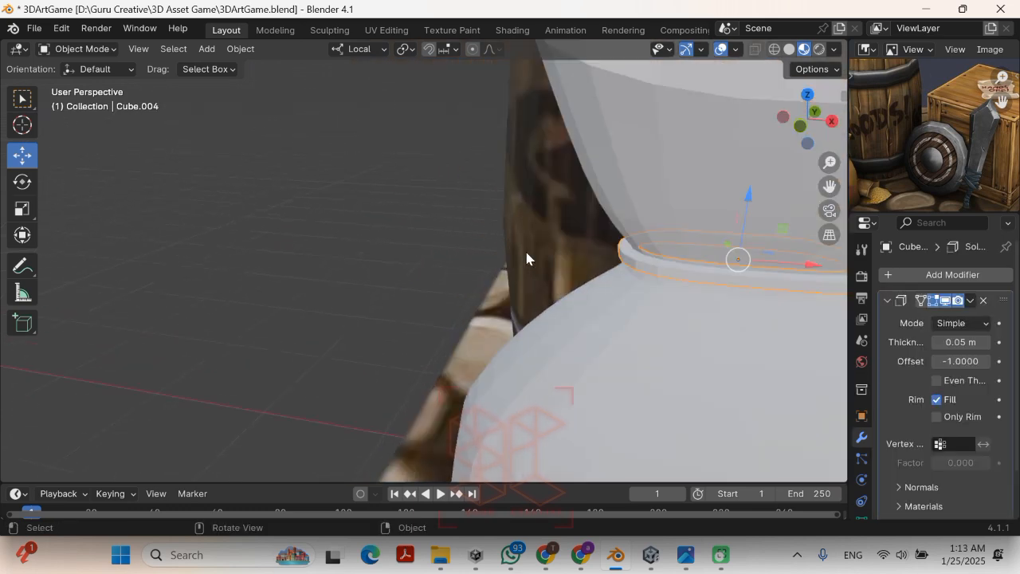
middle_click_drag(632, 267, 327, 246, "shift")
key("Tab")
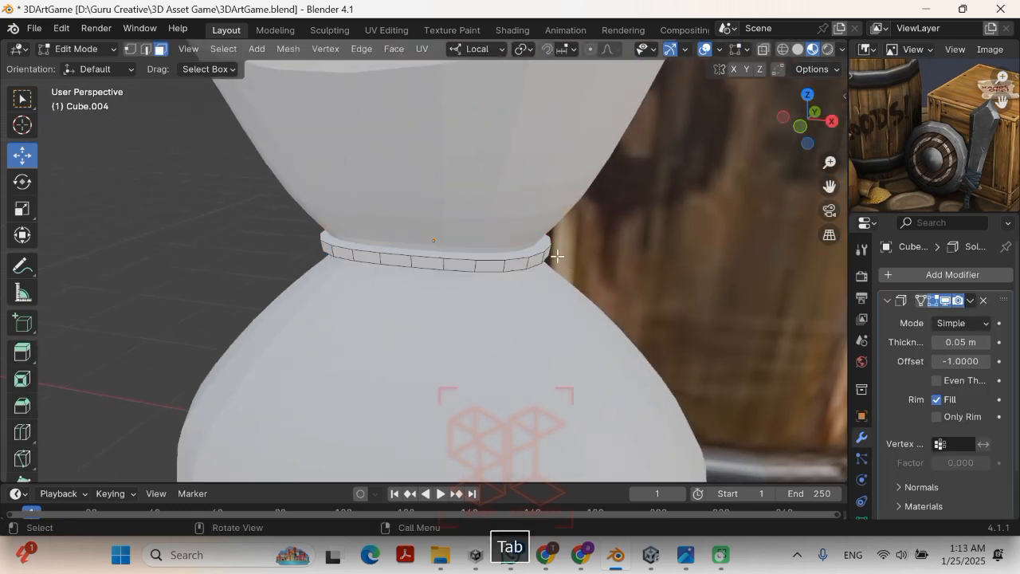
scroll(917, 167, "down", 4)
scroll(896, 149, "up", 3)
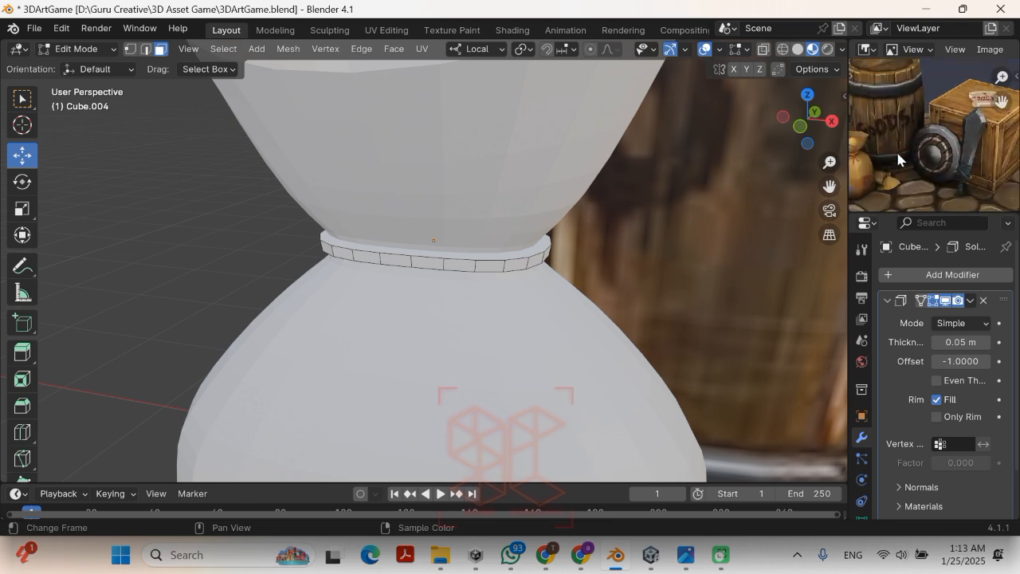
scroll(899, 150, "up", 1)
middle_click_drag(916, 143, 967, 109, "shift")
scroll(953, 113, "up", 3)
Step: Try to extrude one front face of the neck band outward, and undo the extrusion
middle_click_drag(758, 165, 616, 295)
left_click(613, 337)
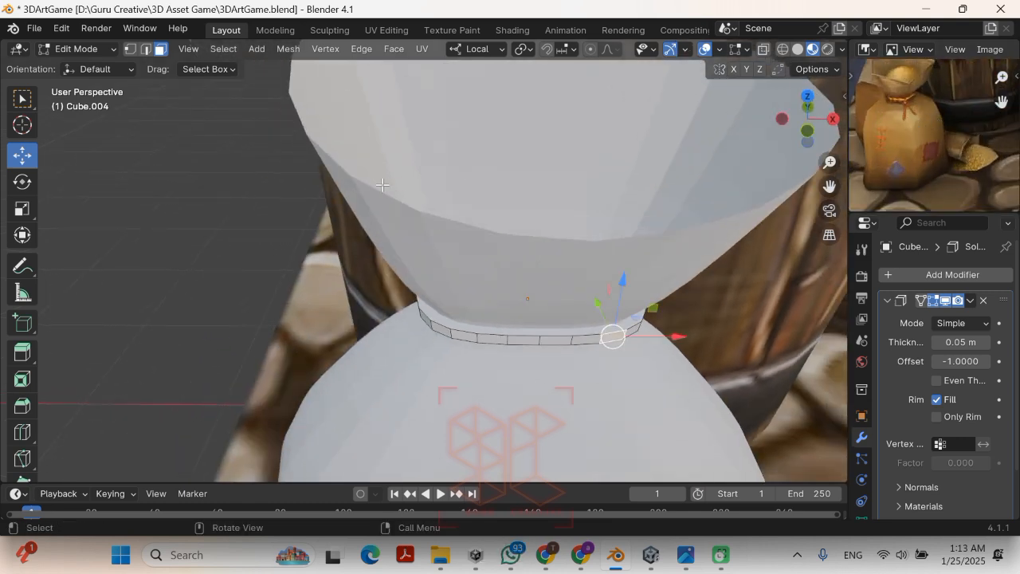
key("e")
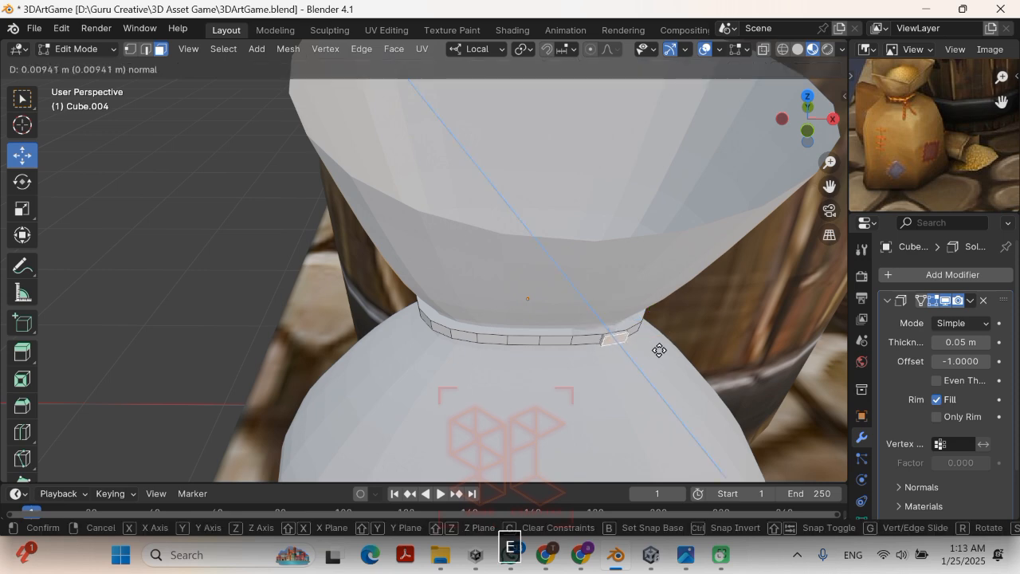
left_click(678, 376)
middle_click_drag(678, 376, 721, 325)
key("ctrl+z")
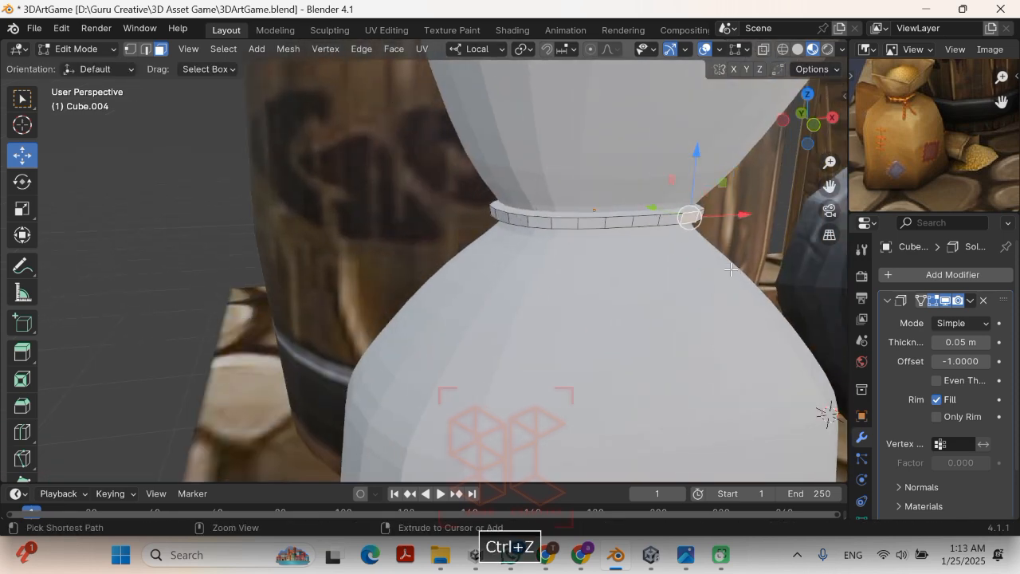
Step: Apply the band's Solidify modifier in Object Mode and reopen its mesh for editing
left_click(690, 219)
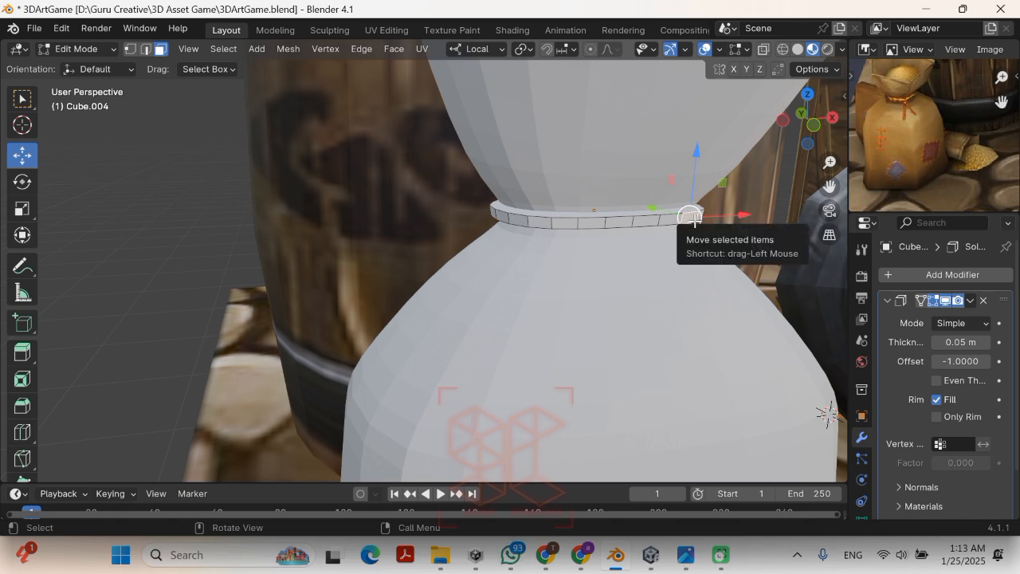
key("Tab")
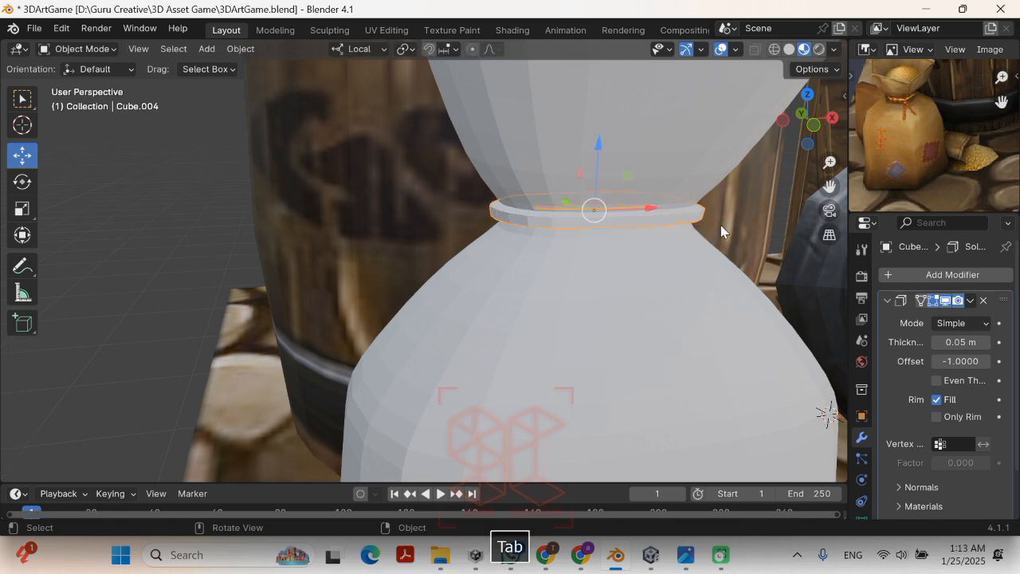
left_click(971, 300)
left_click(924, 319)
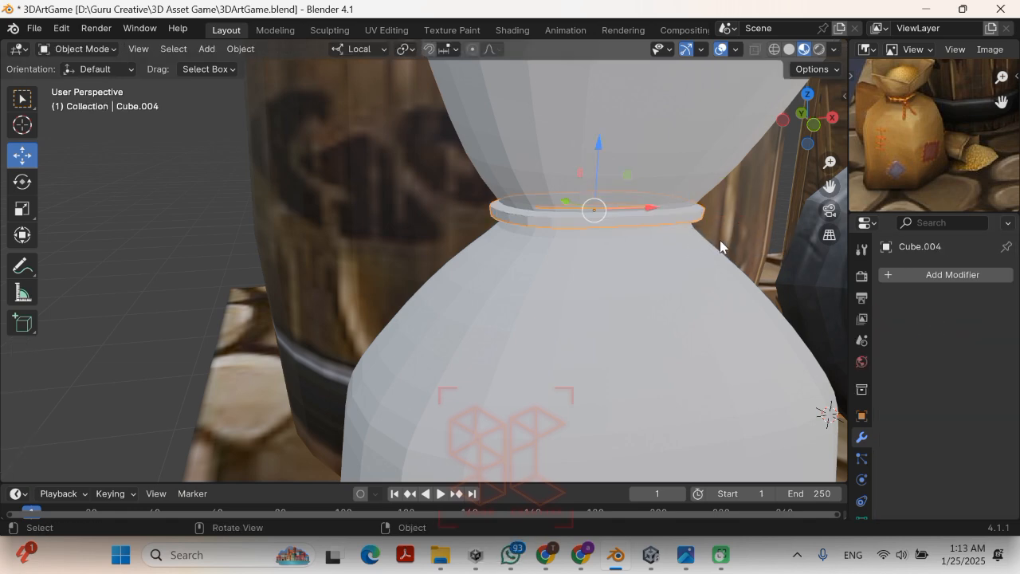
key("Tab")
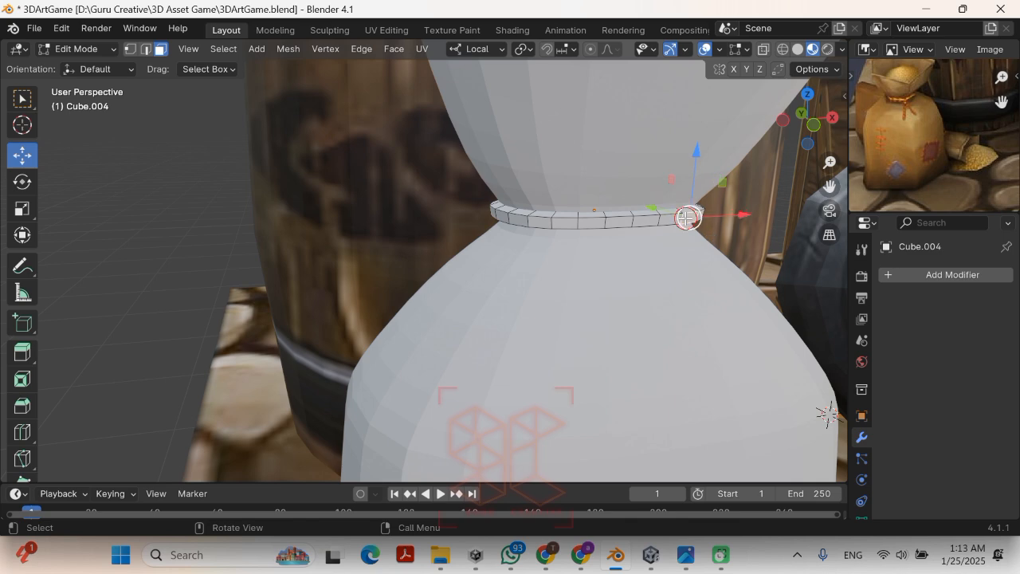
Step: Extrude the selected band face about 0.18 m, shift its end down and inward in front view, and scale the end to about 0.62
key("e")
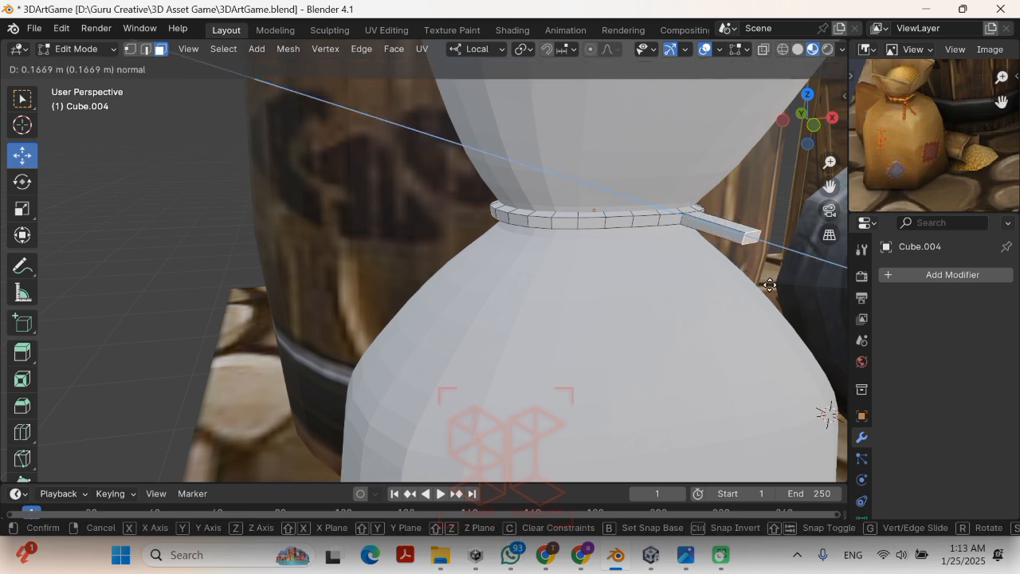
left_click(772, 290)
key("KP_1")
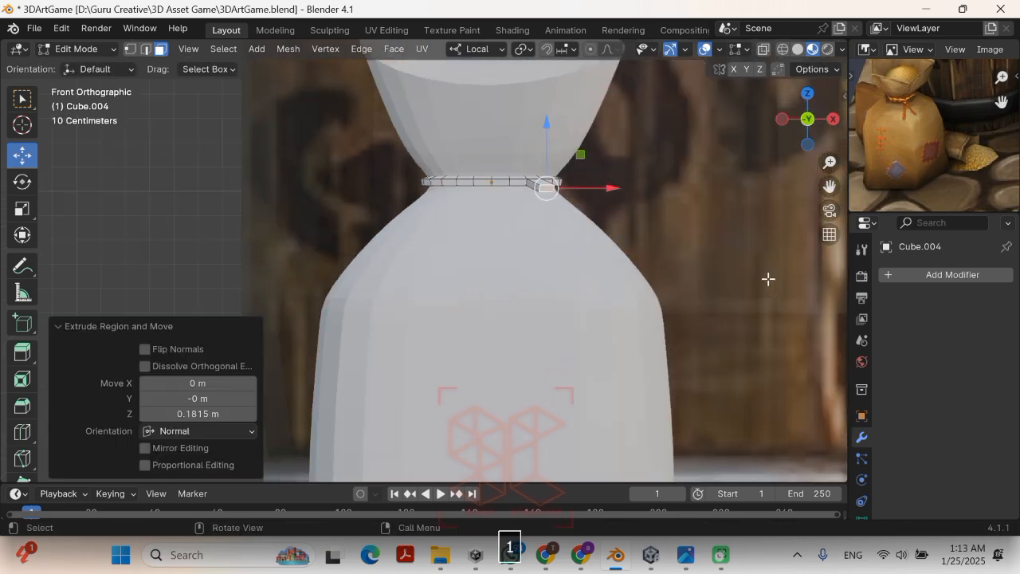
key("g")
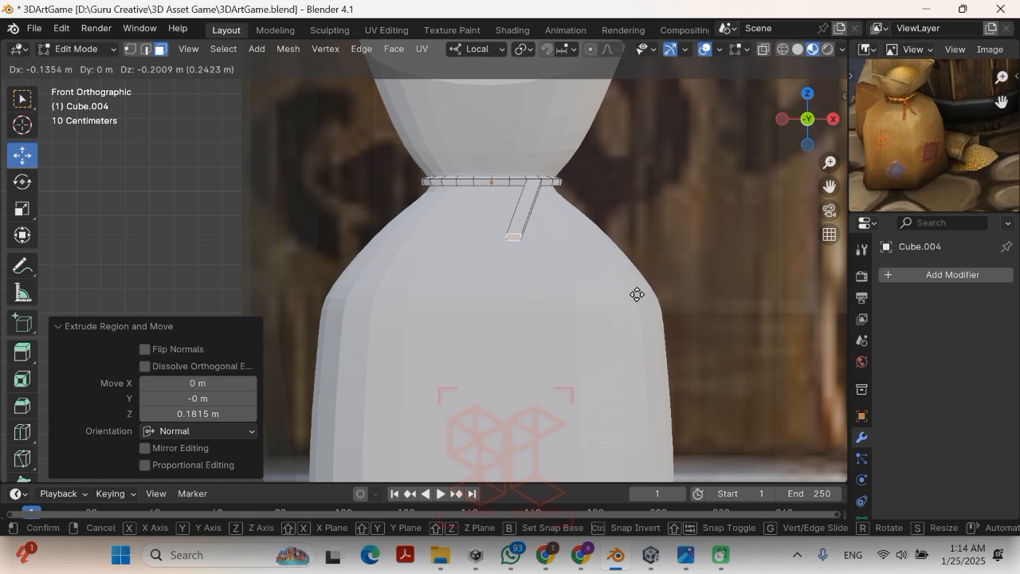
left_click(636, 296)
key("s")
left_click(610, 307)
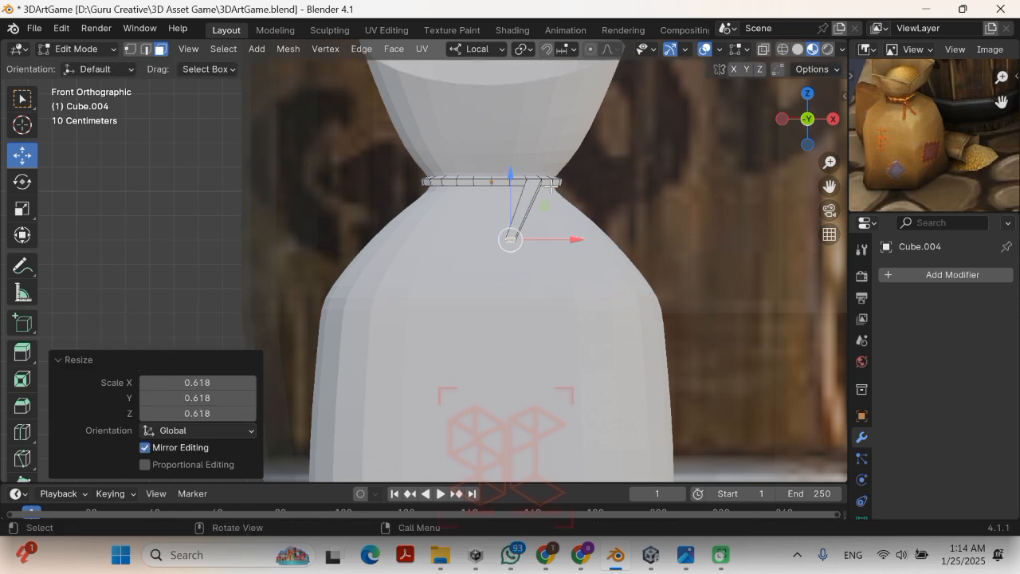
Step: Extrude the neighbouring band face about 0.44 m down as a second tail and move its end about -0.31 m along local Y
left_click(550, 183)
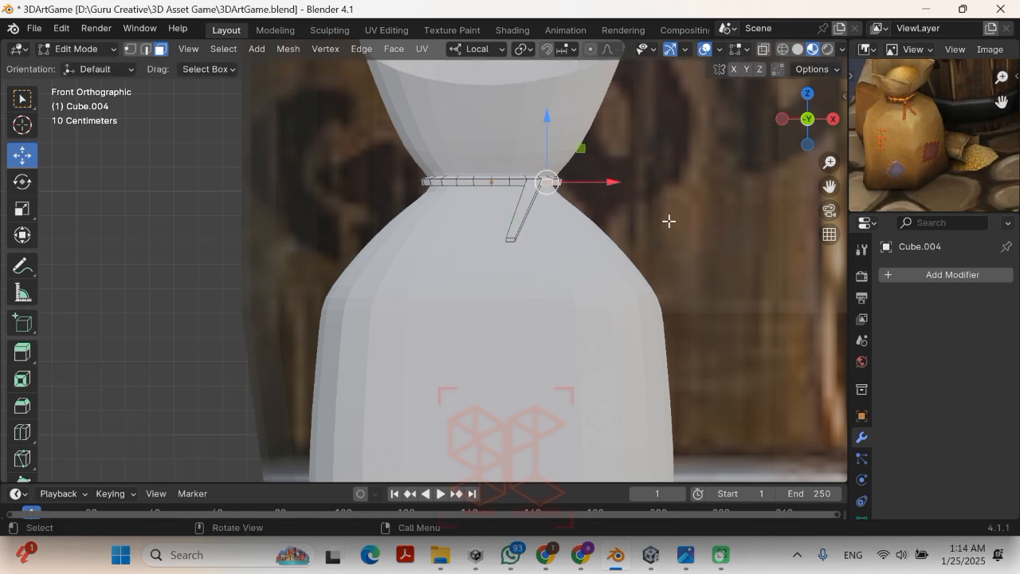
key("g")
key("z")
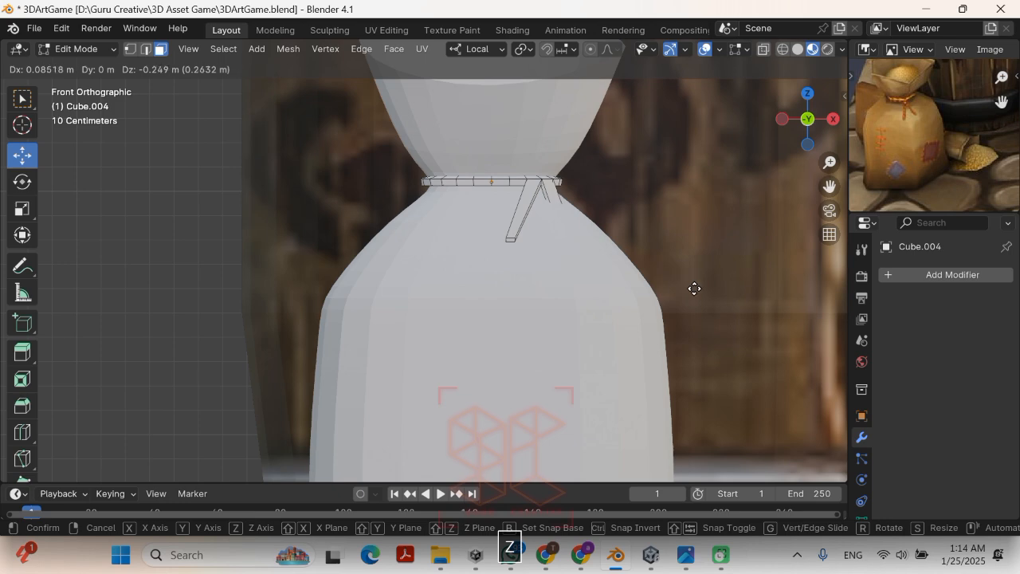
left_click(721, 323)
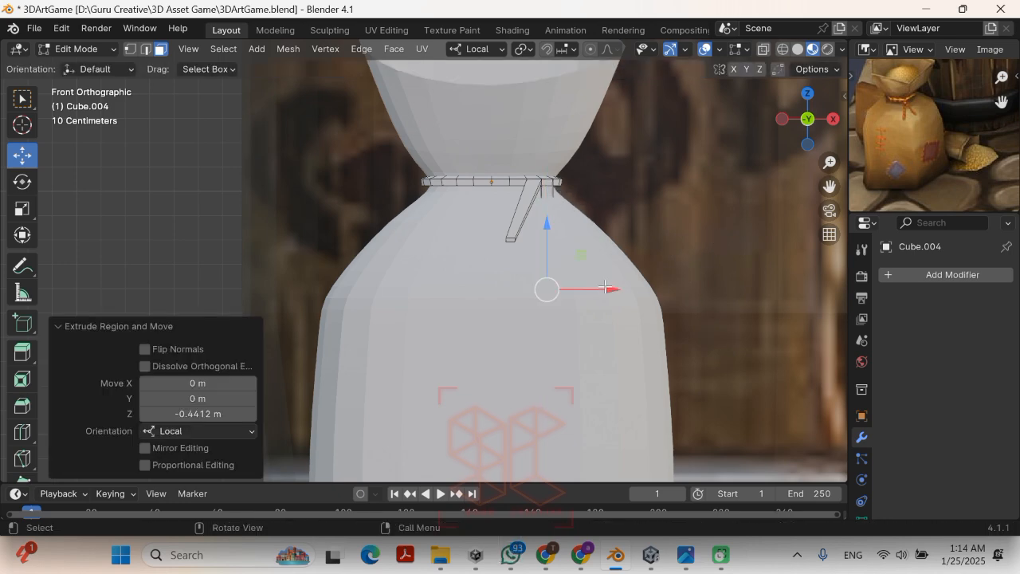
middle_click_drag(724, 327, 677, 359)
key("g")
key("y")
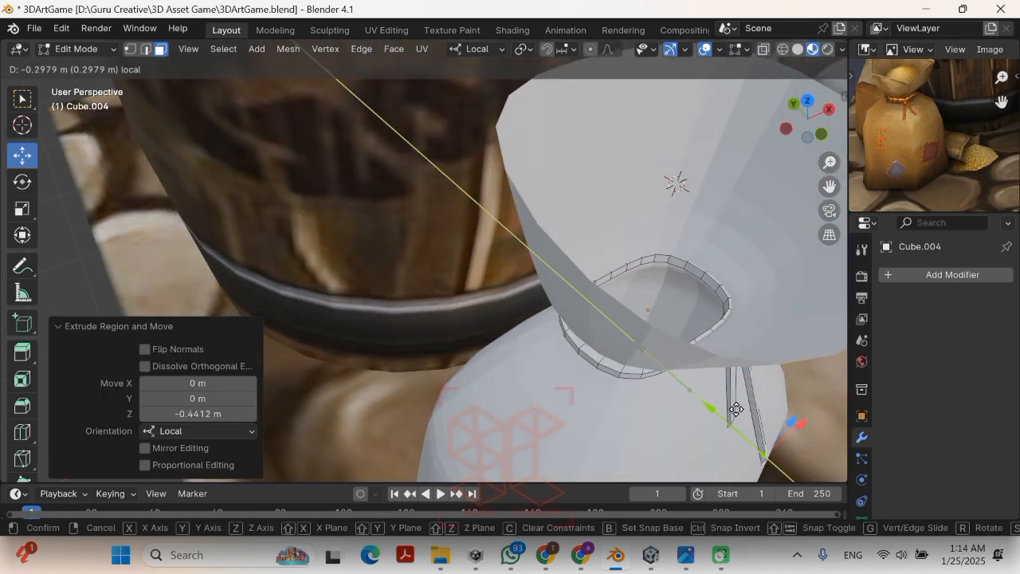
left_click(733, 410)
Step: Move the second tail's end face about 0.25 m along local X and about 0.45 m along local Y
middle_click_drag(733, 410, 594, 404)
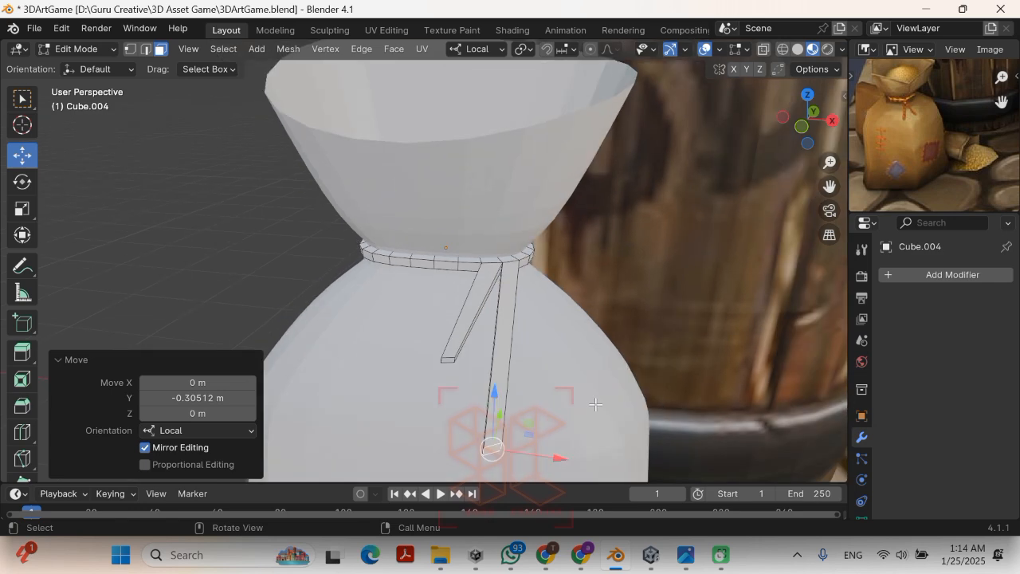
left_click_drag(564, 460, 658, 458)
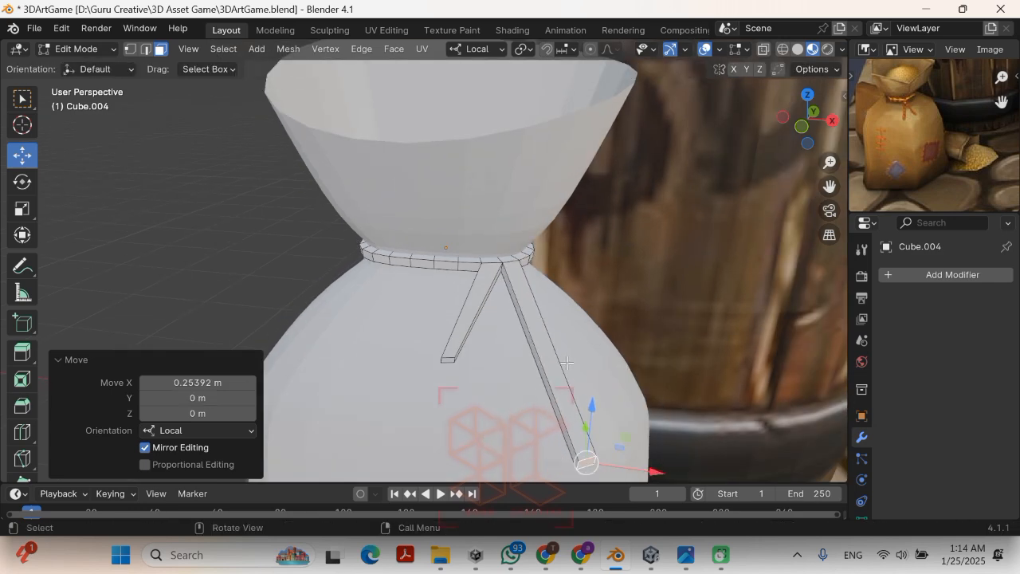
key("g")
key("y")
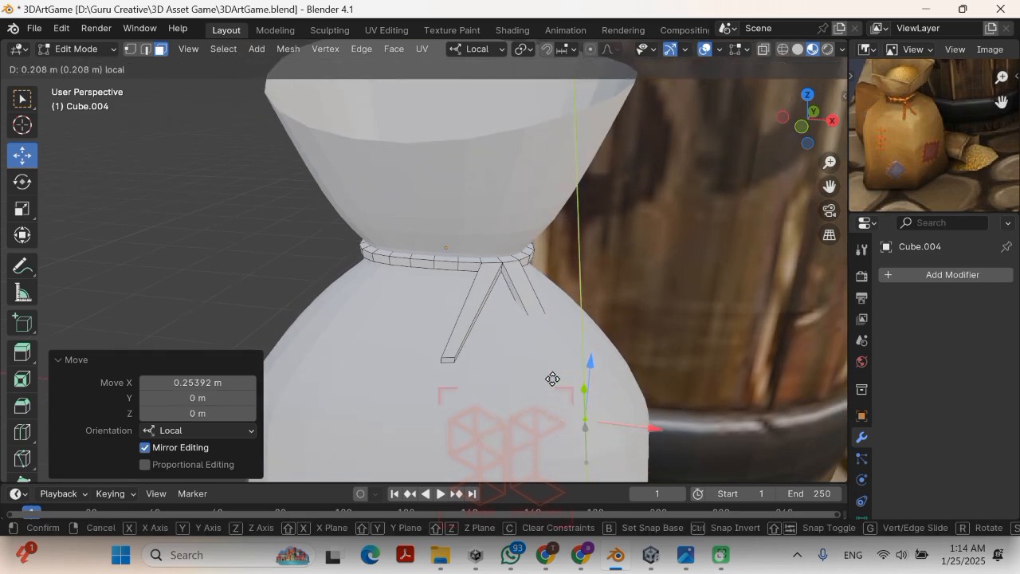
left_click(533, 343)
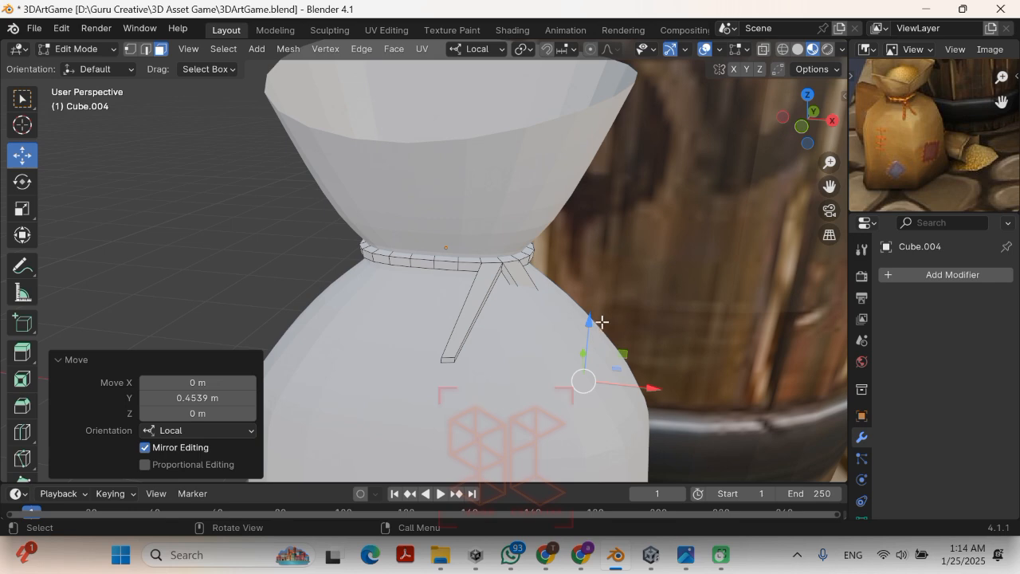
Step: Lower the second tail's end about 0.12 m along local Z and adjust it along local Y to lie against the sack
left_click_drag(602, 322, 548, 271)
key("g")
left_click(552, 301)
middle_click_drag(548, 271, 602, 308)
left_click_drag(601, 307, 637, 351)
key("g")
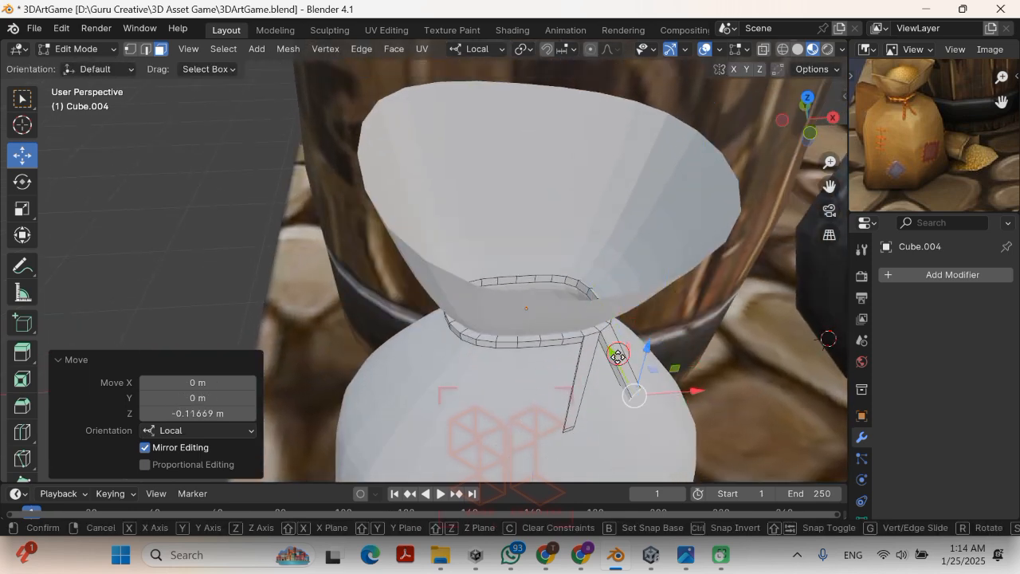
key("y")
left_click(630, 399)
Step: Scale the second tail's end face to taper the tail, and check both tails against the whole sack
middle_click_drag(630, 398, 452, 333)
key("s")
left_click(564, 365)
scroll(302, 263, "down", 4)
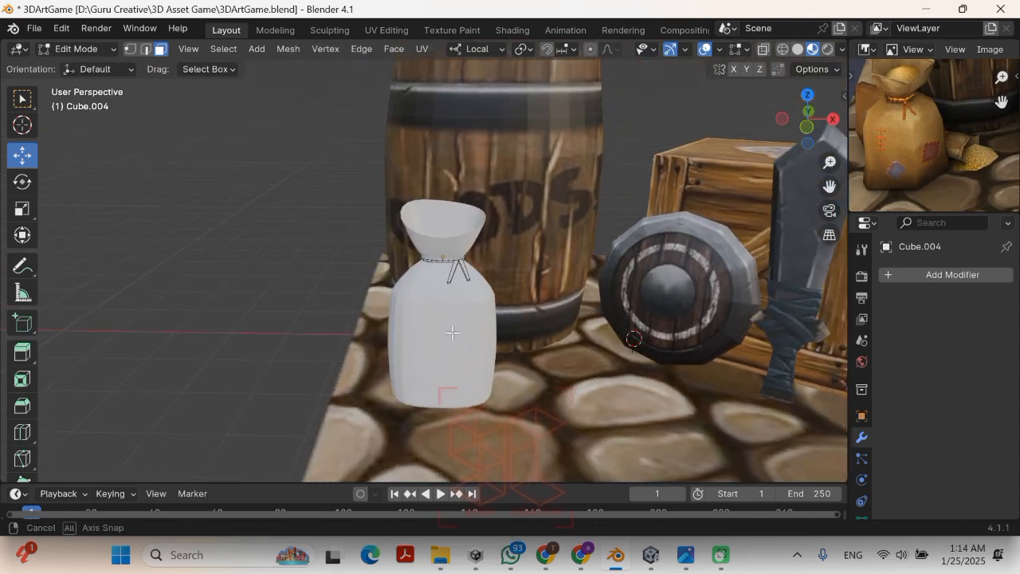
scroll(452, 332, "up", 9)
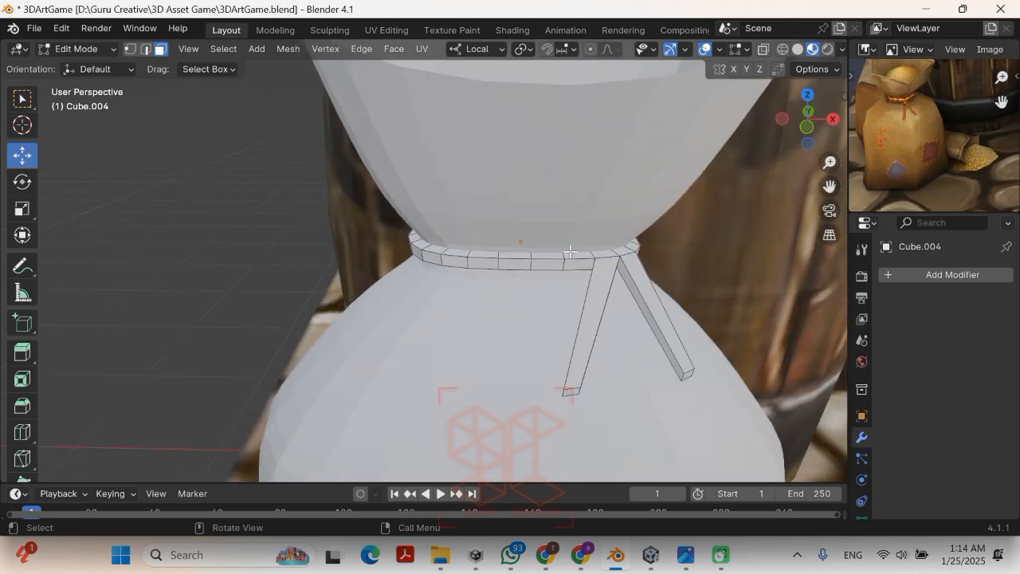
Step: Leave mesh editing of the tie band, select the sack body and add a new material to it
scroll(570, 251, "down", 5)
key("Tab")
middle_click_drag(553, 304, 301, 298)
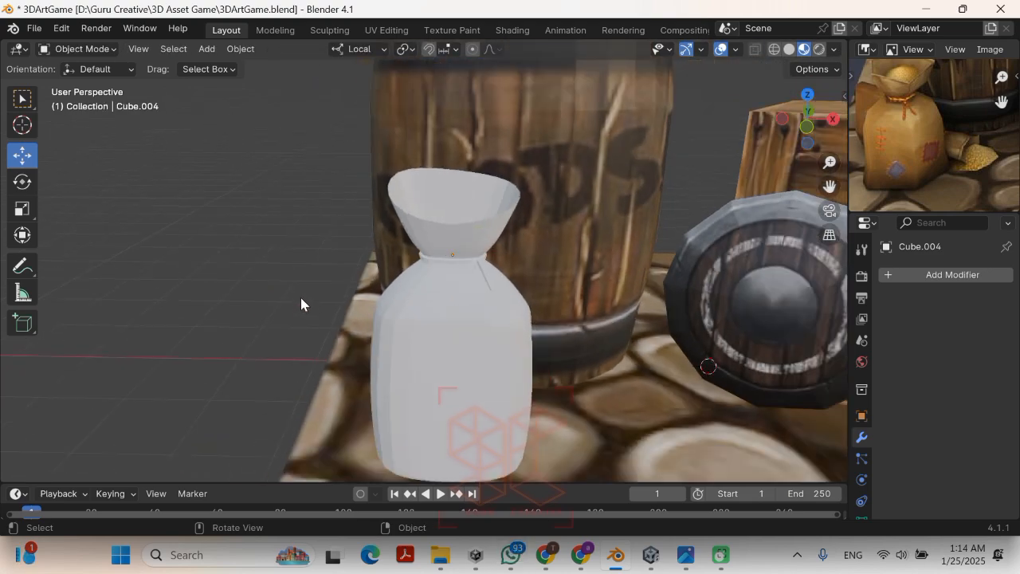
mouse_move(456, 288)
middle_mouse_down()
mouse_move(541, 279)
mouse_move(591, 287)
mouse_move(443, 244)
mouse_move(328, 295)
mouse_move(453, 287)
mouse_move(458, 272)
middle_mouse_up()
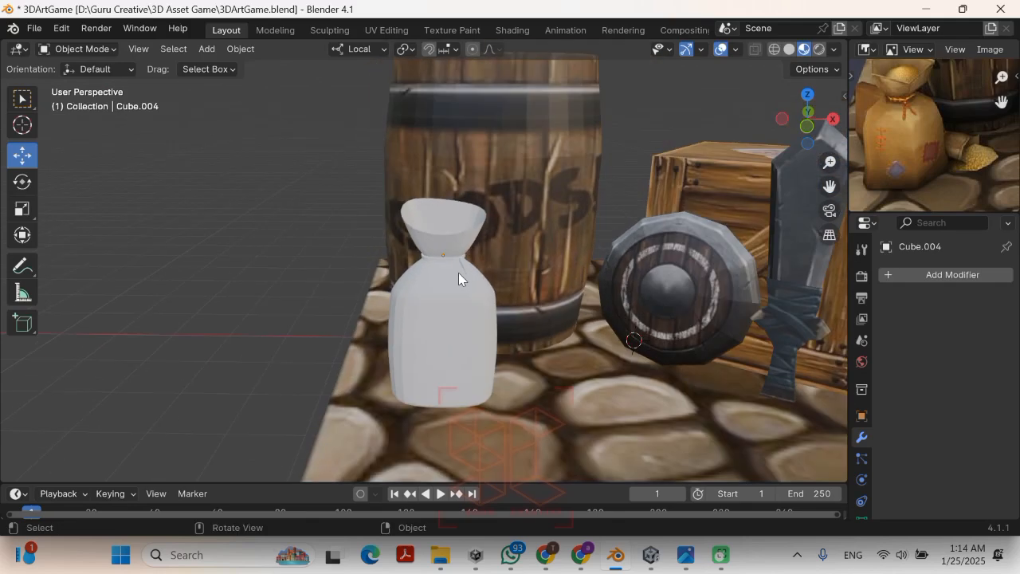
scroll(447, 292, "down", 1)
left_click(454, 300)
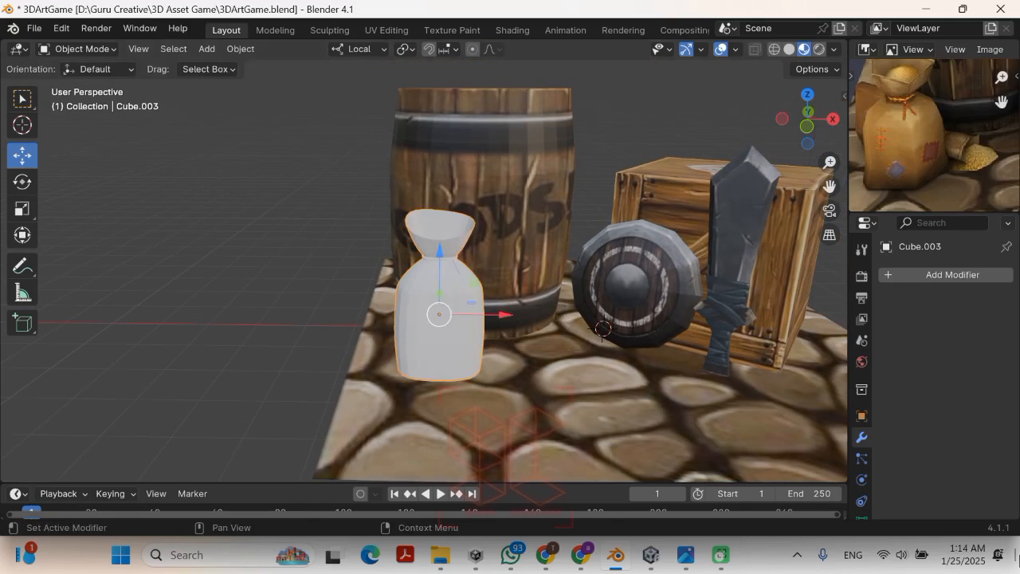
scroll(864, 502, "down", 2)
left_click(861, 510)
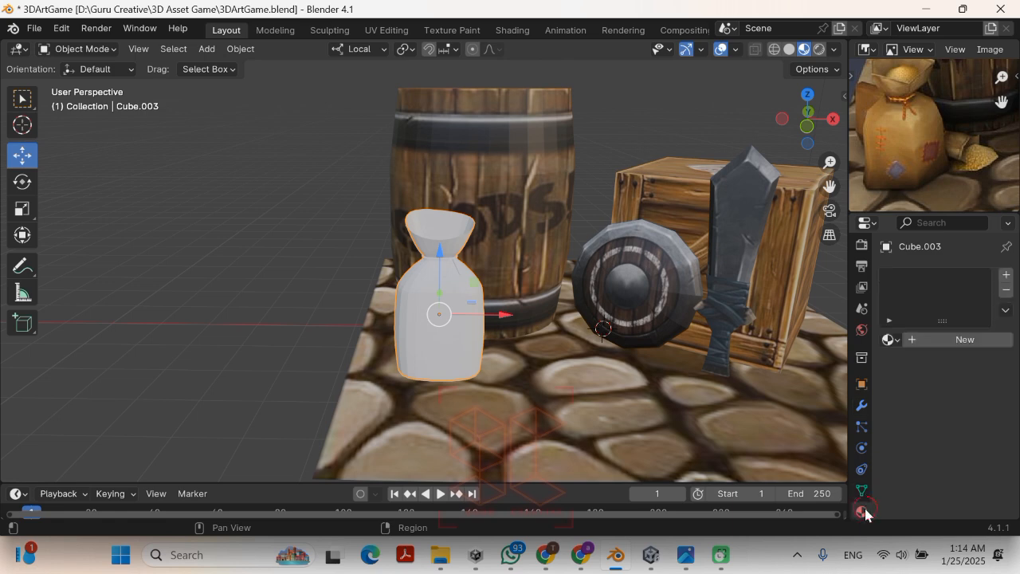
left_click(954, 345)
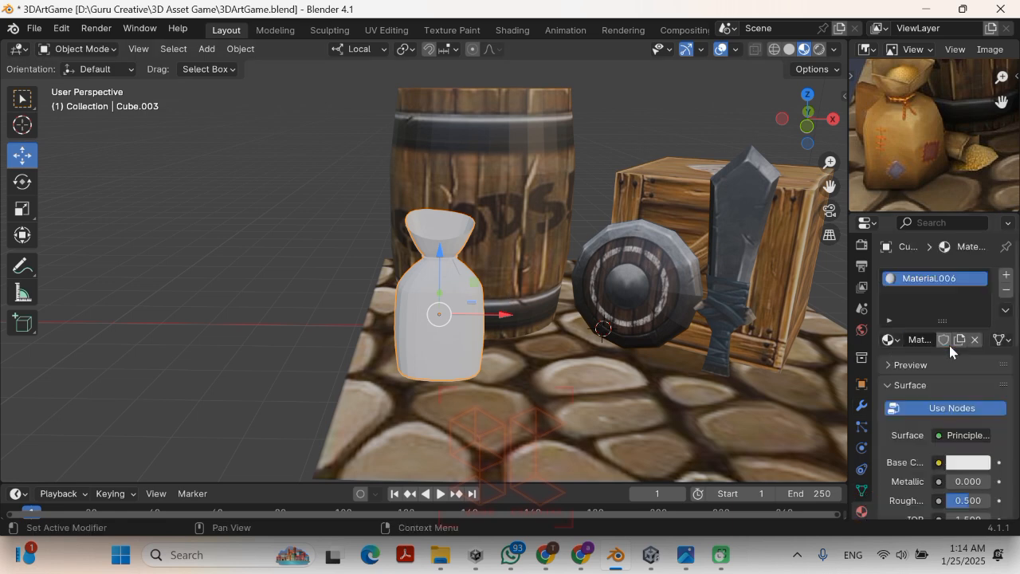
Step: Link an Image Texture to the sack material's base color and load the "Low poly and text..." reference image
left_click(939, 462)
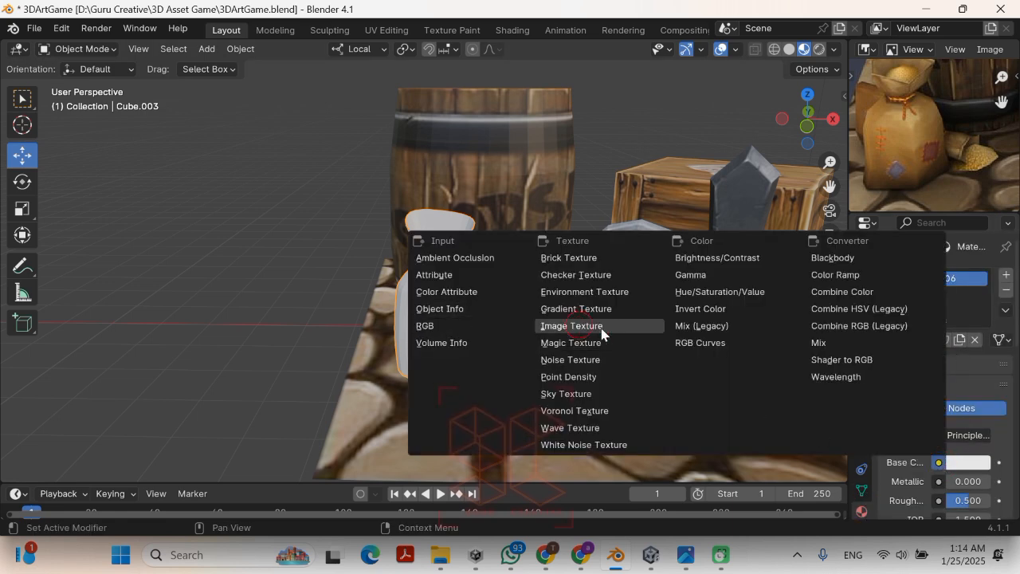
left_click(567, 387)
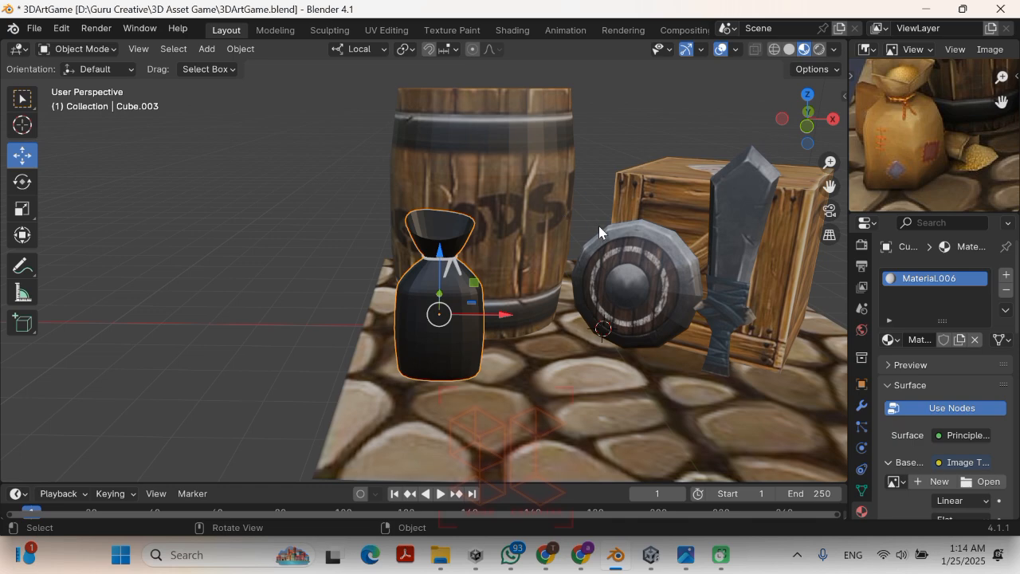
left_click(975, 481)
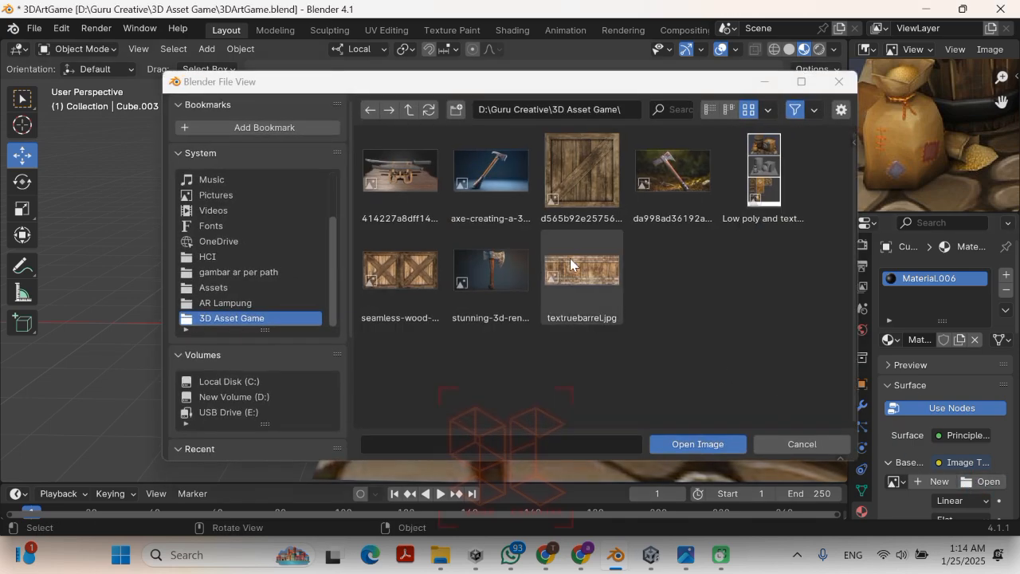
double_click(744, 166)
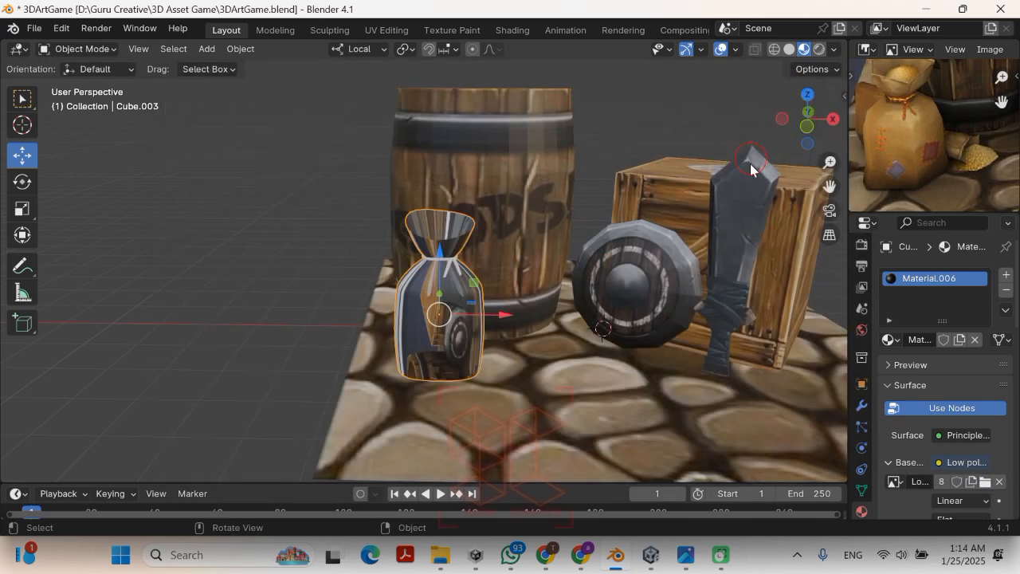
Step: In the UV Editing workspace, select the sack's whole mesh and project its UVs from the front view
left_click(373, 30)
scroll(609, 287, "down", 6)
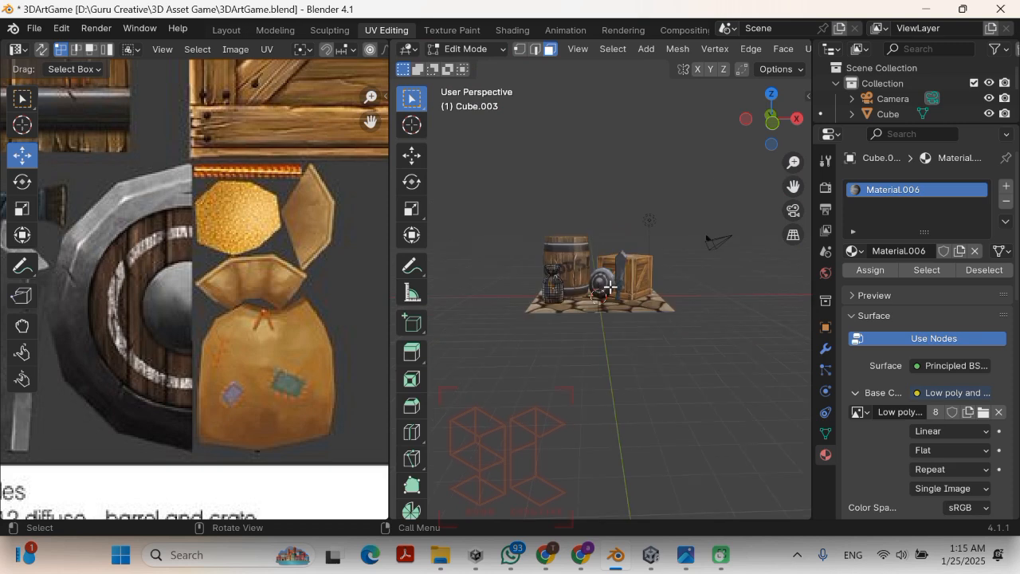
key("1")
scroll(609, 287, "up", 3)
key("a")
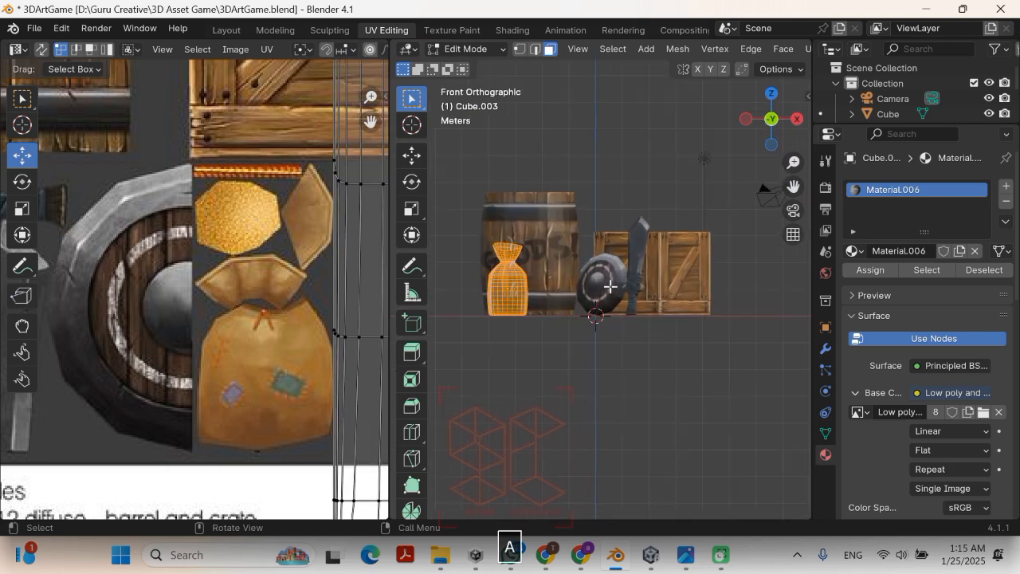
left_click(807, 49)
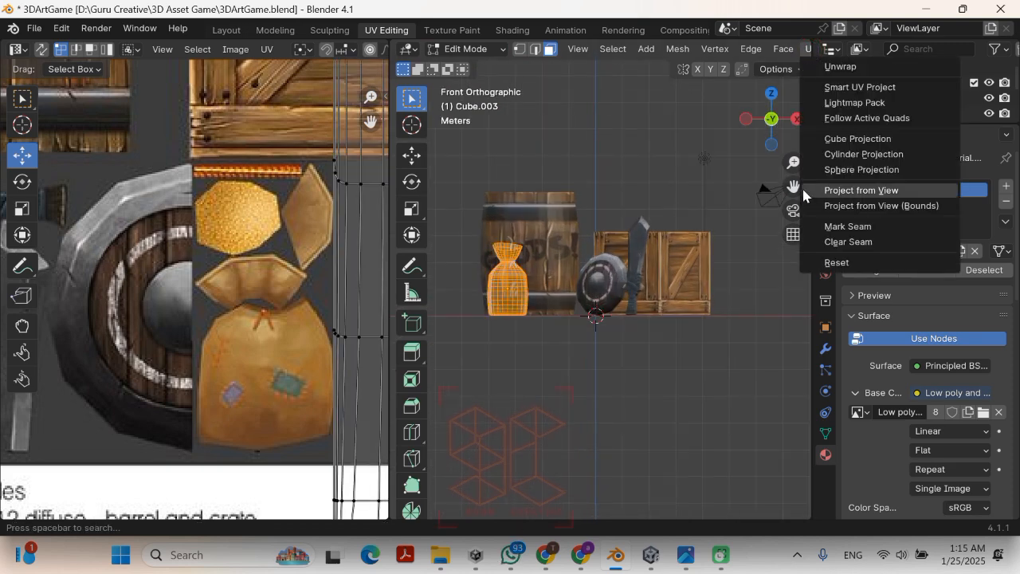
left_click(829, 191)
Step: Move the projected sack UVs onto the grain sack artwork in the texture sheet
scroll(295, 209, "down", 5)
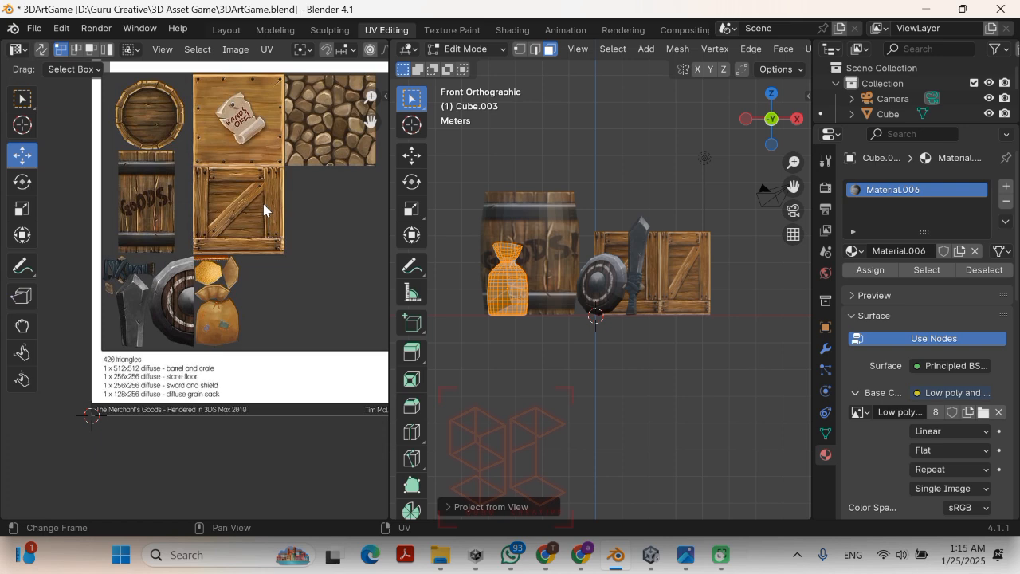
scroll(204, 196, "down", 2)
left_click(187, 165, "shift")
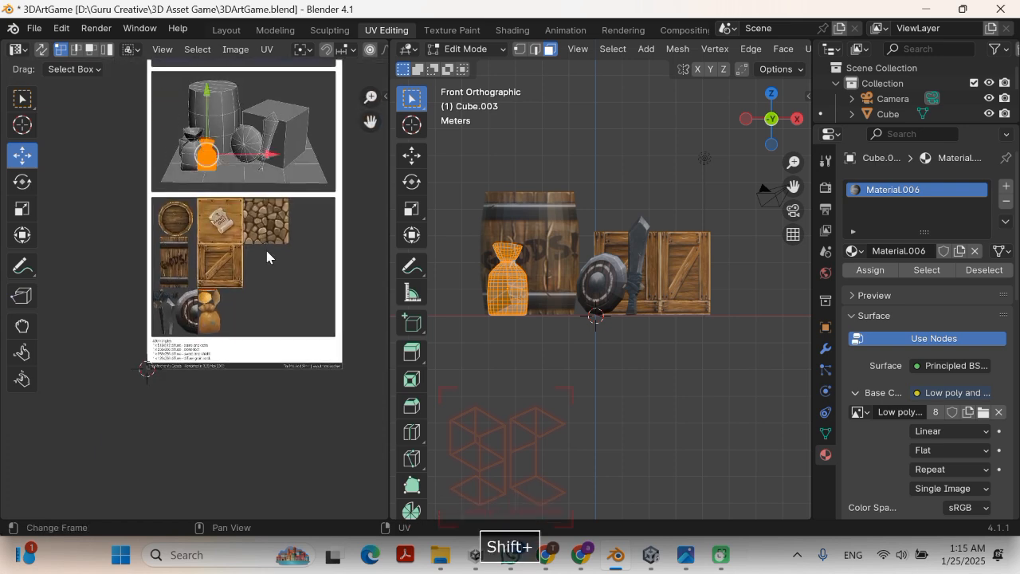
key("g")
left_click(267, 330)
scroll(254, 303, "up", 5)
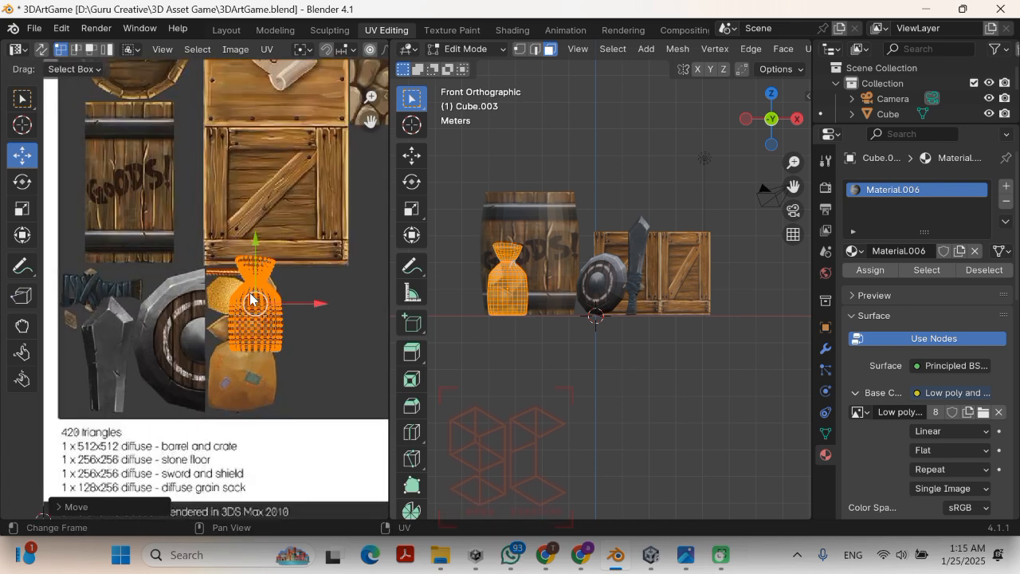
key("g")
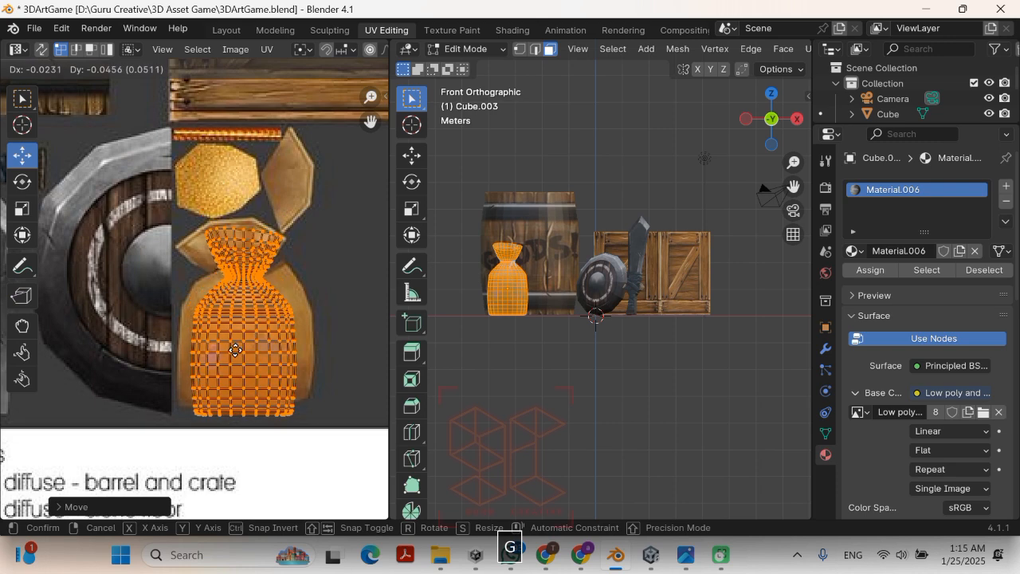
left_click(311, 339)
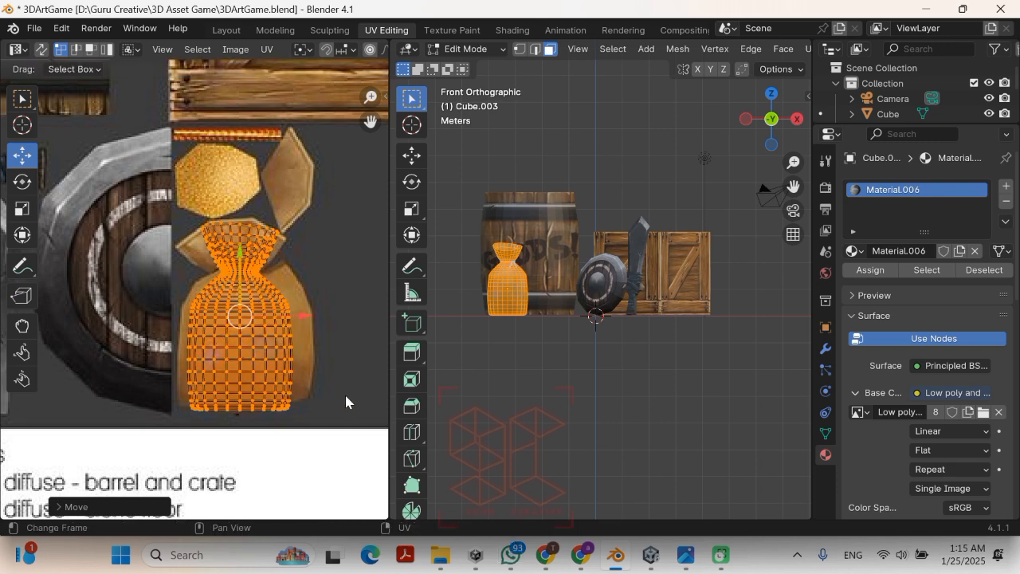
Step: Scale the sack UVs vertically and horizontally and reposition them to fit within the sack body artwork
key("g")
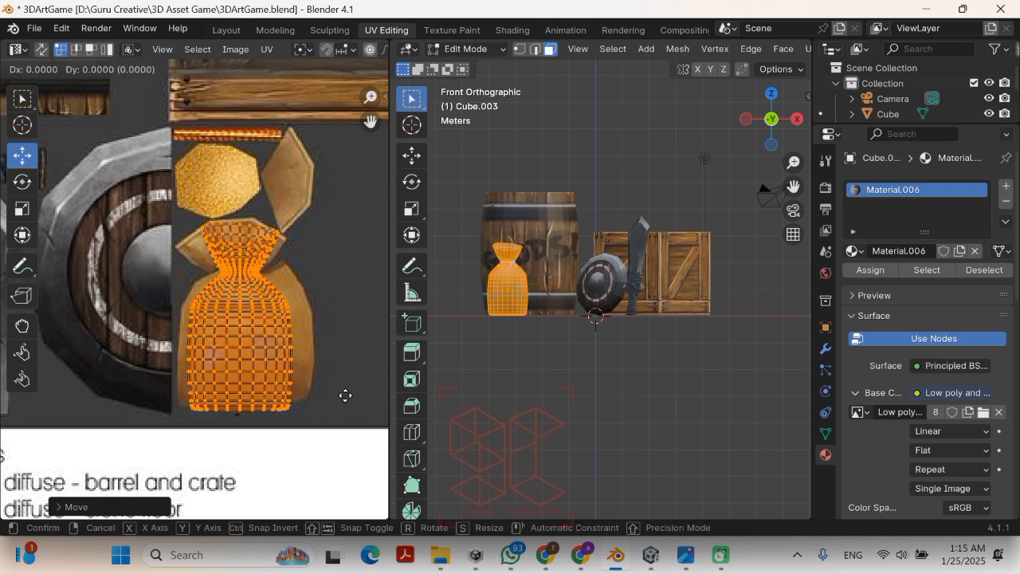
key("Escape")
key("s")
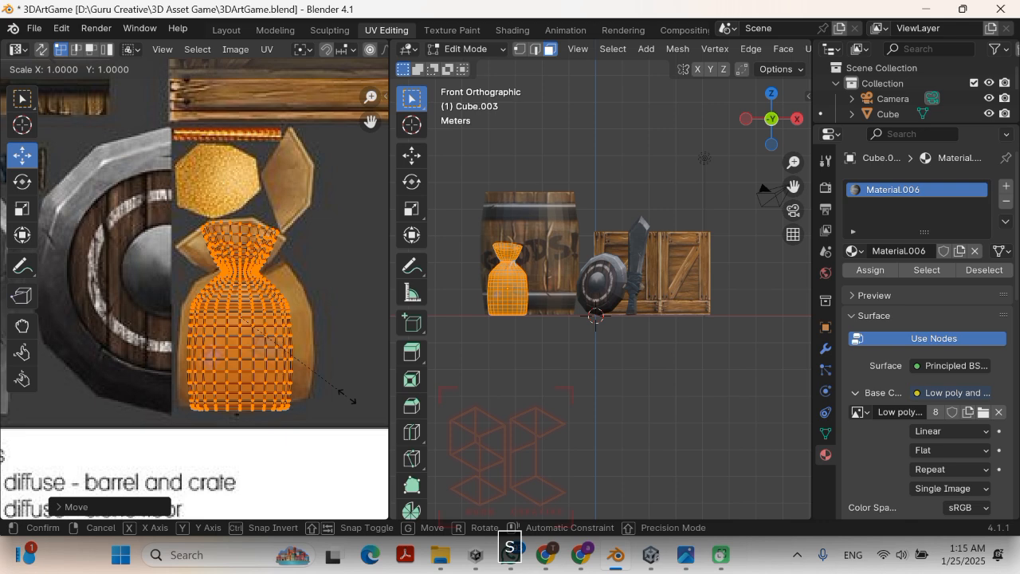
left_click(337, 390)
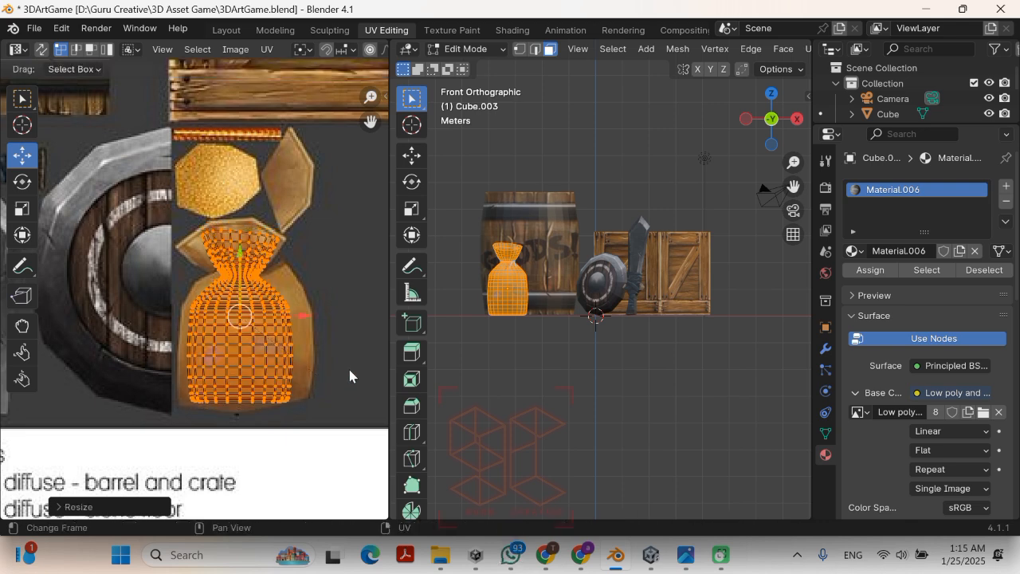
key("s")
left_click(344, 318)
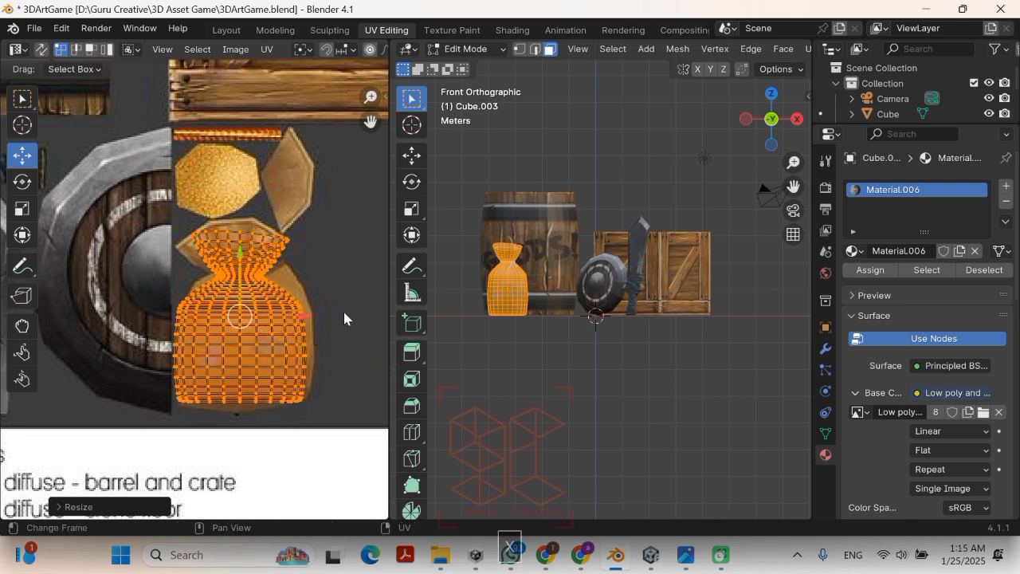
middle_click_drag(332, 285, 360, 267, "shift")
key("g")
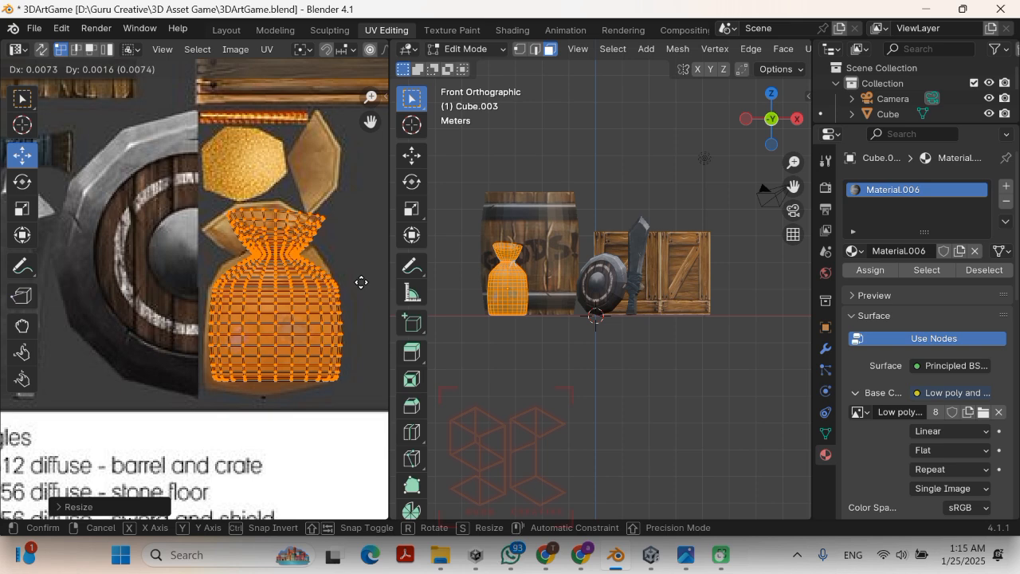
left_click(361, 282)
key("s")
left_click(366, 315)
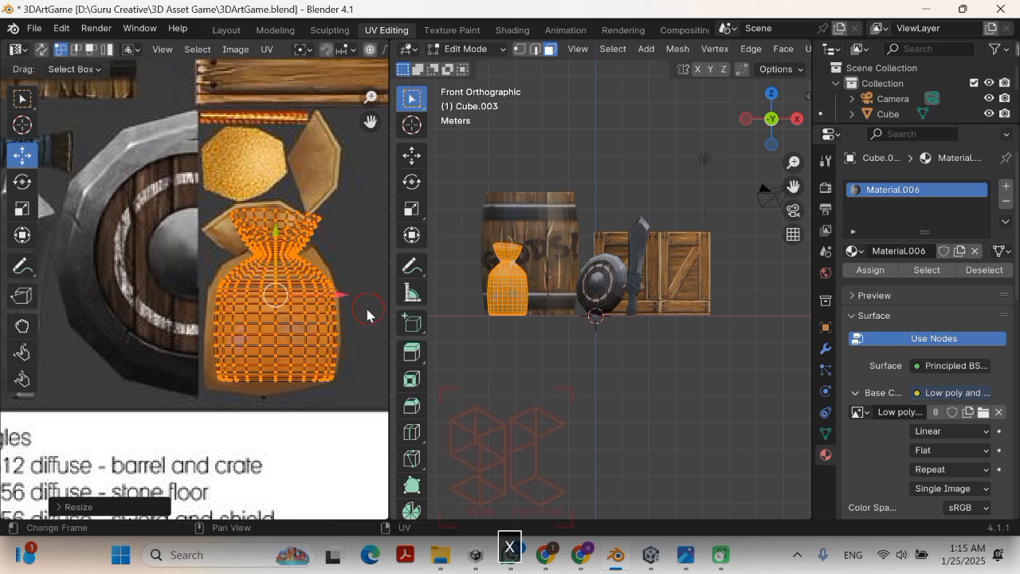
Step: Select the UVs of the sack's flared neck, then rotate and move them over the sack collar artwork
left_click_drag(196, 175, 357, 257)
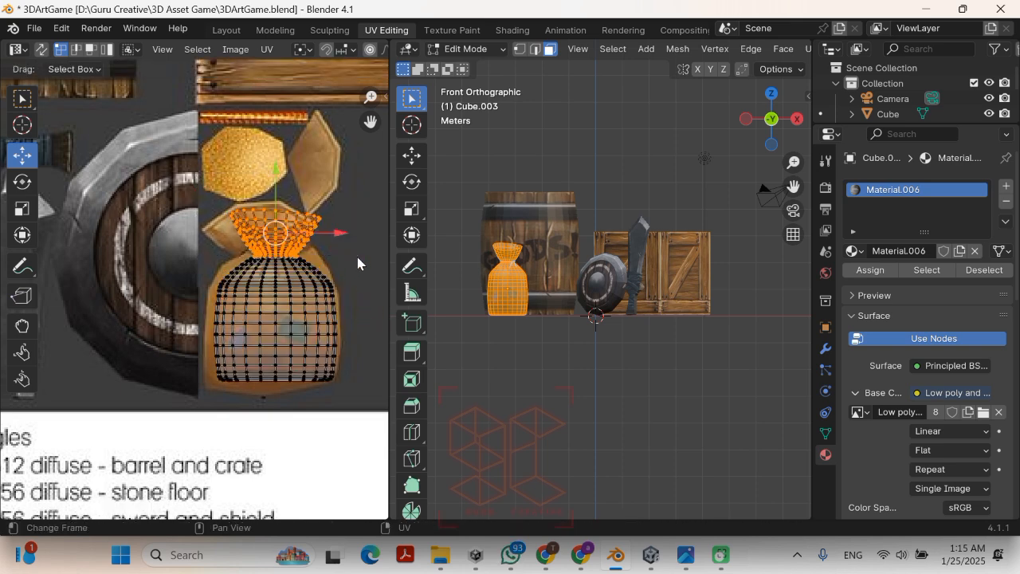
left_click_drag(210, 191, 371, 249)
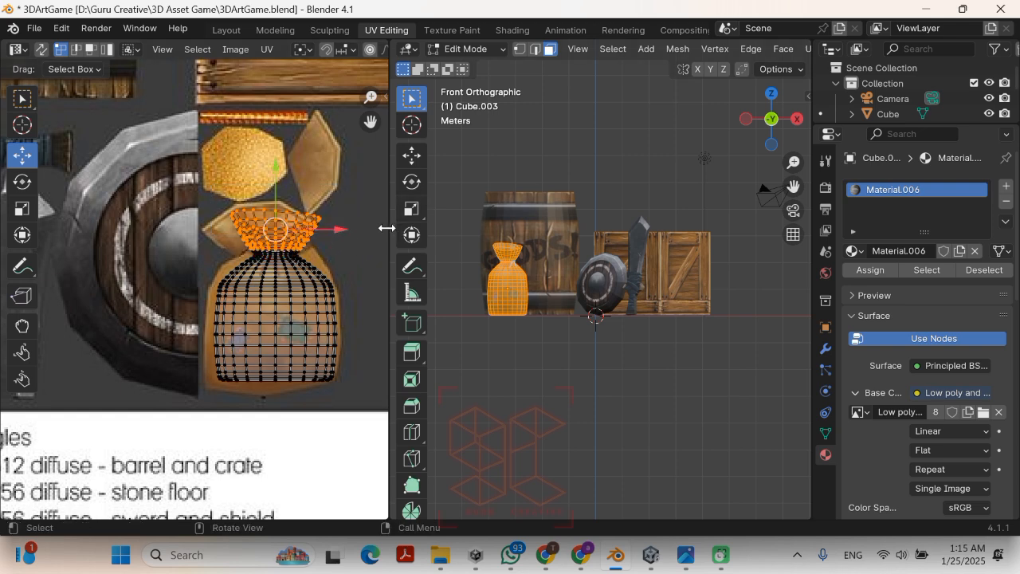
key("r")
left_click(1, 237)
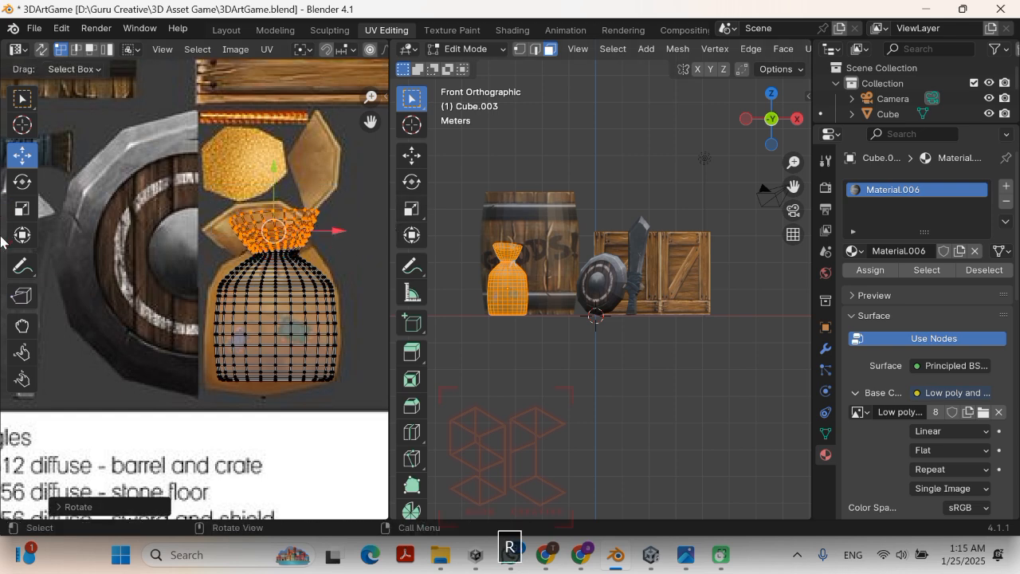
key("g")
left_click(254, 238)
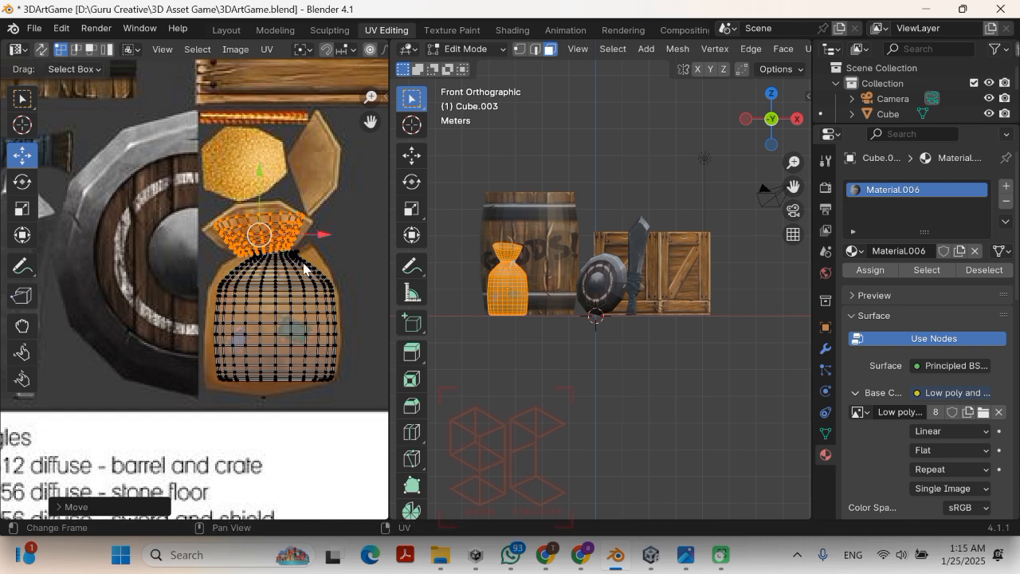
Step: Move the upper-left corner UVs of the neck out to the left tip of the collar artwork
scroll(295, 256, "up", 4)
middle_click_drag(316, 220, 286, 242, "shift")
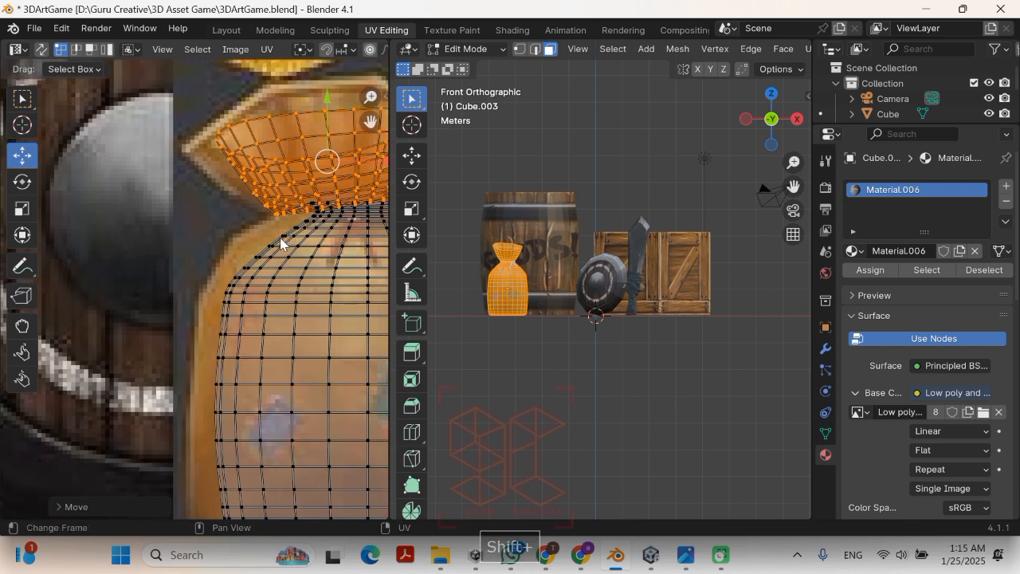
scroll(277, 245, "down", 4)
left_click_drag(277, 232, 278, 228)
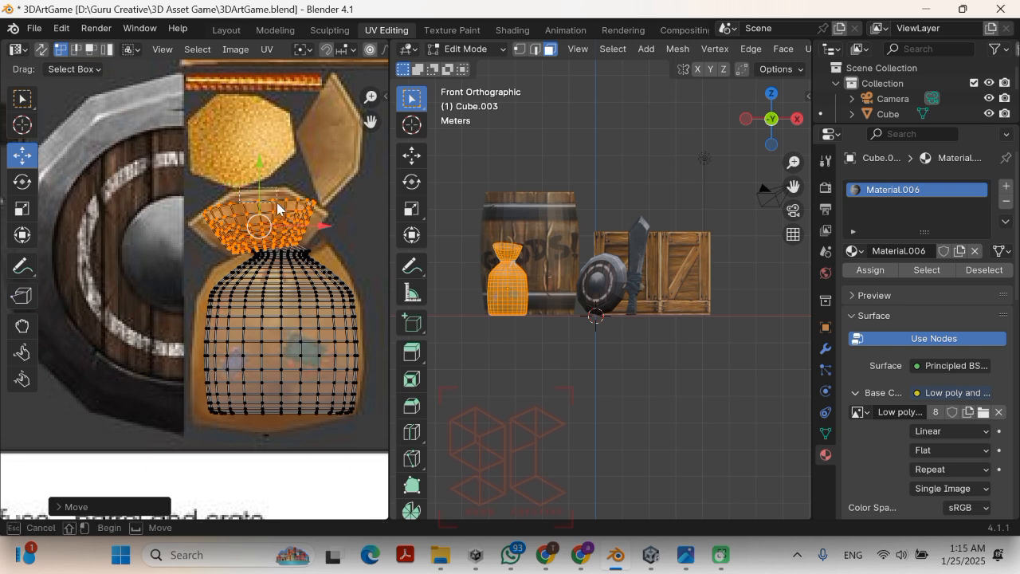
left_click(280, 207, "alt")
left_click_drag(259, 139, 255, 127)
left_click(210, 215)
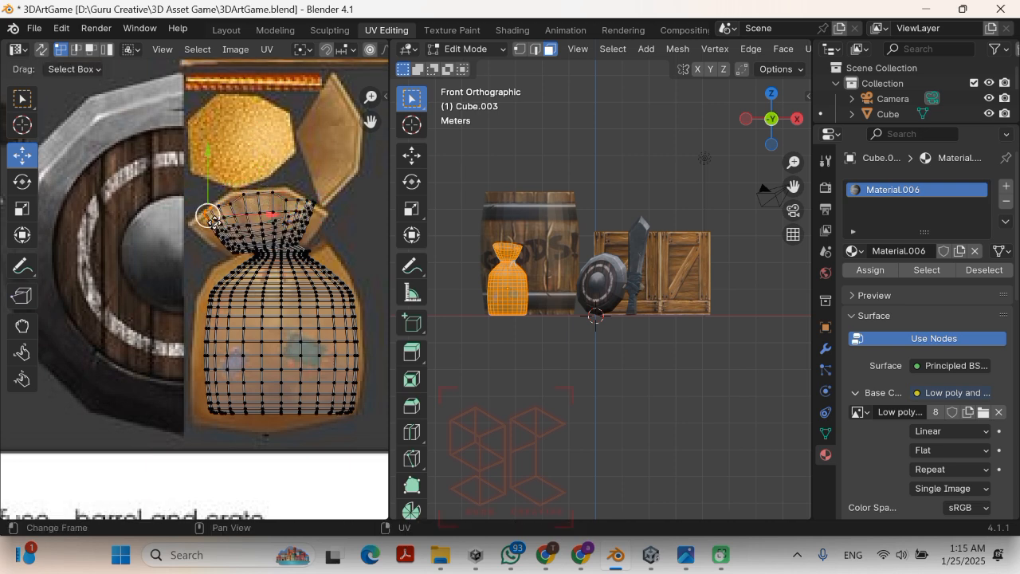
key("g")
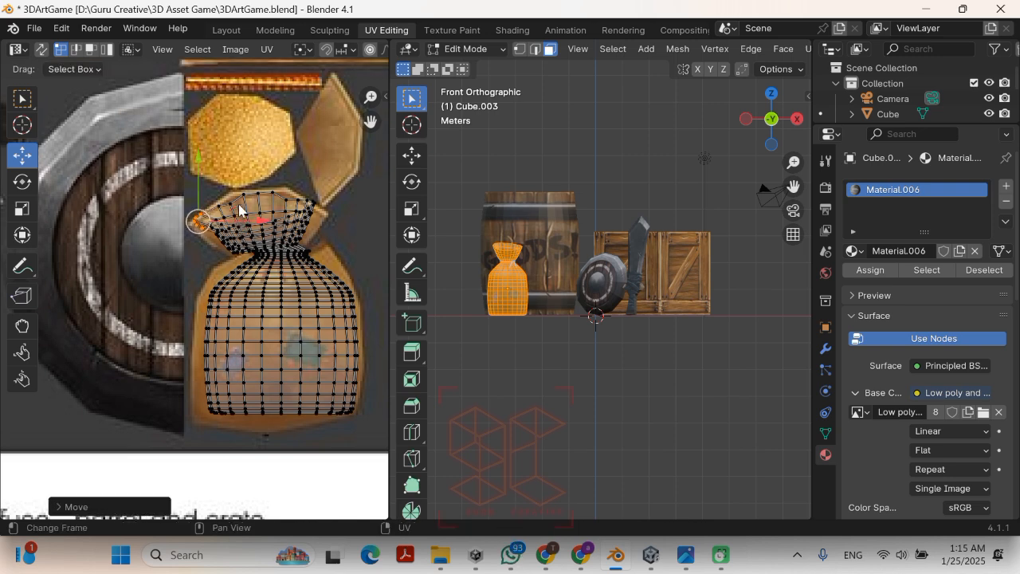
Step: Move the neck's upper-edge UVs up to the collar artwork's top edge and its right corner UVs out to the collar's right tip
left_click(233, 204)
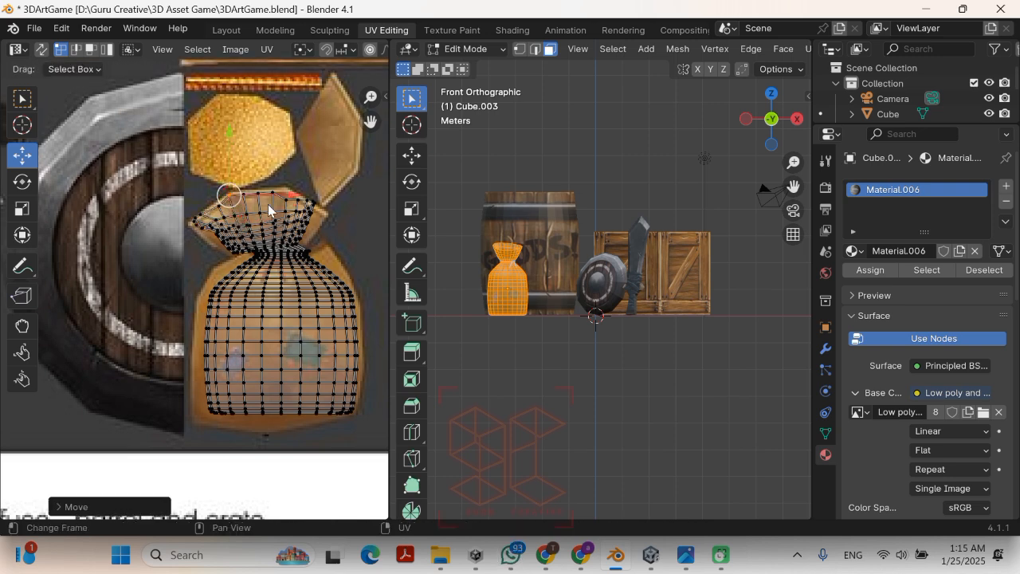
key("g")
left_click(290, 199)
key("ctrl+z")
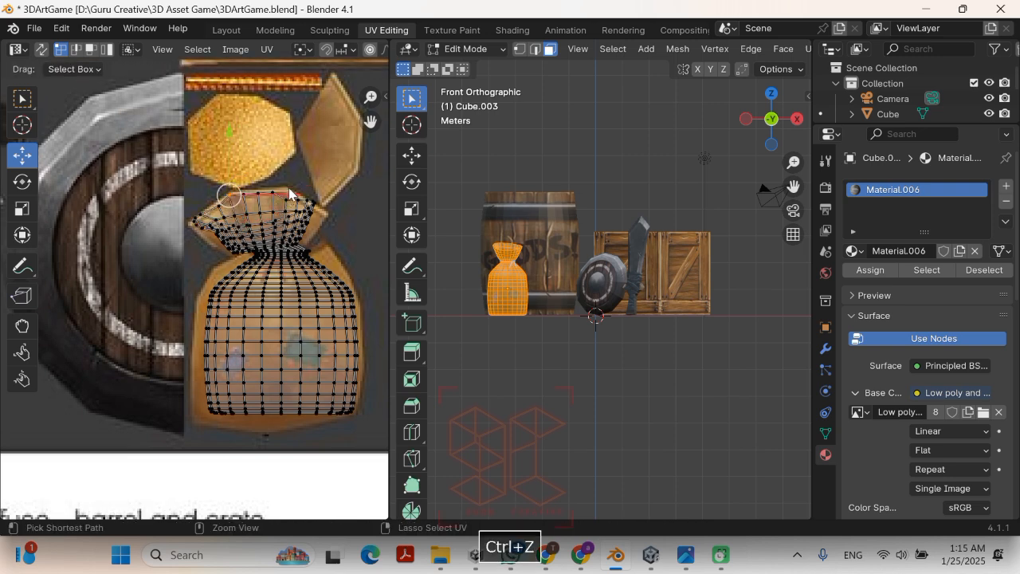
key("g")
left_click(339, 262)
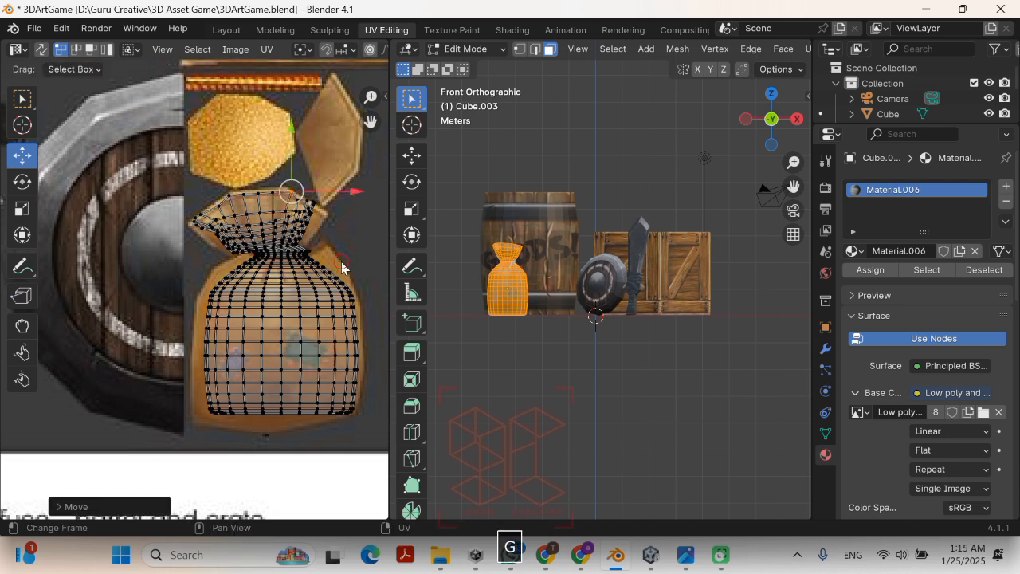
left_click(310, 196)
key("g")
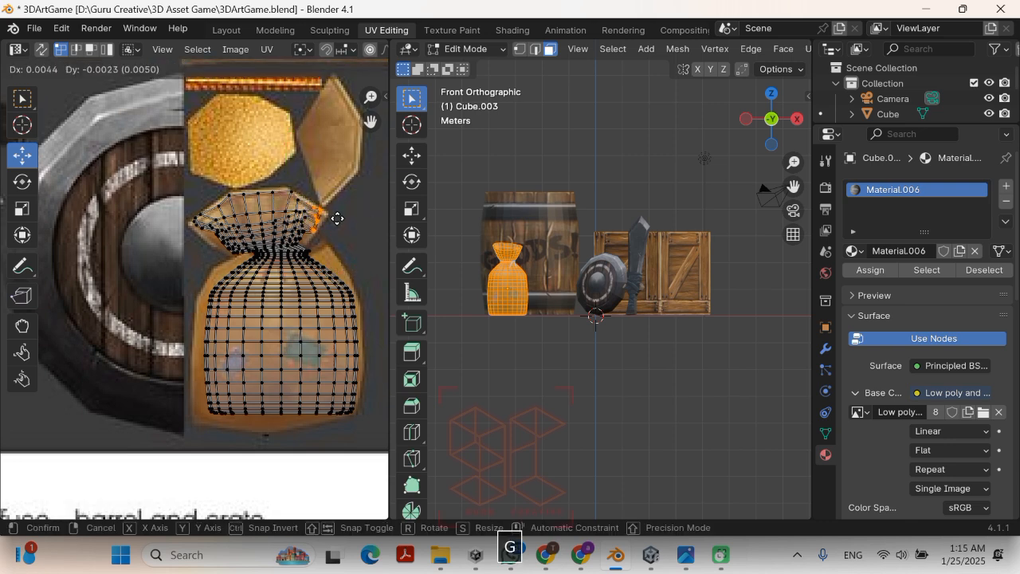
left_click(336, 219)
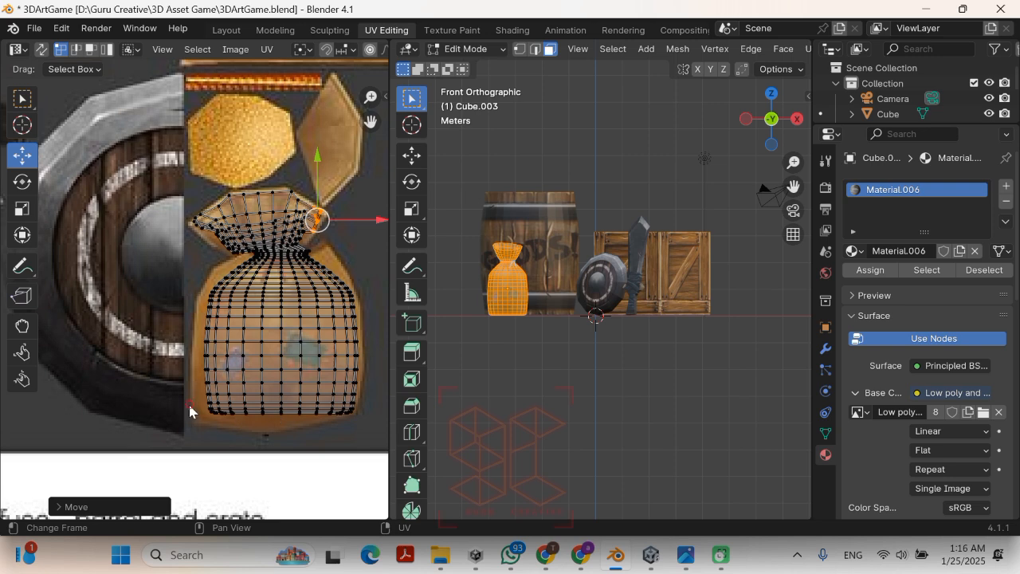
Step: Move the left part of the sack's bottom-row UVs down and its left-side UVs outward to follow the sack artwork's outline
left_click_drag(189, 410, 295, 452)
key("g")
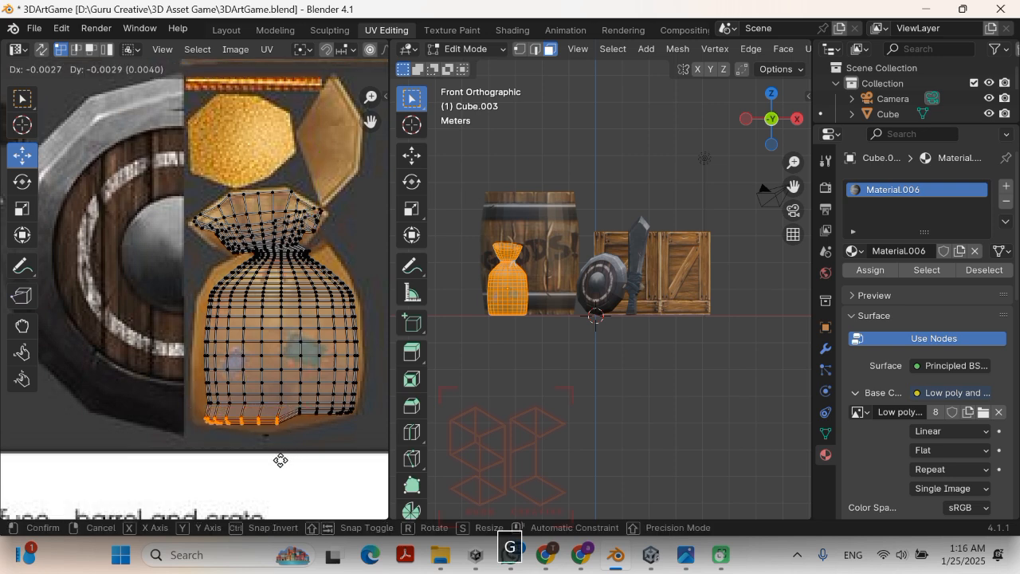
left_click(280, 459)
left_click_drag(198, 287, 198, 329)
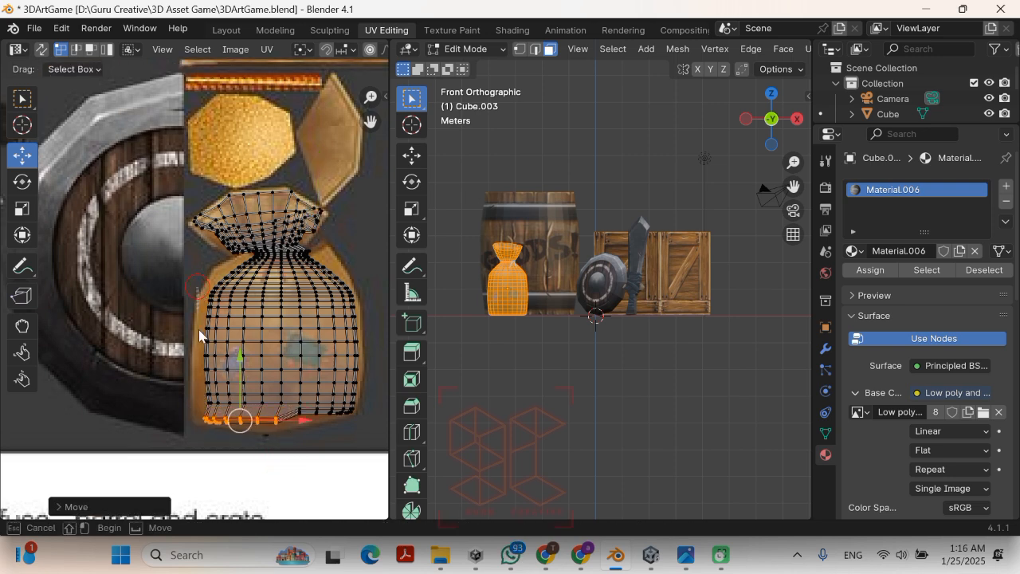
left_click_drag(215, 403, 217, 415)
key("g")
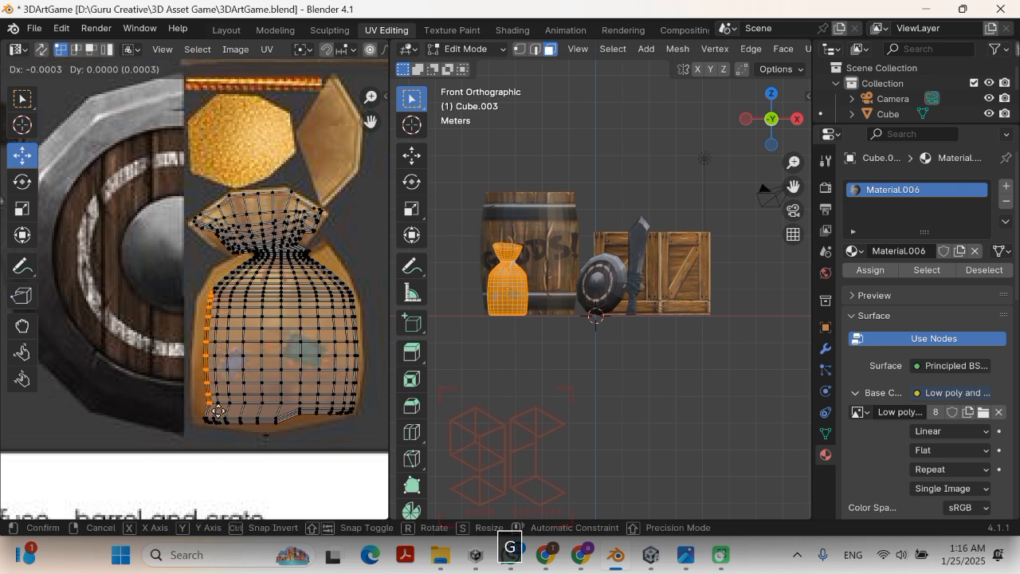
left_click(228, 429)
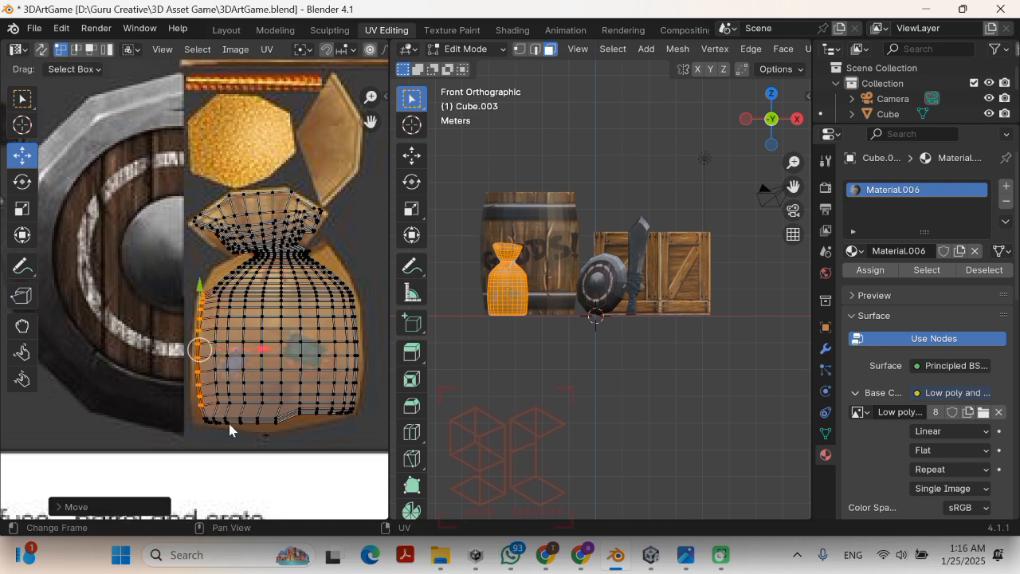
Step: Lower the UV points just right of the bottom row's centre to the bottom edge of the sack artwork
left_click(303, 420)
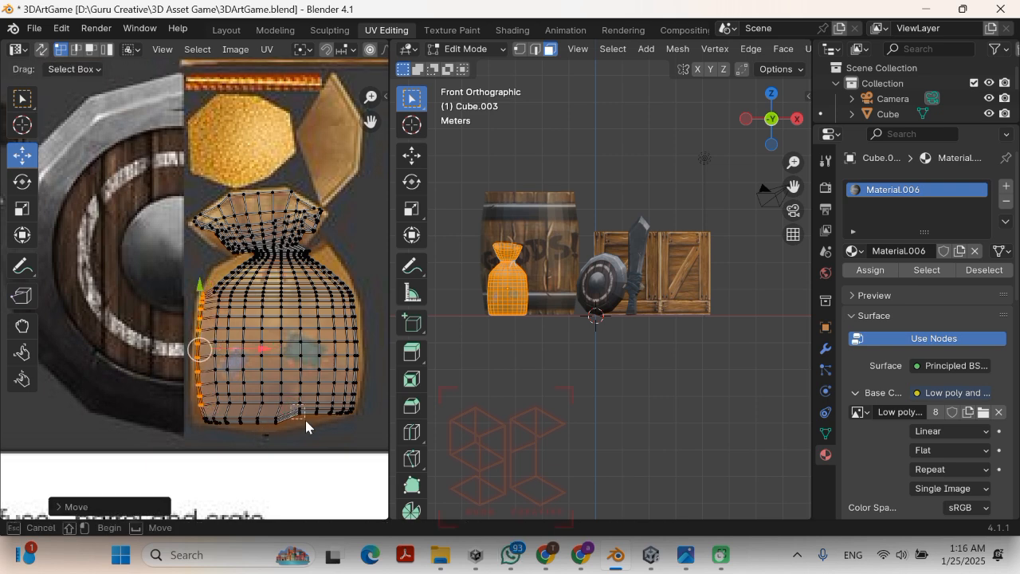
key("g")
left_click(318, 428)
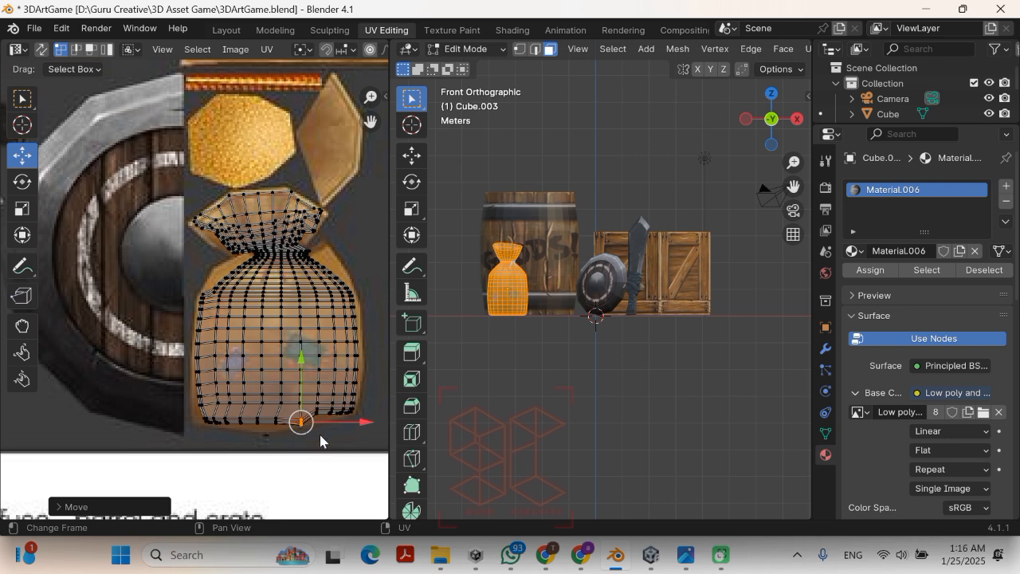
left_click_drag(320, 435, 312, 411)
key("g")
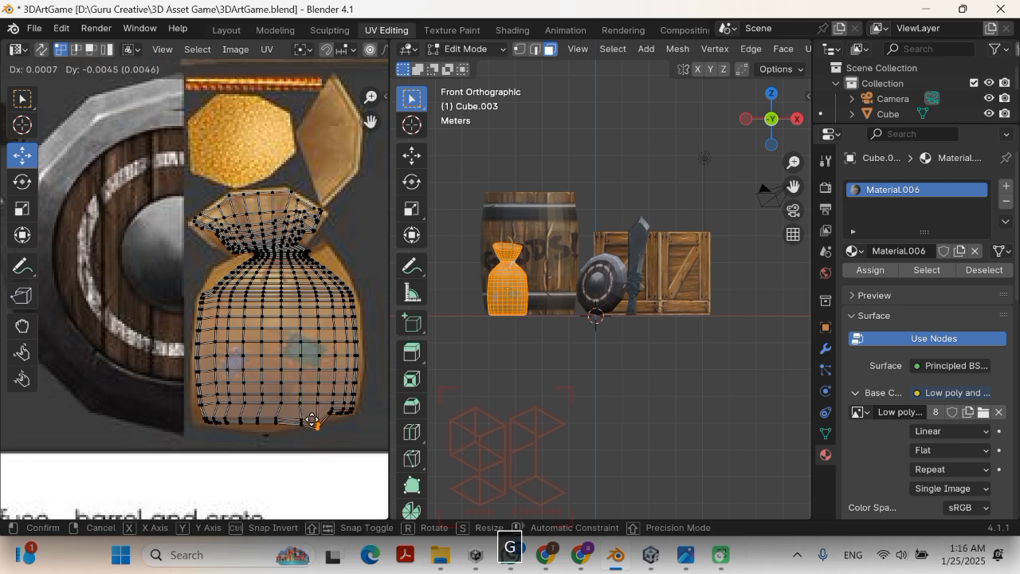
left_click(317, 416)
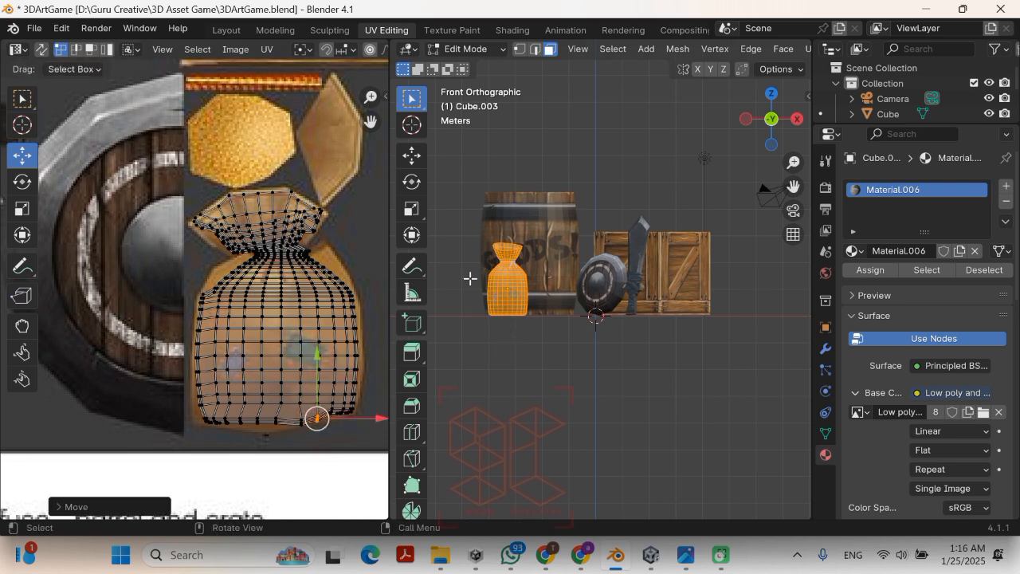
Step: Leave Edit Mode and inspect the textured sack beside the barrel, both close up and from farther away
key("Tab")
scroll(560, 275, "up", 4)
middle_click_drag(560, 275, 620, 335, "shift")
scroll(570, 326, "down", 5)
scroll(572, 320, "up", 5)
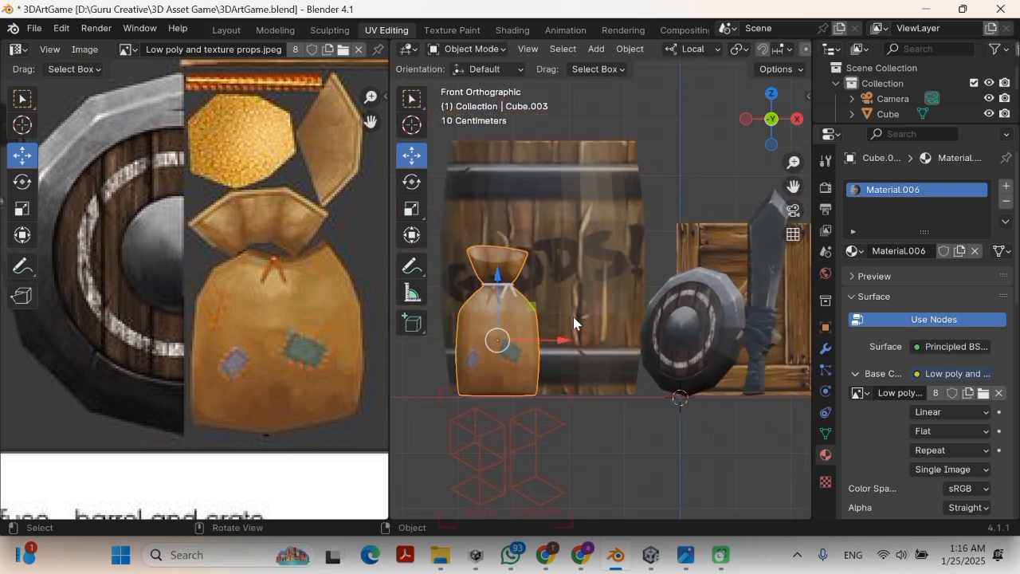
scroll(580, 313, "down", 4)
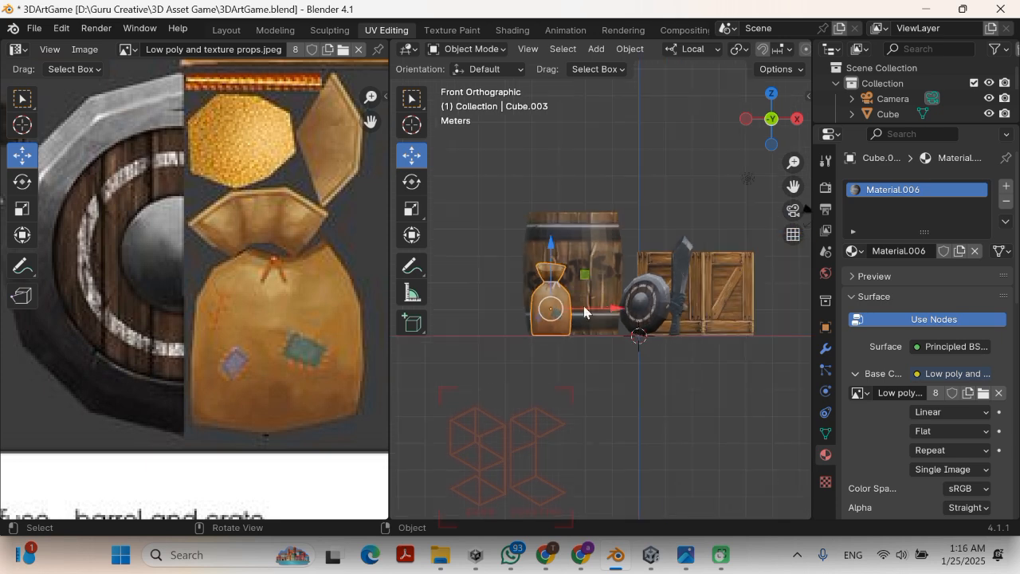
scroll(549, 295, "up", 4)
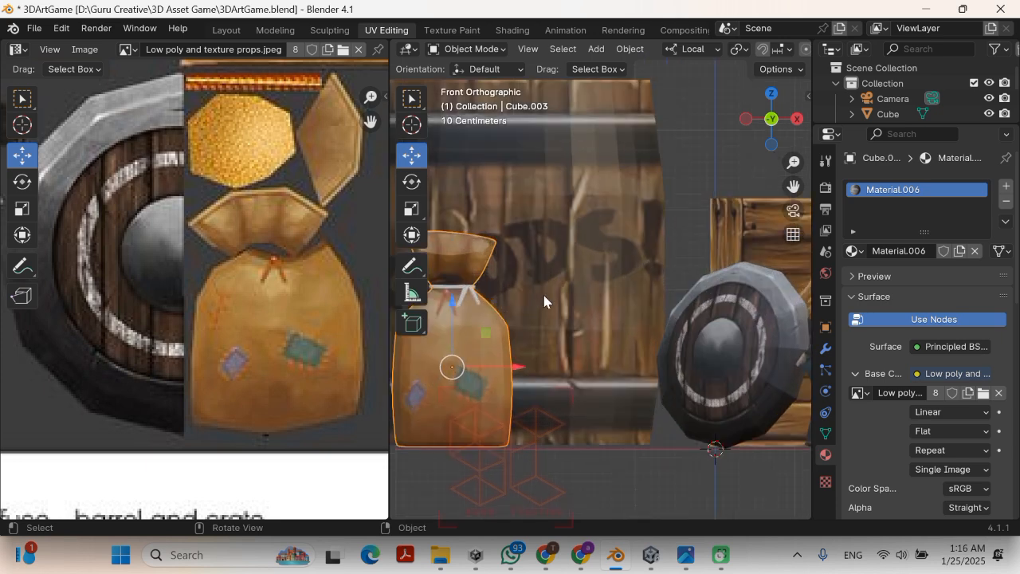
Step: Give the rope tie around the sack's neck a new material whose base color is an Image Texture using the Low poly and texture props image
left_click(469, 294)
middle_click_drag(472, 303, 616, 335, "shift")
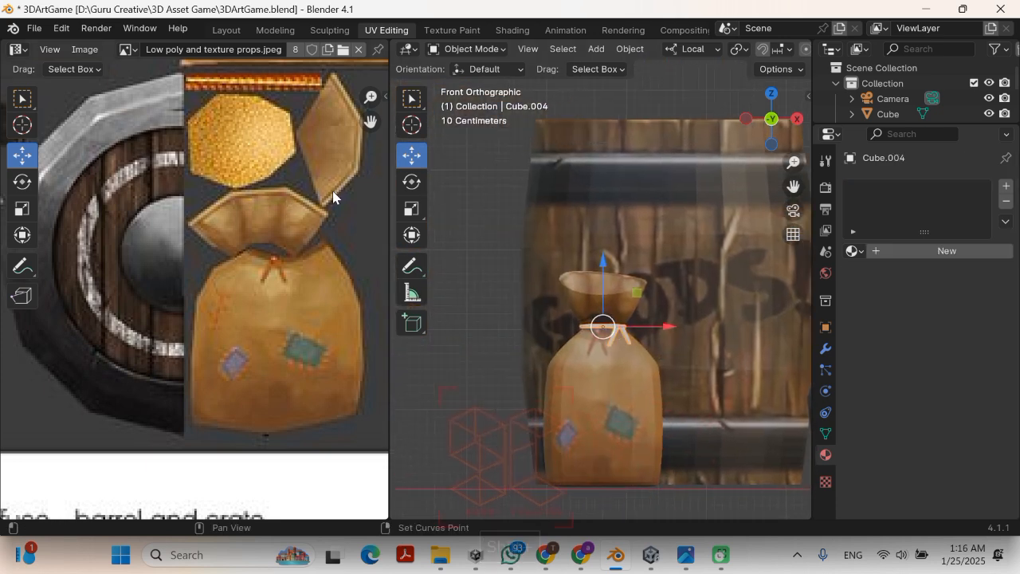
left_click(935, 251)
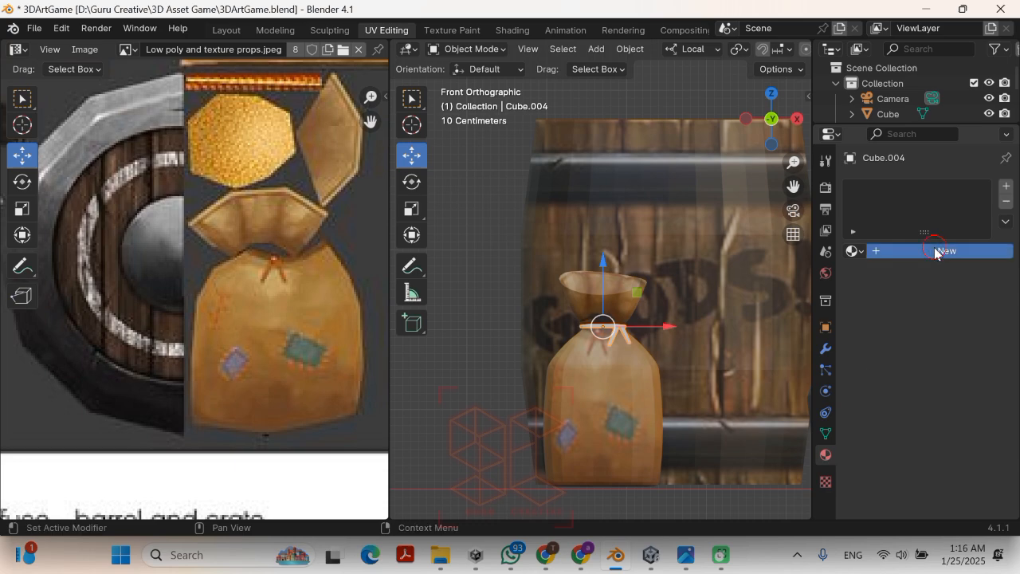
left_click(916, 374)
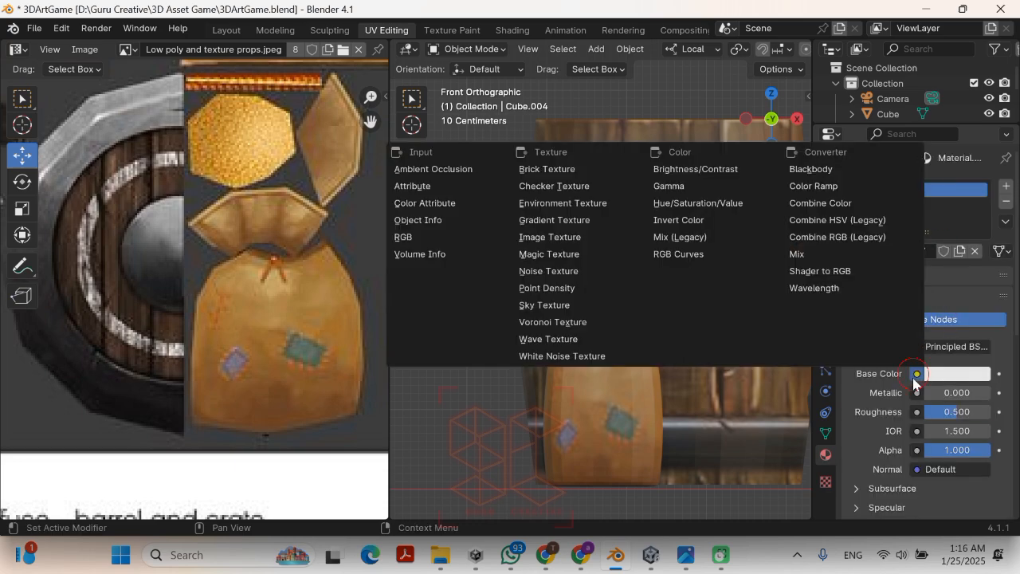
left_click(550, 237)
left_click(973, 392)
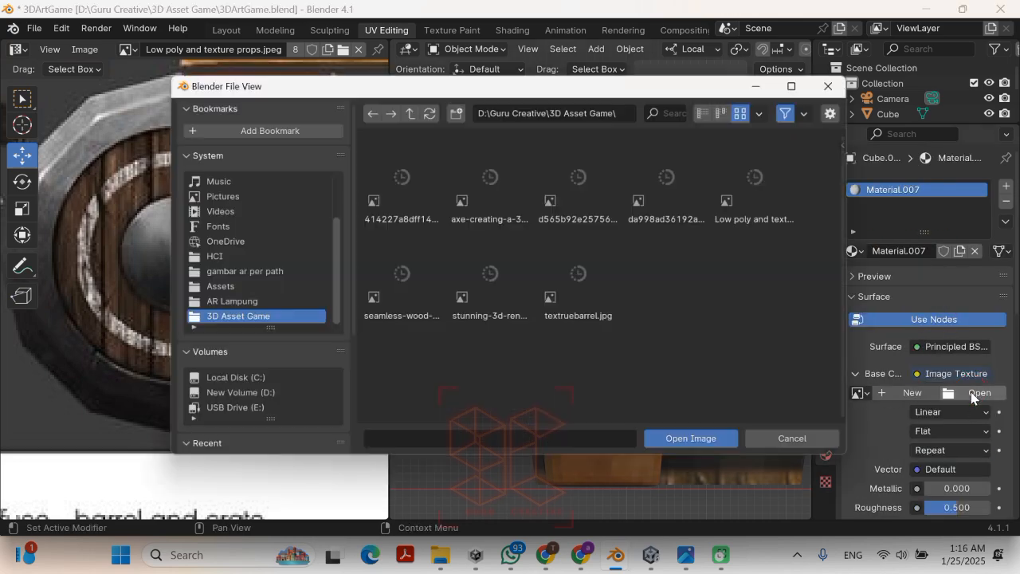
double_click(789, 163)
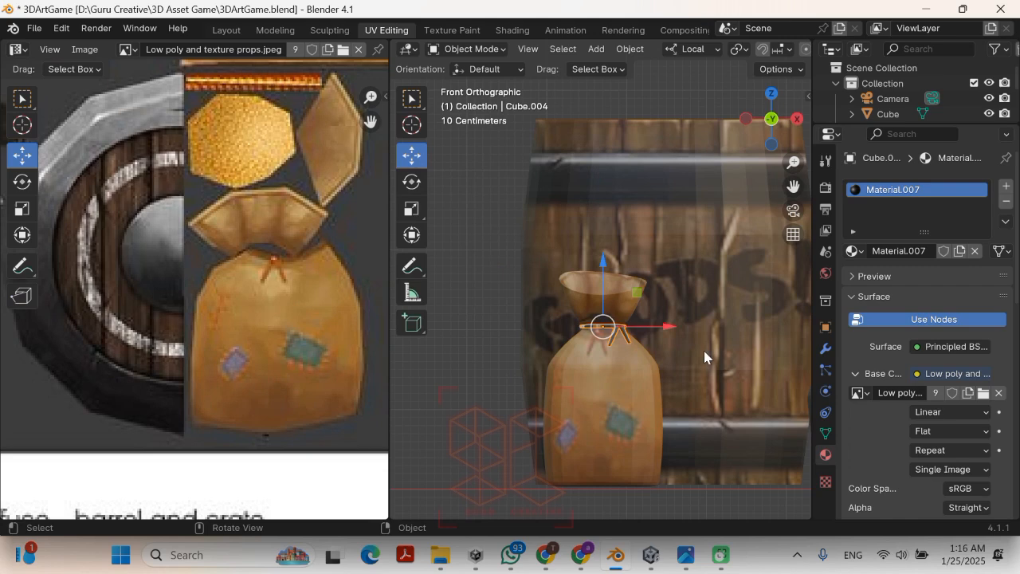
key("Tab")
key("Tab")
key("a")
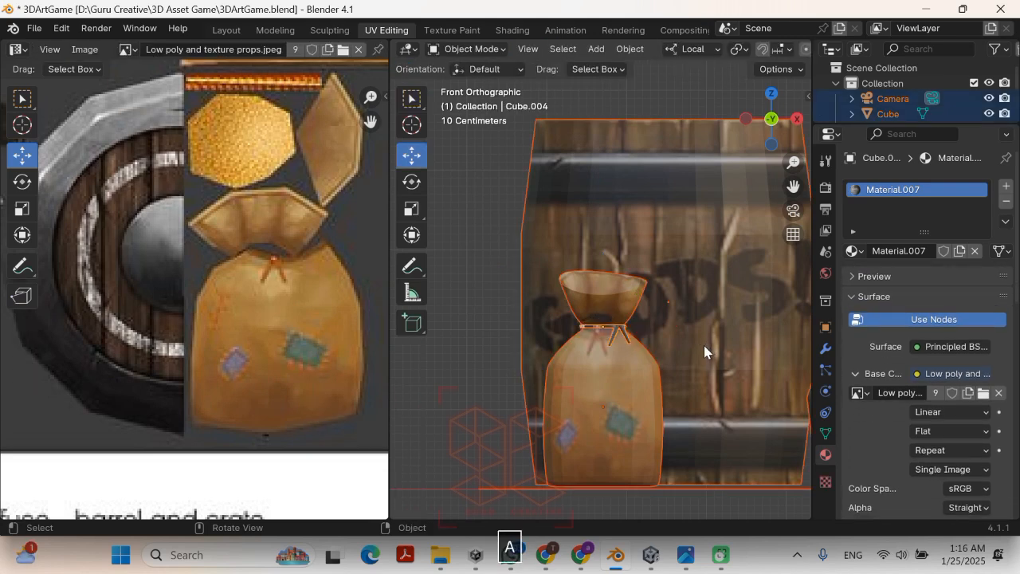
key("Escape")
key("alt+a")
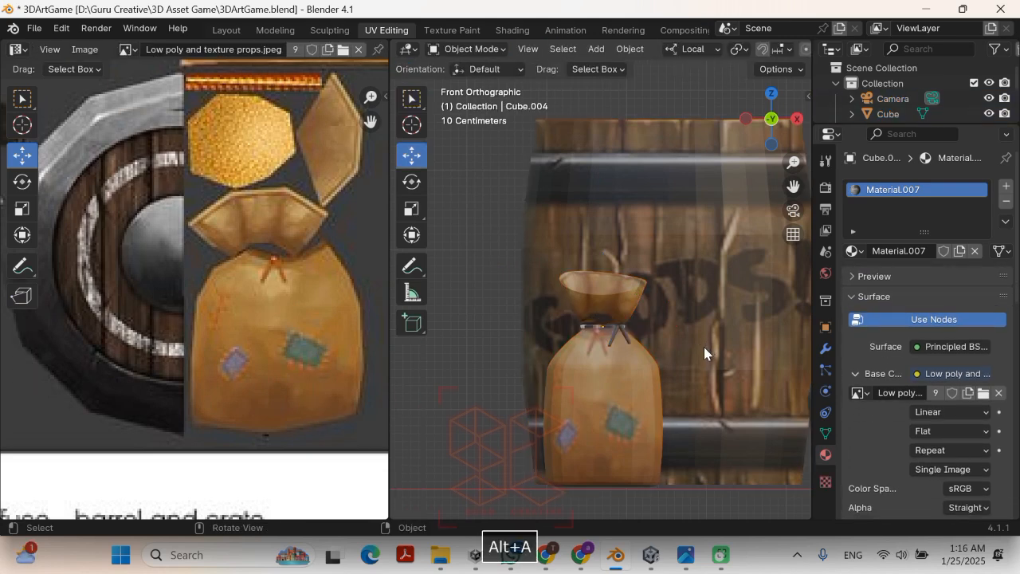
Step: Unwrap all faces of the rope tie with Project from View in the front view, widening the 3D viewport to reach the UV commands
left_click(615, 337)
key("Tab")
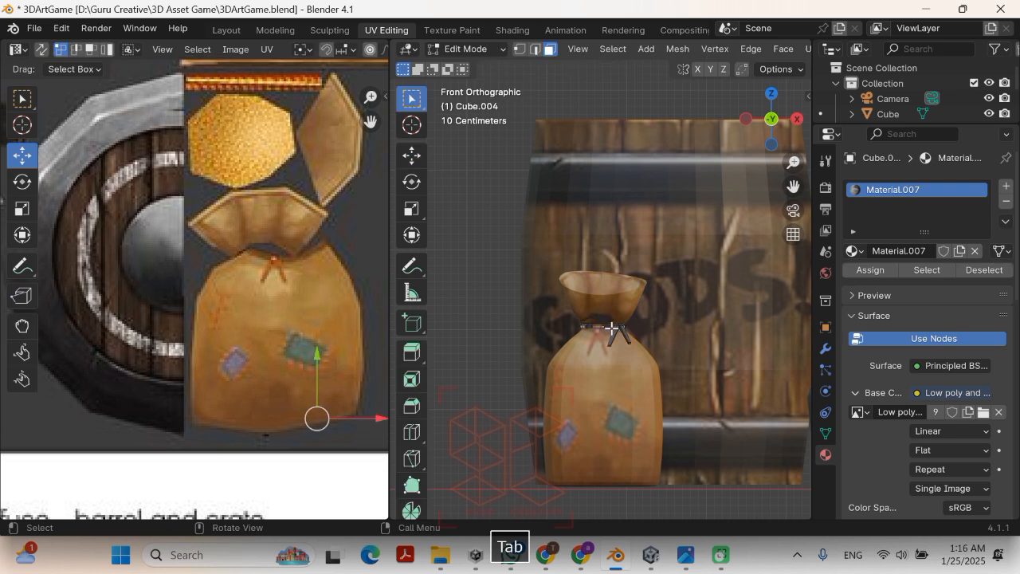
key("a")
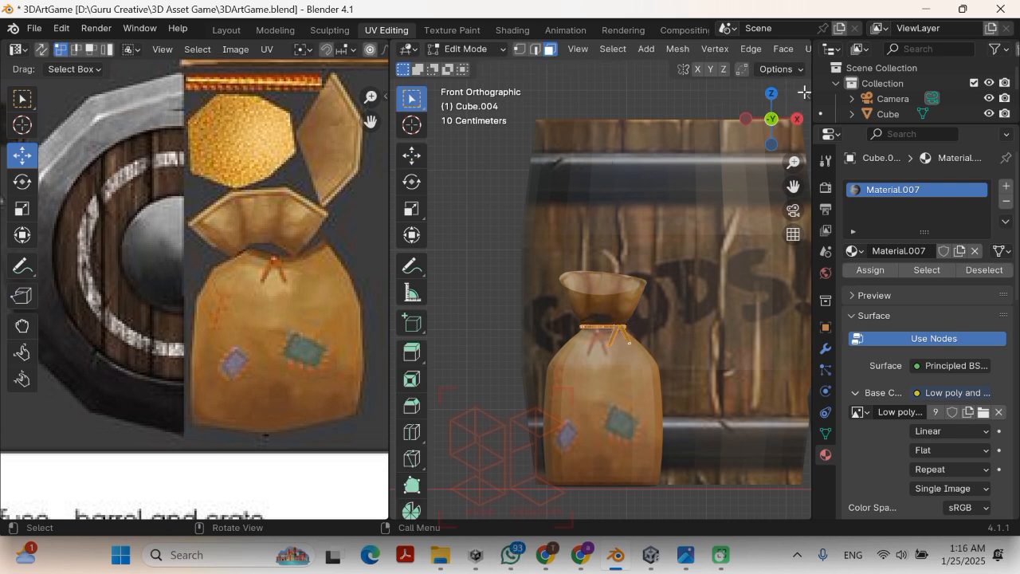
left_click_drag(813, 84, 879, 83)
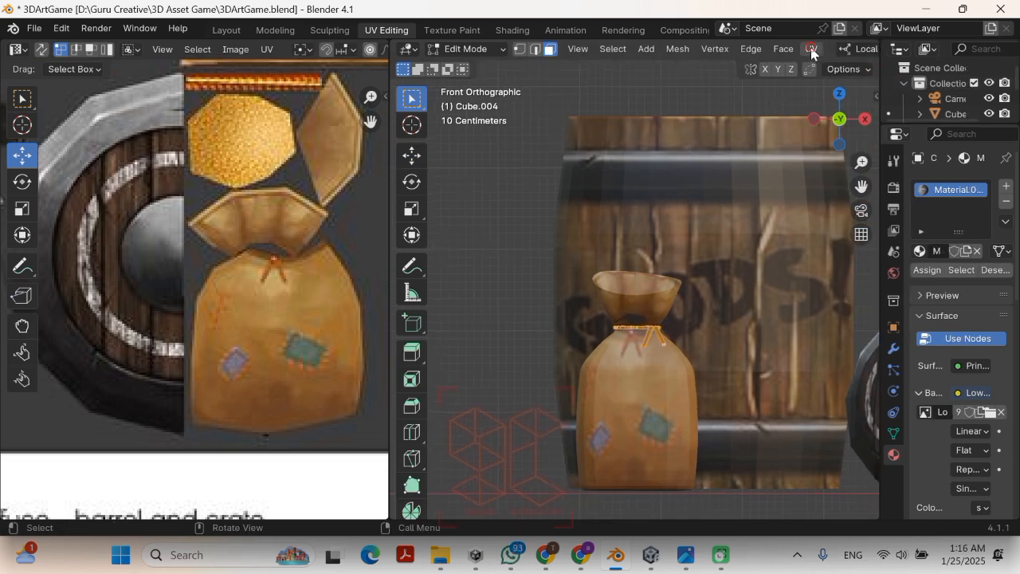
left_click(811, 48)
left_click(826, 192)
Step: Move the projected rope UVs onto the orange rope strip in the texture sheet and scale them down to the strip's length
scroll(290, 205, "down", 6)
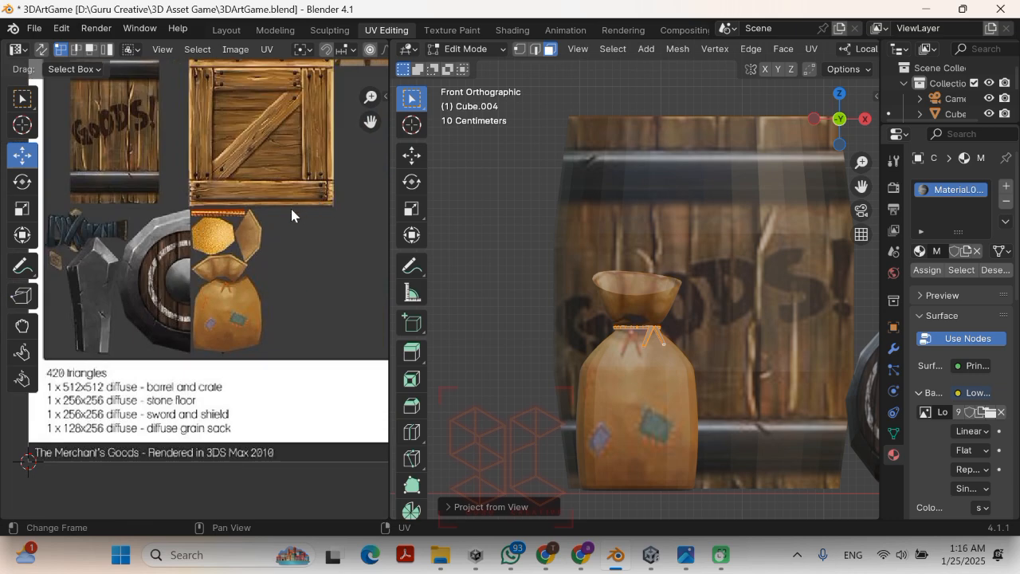
scroll(287, 217, "up", 5)
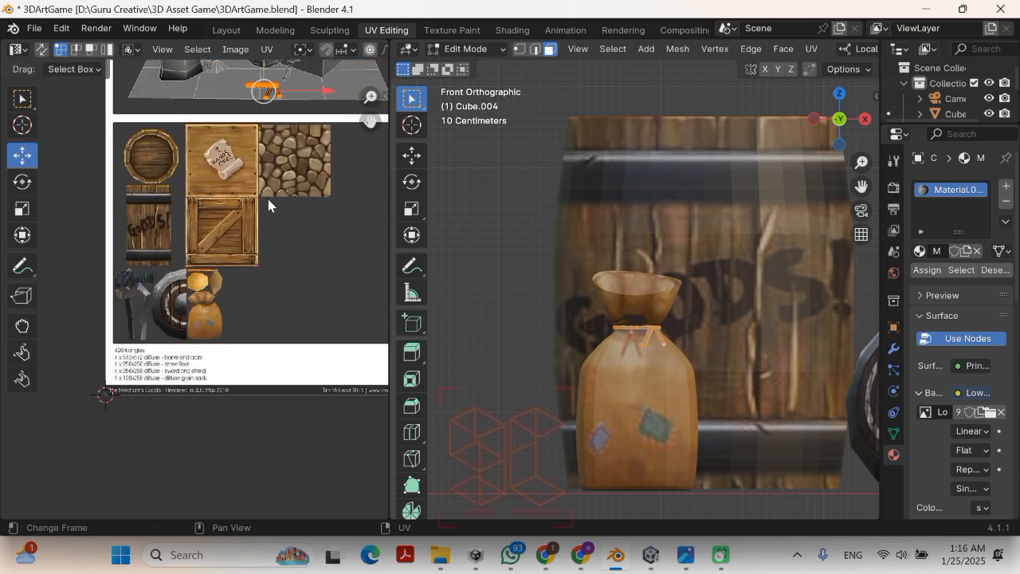
key("g")
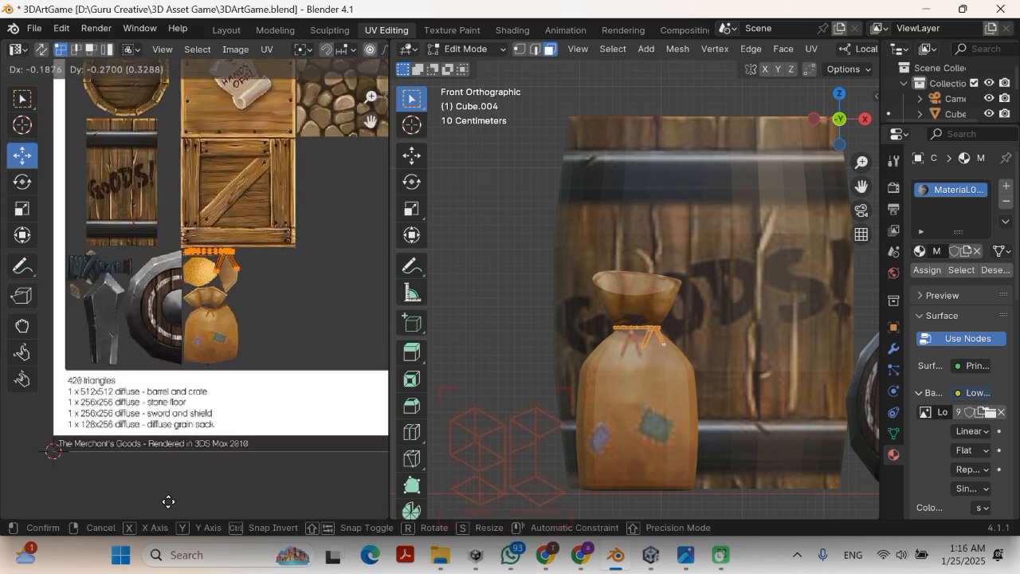
left_click(169, 504)
scroll(278, 355, "up", 5)
scroll(277, 345, "up", 1)
key("s")
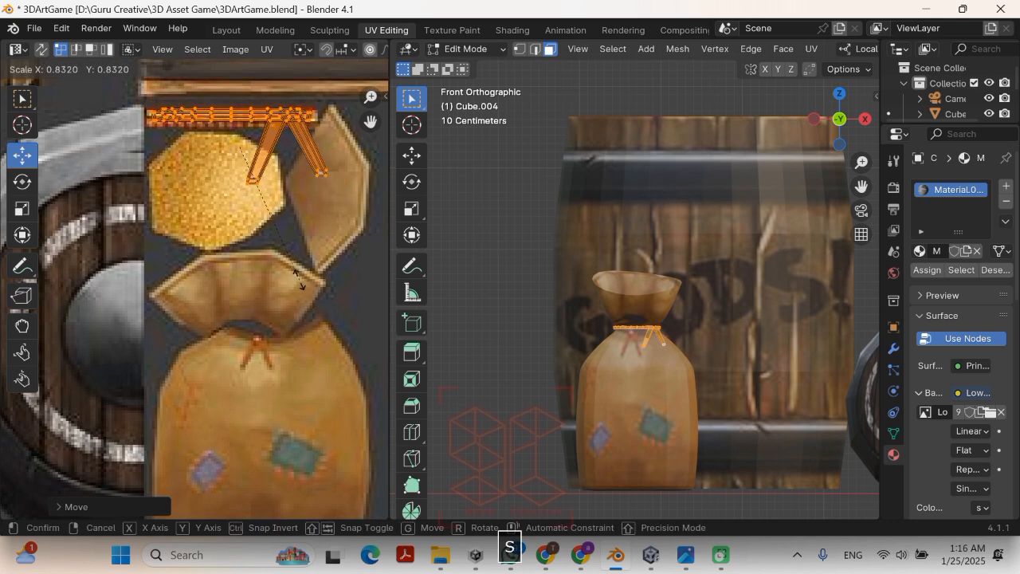
left_click(294, 243)
Step: Move the UVs of the rope's two hanging ends up onto the right end of the rope strip artwork
left_click(264, 220)
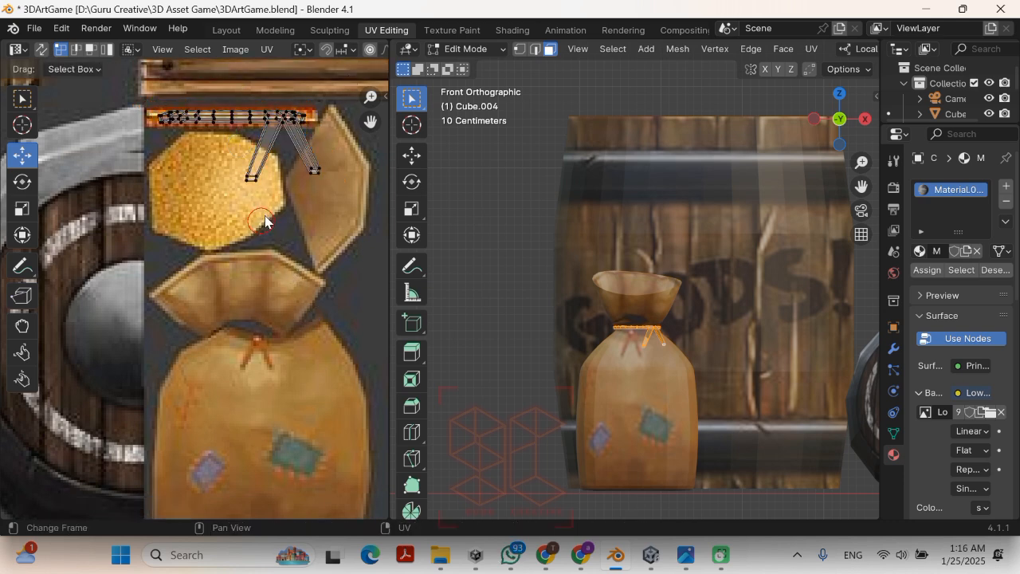
left_click(252, 176)
key("g")
left_click(327, 139)
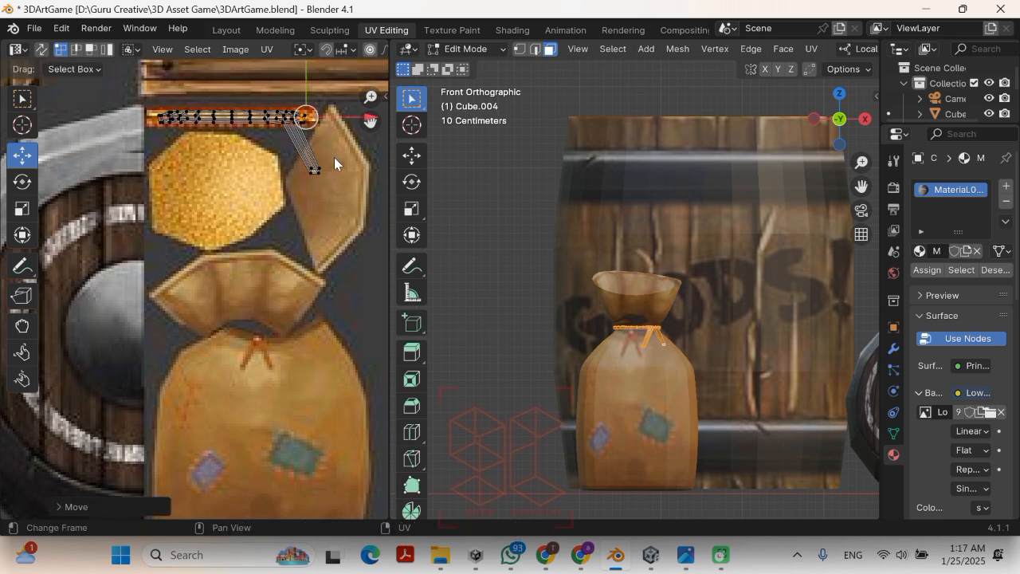
key("g")
left_click(303, 124)
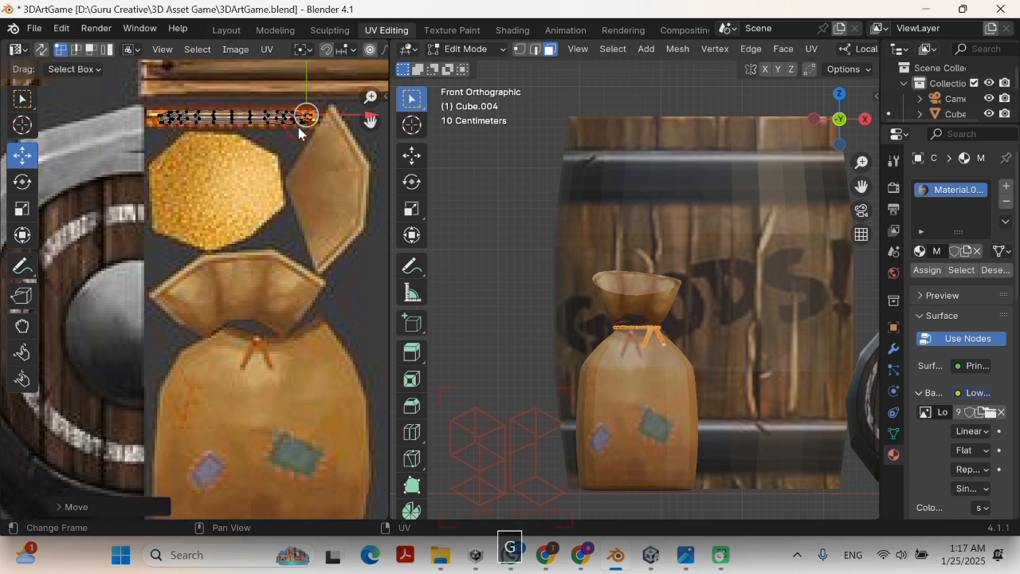
Step: Leave Edit Mode and examine the textured rope, sack and surrounding props in perspective from several angles
key("Tab")
scroll(530, 303, "down", 2)
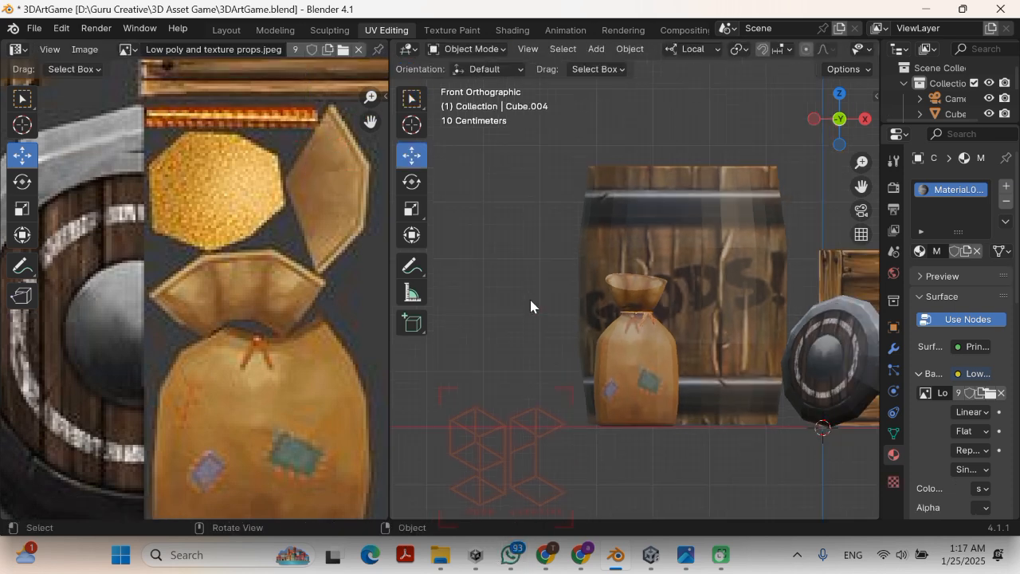
middle_click_drag(531, 303, 688, 261)
scroll(688, 261, "up", 1)
scroll(669, 295, "down", 4)
middle_click_drag(656, 355, 622, 283)
scroll(516, 321, "down", 3)
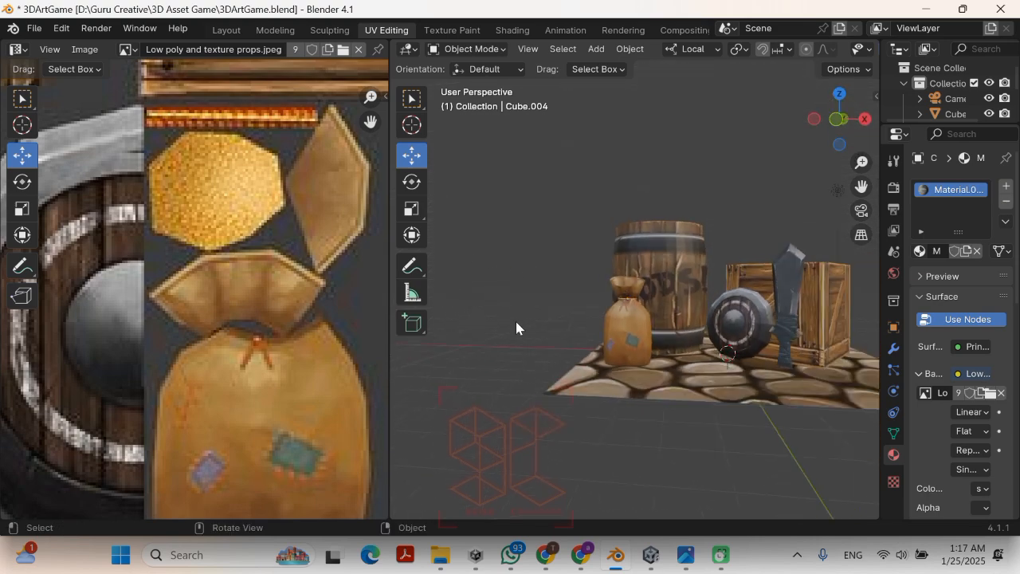
Step: Examine the textured props and the golden grain artwork among the sack parts on the reference texture sheet
scroll(615, 334, "up", 5)
scroll(605, 337, "down", 3)
scroll(258, 230, "down", 3)
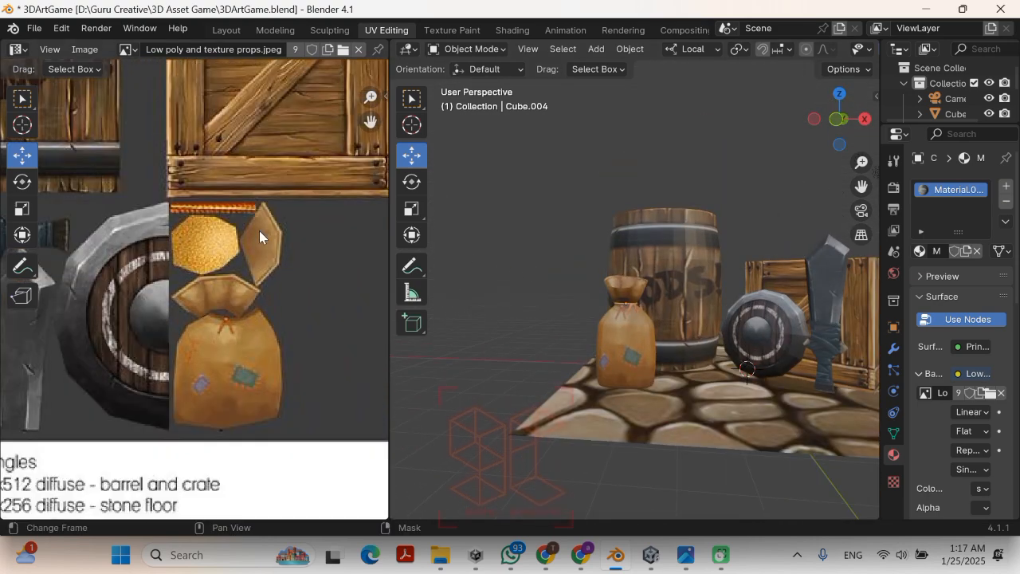
middle_click_drag(245, 245, 266, 260)
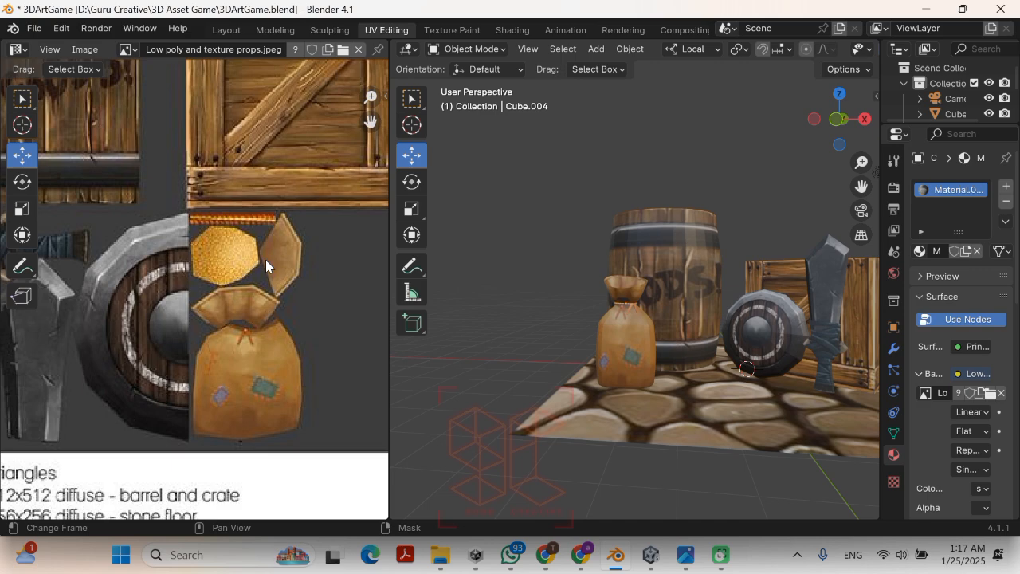
scroll(242, 274, "down", 3)
scroll(235, 305, "up", 3)
scroll(251, 325, "down", 2)
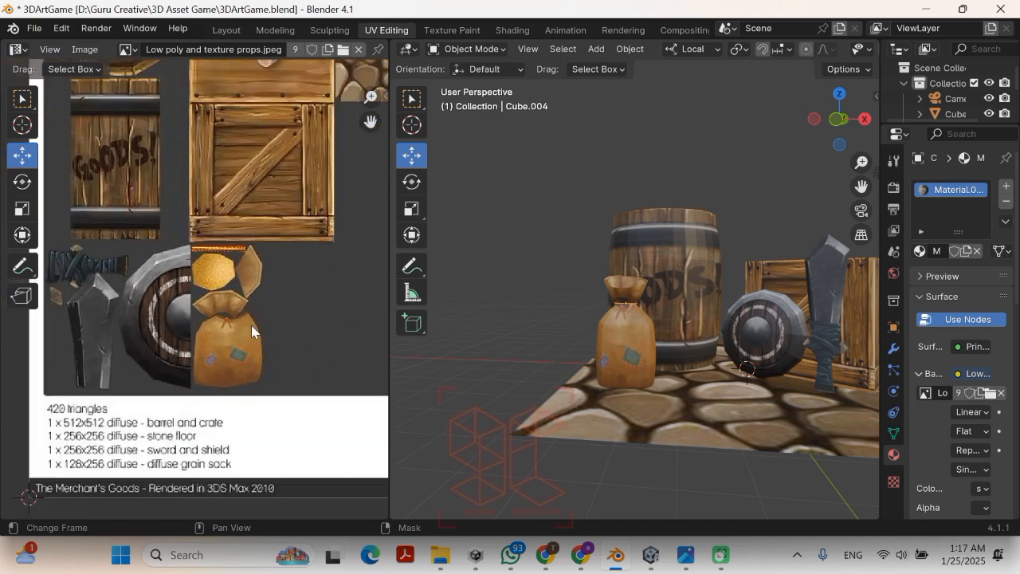
scroll(251, 325, "down", 1)
Step: Add a UV sphere and move it up beside the barrel, above the goods sack
key("shift+a")
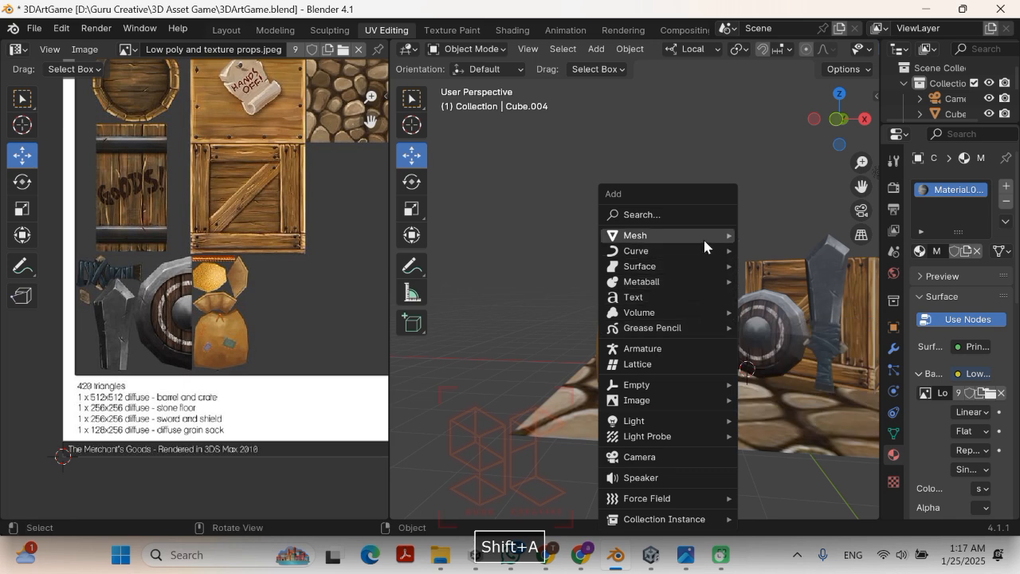
mouse_move(706, 236)
left_click(778, 281)
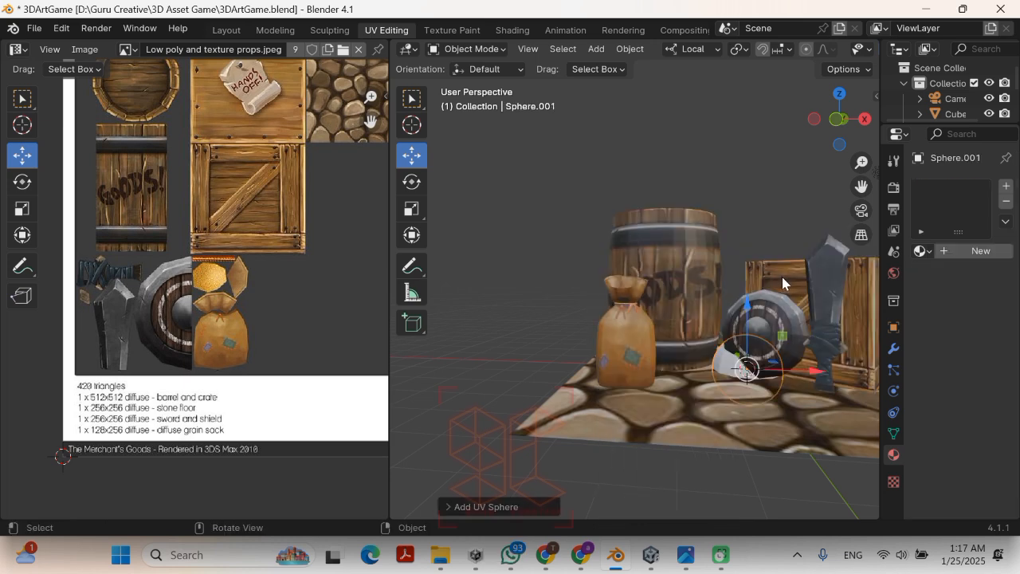
key("g")
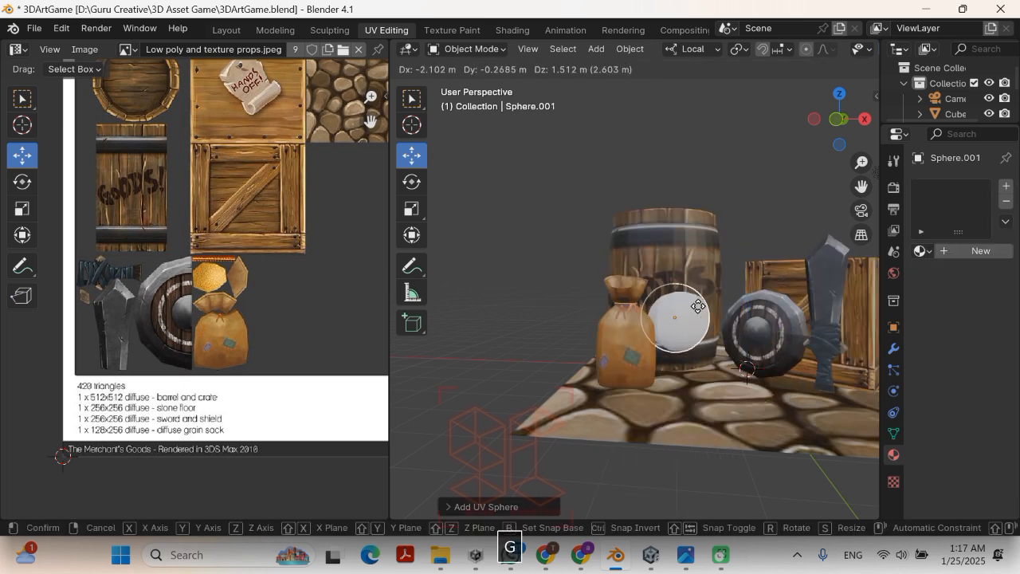
left_click(649, 241)
Step: Scale the sphere down in the front view and position it over the narrow neck of the sack
key("1")
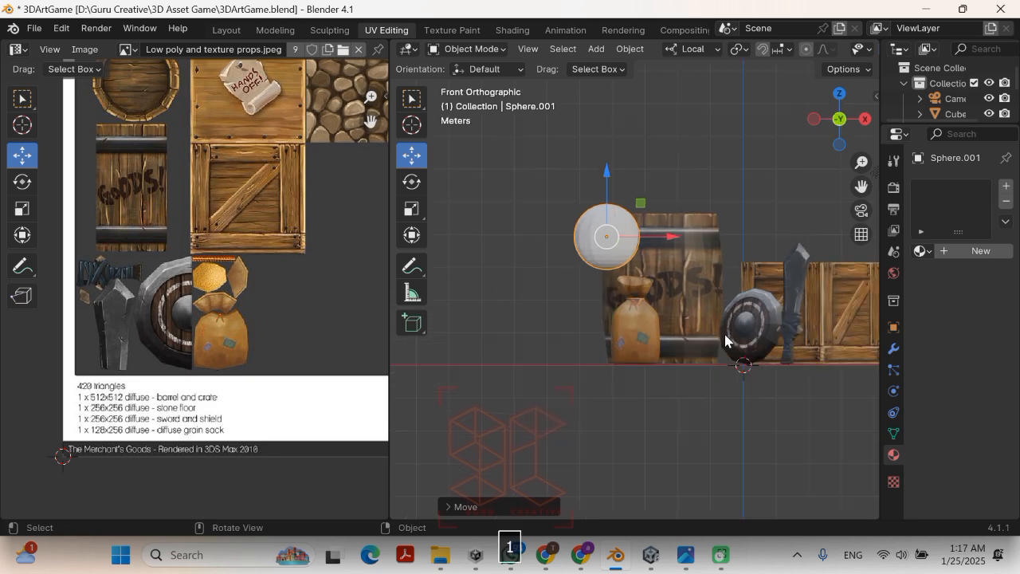
key("s")
left_click(637, 302)
key("g")
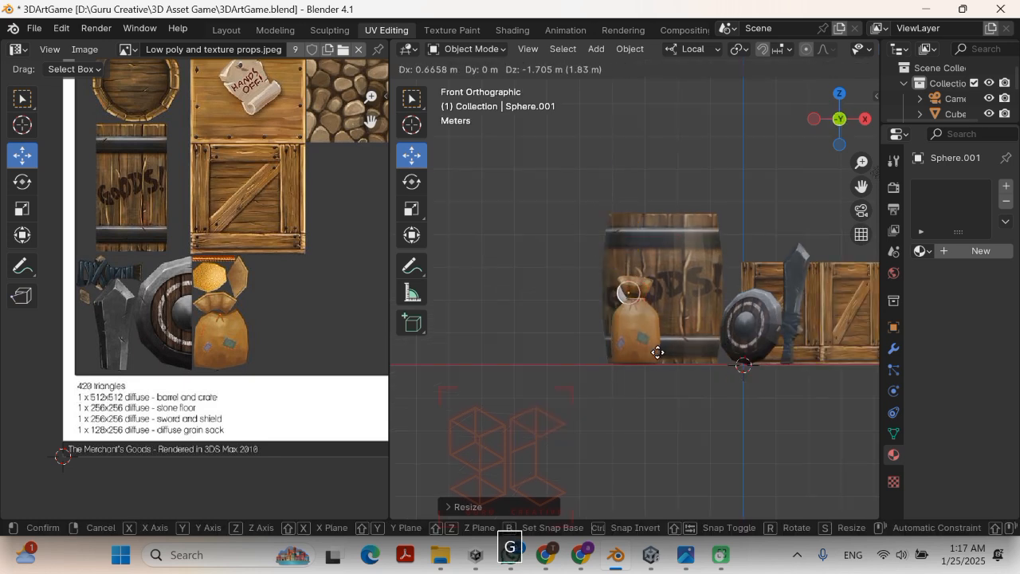
left_click(666, 361)
scroll(666, 361, "up", 4)
key("s")
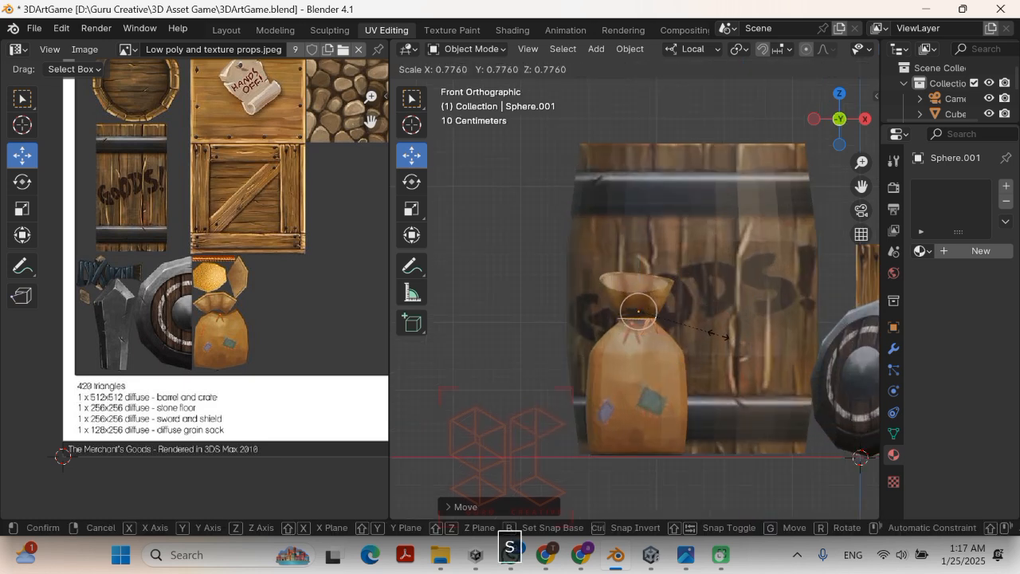
left_click(717, 335)
key("g")
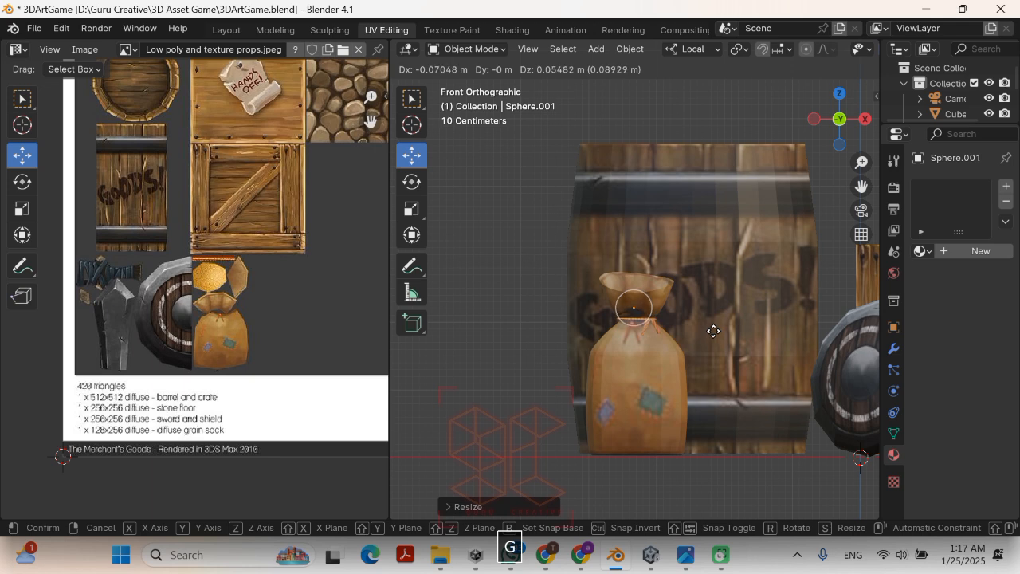
left_click(717, 335)
Step: Stretch the sphere vertically along Z into an egg shape
key("s")
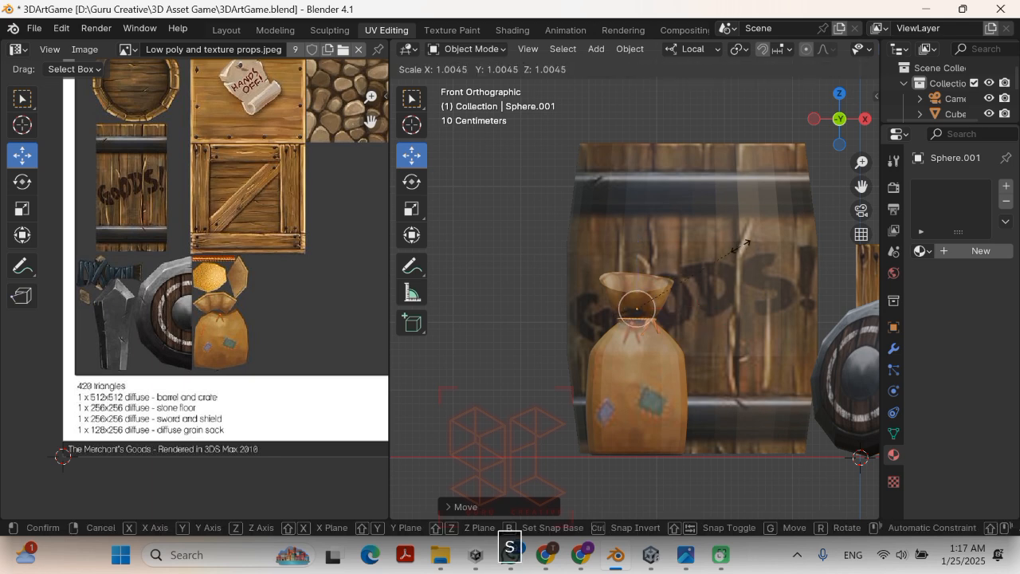
key("z")
key("z")
left_click(772, 263)
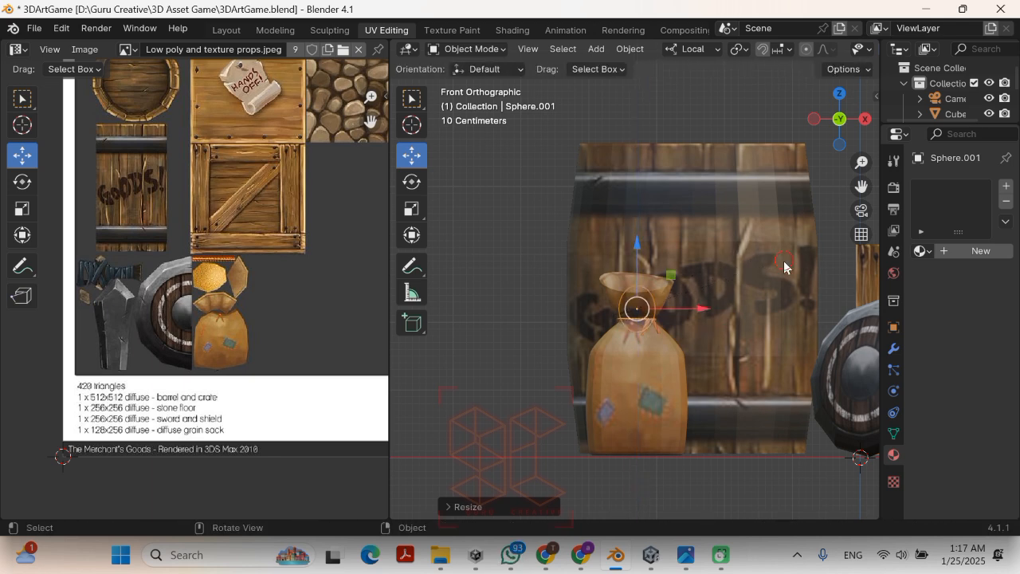
Step: Move the stretched sphere along Y out of the barrel and into the sack's neck, refining its depth in the side view
middle_click_drag(771, 267, 797, 334)
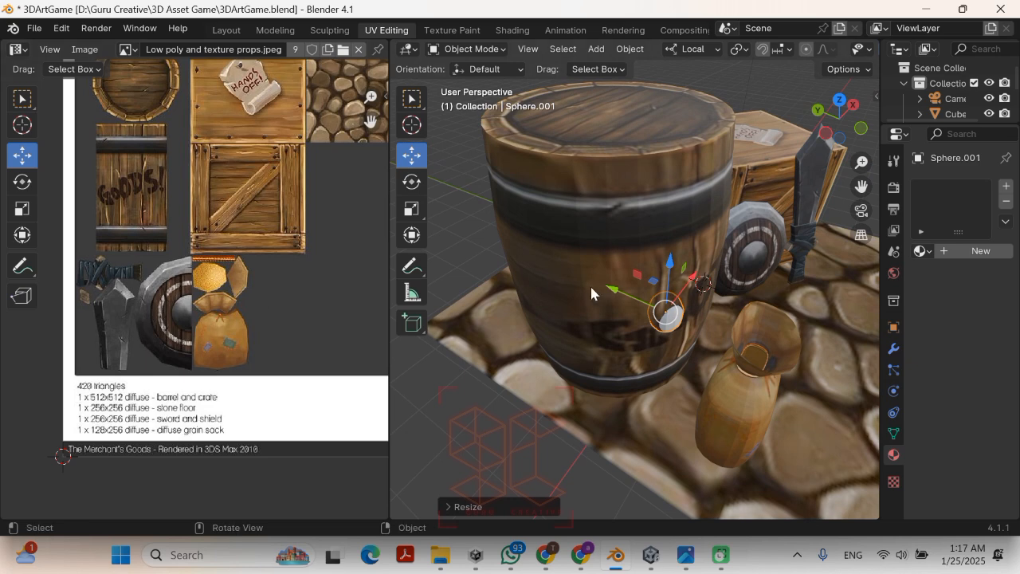
left_click_drag(608, 289, 704, 367)
middle_click_drag(704, 368, 715, 347)
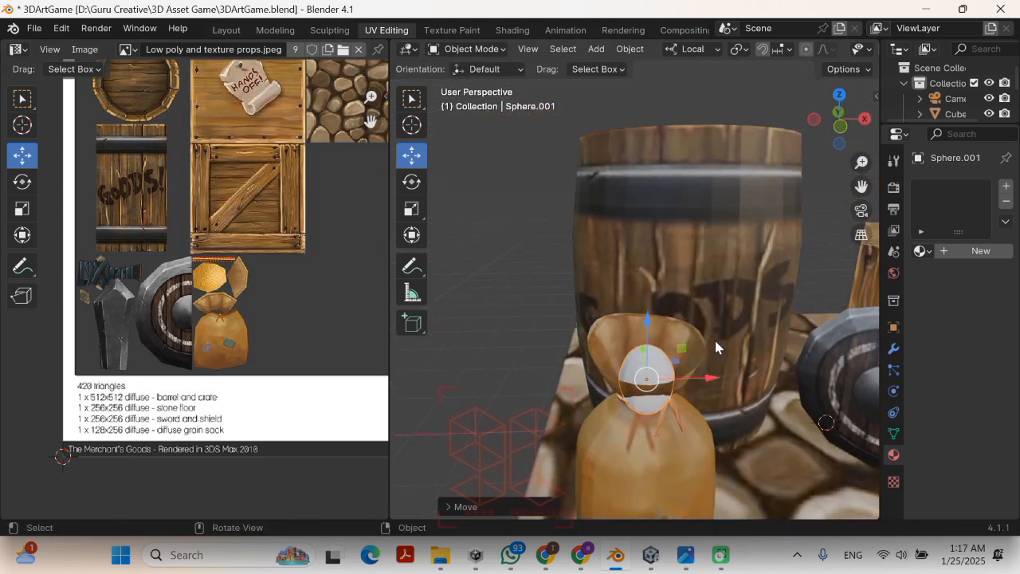
left_click(498, 333)
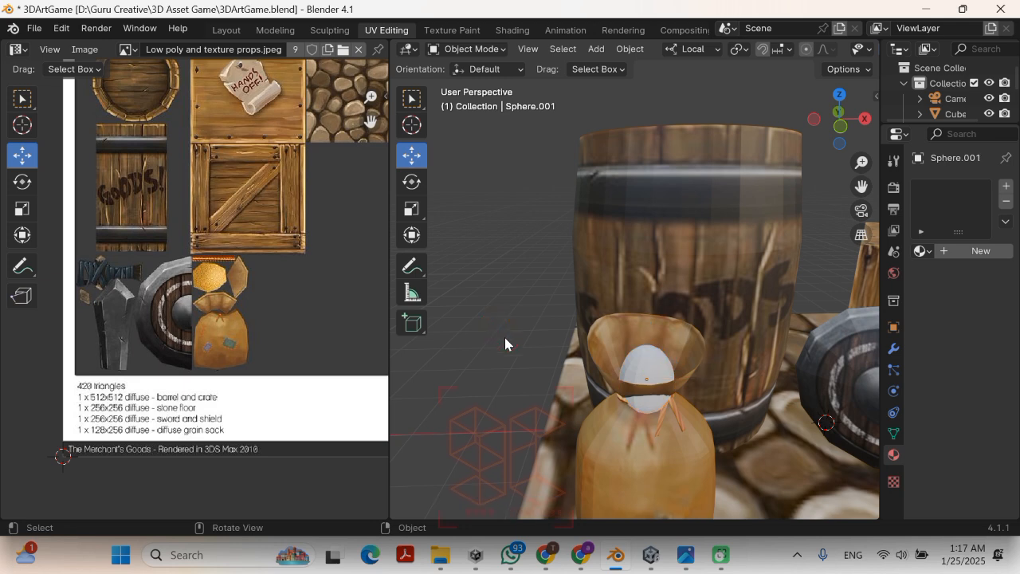
middle_click_drag(504, 337, 791, 352)
key("1")
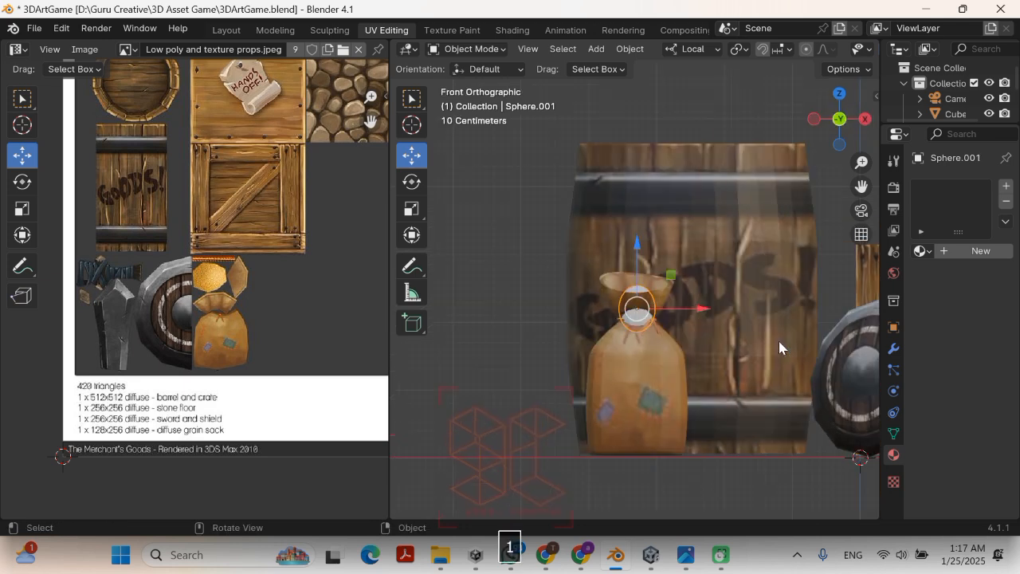
key("3")
left_click_drag(547, 309, 576, 312)
middle_click_drag(576, 311, 716, 364)
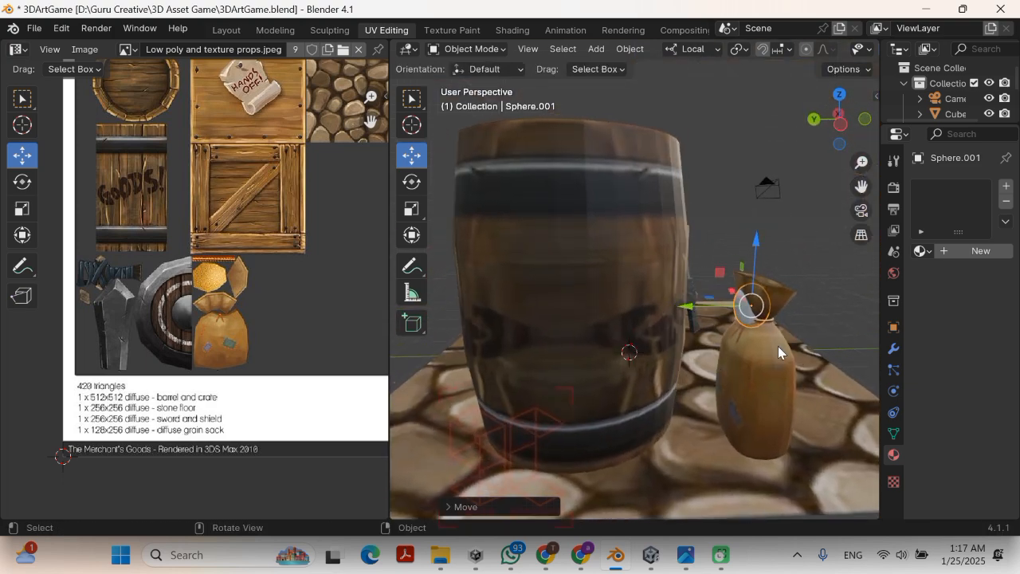
Step: Narrow the sphere along its local Y axis to about 0.54 and shift it along Y to centre it in the sack's neck
key("KP_1")
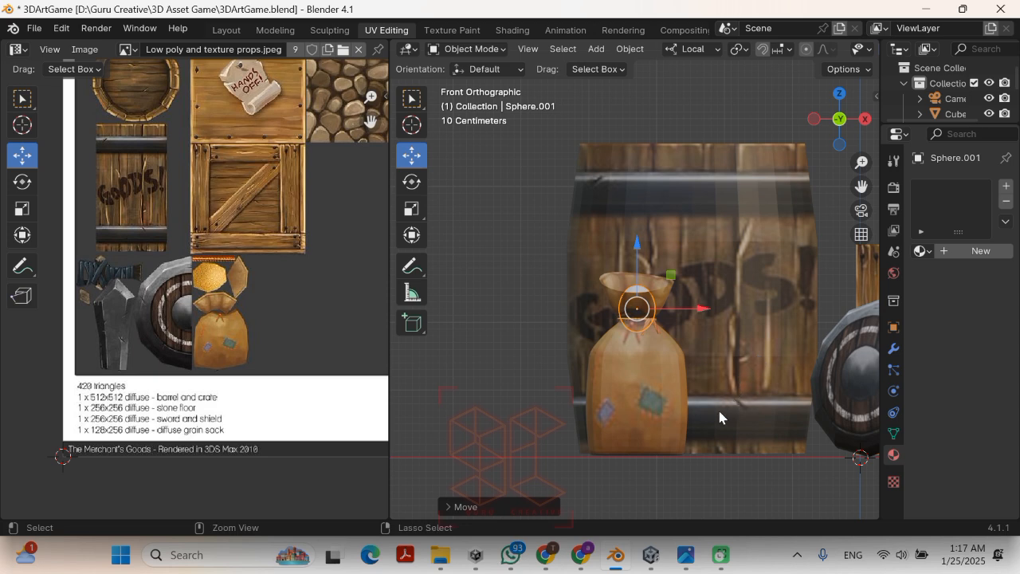
key("ctrl+KP_3")
key("s")
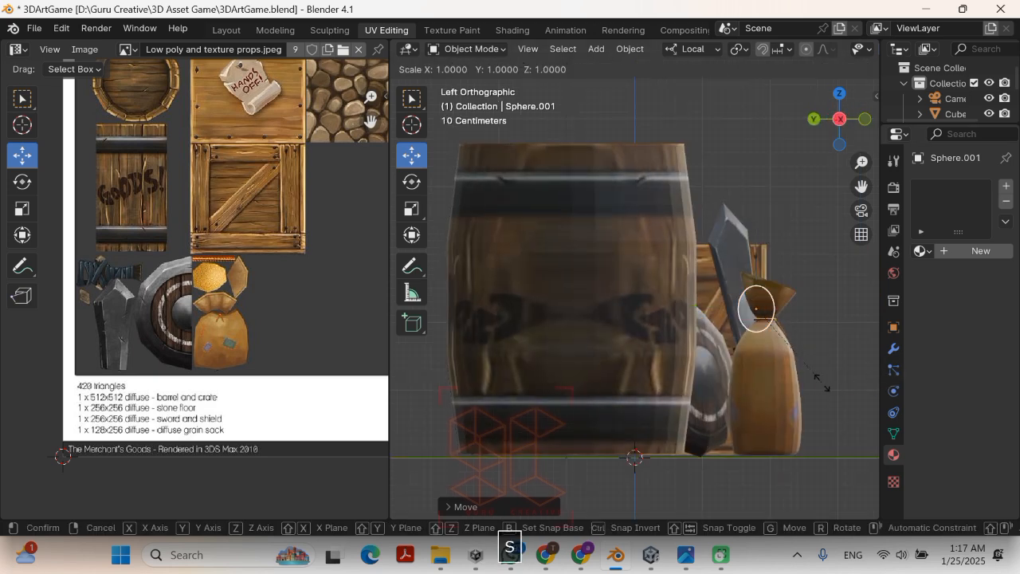
key("y")
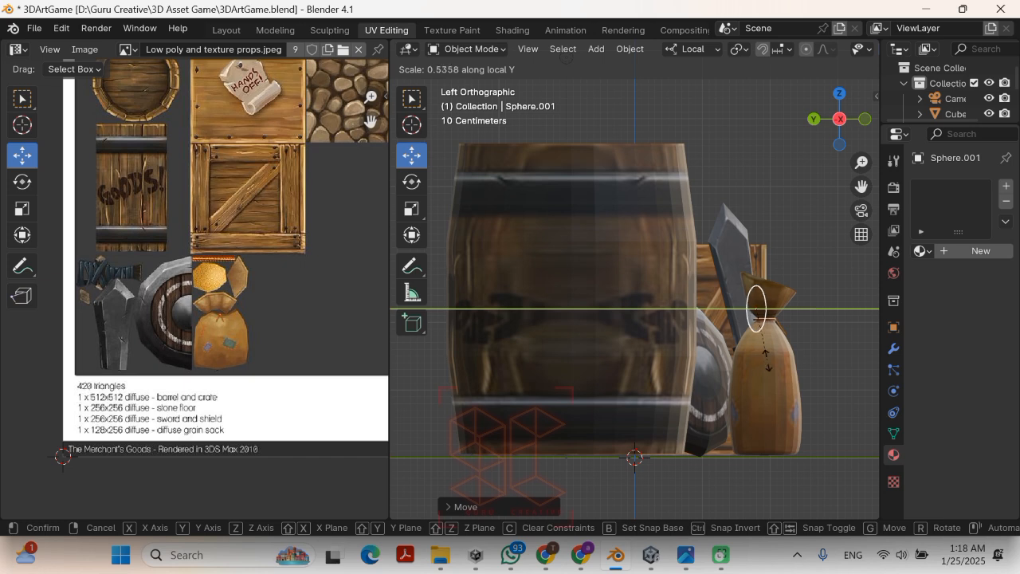
left_click(768, 368)
left_click_drag(697, 312, 709, 315)
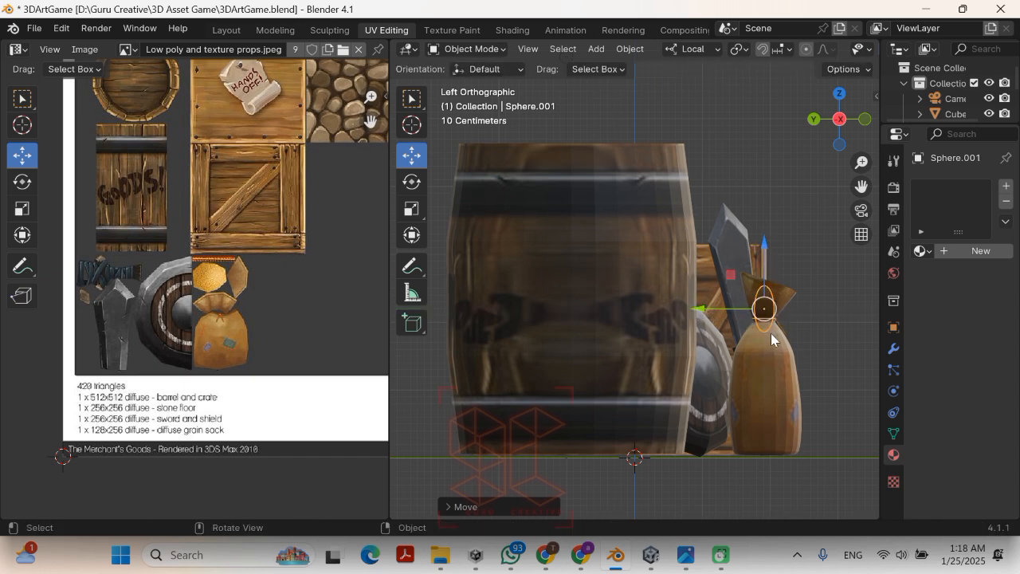
Step: Resize and reposition the sphere in the top view so it fills the middle of the sack's opening
key("KP_1")
middle_click_drag(515, 291, 662, 408)
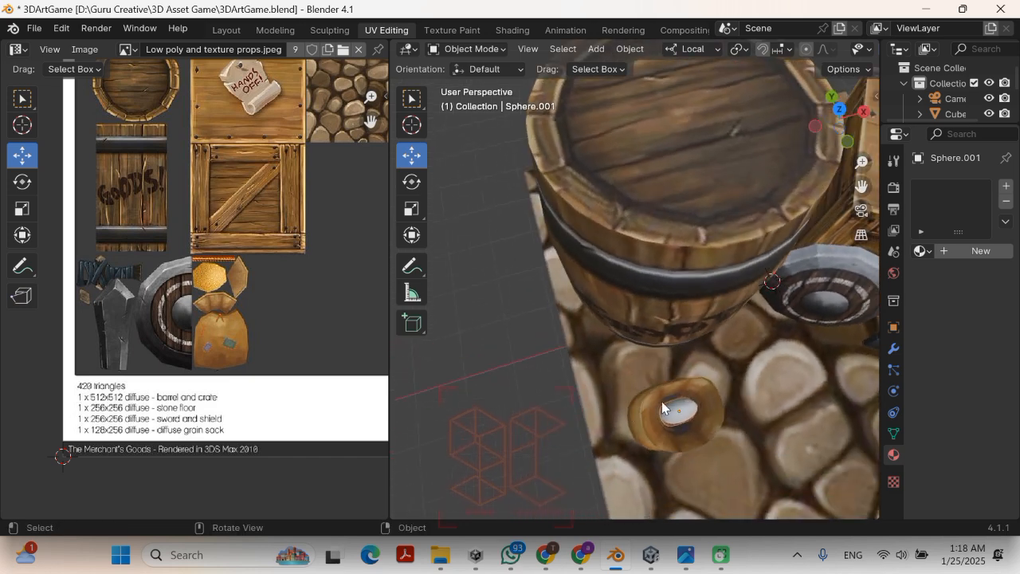
left_click(681, 416)
key("KP_7")
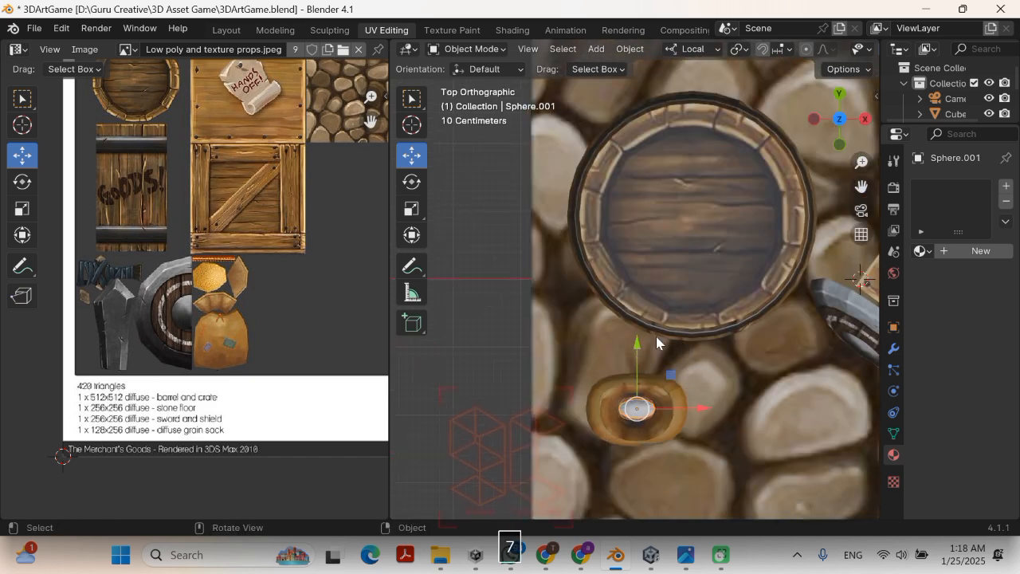
left_click_drag(637, 350, 638, 357)
scroll(688, 395, "up", 3)
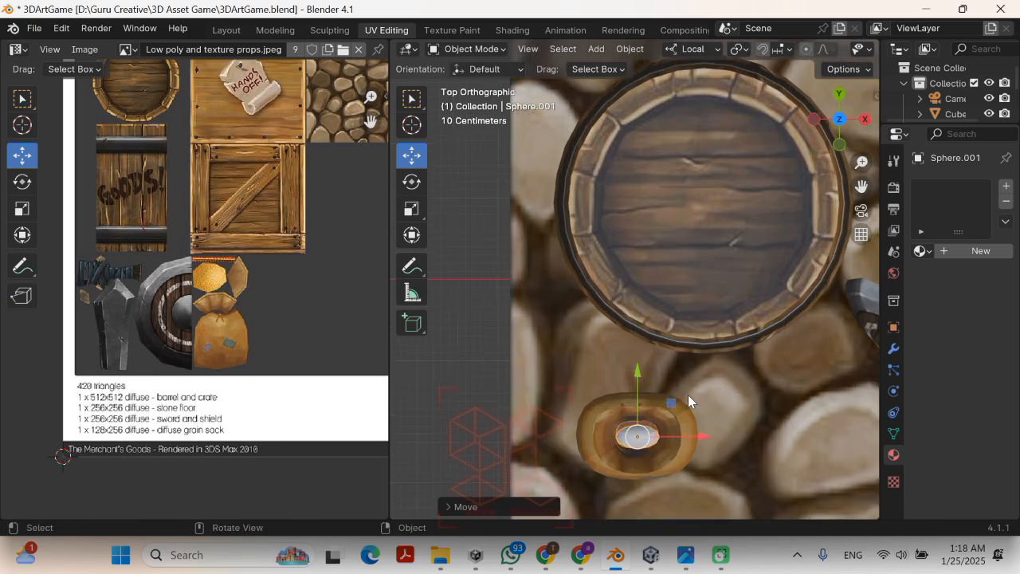
middle_click_drag(658, 293, 651, 269, "shift")
key("s")
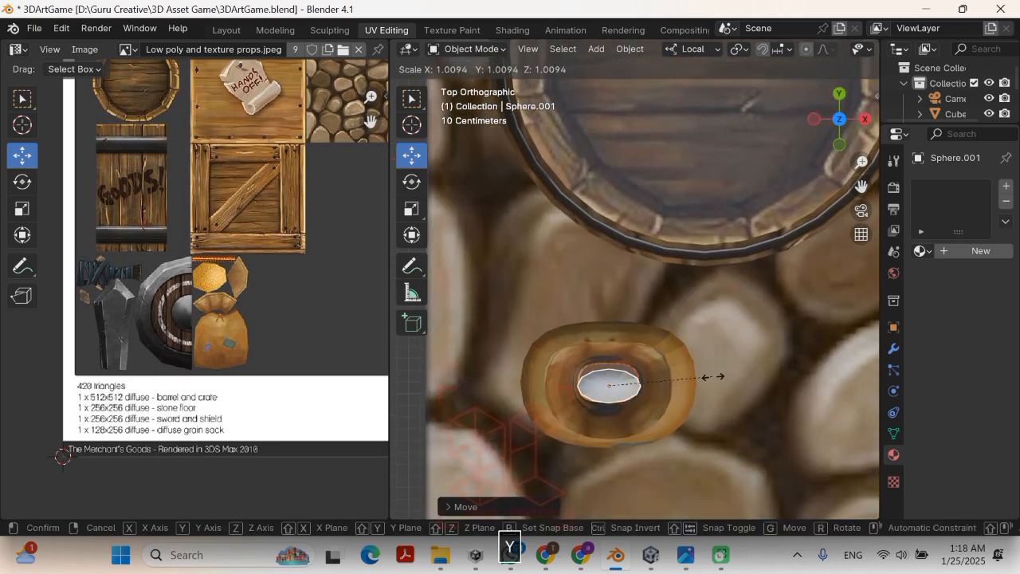
left_click(714, 376)
key("g")
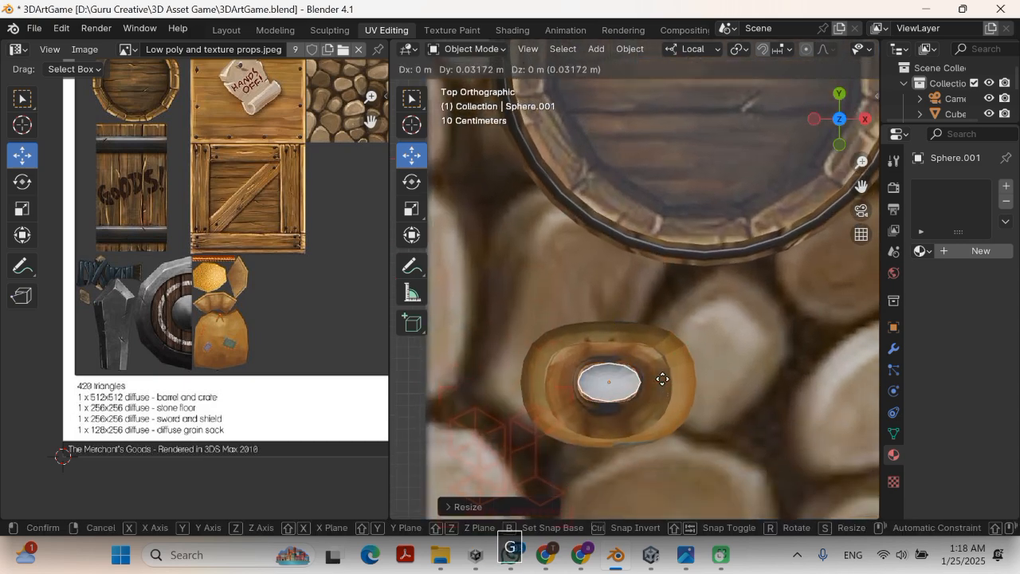
left_click(664, 382)
Step: Flatten the sphere inside the sack along its local Z axis to about 0.70
middle_click_drag(666, 384, 568, 260)
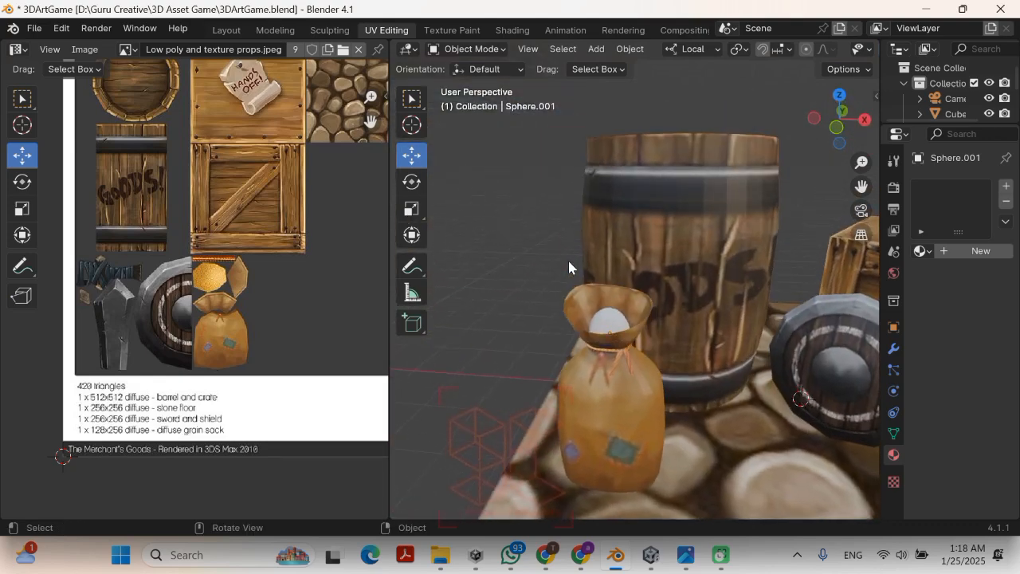
left_click(608, 329)
key("s")
key("z")
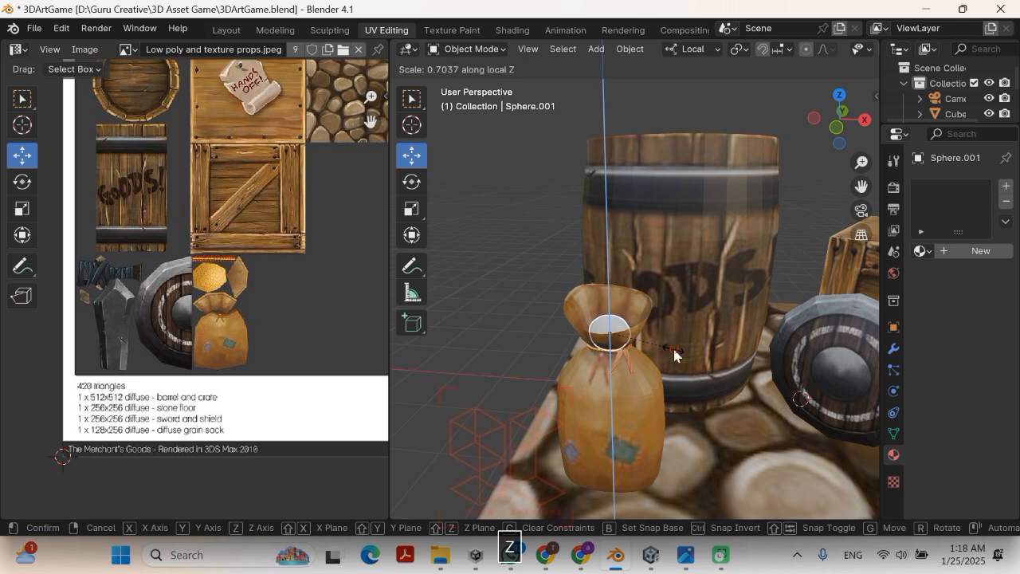
left_click(674, 355)
Step: Give the sphere a new material with Low poly and texture props.jpeg as the Base Color image texture
middle_click_drag(558, 343, 534, 353)
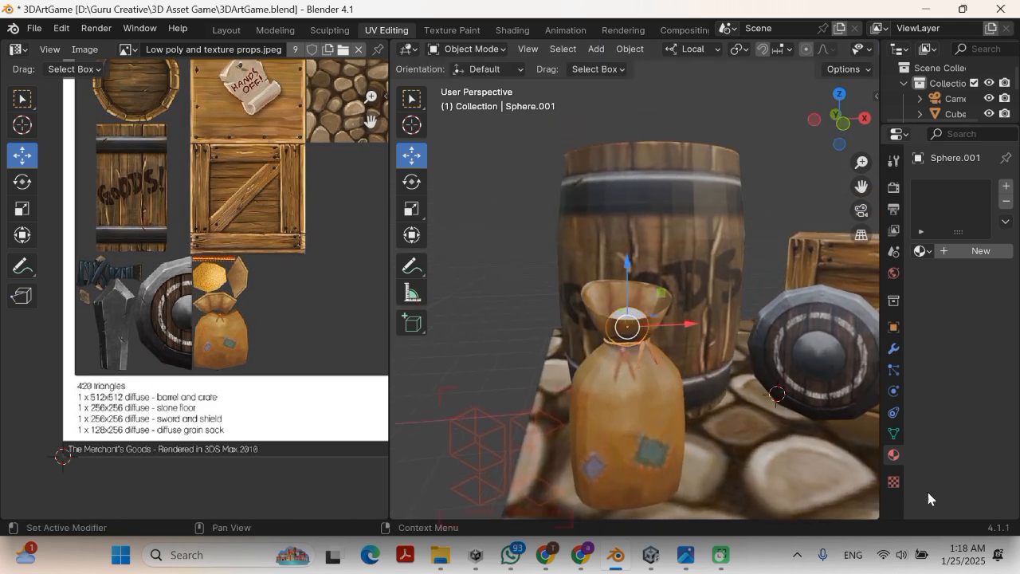
left_click(970, 250)
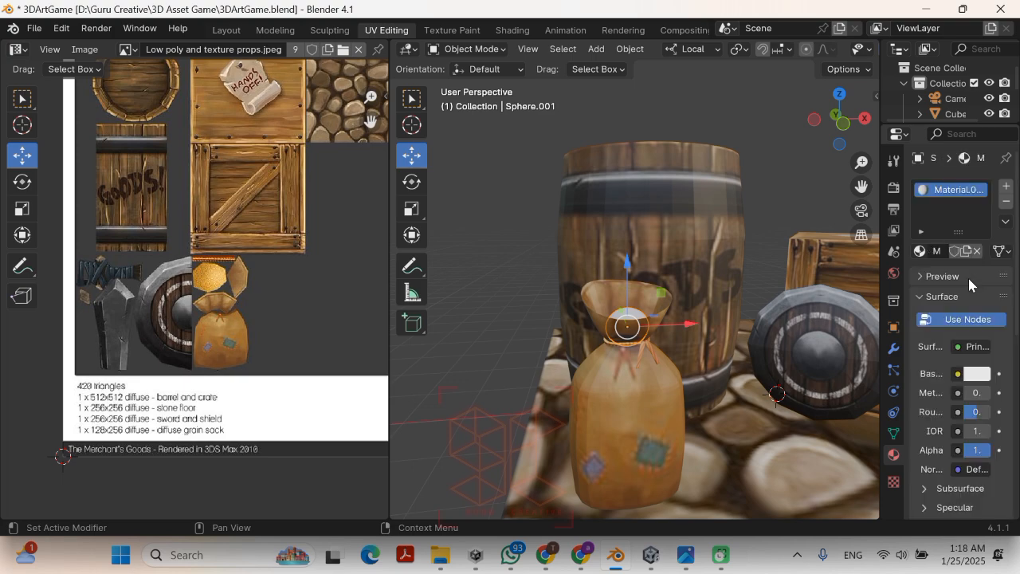
left_click(957, 373)
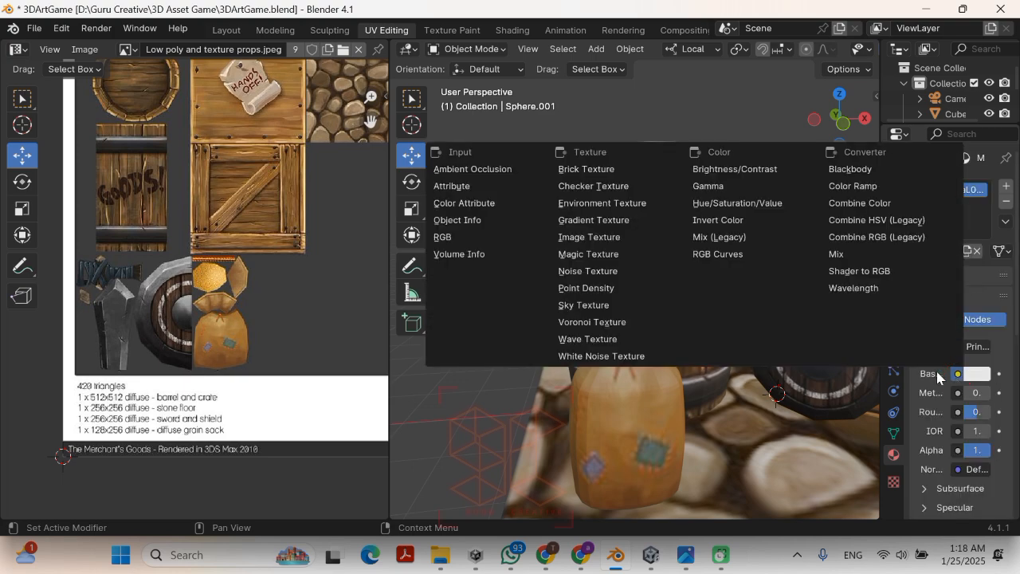
left_click(590, 237)
left_click(986, 392)
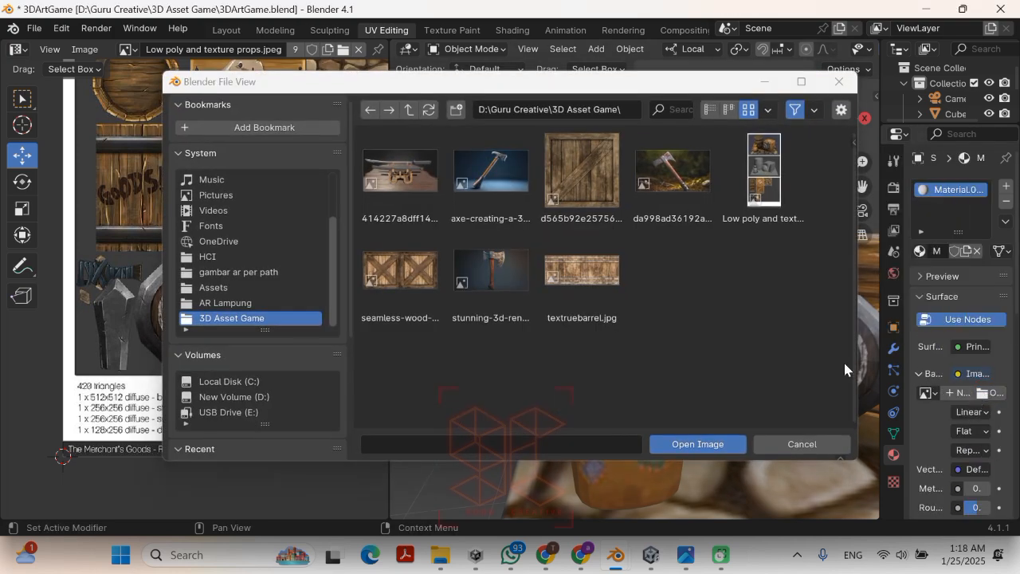
double_click(741, 170)
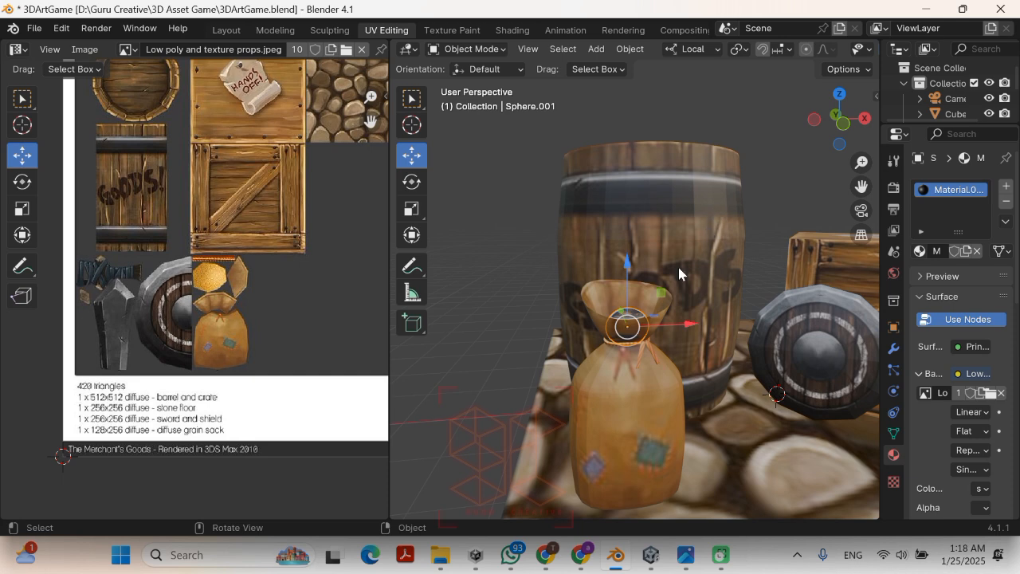
Step: Project the UVs of the grain sphere's whole mesh from the top orthographic view
key("KP_7")
left_click_drag(880, 67, 909, 67)
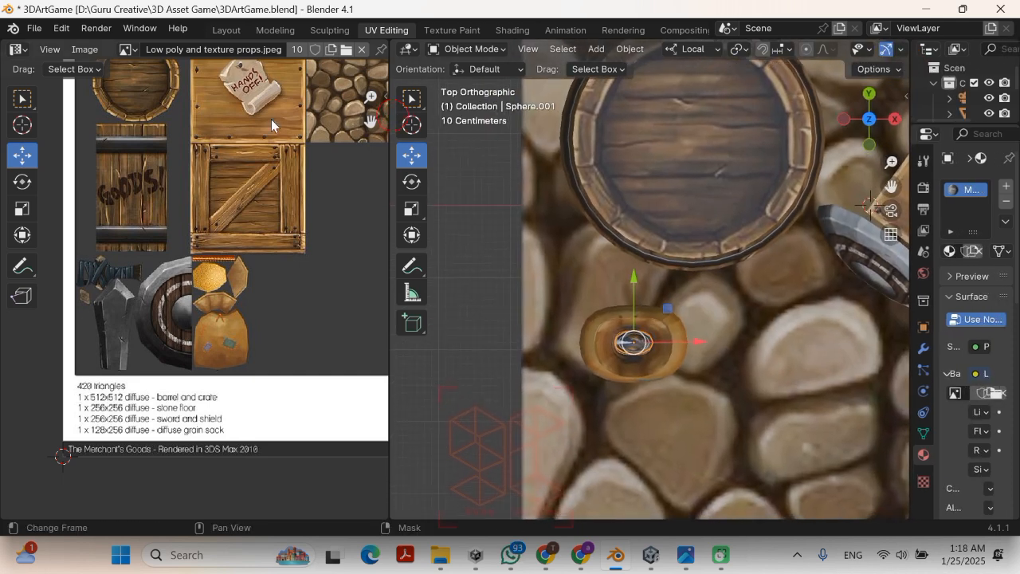
key("Tab")
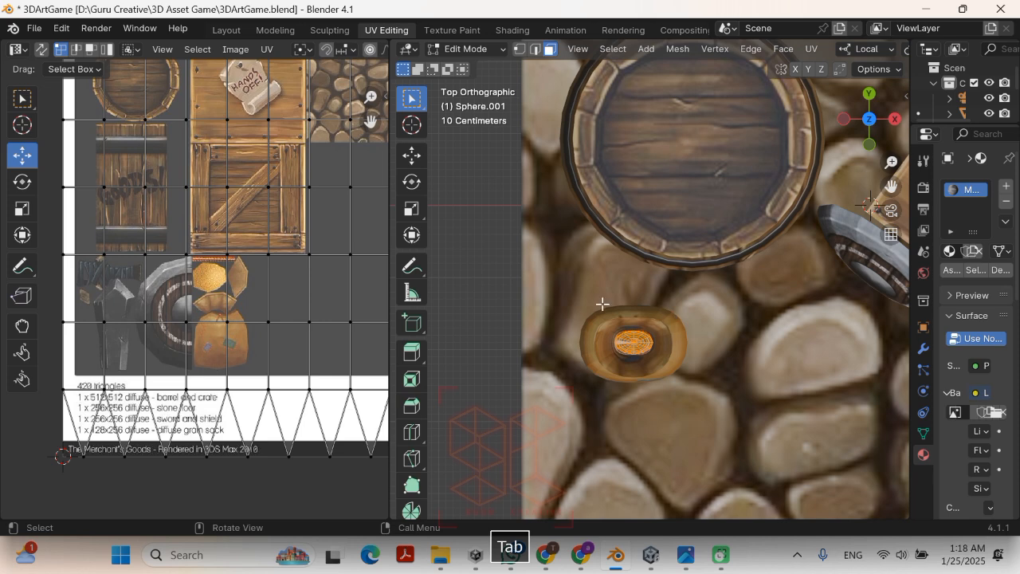
left_click_drag(389, 242, 266, 243)
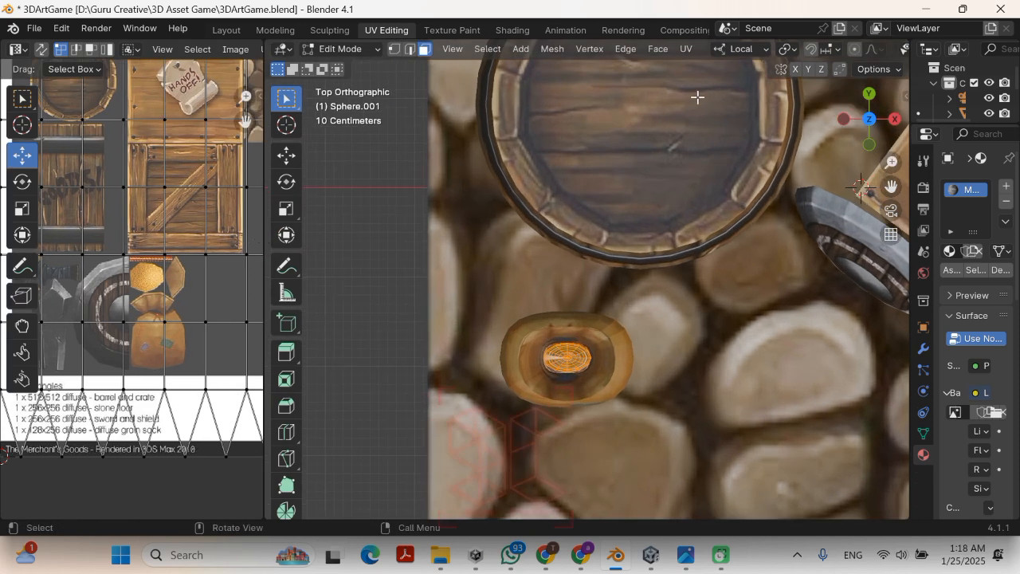
left_click(686, 49)
left_click(709, 191)
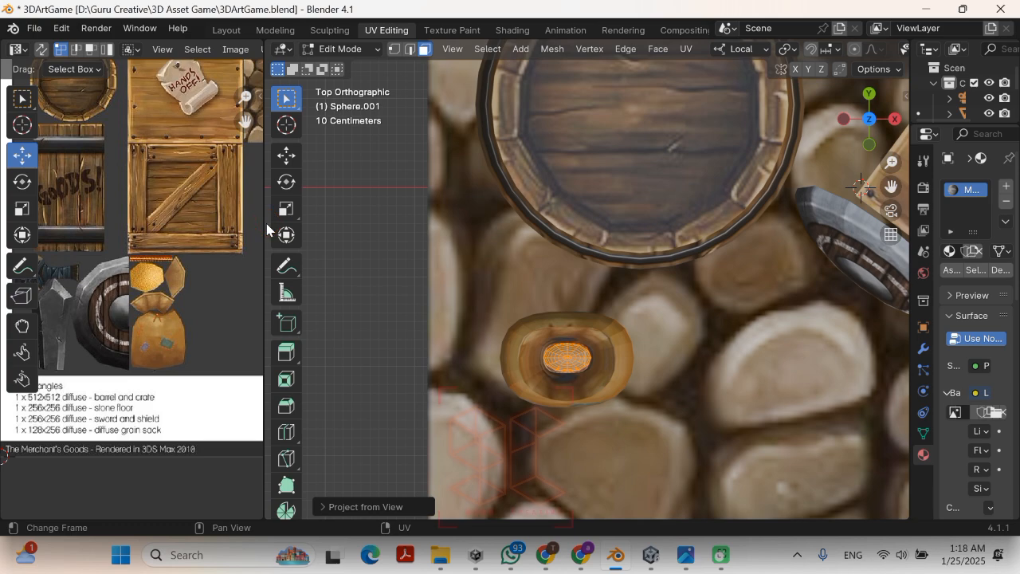
Step: Move the sphere's entire UV island onto the yellow grain patch of the texture sheet
left_click_drag(266, 223, 500, 221)
scroll(336, 214, "down", 4)
key("a")
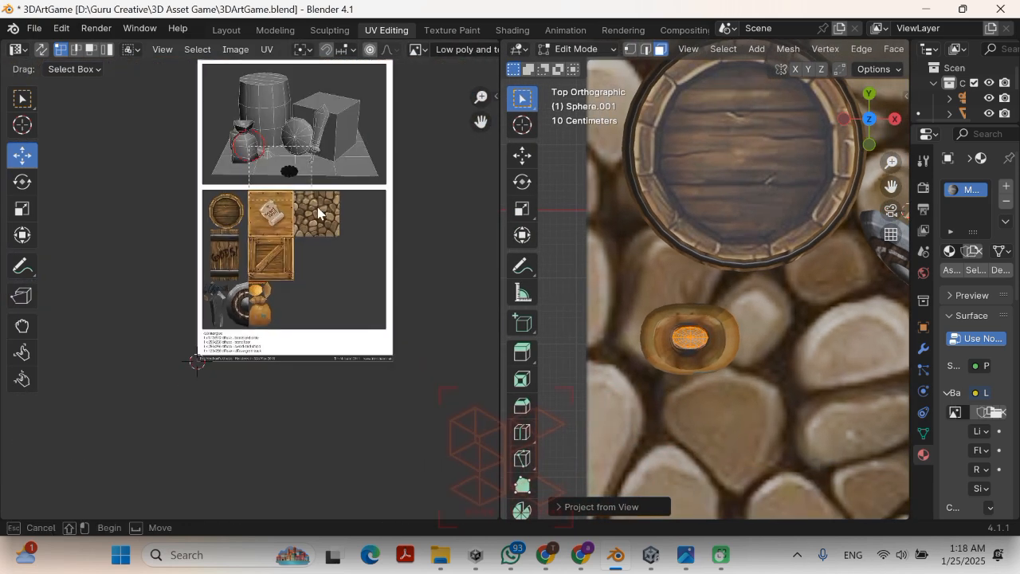
key("g")
left_click(278, 291)
scroll(279, 295, "up", 6)
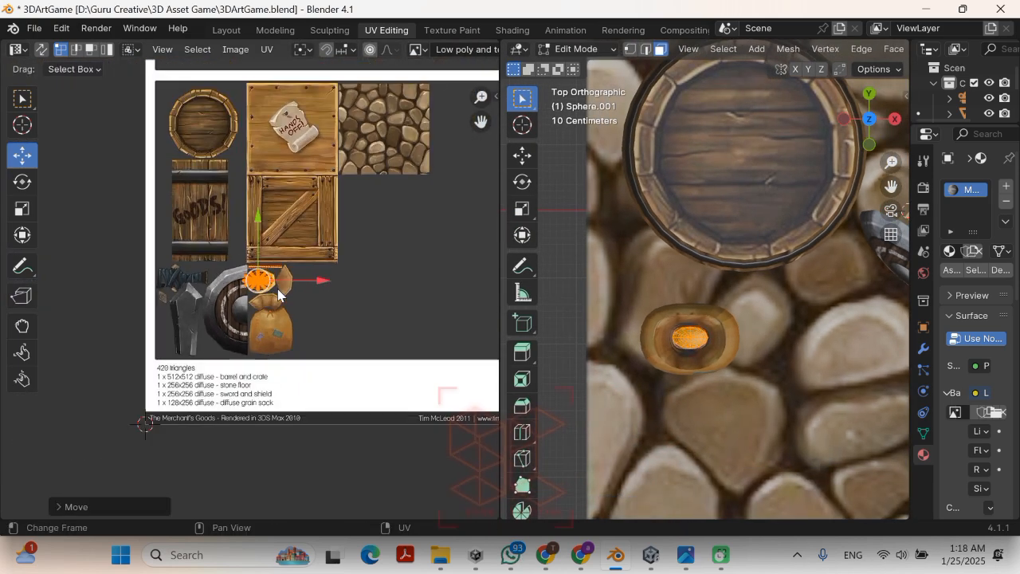
Step: Shrink the sphere's UV island and centre it so it lies fully inside the grain patch
key("s")
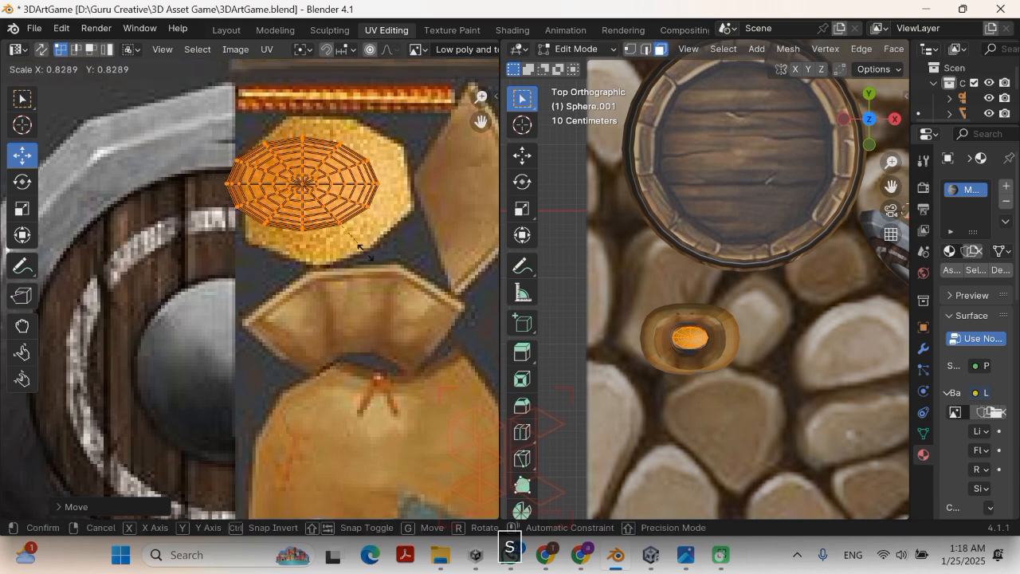
left_click(364, 255)
key("g")
left_click(386, 251)
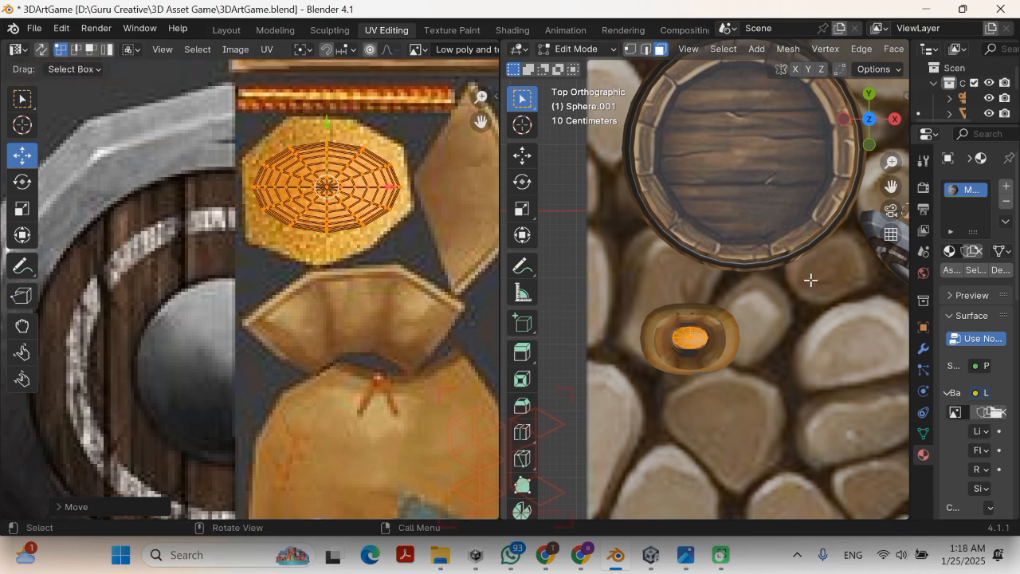
Step: Return to Object Mode and switch to the Layout workspace, widening its reference image and properties areas
key("Tab")
key("Tab")
scroll(729, 354, "down", 2)
middle_click_drag(730, 355, 719, 373)
key("Tab")
left_click(736, 407)
left_click(722, 383)
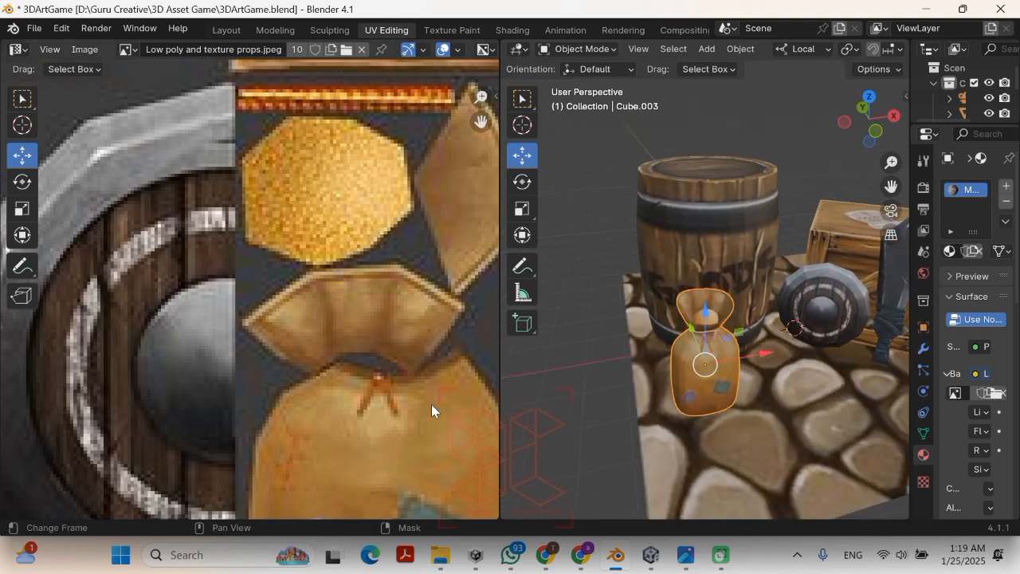
left_click(226, 32)
left_click_drag(846, 186, 629, 186)
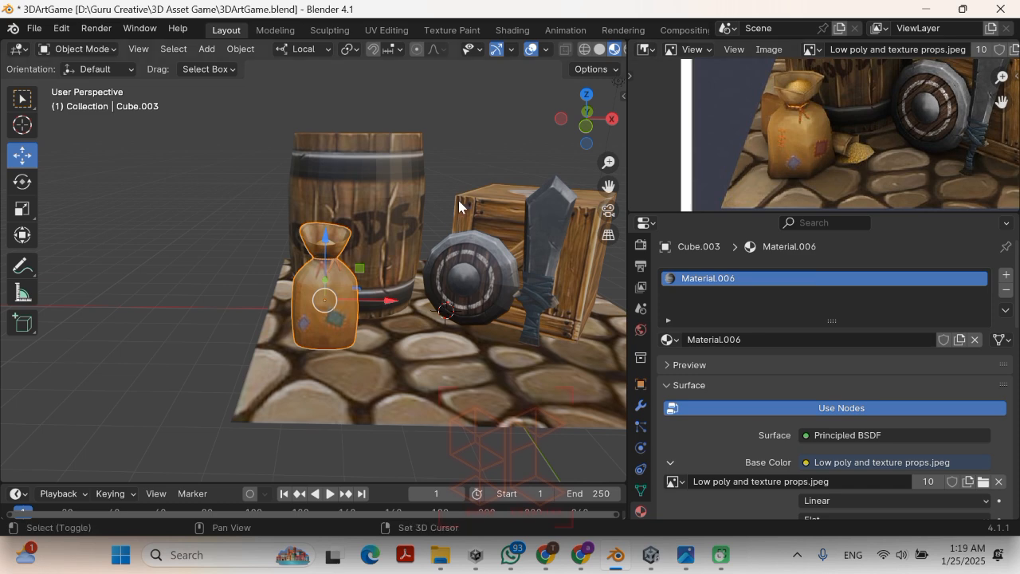
Step: Move the goods sack along its local Y axis, a little further out in front of the barrel
middle_click_drag(459, 207, 330, 383)
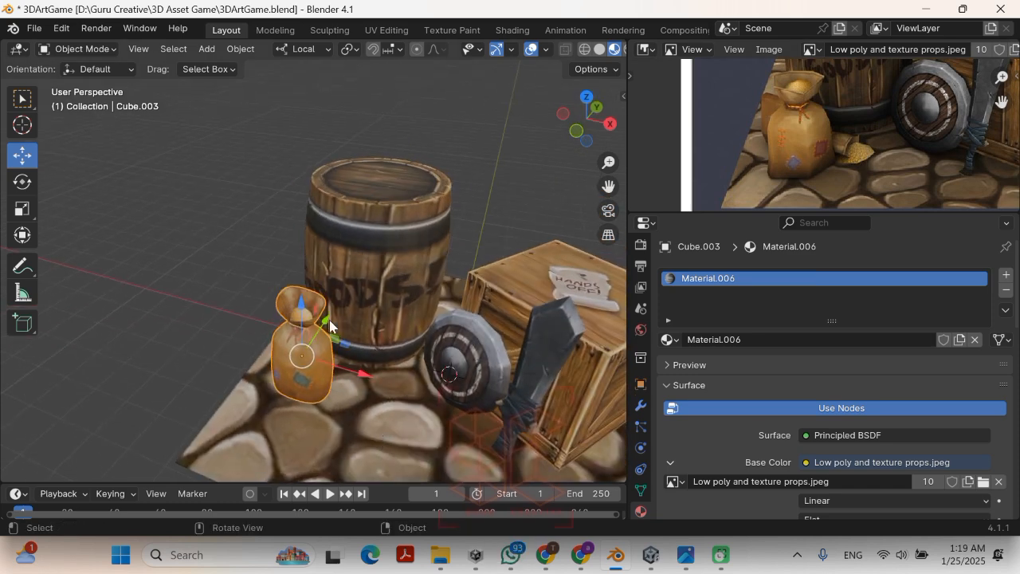
middle_click_drag(329, 319, 188, 300)
left_click(191, 299)
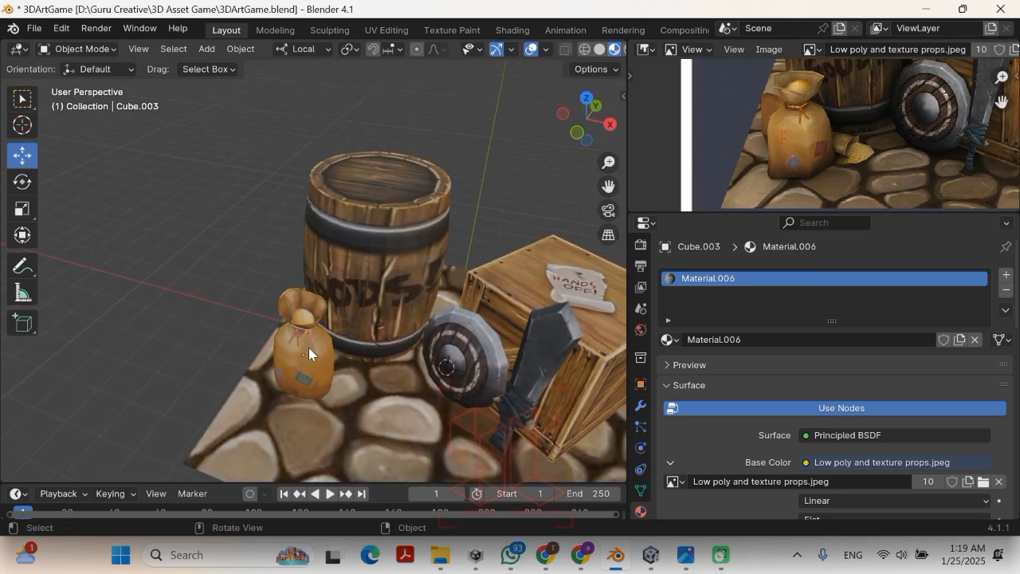
left_click(329, 368)
middle_click_drag(333, 370, 66, 341)
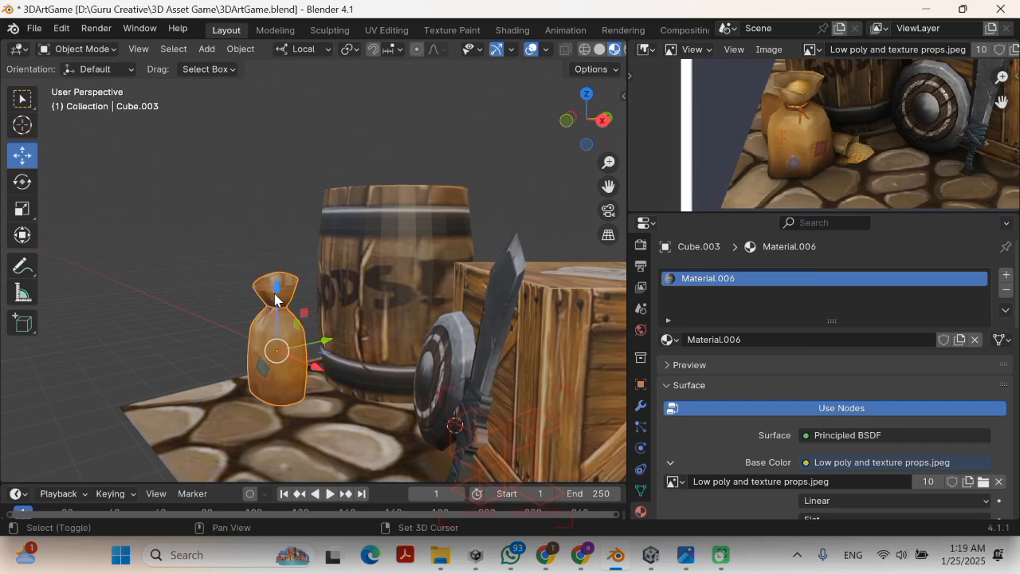
left_click_drag(217, 258, 288, 347)
left_click_drag(334, 322, 310, 322)
middle_click_drag(309, 321, 433, 380)
left_click(230, 273)
Step: Duplicate the goods sack and place the copy about 0.94 m along the local Y axis, behind the original
scroll(247, 283, "down", 3)
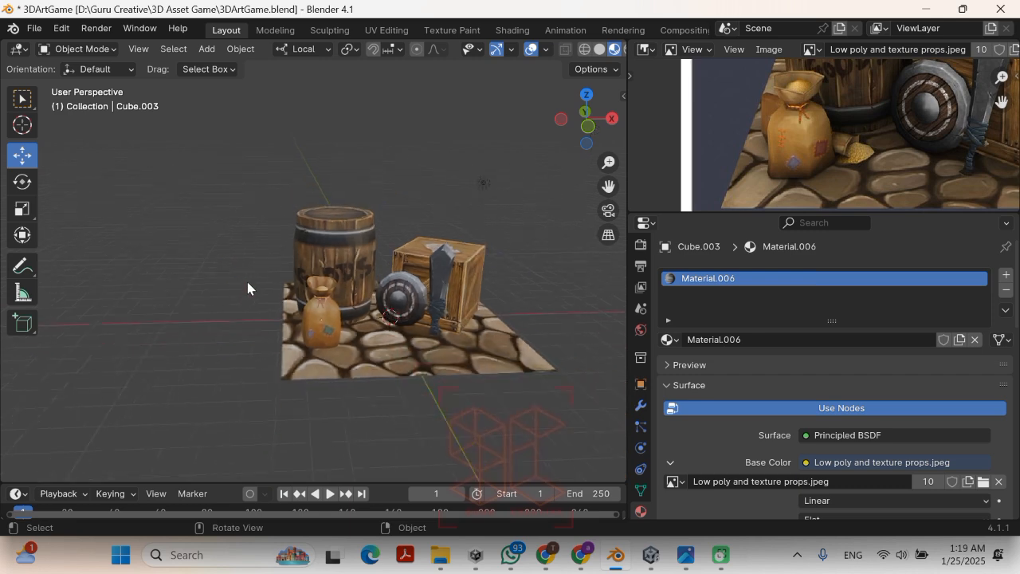
middle_click_drag(248, 283, 239, 309)
scroll(516, 306, "down", 1)
scroll(517, 307, "down", 2)
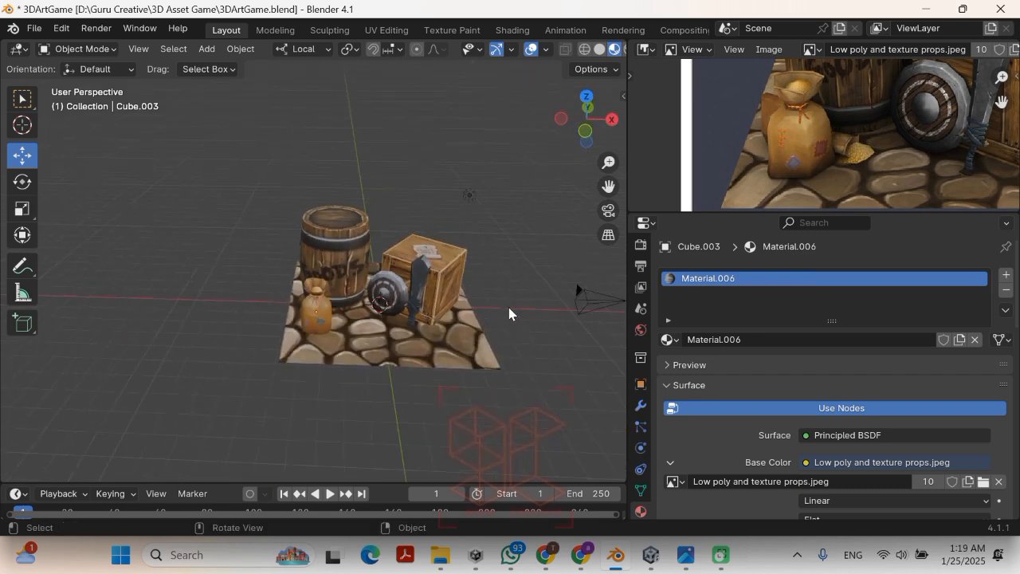
scroll(376, 324, "up", 6)
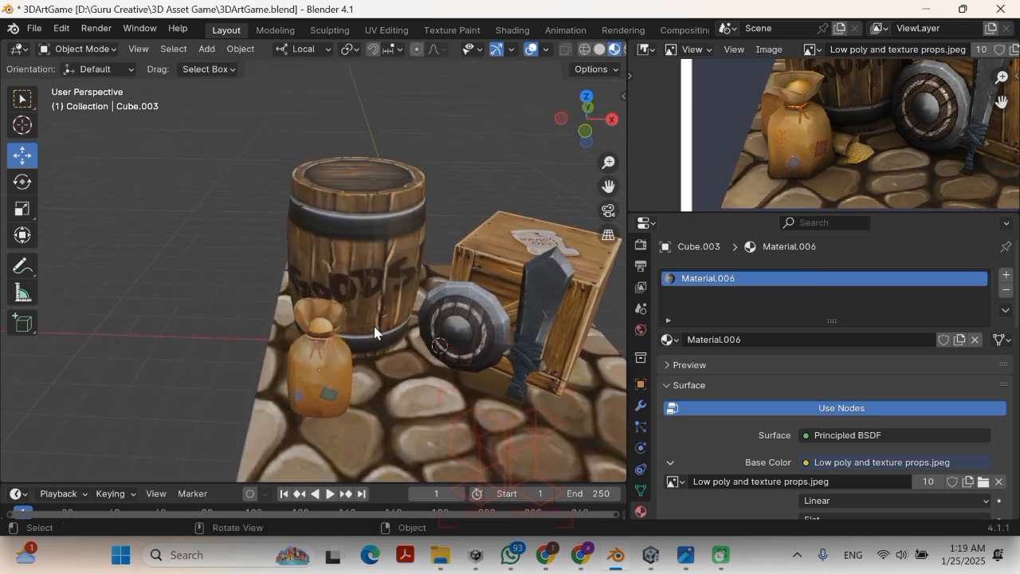
left_click(354, 369)
middle_click_drag(354, 369, 415, 364)
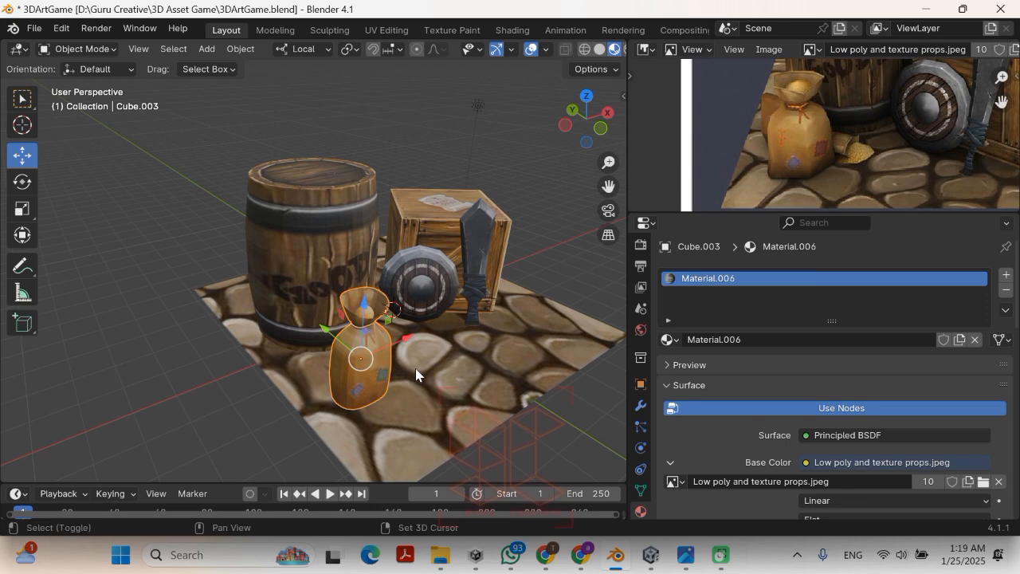
key("shift+d")
key("y")
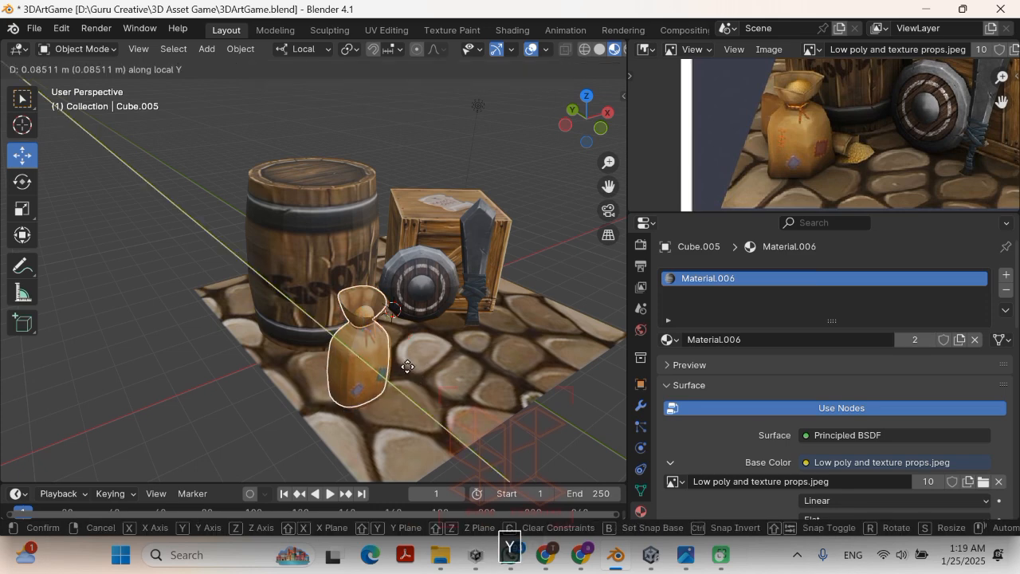
left_click(387, 352)
middle_click_drag(377, 350, 353, 348)
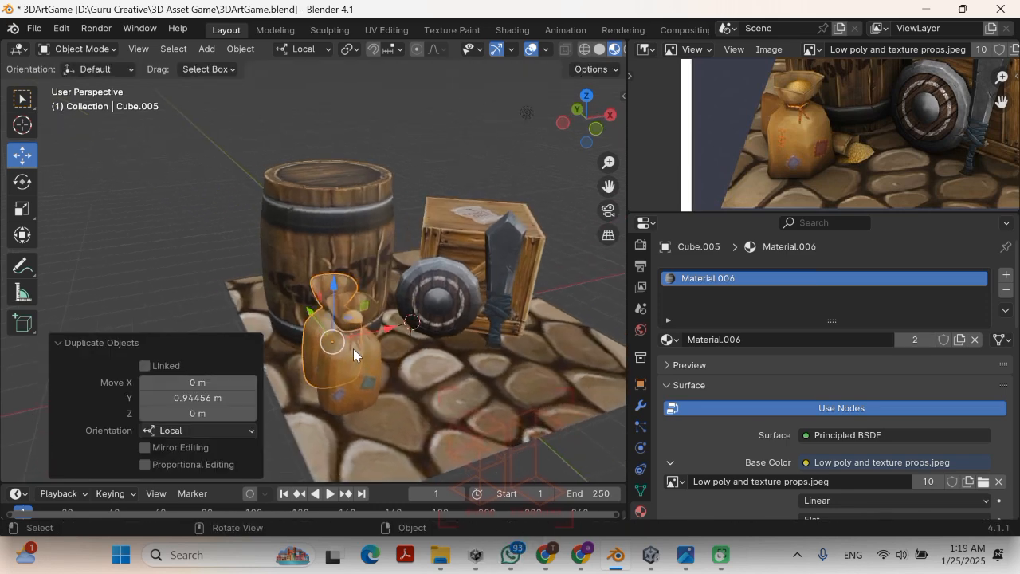
Step: In the front view, rotate the duplicate sack 96.1° onto its side and shift it about 0.14 m in X and -0.19 m in Z
key("1")
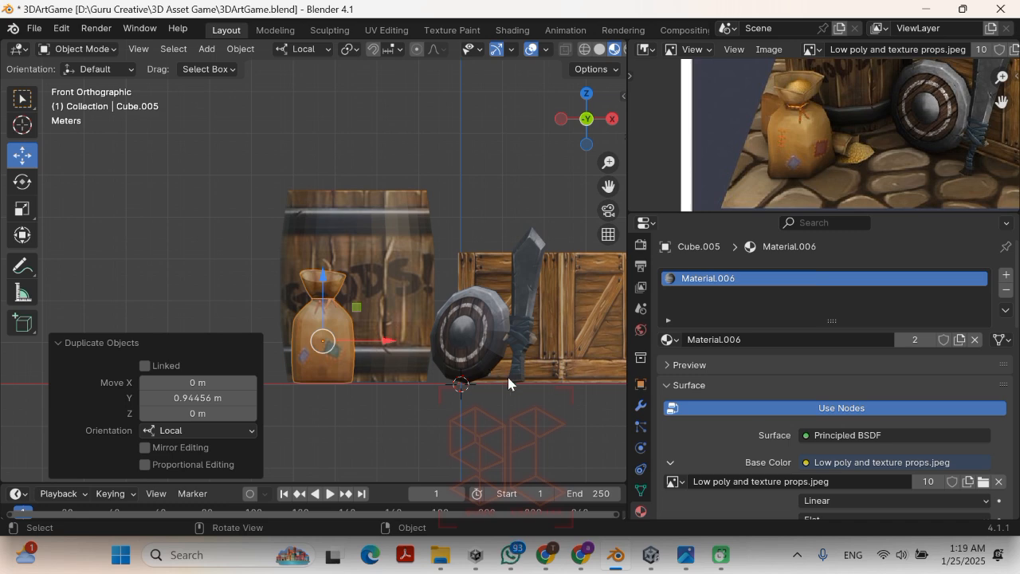
key("r")
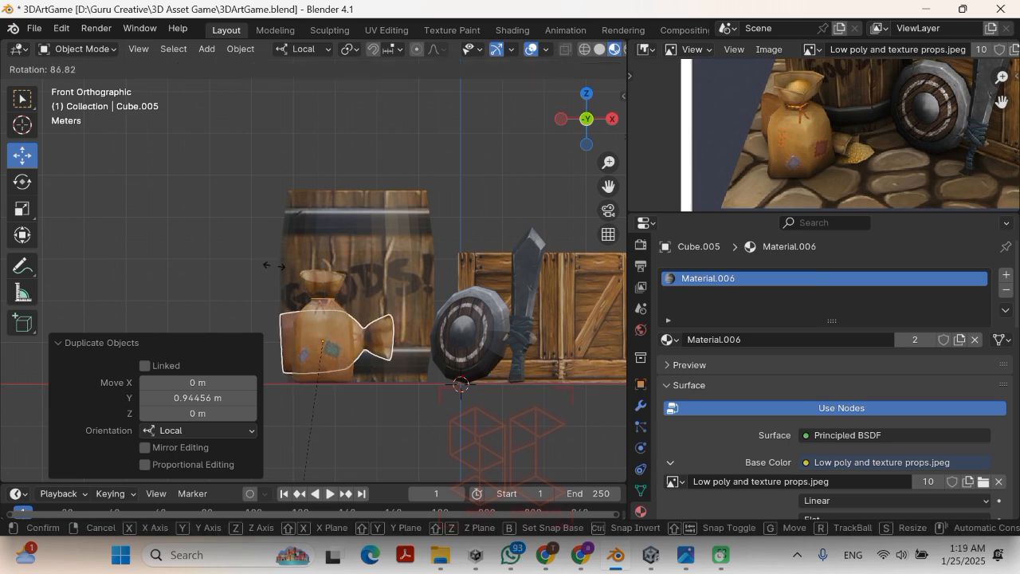
left_click(230, 219)
key("g")
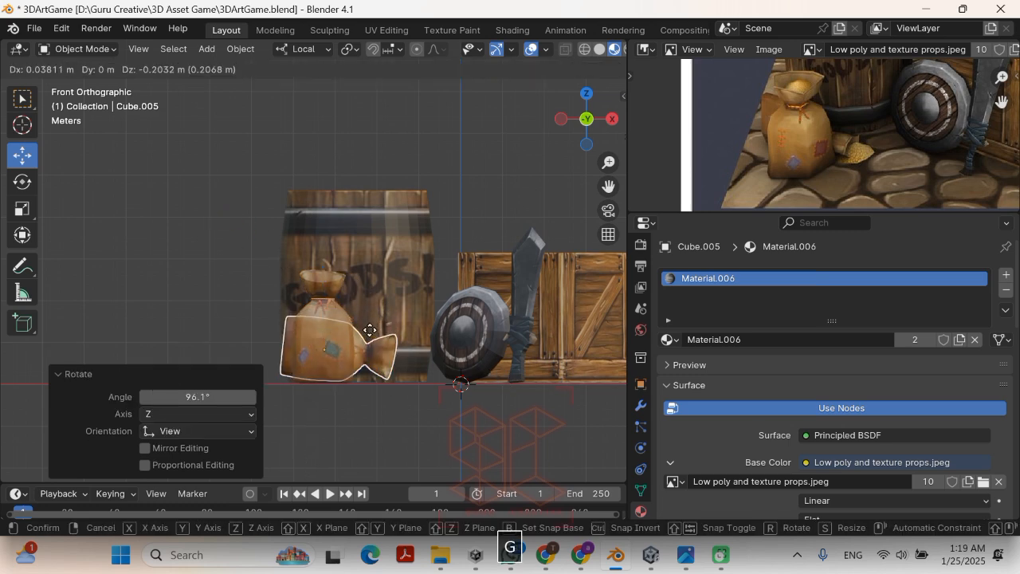
left_click(370, 335)
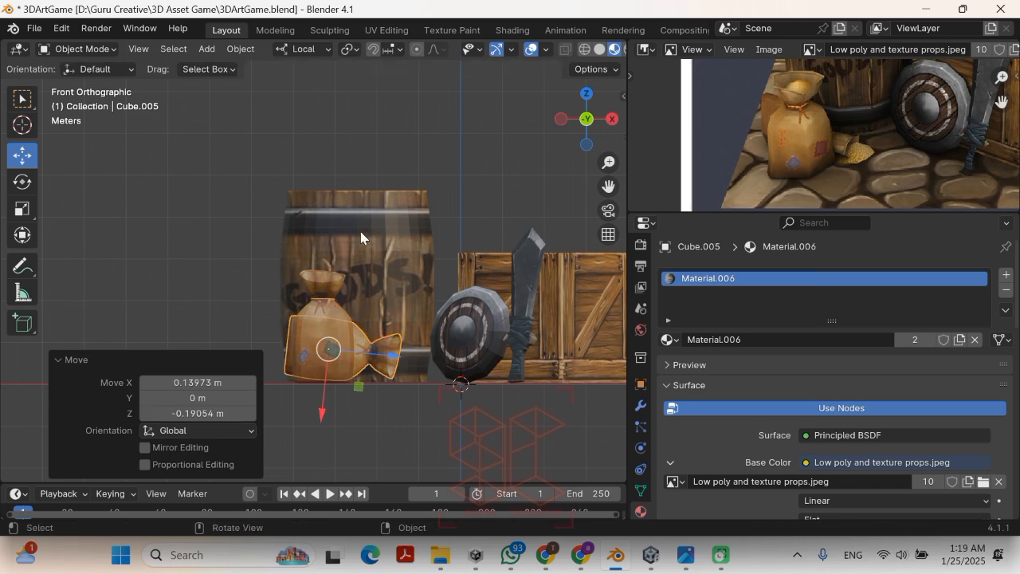
Step: Set the transform orientation to Global and flatten the lying sack along Z to about 0.535
middle_click_drag(361, 236, 504, 258)
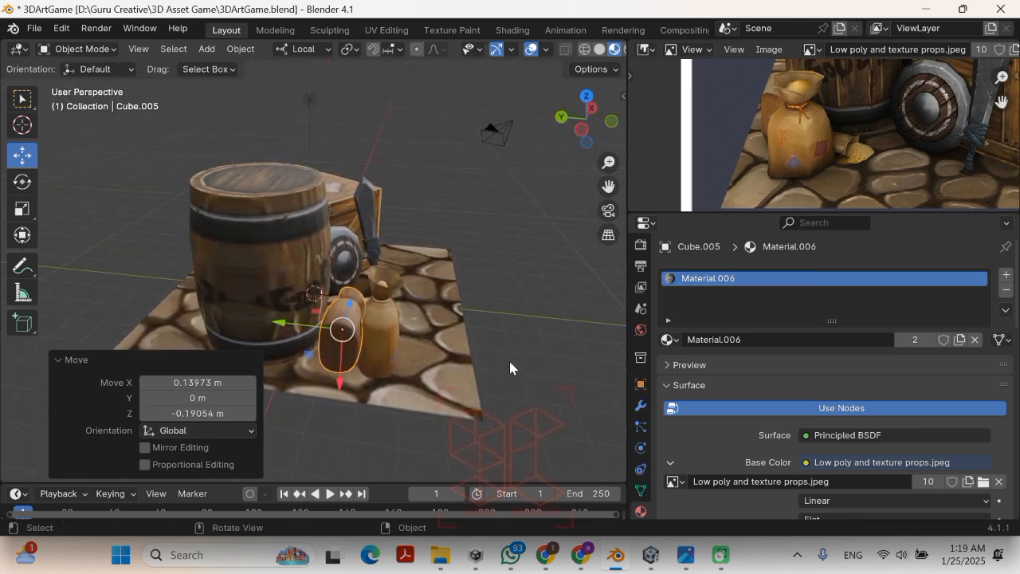
key("Escape")
left_click(301, 49)
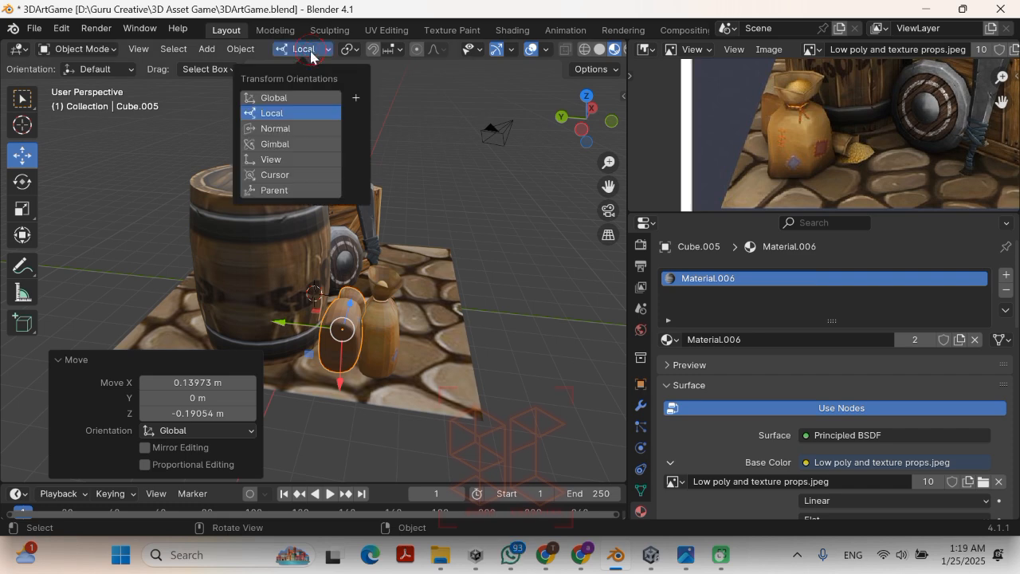
left_click(294, 97)
key("s")
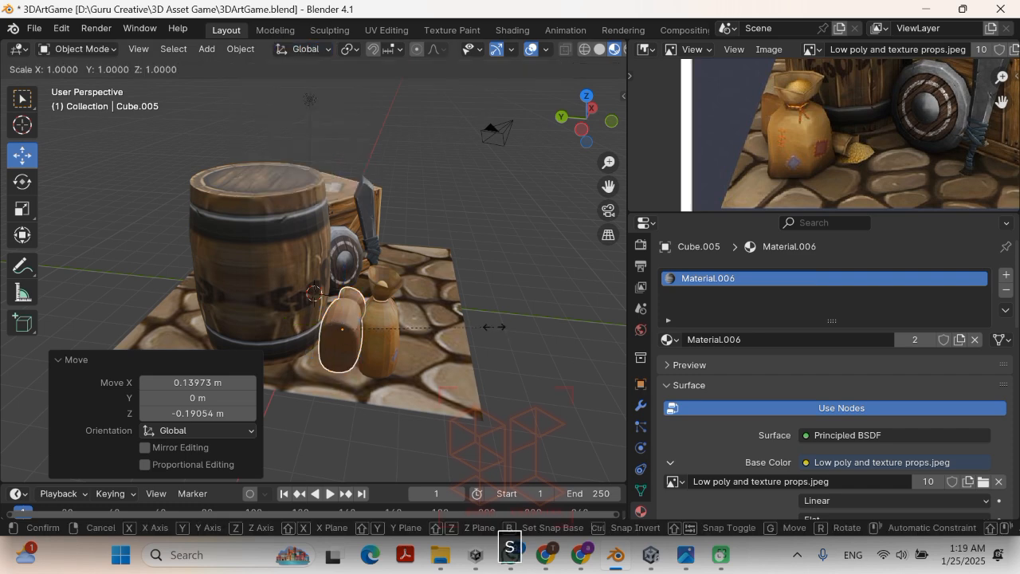
key("z")
left_click(422, 308)
Step: Lower the lying sack about 0.35 m to the floor and shift it along negative X by about 0.29 m and 0.17 m
middle_click_drag(422, 308, 307, 313)
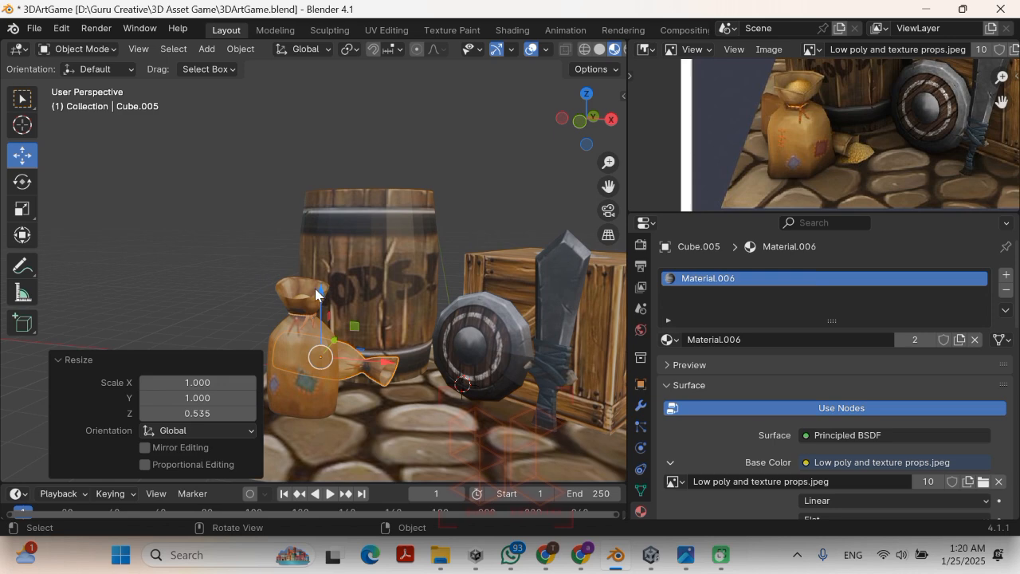
left_click_drag(315, 293, 308, 313)
middle_click_drag(307, 313, 364, 360)
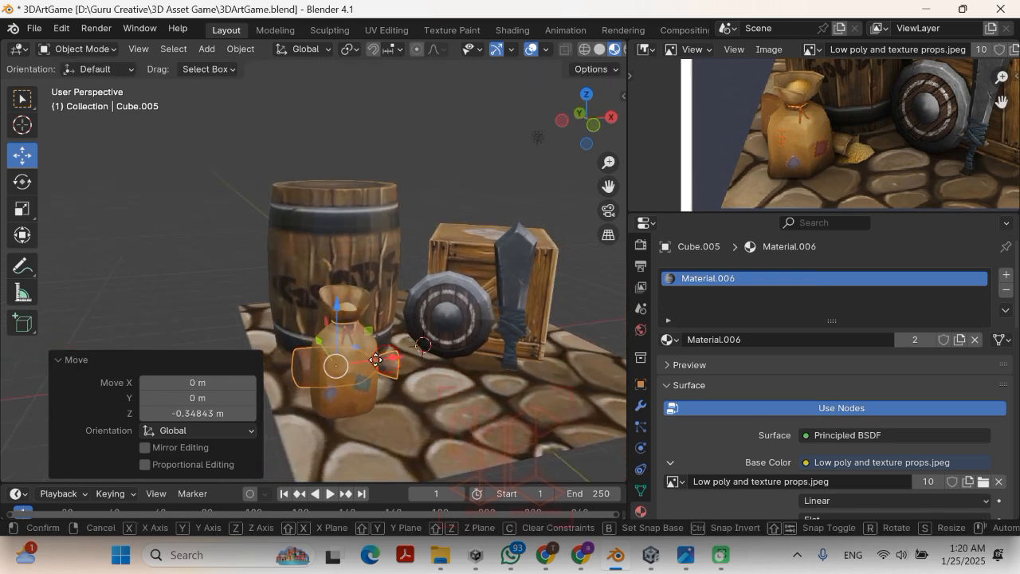
left_click_drag(382, 360, 371, 360)
middle_click_drag(406, 348, 490, 338)
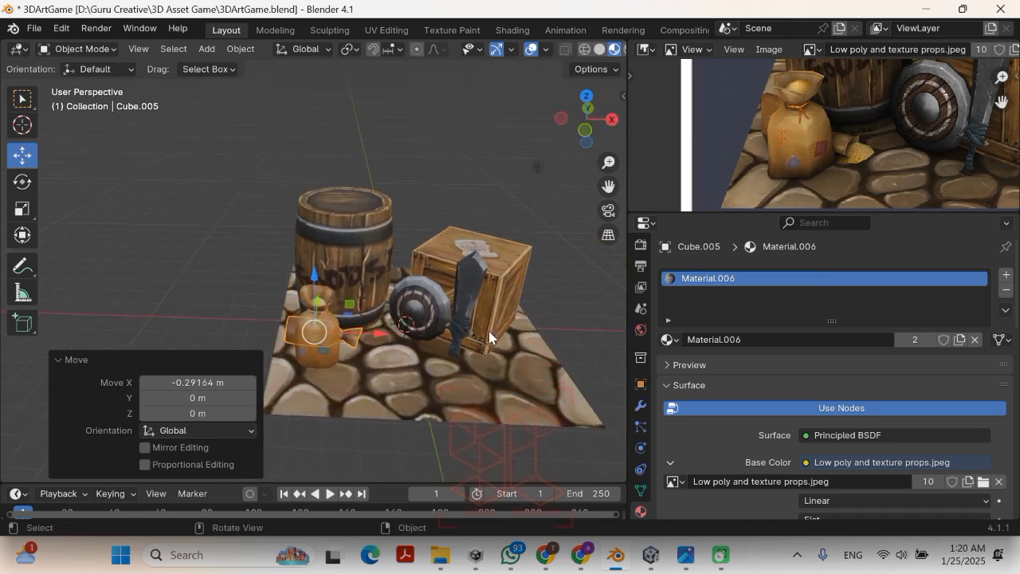
scroll(351, 367, "up", 2)
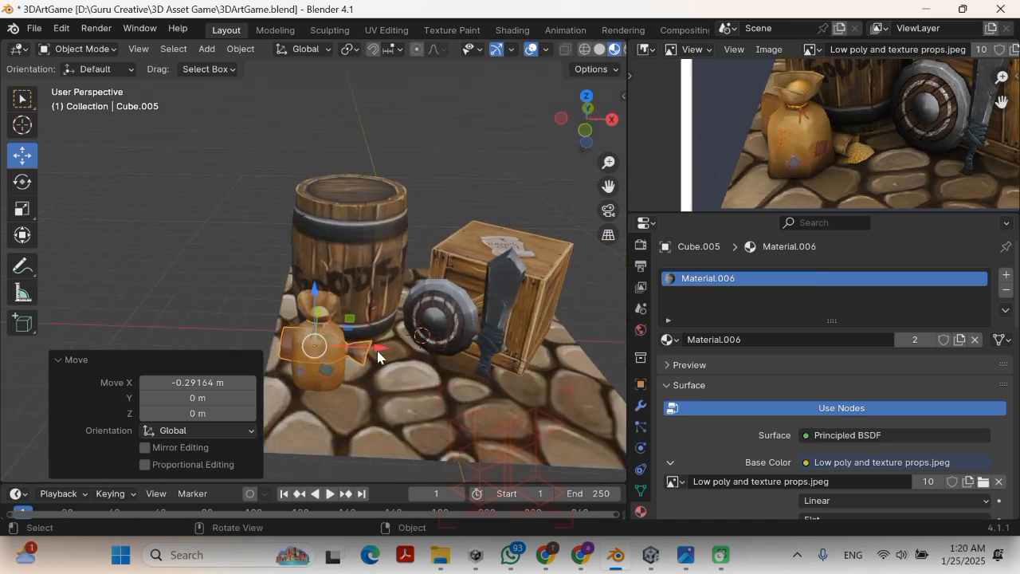
left_click_drag(383, 347, 376, 351)
Step: Shorten the lying sack along global X to about 0.859 and move it about 0.11 m along X
key("s")
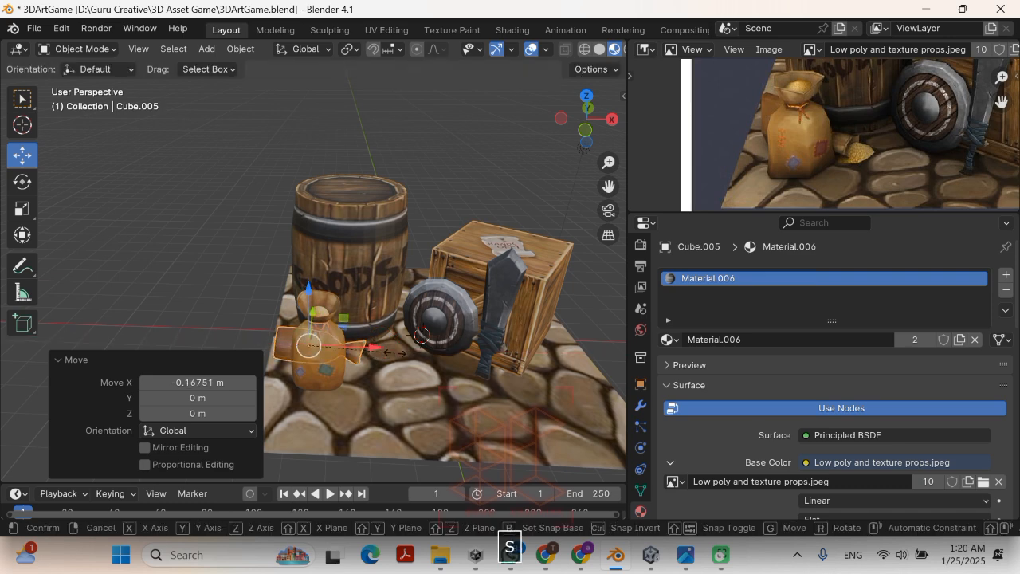
key("x")
left_click(373, 356)
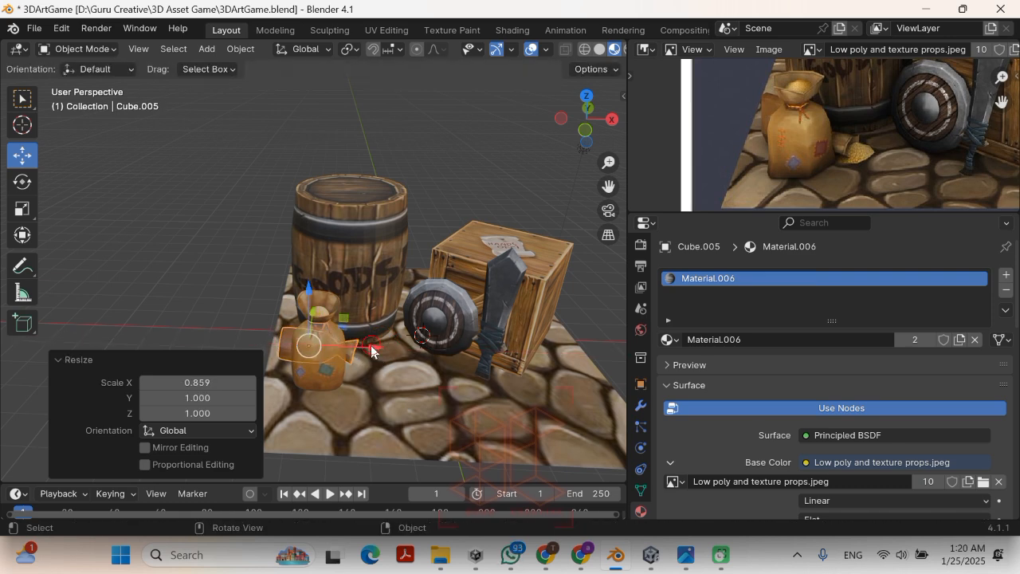
left_click_drag(371, 351, 378, 356)
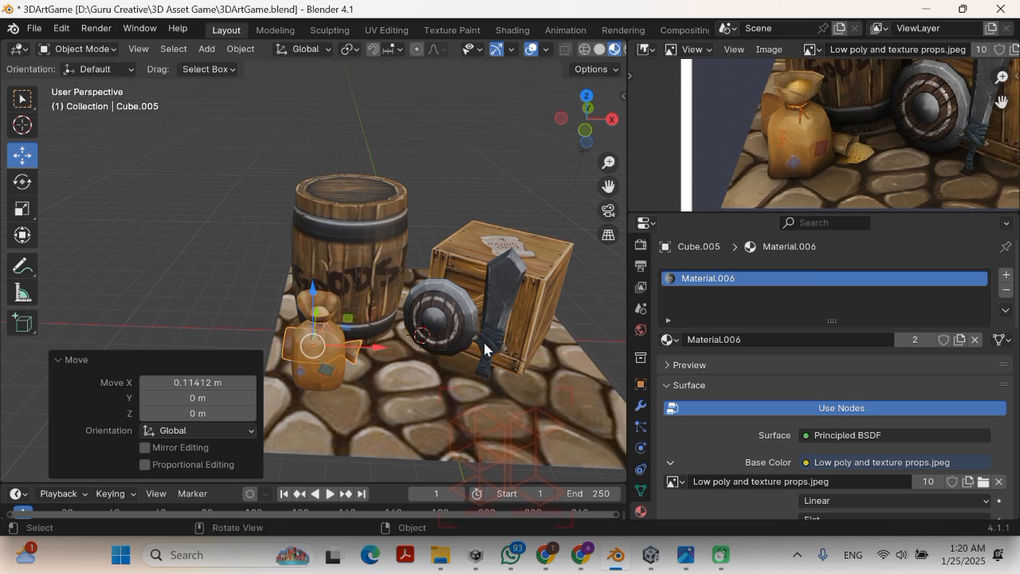
Step: Rotate the lying sack slightly about the global Z axis so its neck pokes out beside the upright sack, and deselect it
key("r")
key("z")
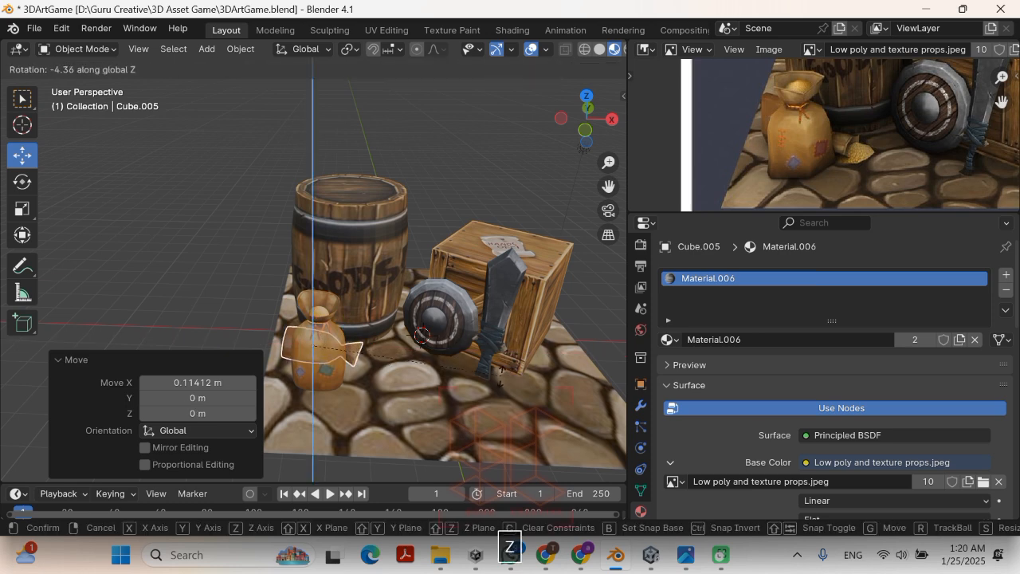
left_click(407, 281)
middle_click_drag(407, 281, 430, 227)
left_click(456, 151)
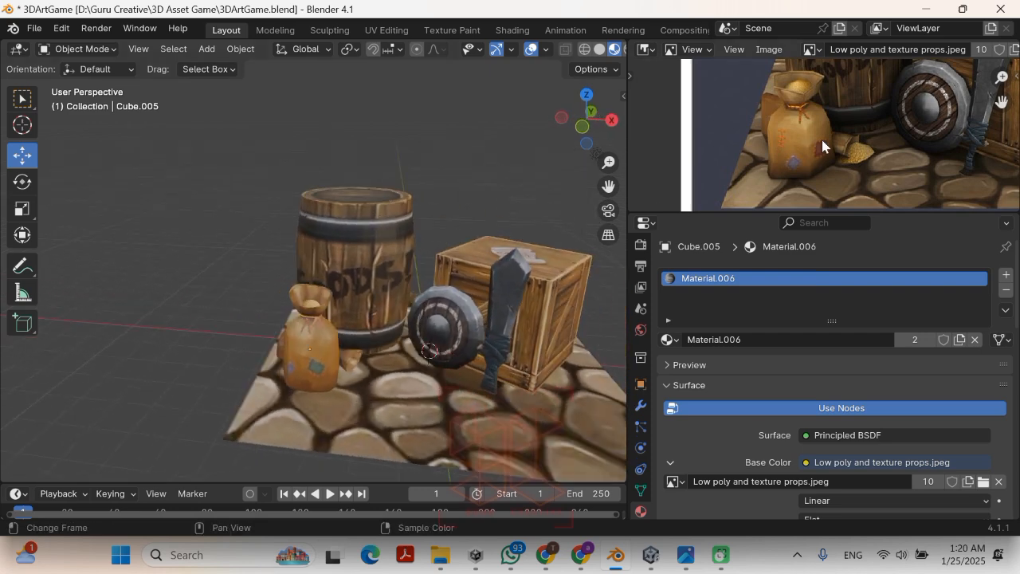
Step: Duplicate the upright sack's grain ball and place the copy about 1.20 m along X and 1.60 m lower, near the lying sack's mouth
middle_click_drag(487, 213, 492, 220)
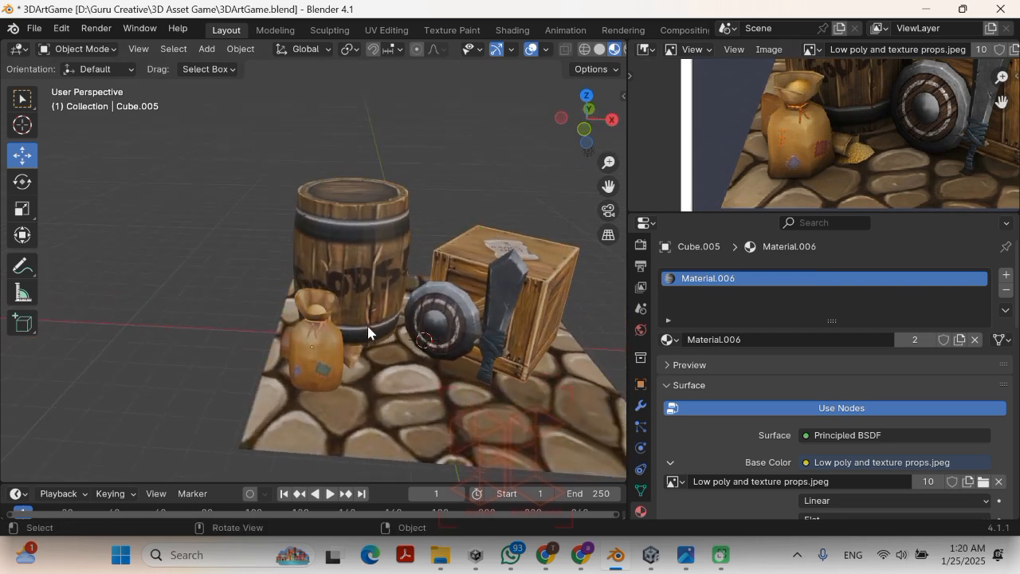
left_click(317, 312)
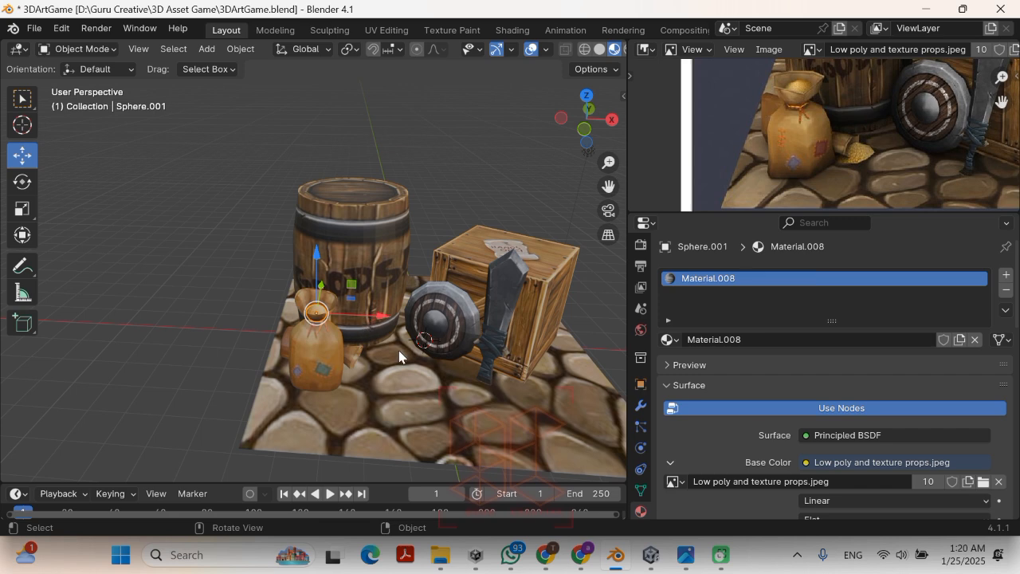
key("KP_1")
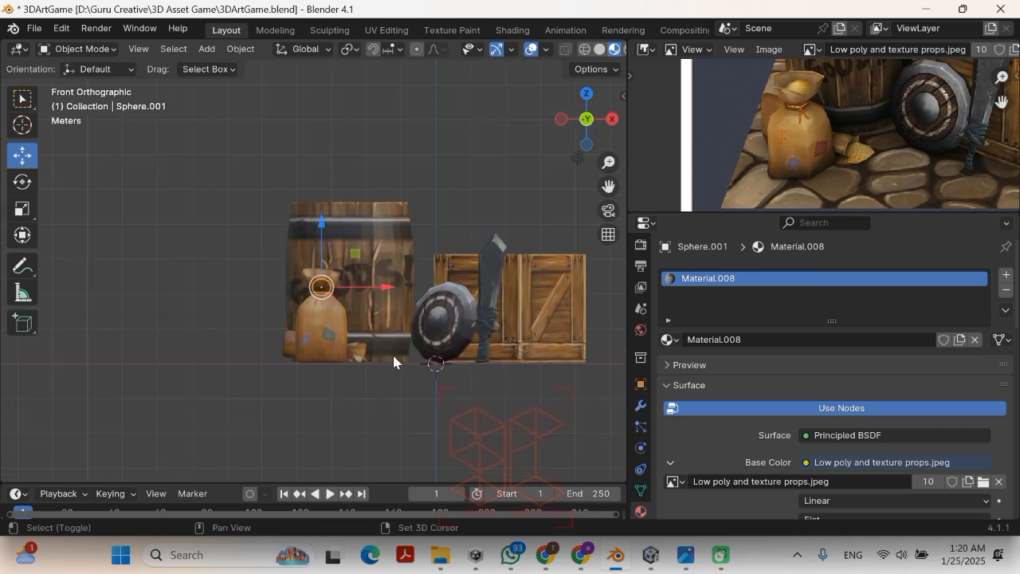
key("shift+d")
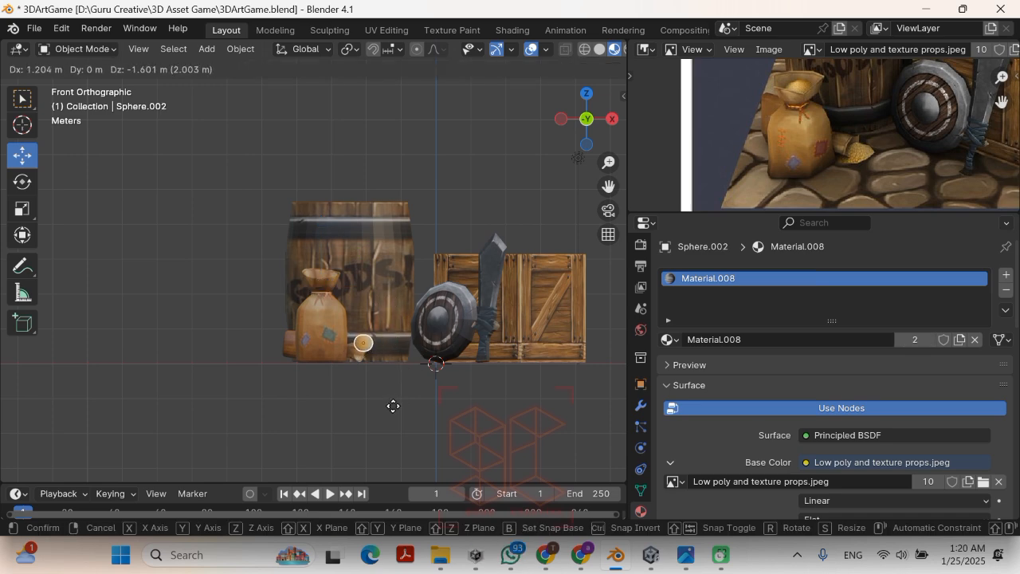
left_click(394, 406)
middle_click_drag(393, 406, 368, 355)
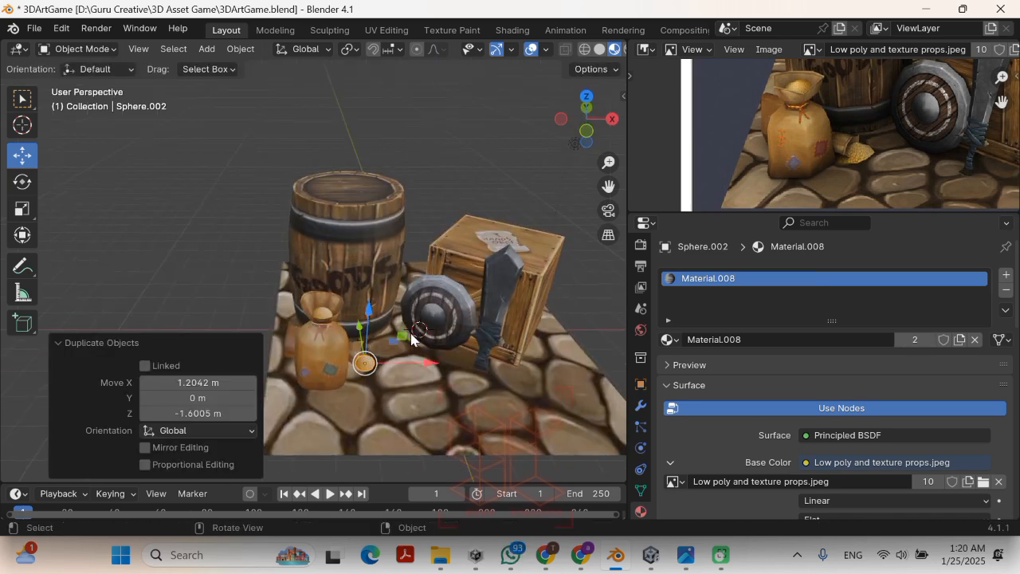
Step: Lower the grain copy about 0.26 m along Z and flatten it along global Z to about 0.575
scroll(410, 335, "up", 3)
key("KP_1")
key("g")
key("z")
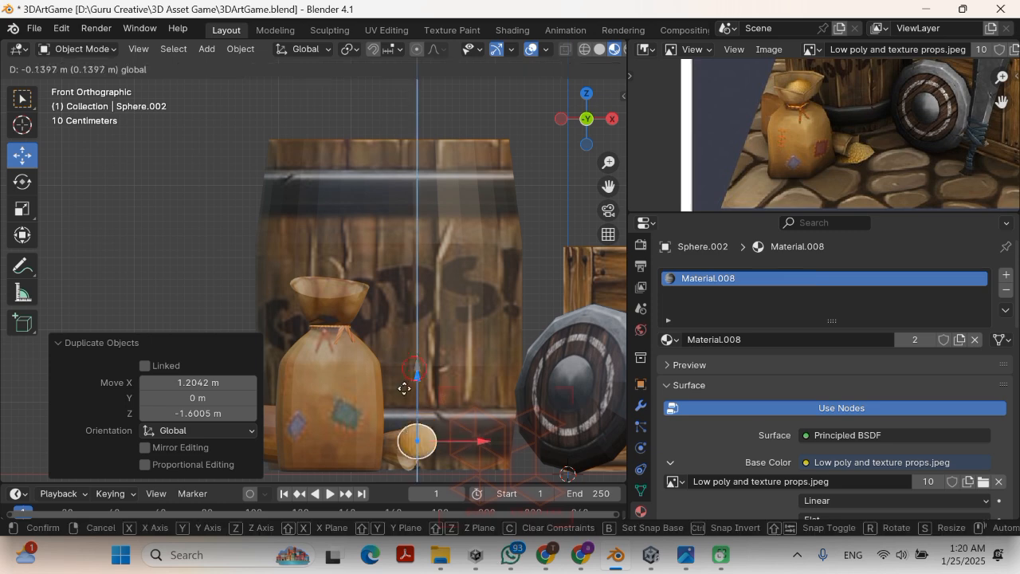
left_click(403, 395)
key("s")
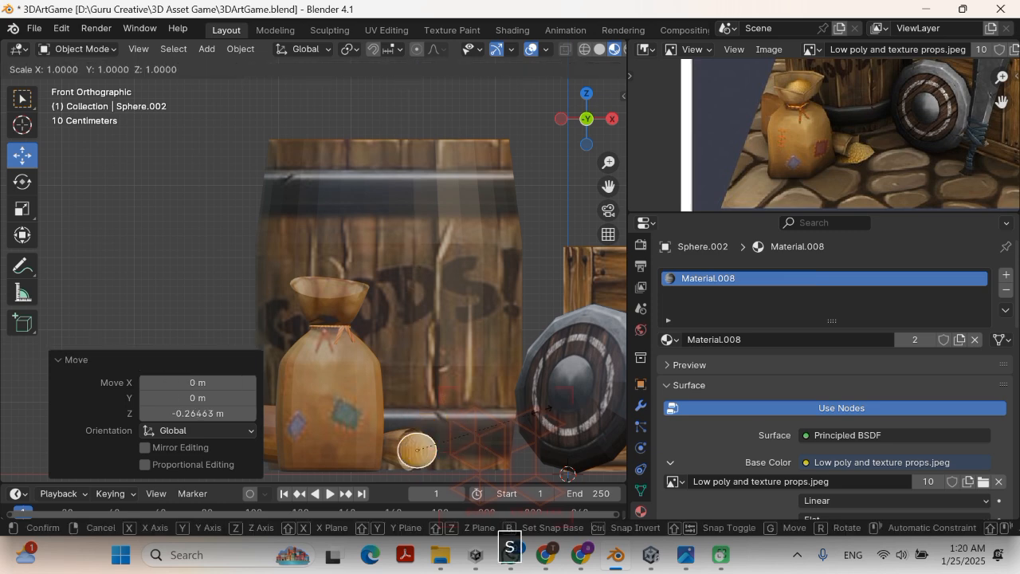
key("z")
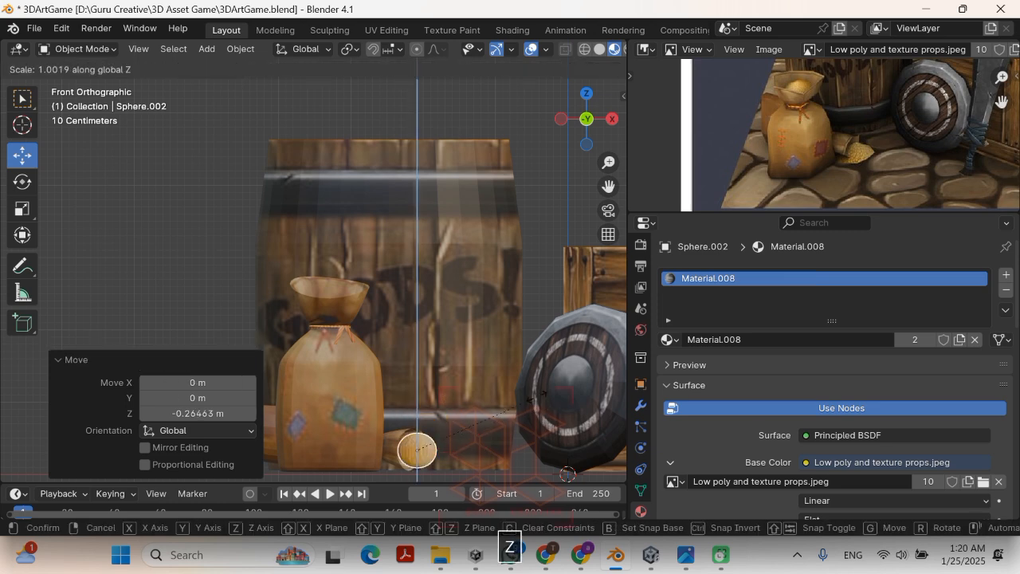
left_click(480, 411)
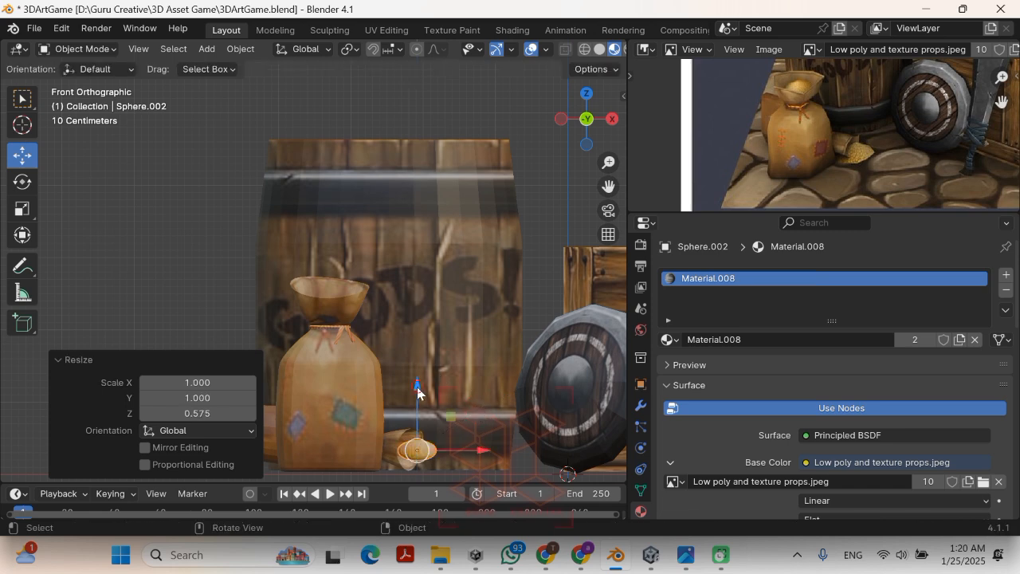
Step: Shift the flattened grain about 0.18 m down, 0.12 m along negative X and 0.70 m along Y into the lying sack's mouth
left_click_drag(417, 391, 418, 404)
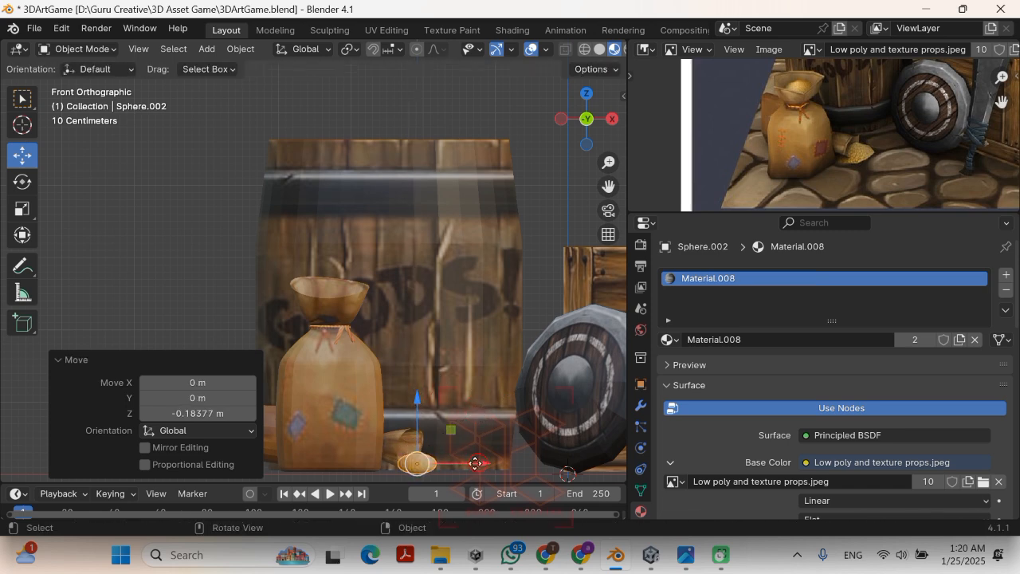
left_click_drag(474, 463, 466, 460)
middle_click_drag(466, 460, 423, 192, "shift")
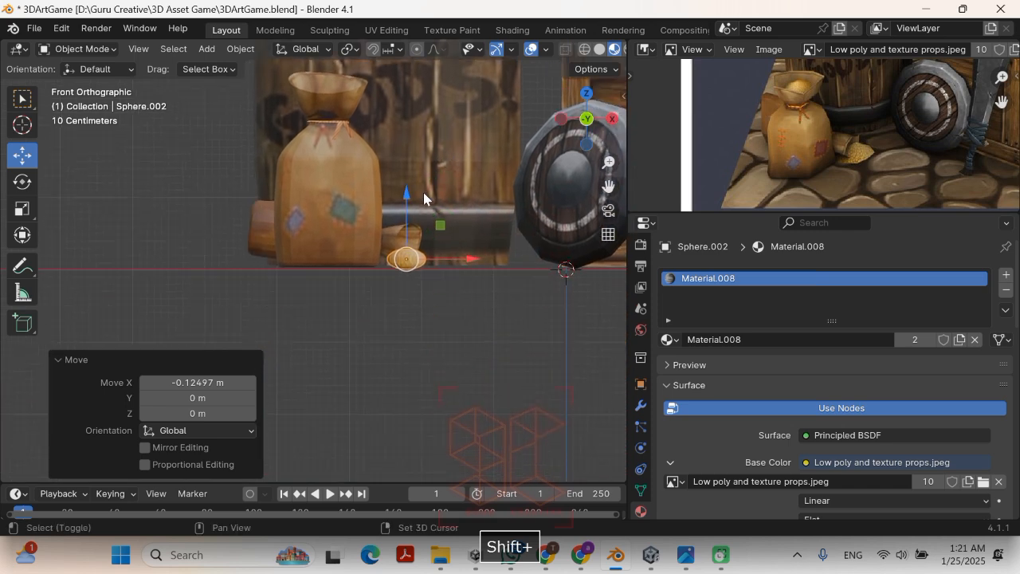
key("KP_7")
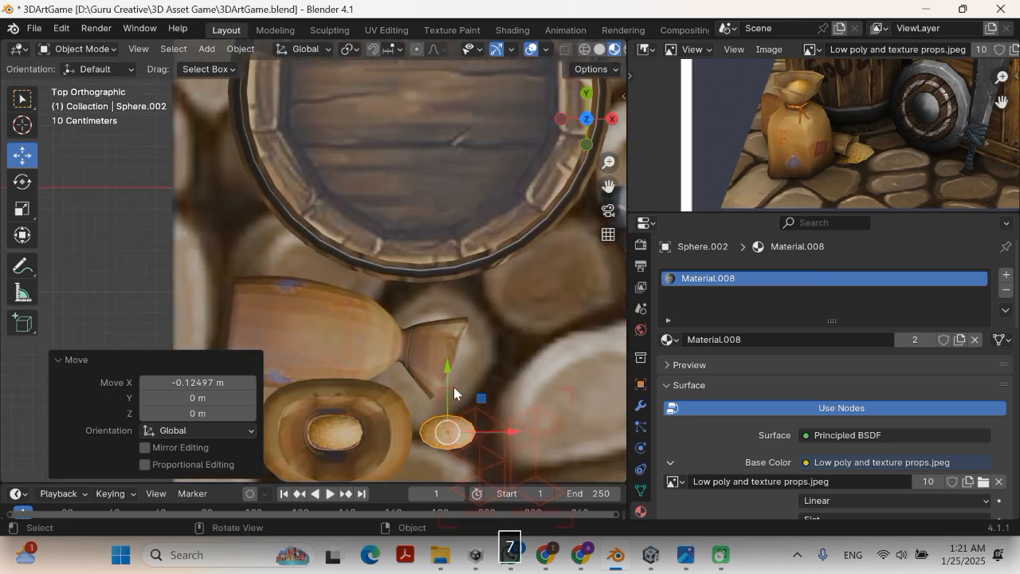
left_click_drag(445, 370, 473, 297)
Step: Widen the grain to about 2.326 along global Y and 1.699 along global X to fill the sack's mouth
key("s")
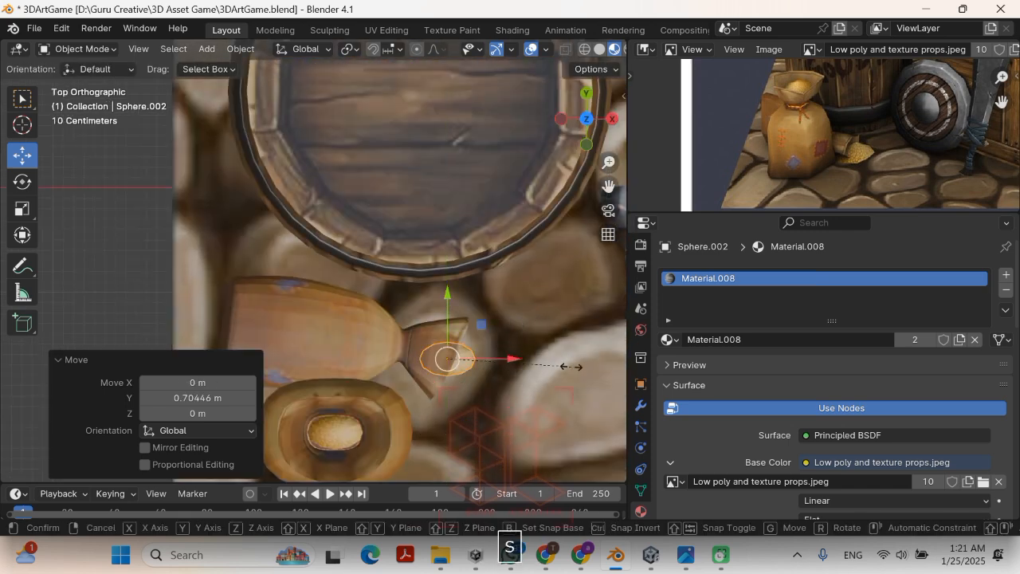
key("y")
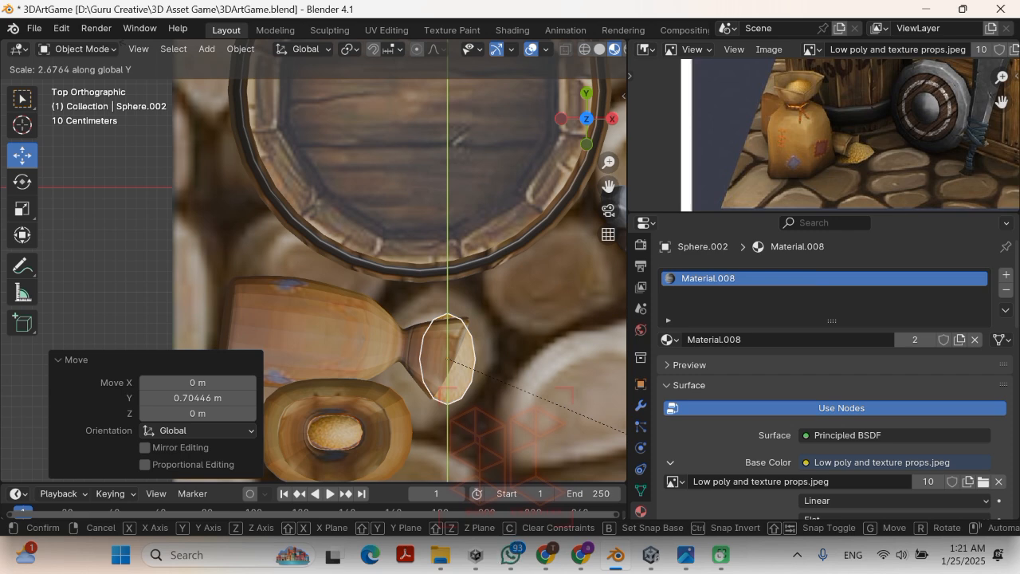
left_click(89, 476)
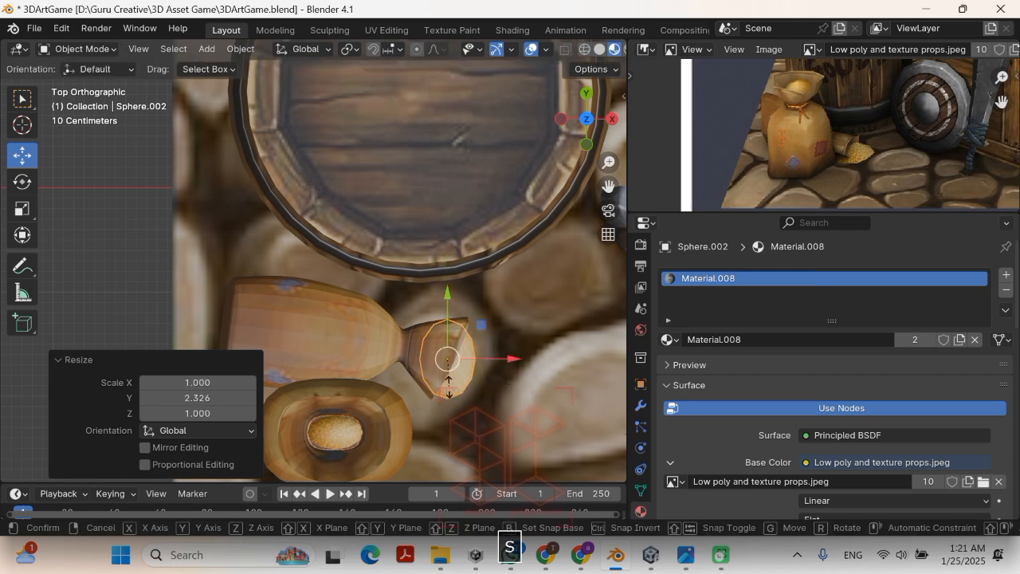
key("s")
key("x")
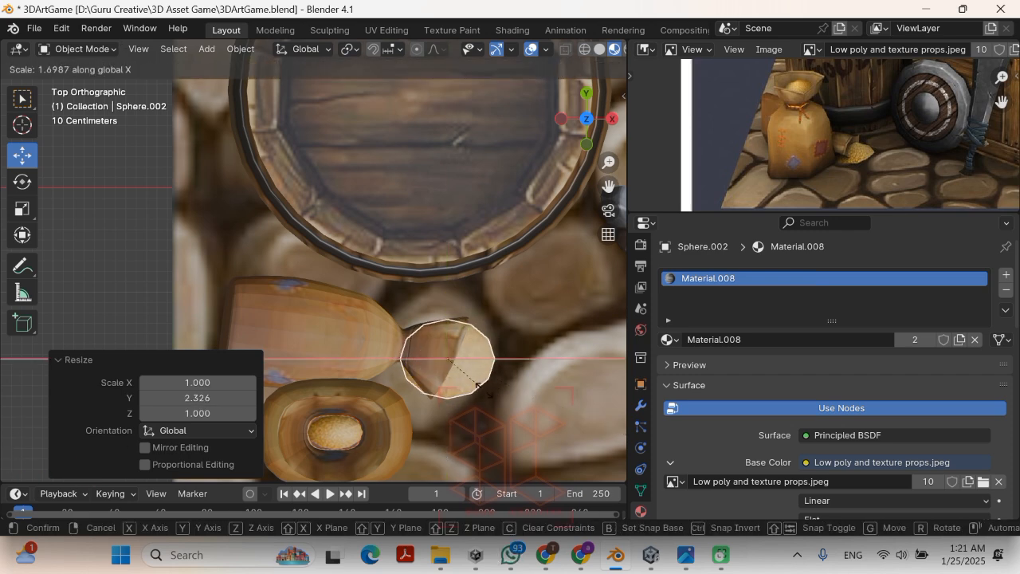
left_click(480, 387)
Step: Raise the grain's mesh slightly above its origin in Edit Mode, and scale the object along global Z to about 1.463
key("KP_1")
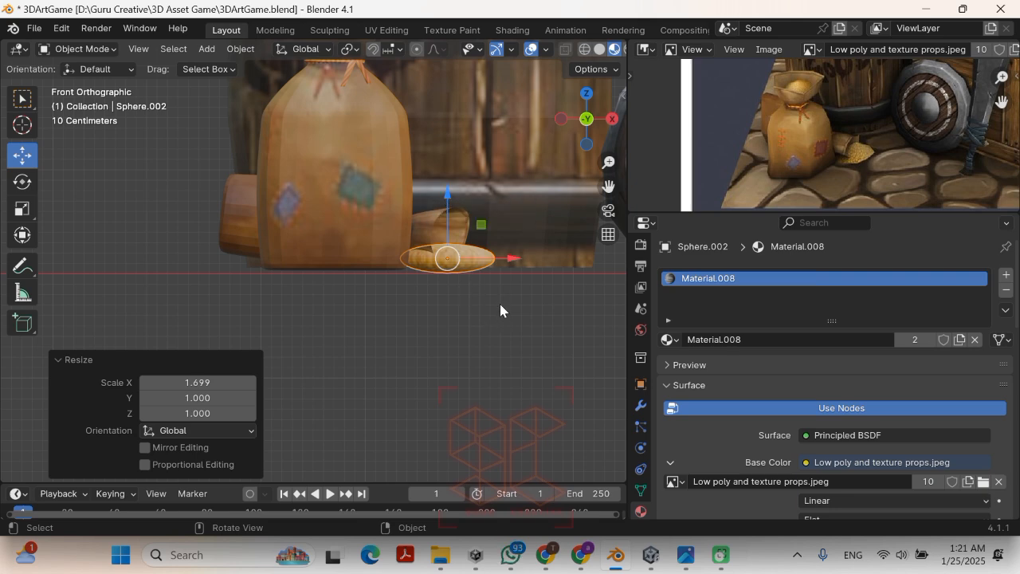
key("Tab")
left_click_drag(450, 204, 444, 184)
key("Tab")
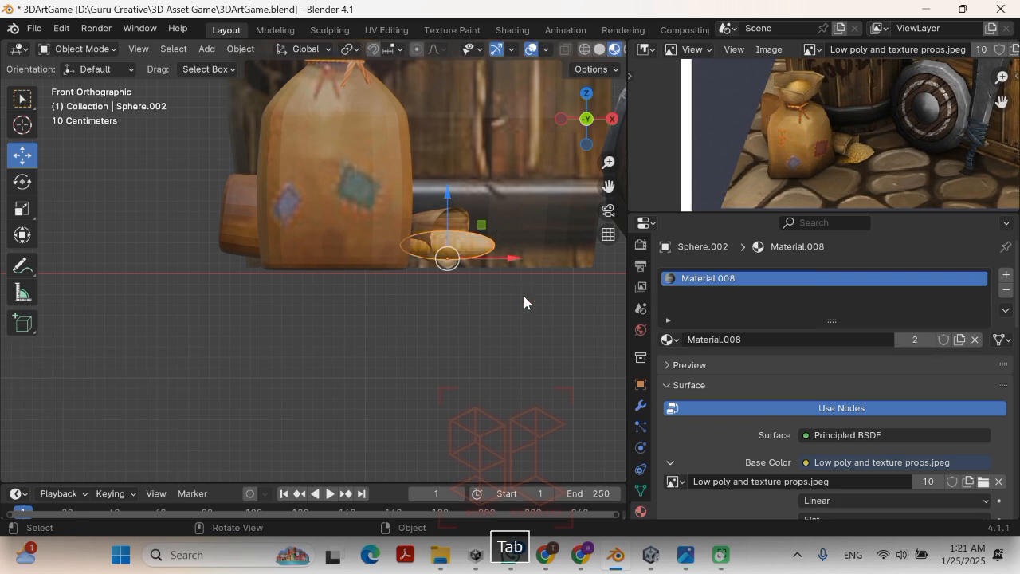
key("s")
key("z")
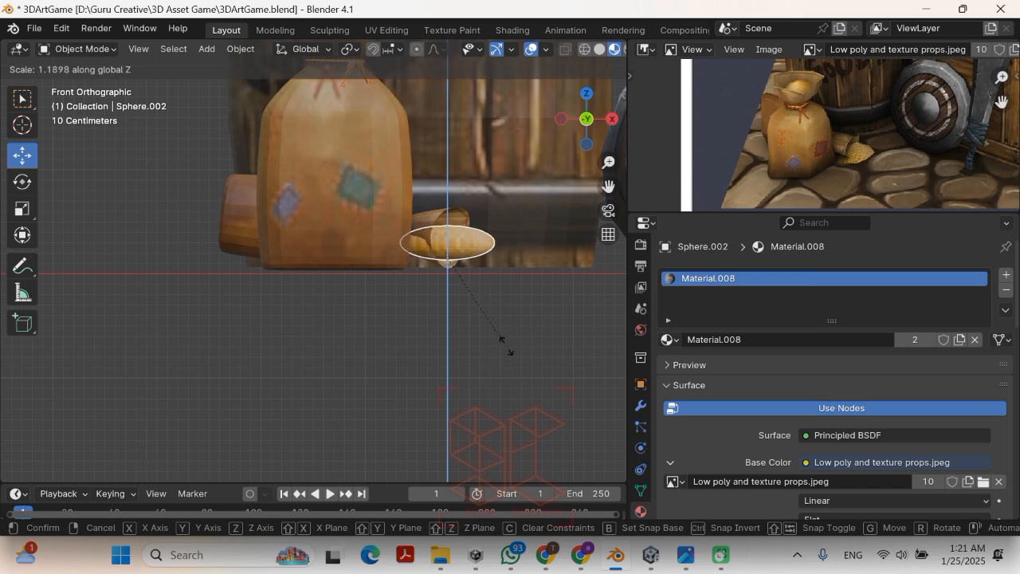
left_click(513, 372)
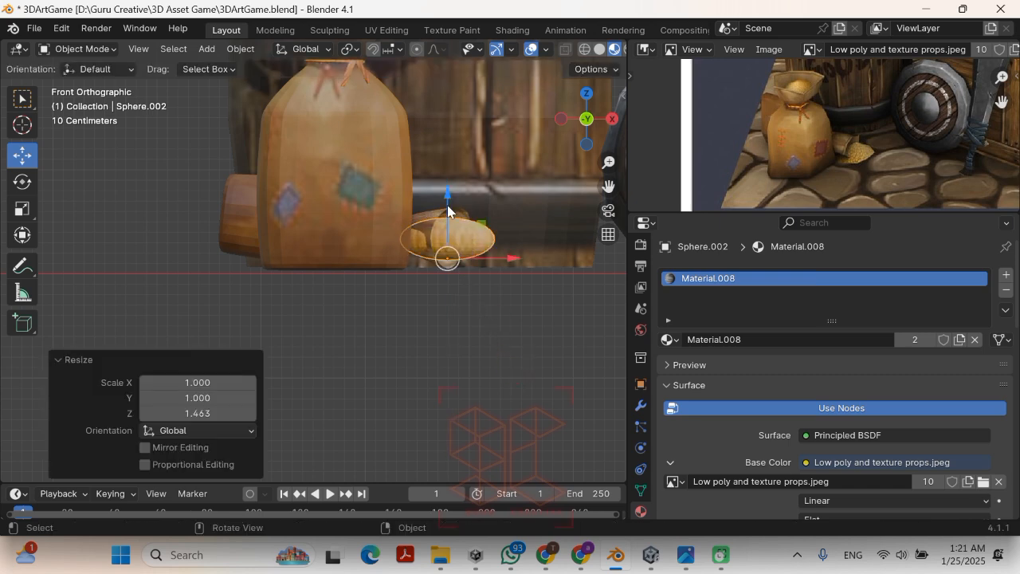
Step: Lower the spilled grain slightly along Z onto the floor and deselect it
key("Tab")
key("Tab")
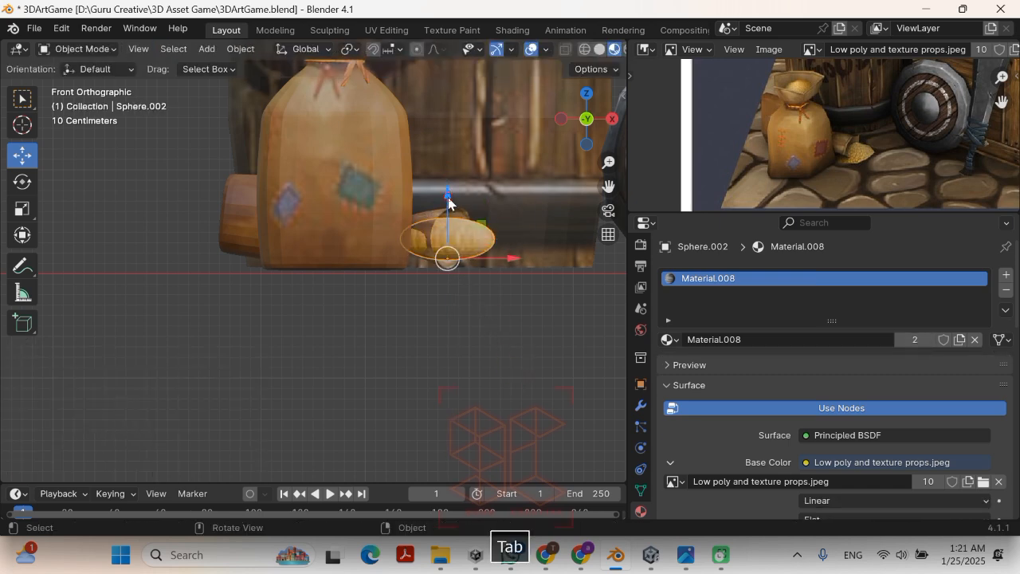
left_click_drag(447, 197, 448, 209)
left_click(449, 338)
Step: Select the upright sack together with its grain and tie, rotate them slightly about the global Z axis, and deselect them
mouse_move(450, 327)
middle_mouse_down()
mouse_move(439, 358)
mouse_move(350, 369)
mouse_move(367, 348)
mouse_move(360, 327)
mouse_move(398, 348)
mouse_move(473, 335)
mouse_move(411, 348)
mouse_move(421, 357)
mouse_move(444, 290)
mouse_move(431, 297)
mouse_move(433, 321)
middle_mouse_up()
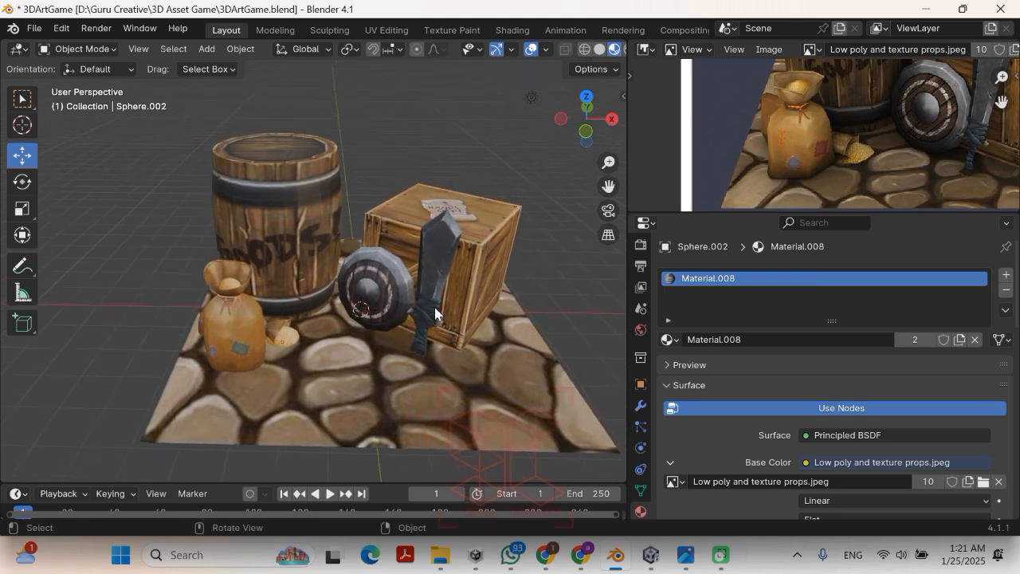
left_click(232, 287)
left_click_drag(165, 257, 242, 301)
left_click_drag(357, 210, 281, 429, "ctrl")
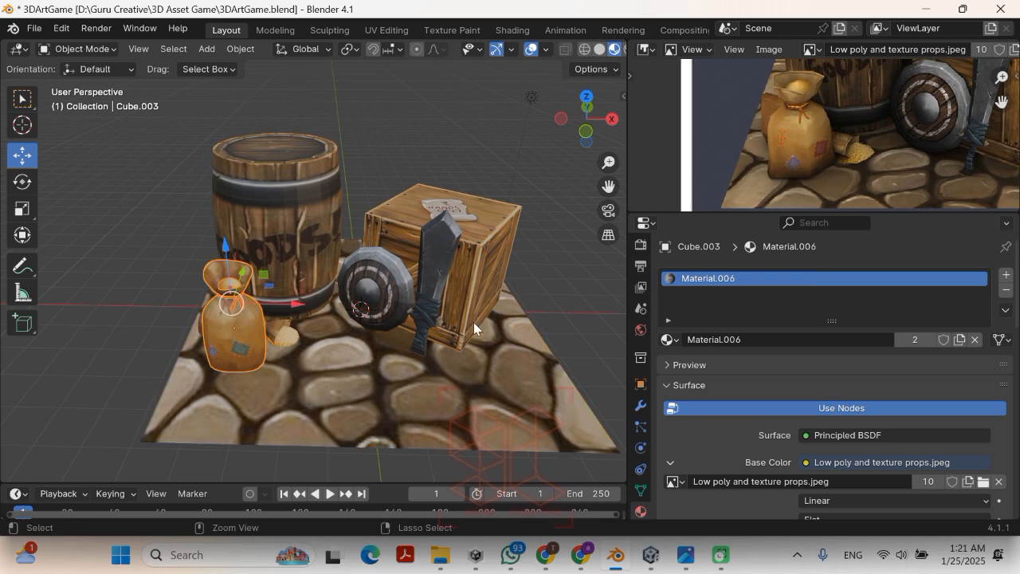
key("r")
key("z")
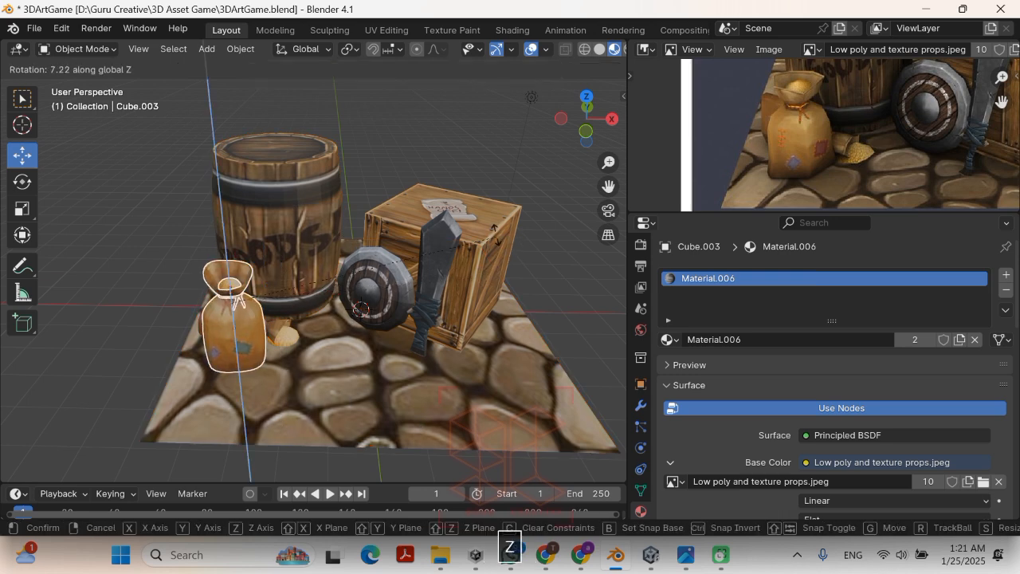
left_click(378, 199)
left_click(132, 245)
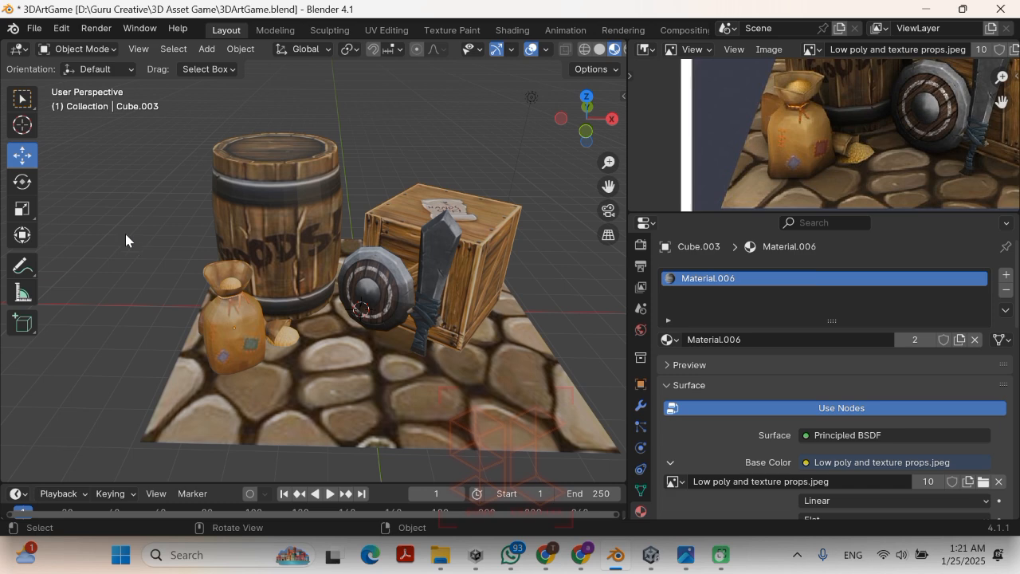
Step: Compare the whole prop scene with the full reference image
left_click(266, 336)
scroll(337, 333, "down", 1)
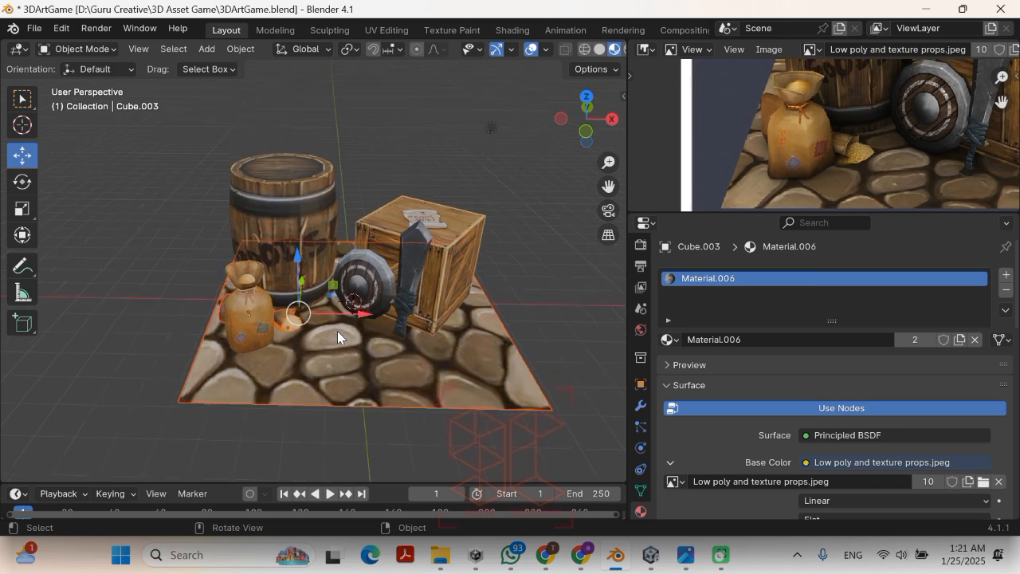
left_click(466, 188)
middle_click_drag(481, 200, 462, 226)
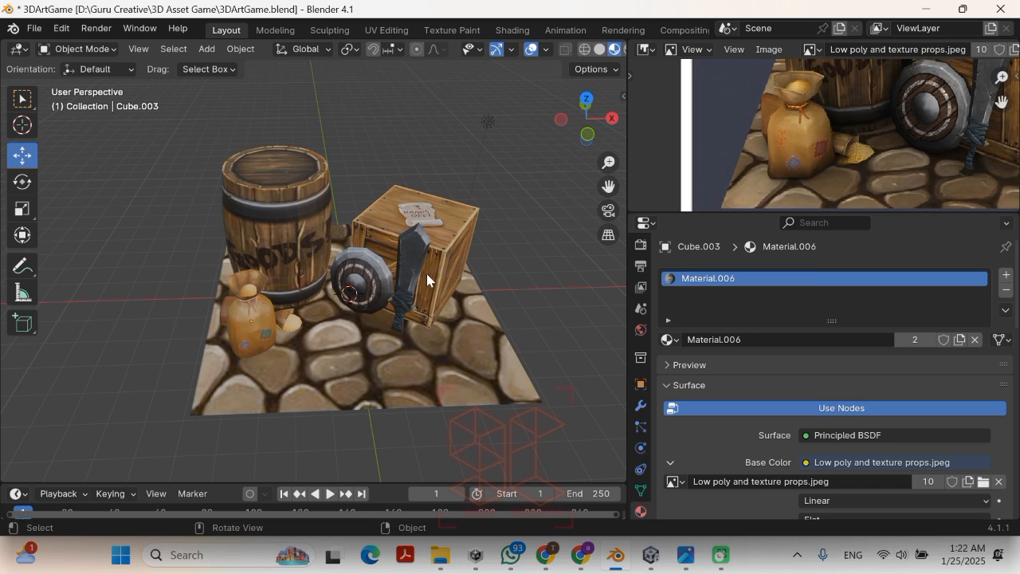
scroll(426, 273, "down", 1)
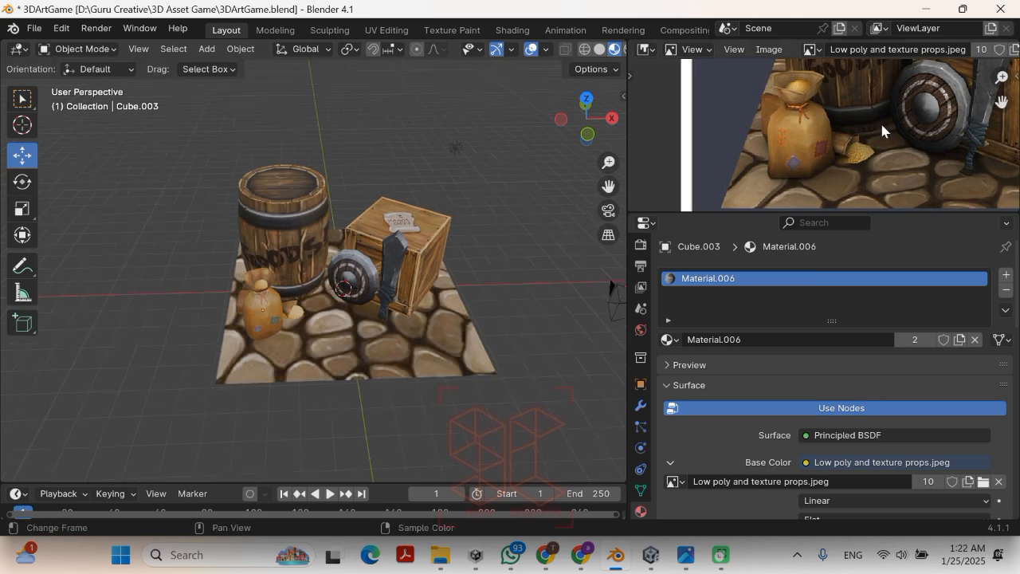
scroll(880, 121, "down", 4)
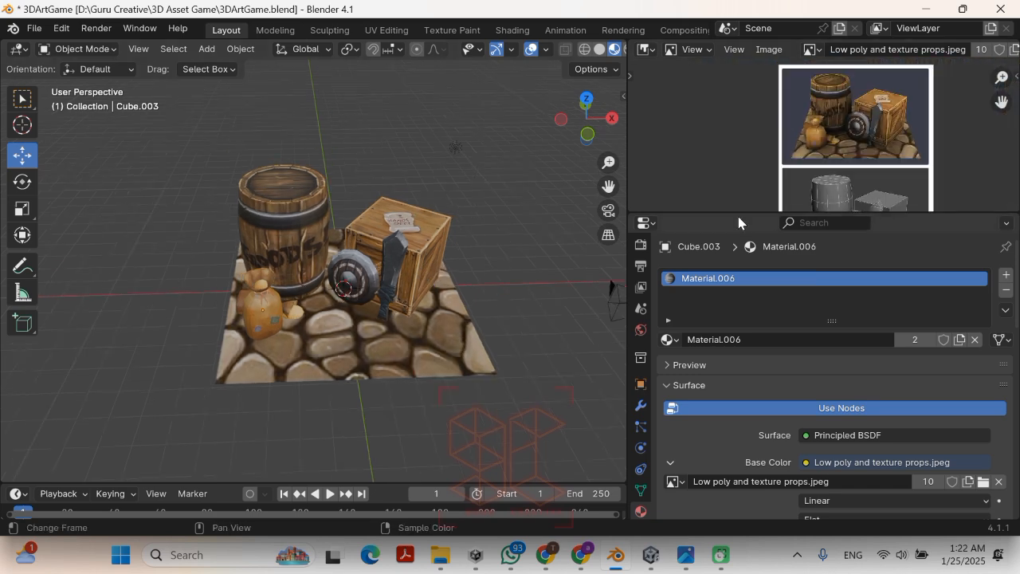